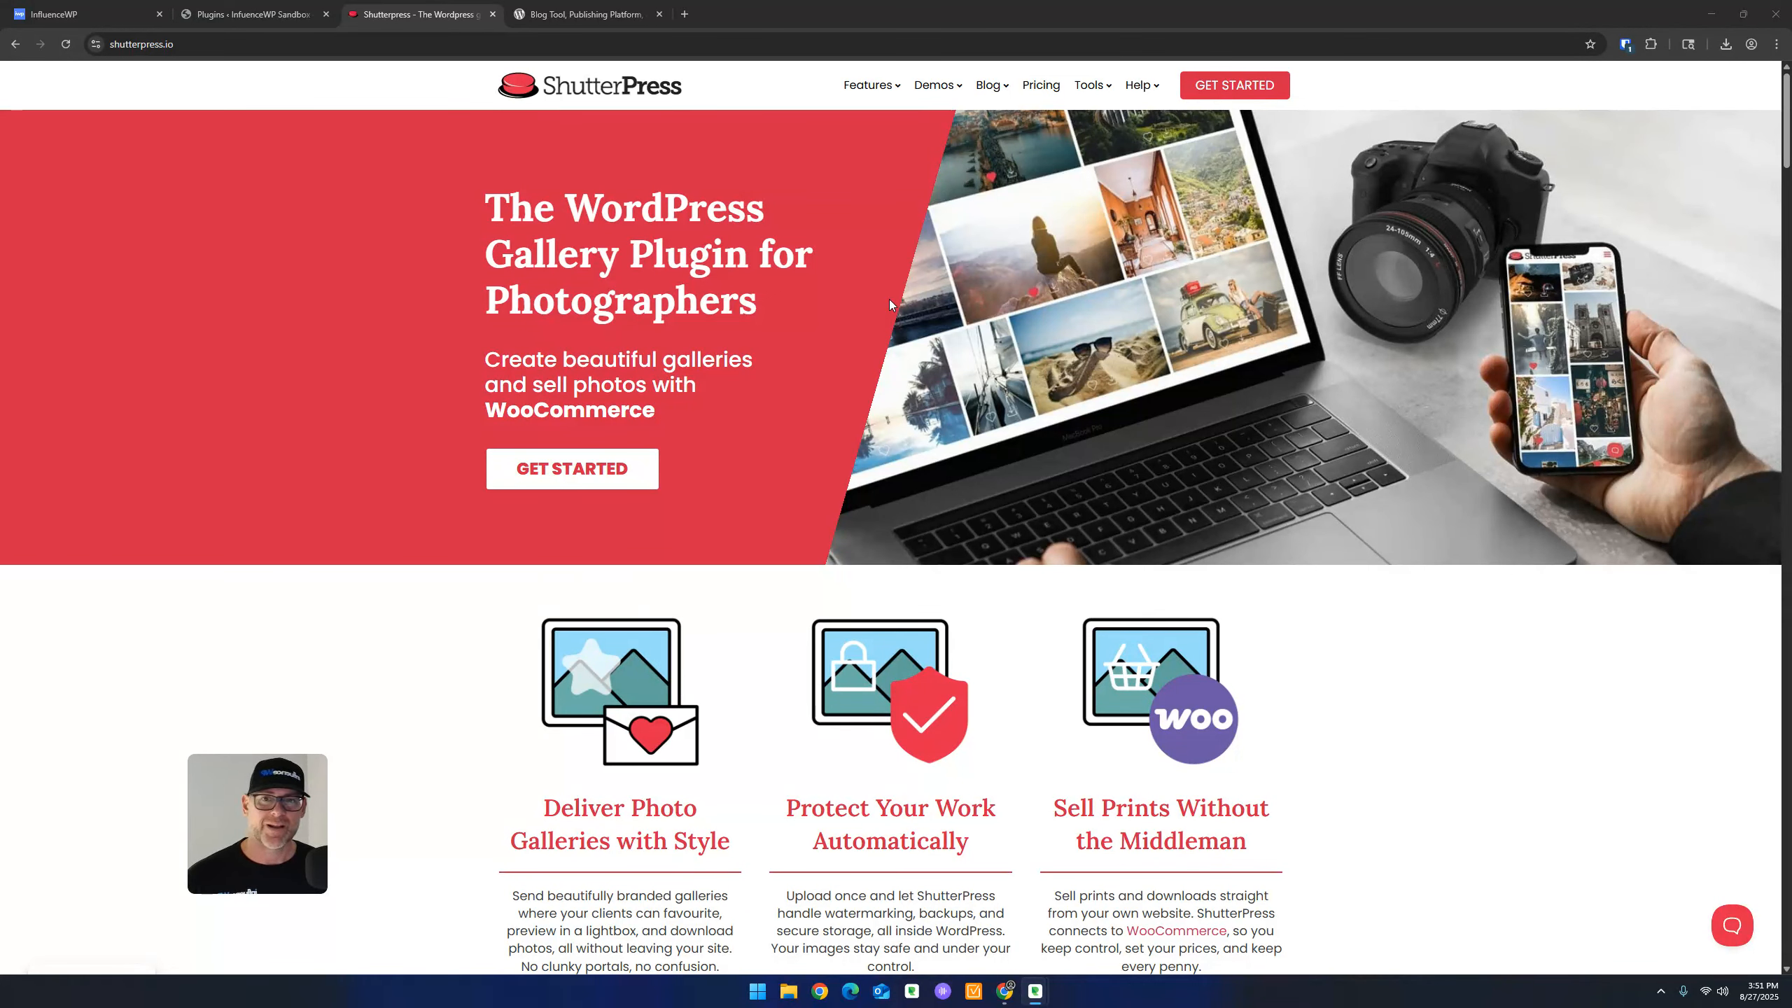
Scroll the Features page from Gallery Layouts past Password Protection and User Accounts to PDF Document Creation
click(866, 89)
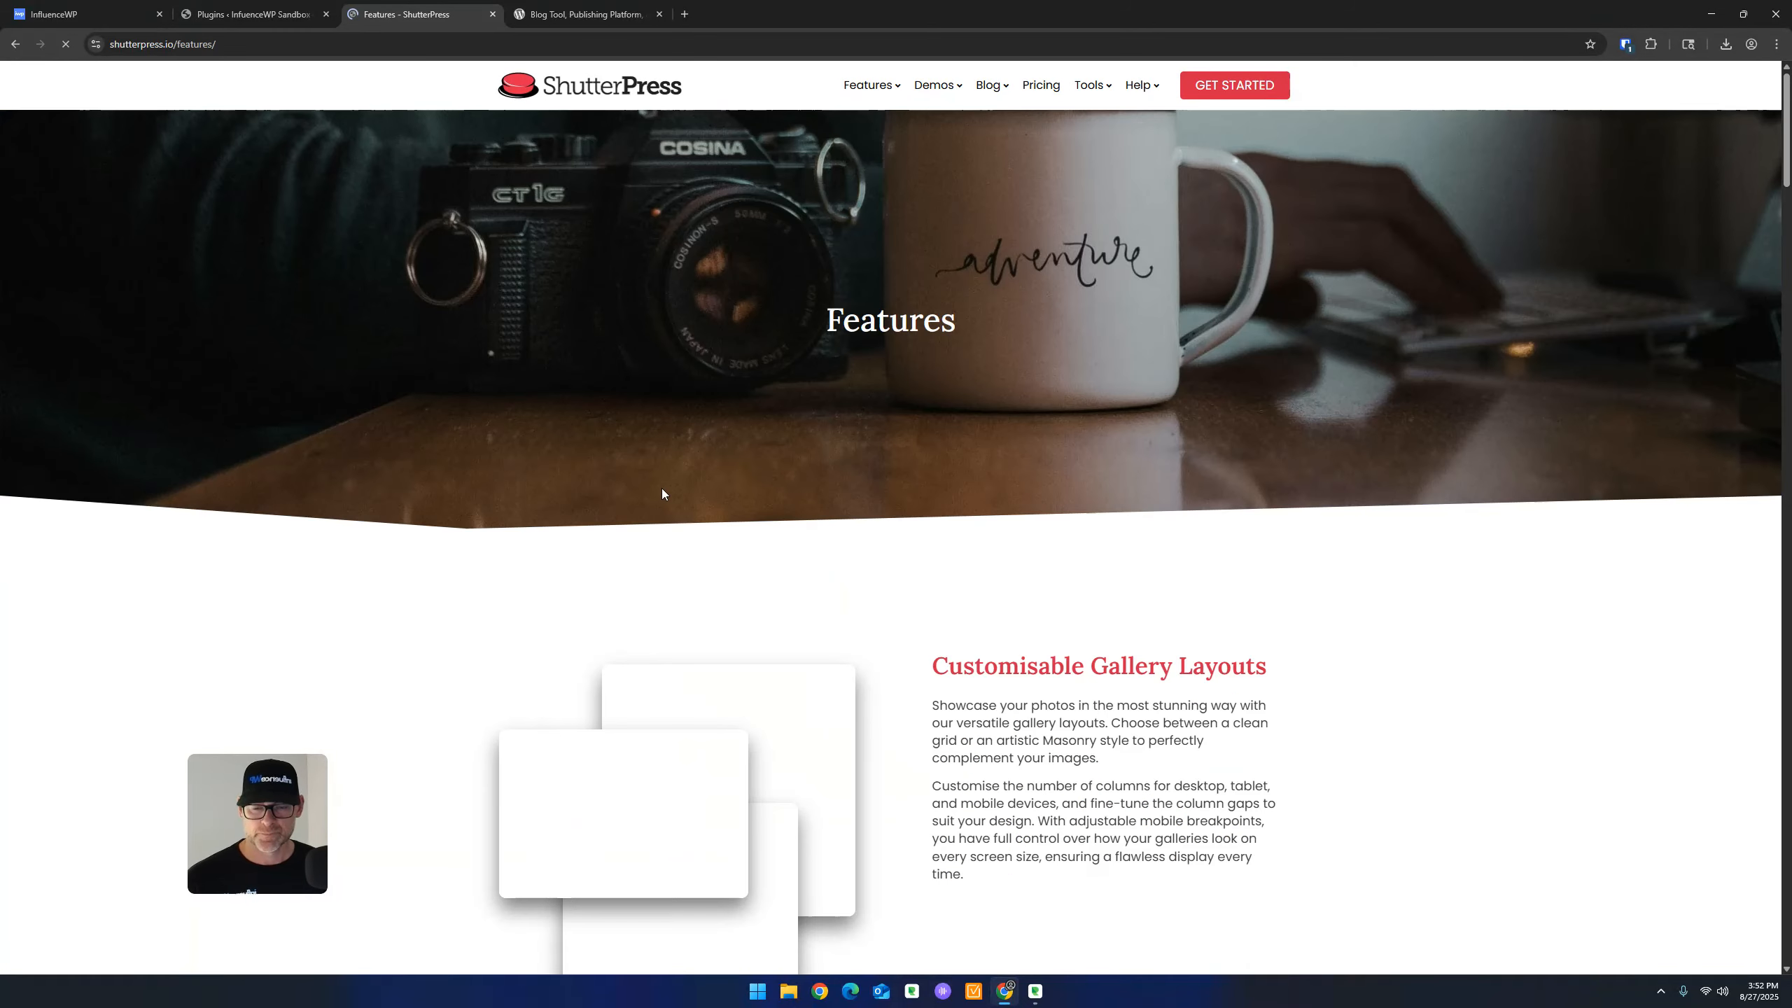
scroll(605, 419, down, 5)
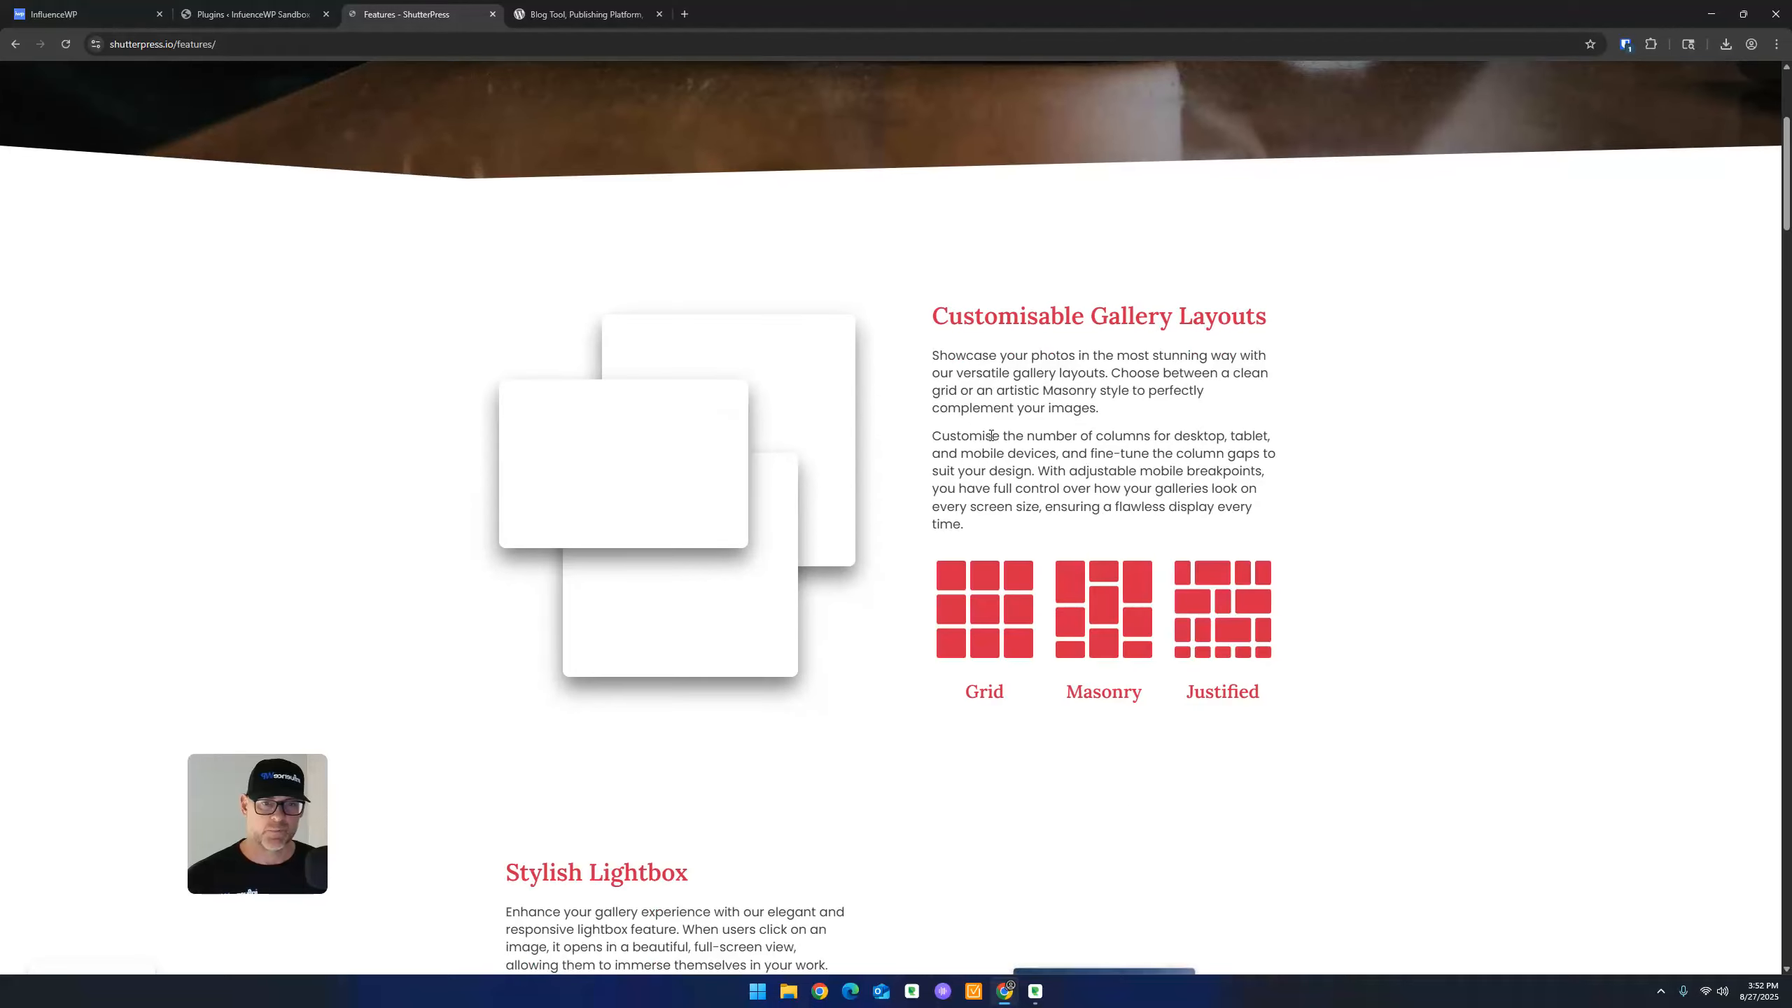
scroll(1026, 427, down, 1)
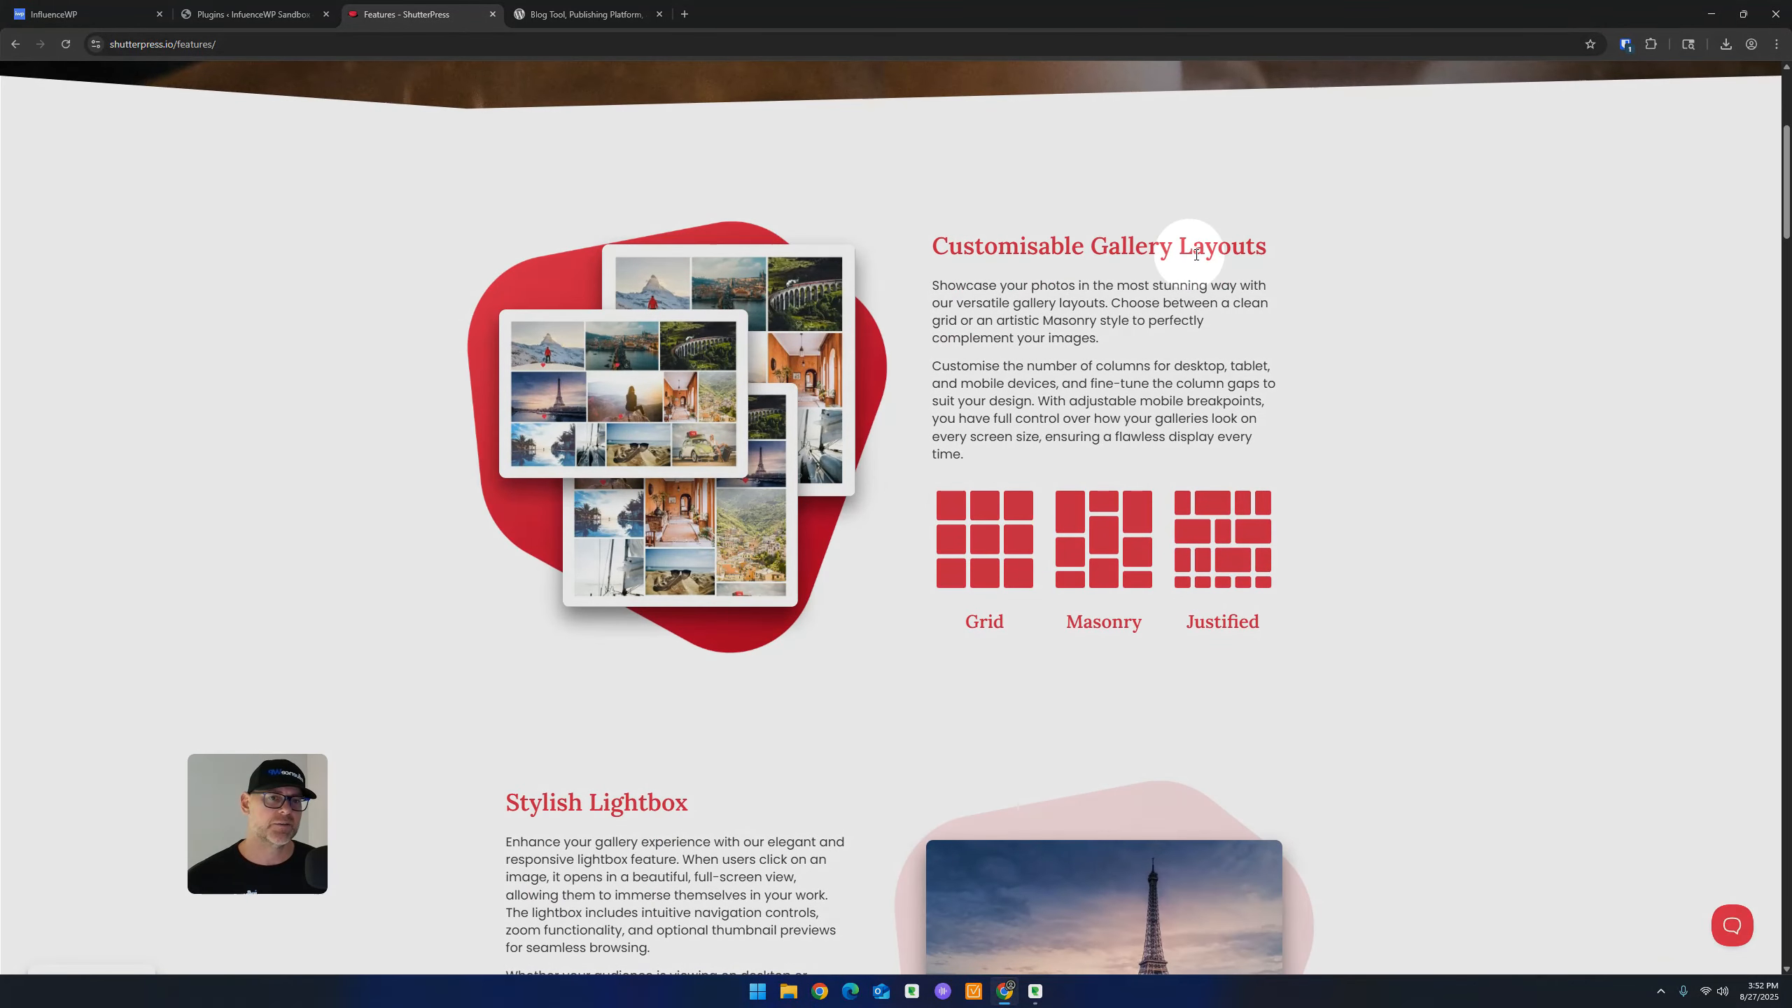
scroll(1161, 304, down, 2)
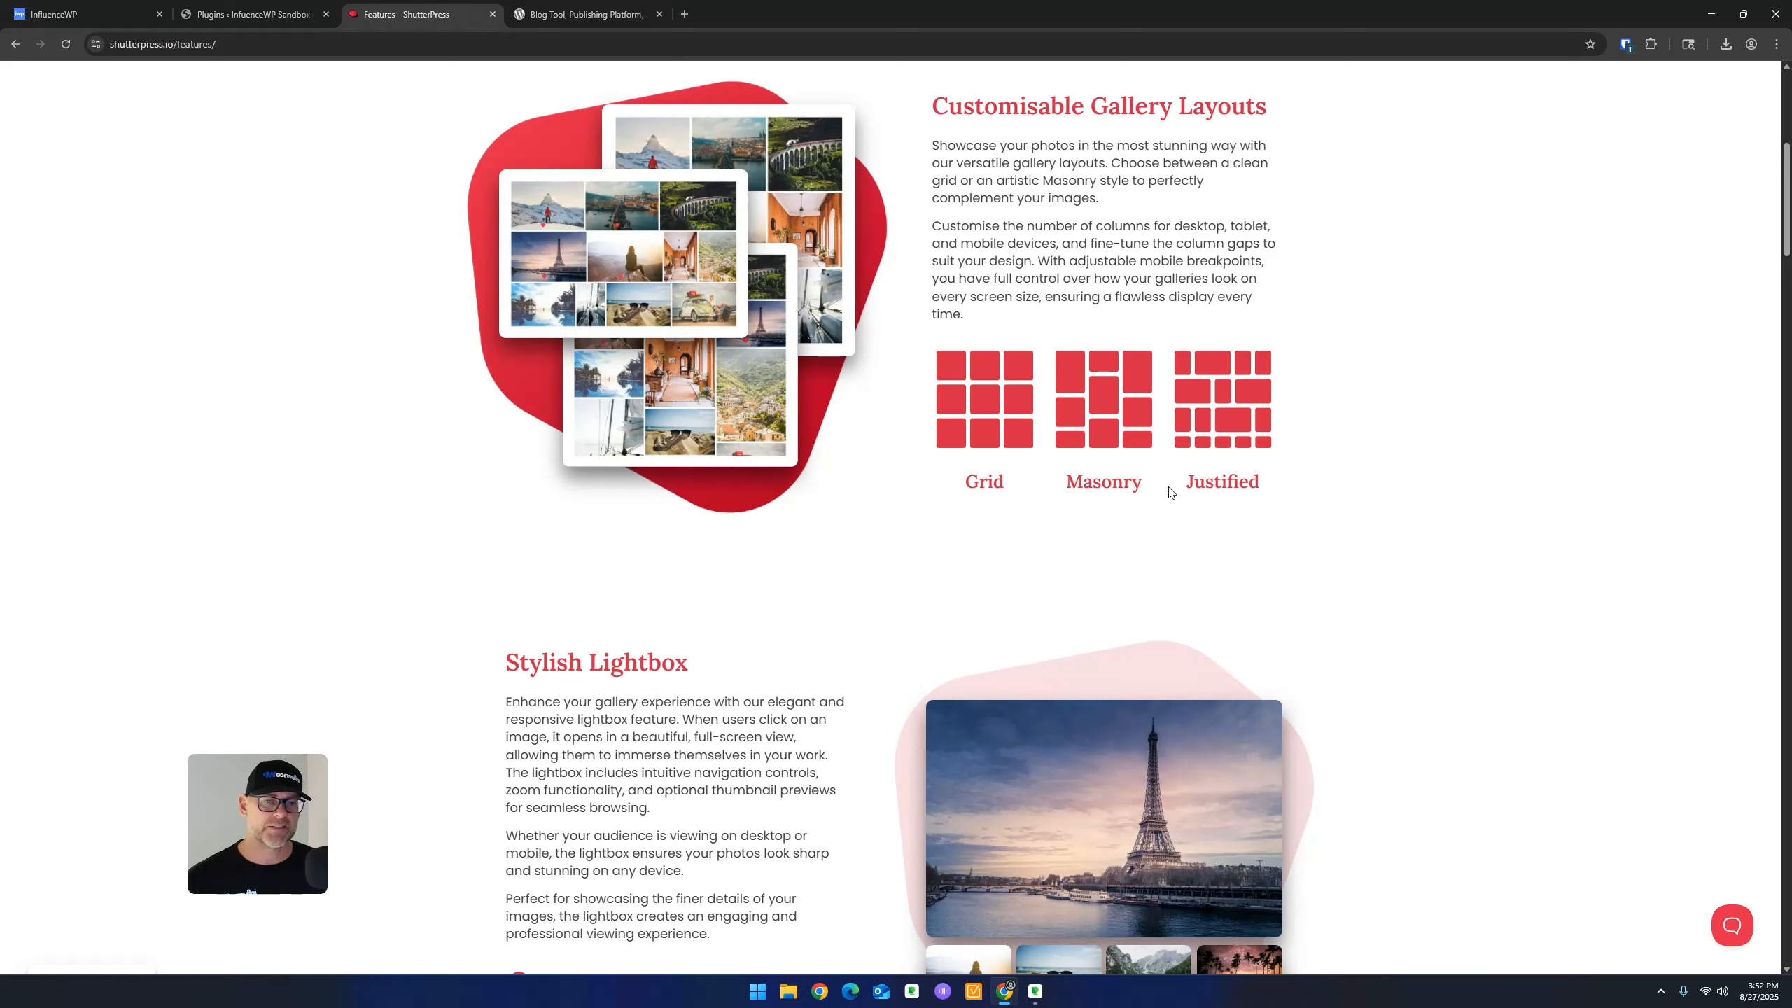
scroll(1232, 482, down, 4)
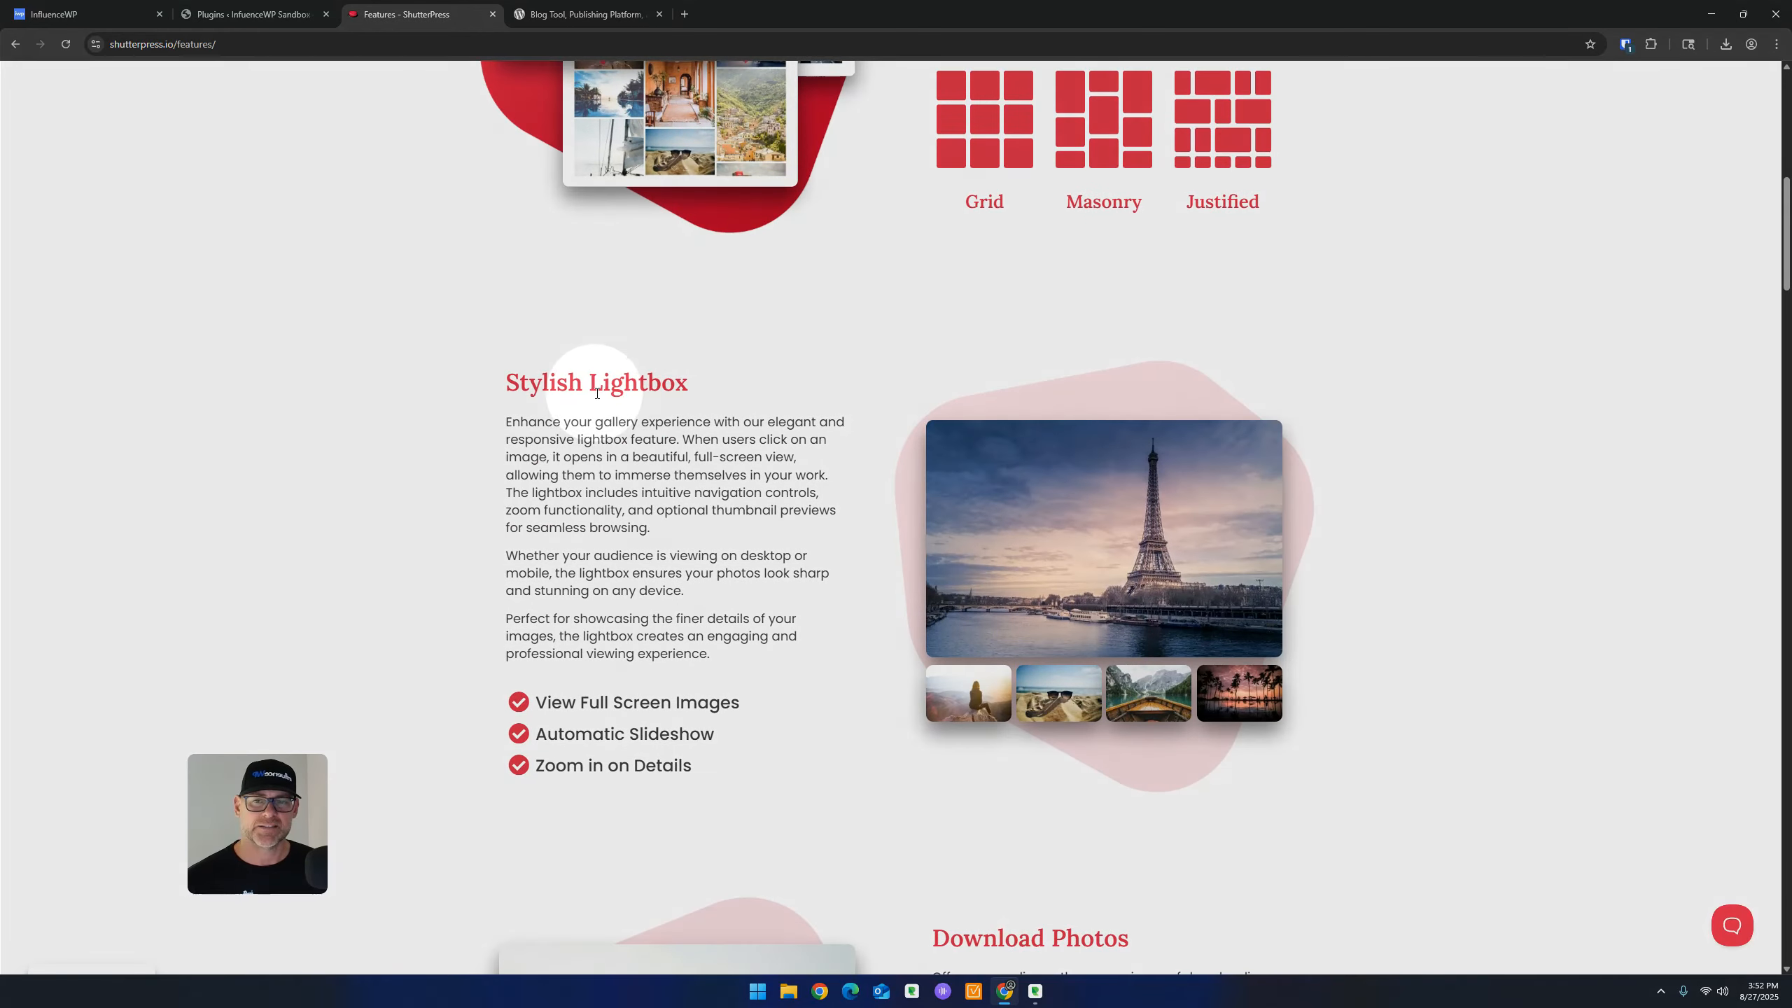
scroll(640, 569, down, 2)
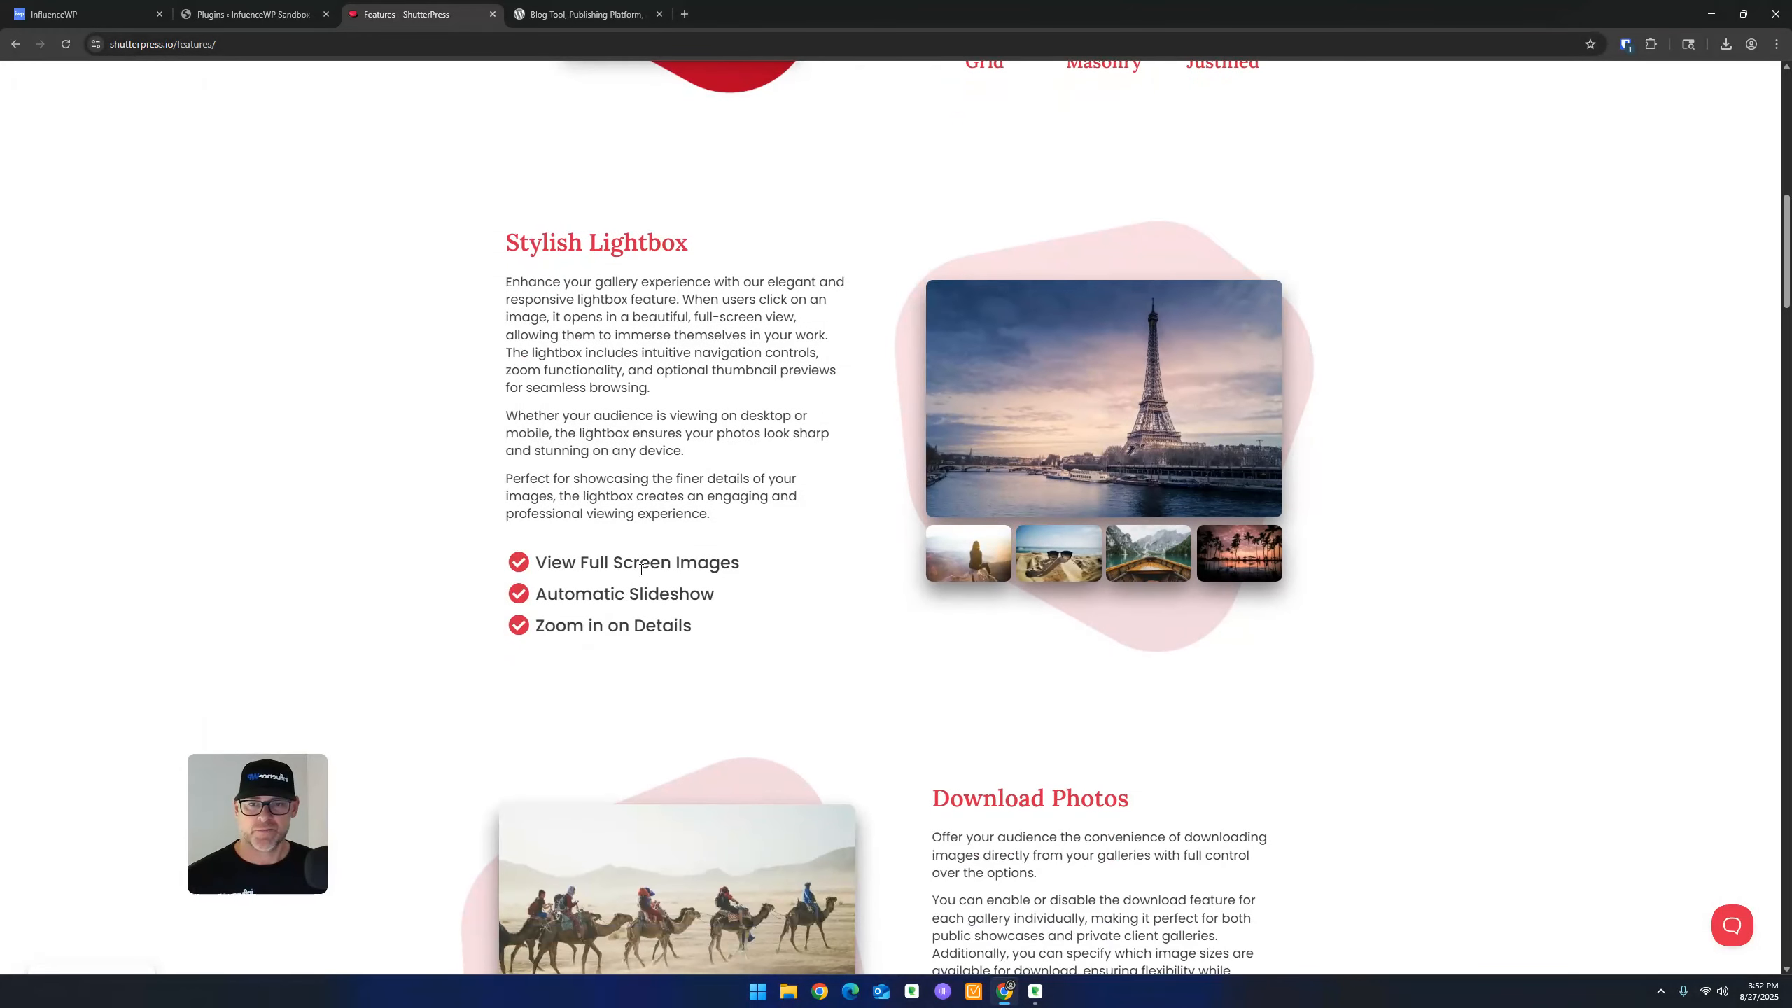
scroll(712, 583, down, 2)
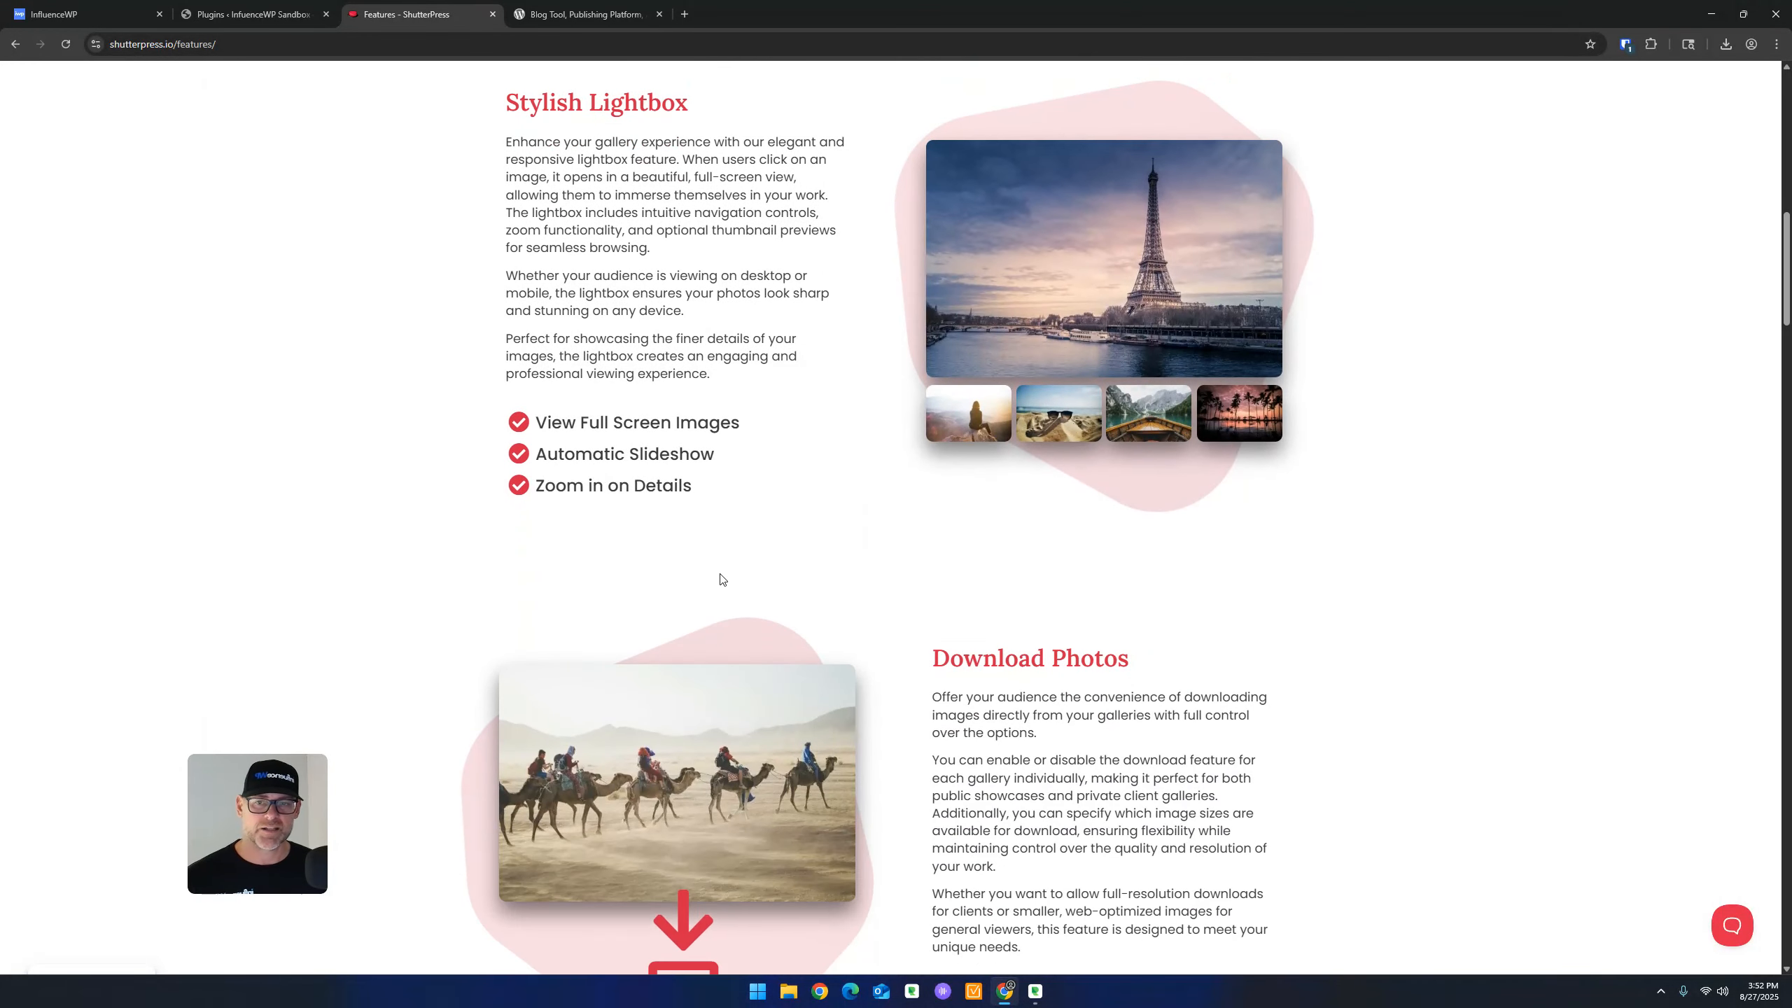
scroll(748, 488, down, 3)
scroll(1019, 332, down, 2)
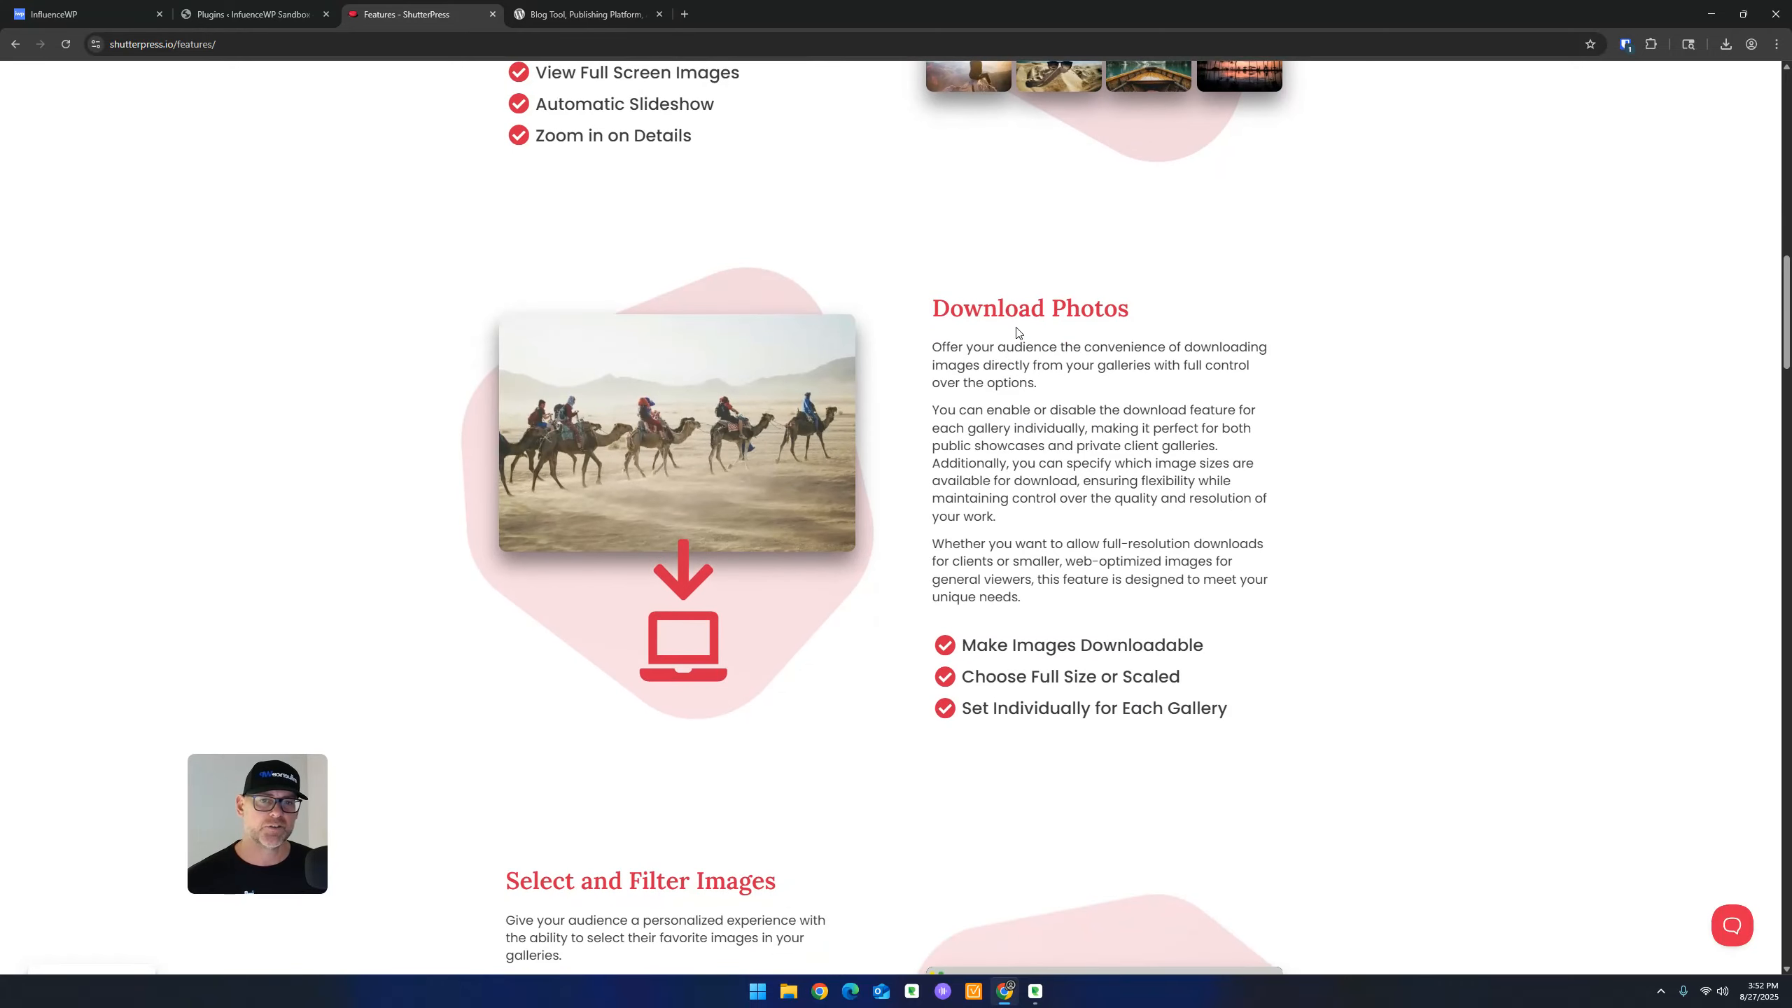
scroll(1093, 339, down, 3)
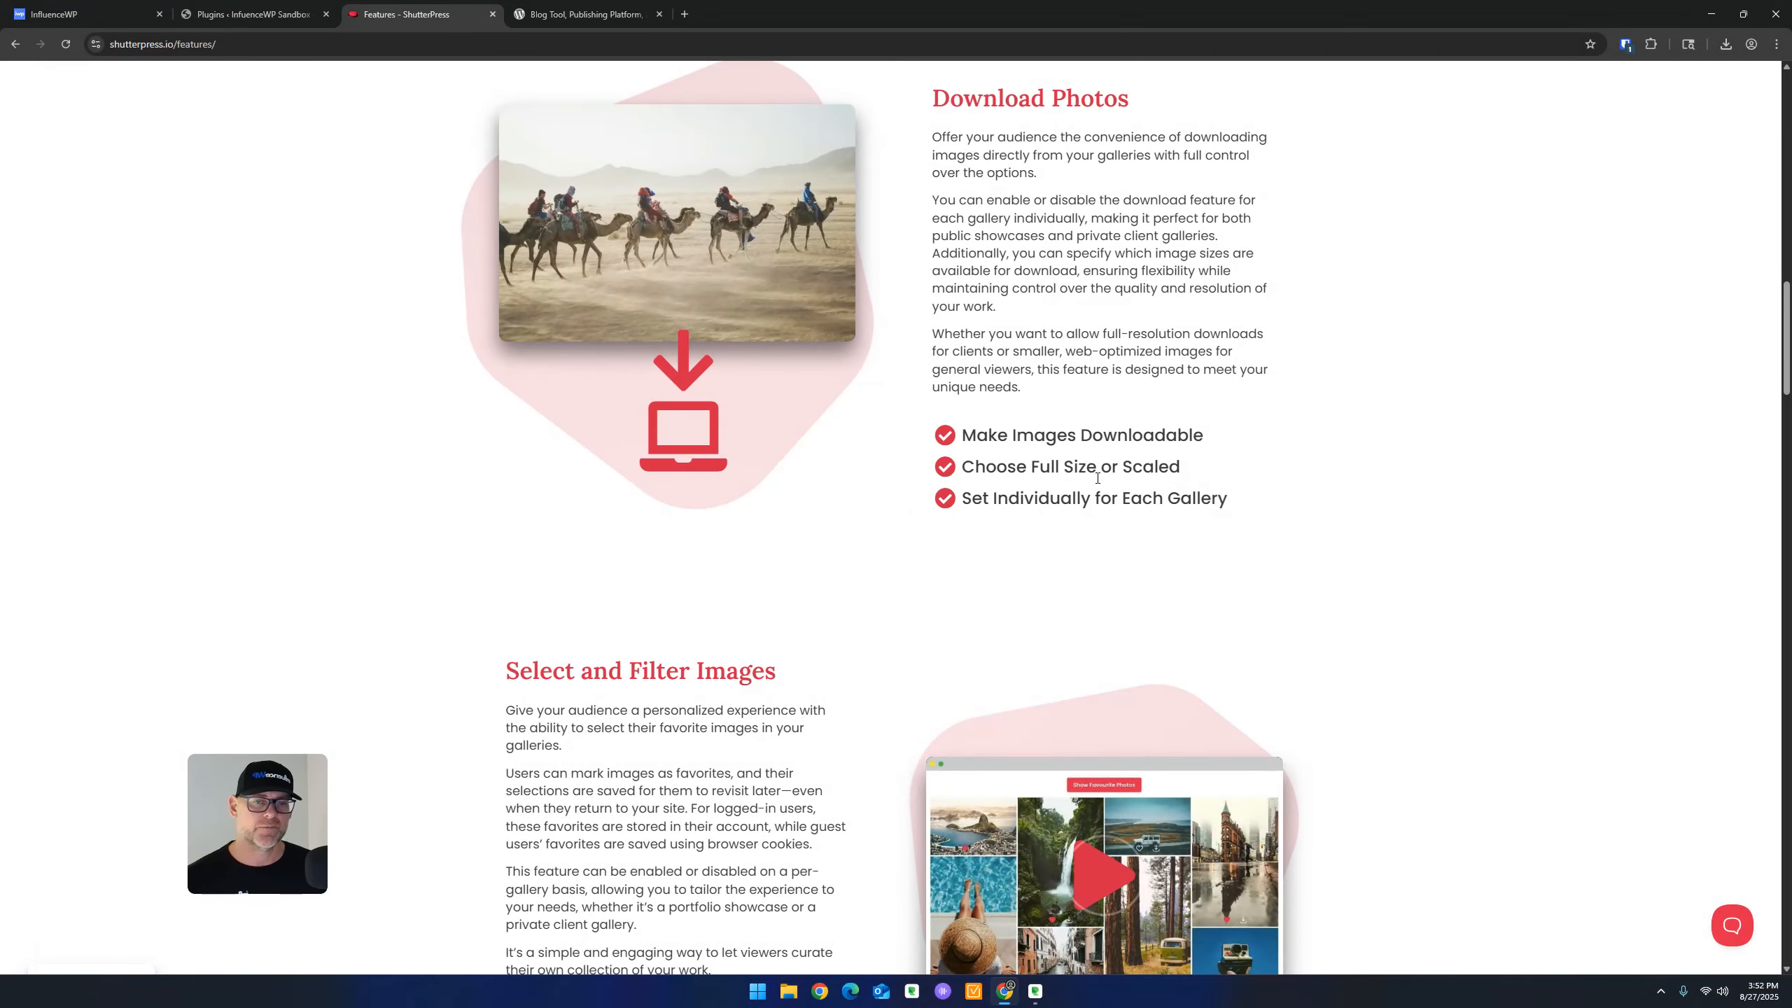
scroll(1095, 478, down, 7)
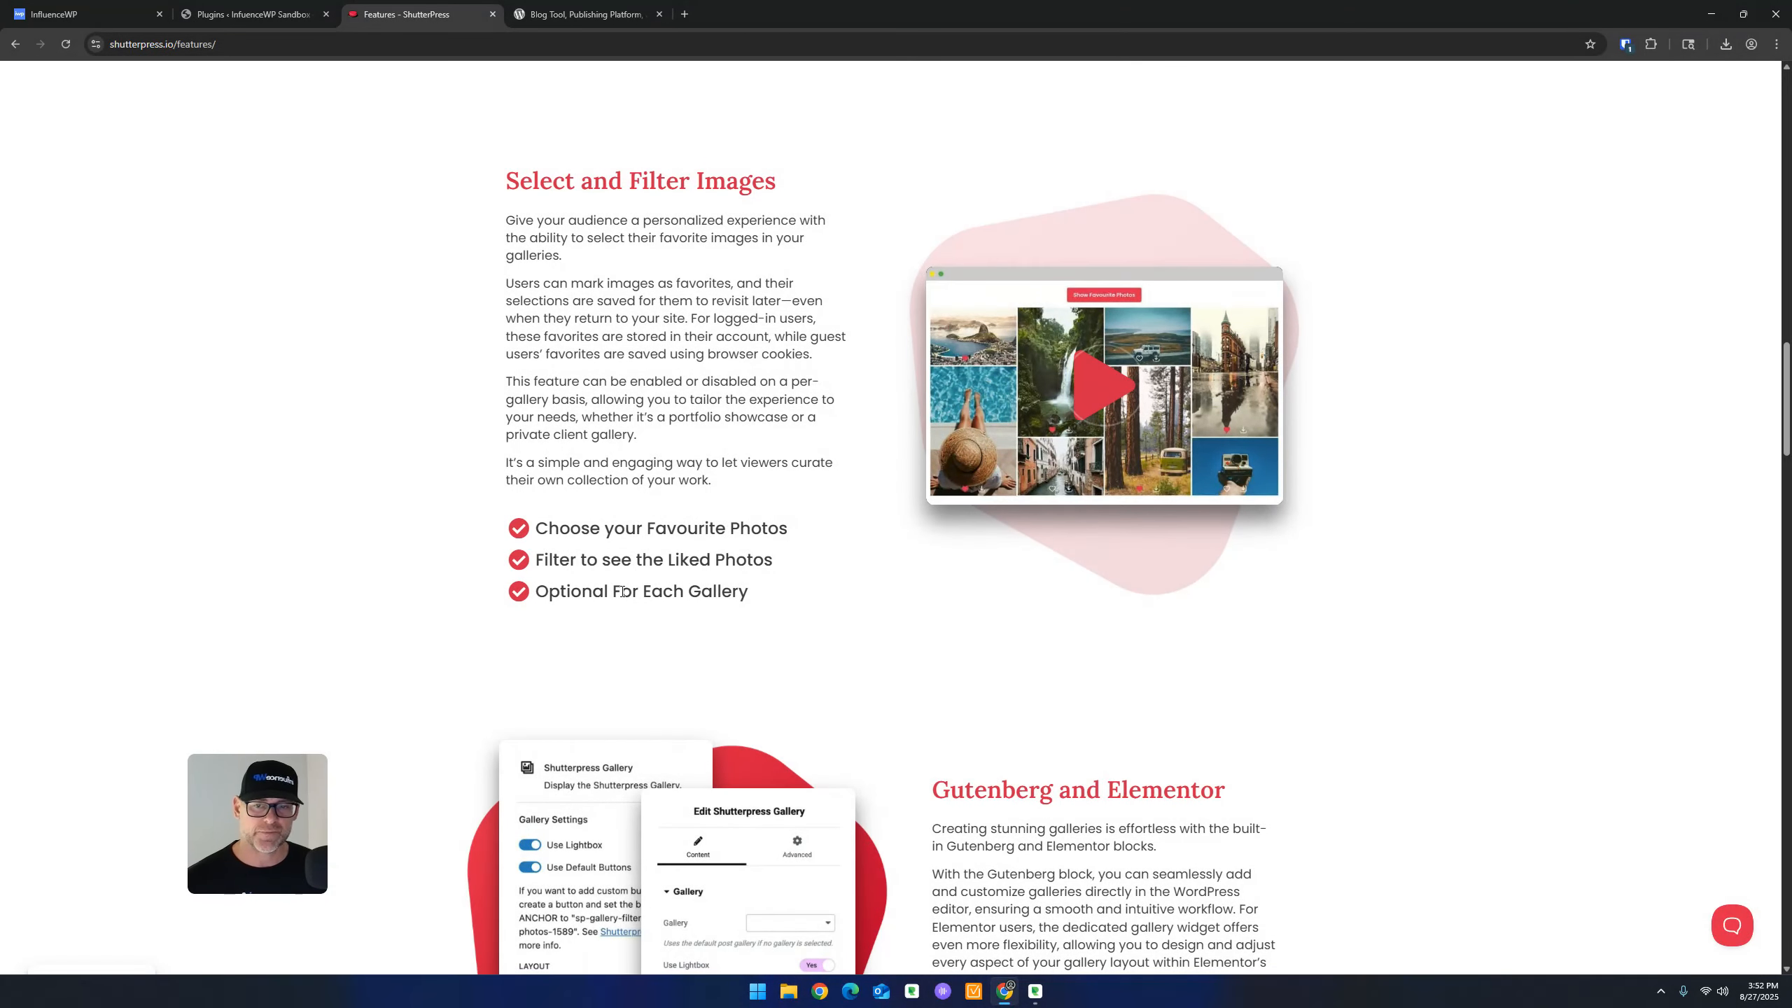
scroll(888, 520, down, 5)
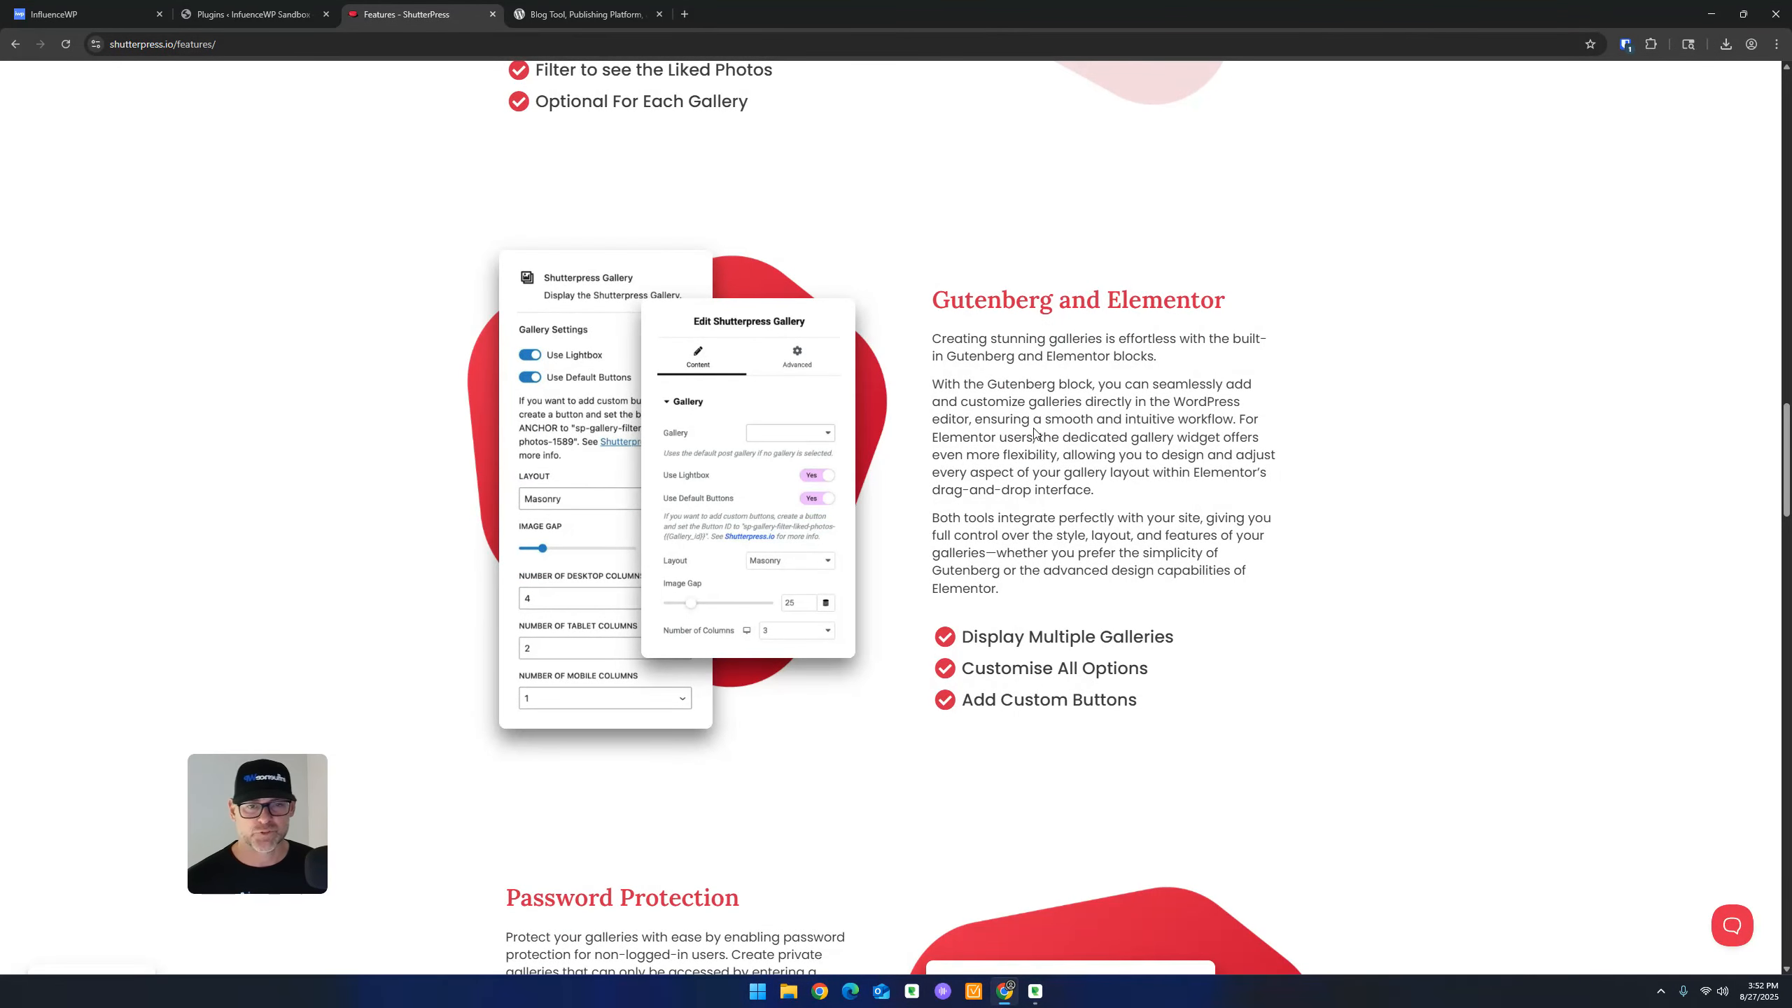
scroll(1037, 434, down, 2)
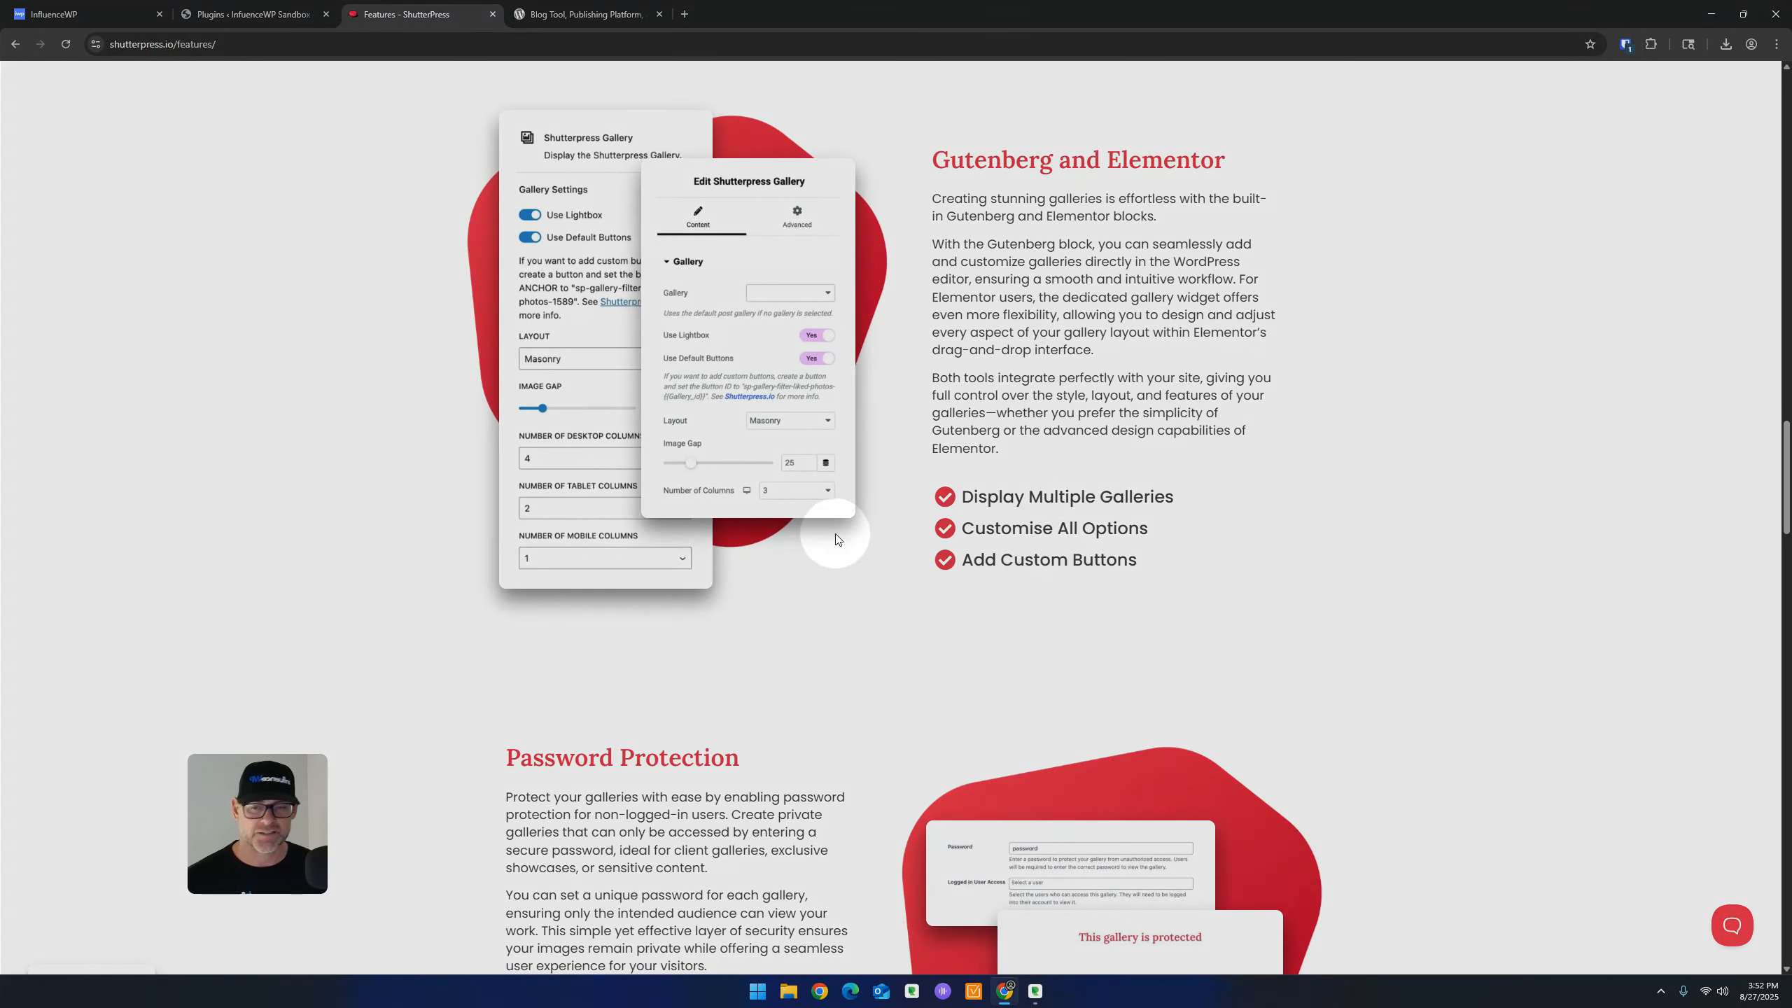
scroll(836, 539, down, 6)
scroll(633, 400, down, 2)
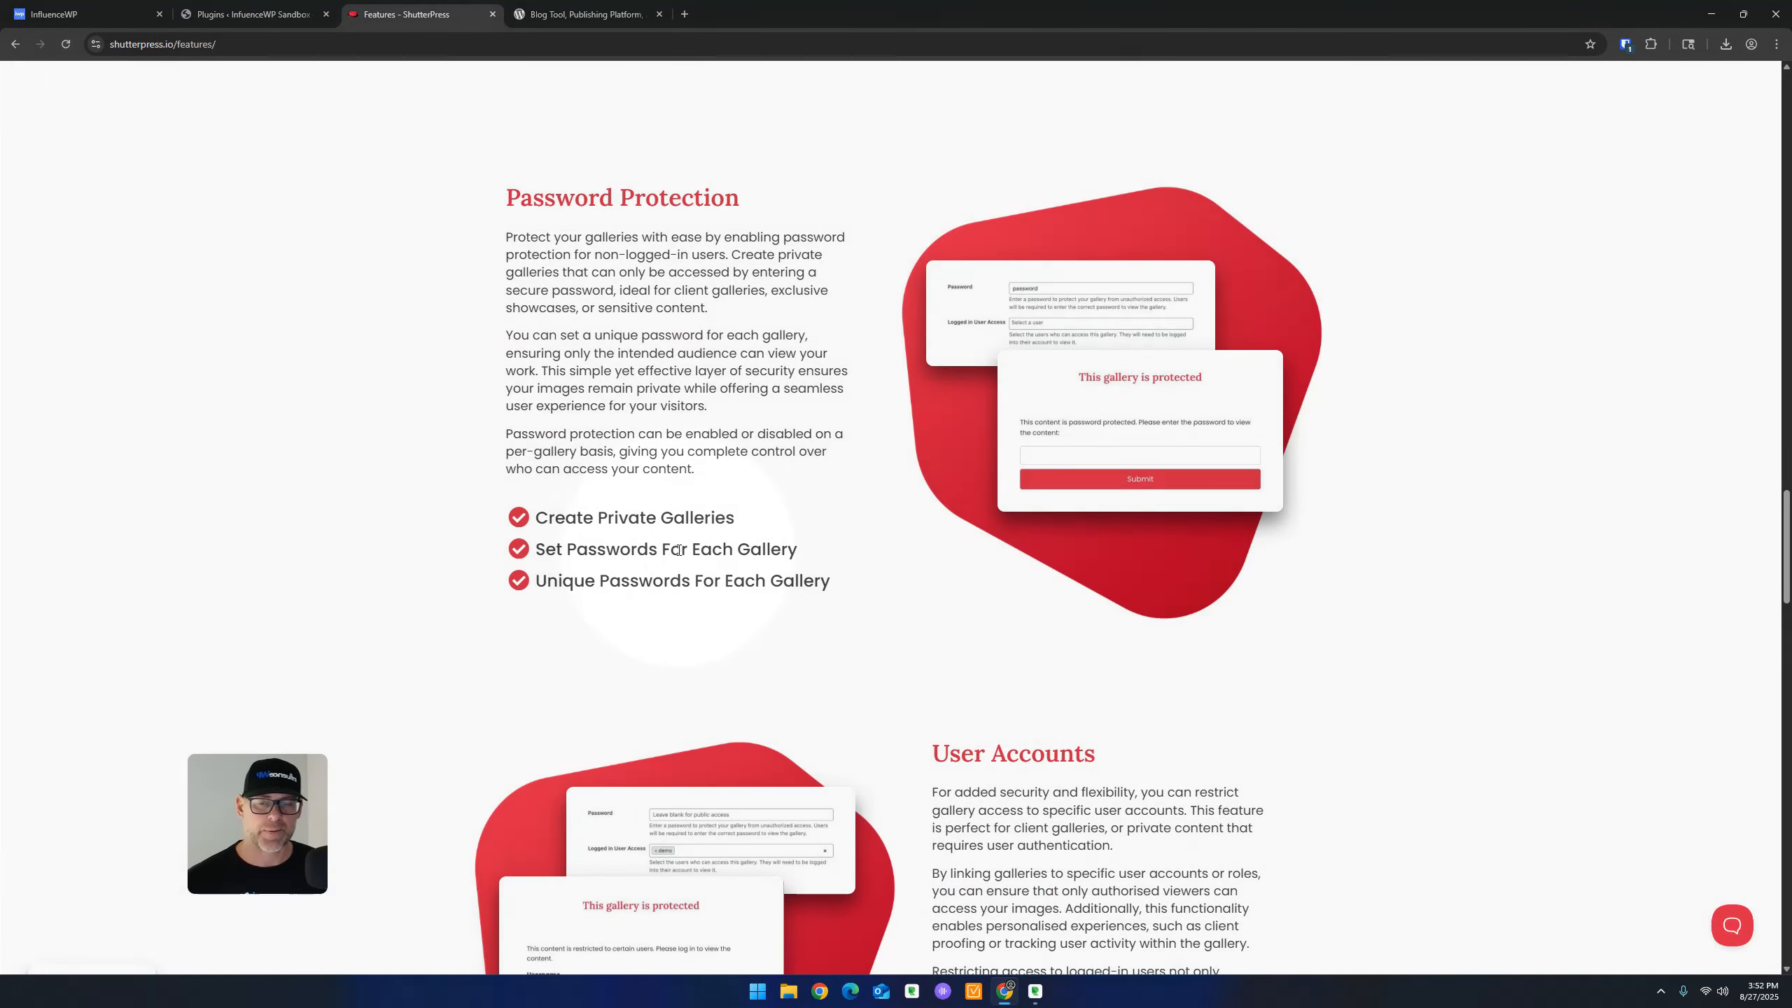
scroll(752, 585, down, 7)
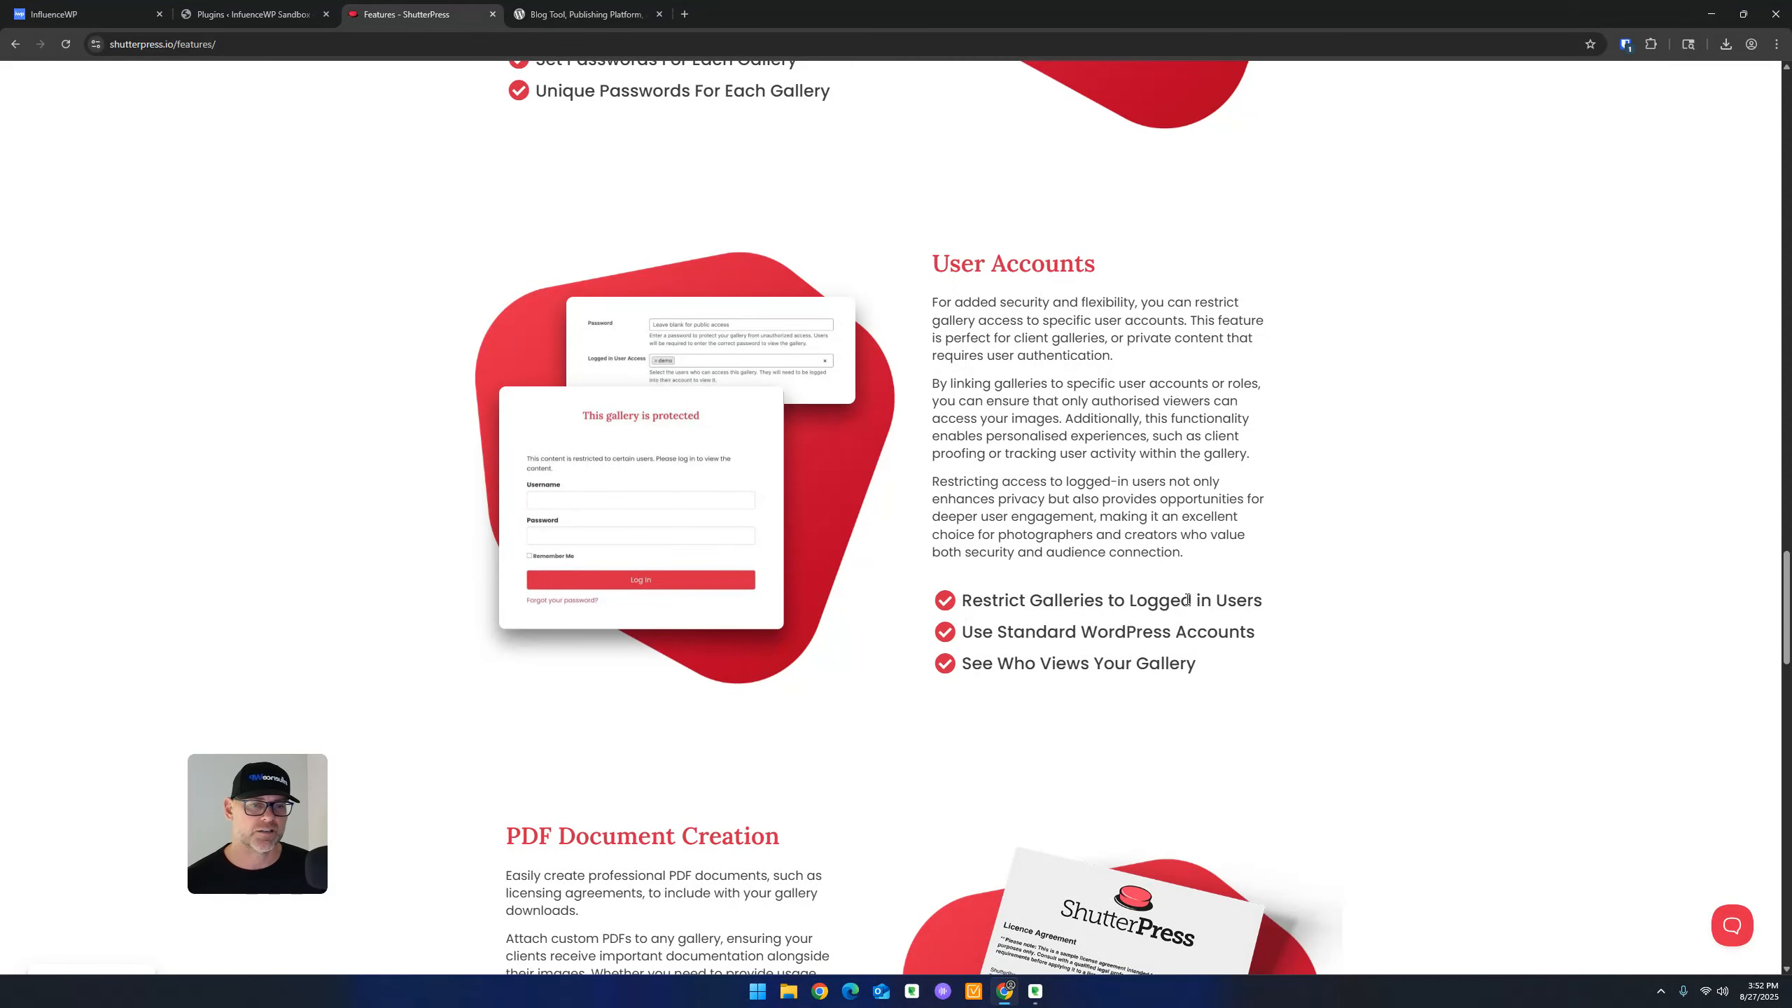
key(ctrl)
key(ctrl)
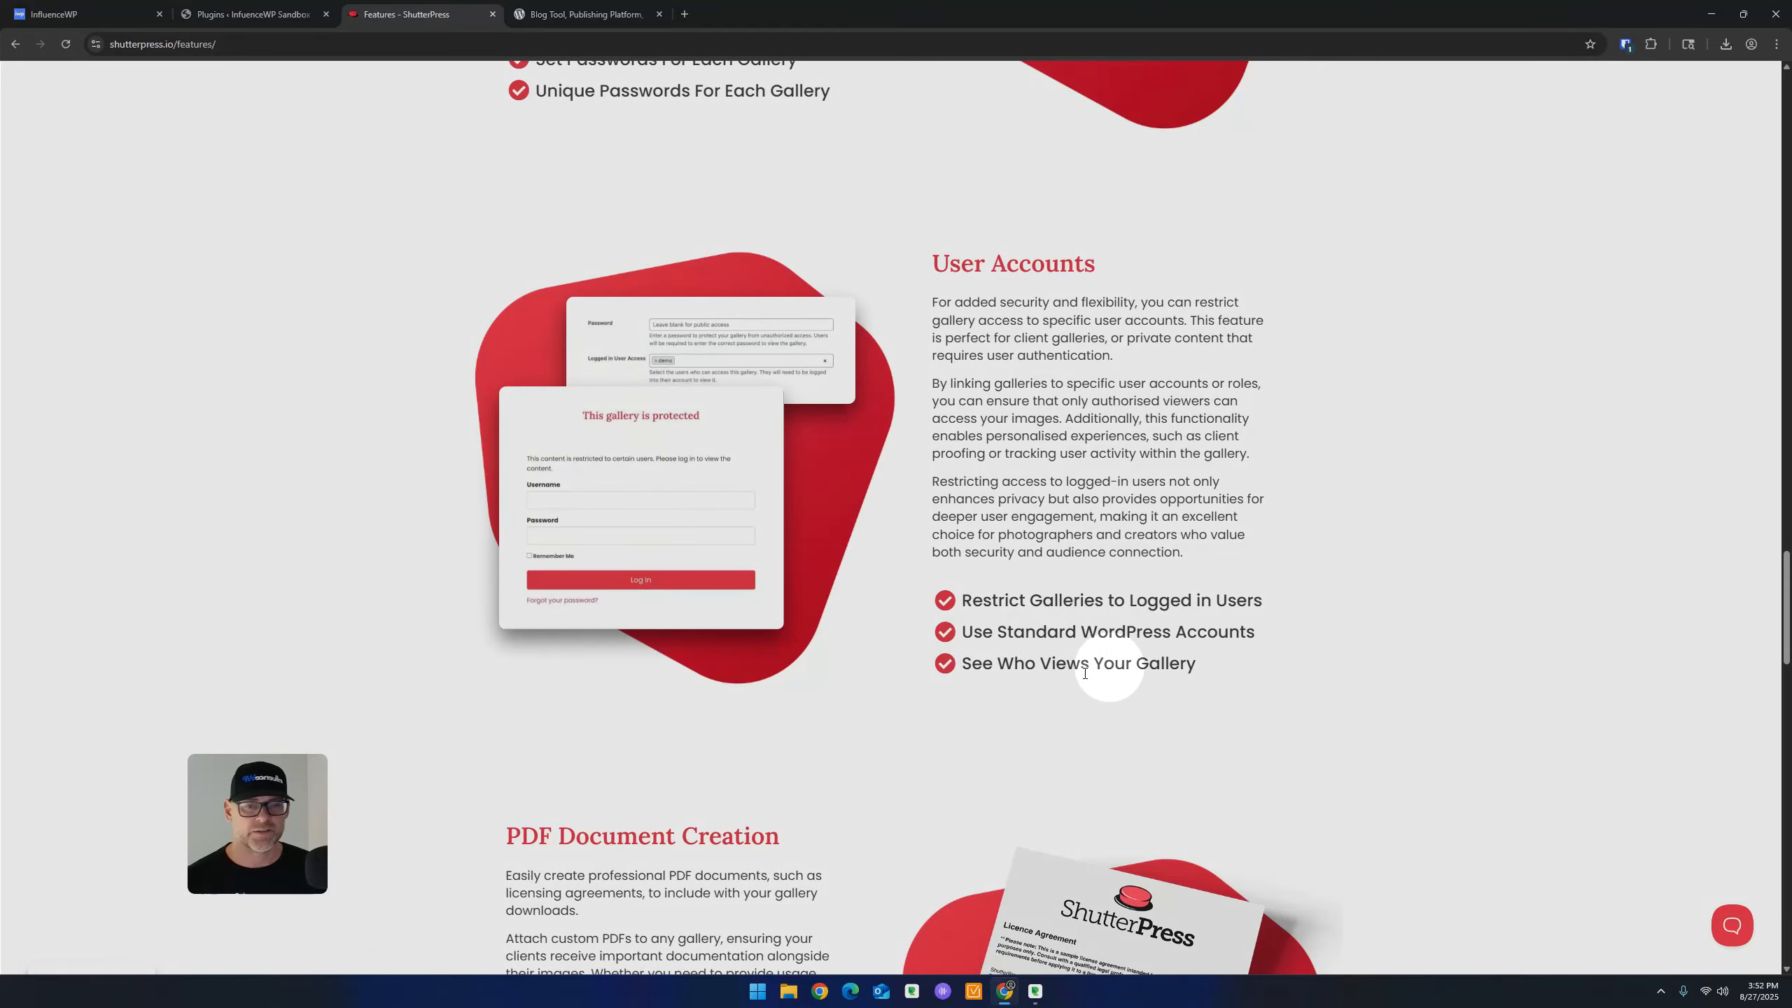
scroll(1002, 656, down, 3)
scroll(933, 472, down, 5)
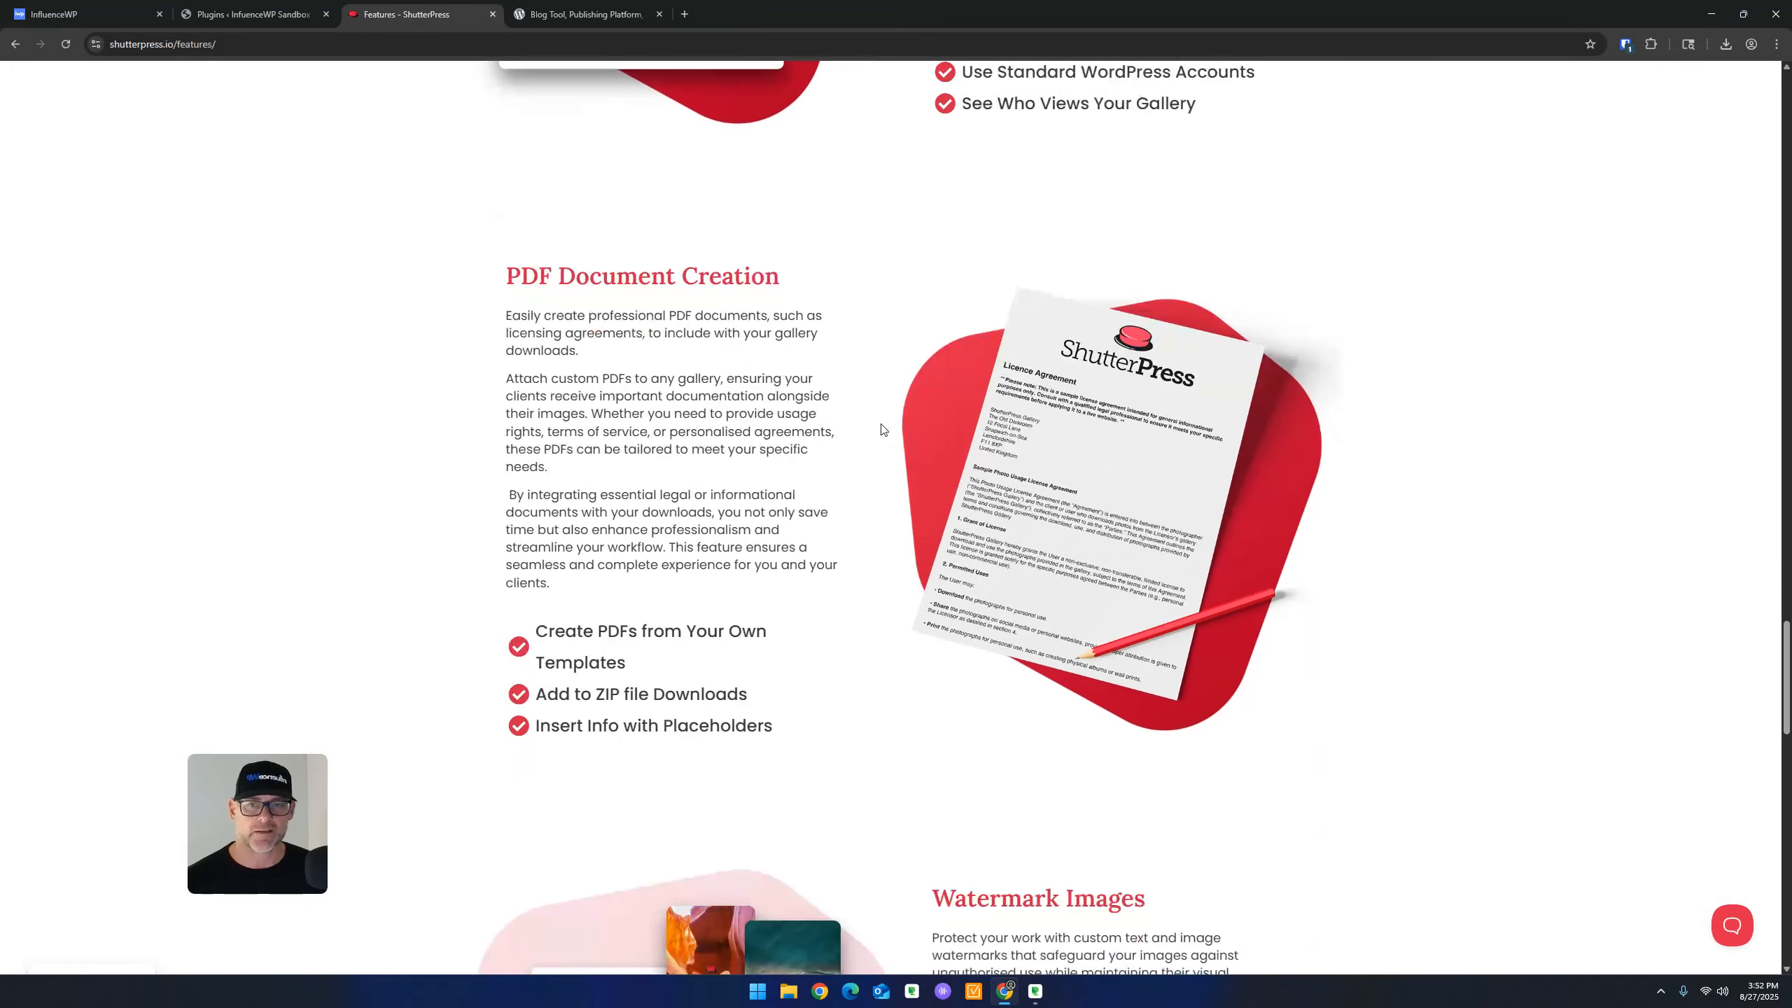
scroll(754, 279, down, 2)
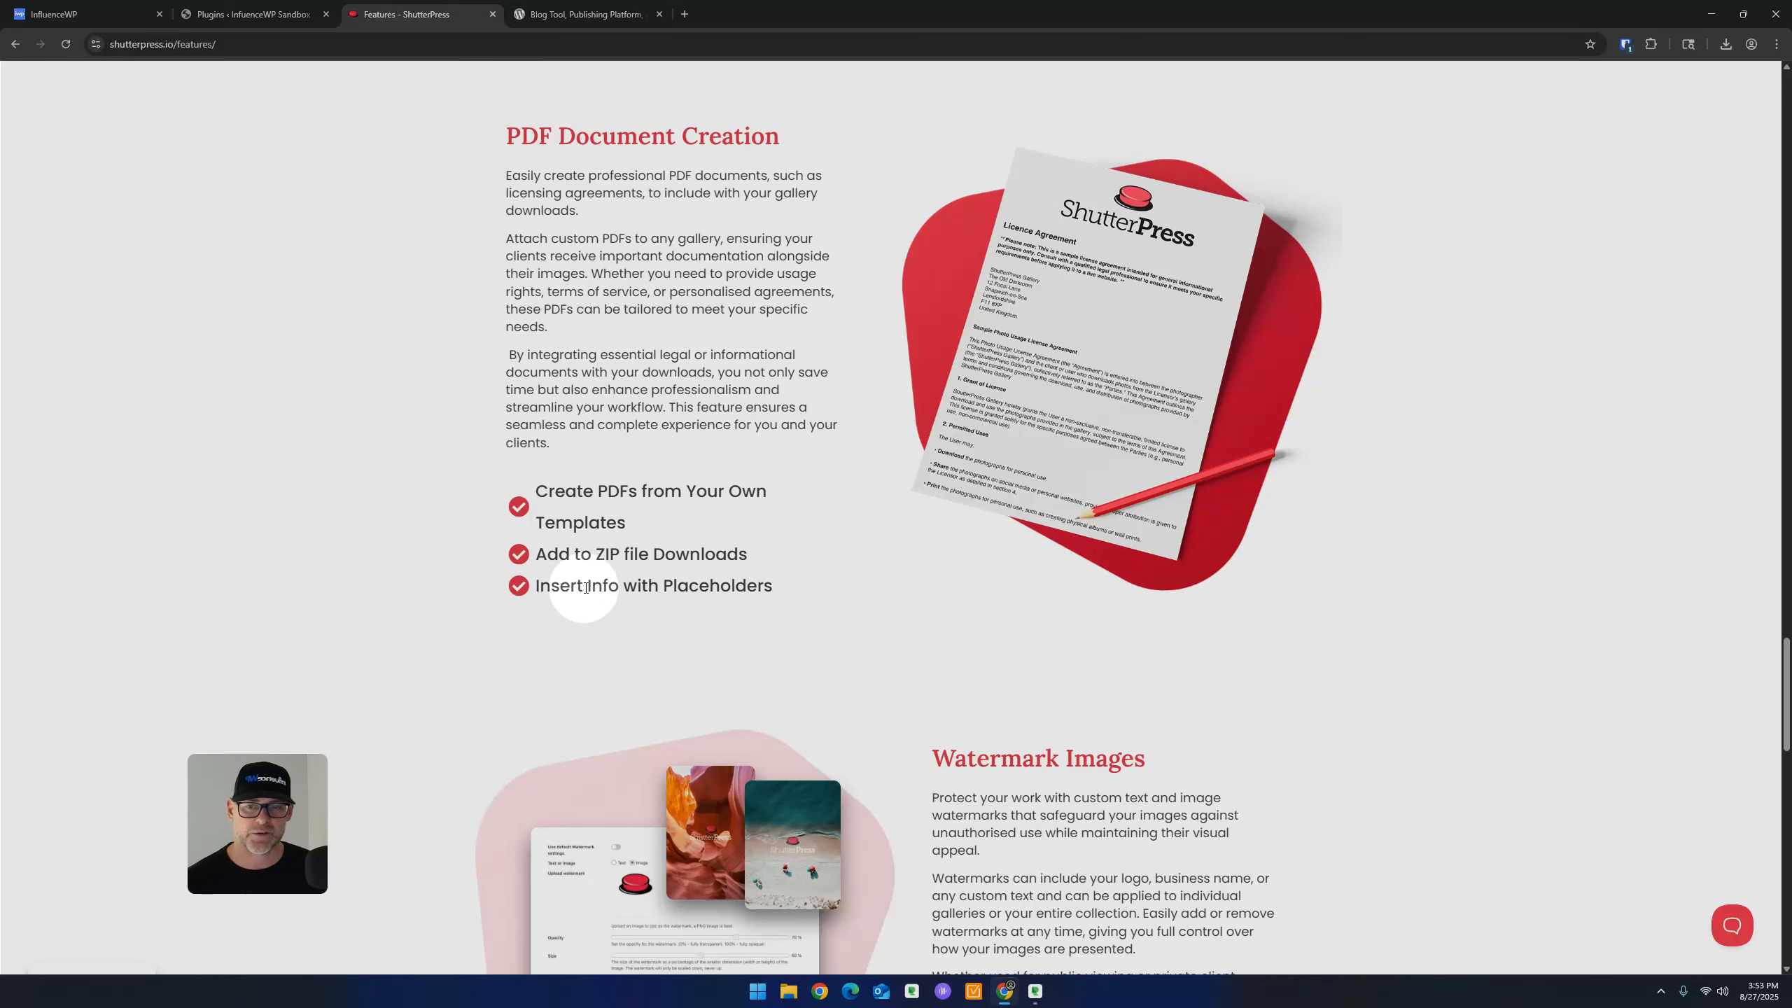
scroll(769, 580, down, 5)
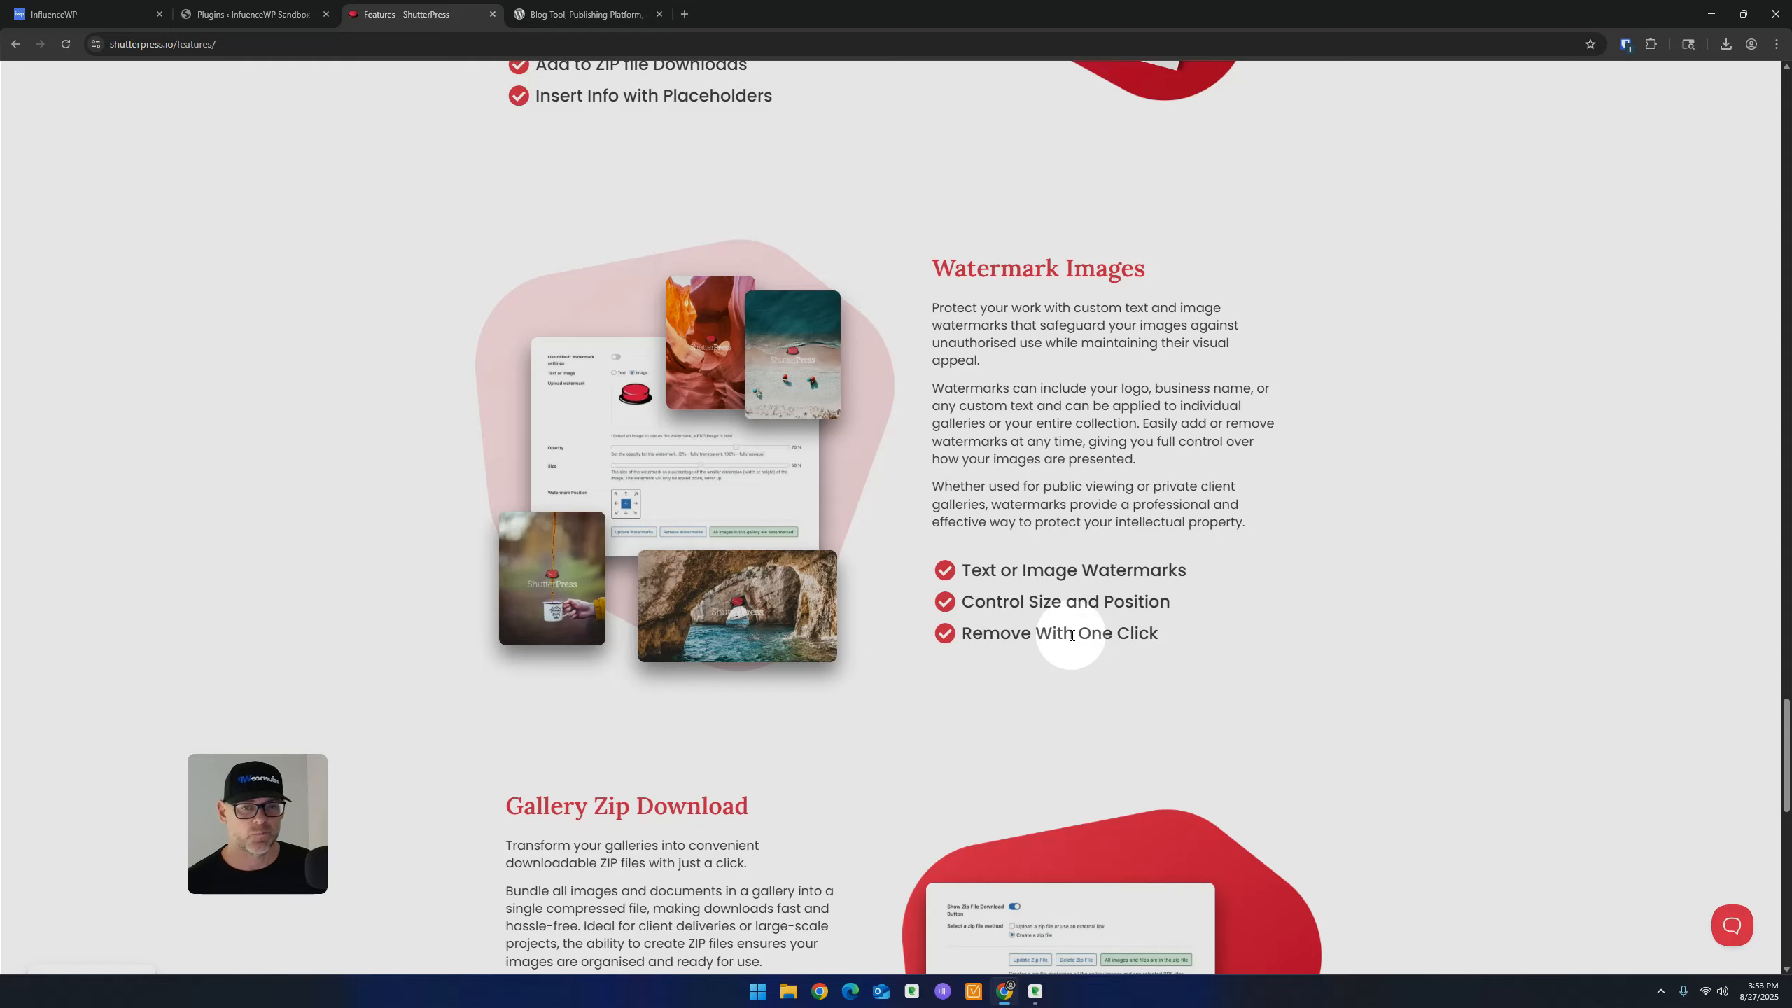
scroll(1071, 635, down, 5)
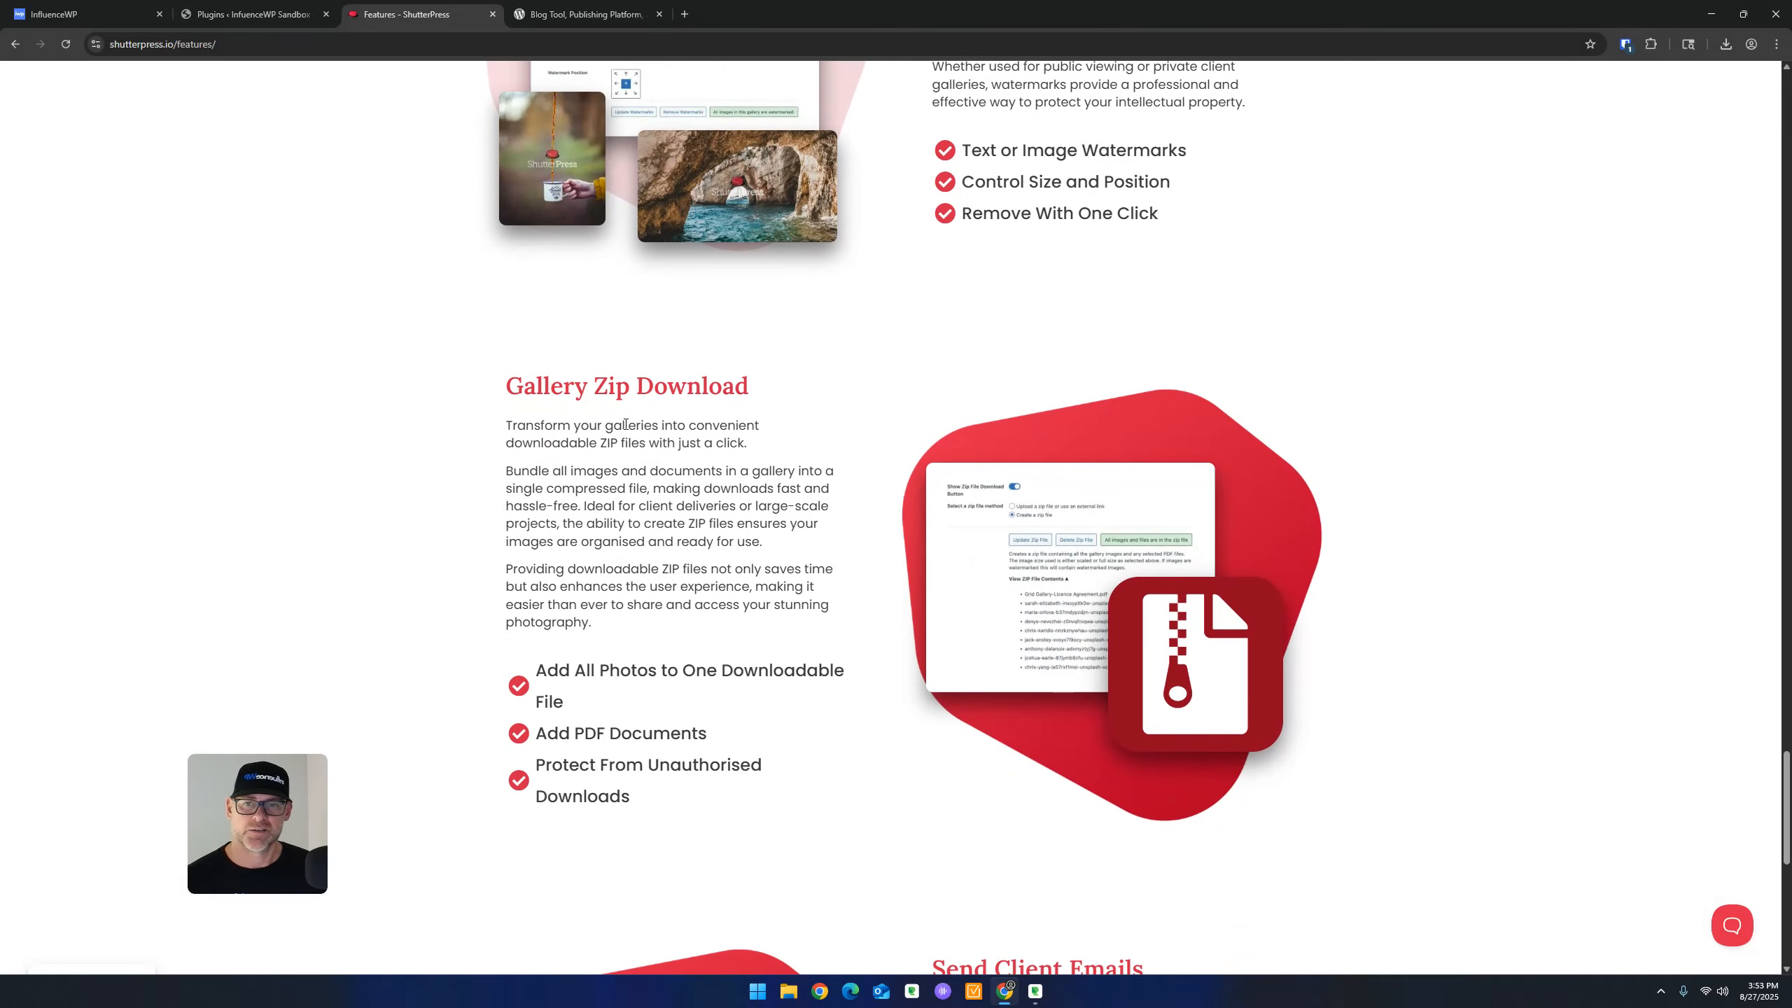
scroll(746, 425, down, 2)
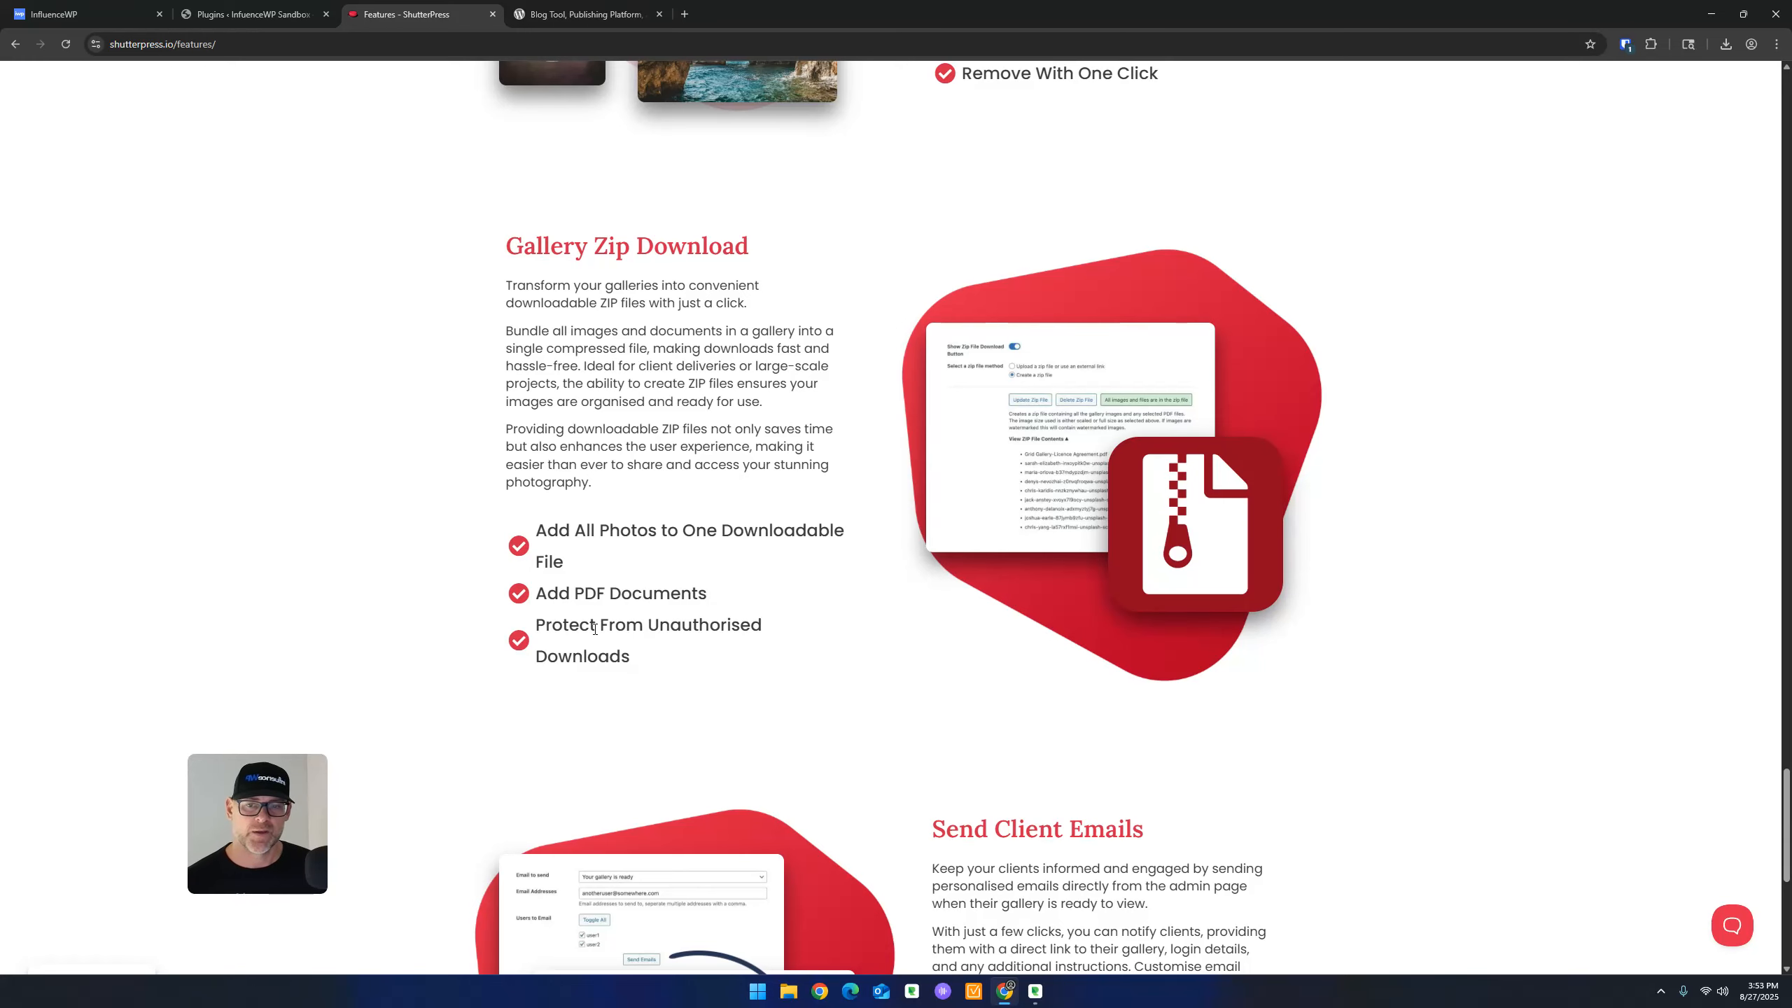
scroll(824, 628, down, 7)
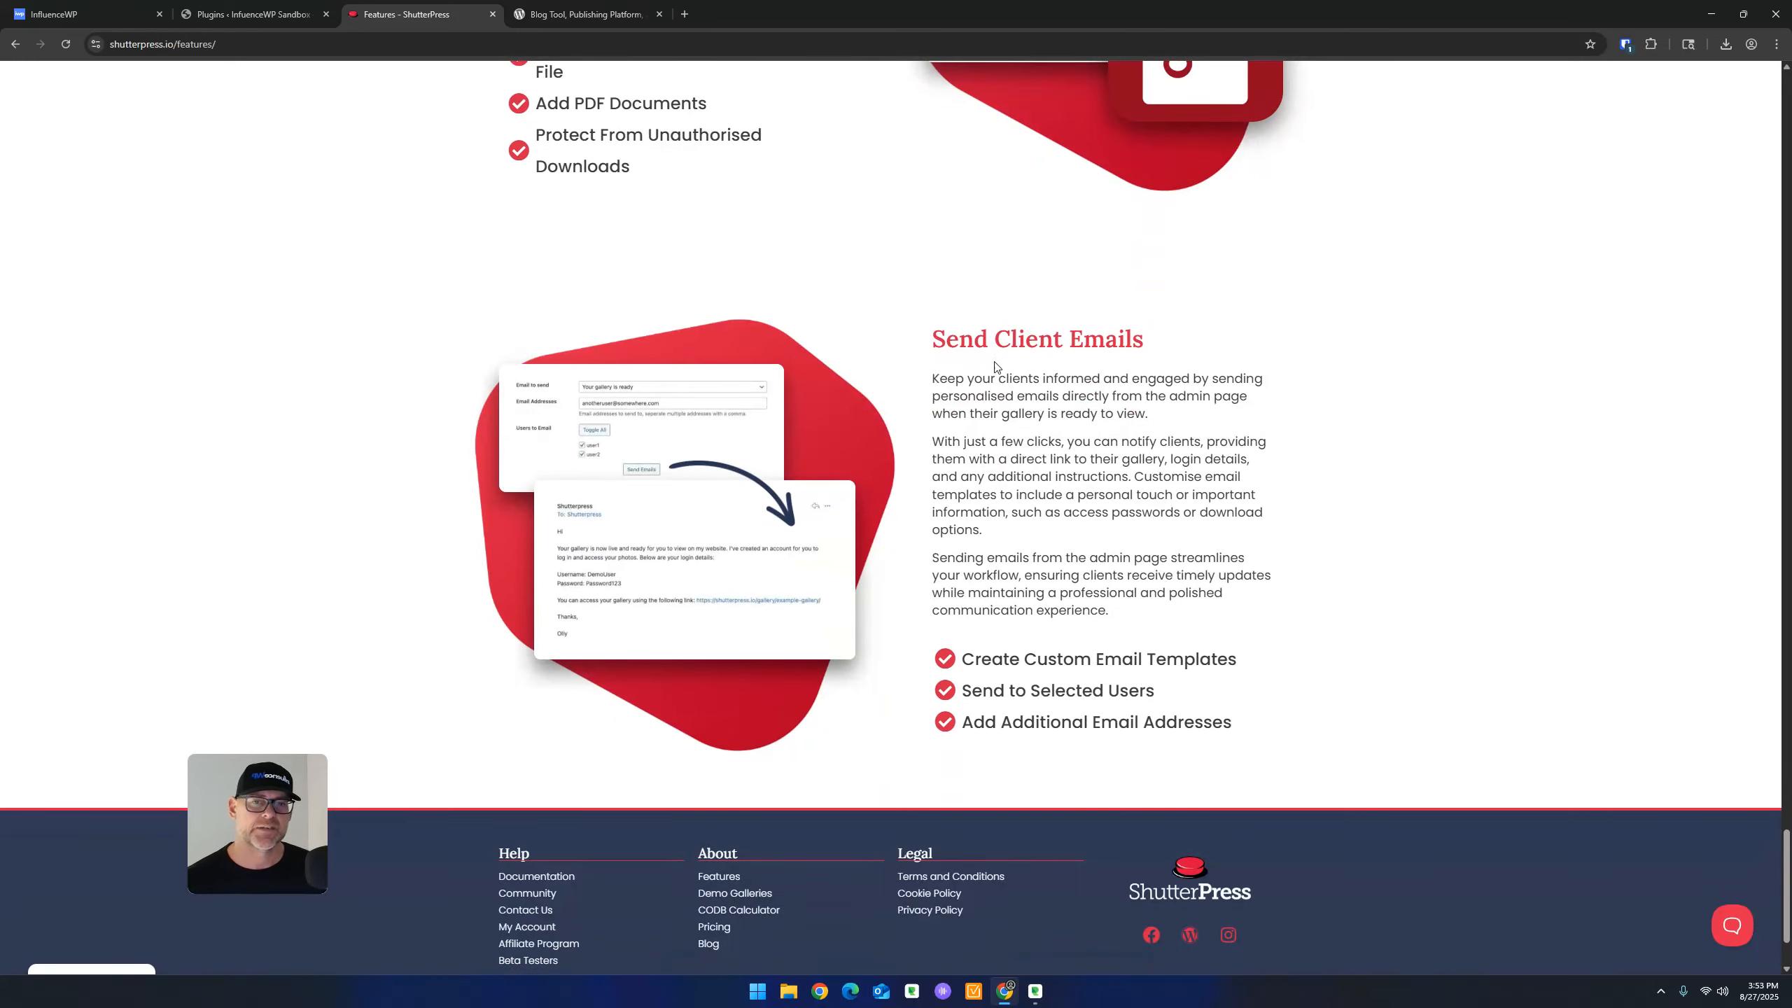
scroll(1053, 481, down, 2)
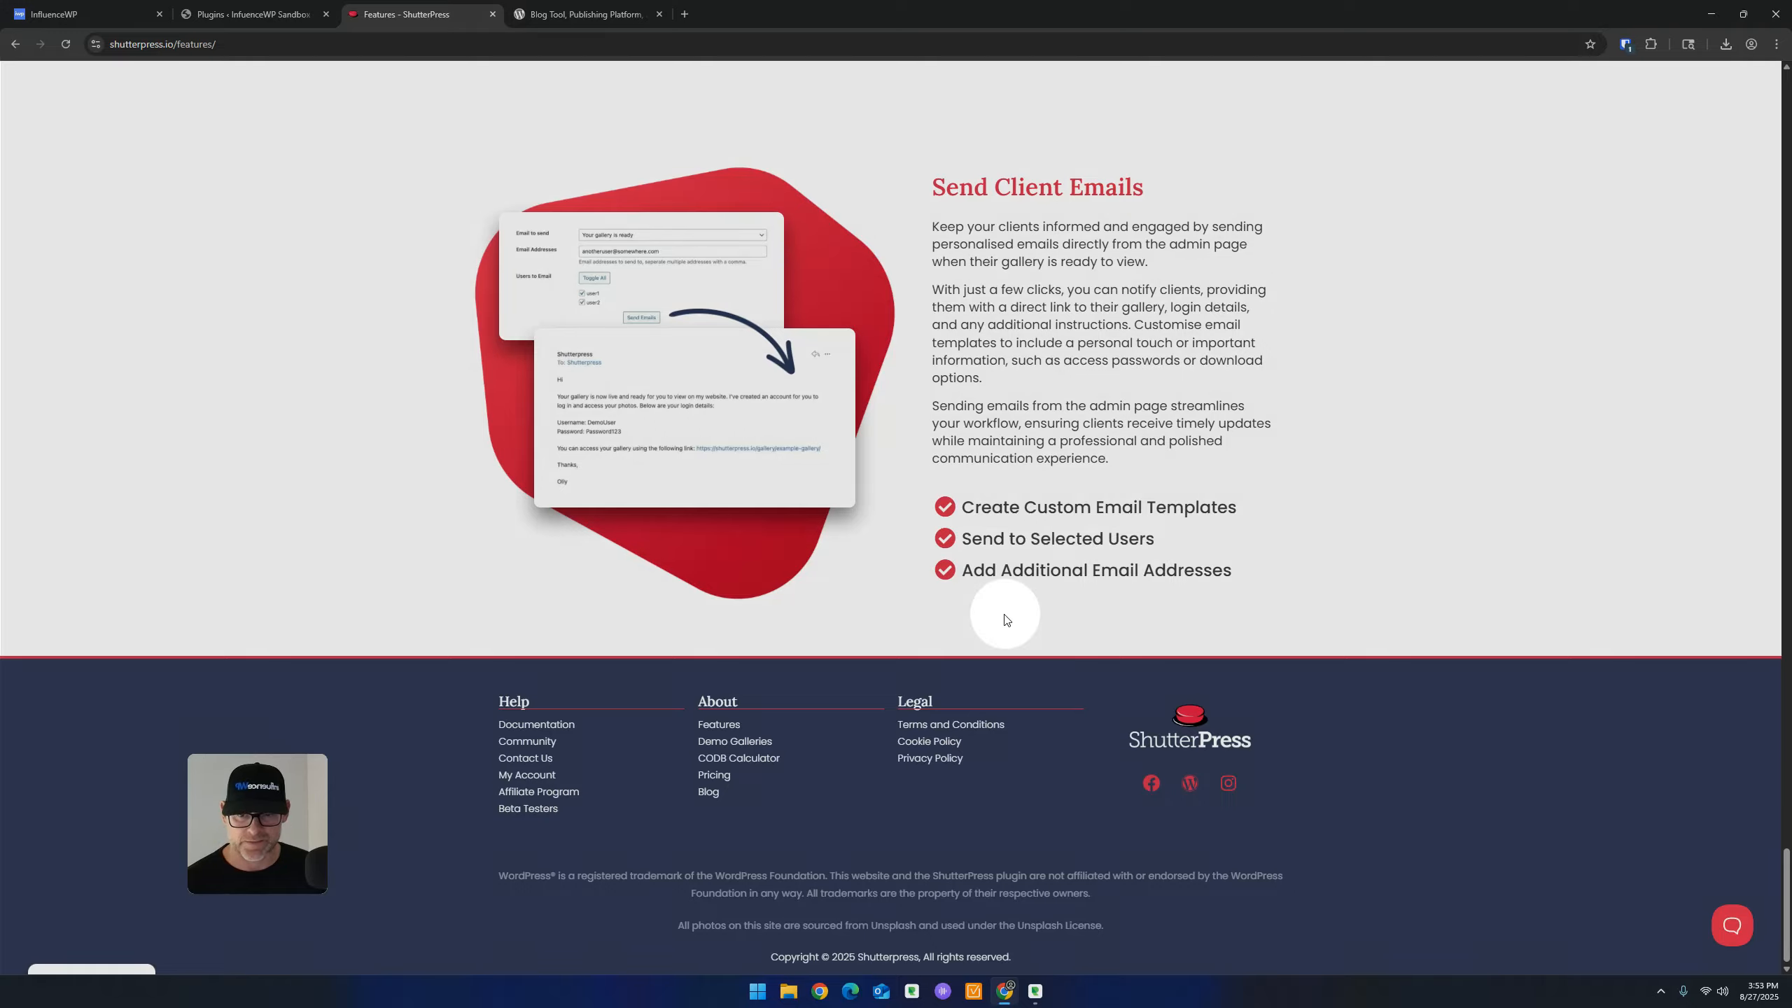
scroll(1012, 608, up, 10)
scroll(991, 608, down, 10)
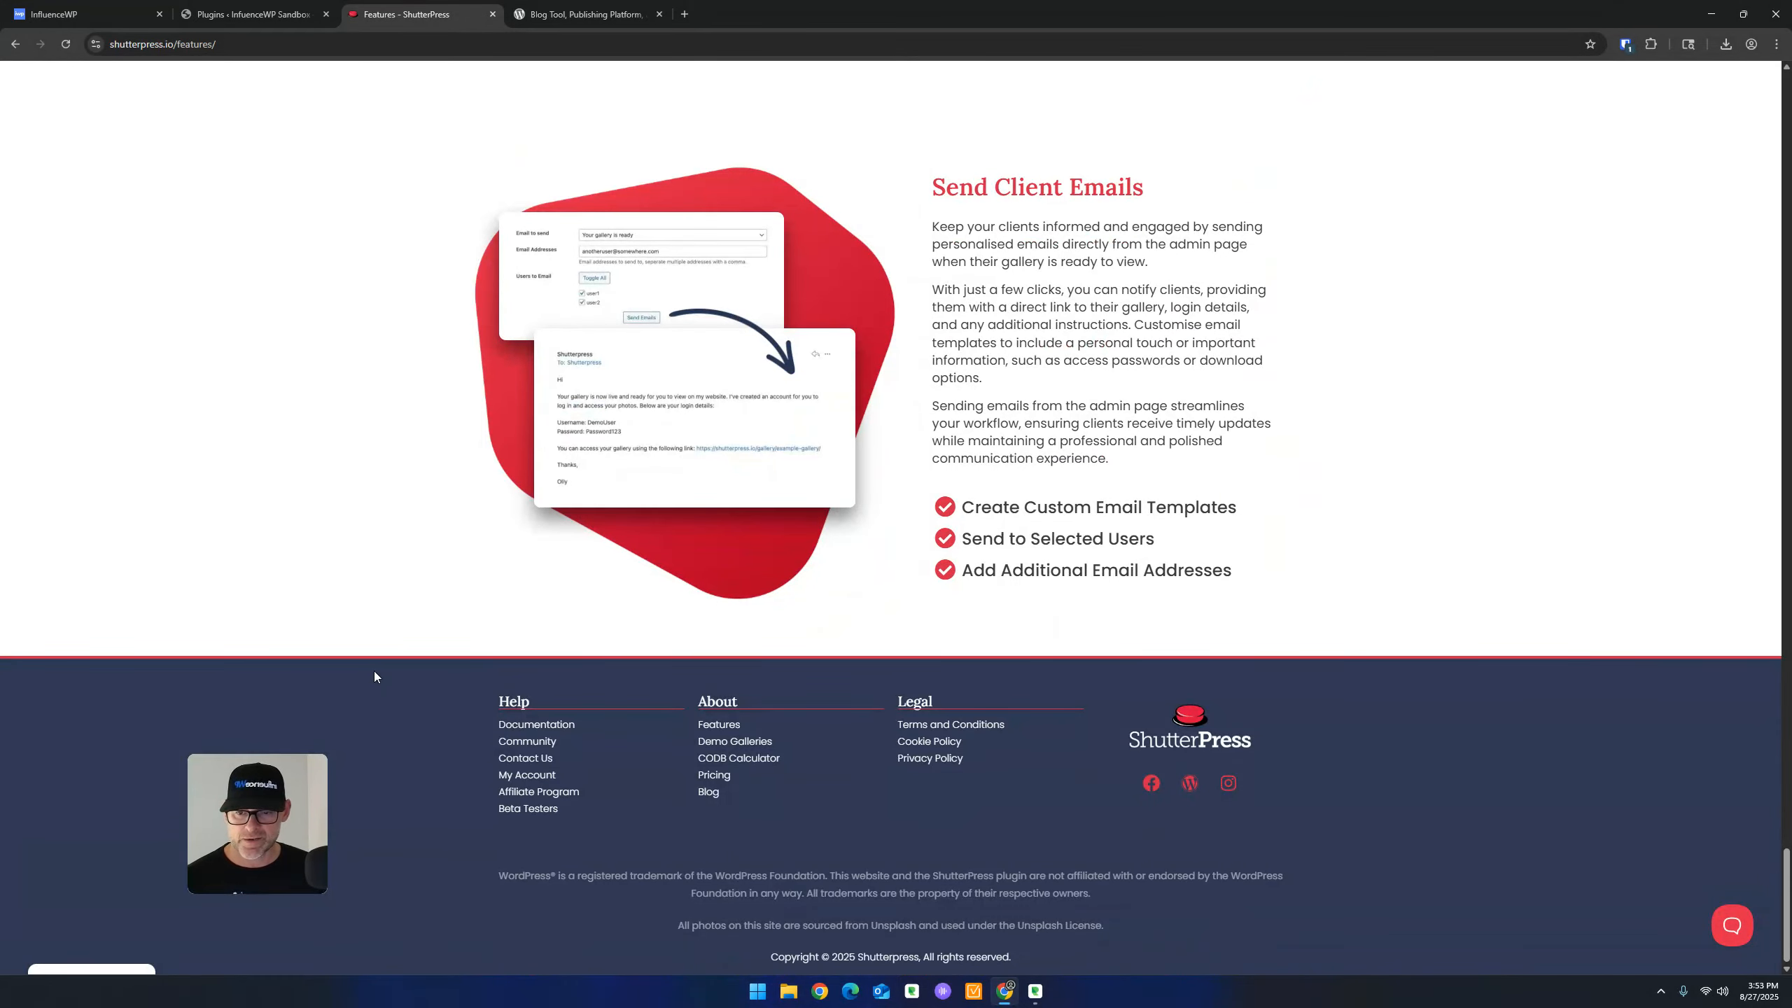
Open the footer's Documentation link in a new tab and return to the top of the page
right_click(538, 742)
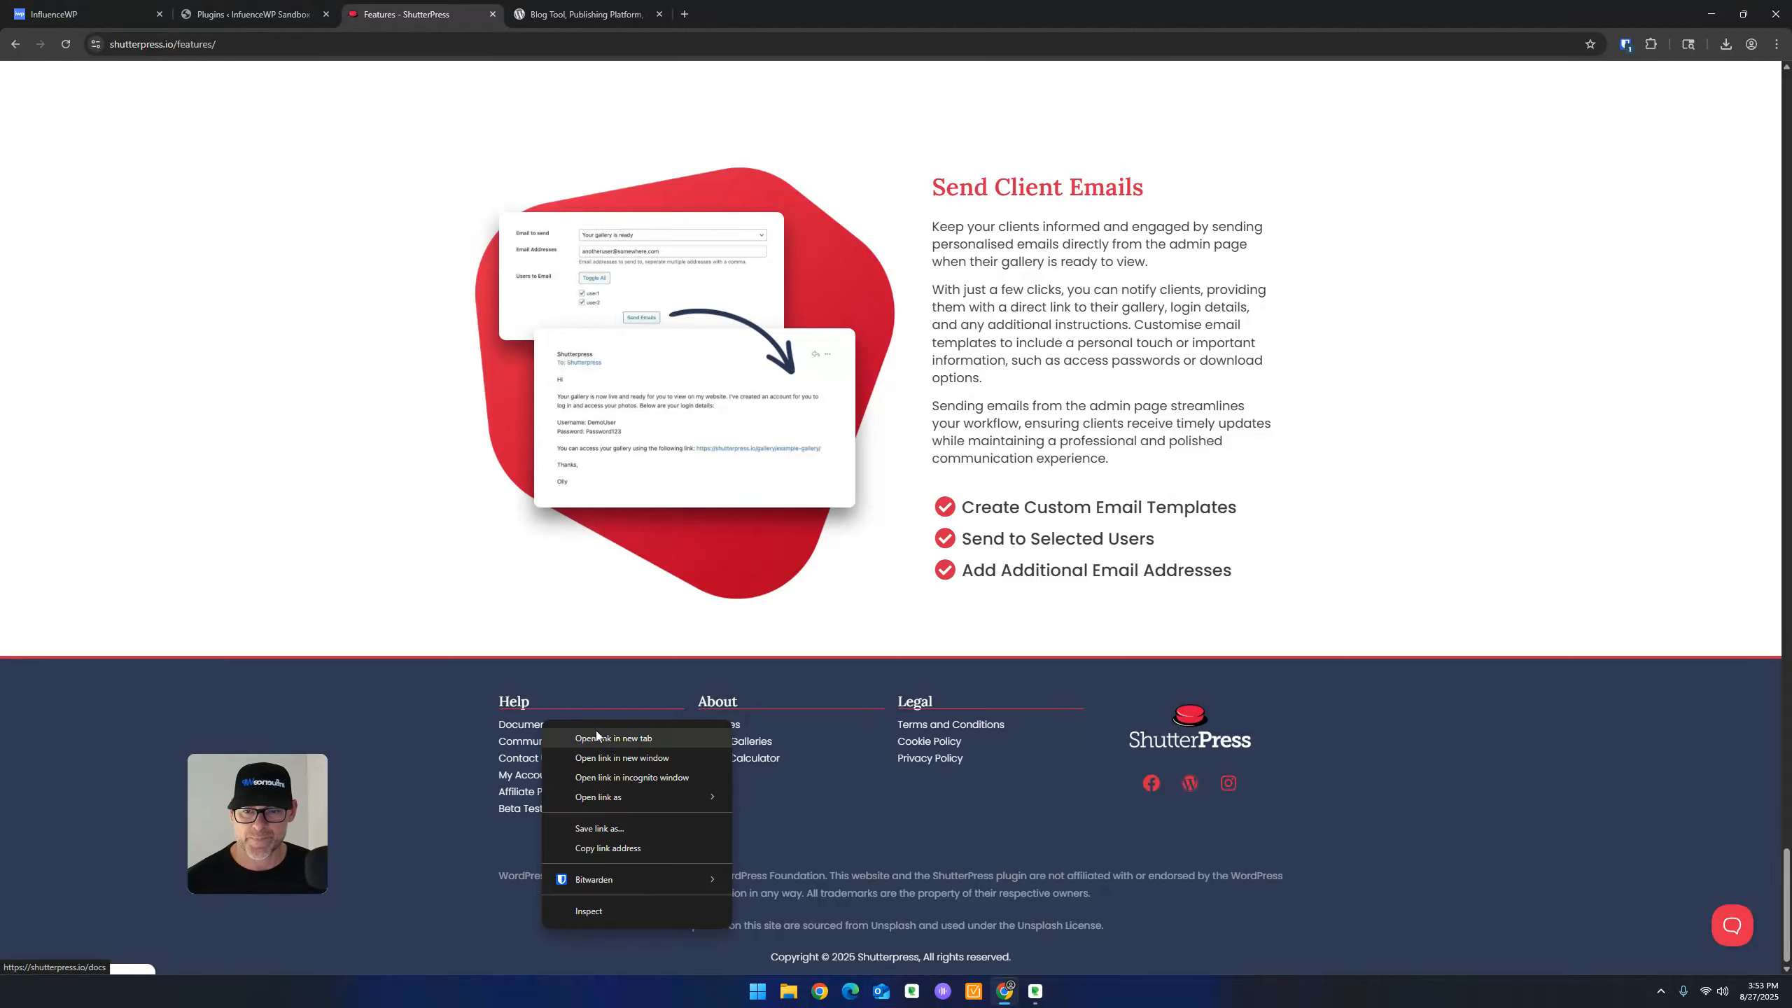
click(607, 745)
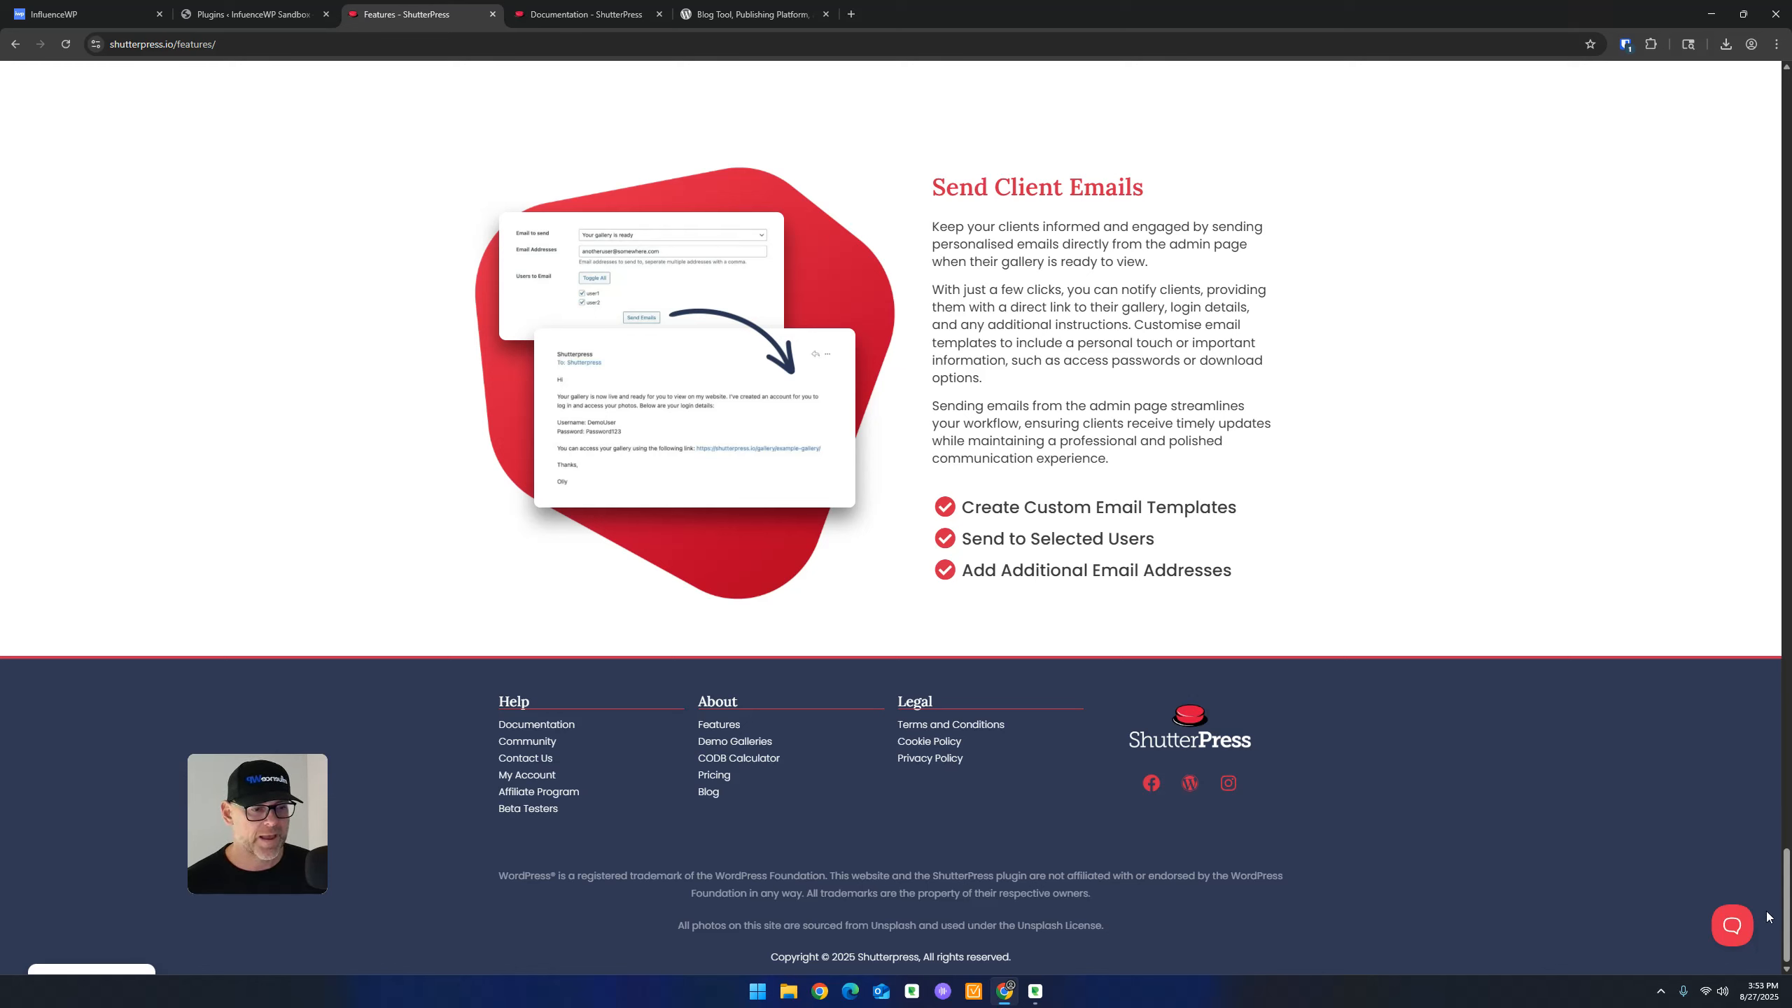
drag(1787, 930, 1787, 127)
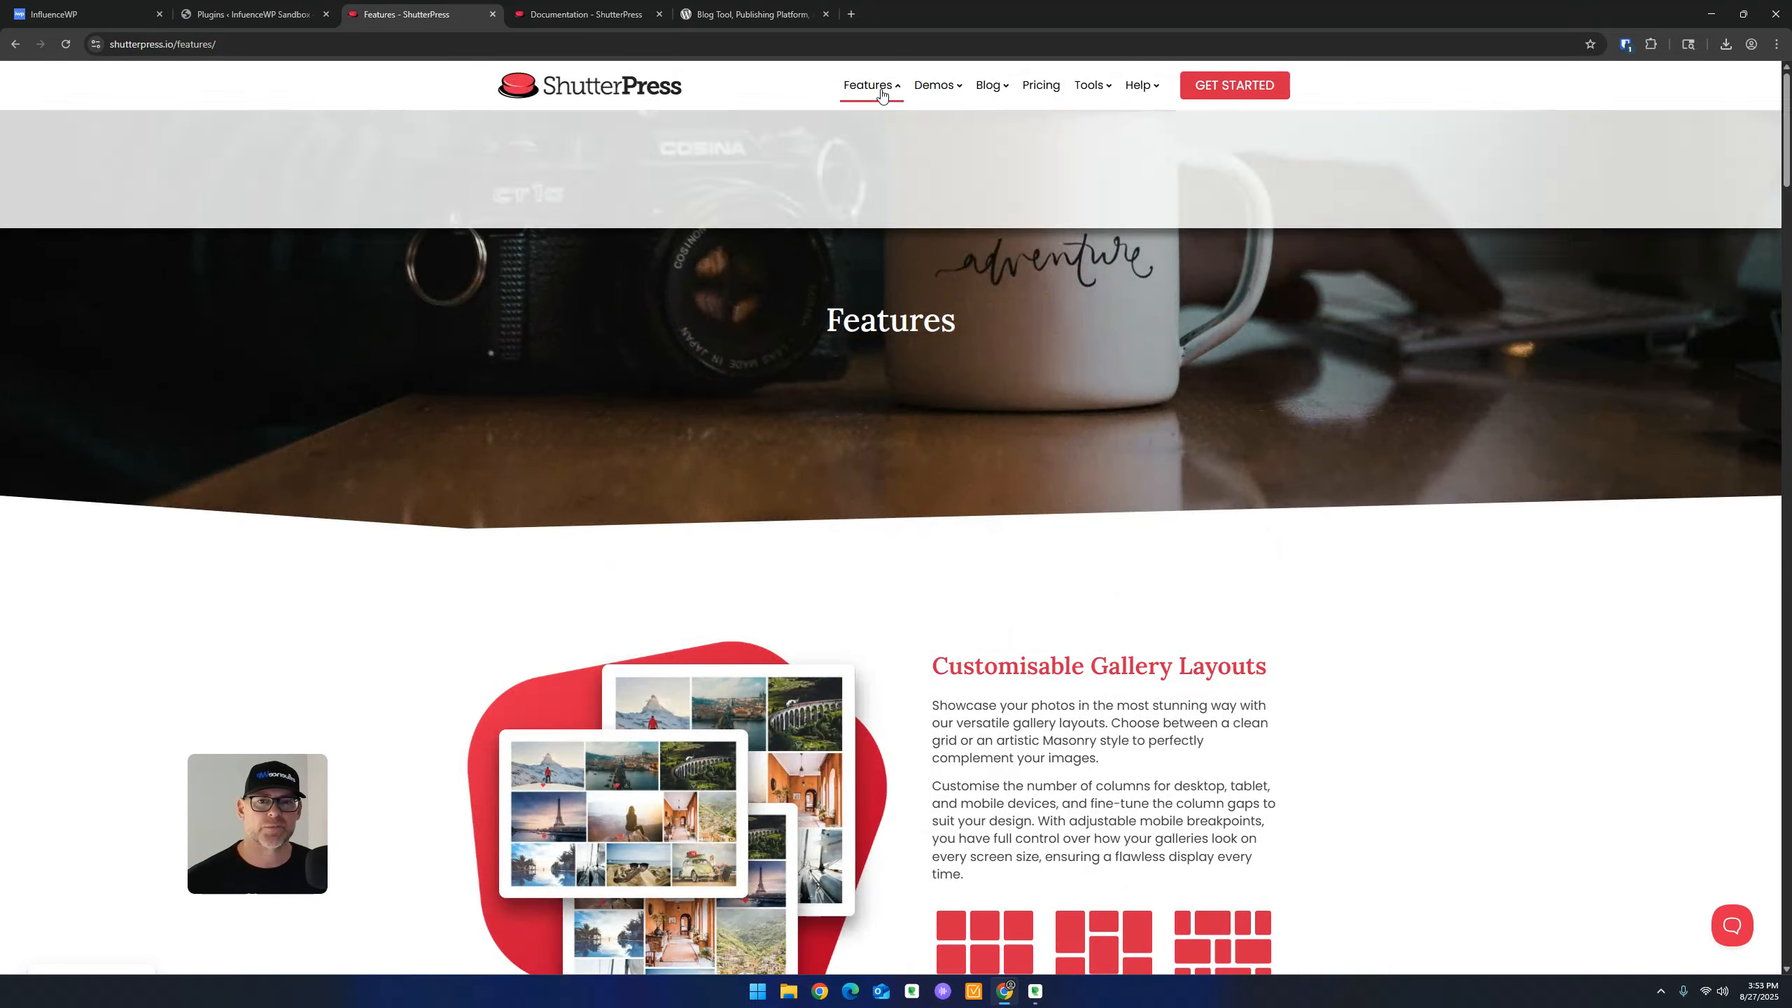
Browse the Features page's top section on Customisable Gallery Layouts with grid and Masonry styles
mouse_move(935, 86)
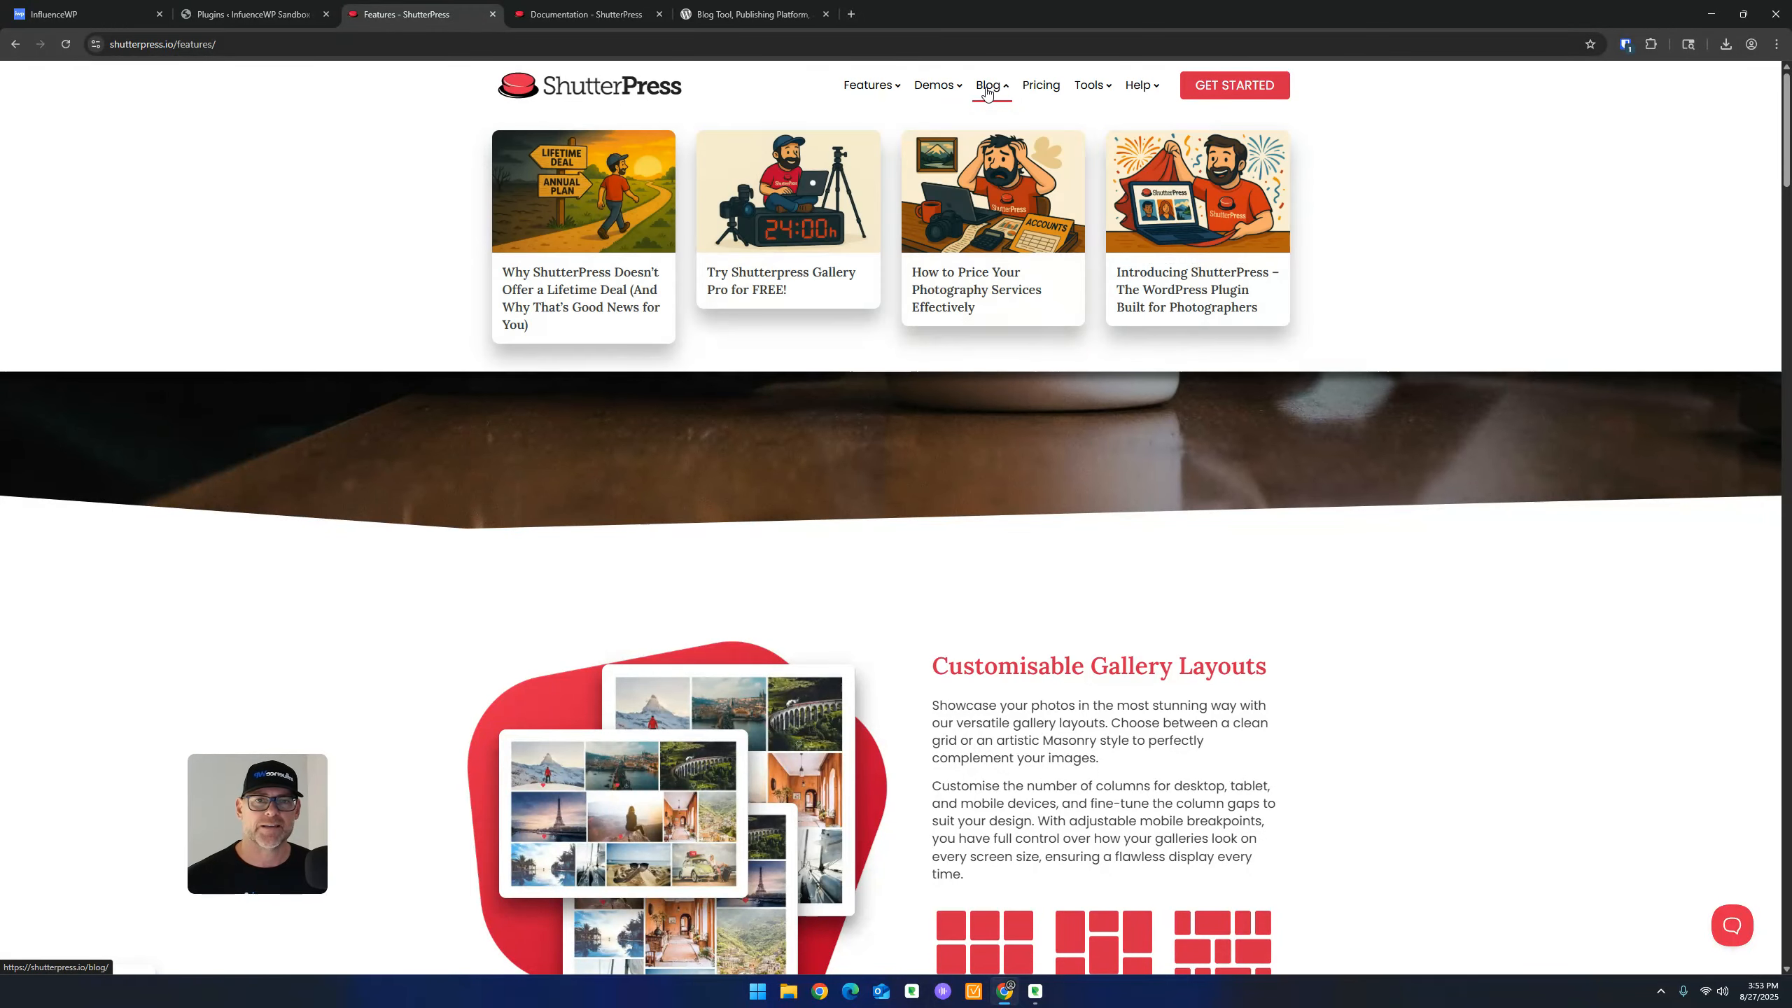
mouse_move(1077, 86)
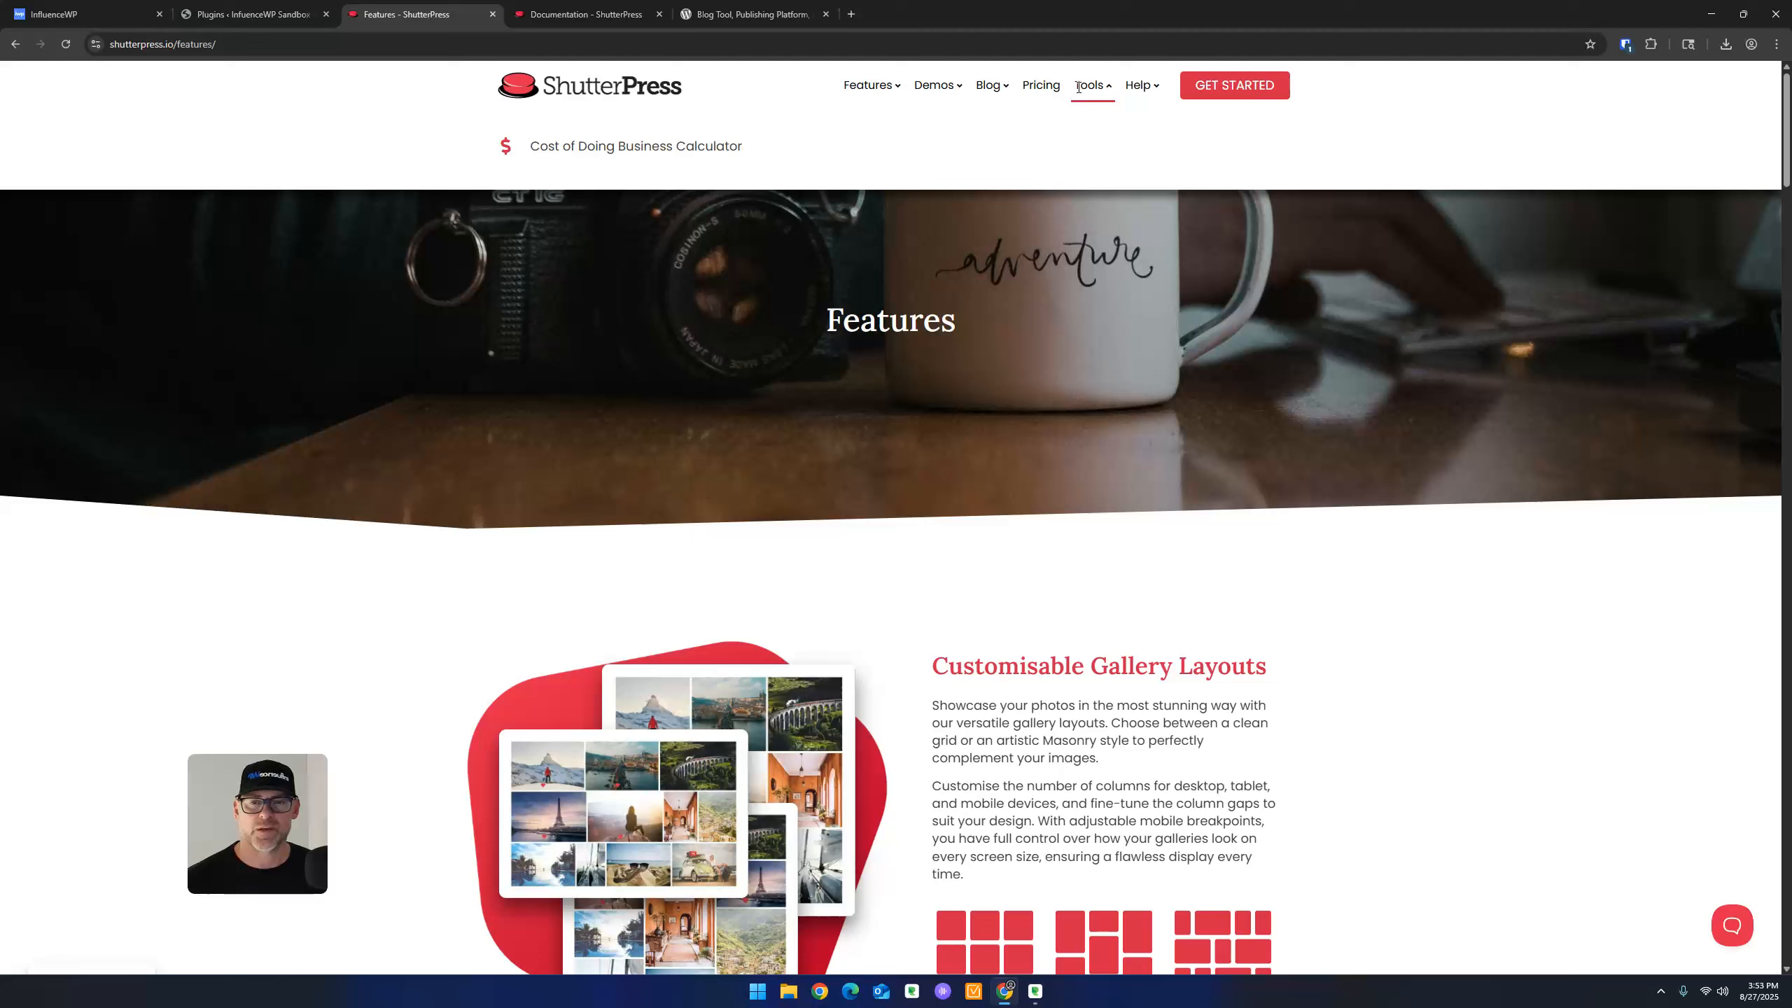
mouse_move(1148, 86)
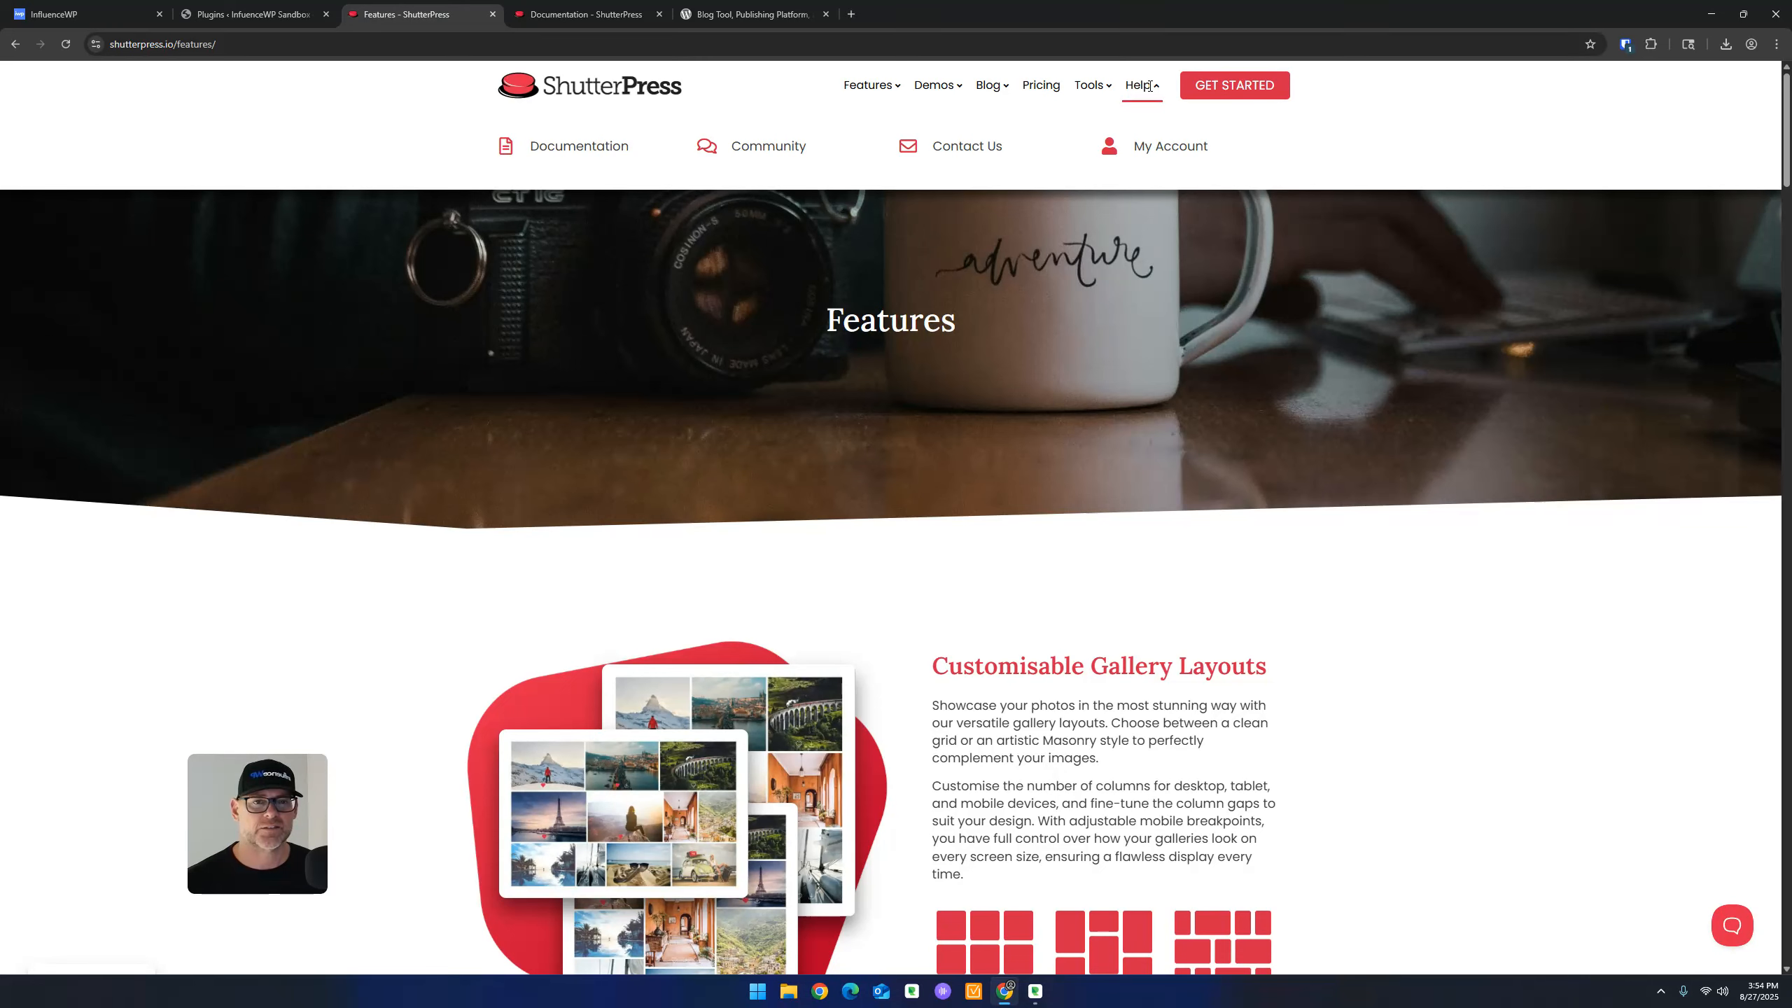
scroll(691, 684, down, 5)
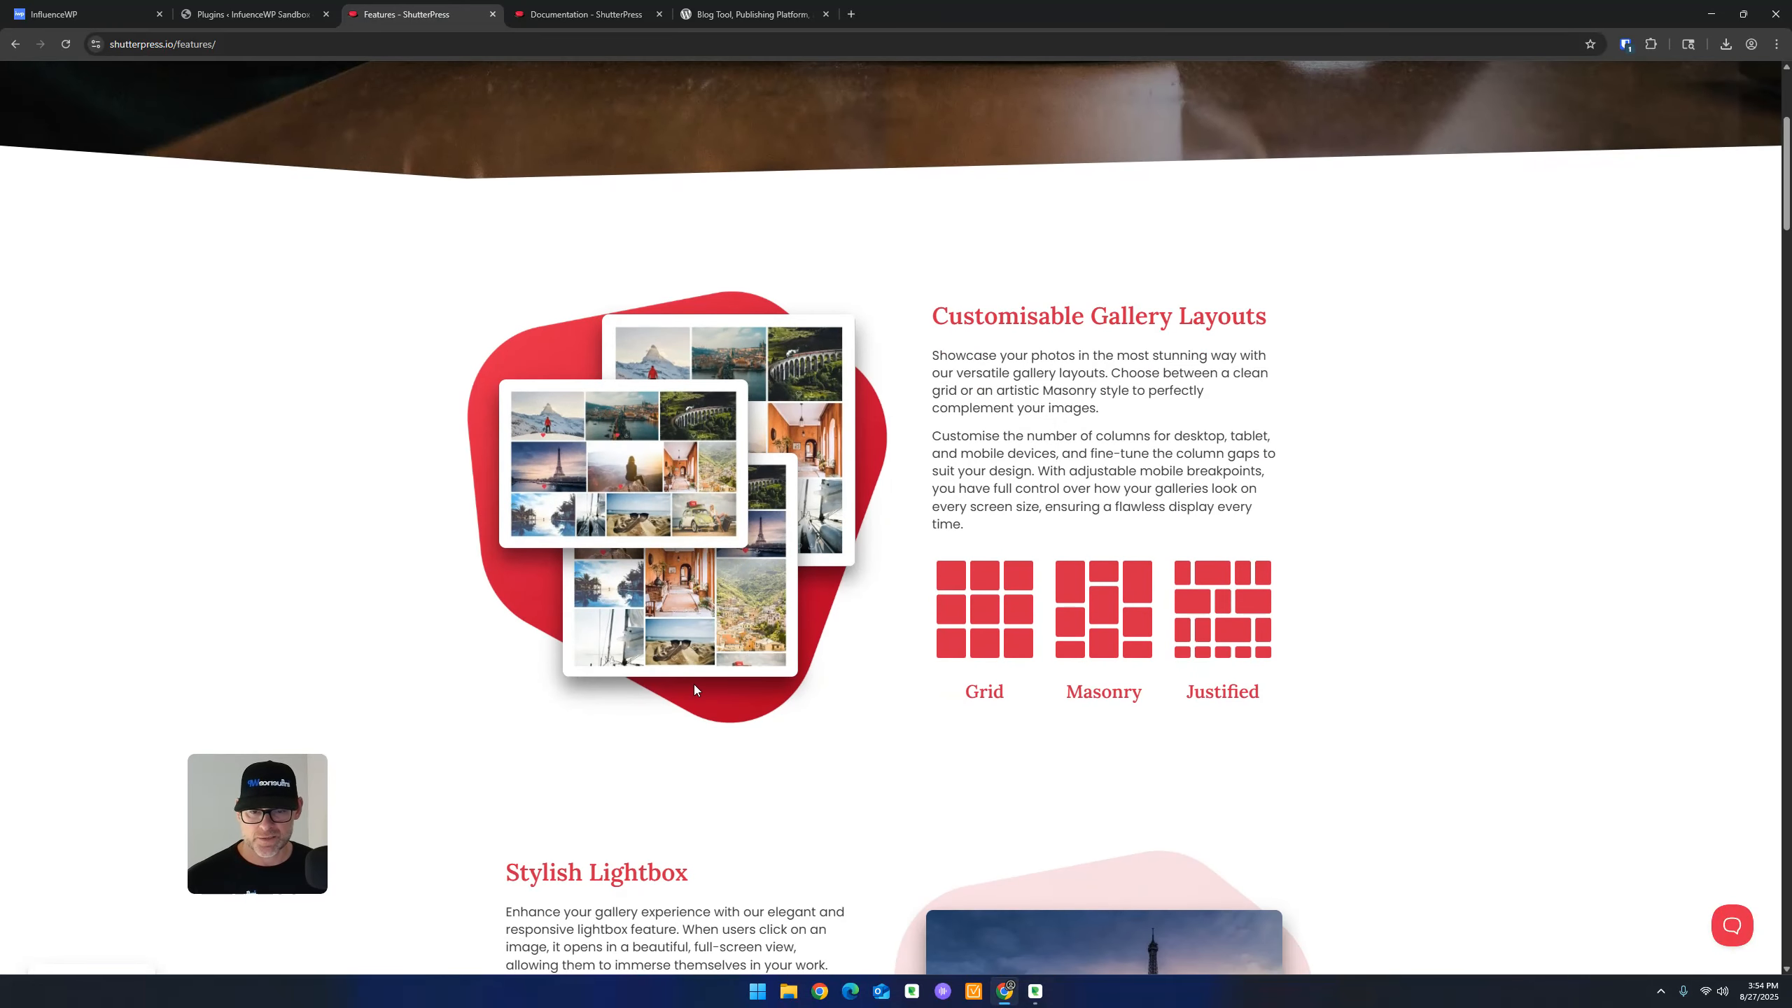
scroll(695, 683, up, 5)
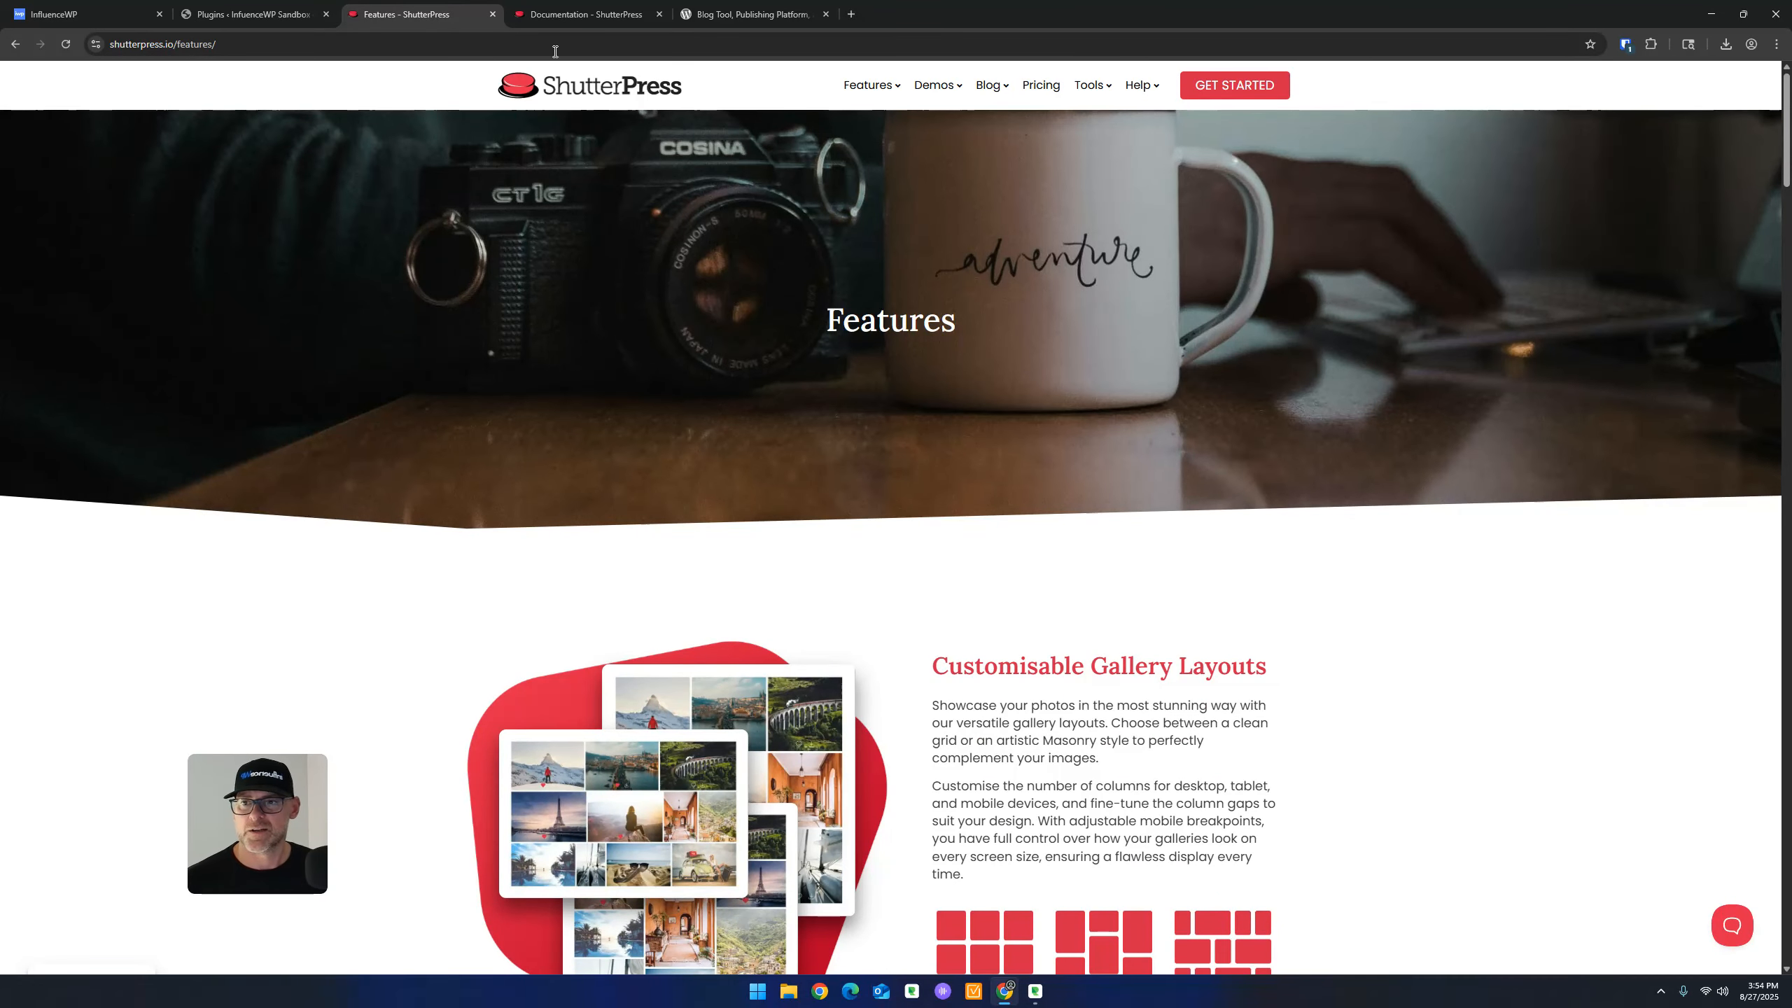
In the Documentation tab, read the Gallery Settings Overview article
click(613, 6)
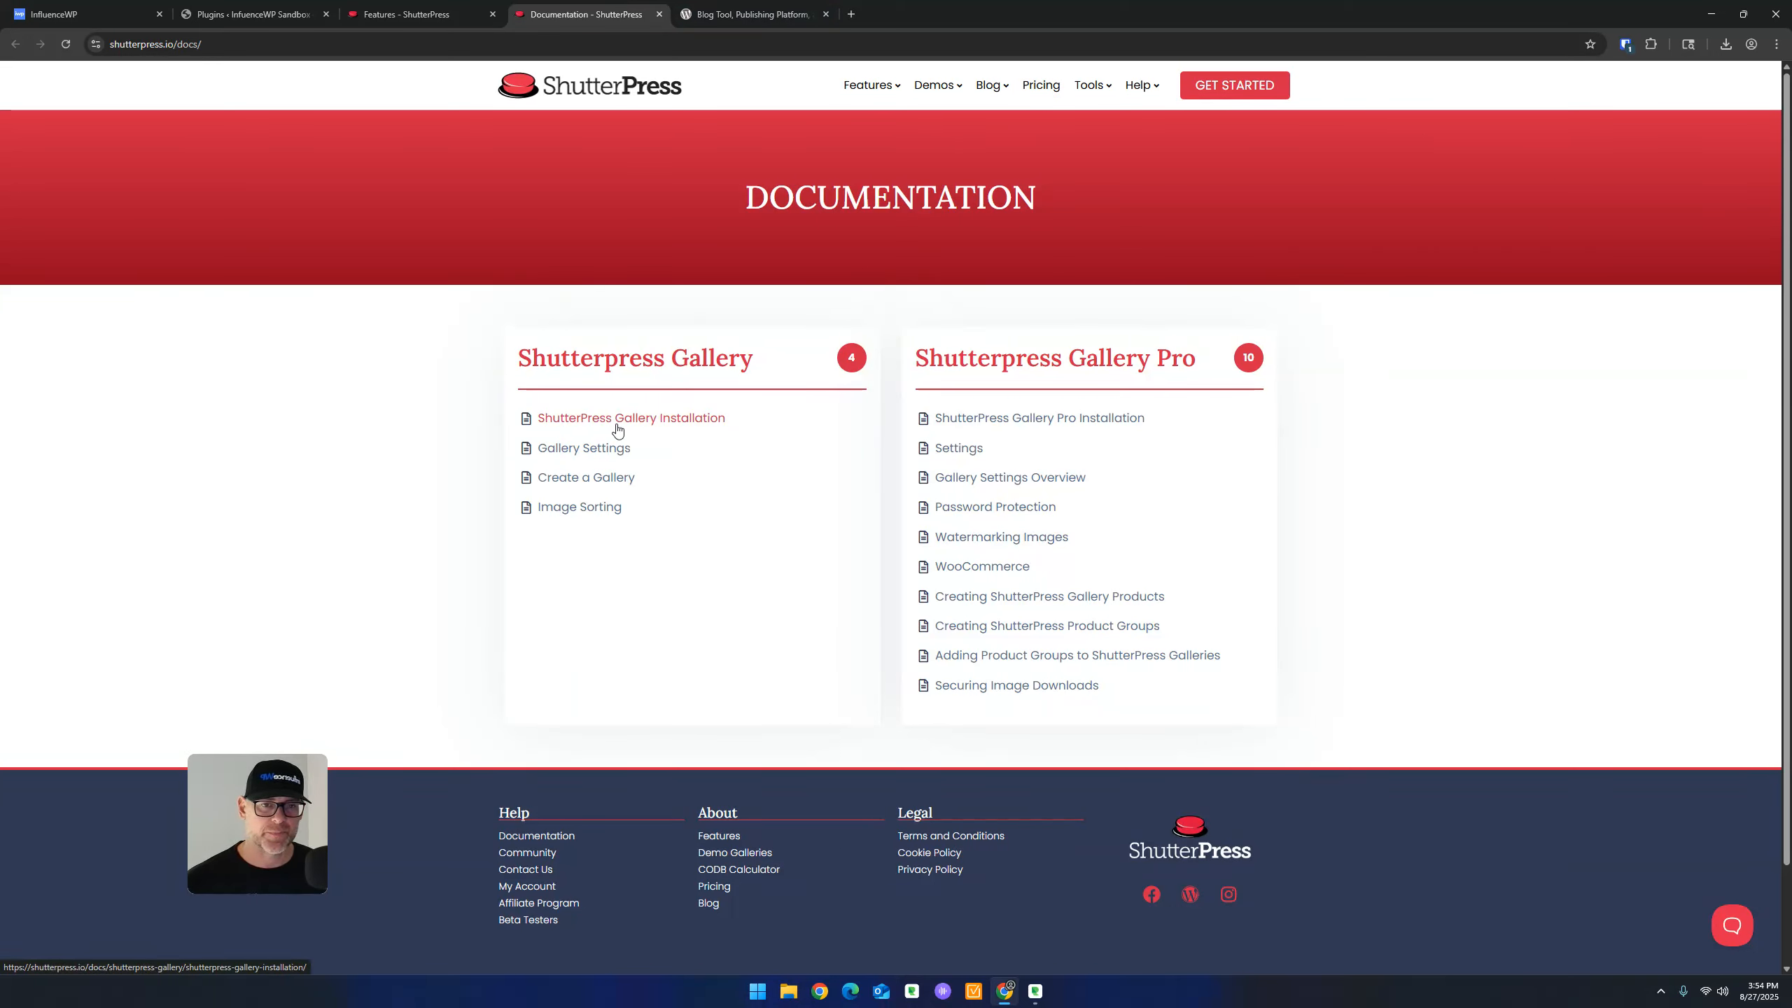
click(996, 479)
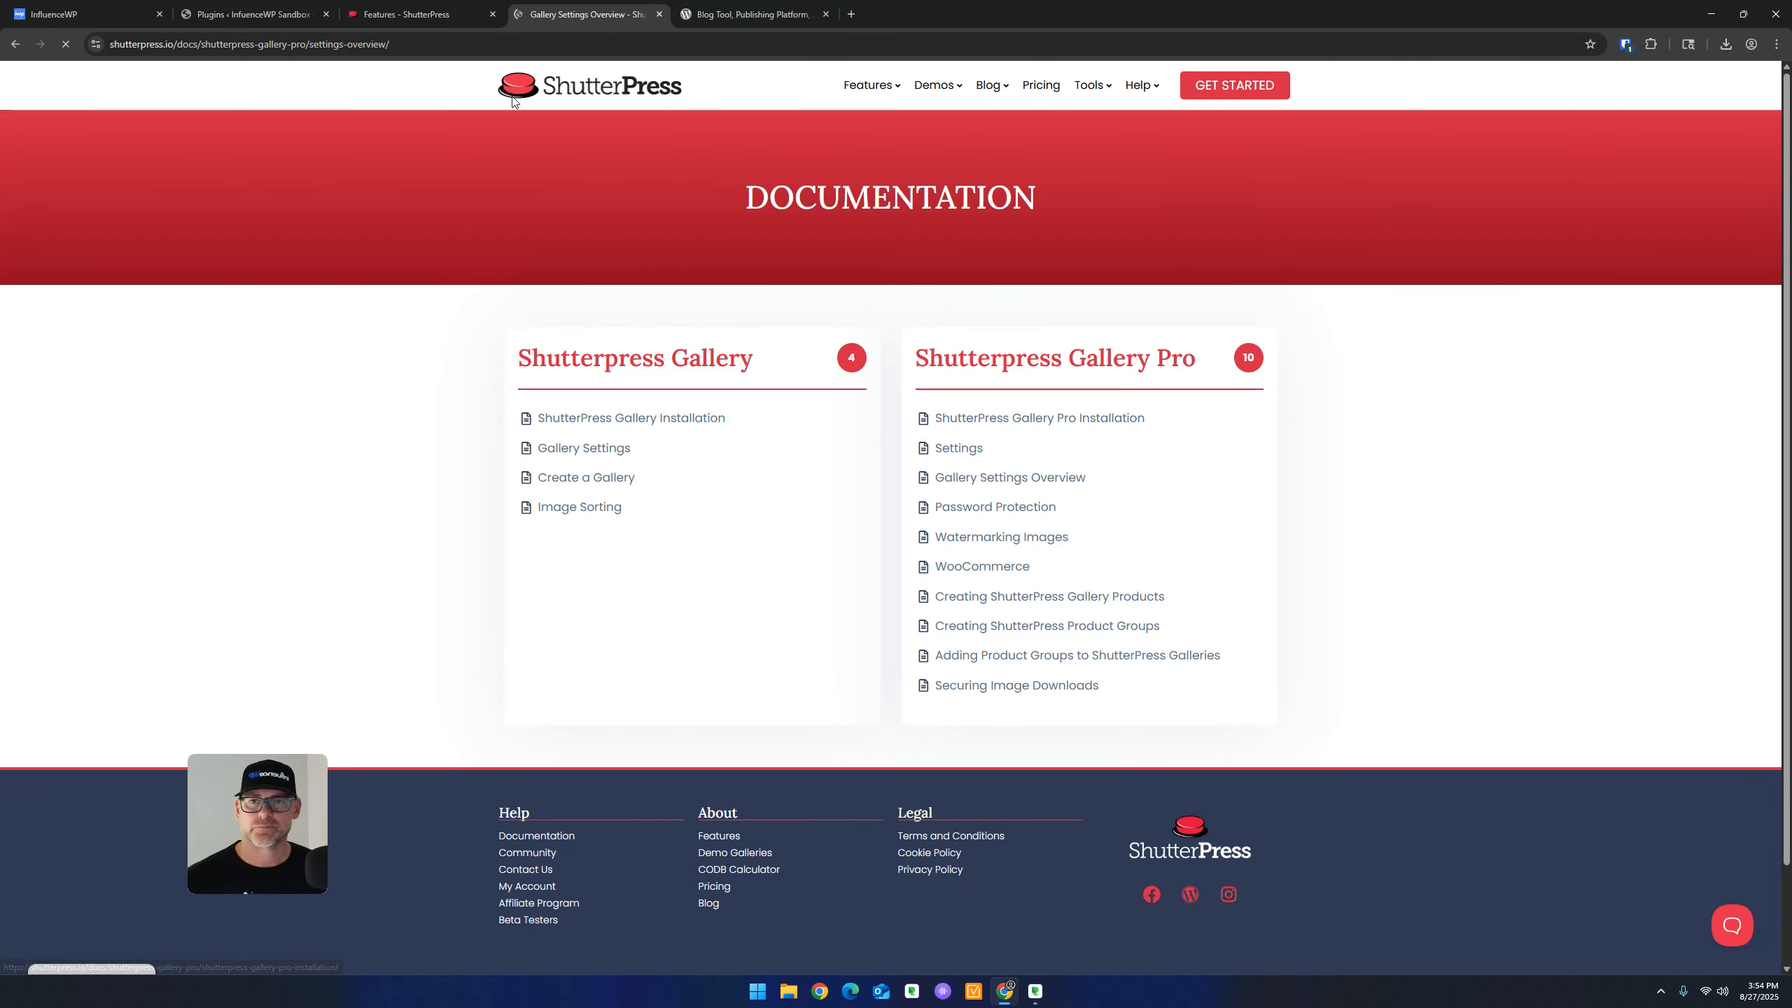
scroll(655, 458, down, 10)
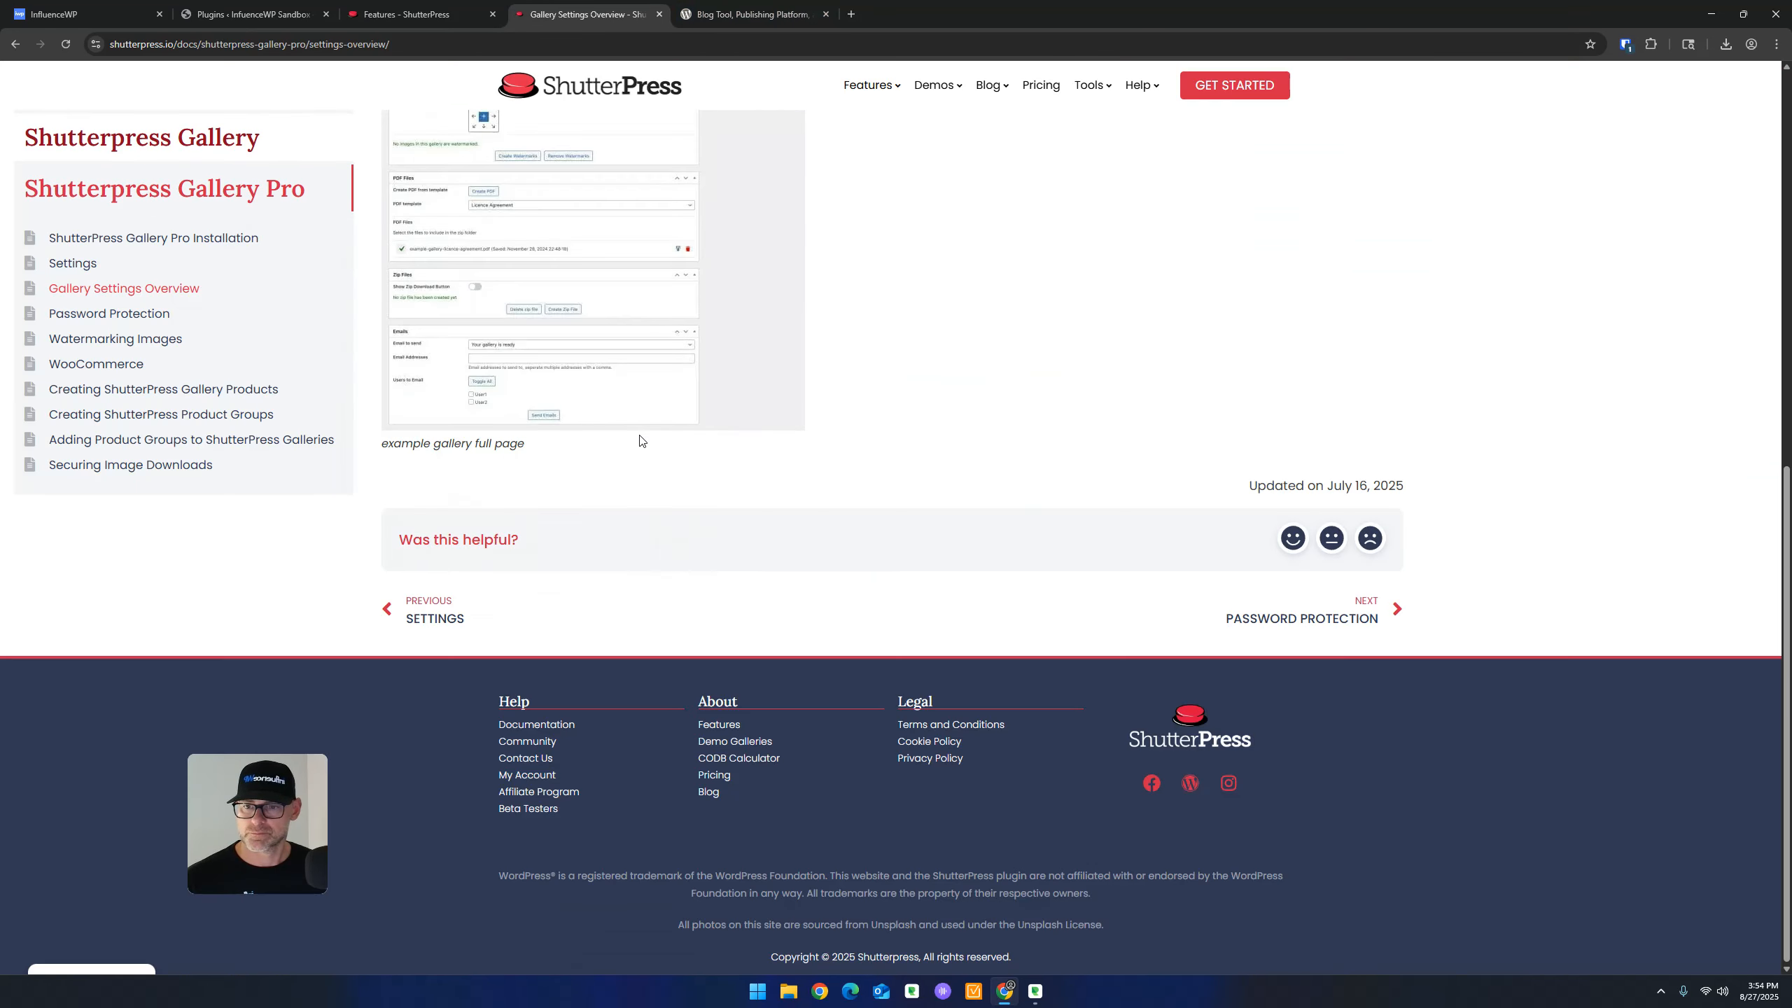
scroll(640, 441, up, 11)
scroll(642, 451, down, 7)
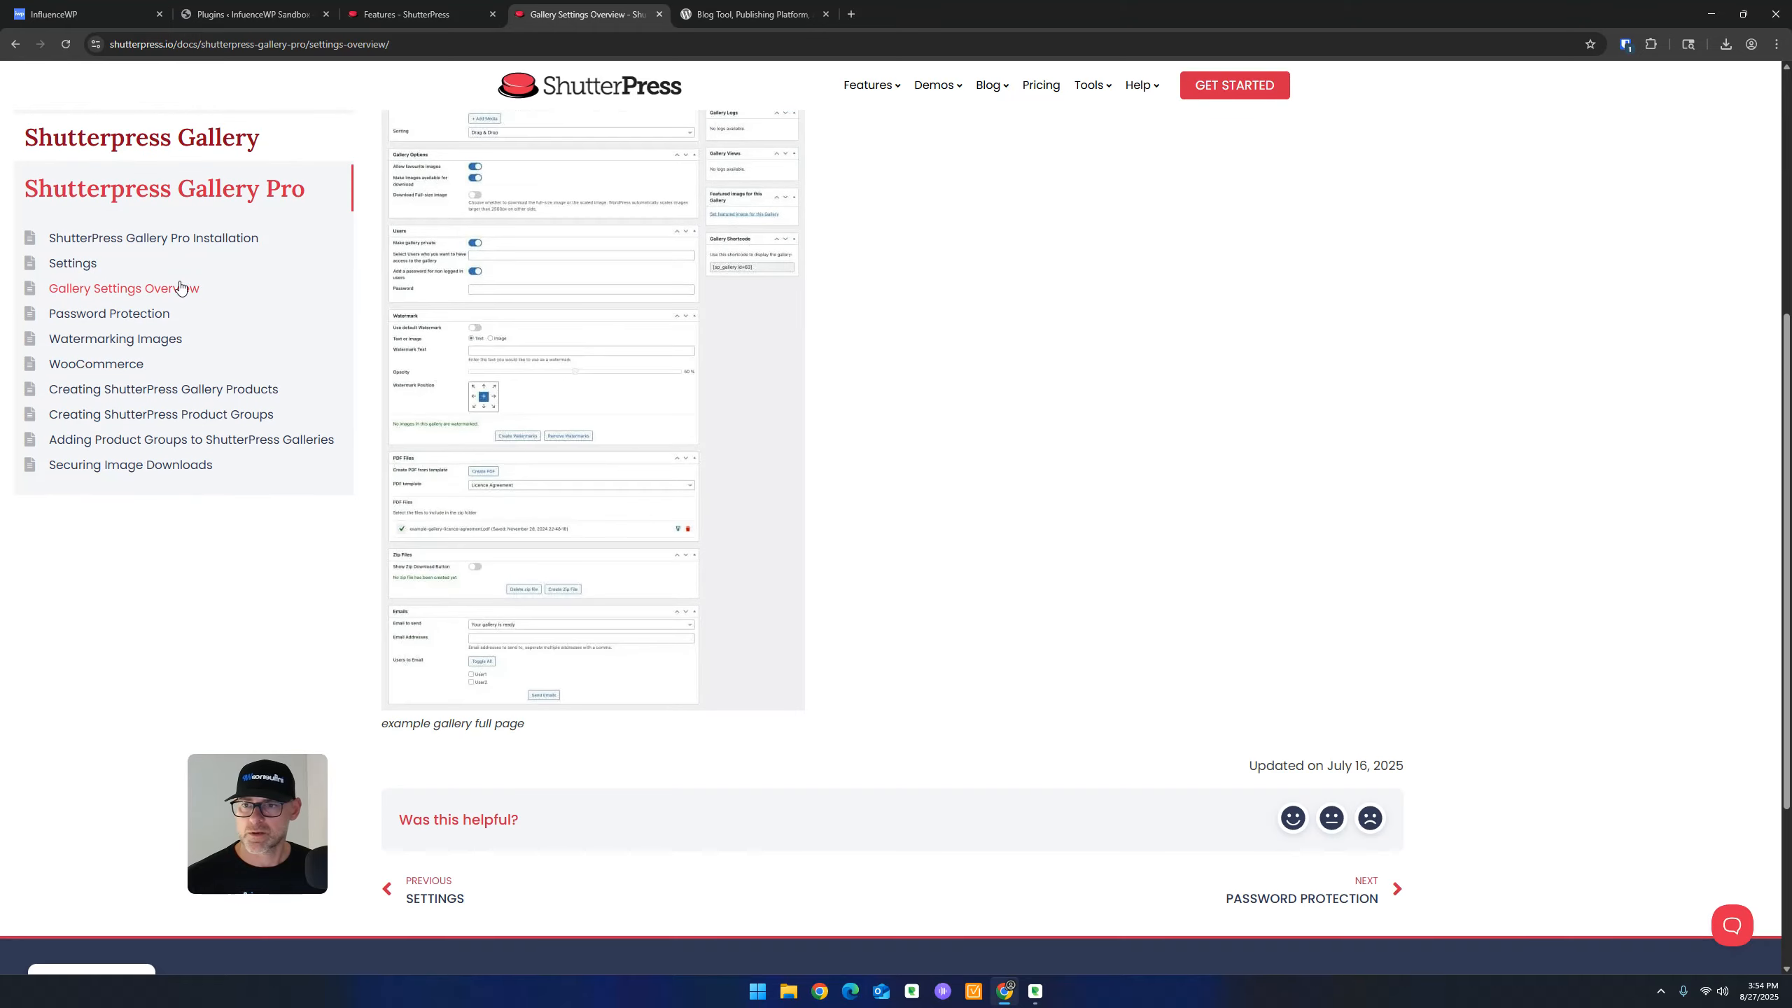
scroll(572, 301, down, 3)
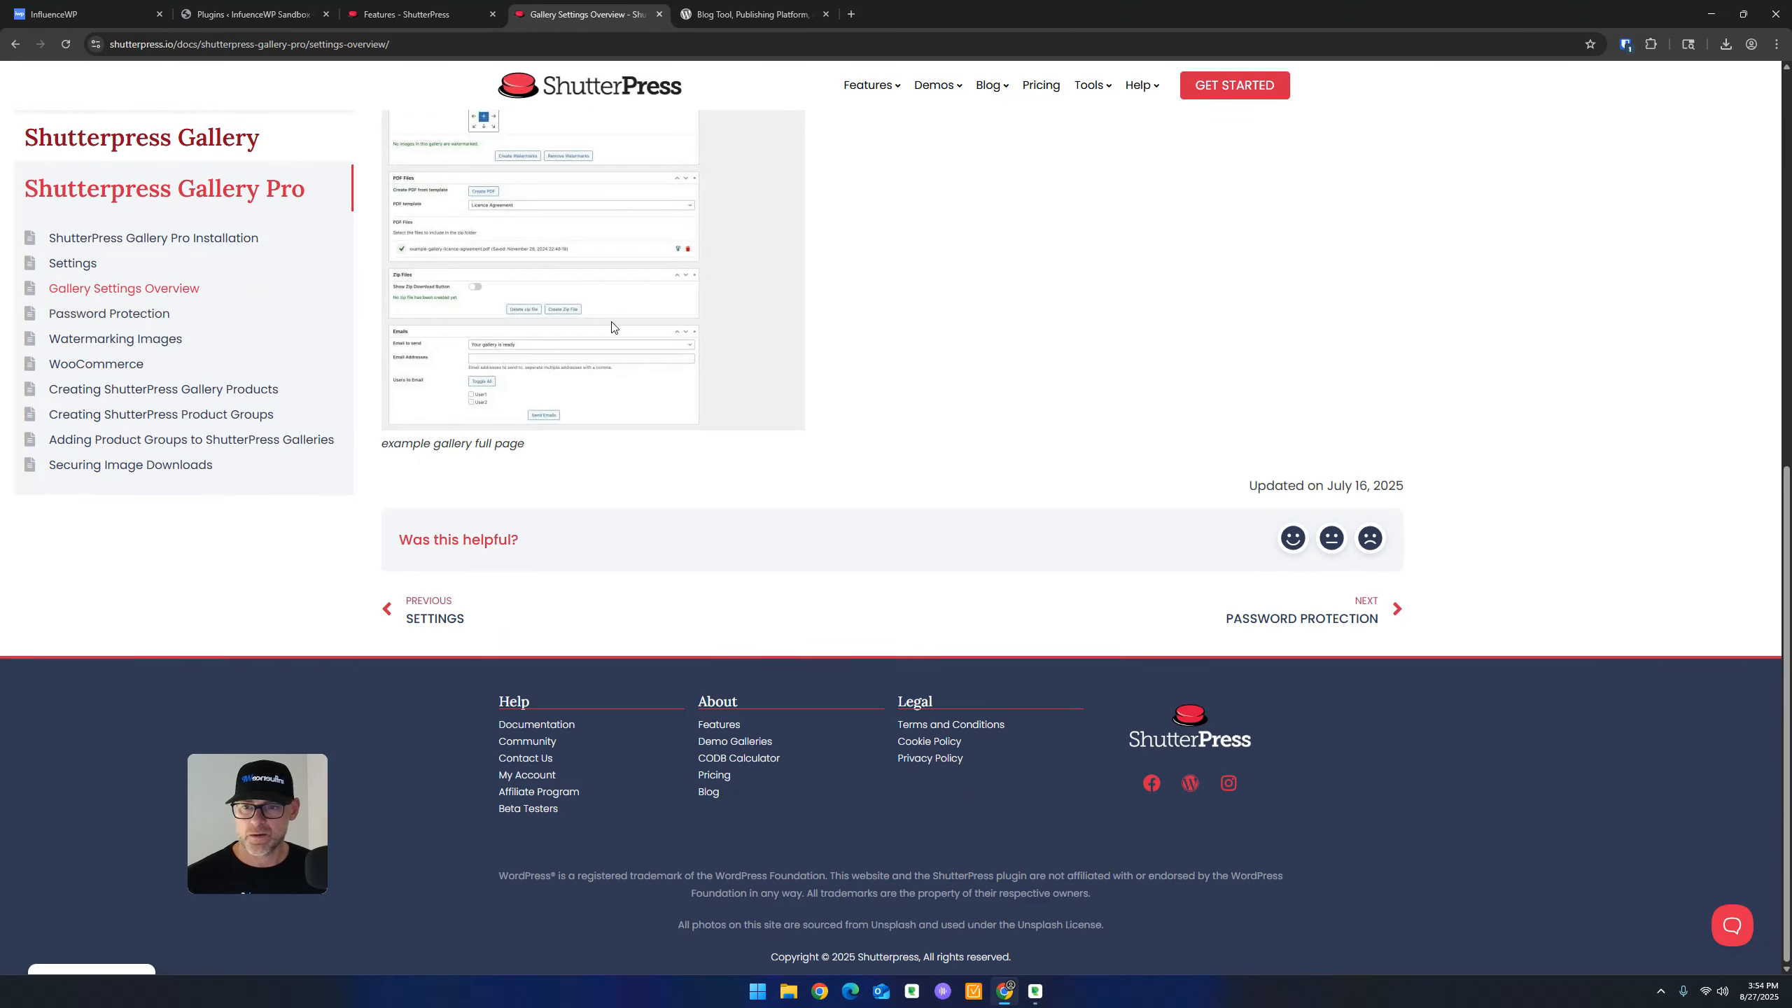
scroll(606, 311, up, 7)
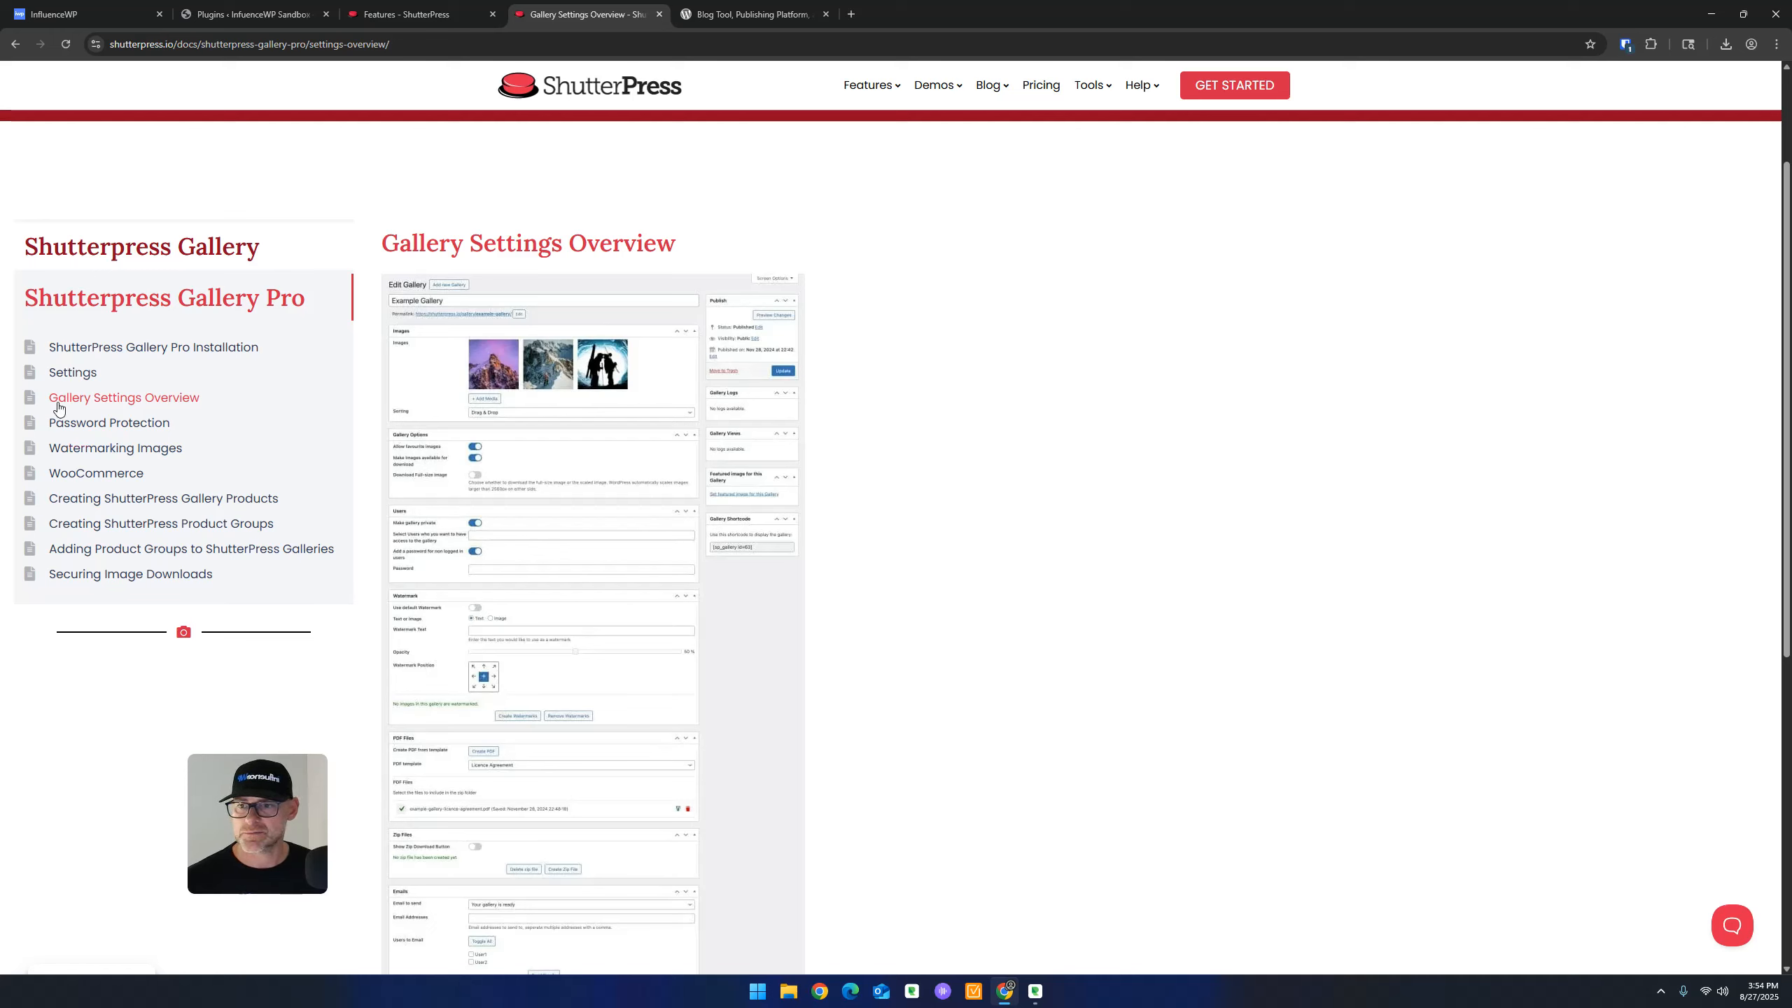
Read the Password Protection documentation article
click(123, 423)
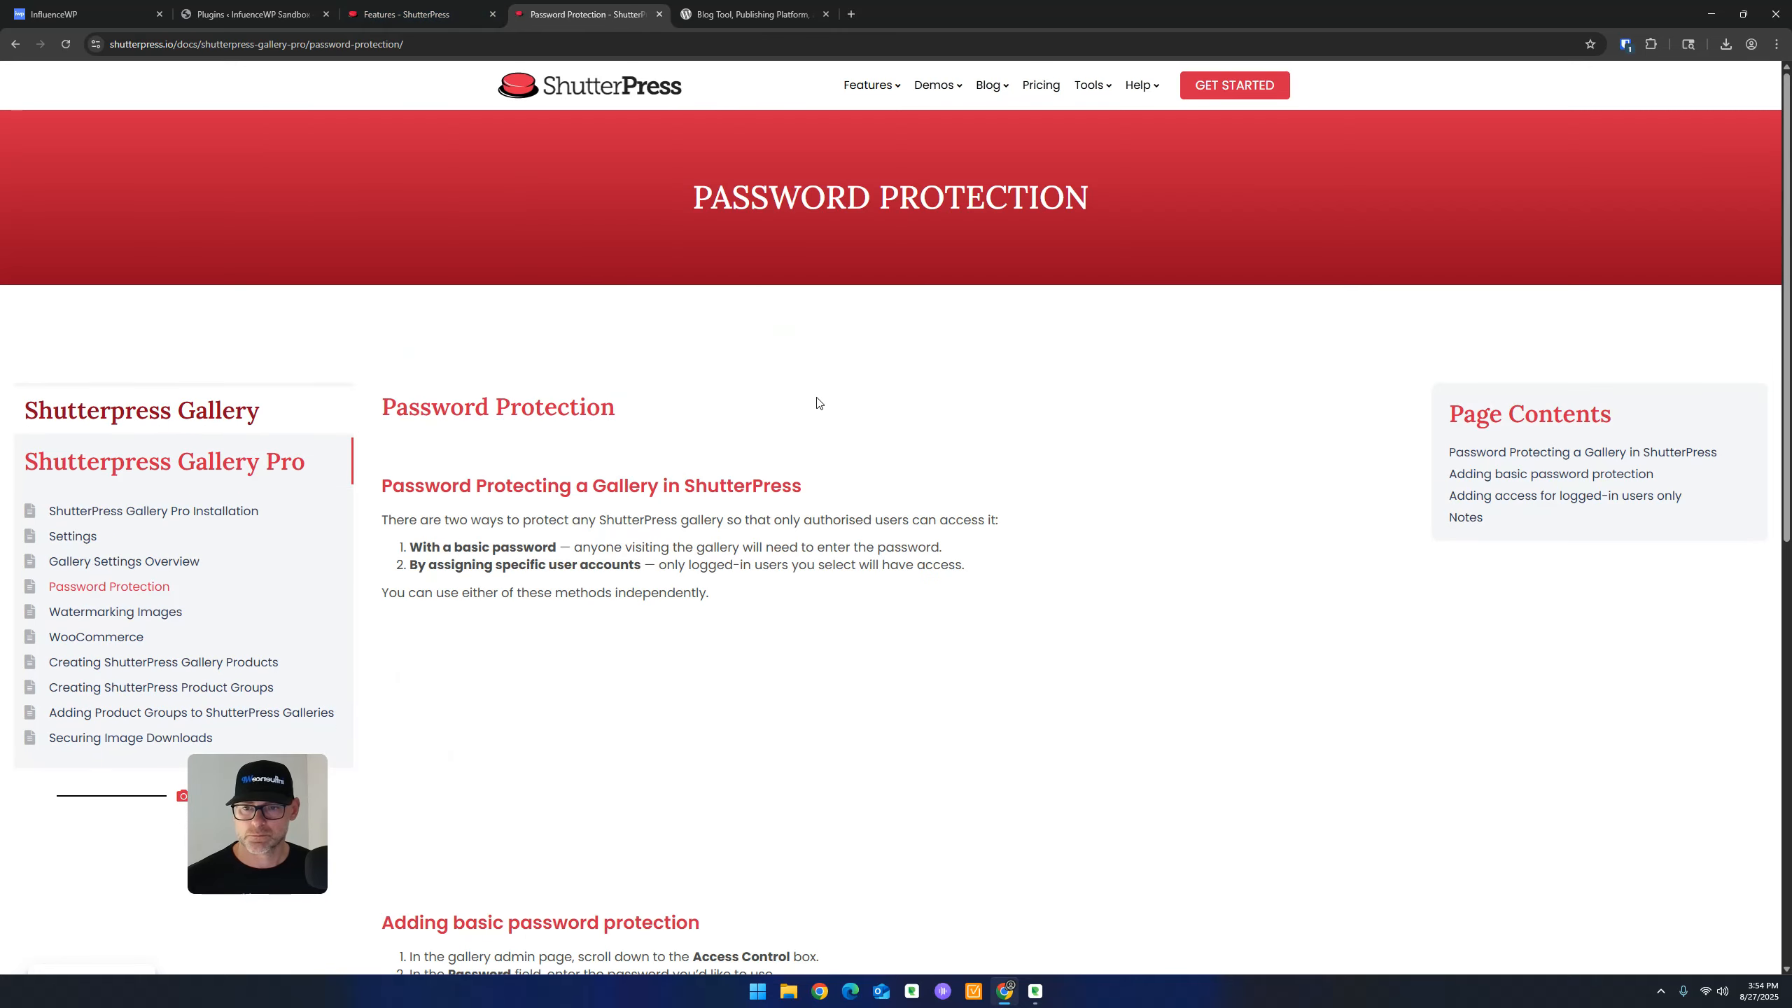
scroll(818, 401, down, 4)
scroll(818, 402, down, 4)
right_click(819, 401)
click(797, 401)
scroll(776, 402, up, 1)
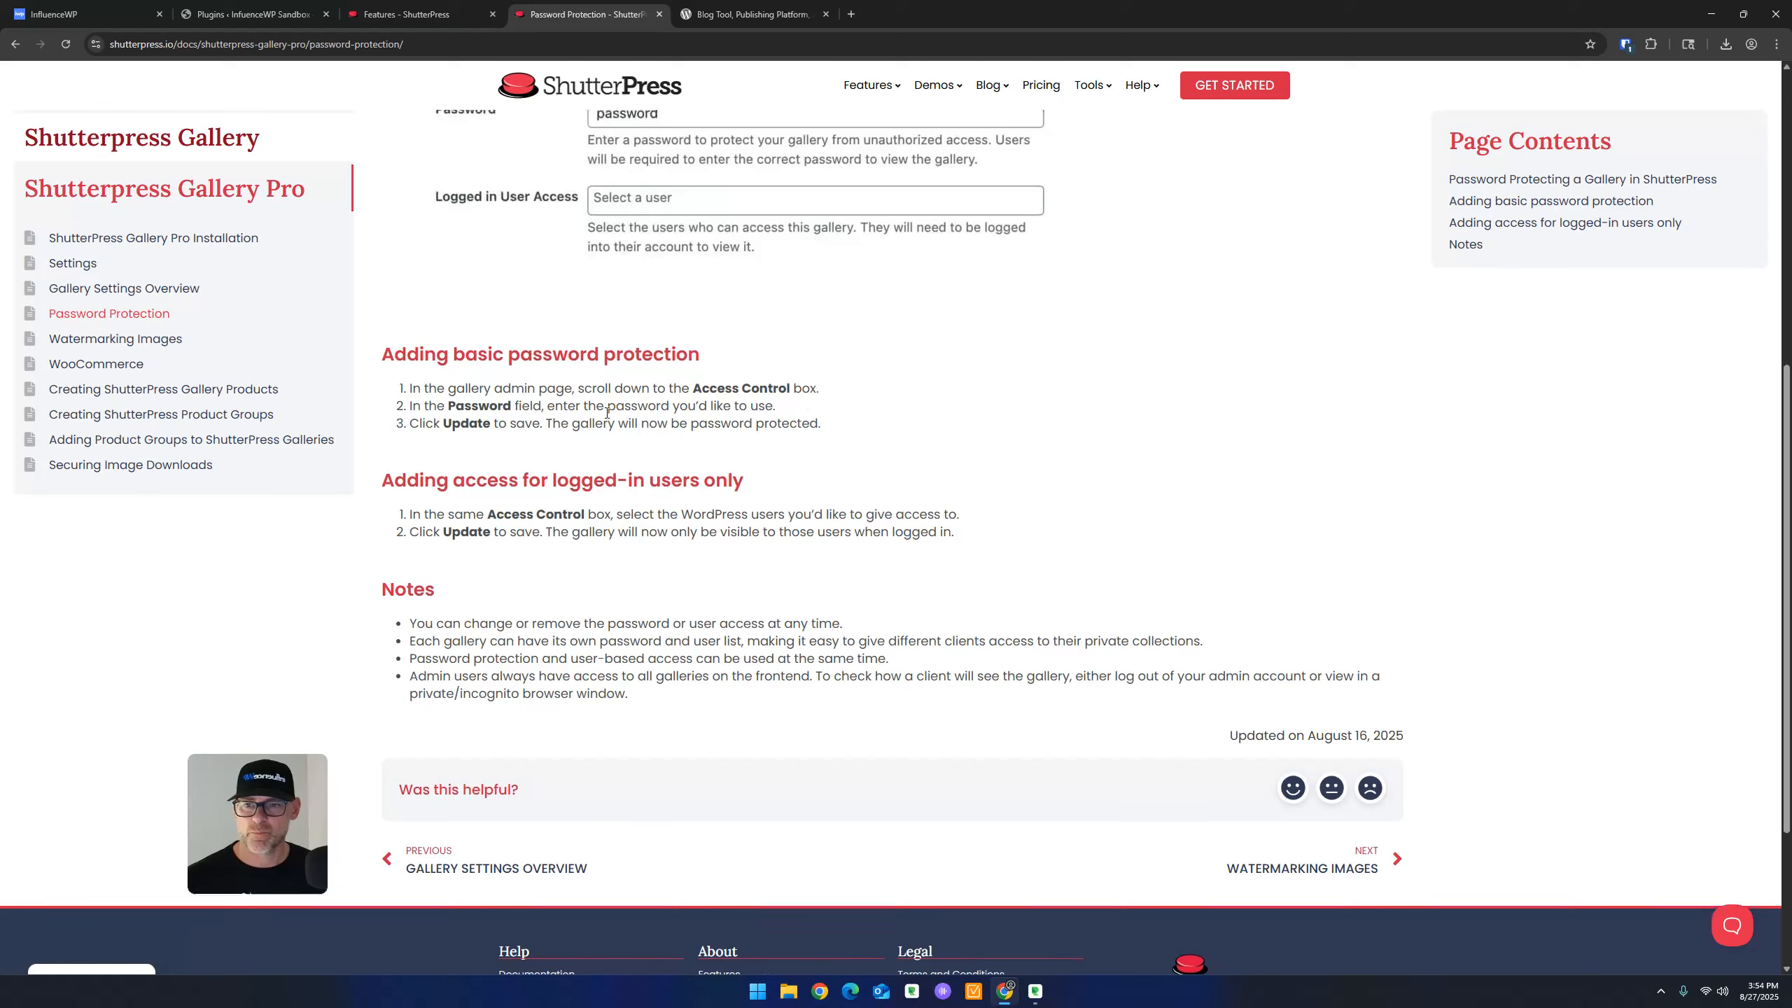
Read the Watermarking Images article and drag its tab out into its own window
click(102, 346)
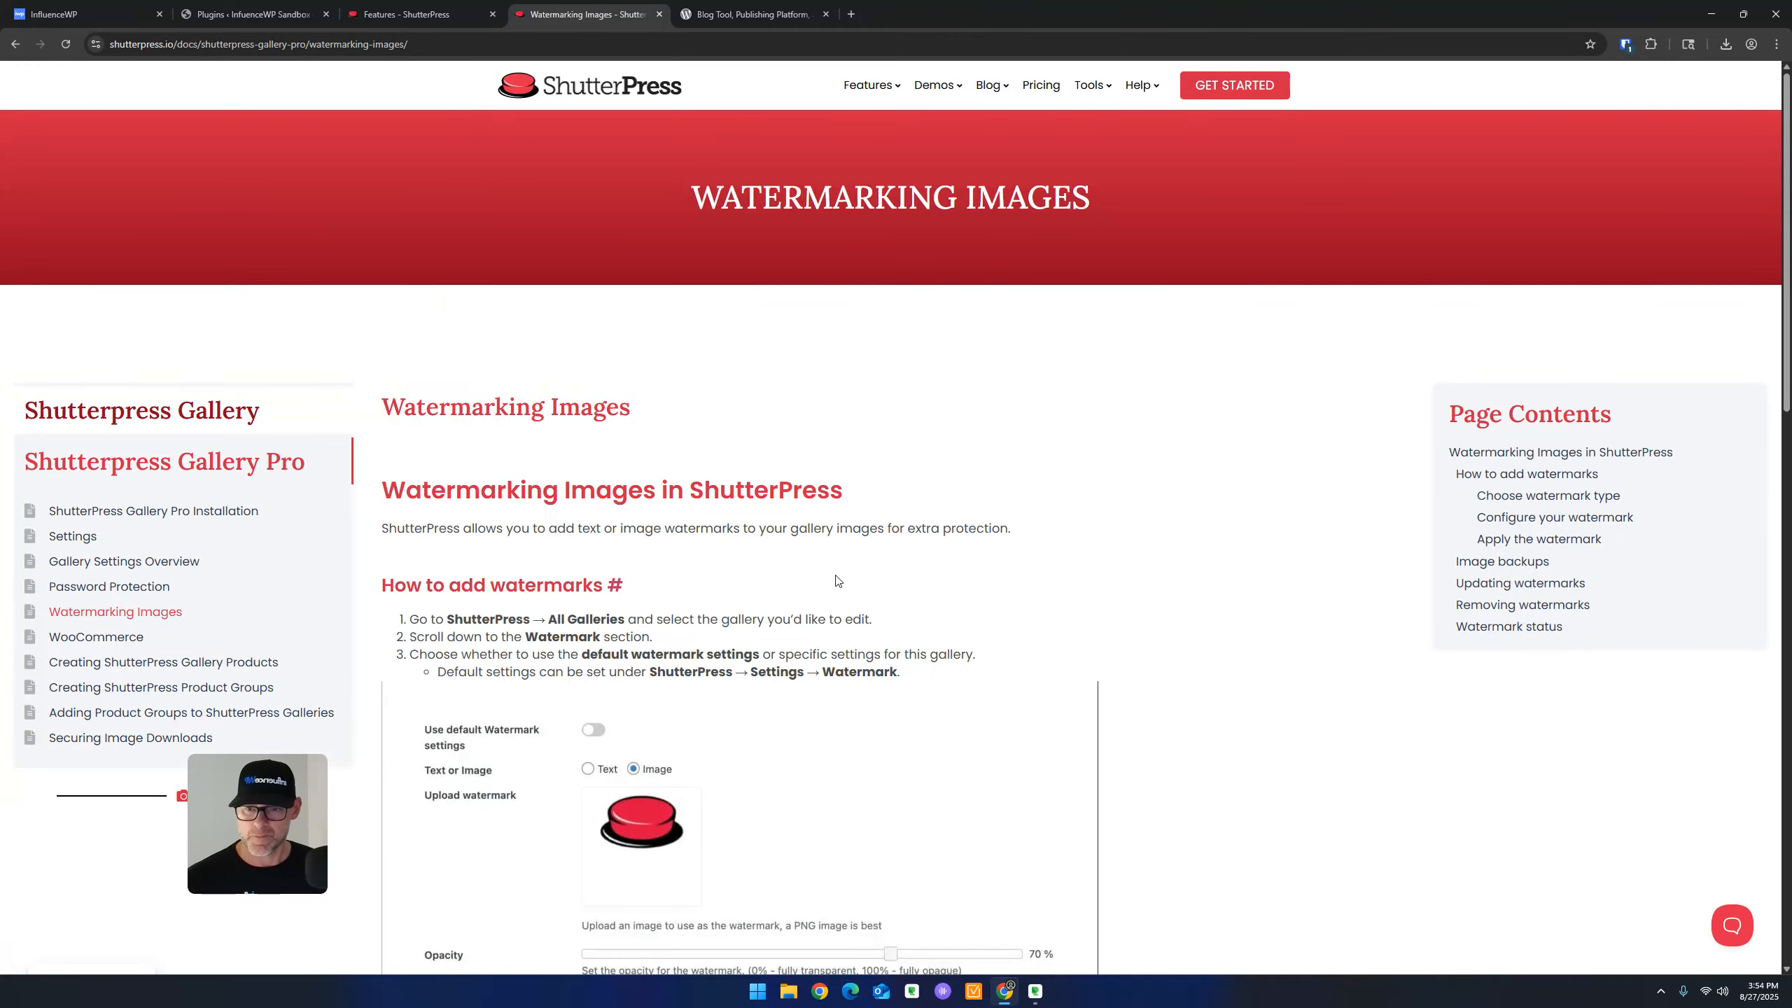
scroll(834, 583, down, 6)
scroll(943, 423, down, 5)
scroll(941, 444, up, 9)
scroll(931, 430, up, 3)
drag(590, 5, 1791, 215)
scroll(748, 477, down, 1)
scroll(748, 477, up, 1)
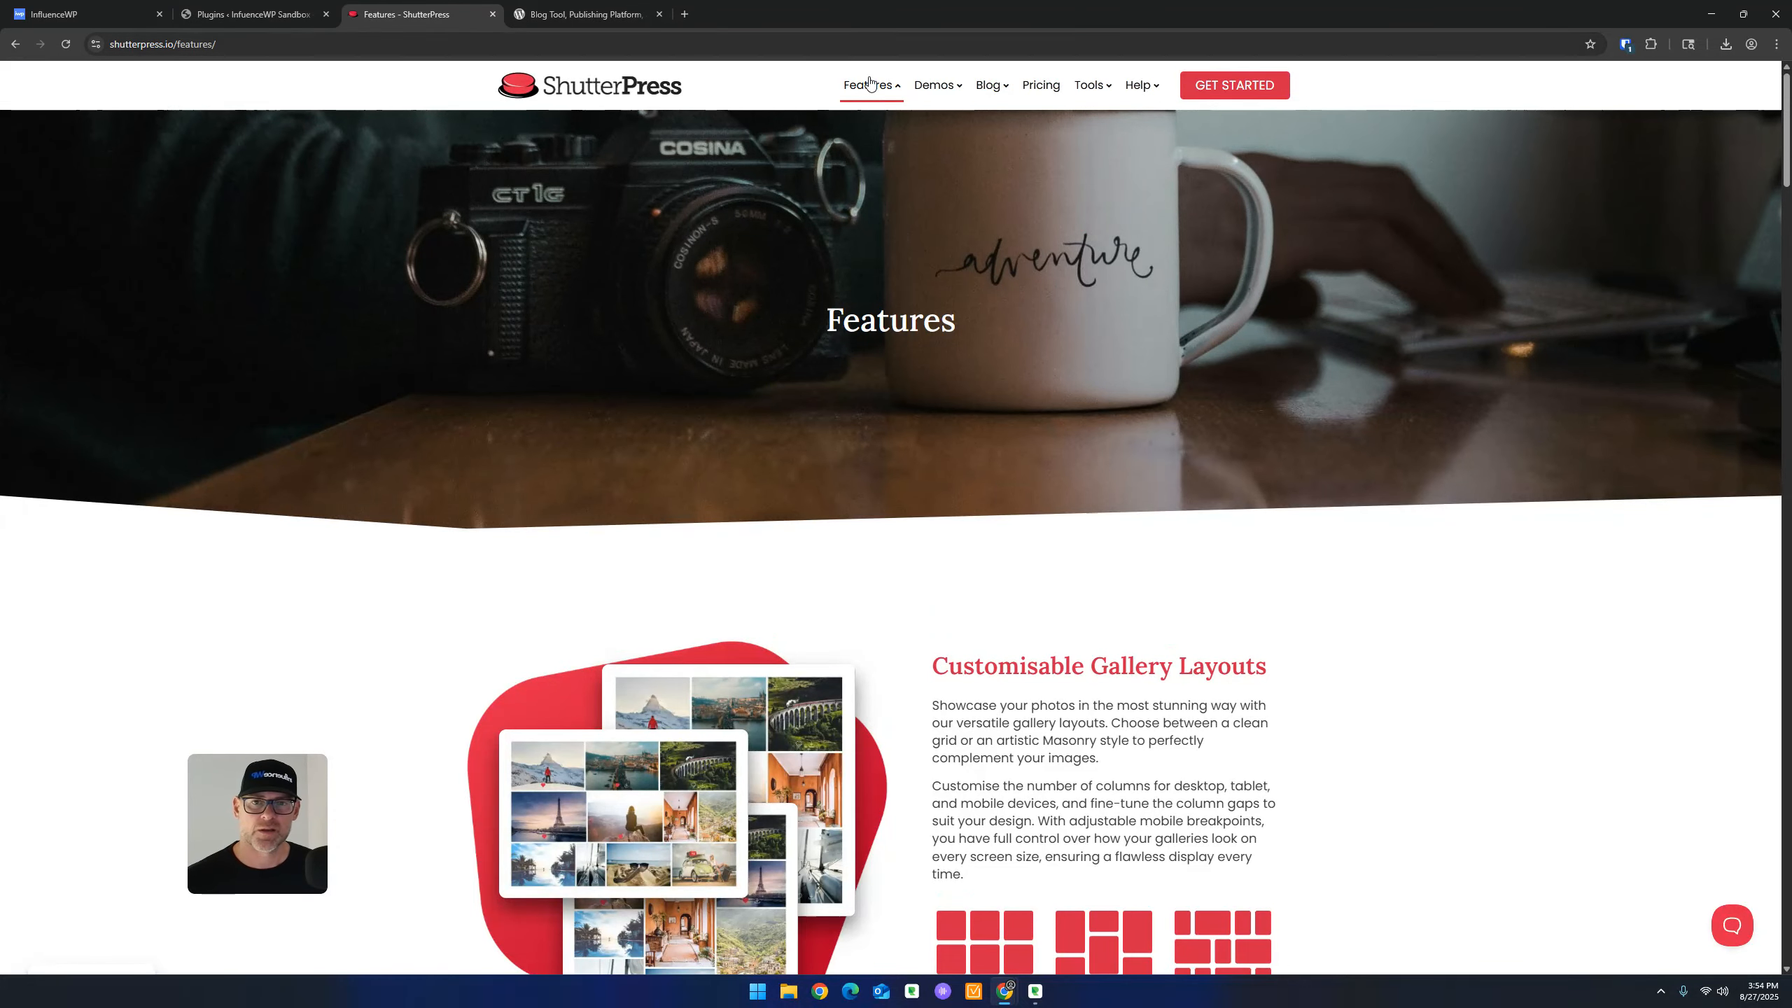
scroll(444, 494, down, 15)
scroll(436, 517, down, 10)
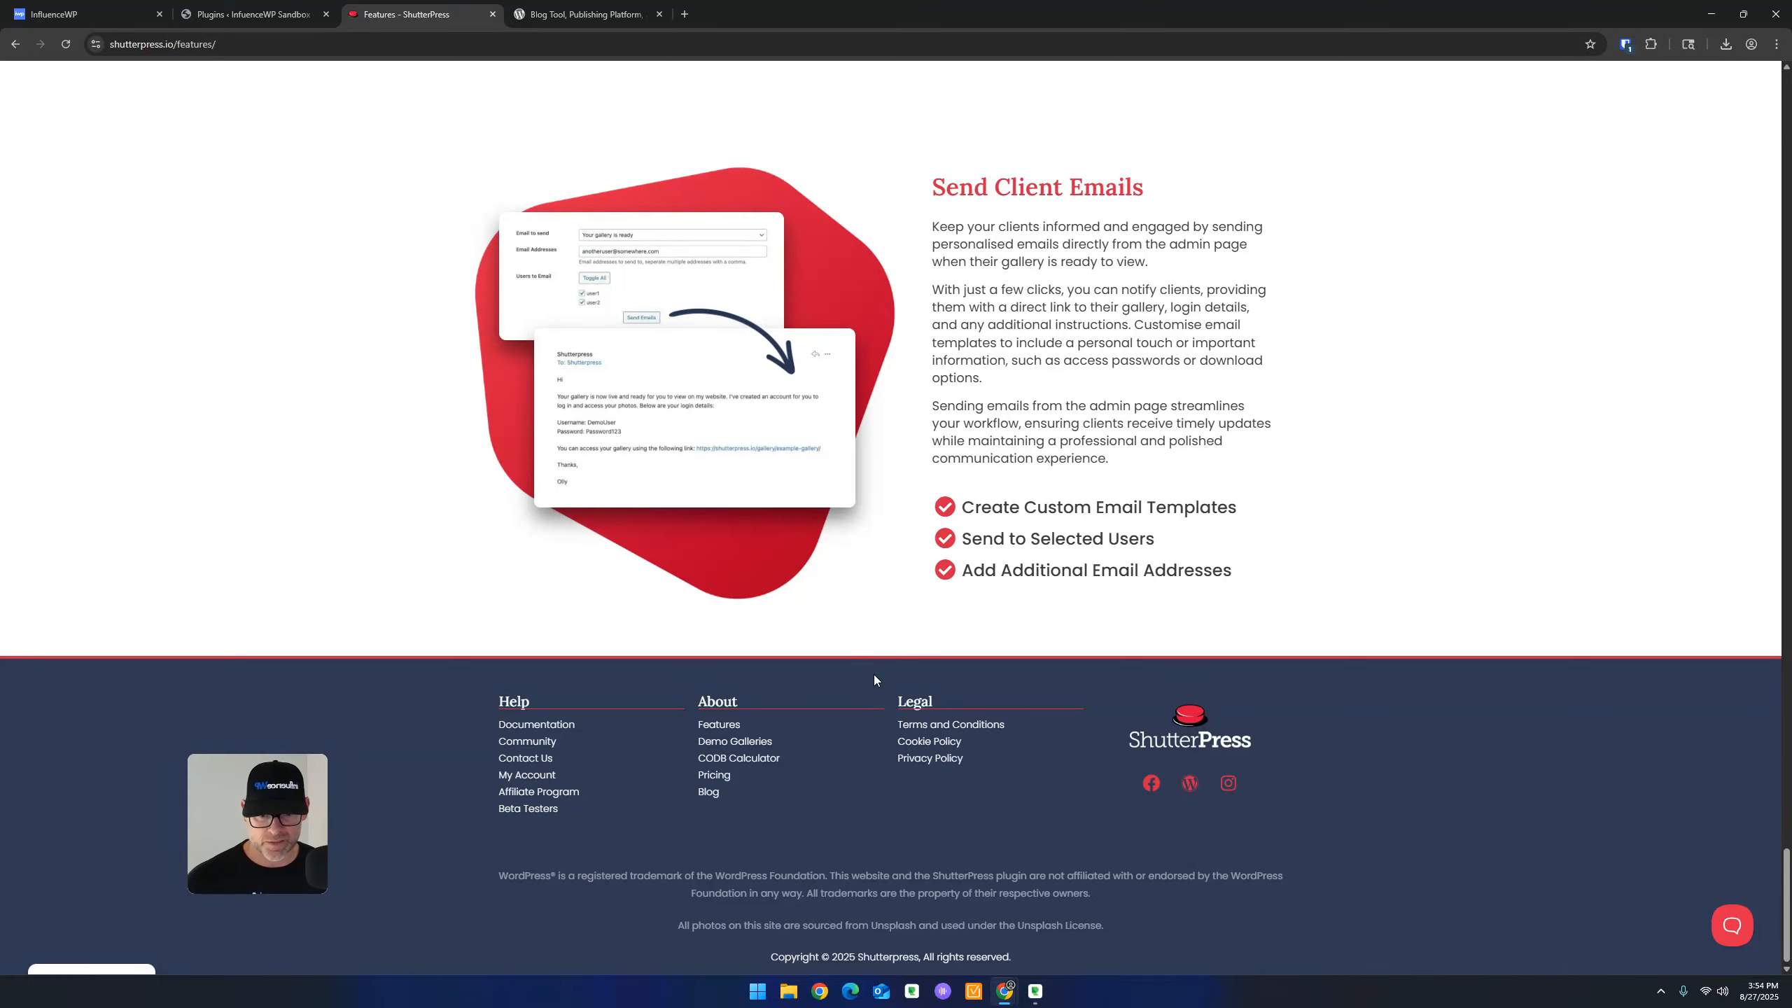
scroll(877, 682, up, 20)
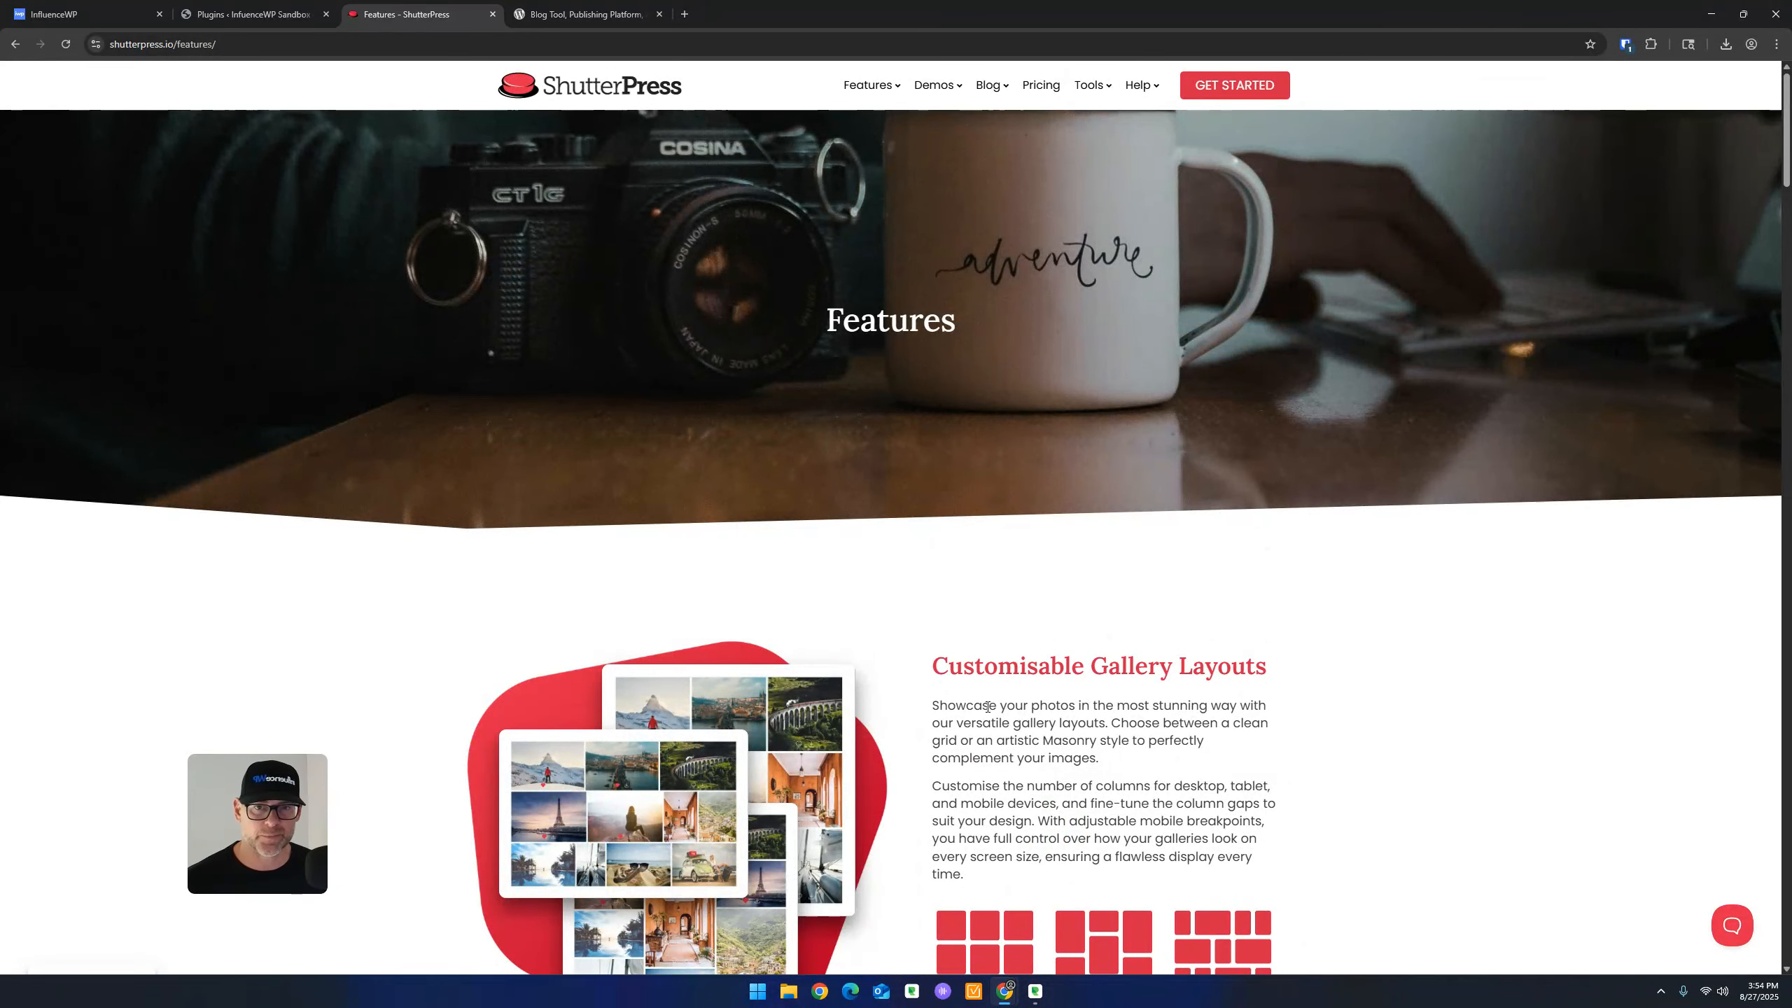
scroll(835, 700, down, 15)
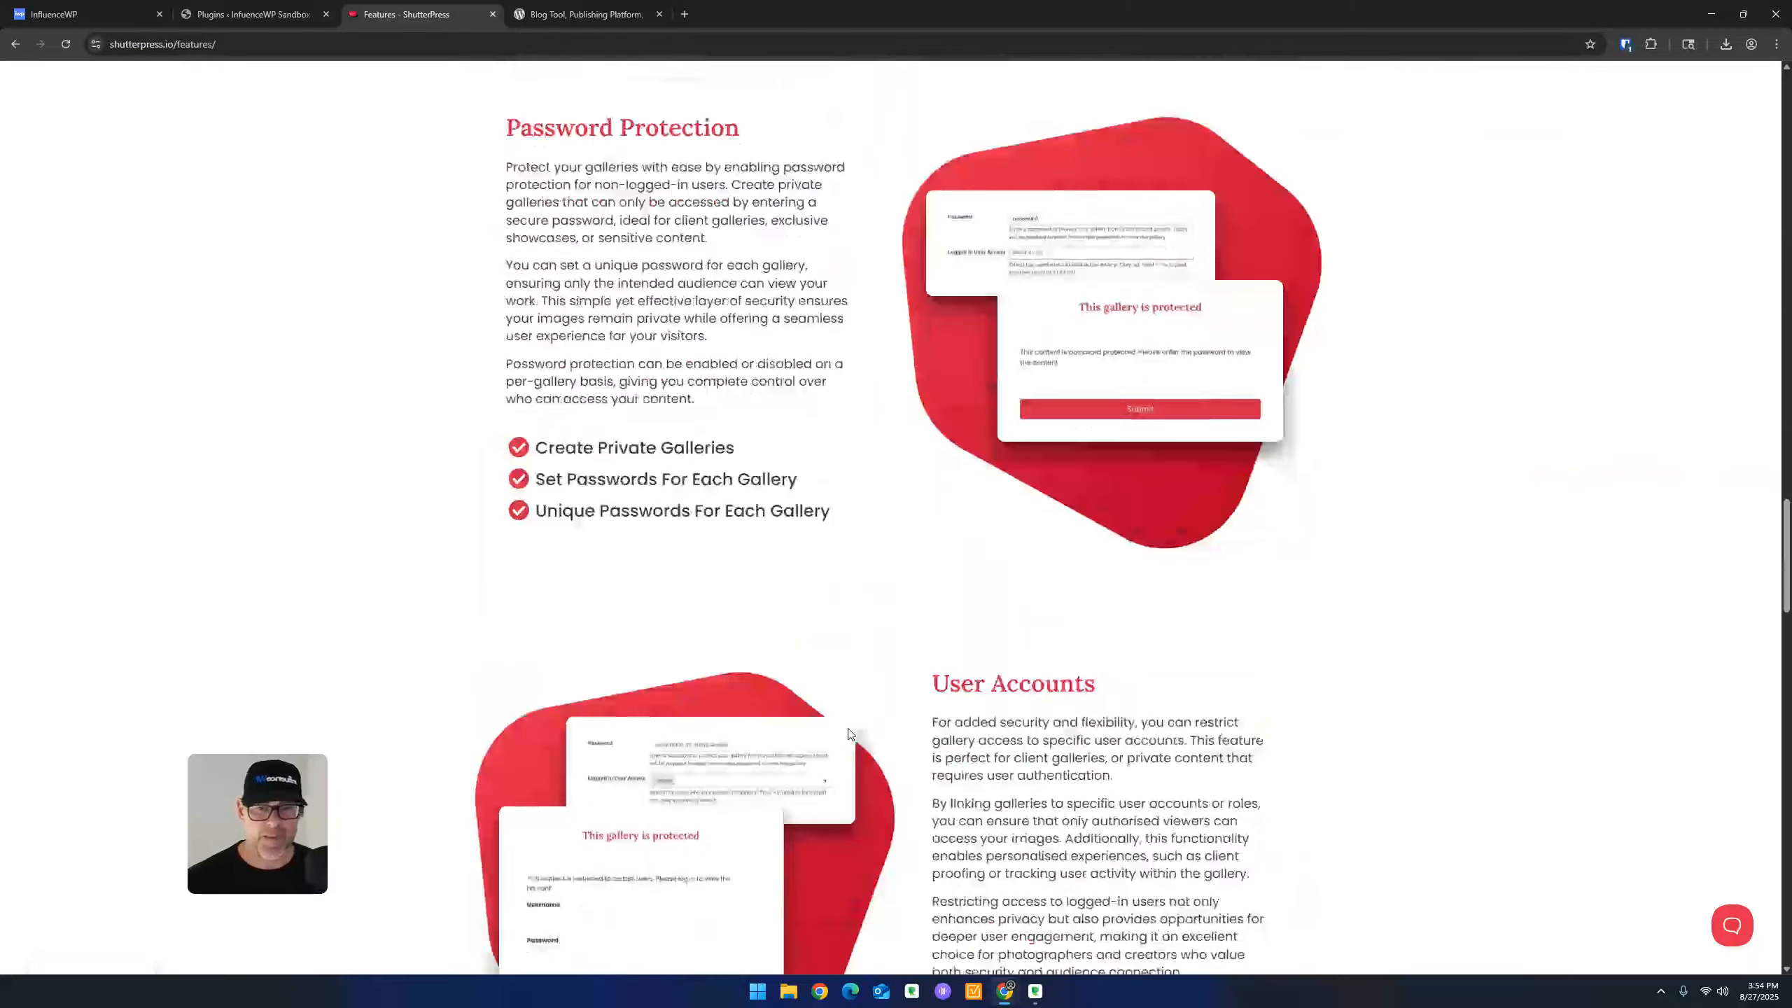
scroll(860, 708, down, 10)
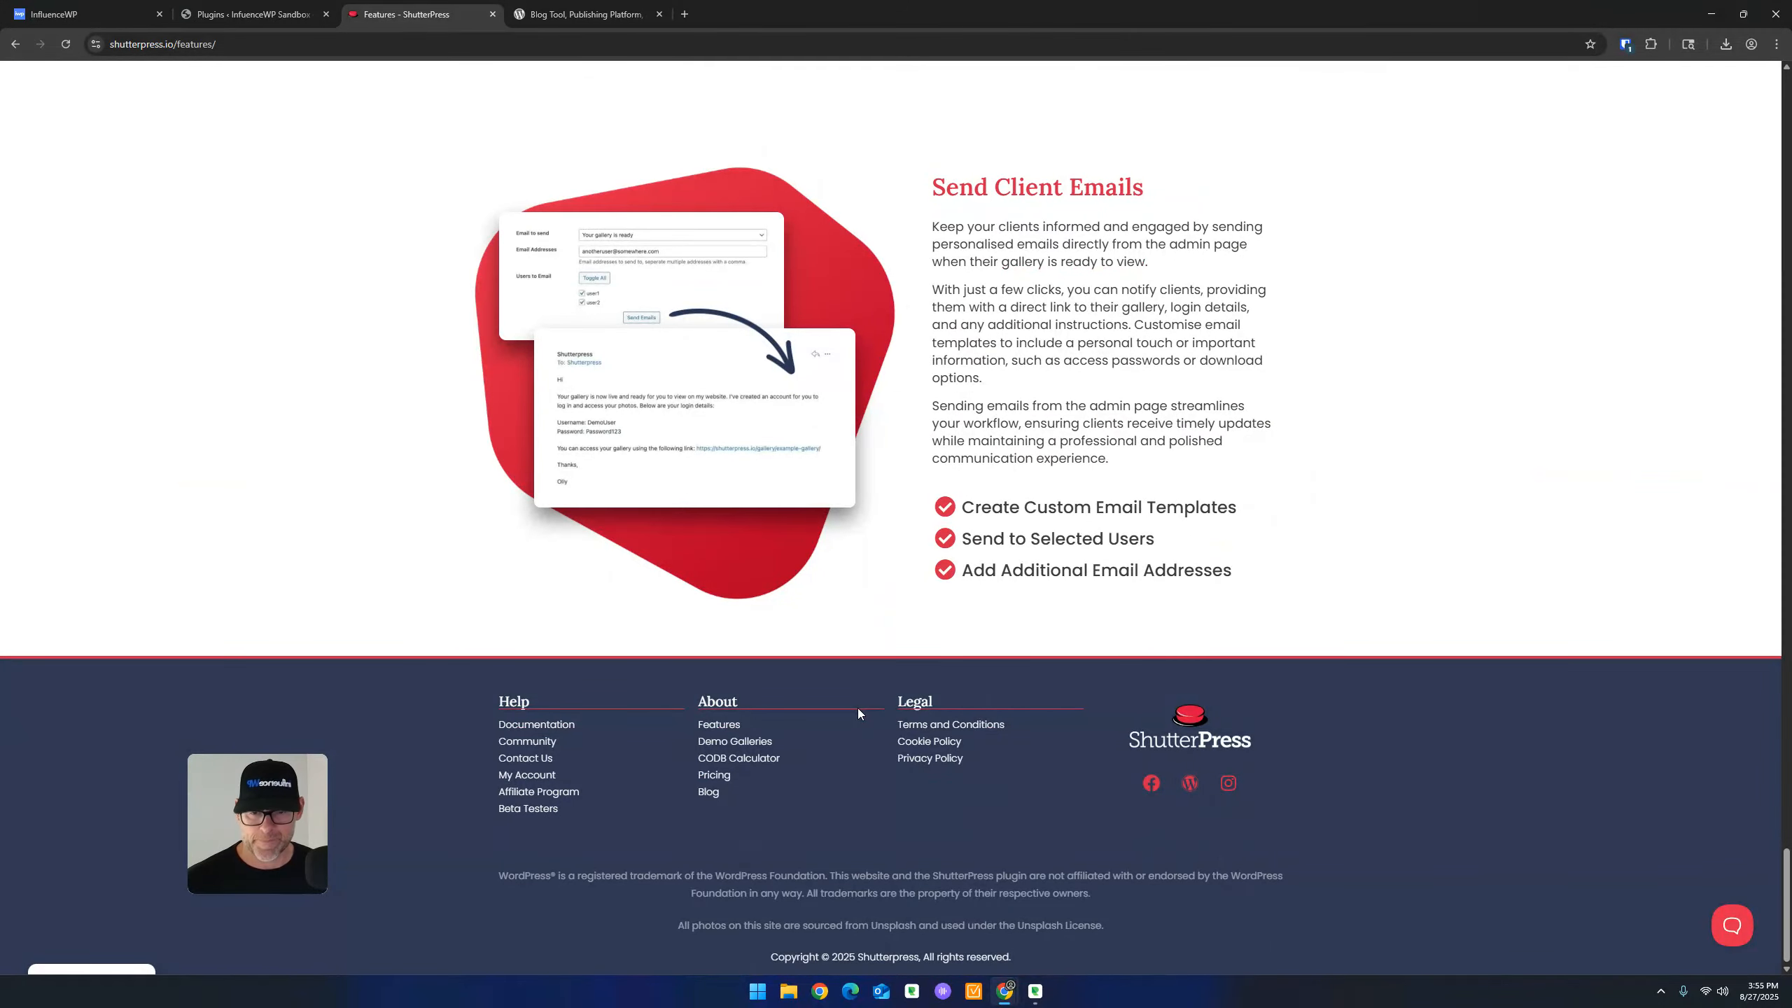
scroll(857, 709, up, 15)
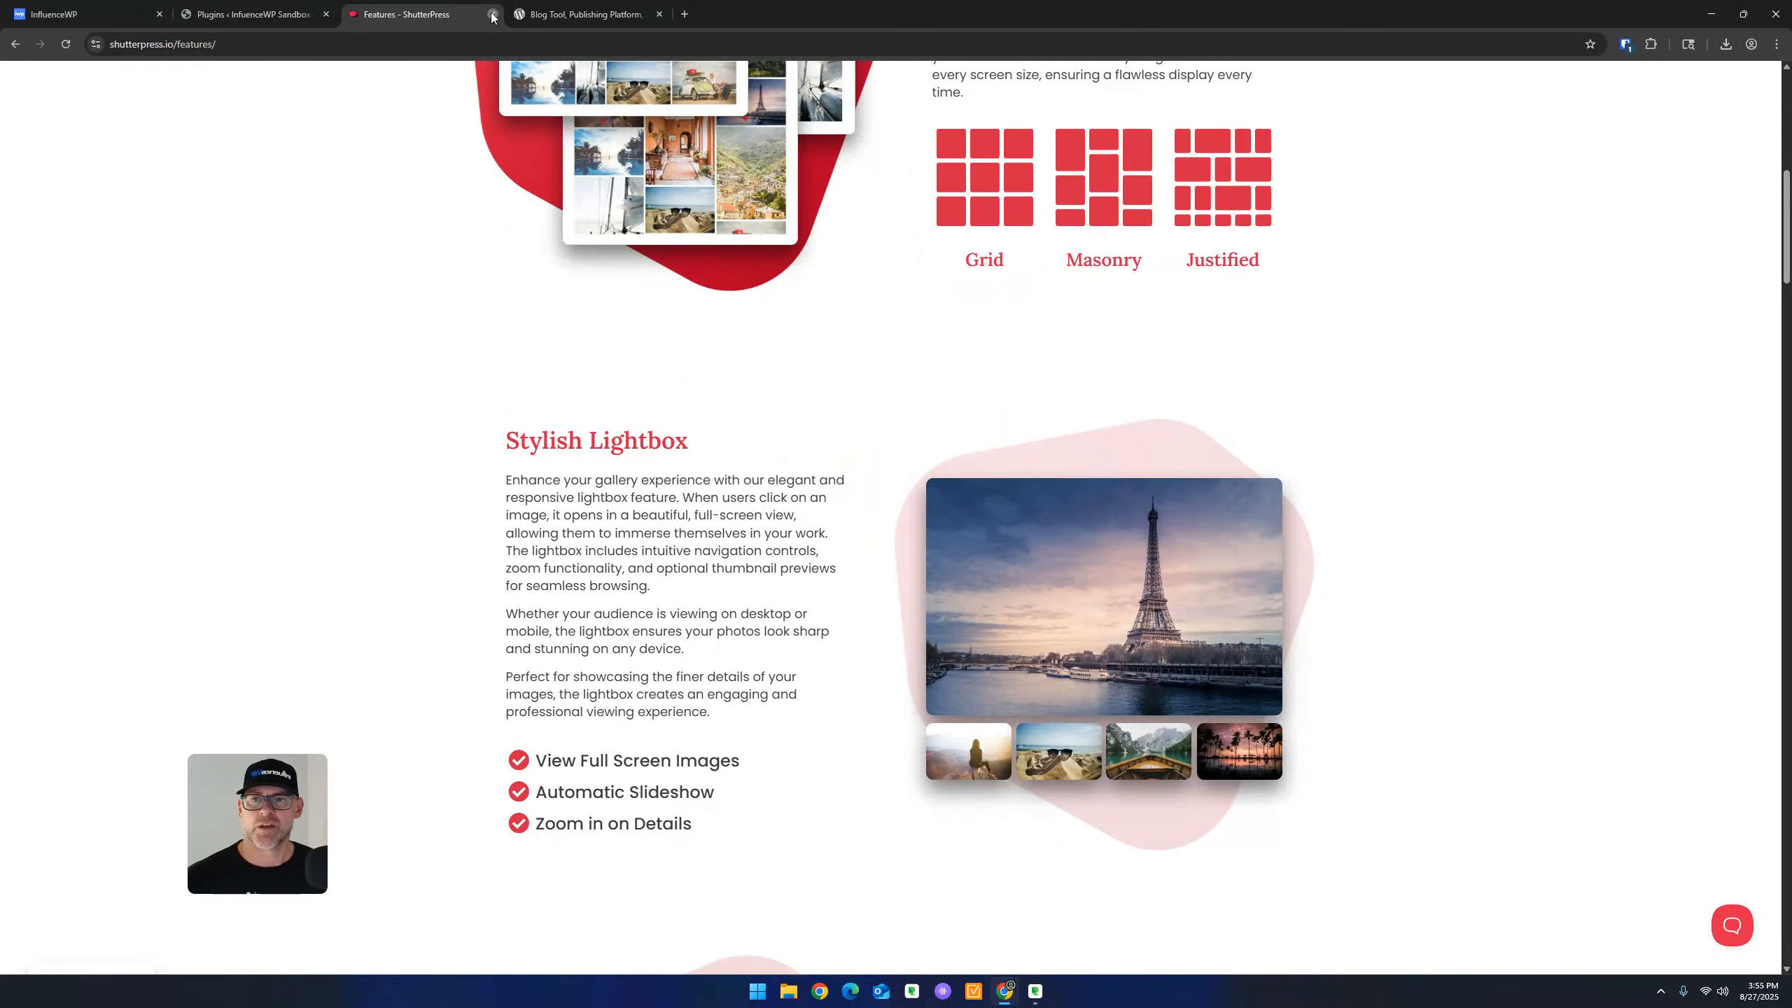
Close the Features tab, view wordpress.org's Community Photo Directory, then close that tab
click(493, 14)
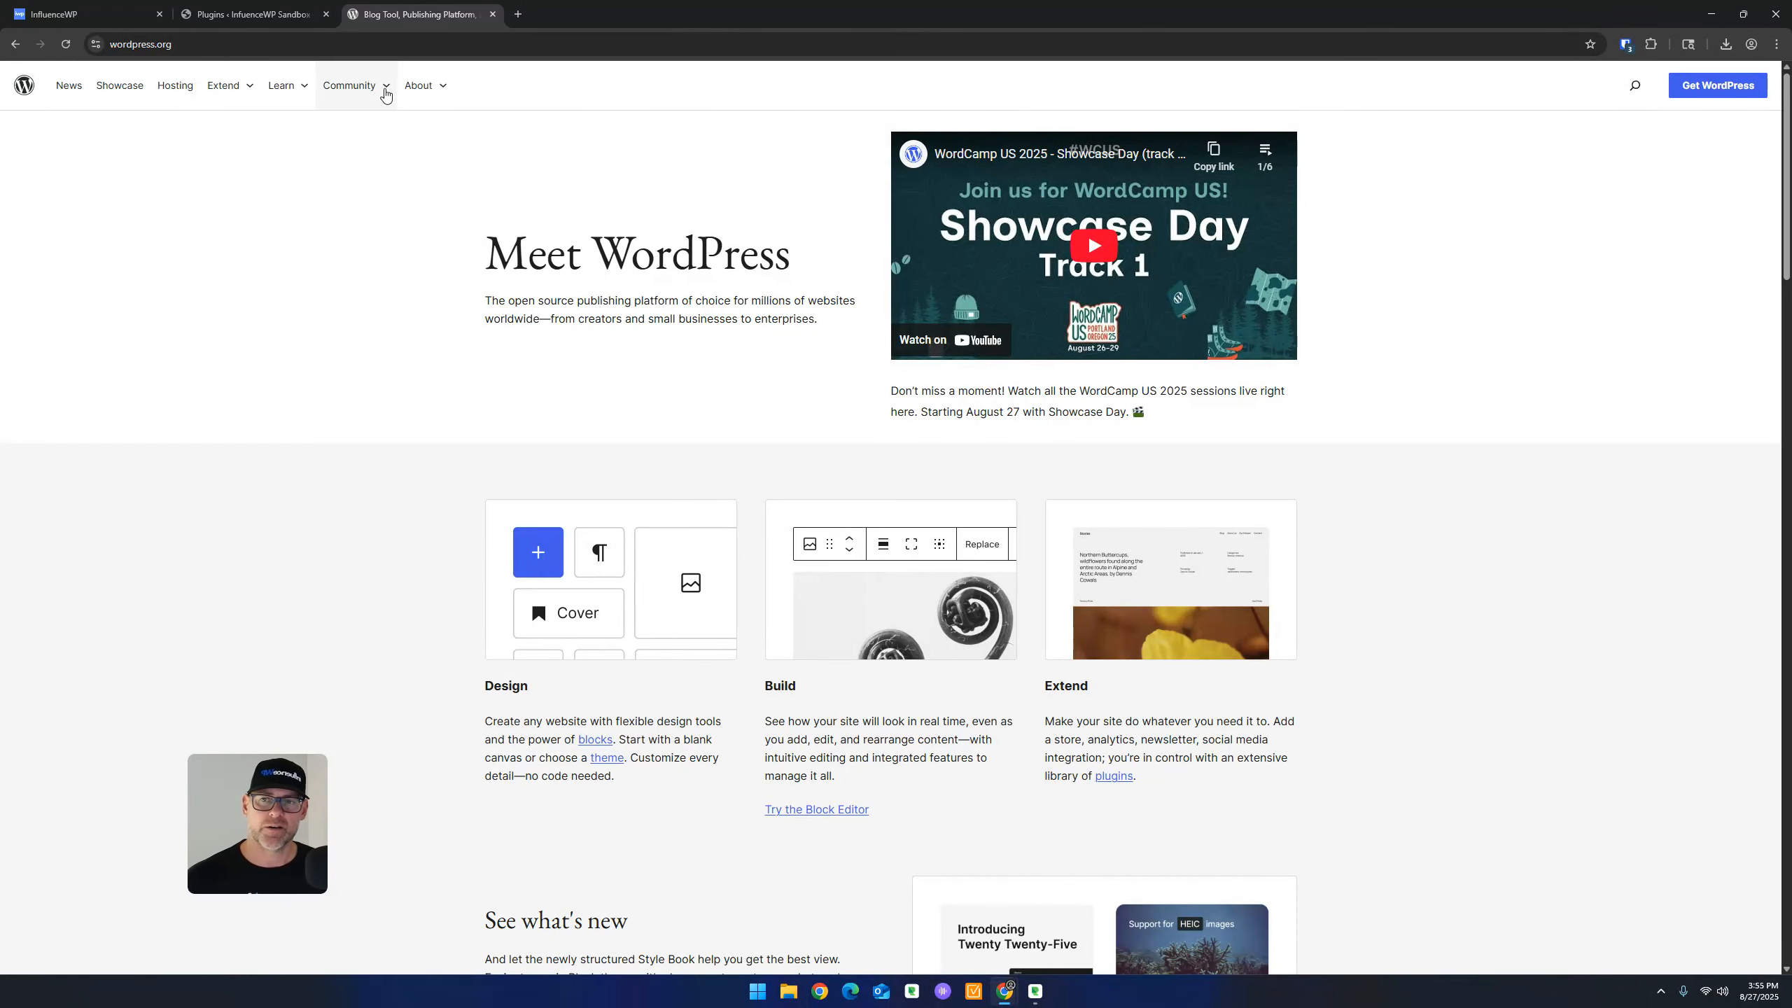
click(385, 89)
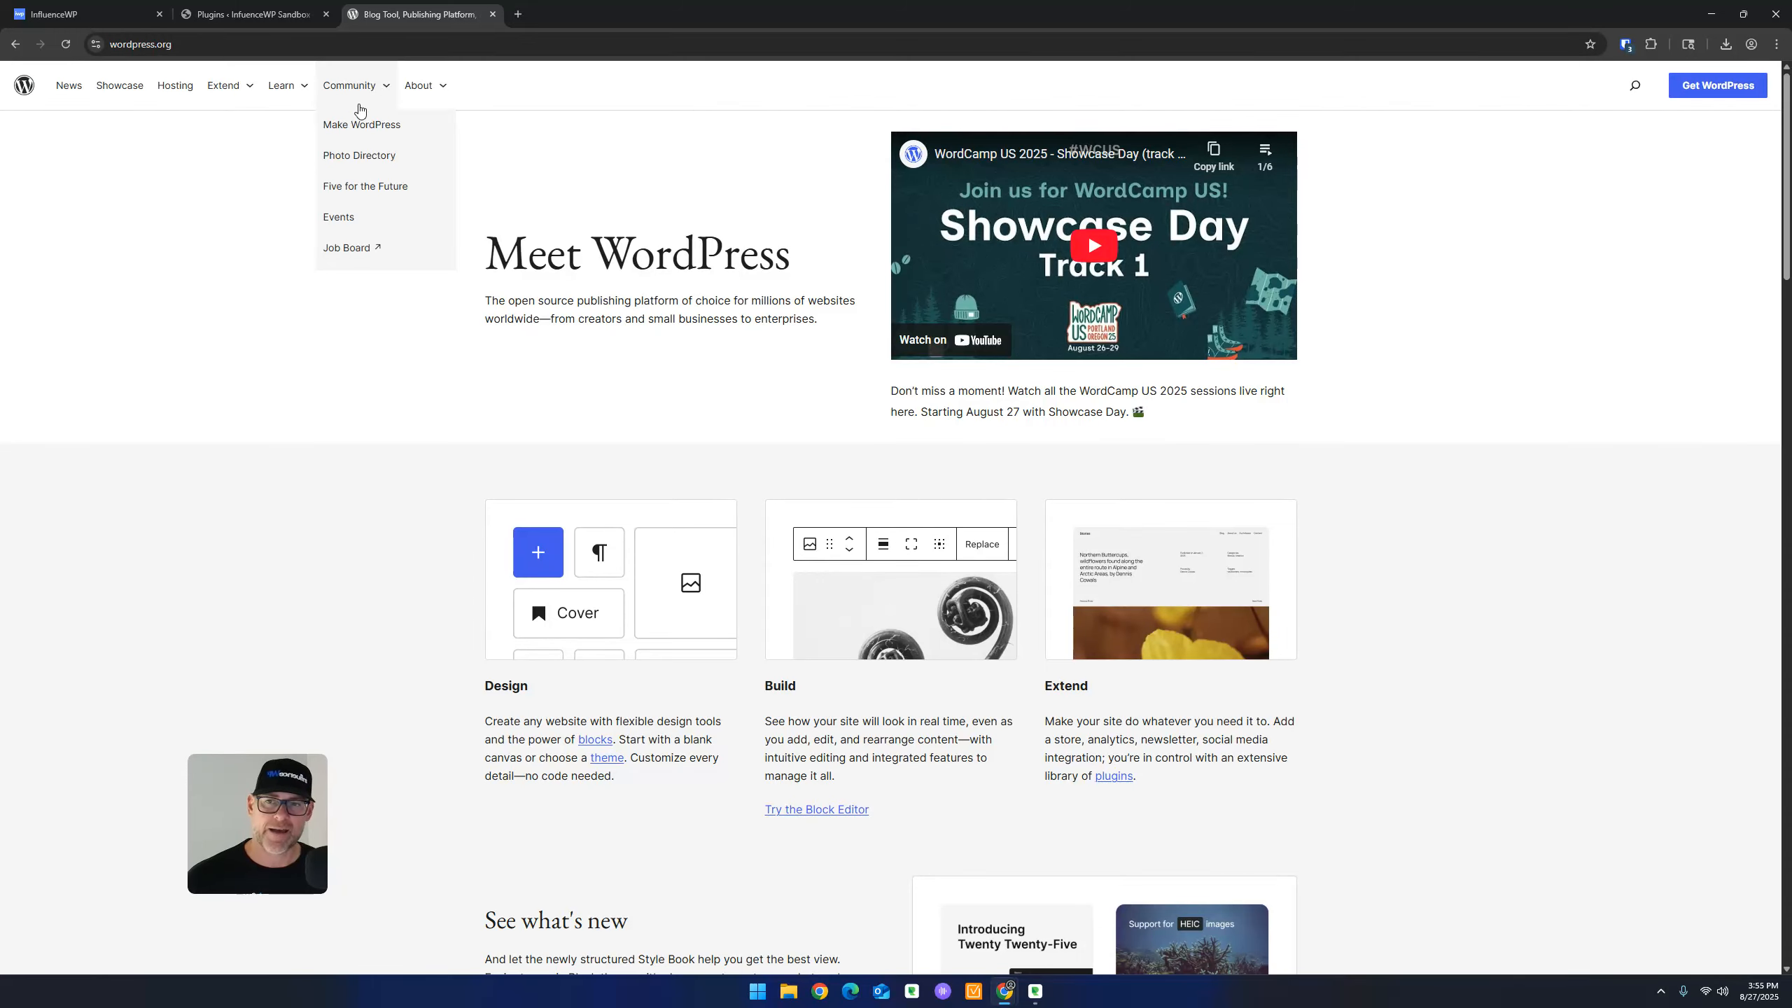
click(360, 164)
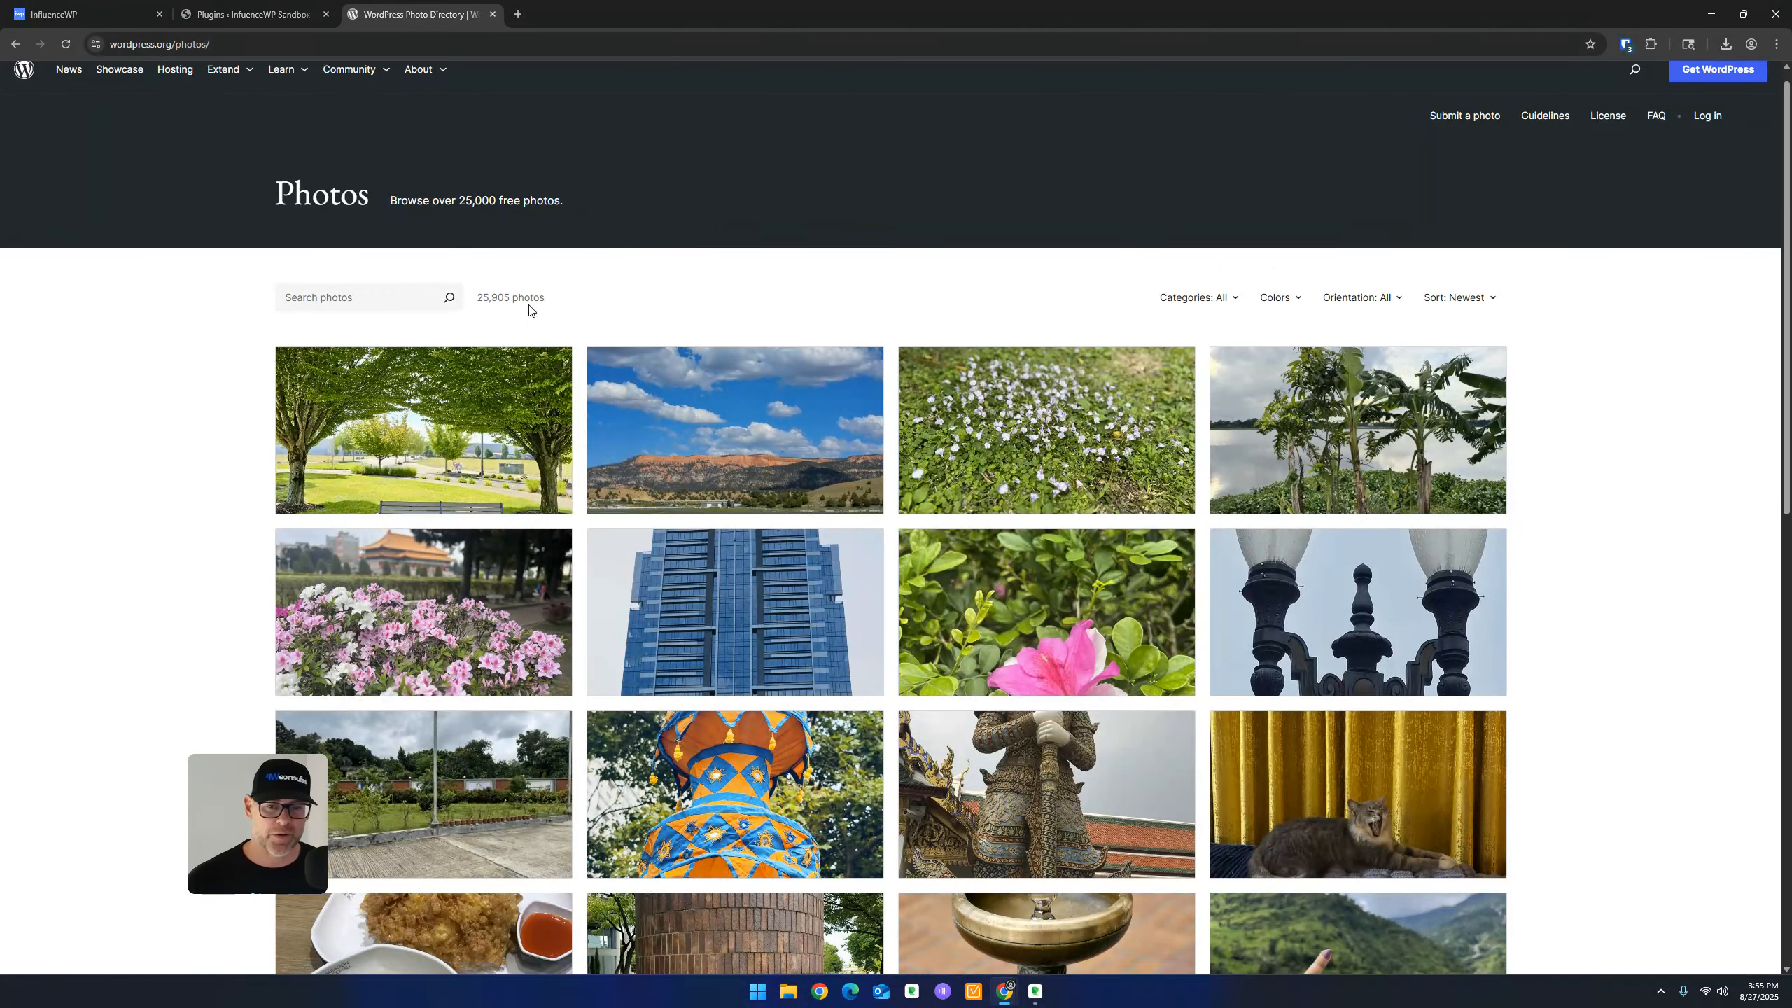
scroll(528, 309, down, 5)
scroll(749, 309, up, 5)
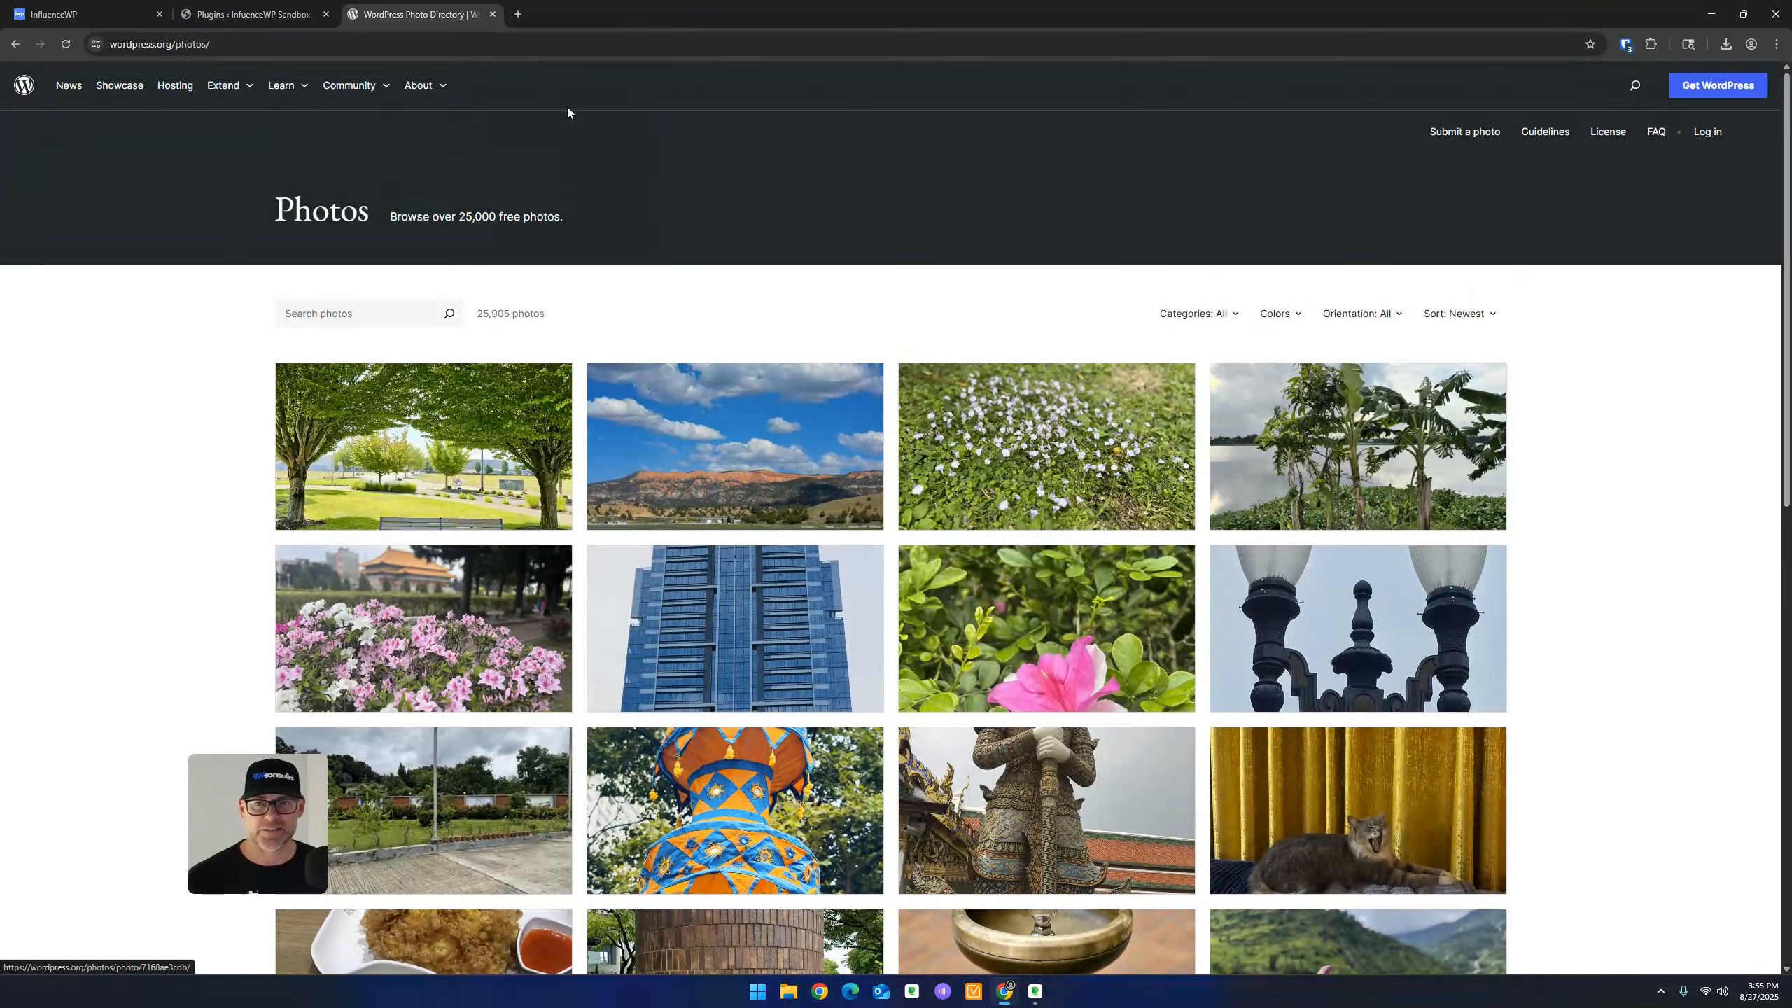
middle_click(424, 14)
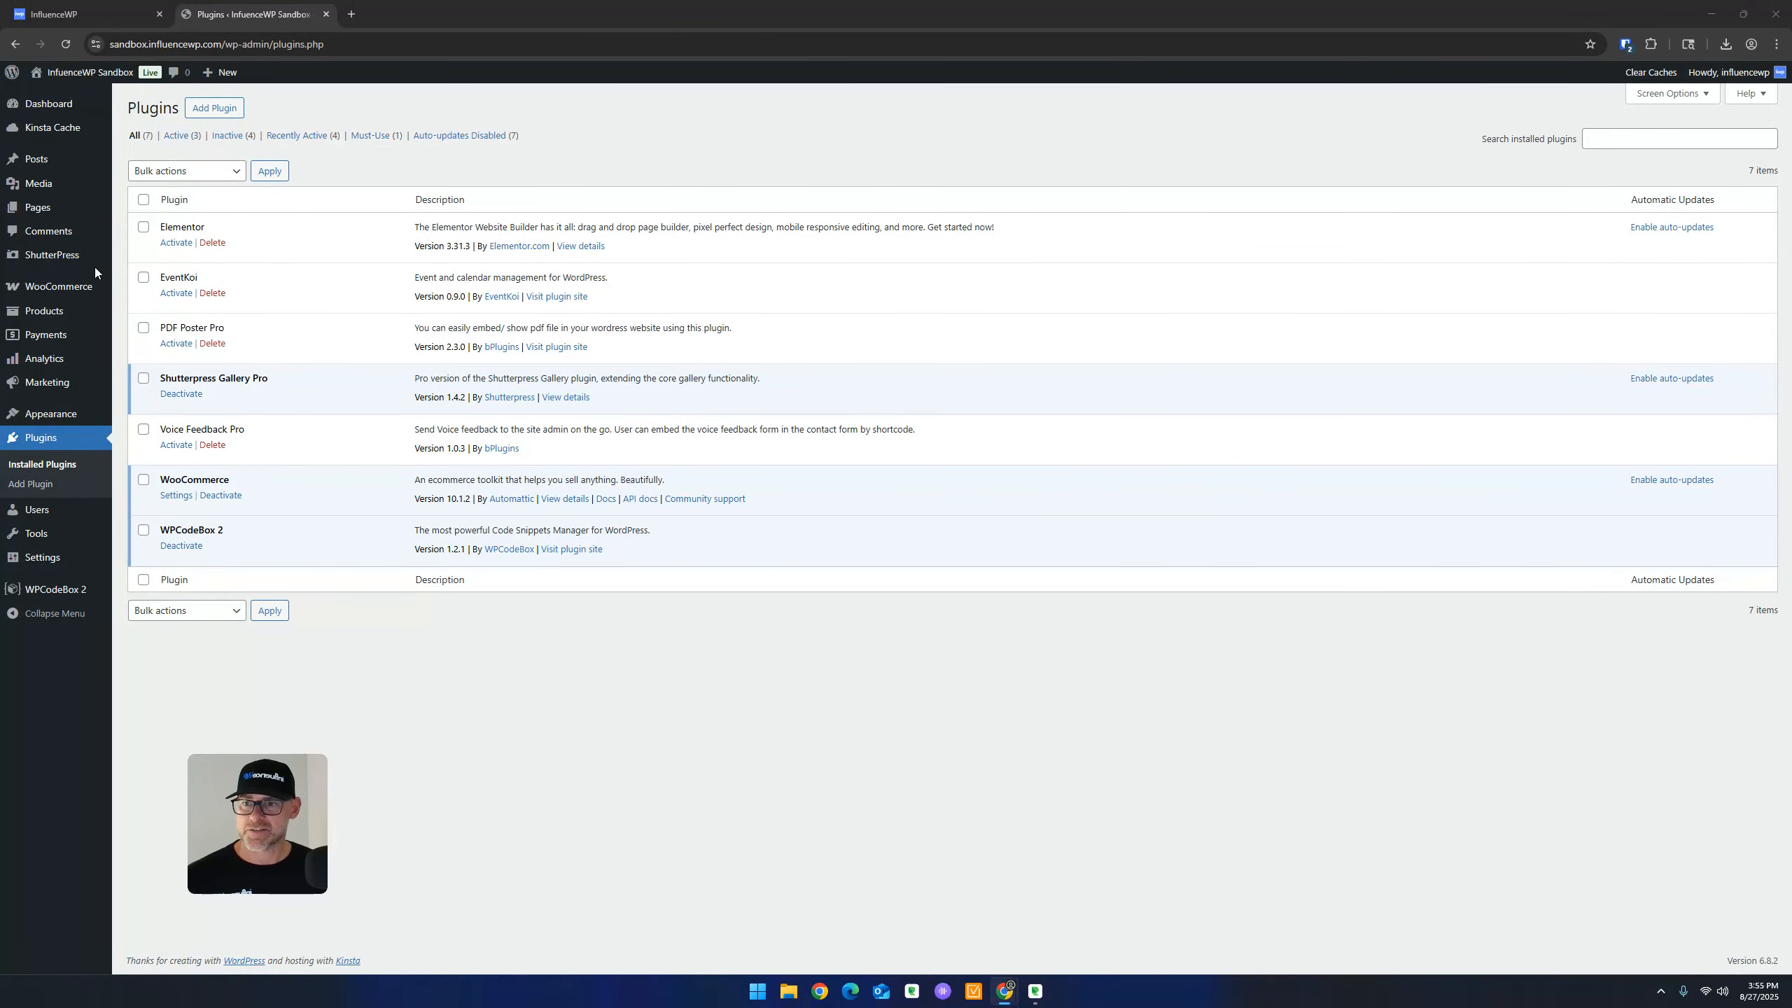
Go to ShutterPress > Email Templates, listing the 'Your gallery is ready' template
click(60, 260)
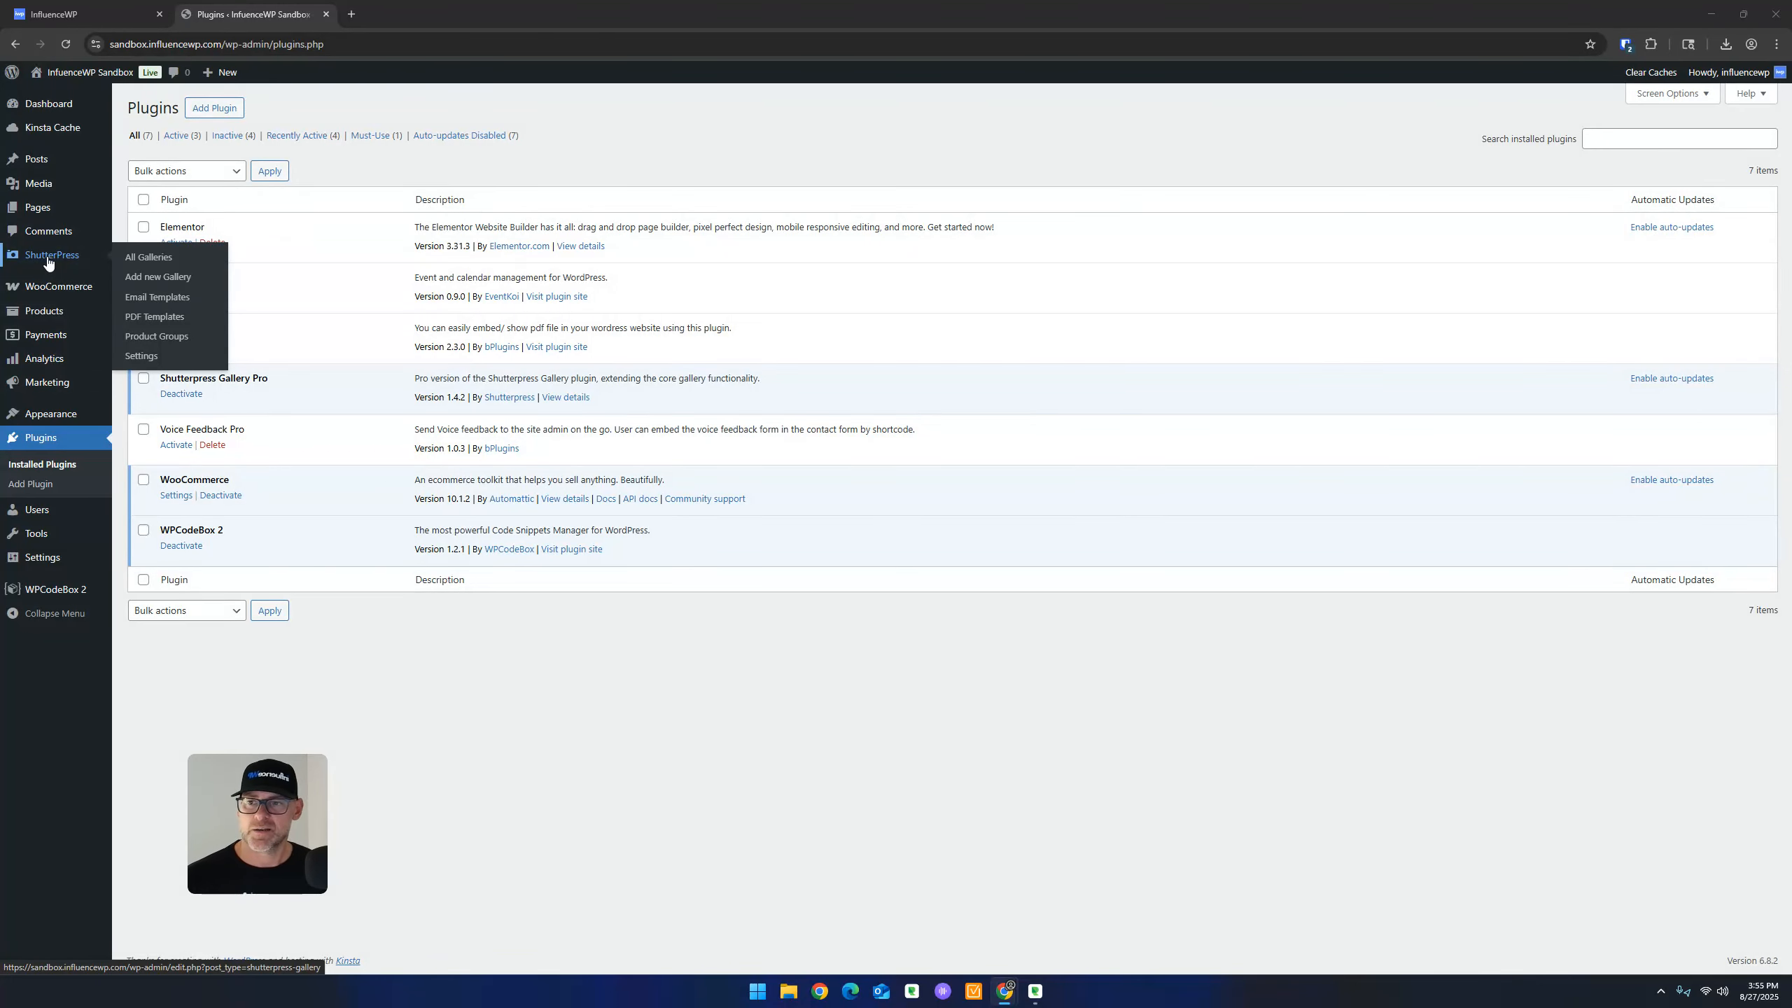
click(48, 261)
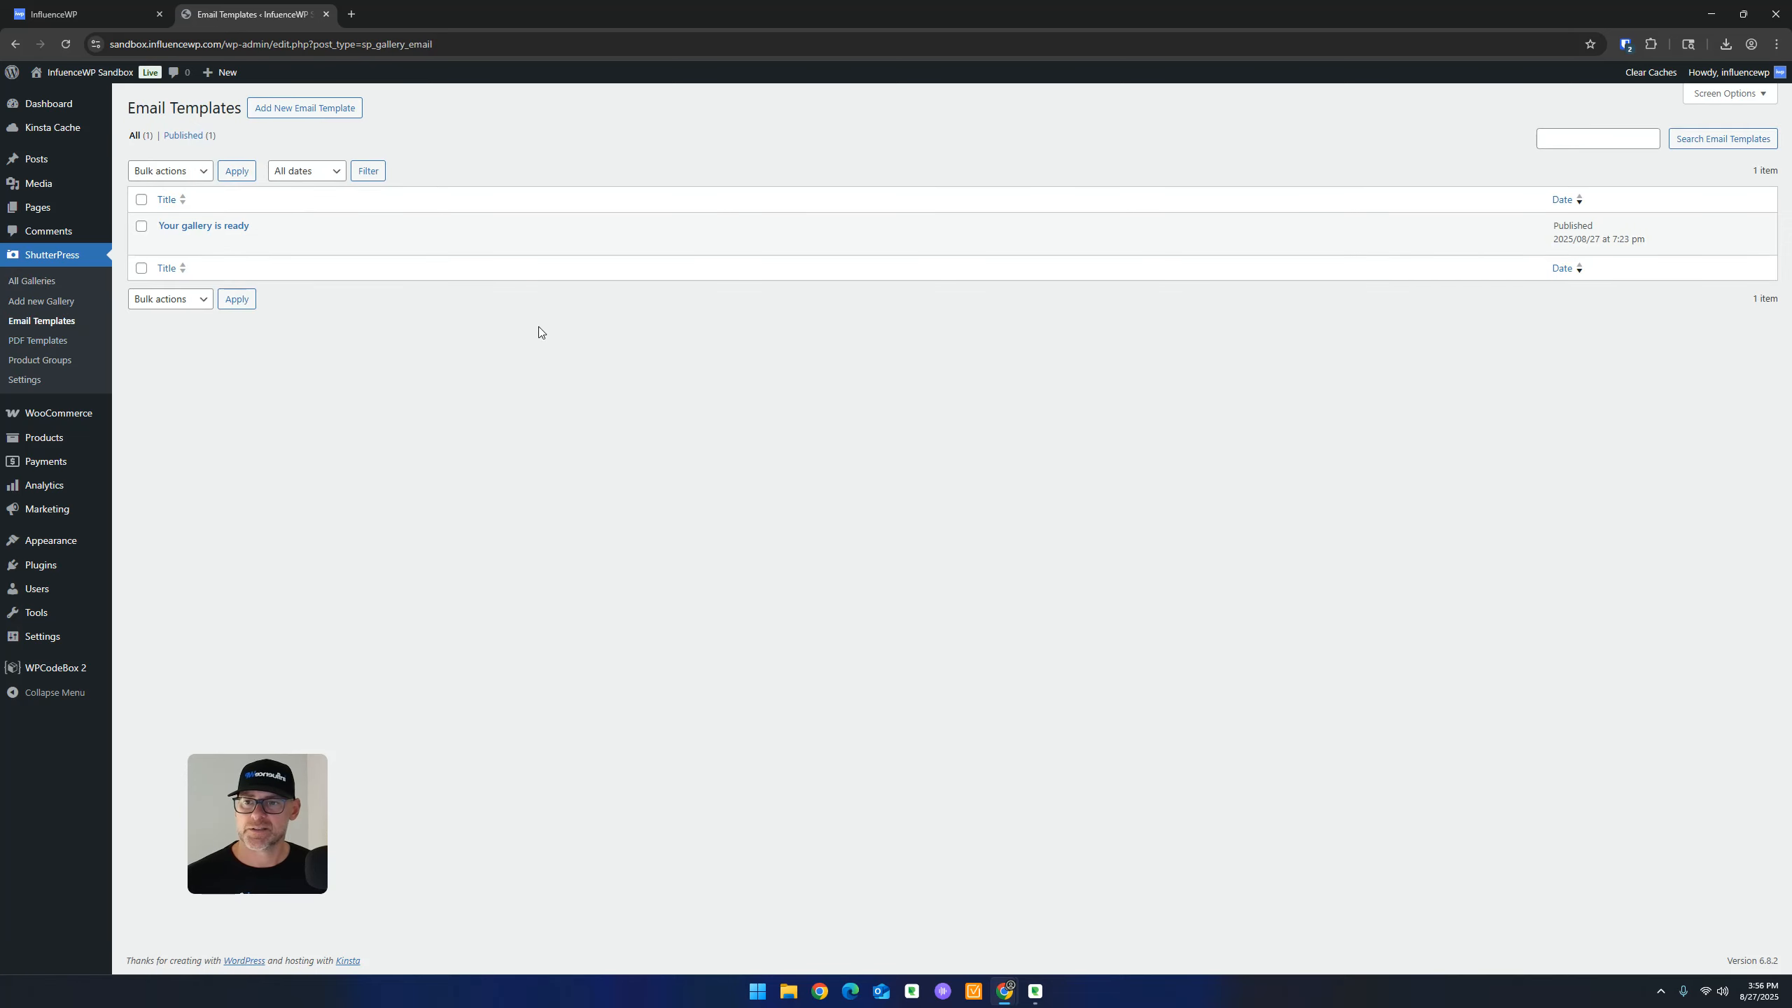
right_click(166, 244)
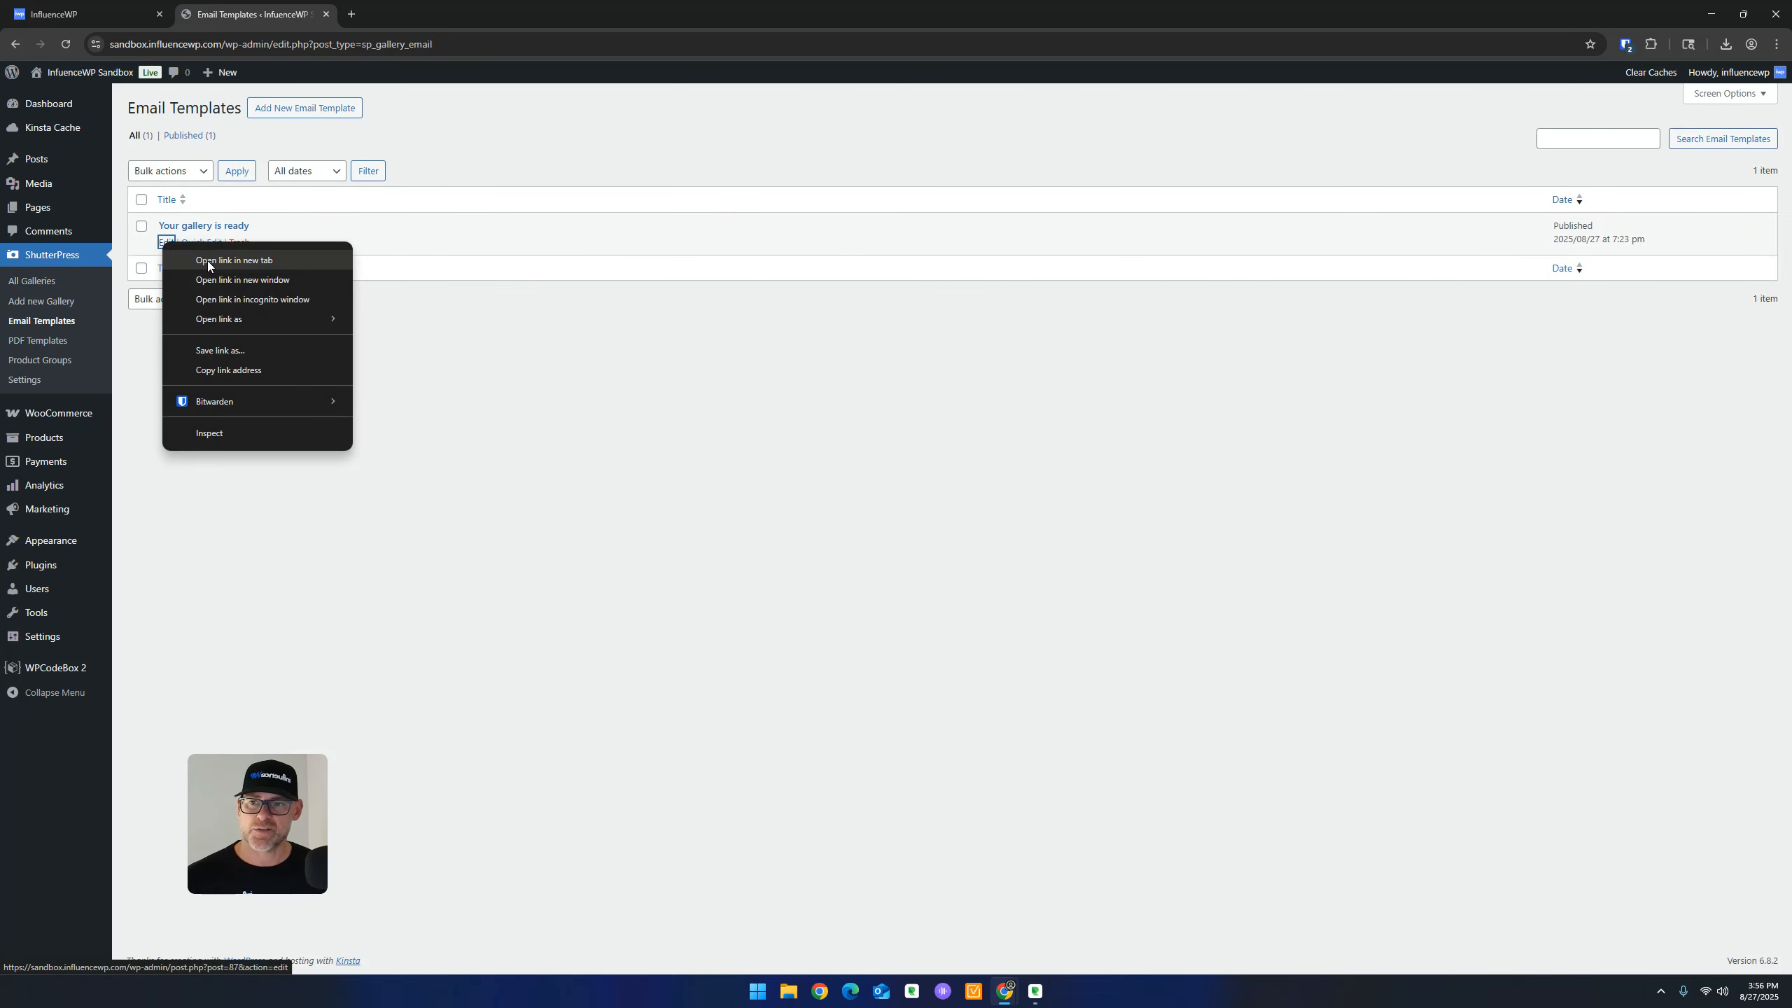
click(208, 261)
click(376, 10)
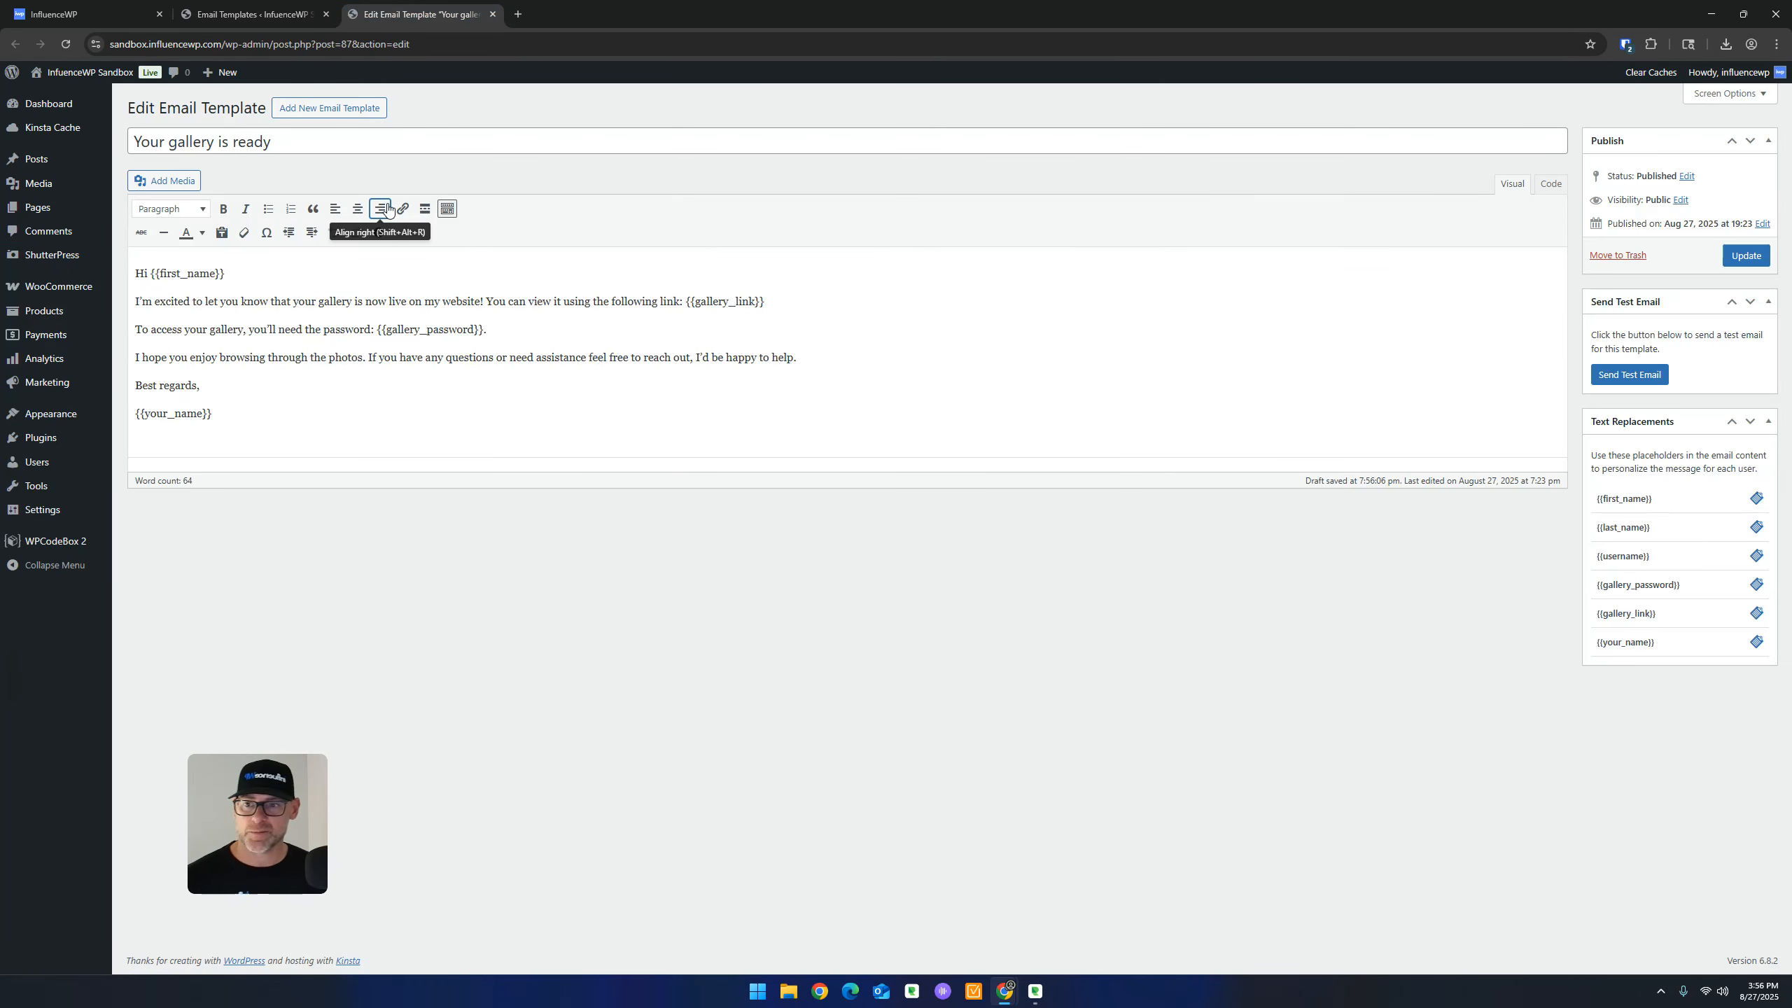
key(ctrl)
key(ctrl)
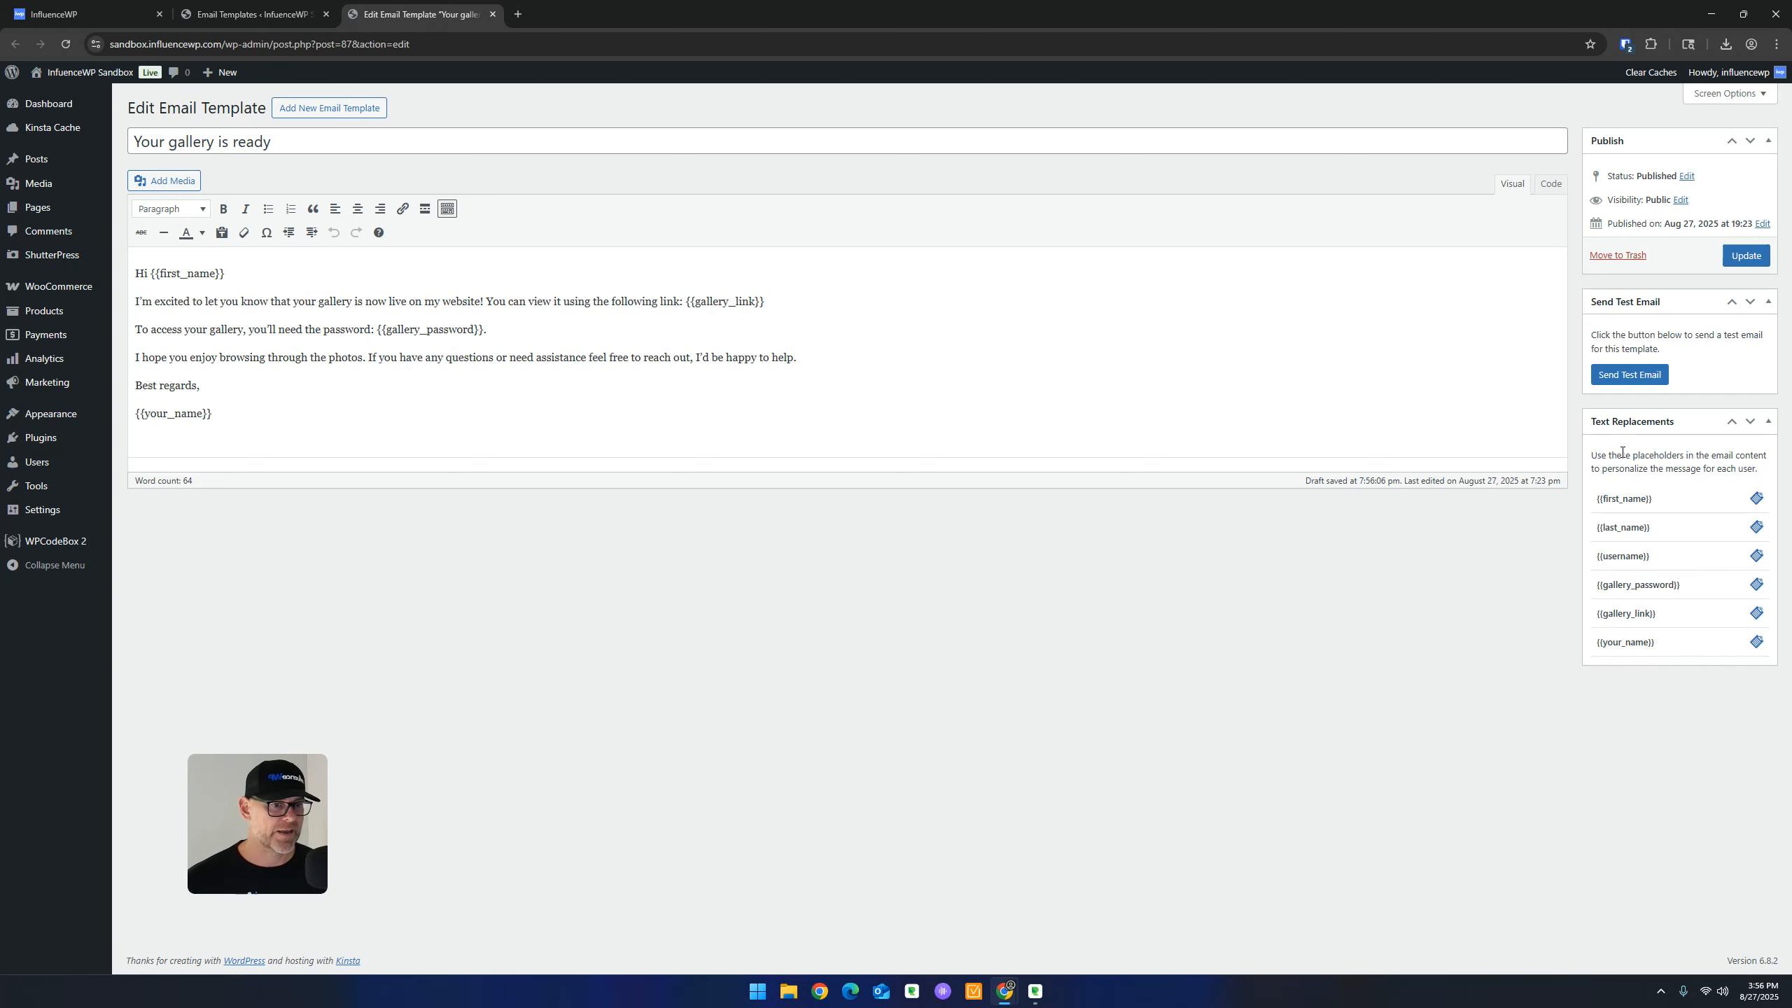
key(ctrl)
key(ctrl)
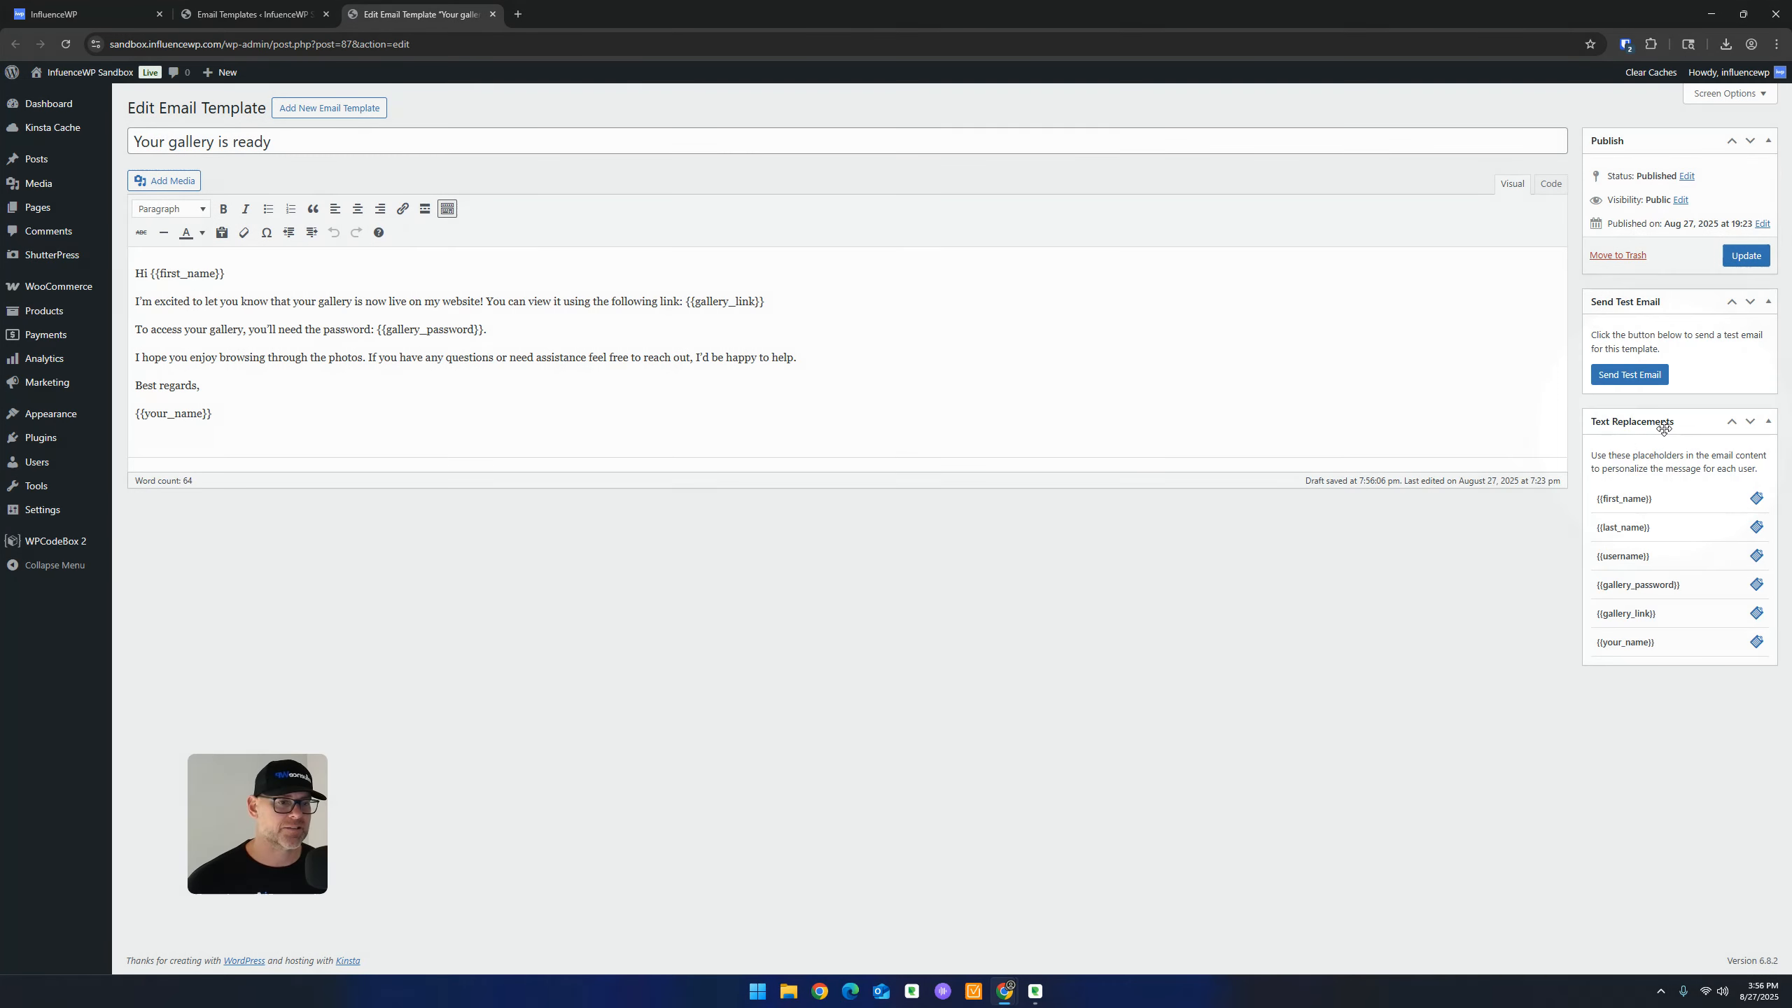
key(ctrl)
key(ctrl)
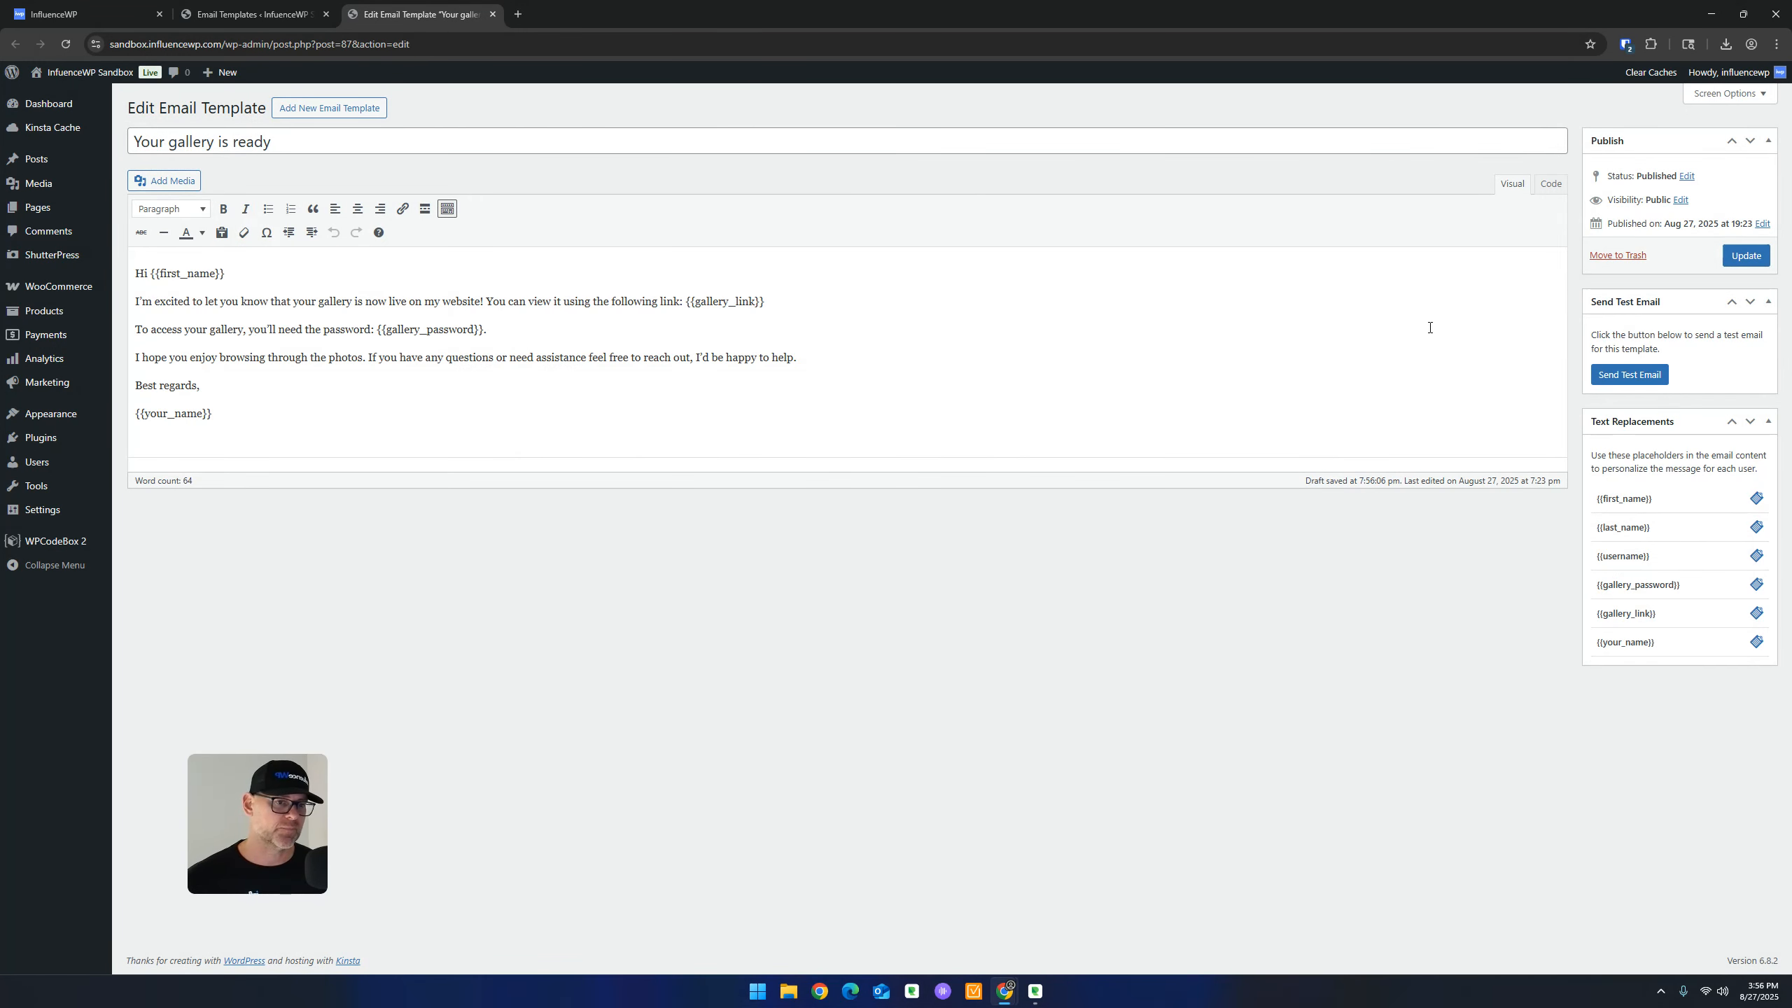
key(ctrl)
key(ctrl)
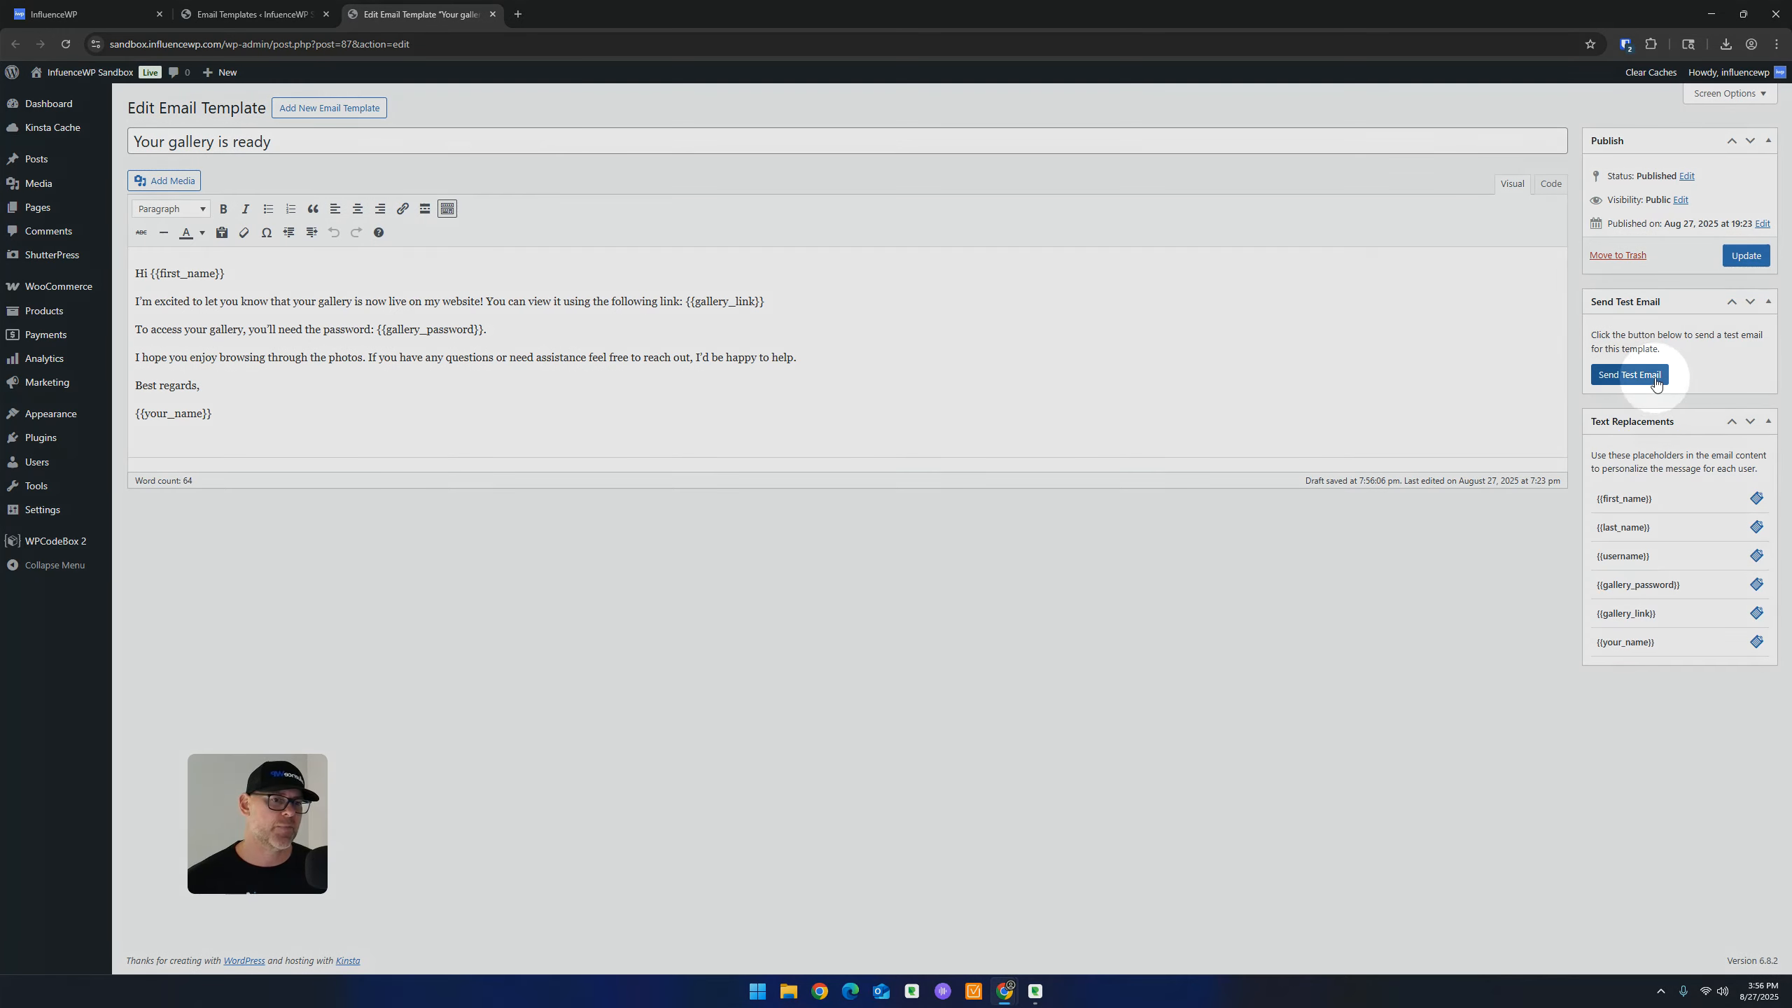
click(1654, 383)
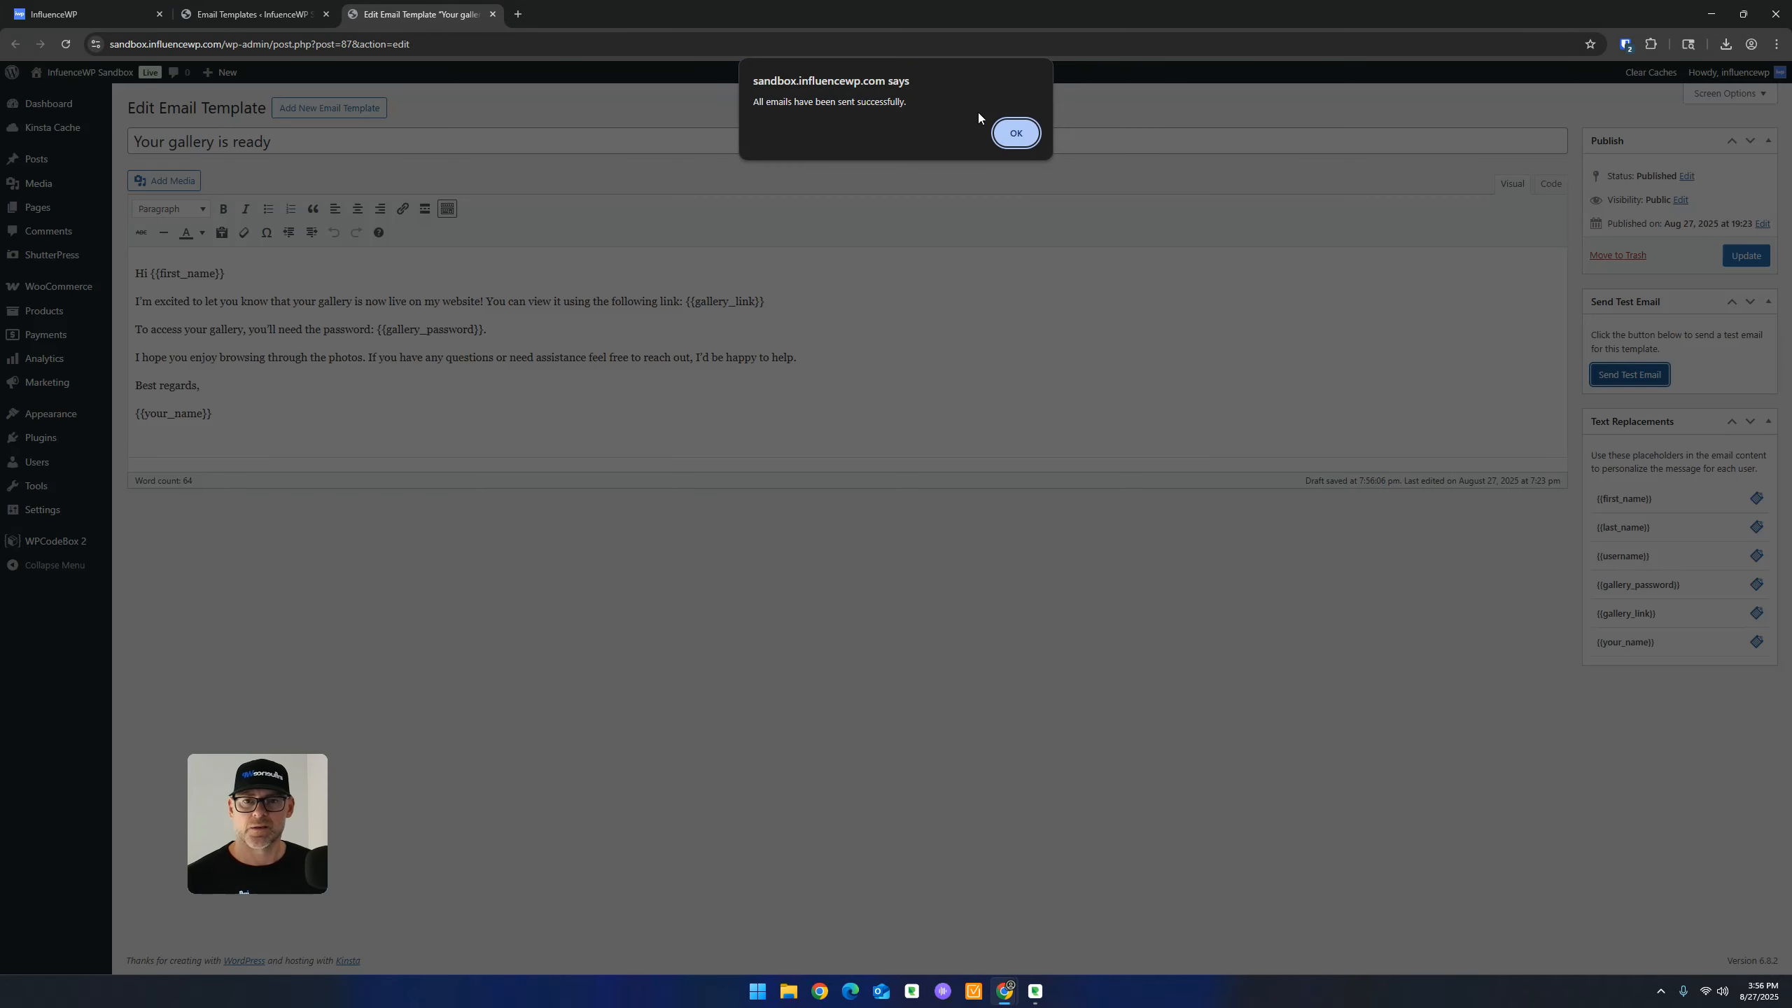
click(1014, 134)
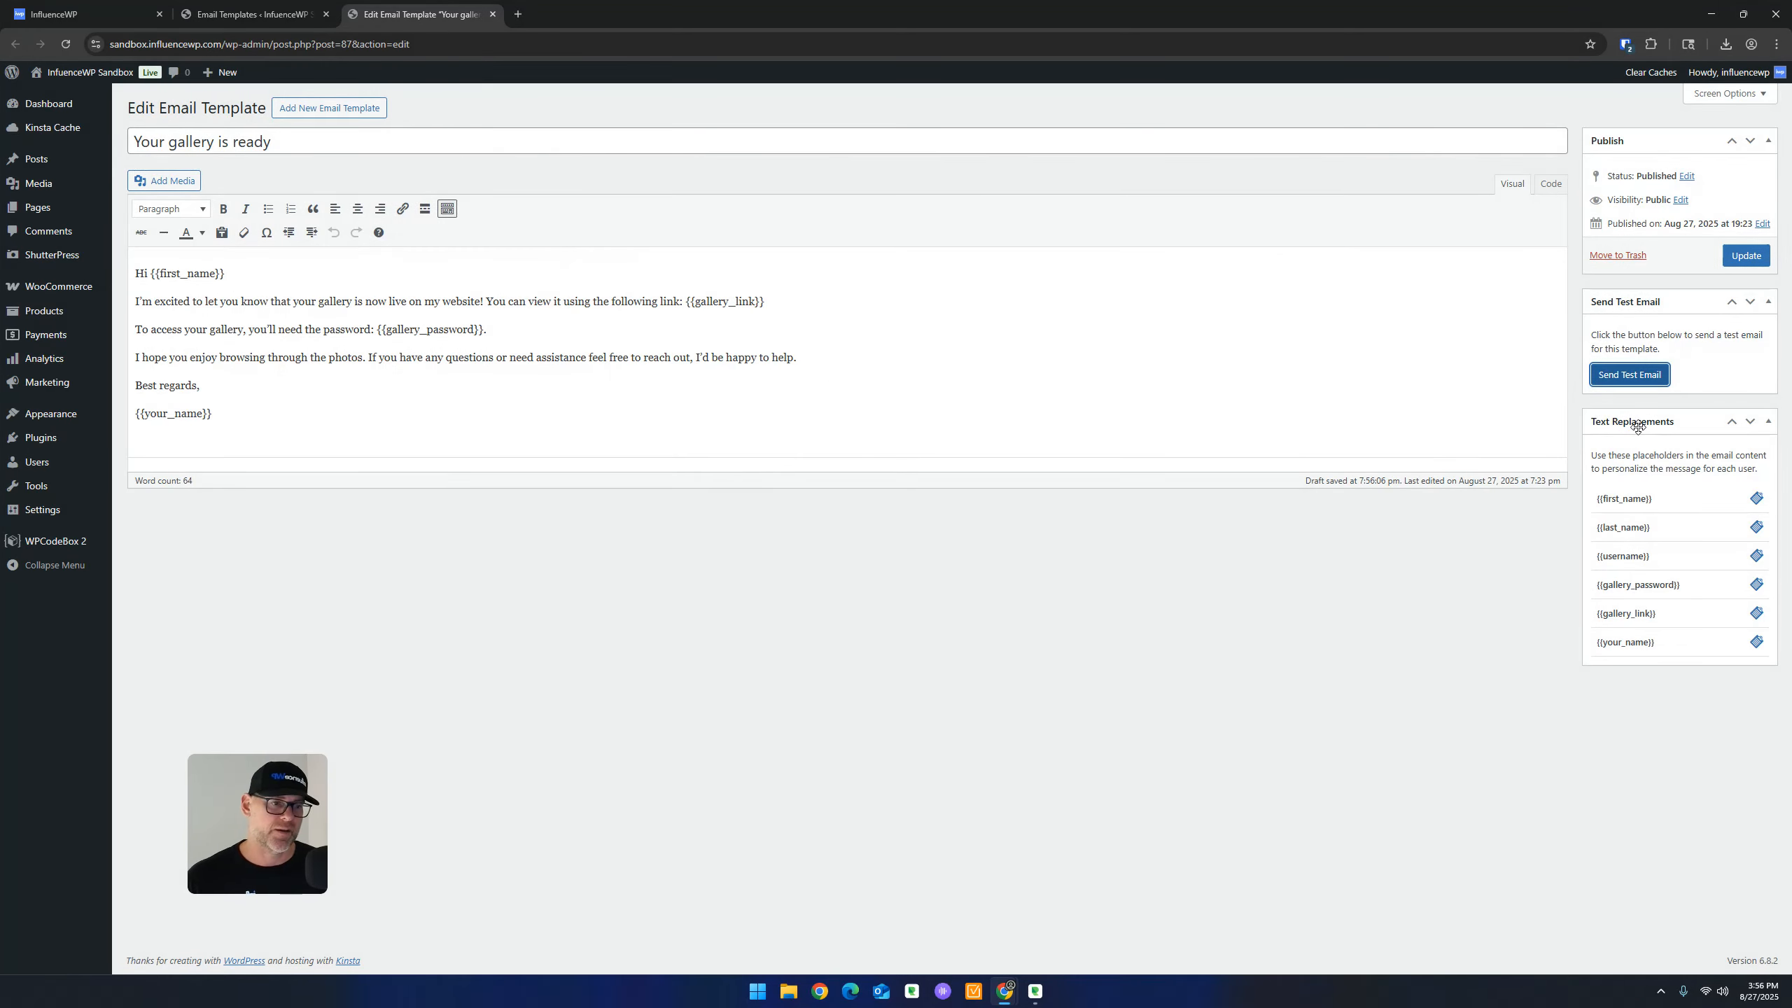
click(1637, 426)
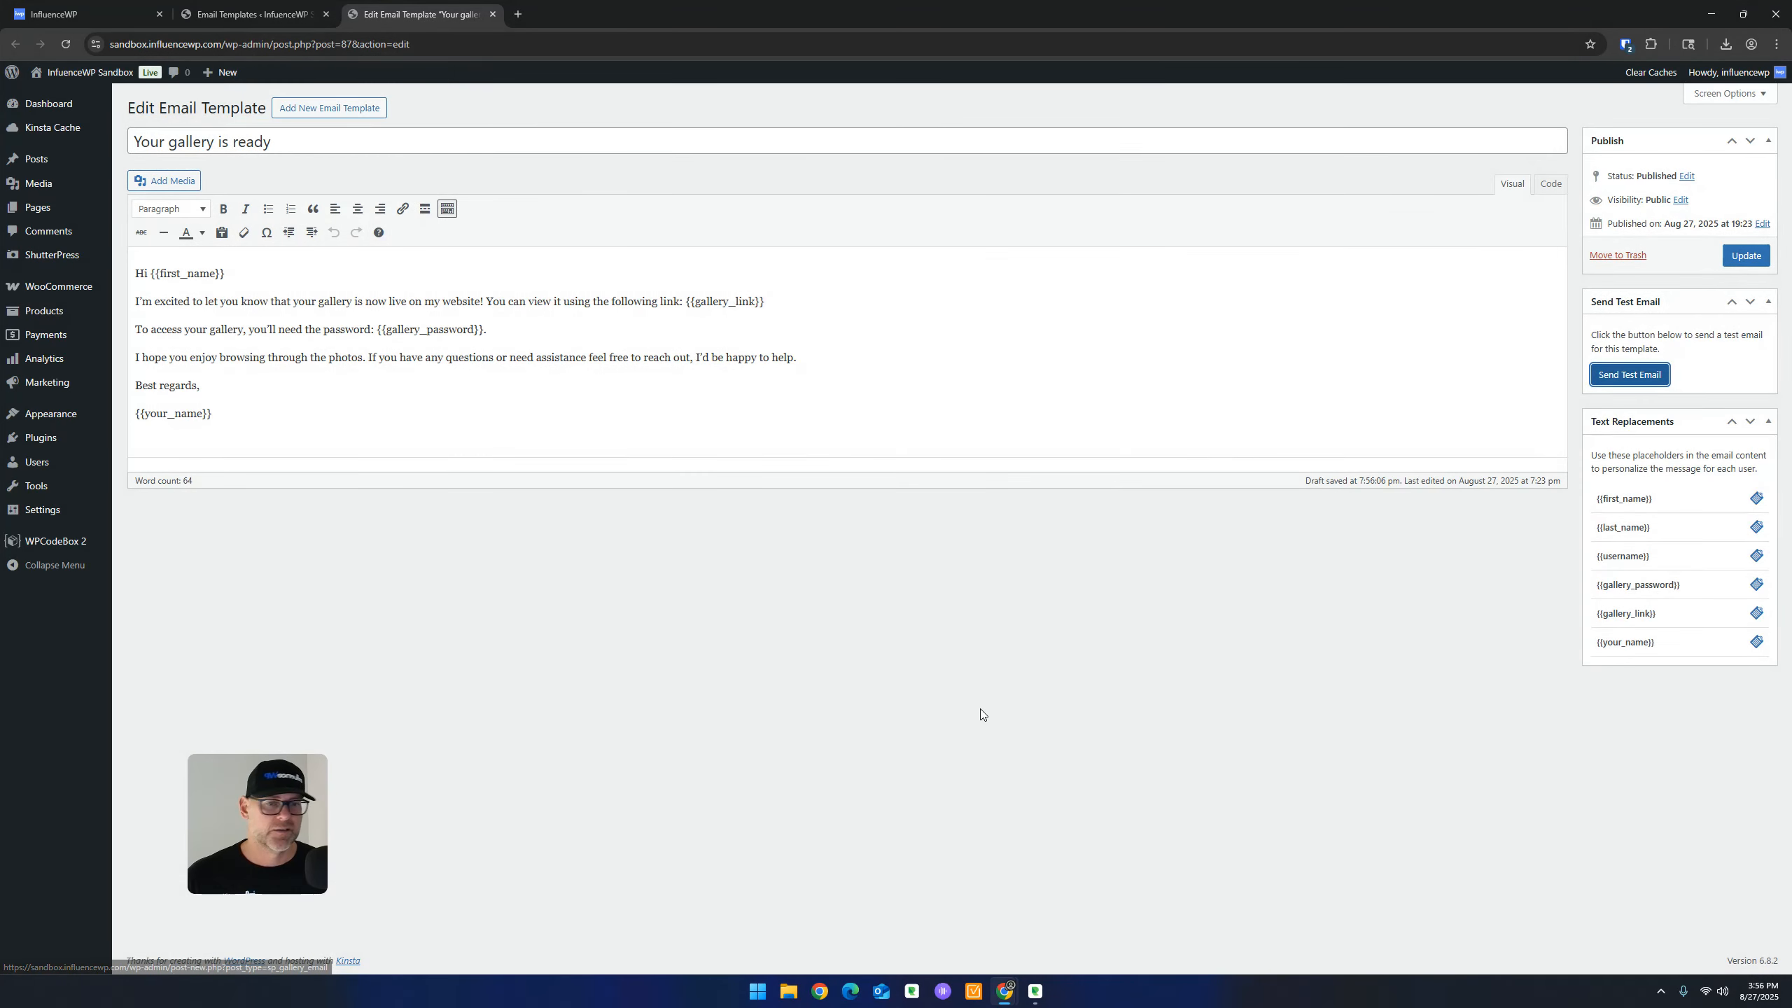
click(956, 649)
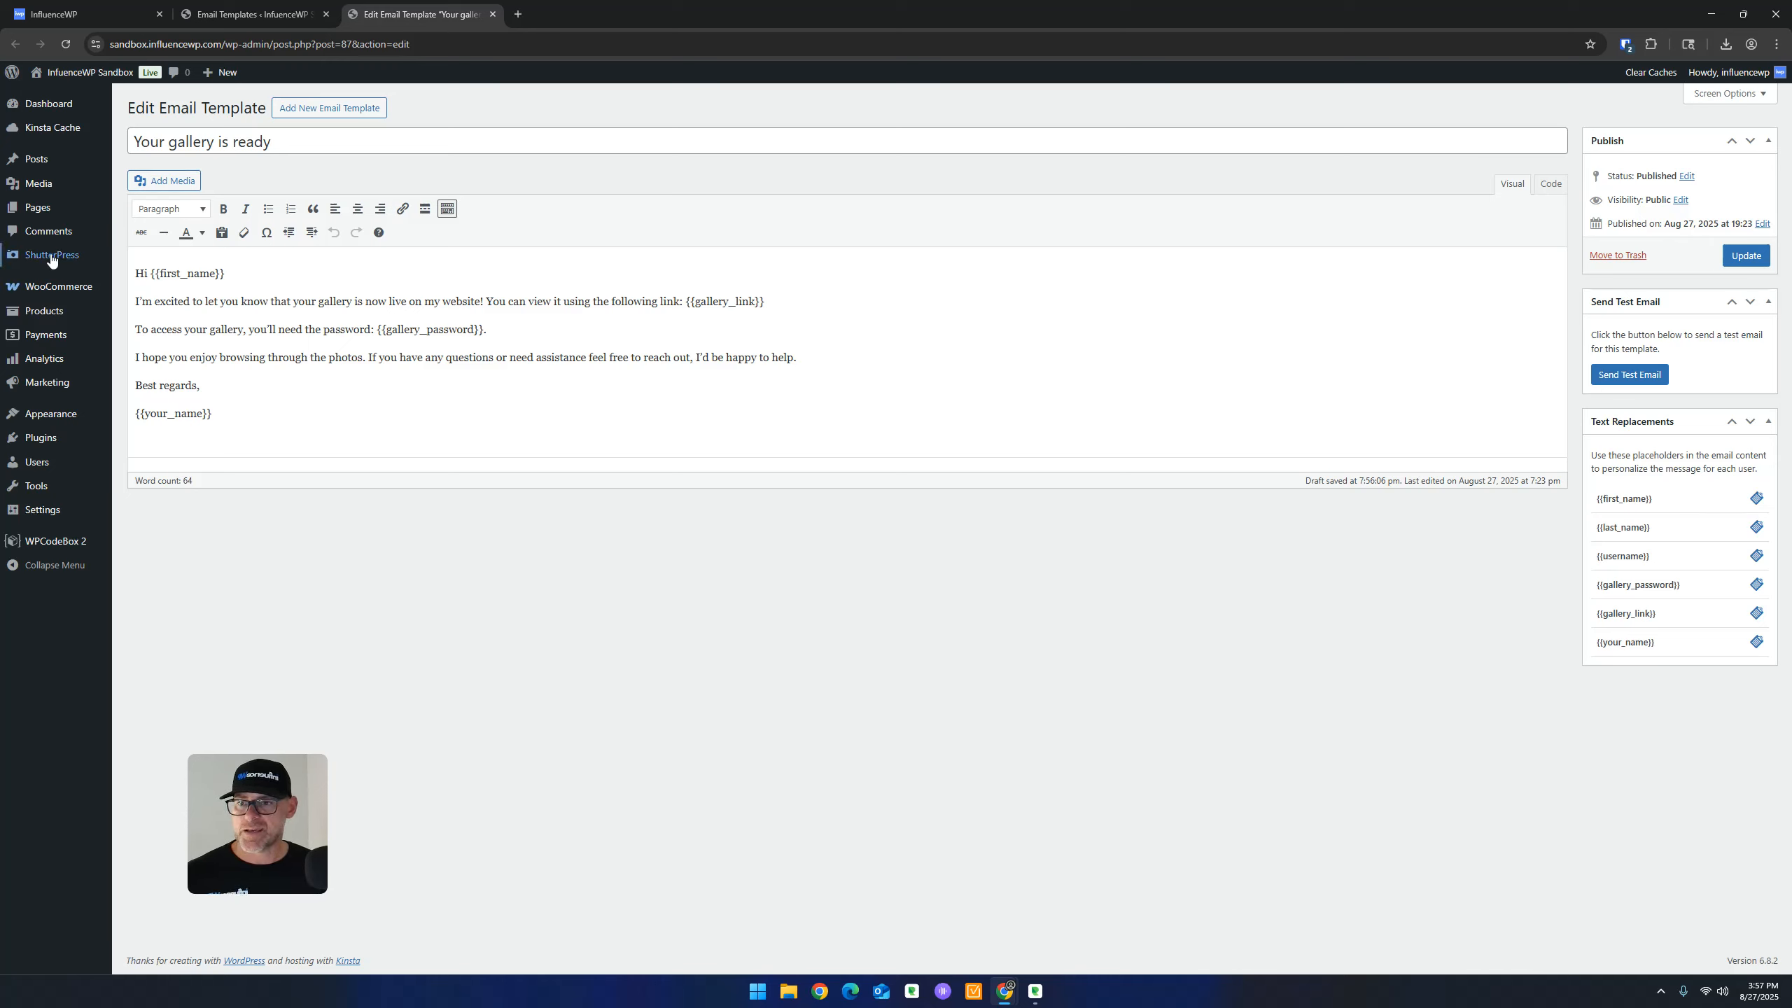
From the PDF Templates list, open the Licence Agreement editor in a new tab
mouse_move(57, 255)
click(157, 316)
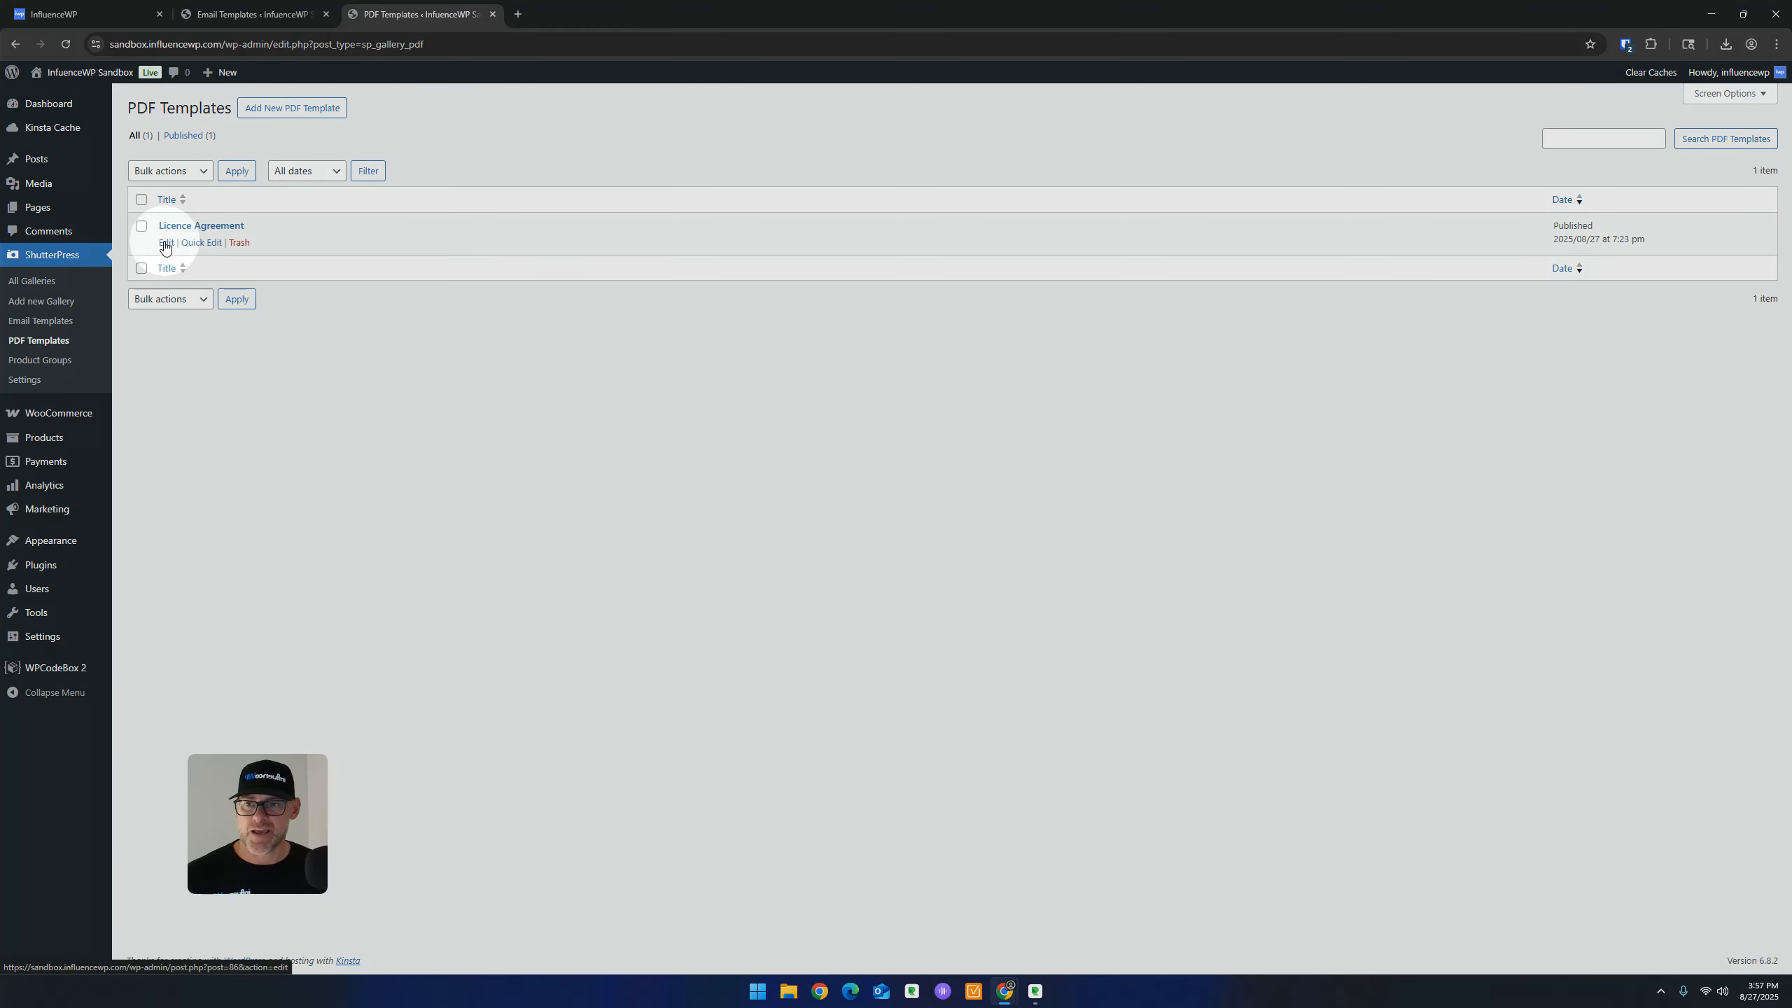
right_click(165, 242)
click(244, 259)
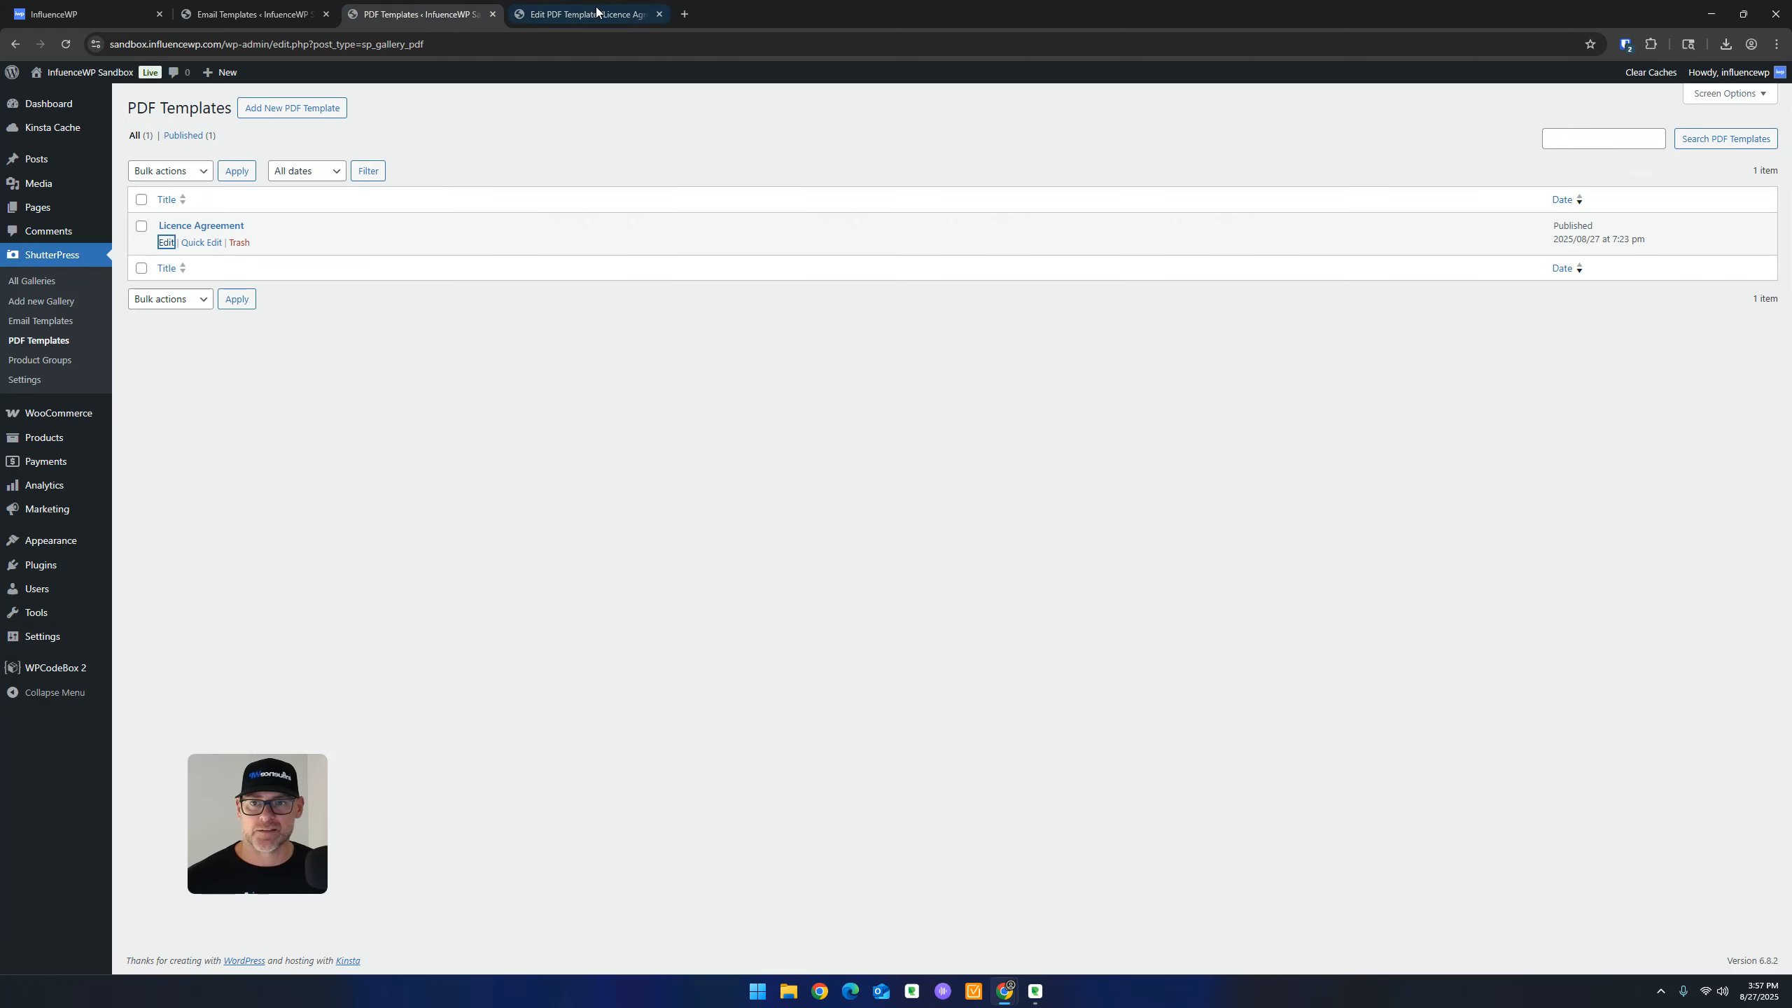
click(596, 12)
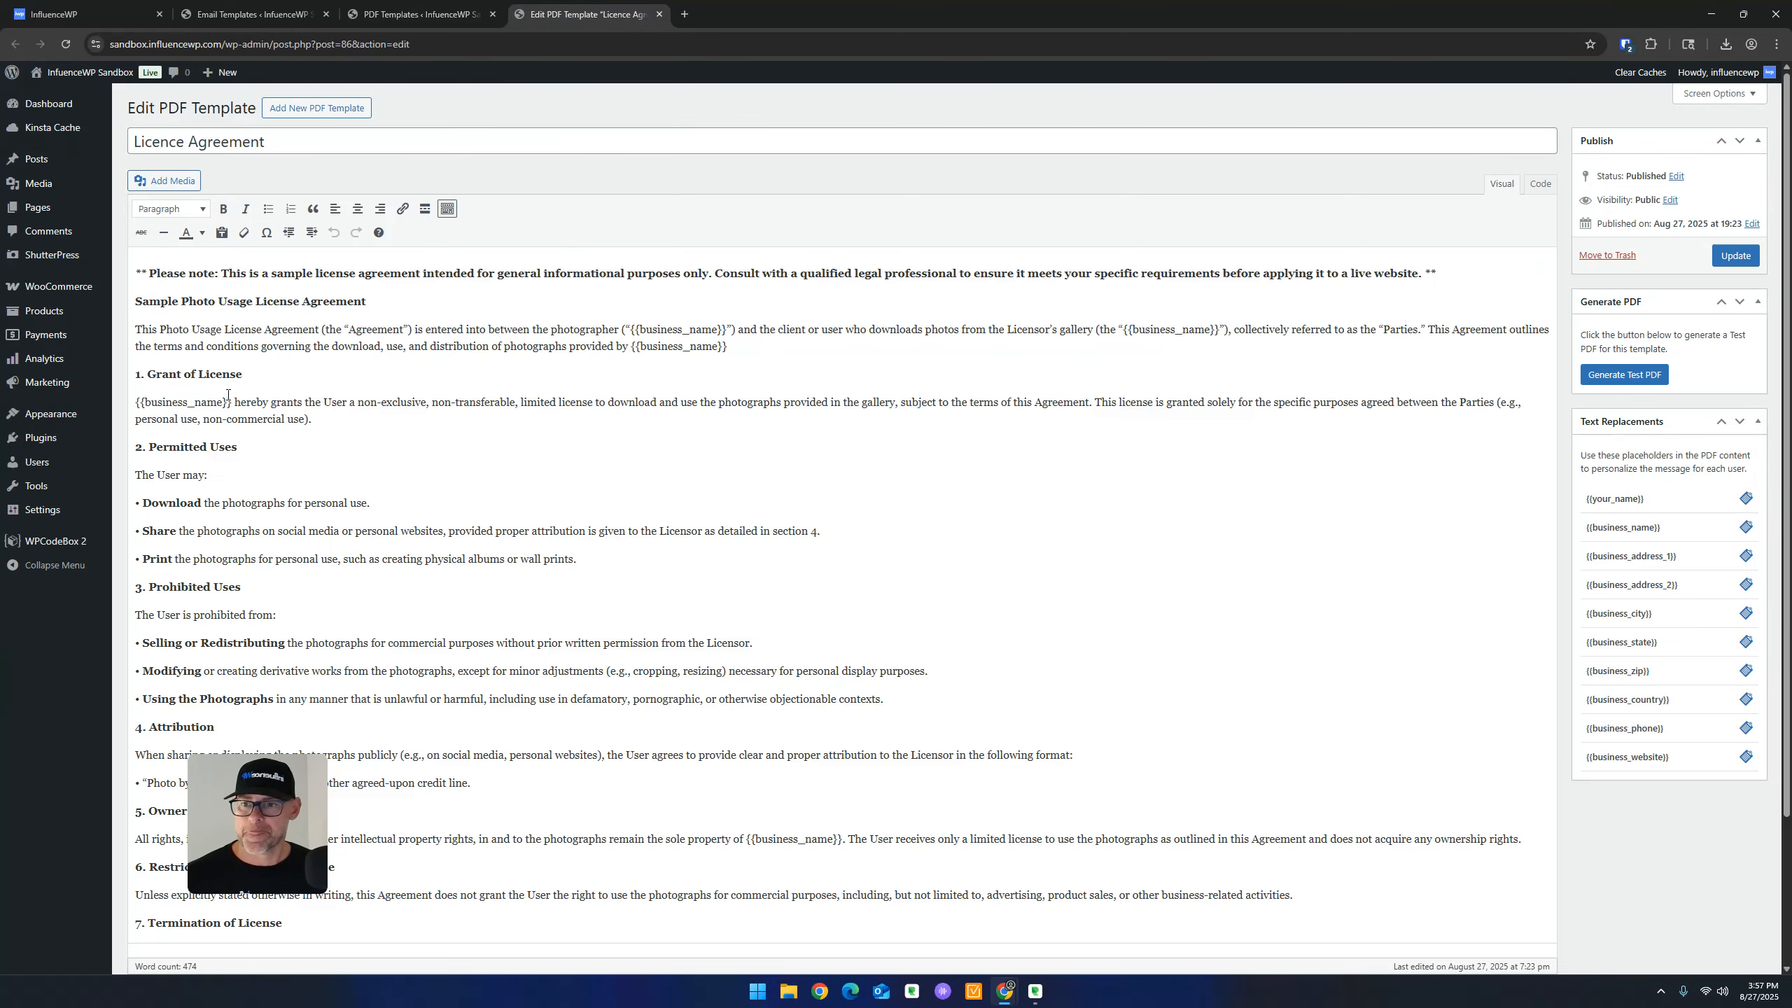
Try copying a Text Replacements placeholder into the agreement heading, then remove it
scroll(331, 449, down, 3)
scroll(331, 449, down, 2)
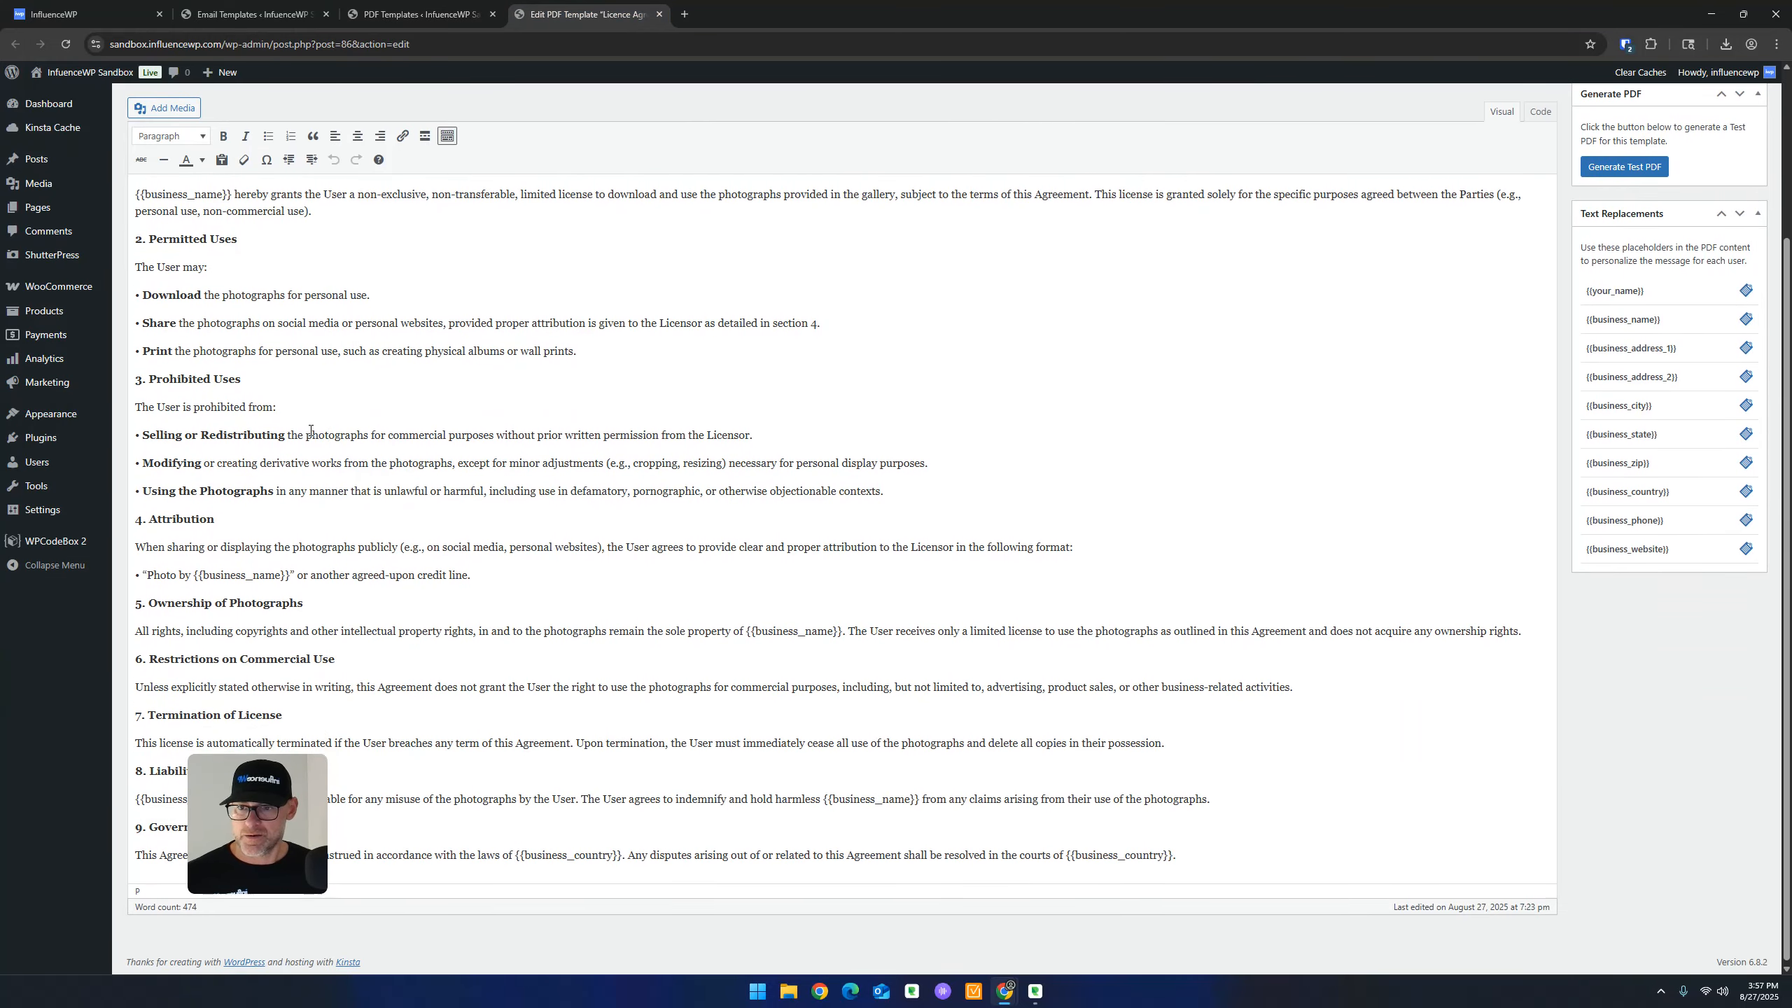
scroll(748, 430, up, 3)
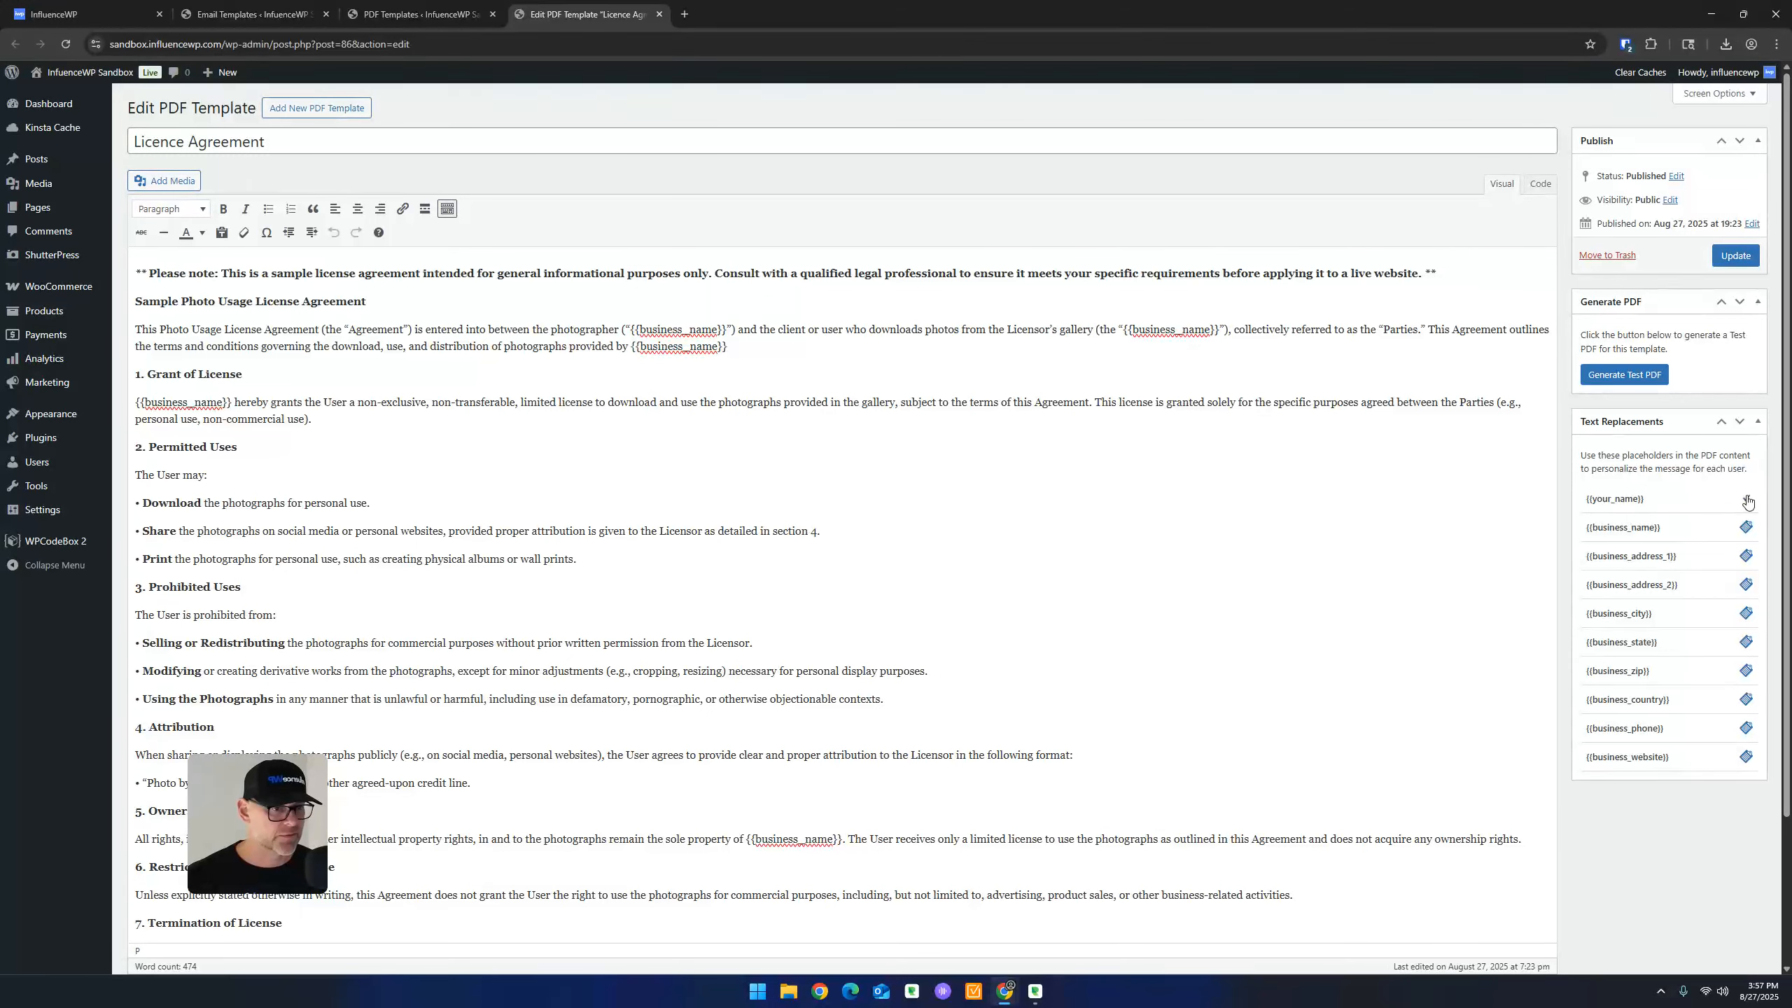
click(1747, 500)
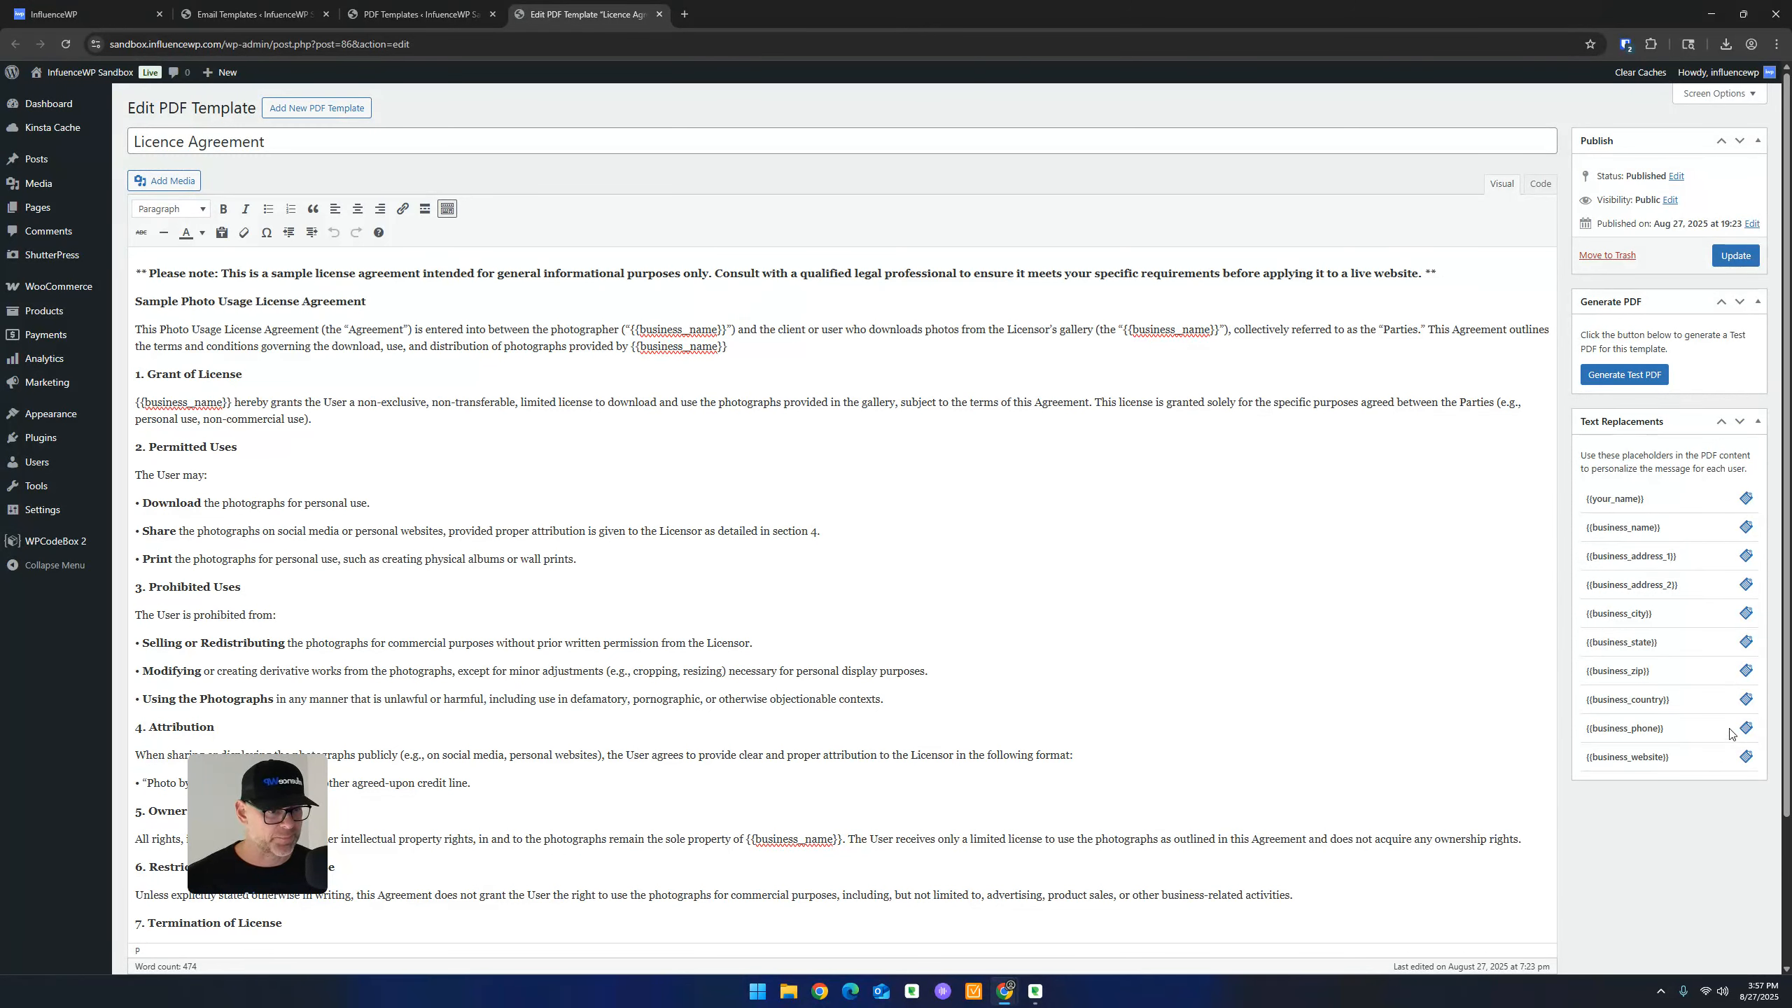
click(400, 302)
key(ctrl+v)
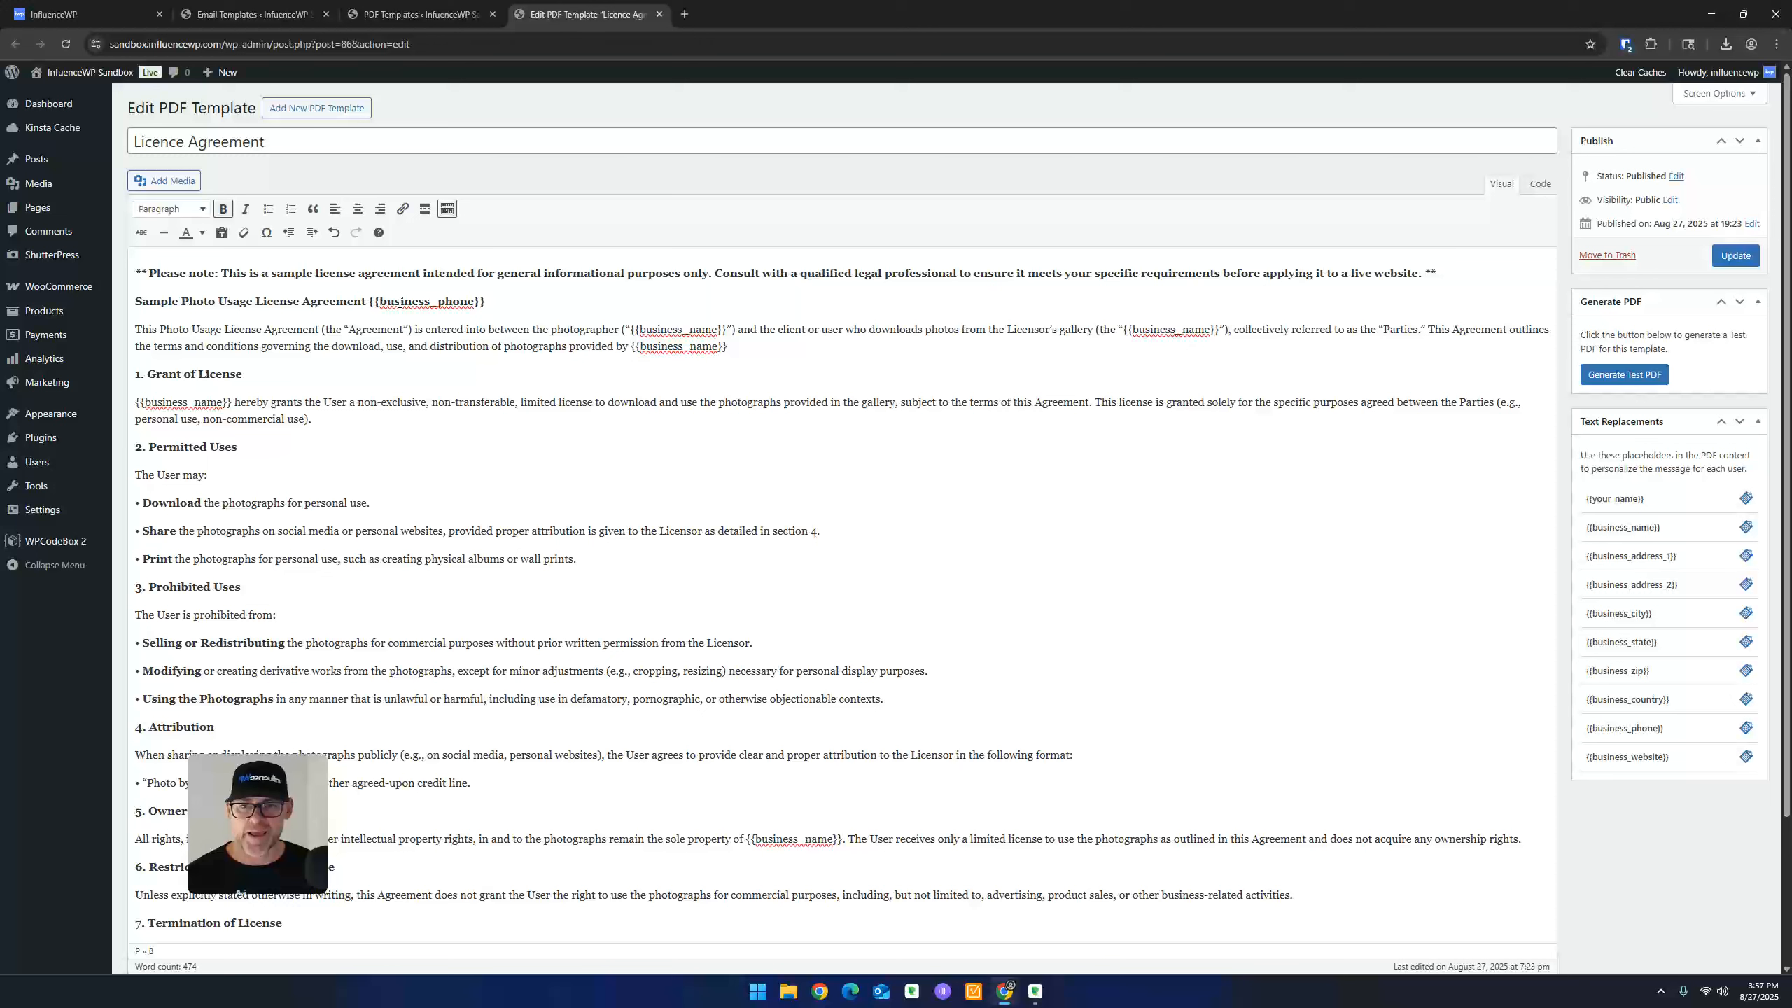
key(BackSpace)
key(BackSpace)
key(BackSpace)
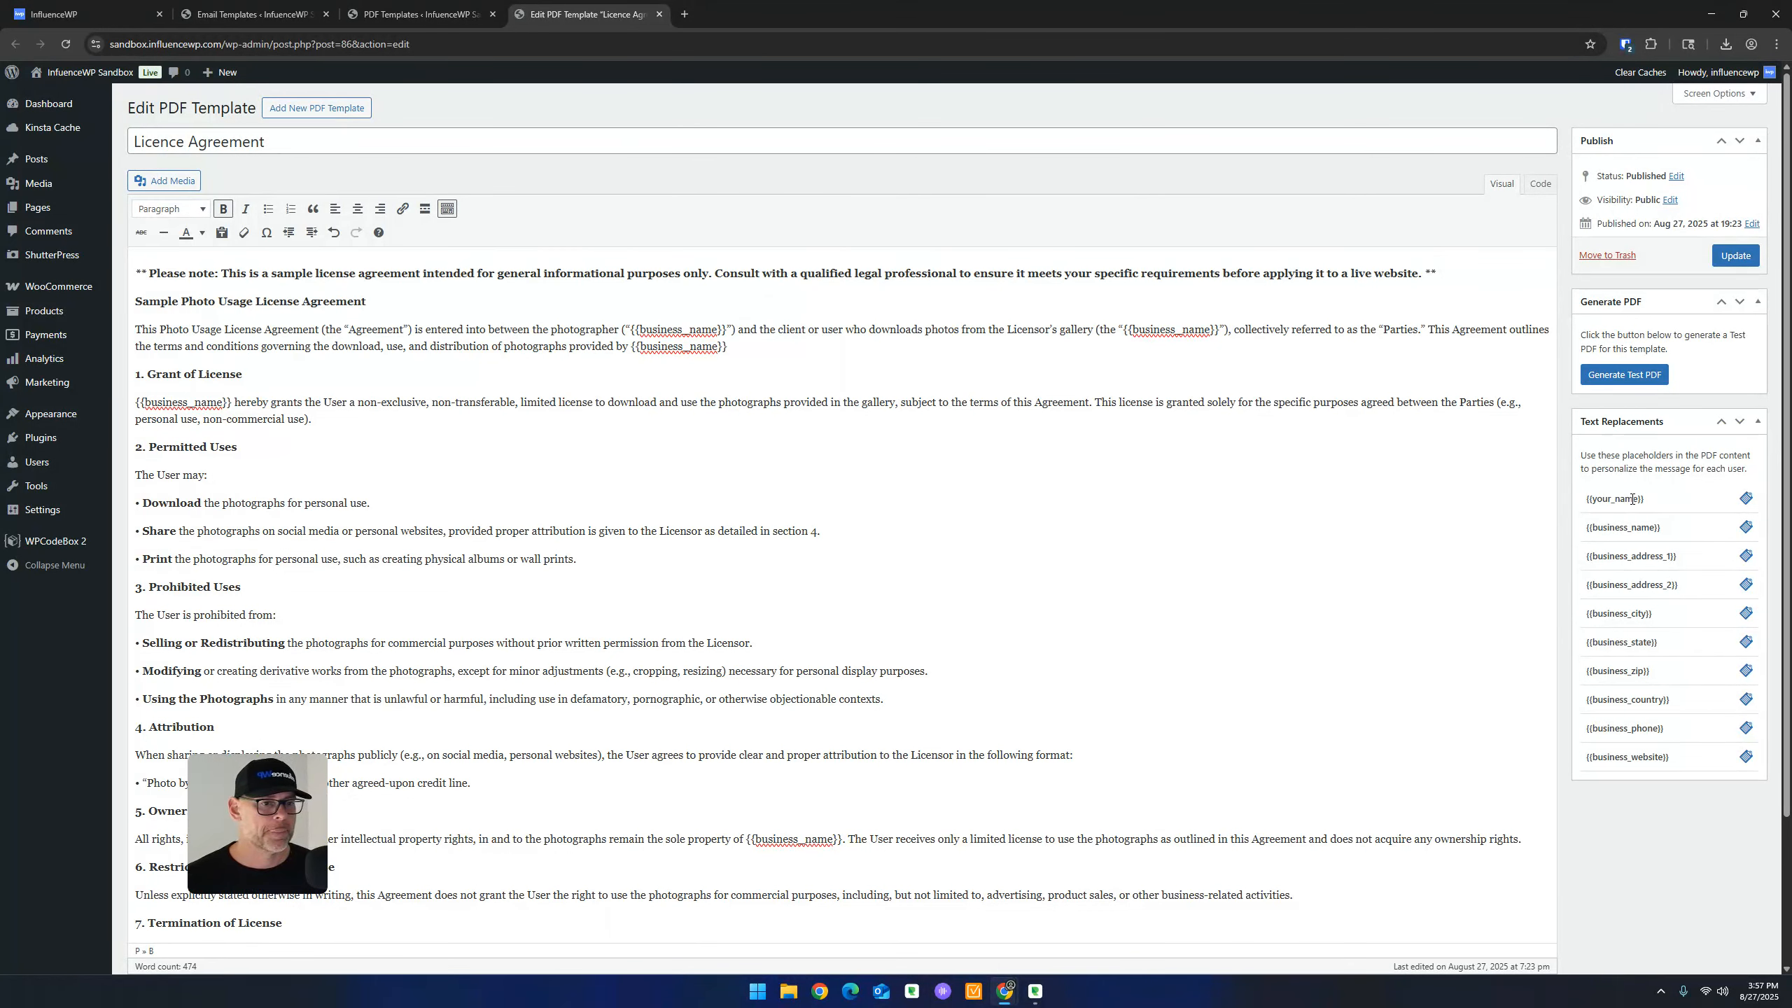
drag(1645, 502, 1584, 503)
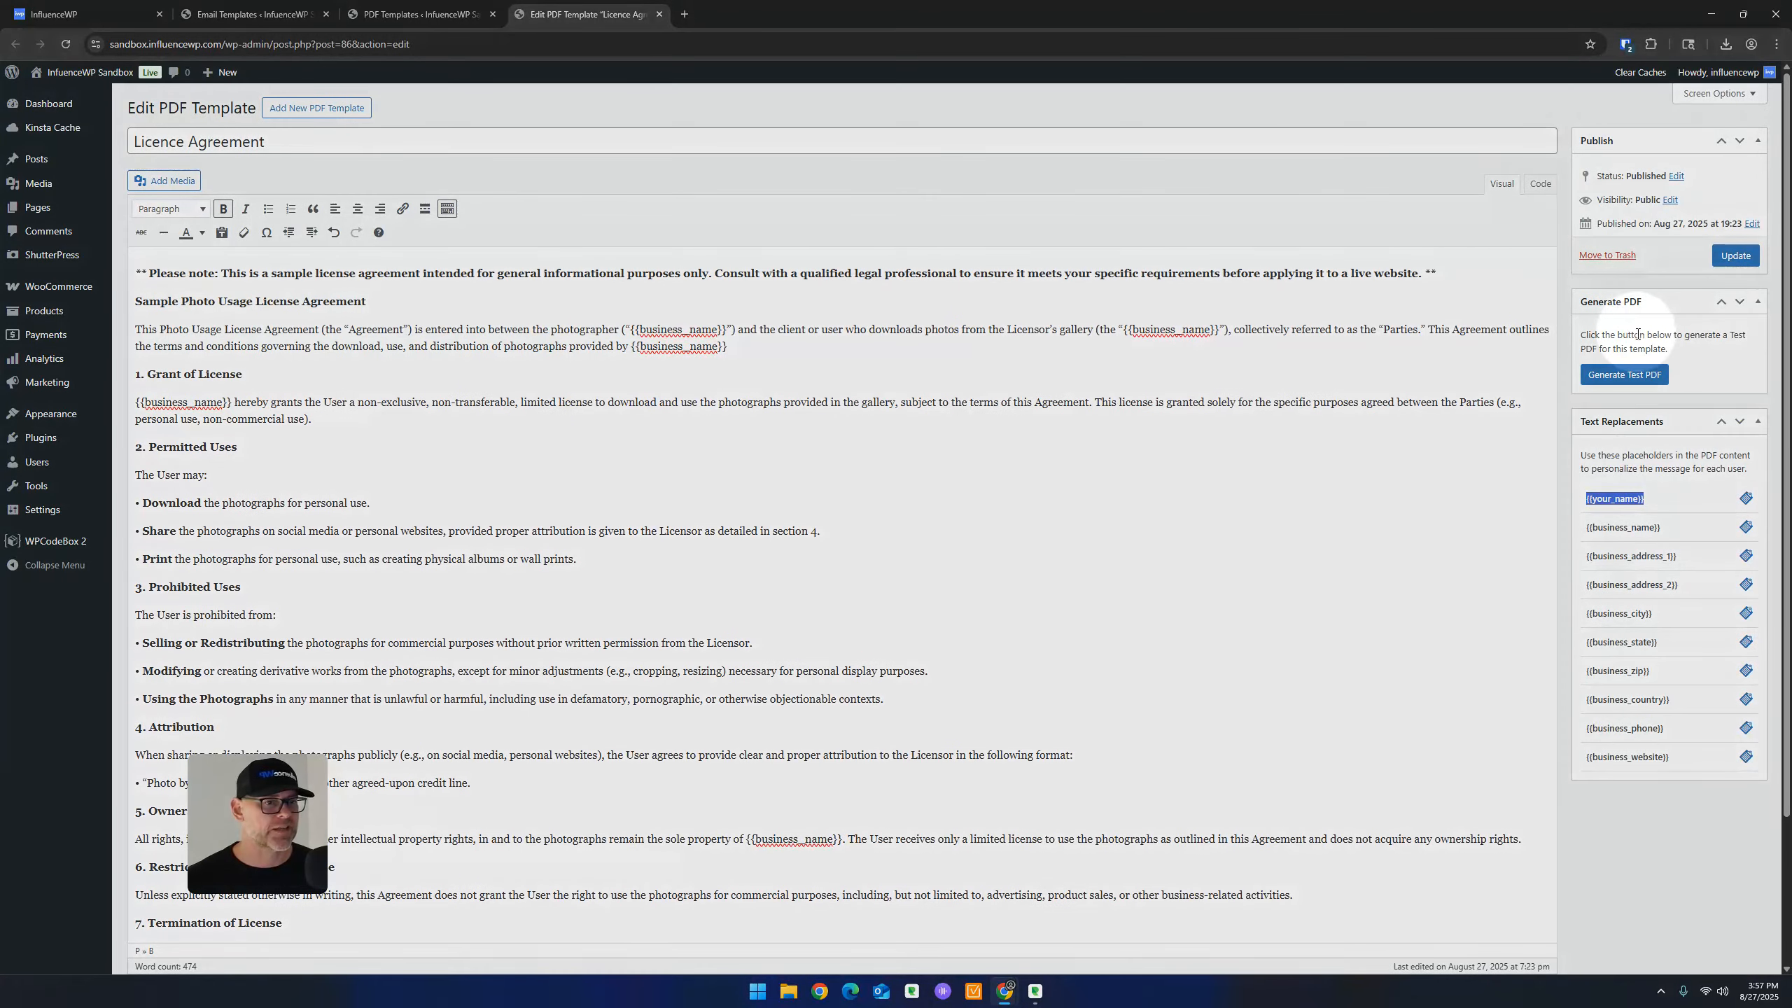
Generate and review a Licence Agreement test PDF, then close both the PDF and editor tabs
click(1644, 379)
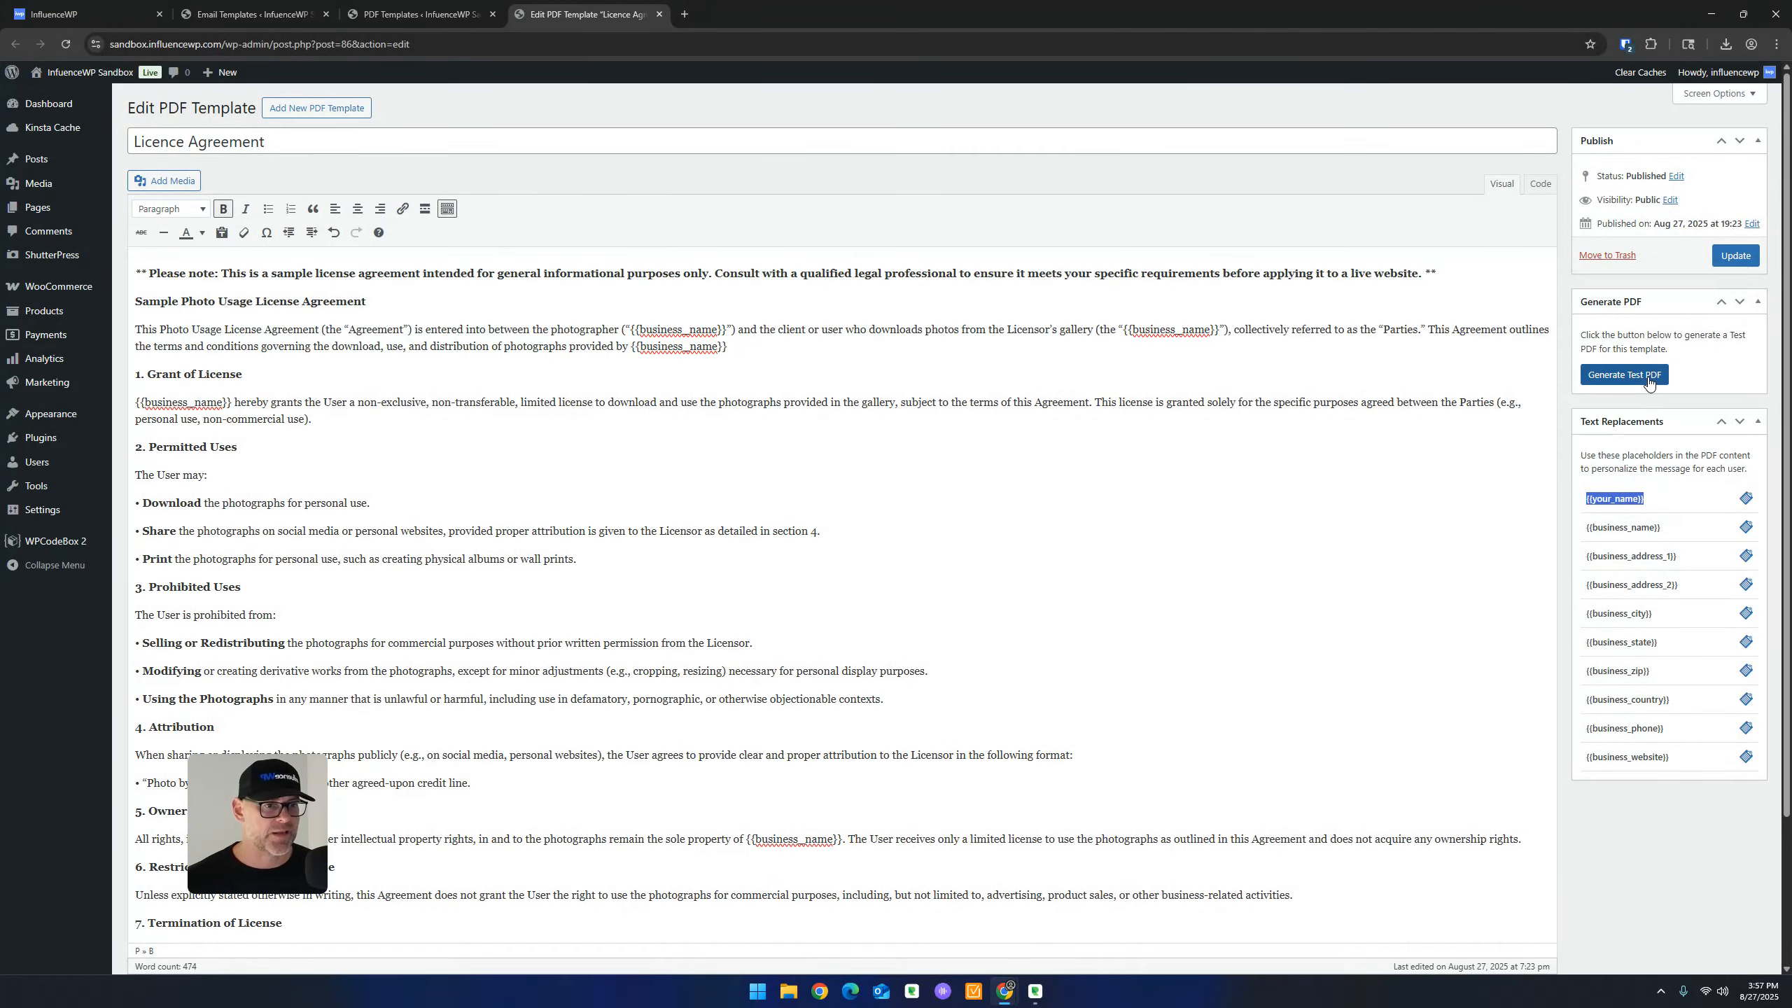
click(1648, 381)
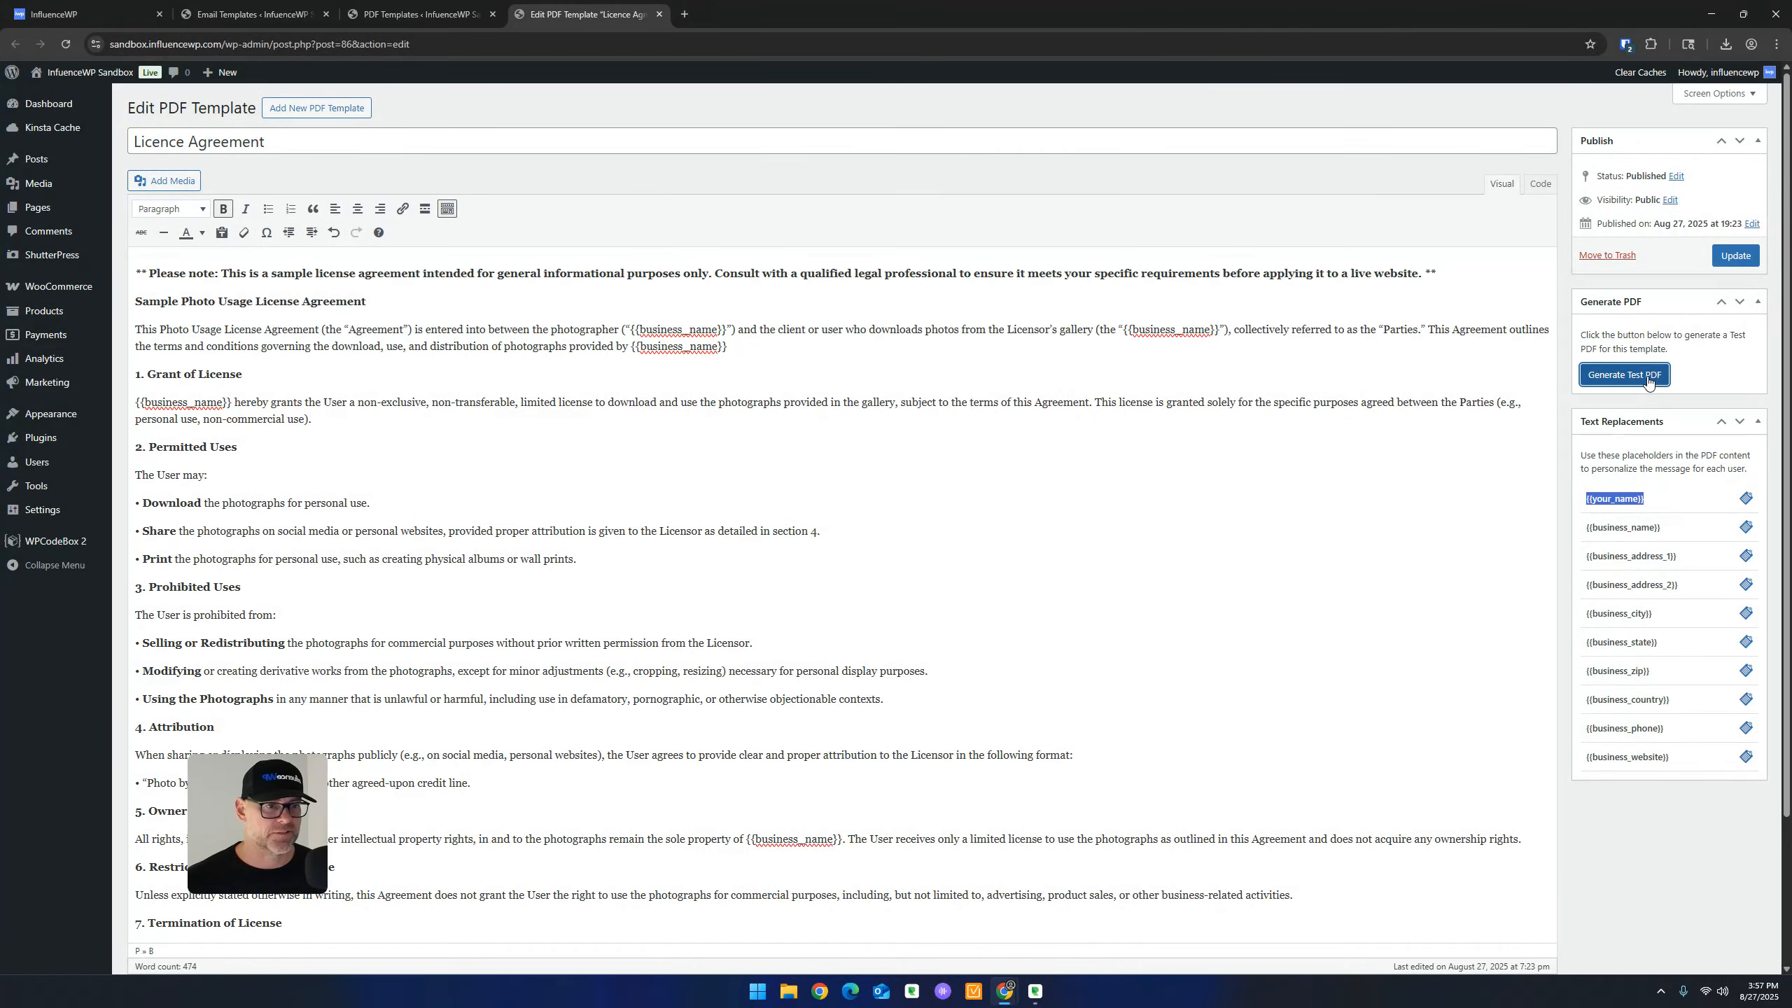
scroll(1058, 356, down, 1)
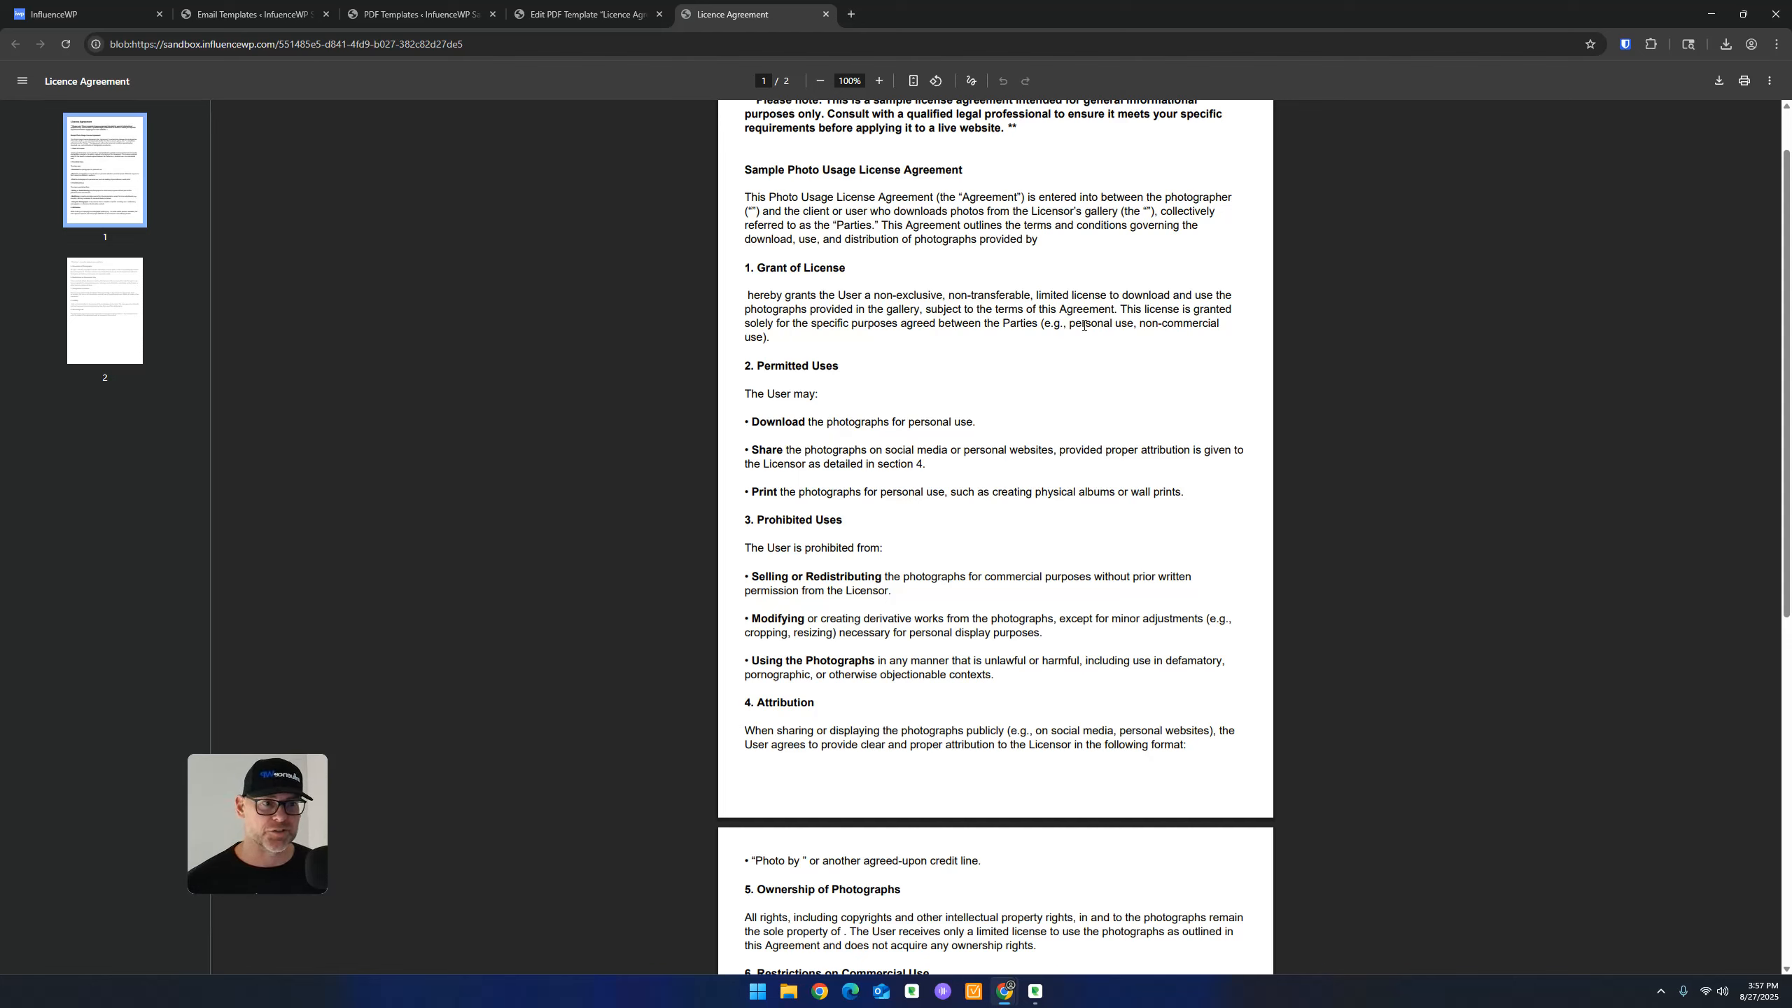
scroll(972, 422, down, 7)
scroll(961, 360, up, 8)
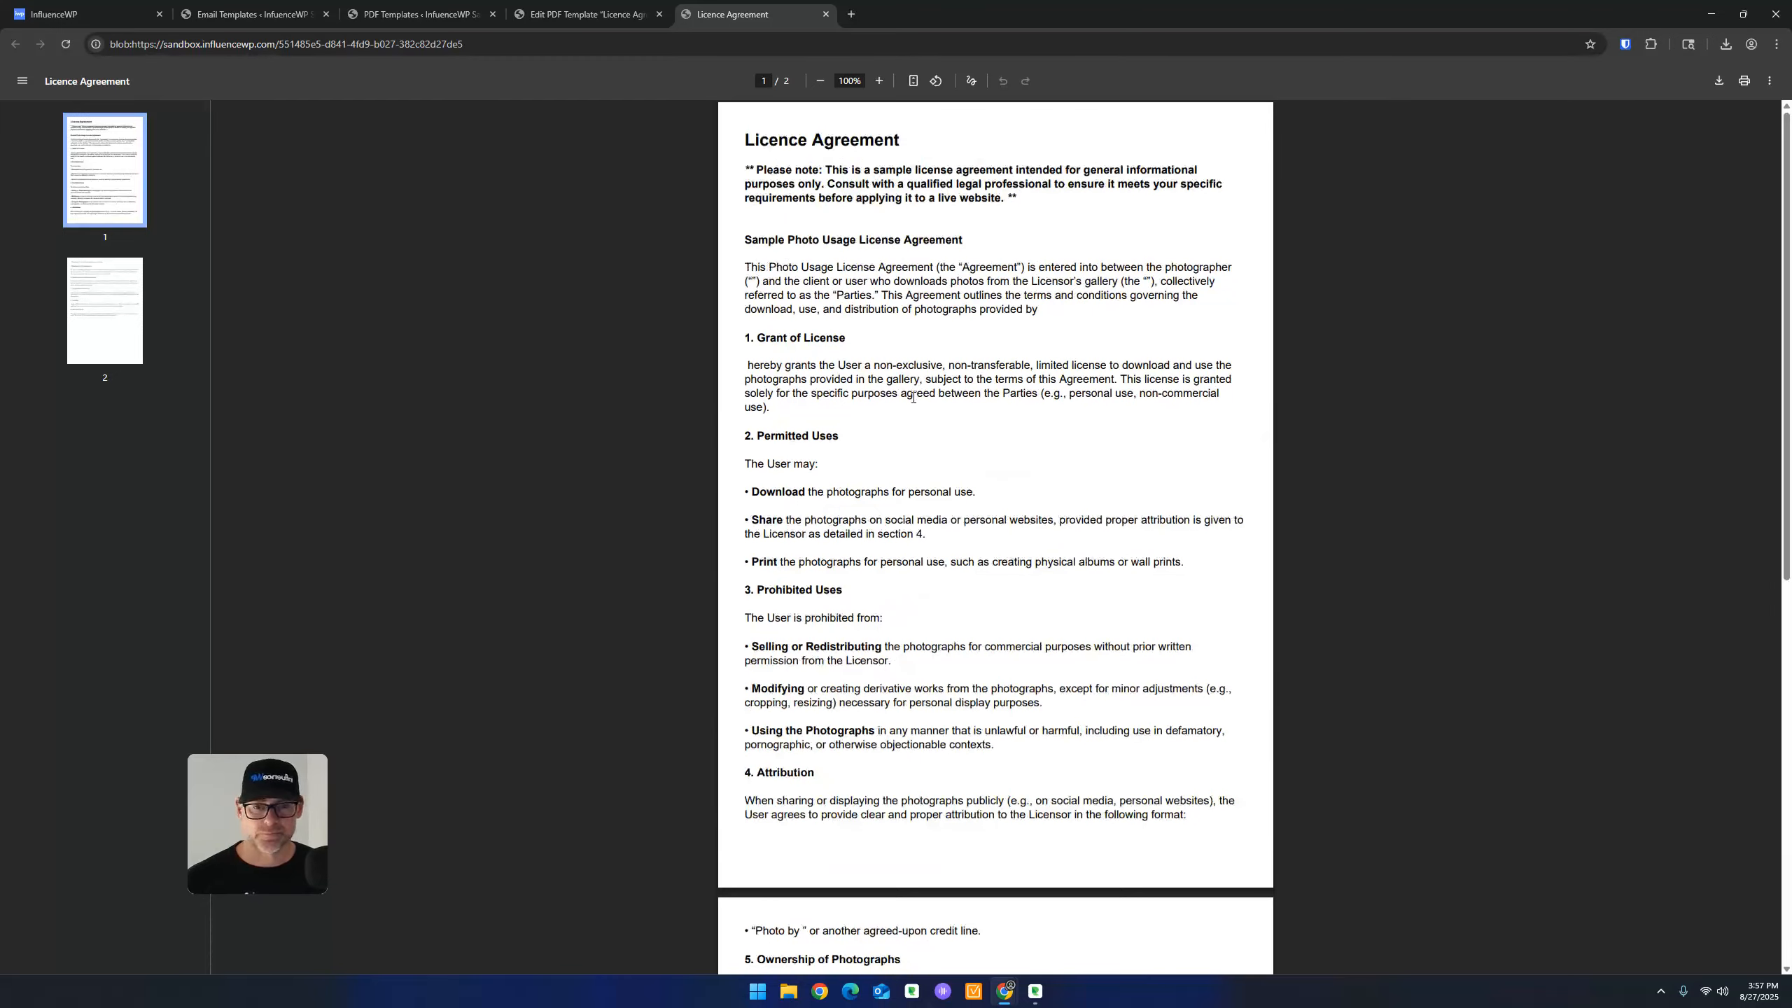
scroll(887, 383, down, 7)
scroll(856, 222, up, 8)
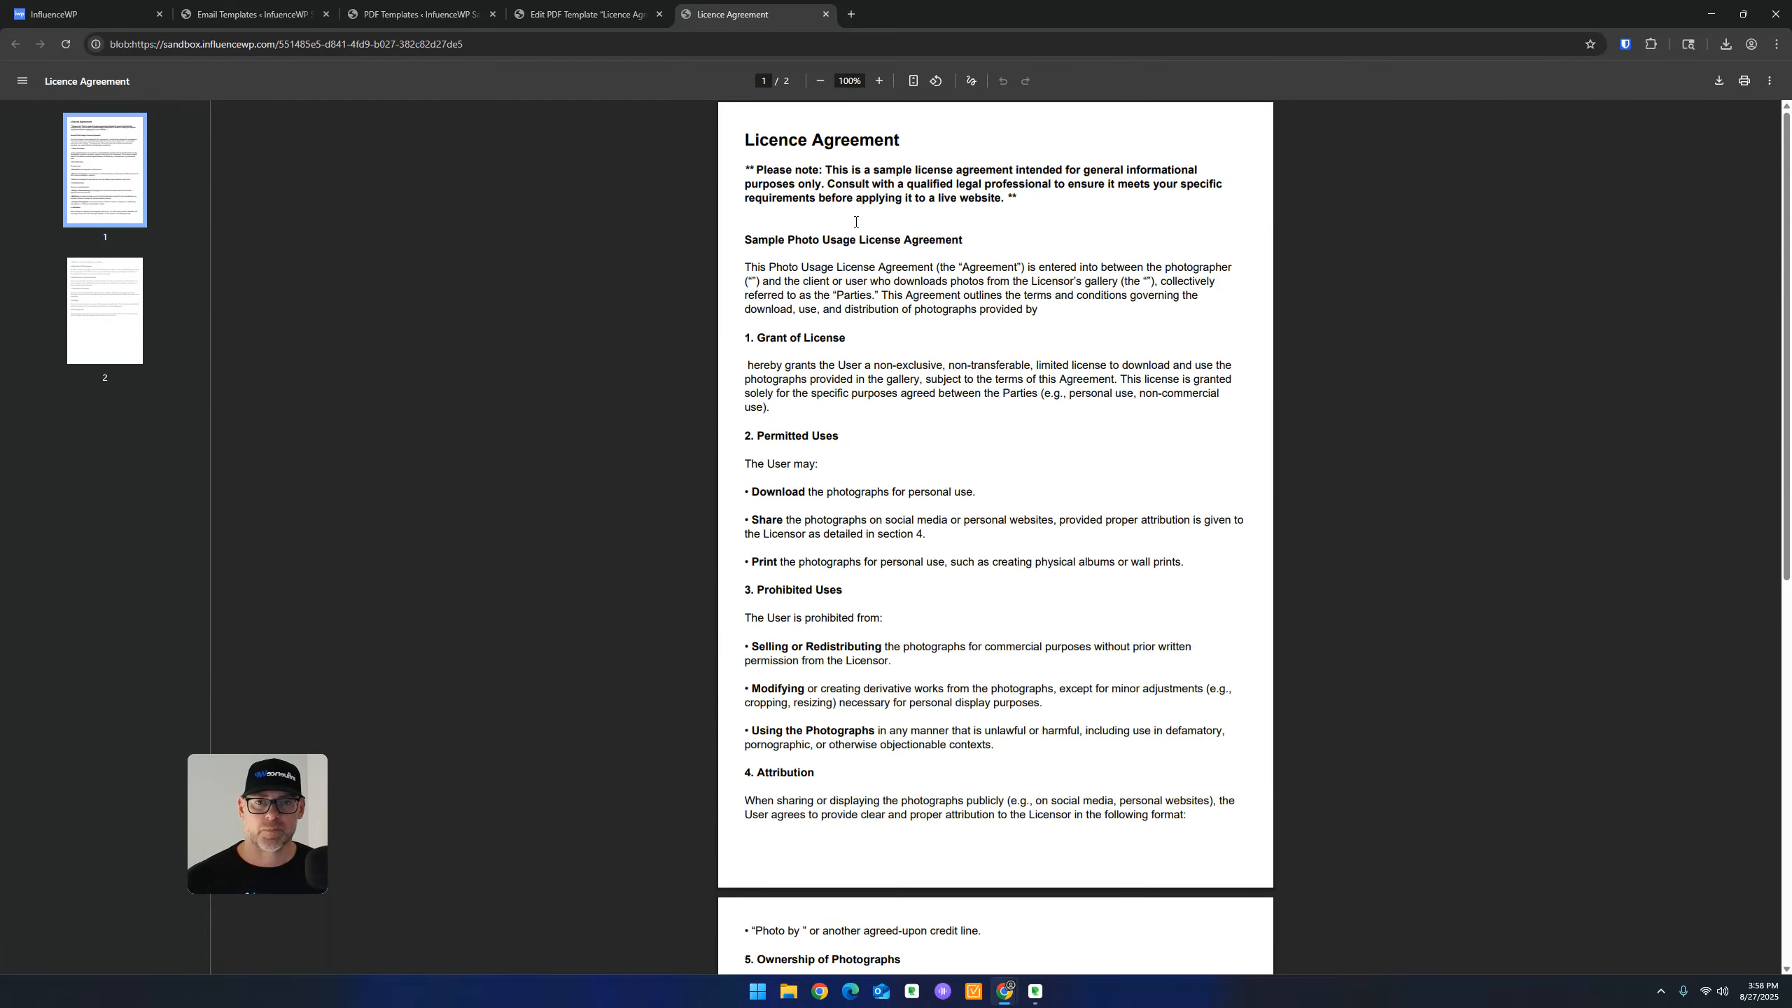
click(826, 14)
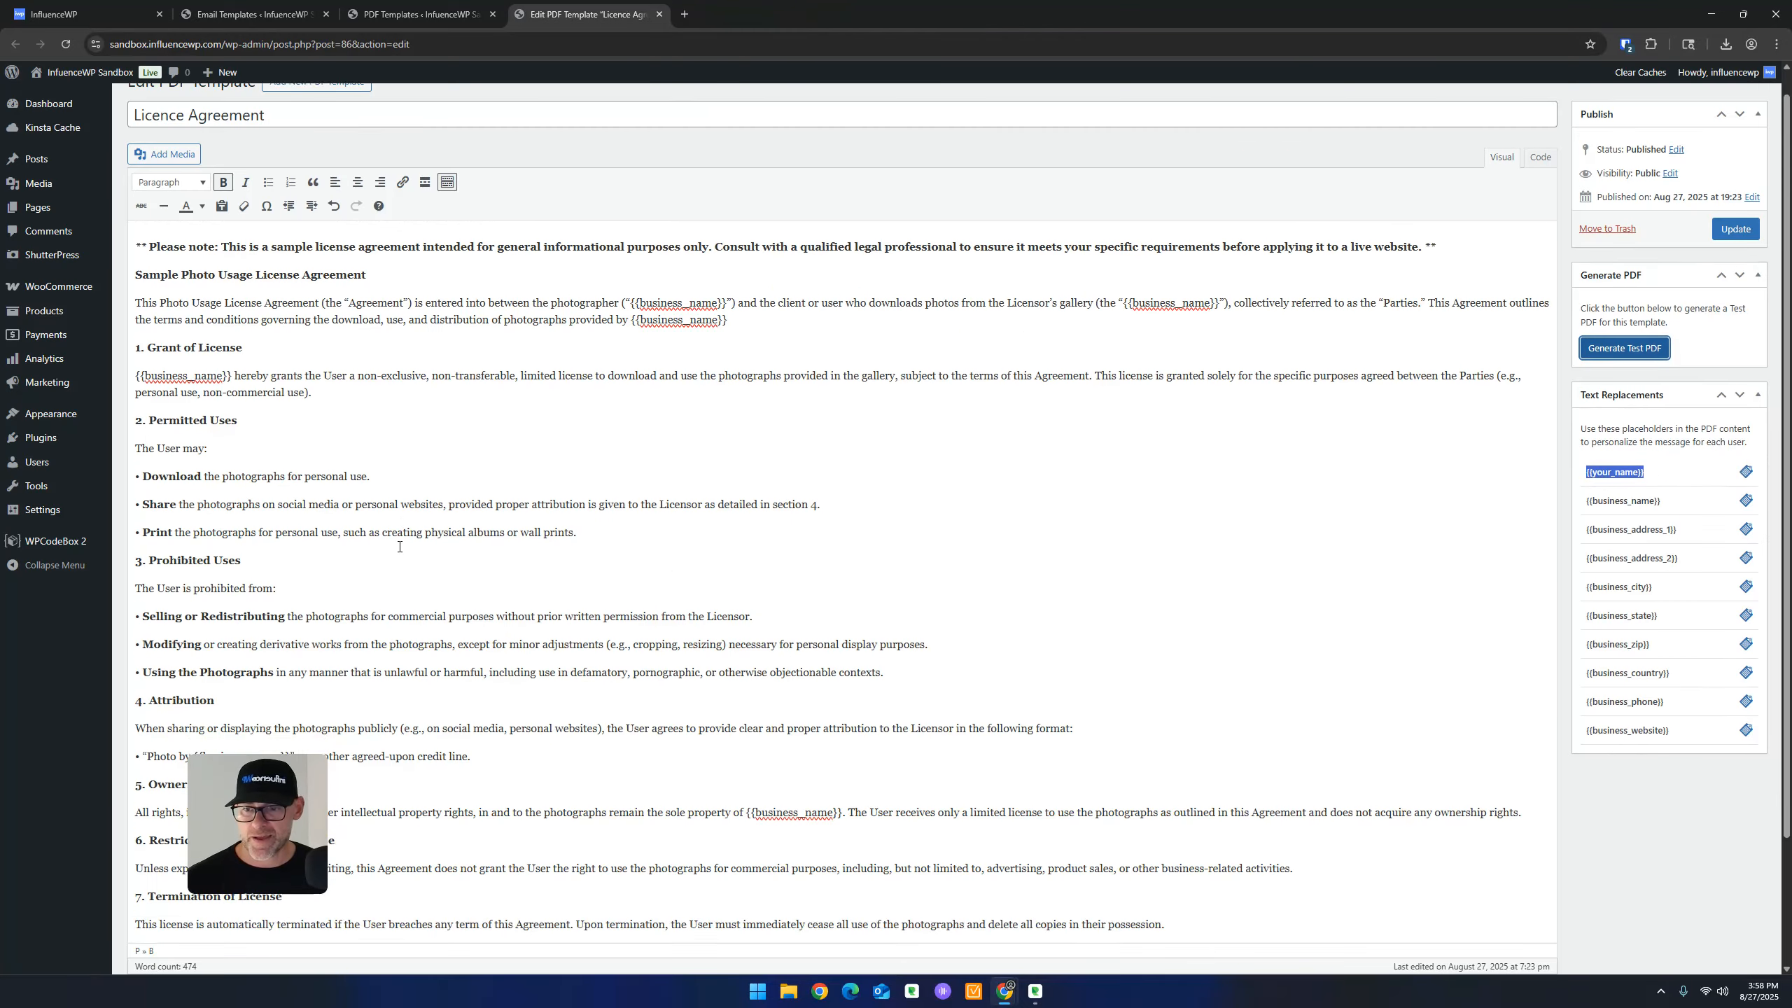
click(659, 14)
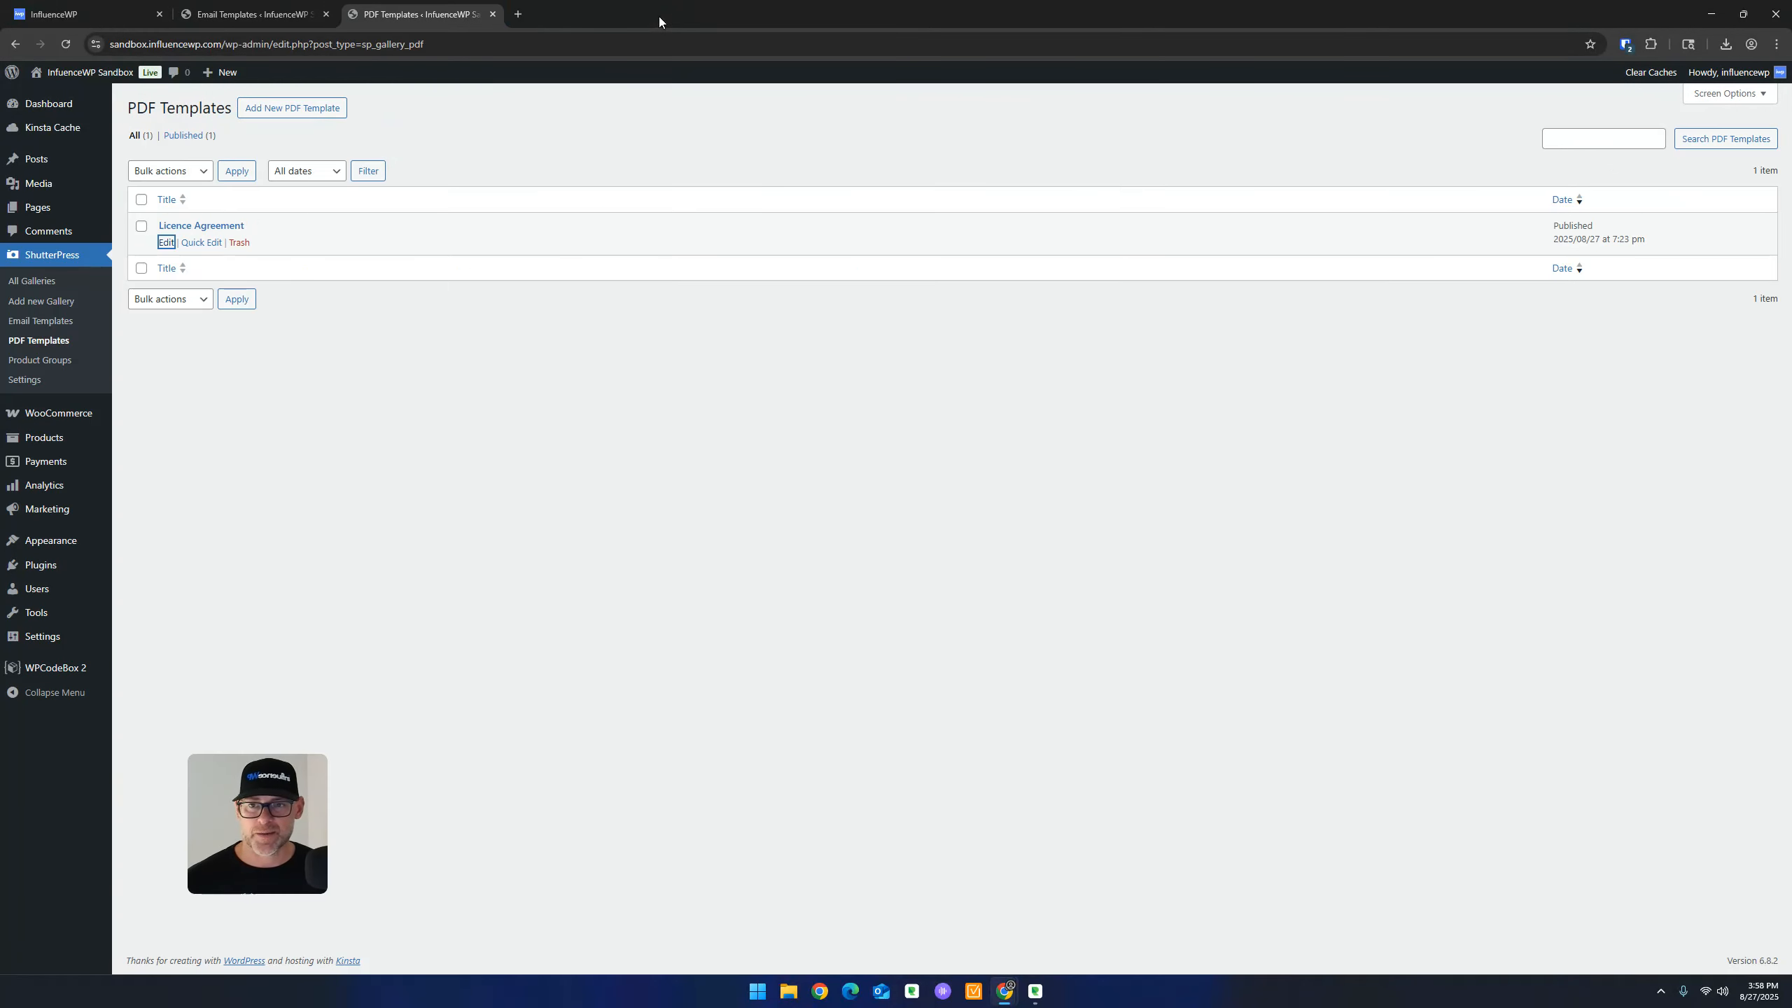
From the Product Groups list, open a new product group form in a new tab
click(40, 360)
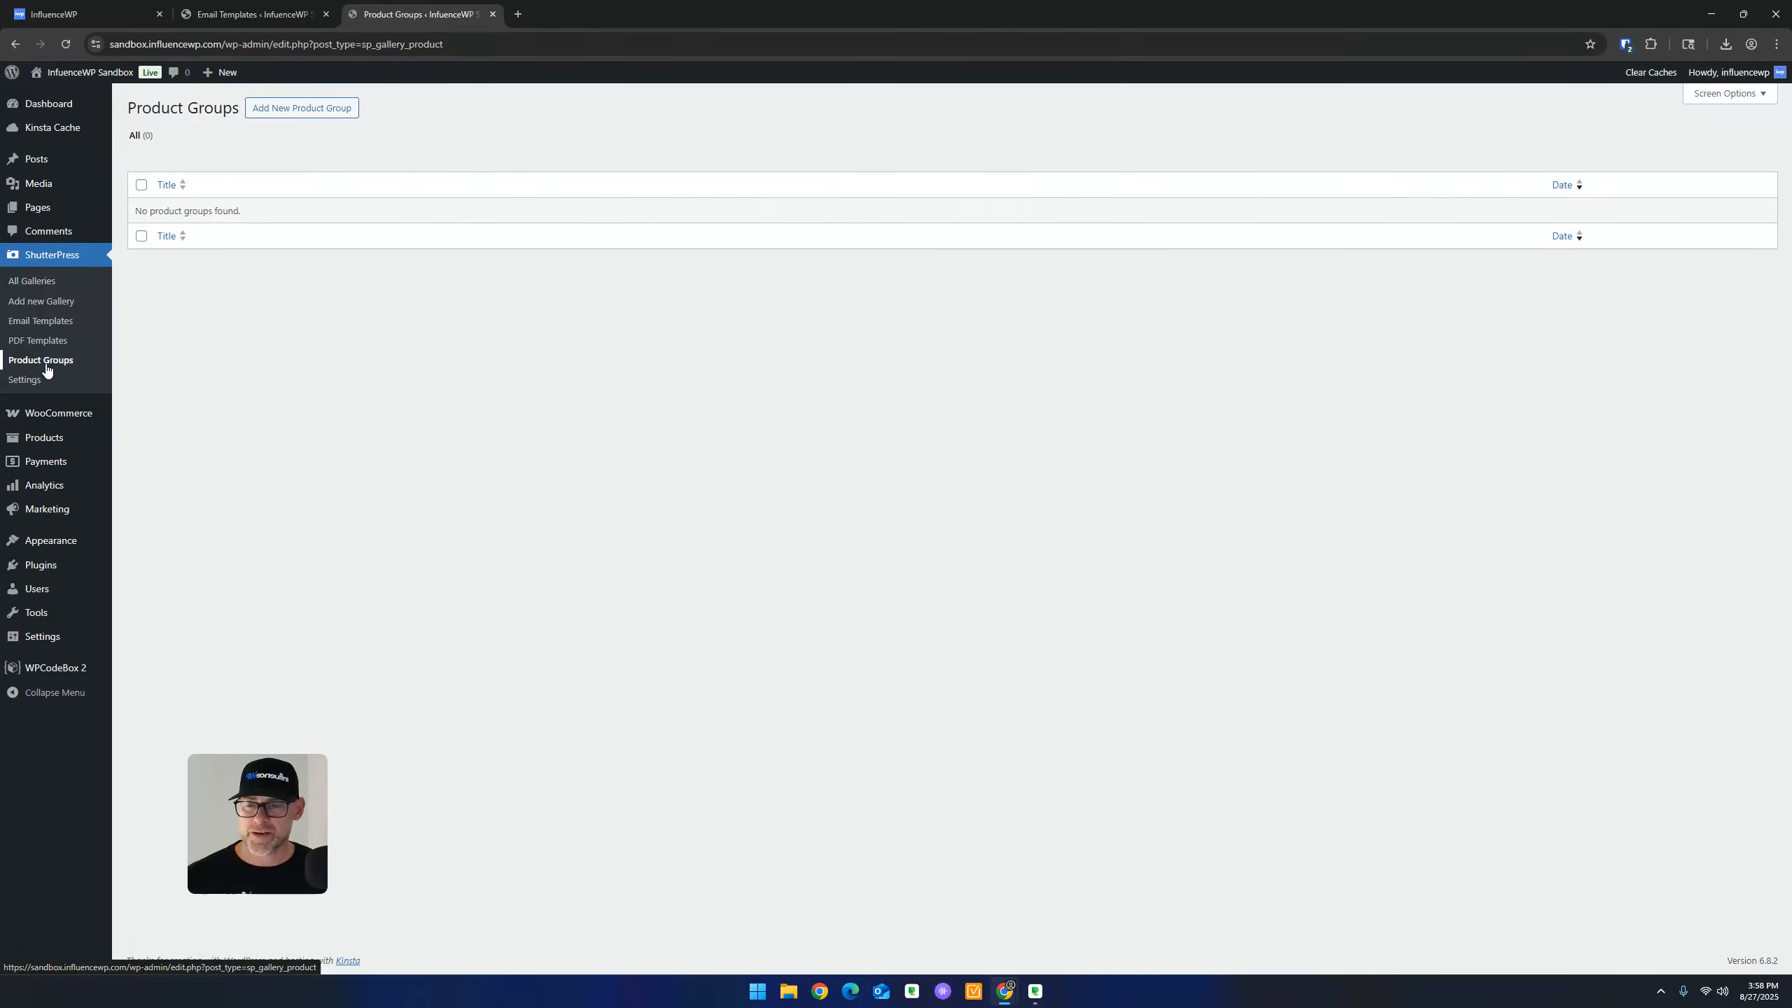
right_click(314, 109)
click(381, 124)
click(564, 14)
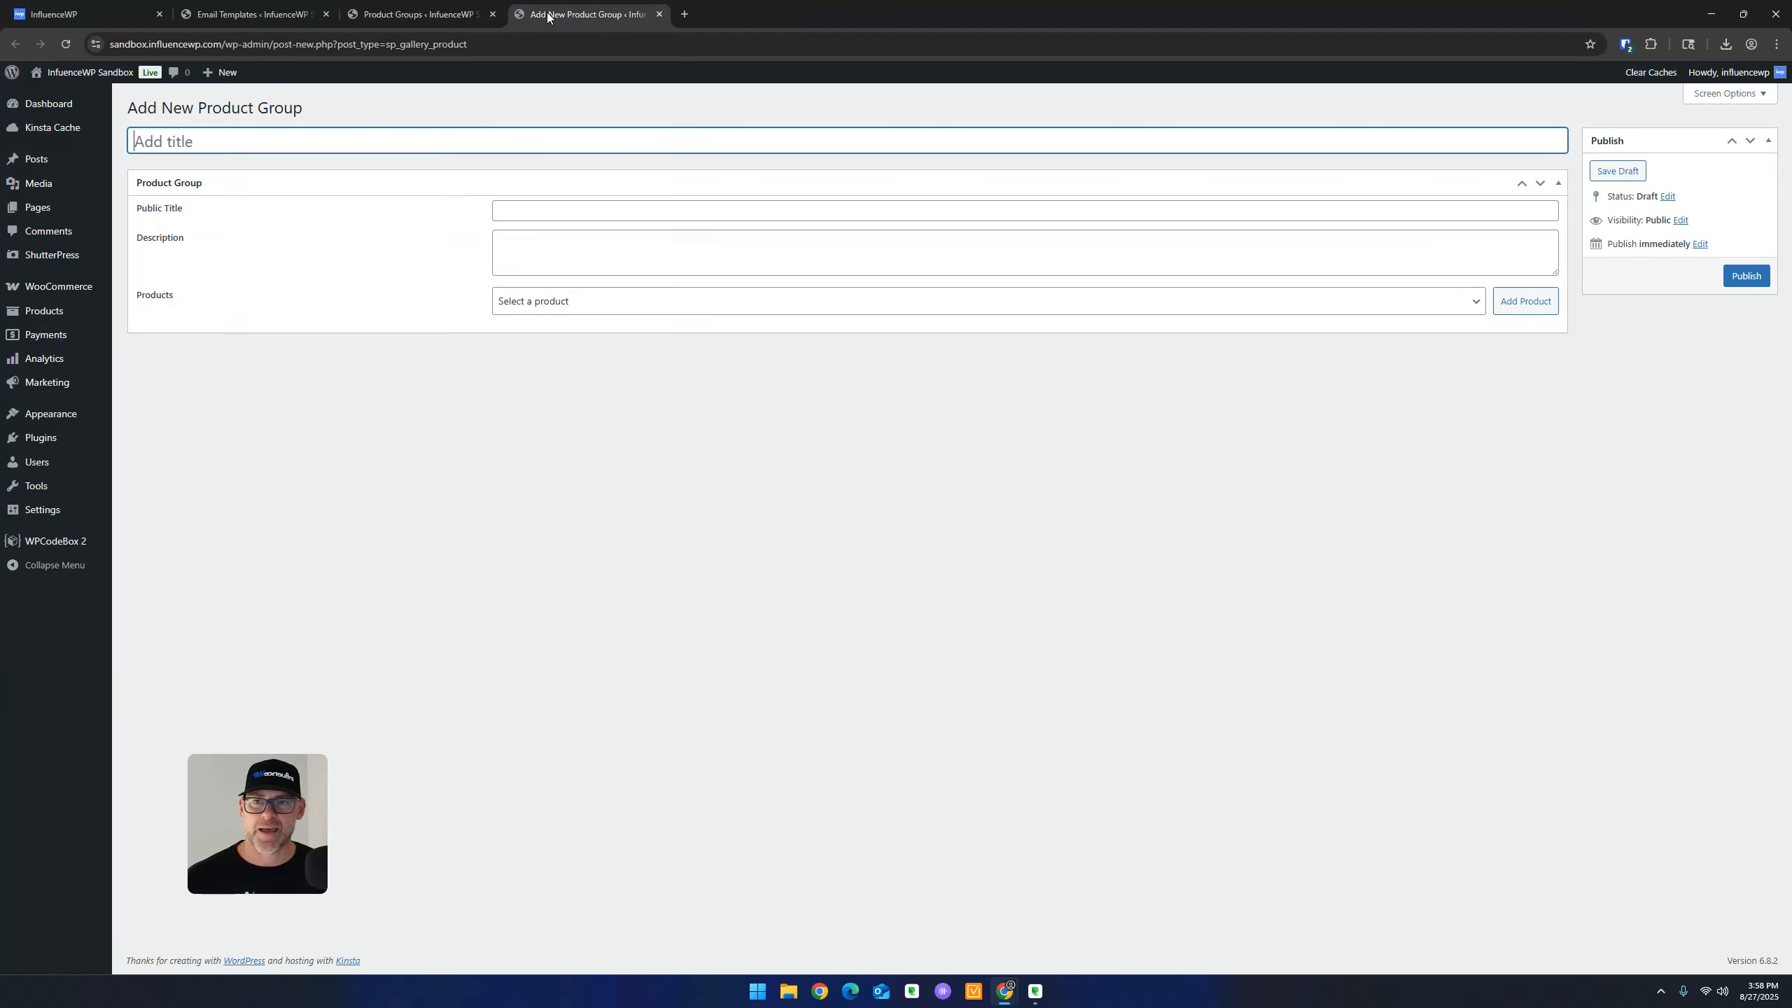
Title the group 'IWP Product Group' and paste the same text into Public Title
text(IWP Product Grpu)
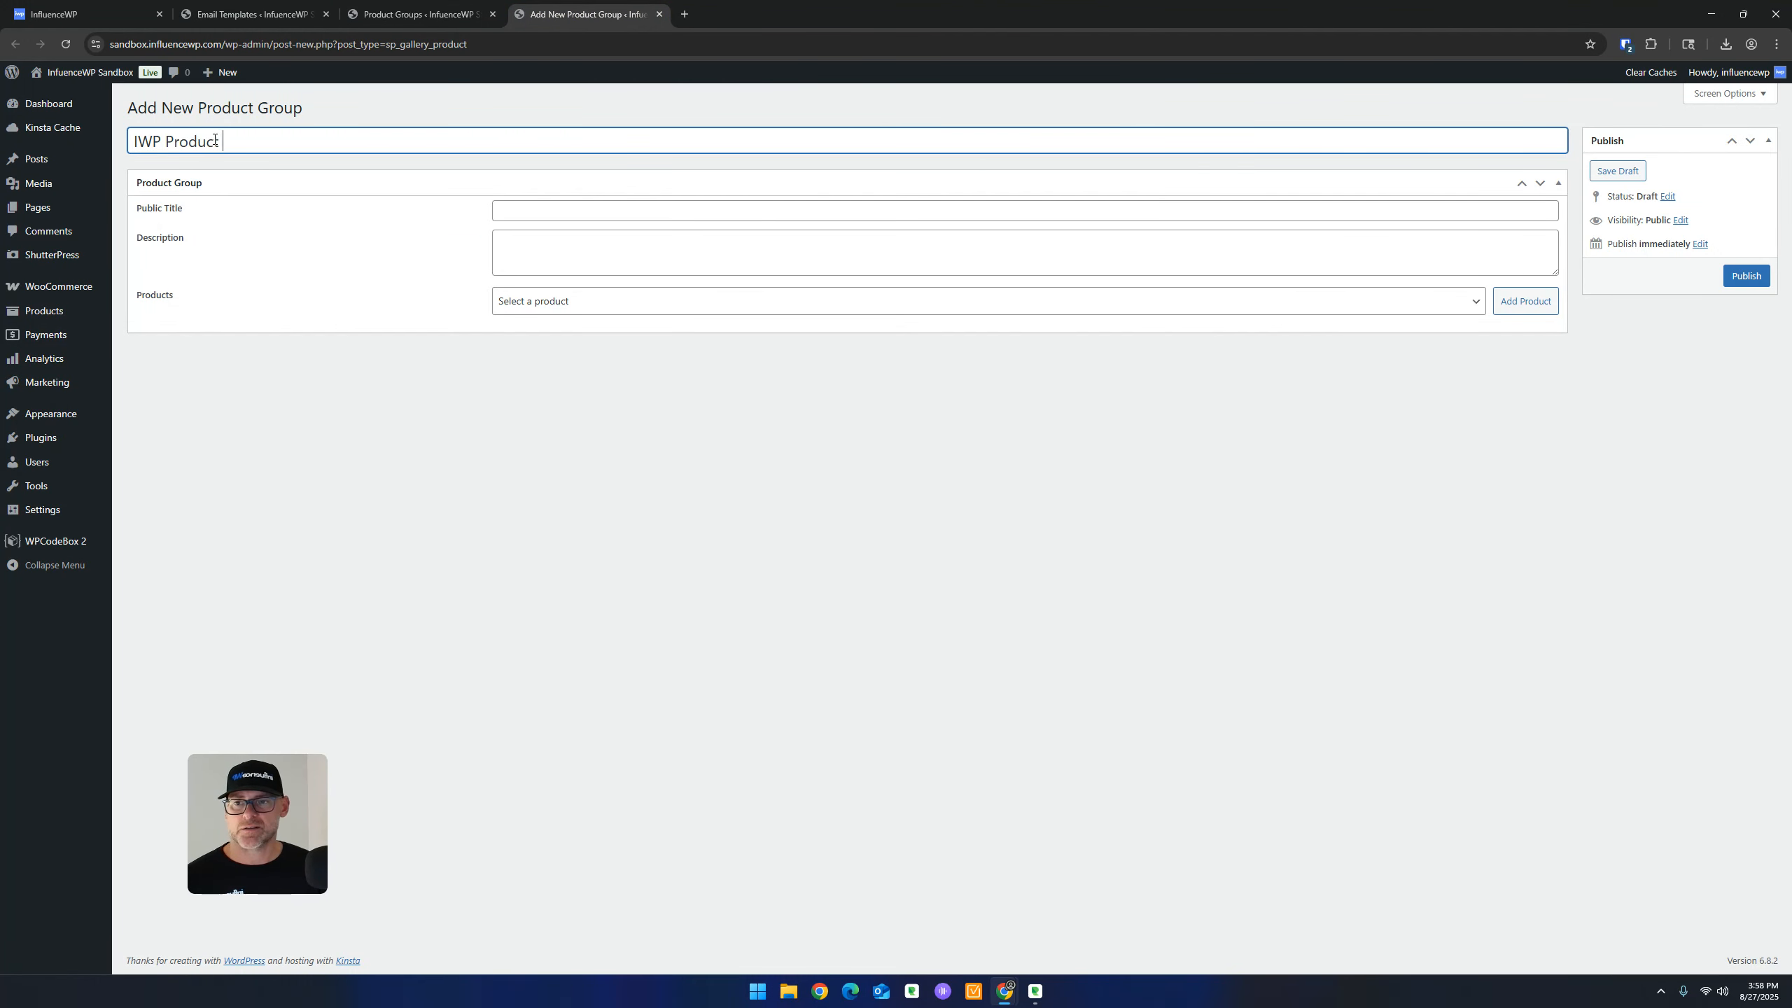
key(BackSpace)
key(BackSpace)
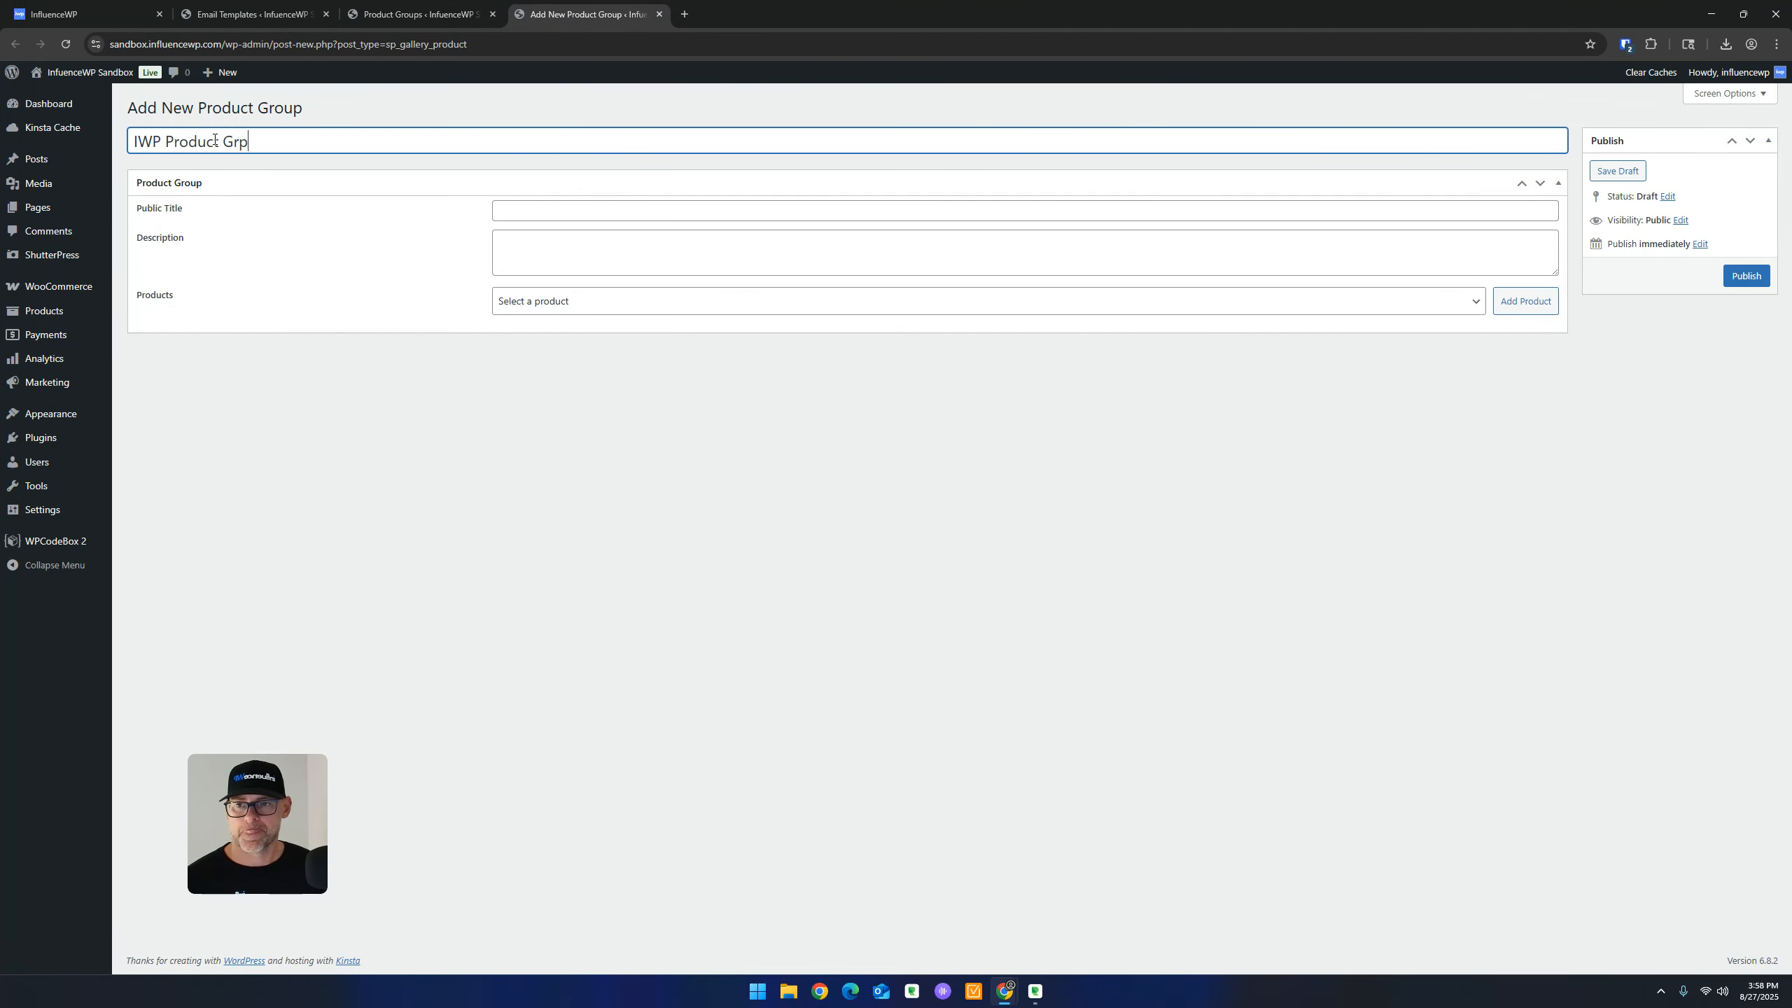
text(oup)
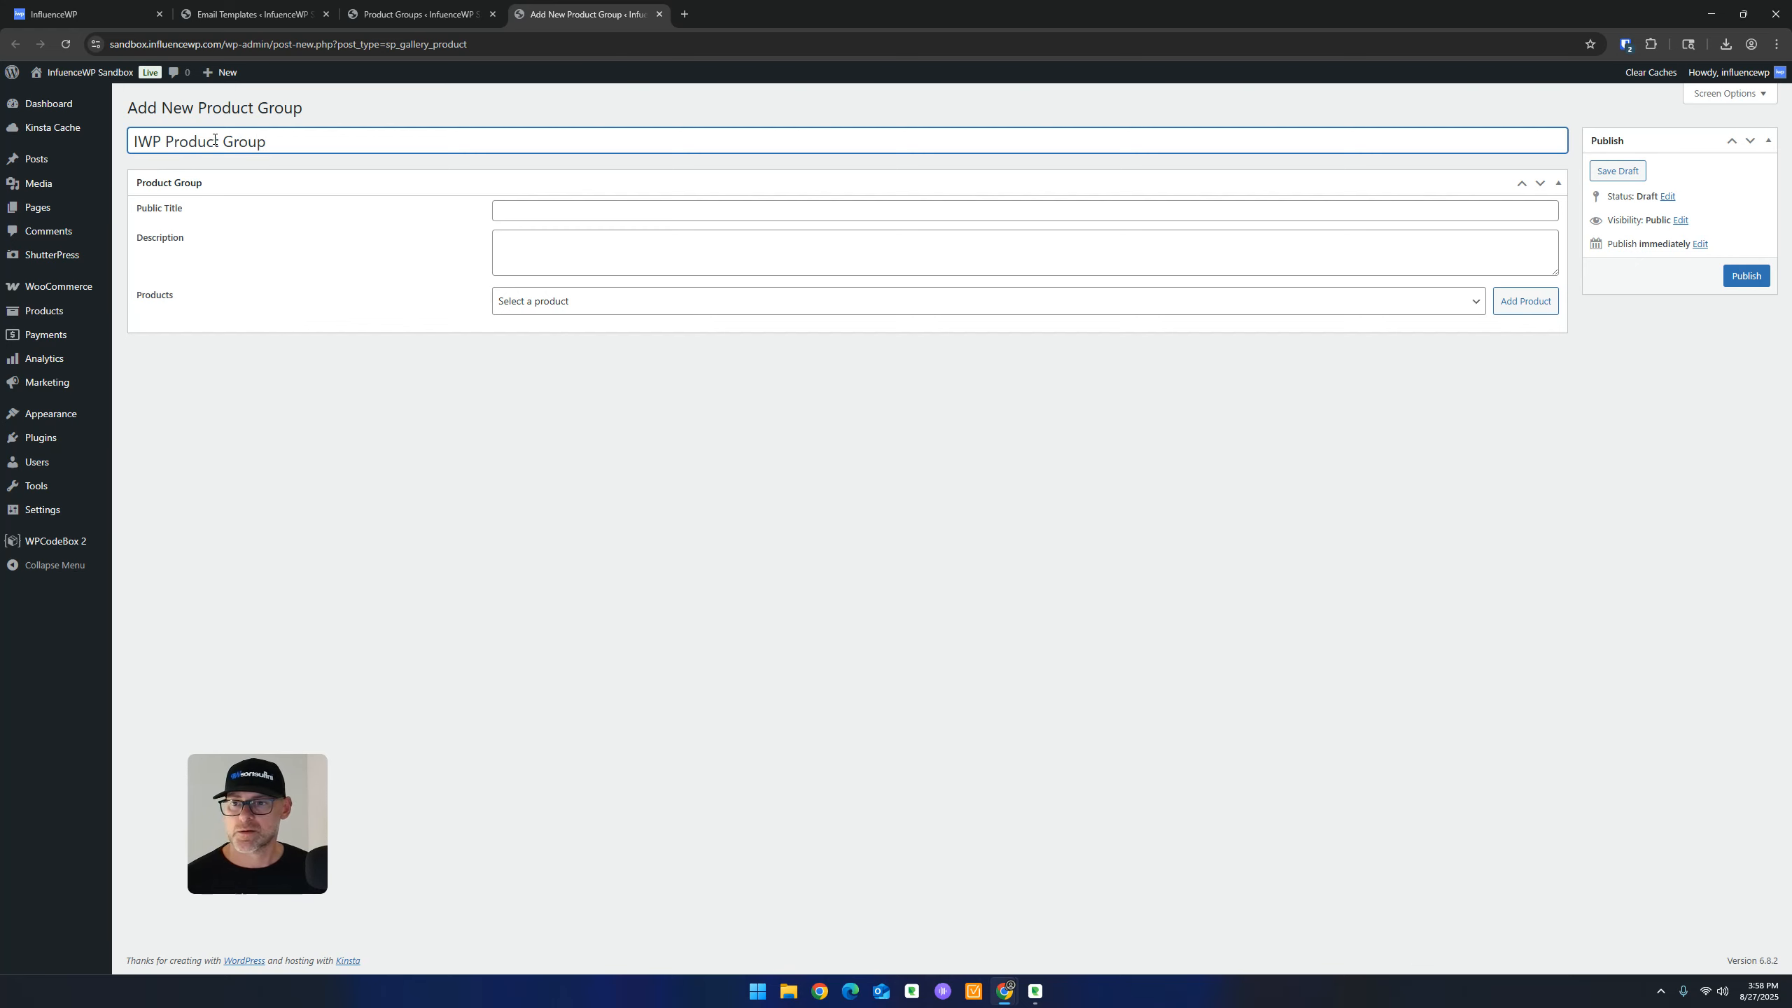
click(608, 212)
double_click(289, 142)
triple_click(289, 143)
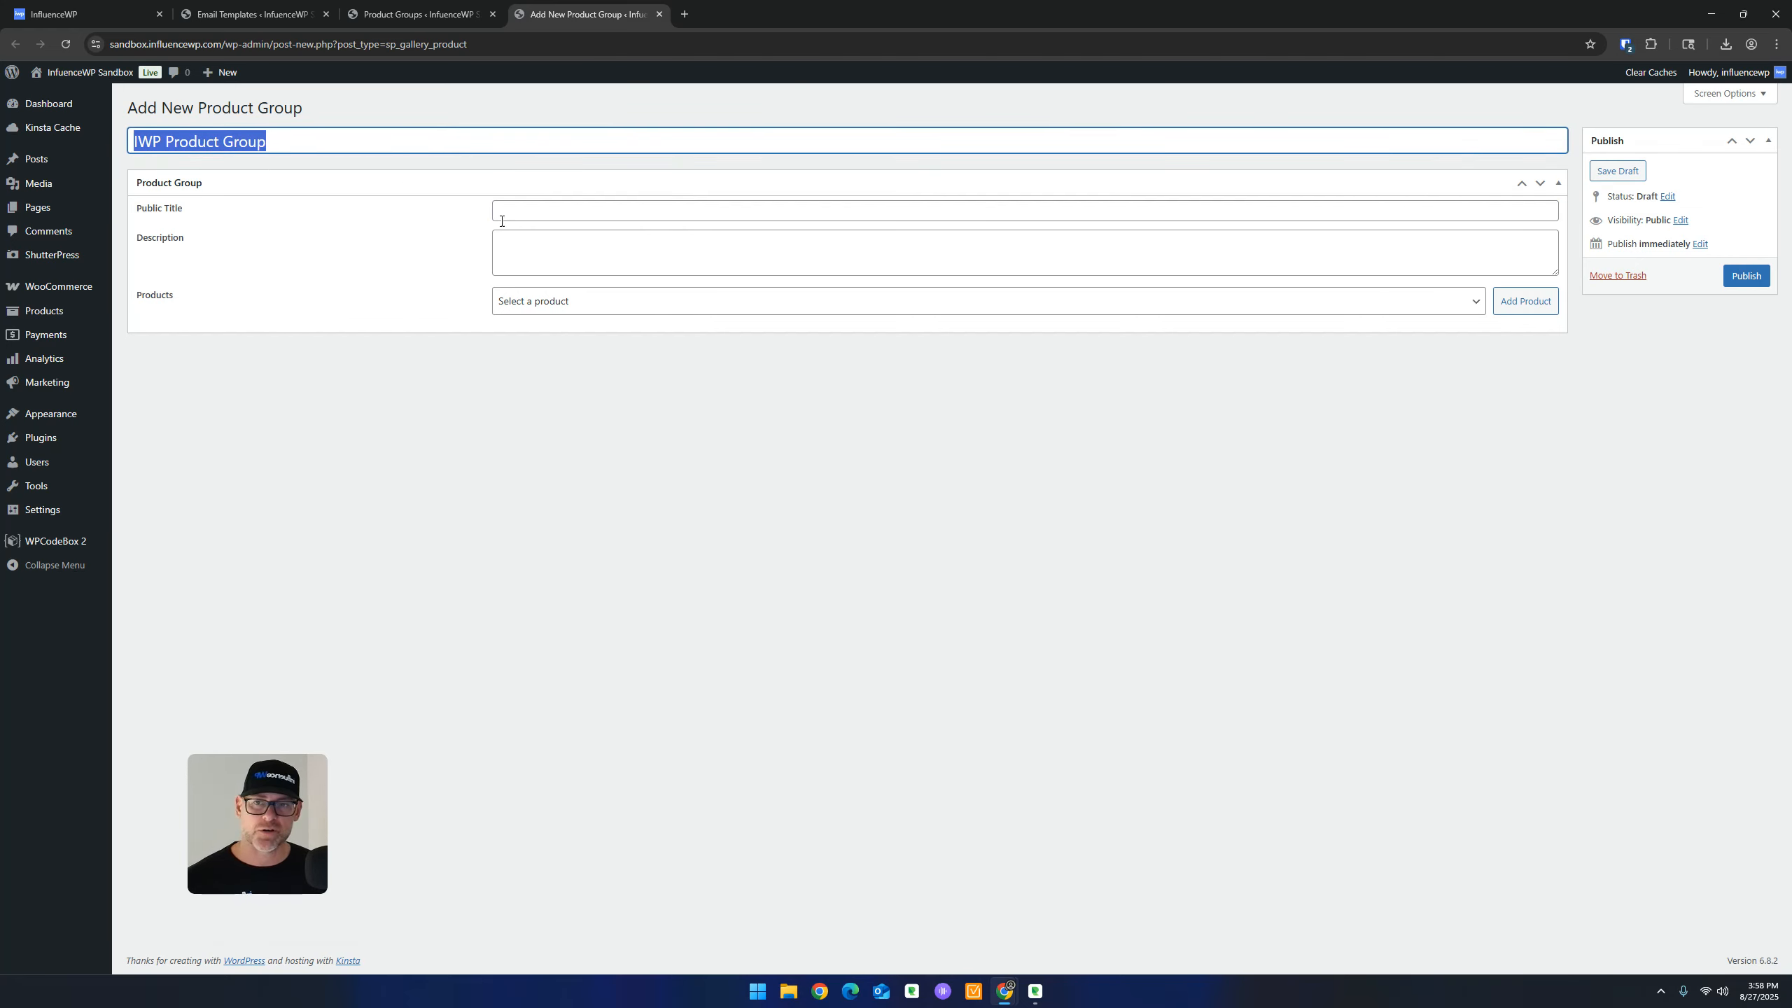
click(502, 213)
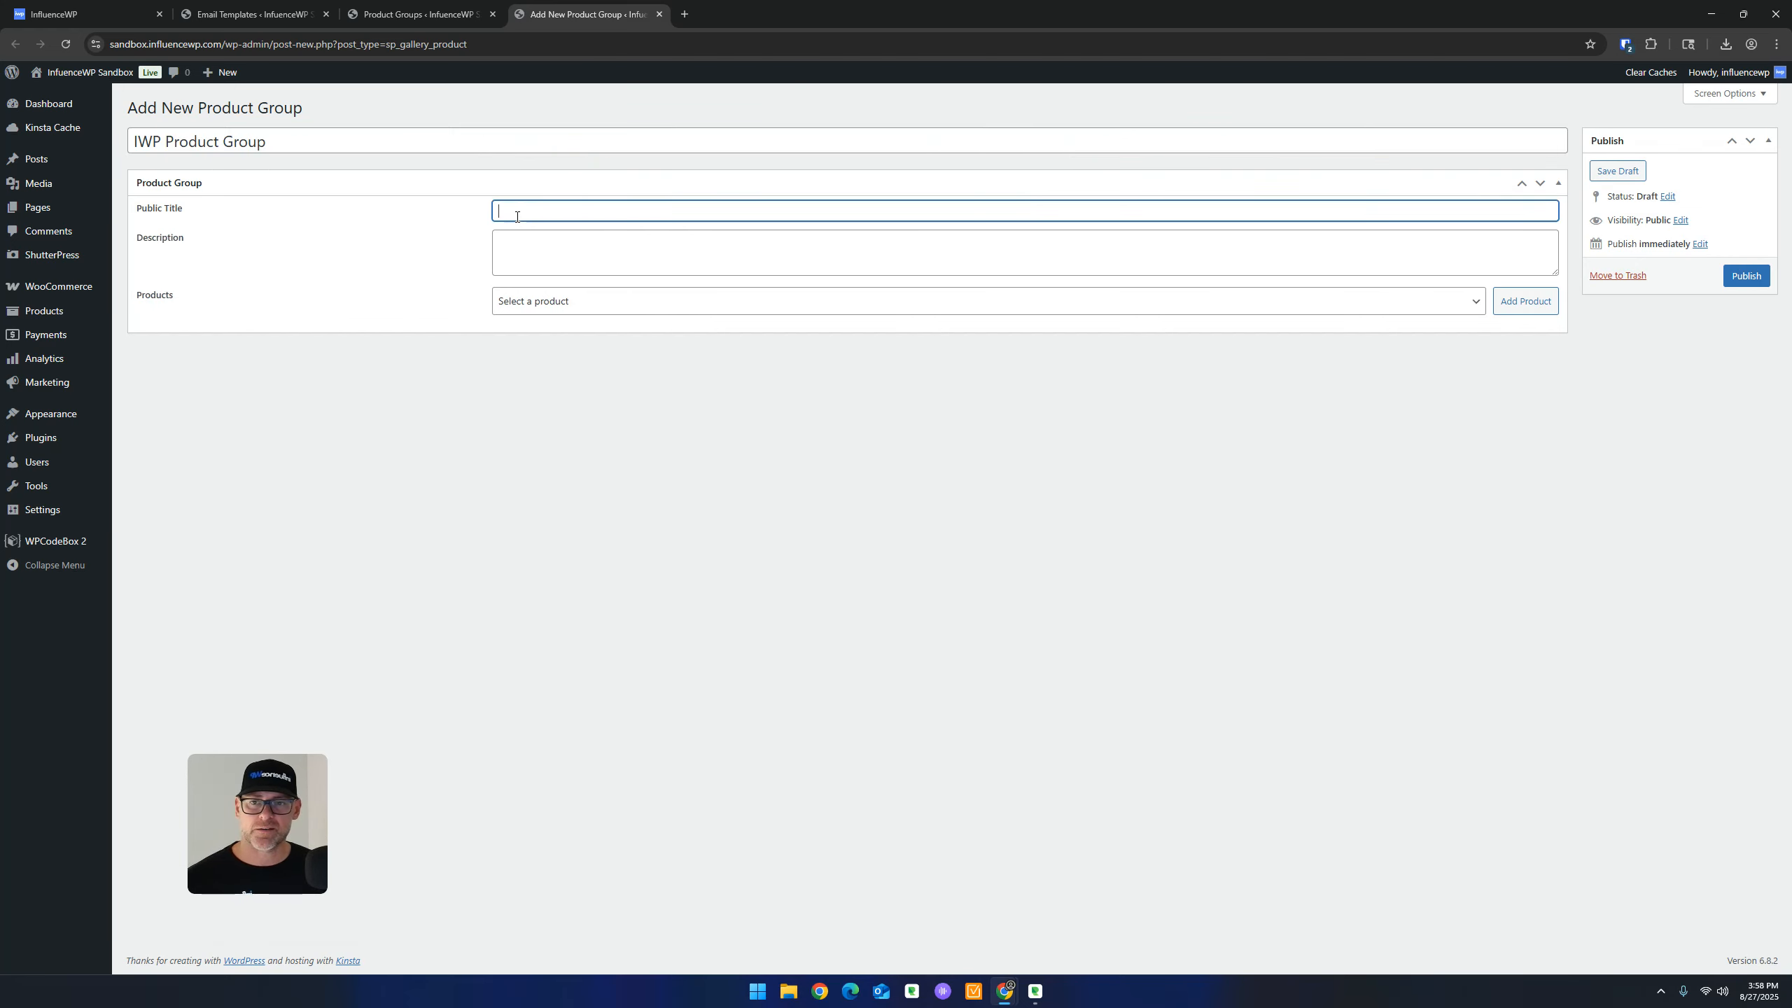
key(ctrl+v)
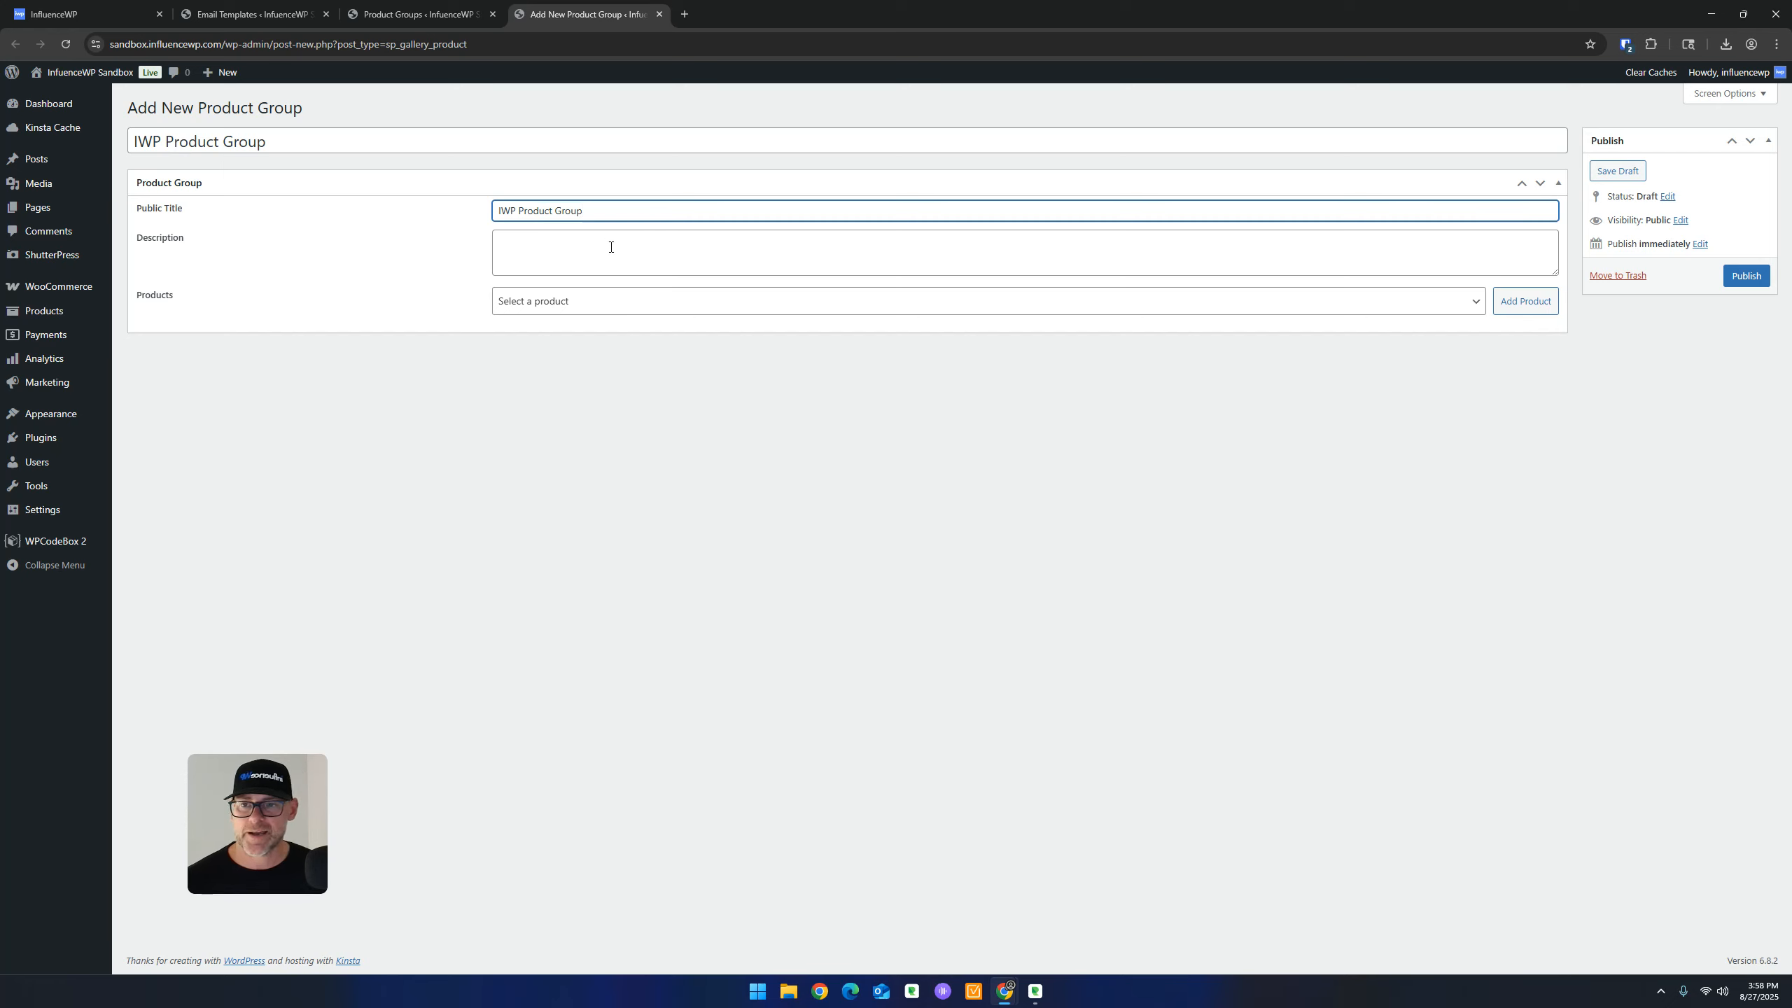
Open and close the group's product picker without adding any product
click(611, 247)
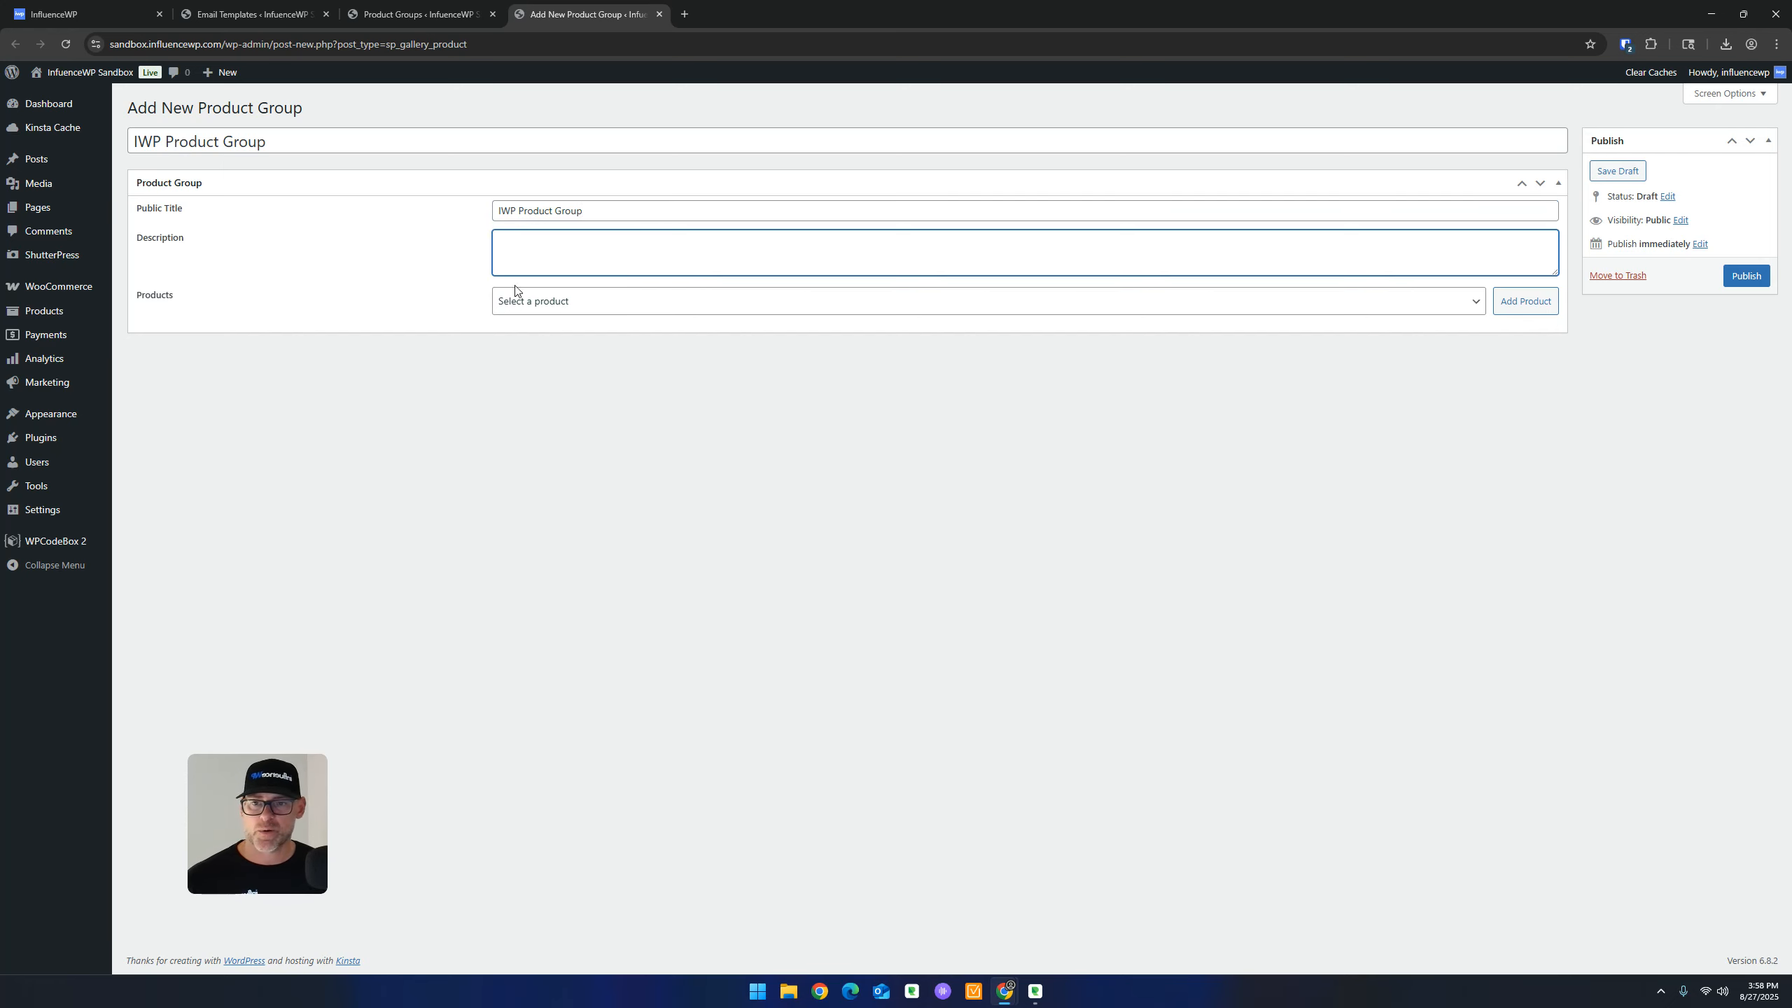
click(592, 308)
click(590, 310)
click(590, 310)
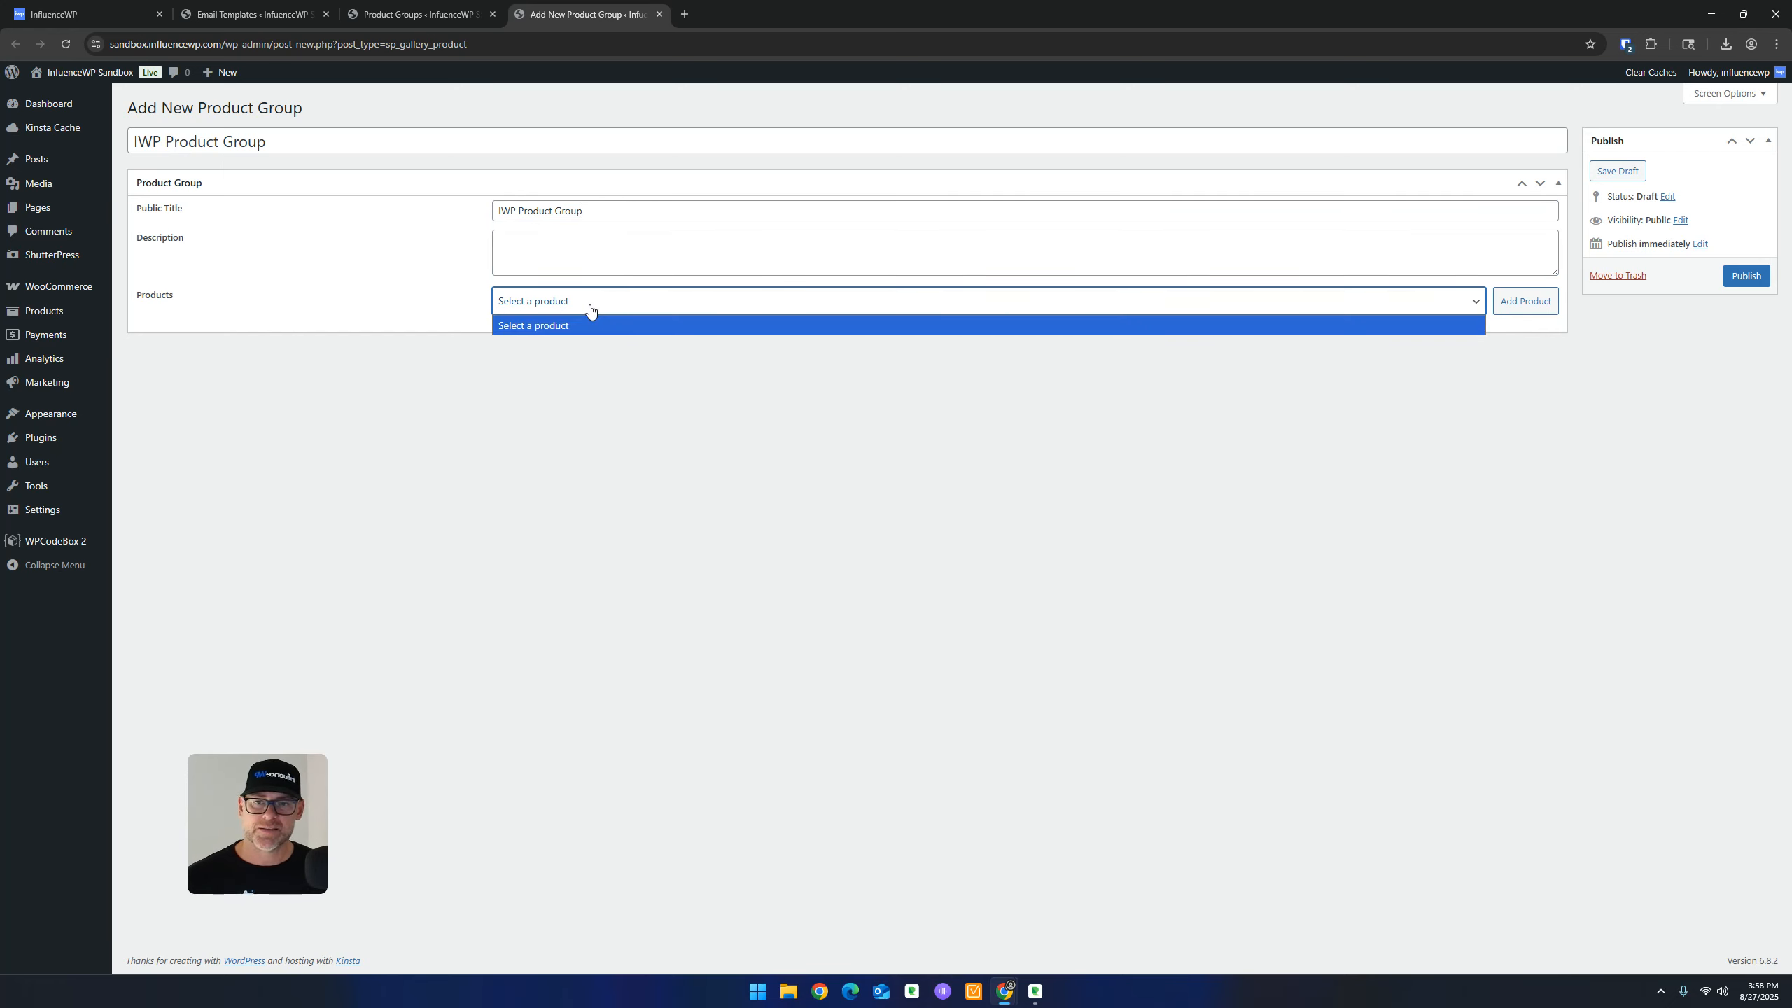
click(592, 308)
click(695, 454)
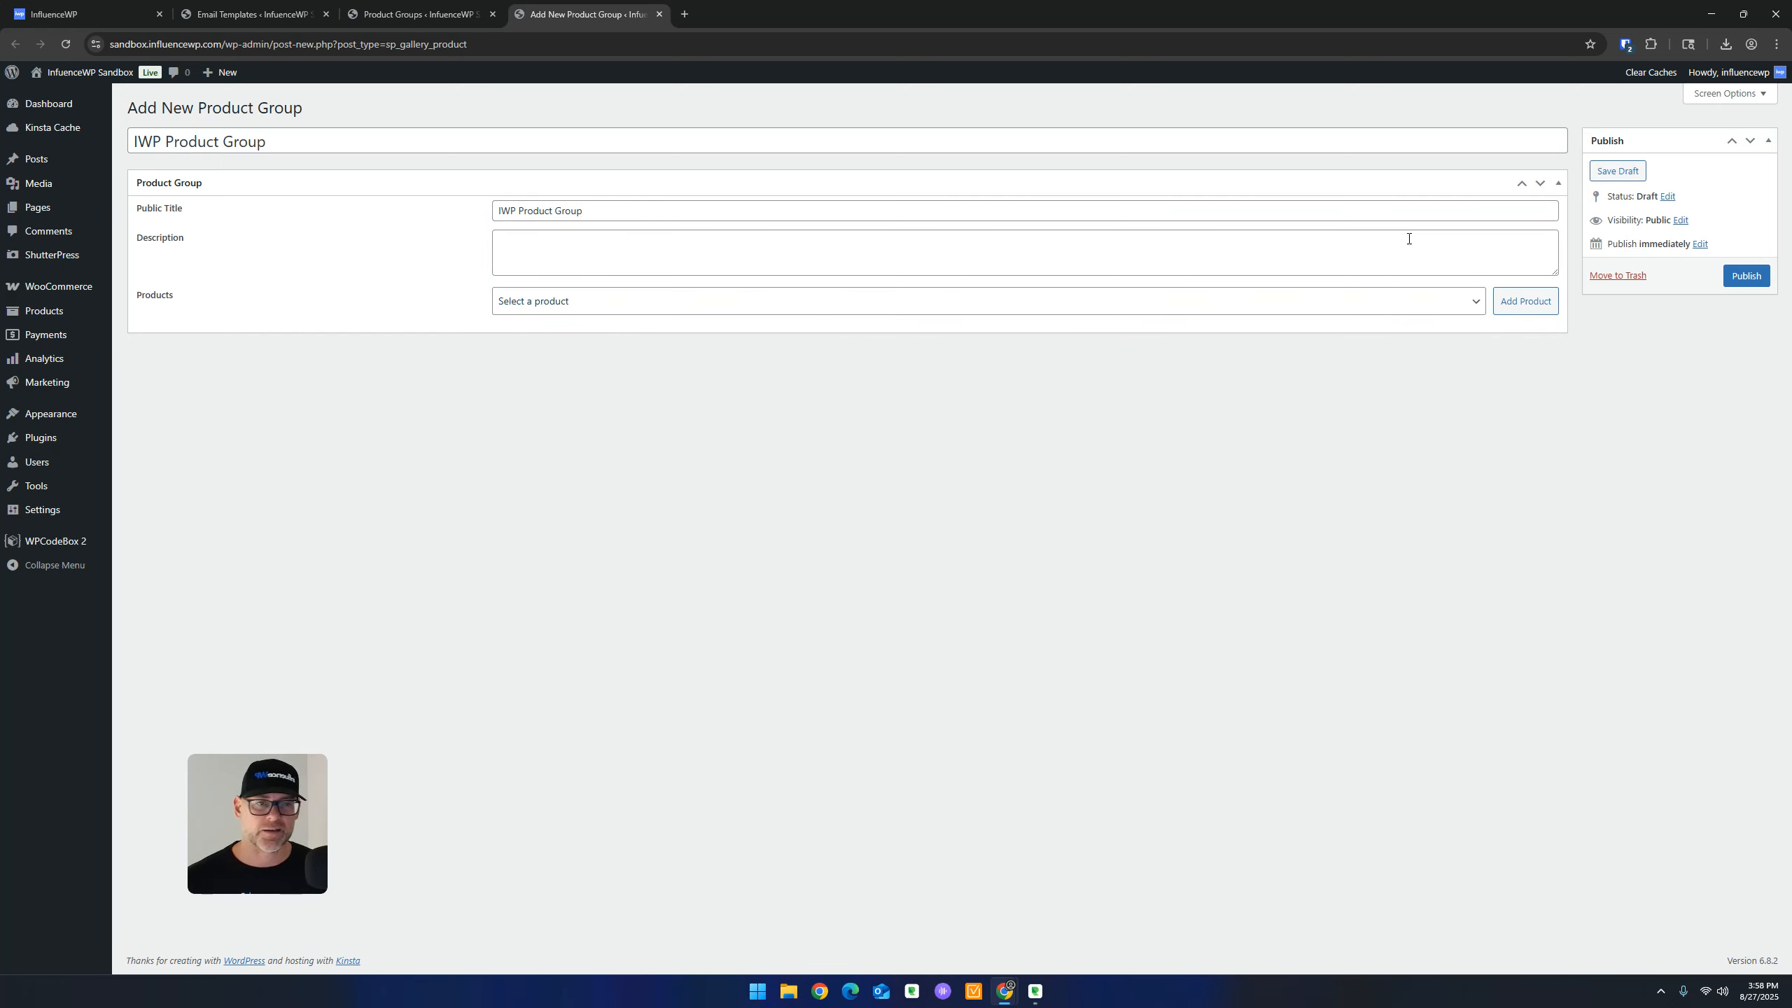
click(1529, 309)
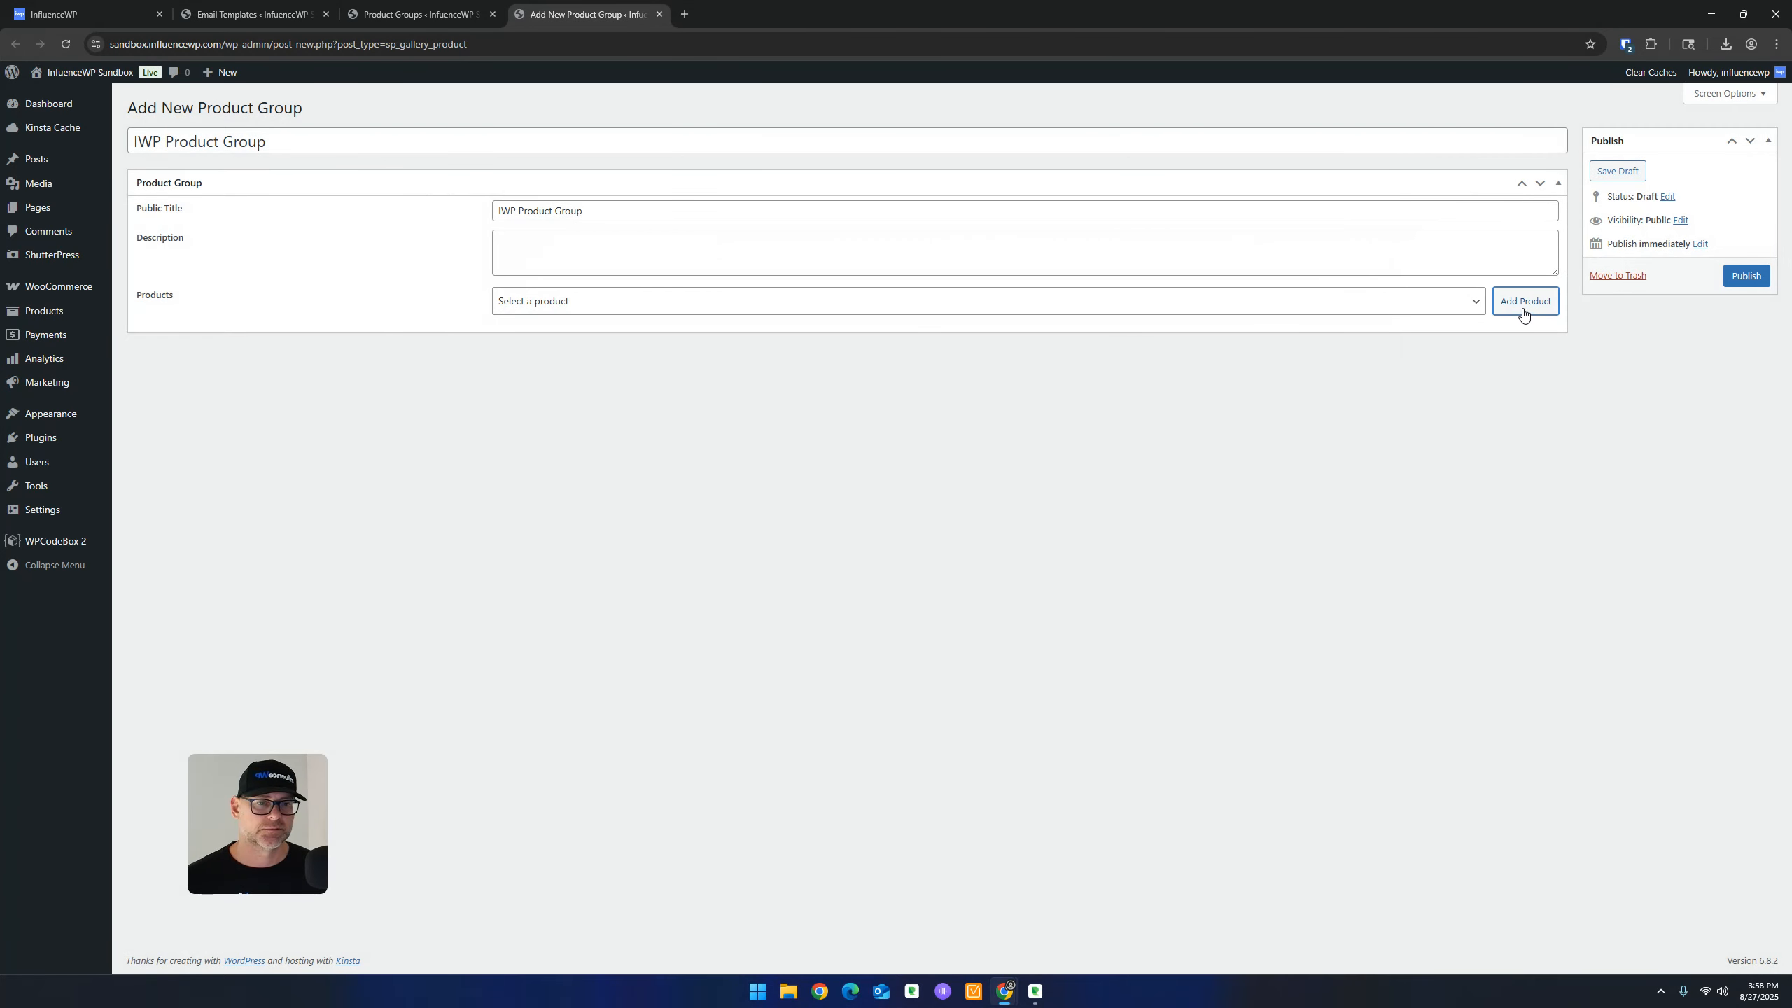
click(1233, 303)
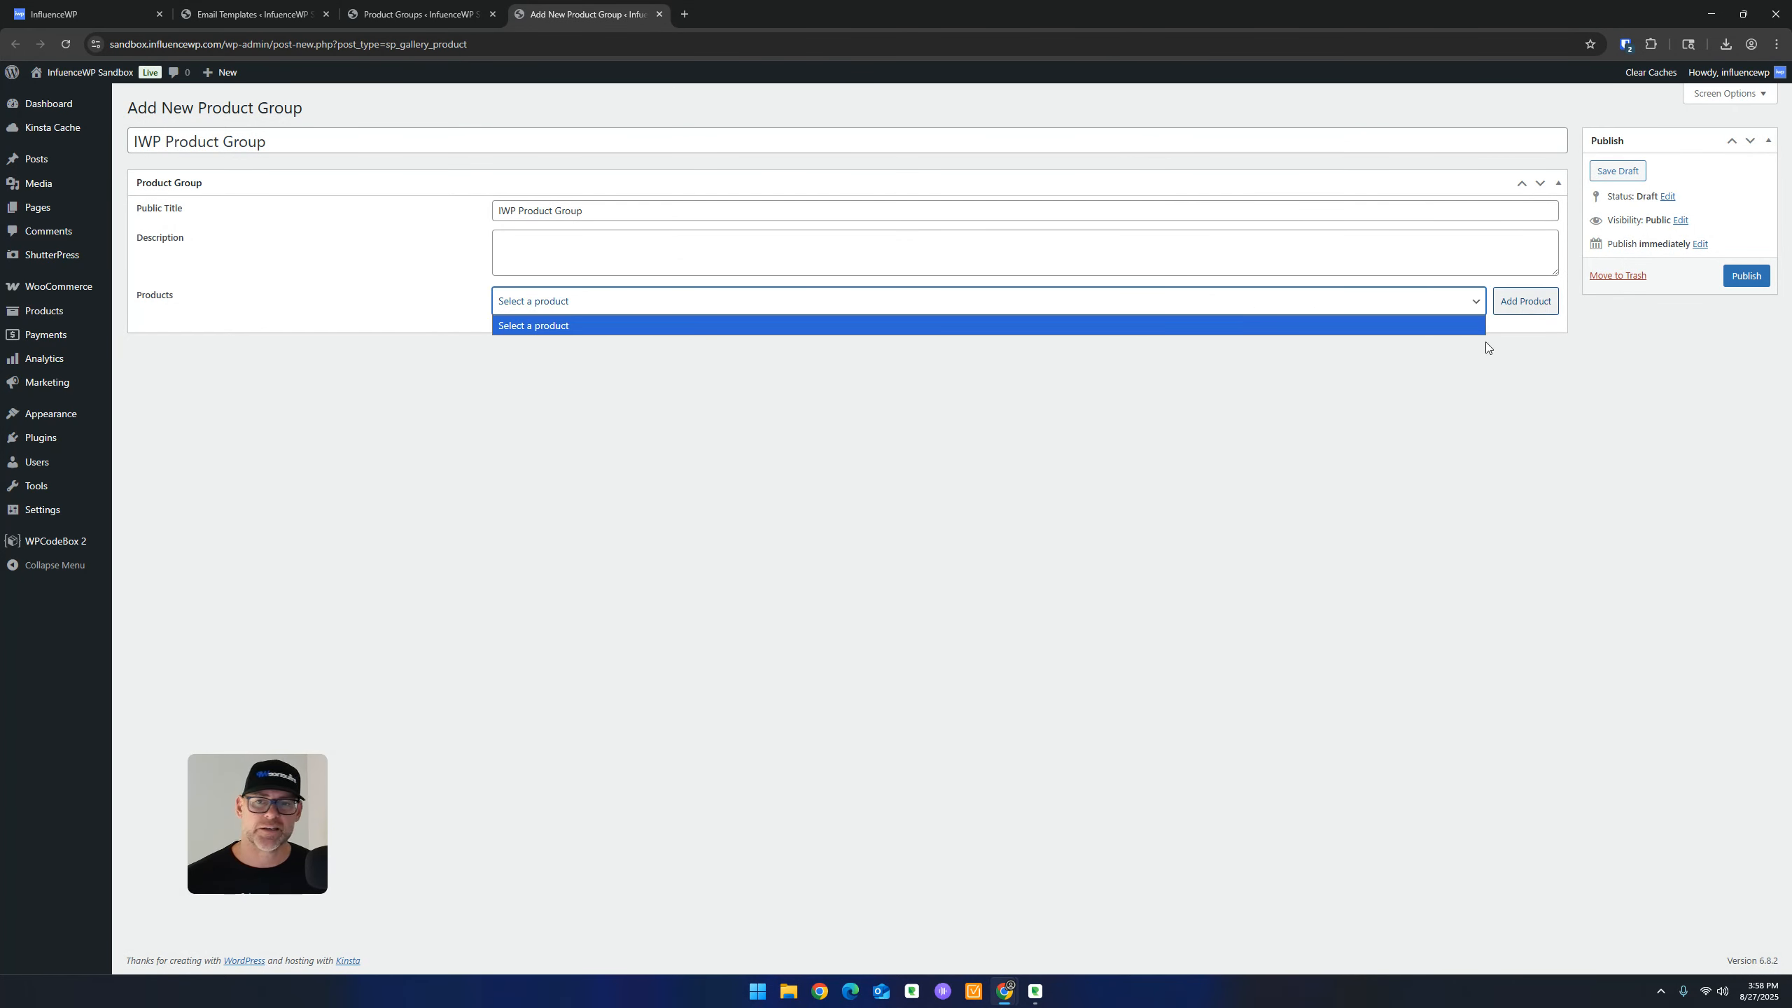
click(1250, 429)
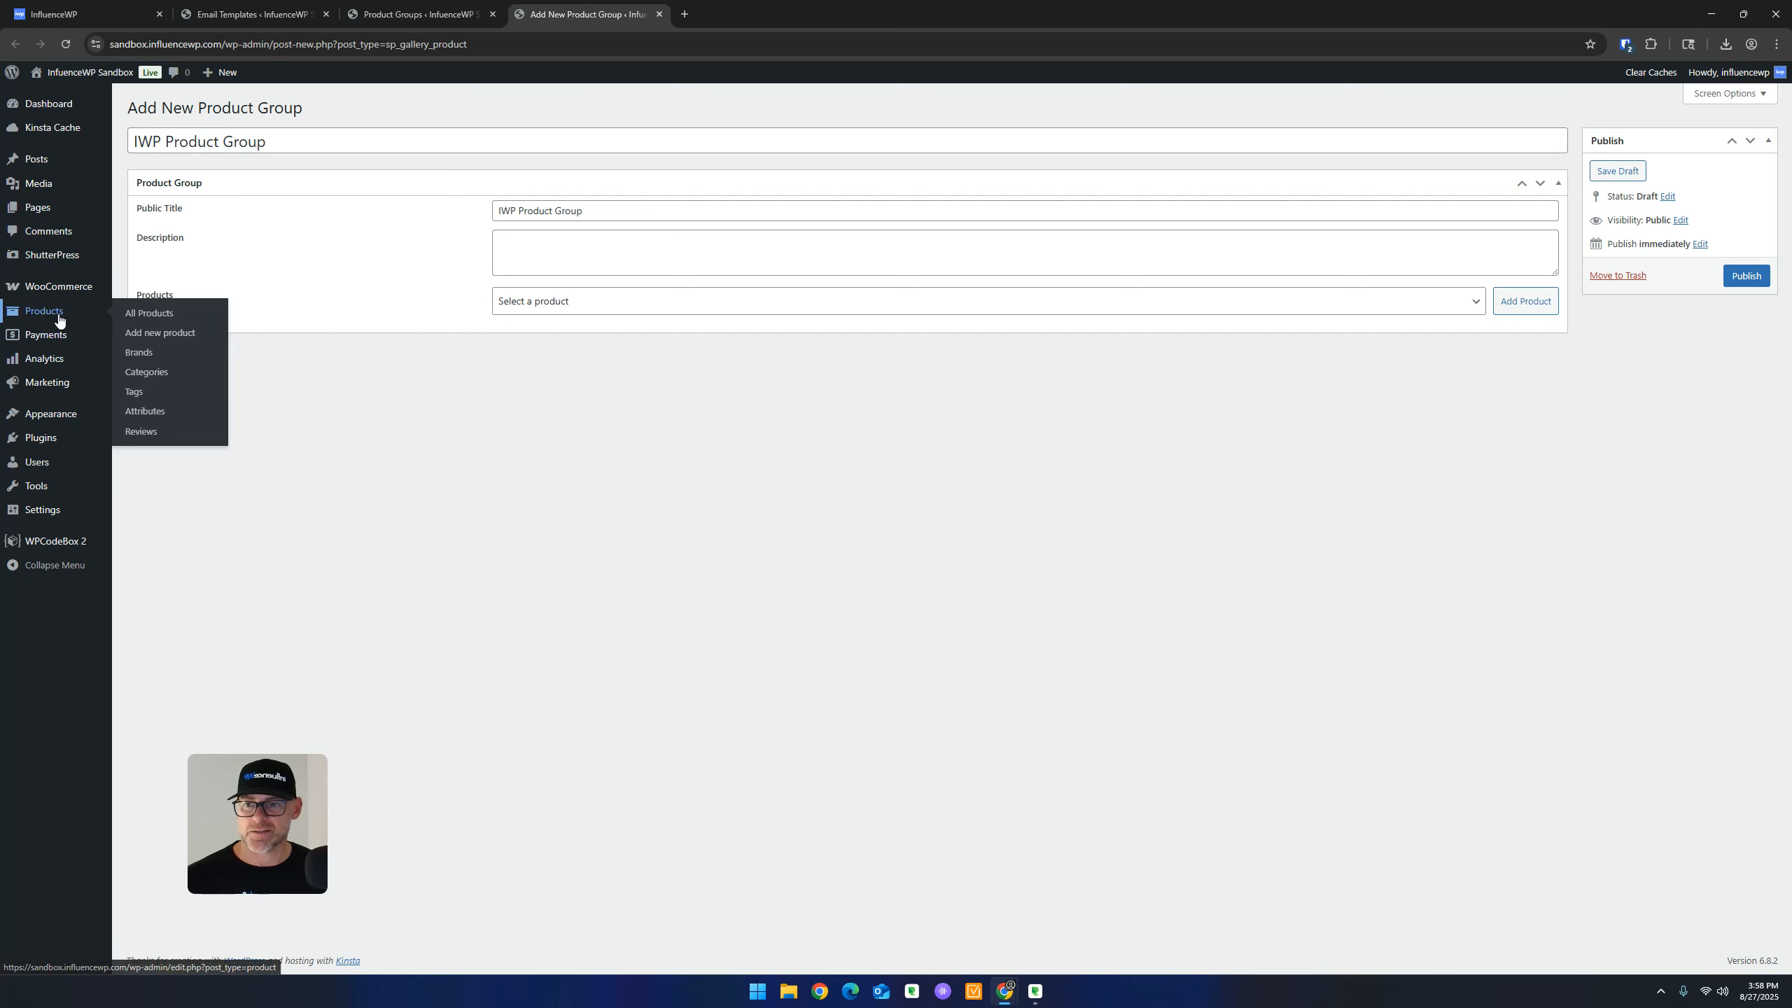
right_click(155, 313)
Open the products list in a new tab and start editing Simple Product
click(198, 330)
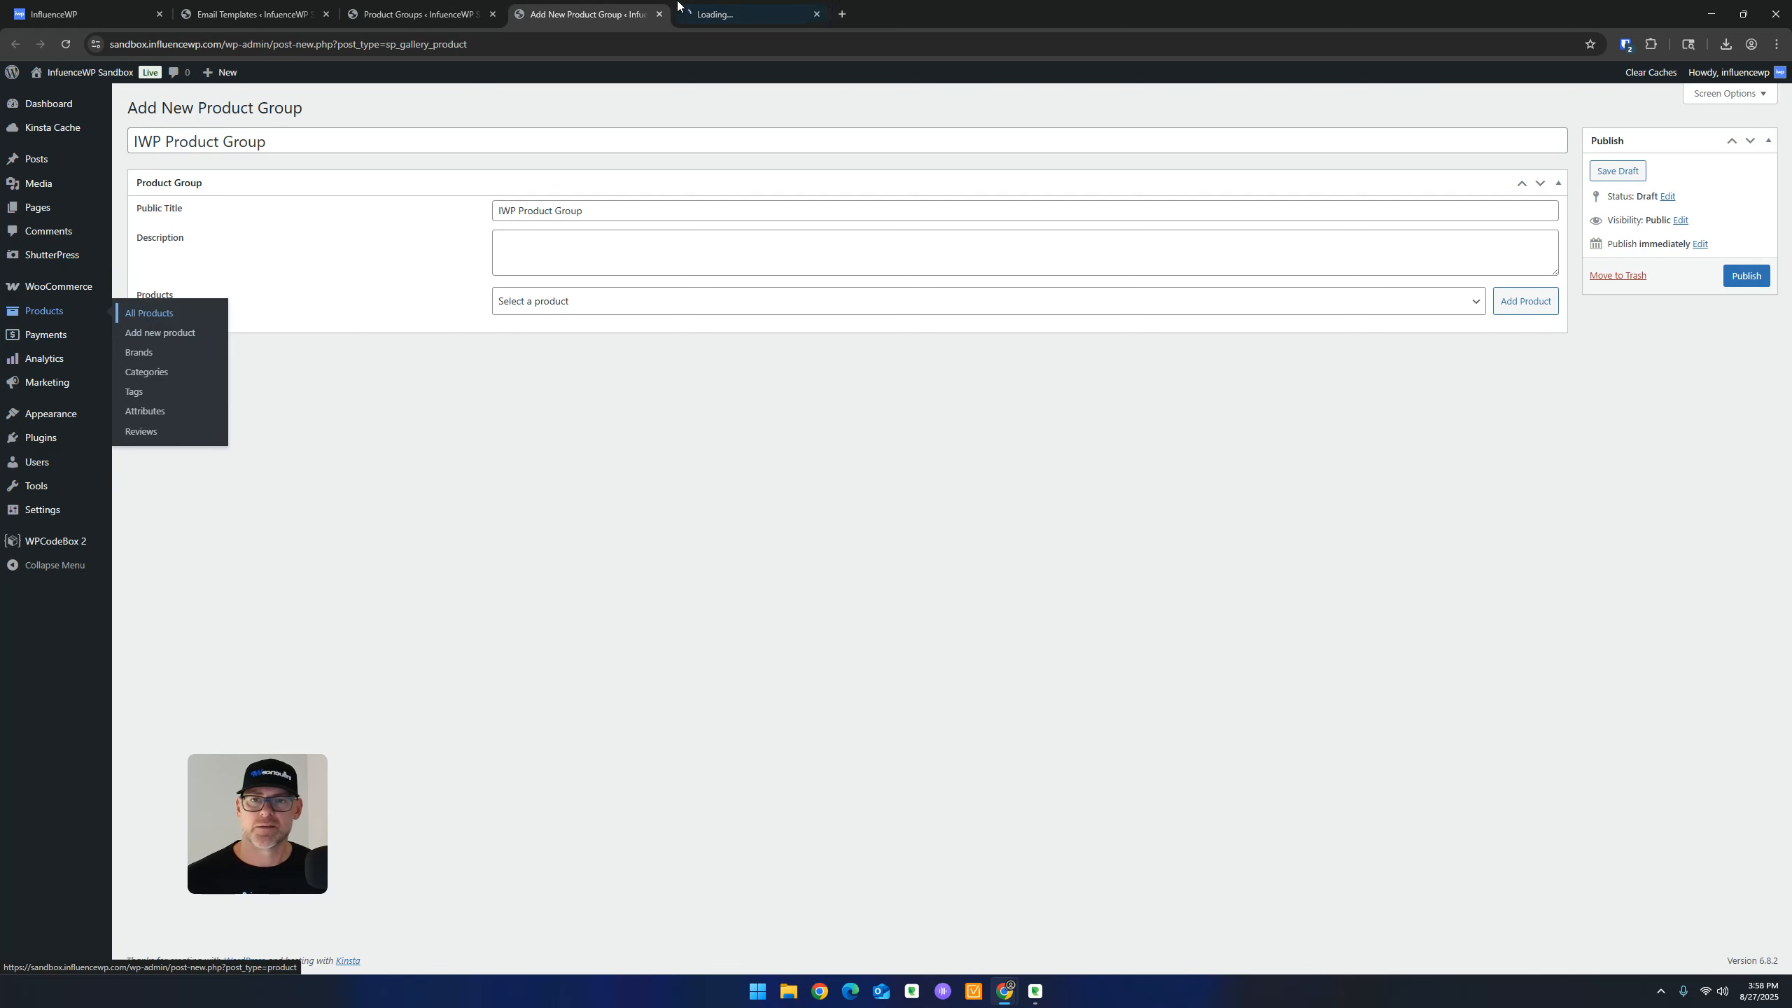
click(748, 14)
drag(747, 14, 212, 8)
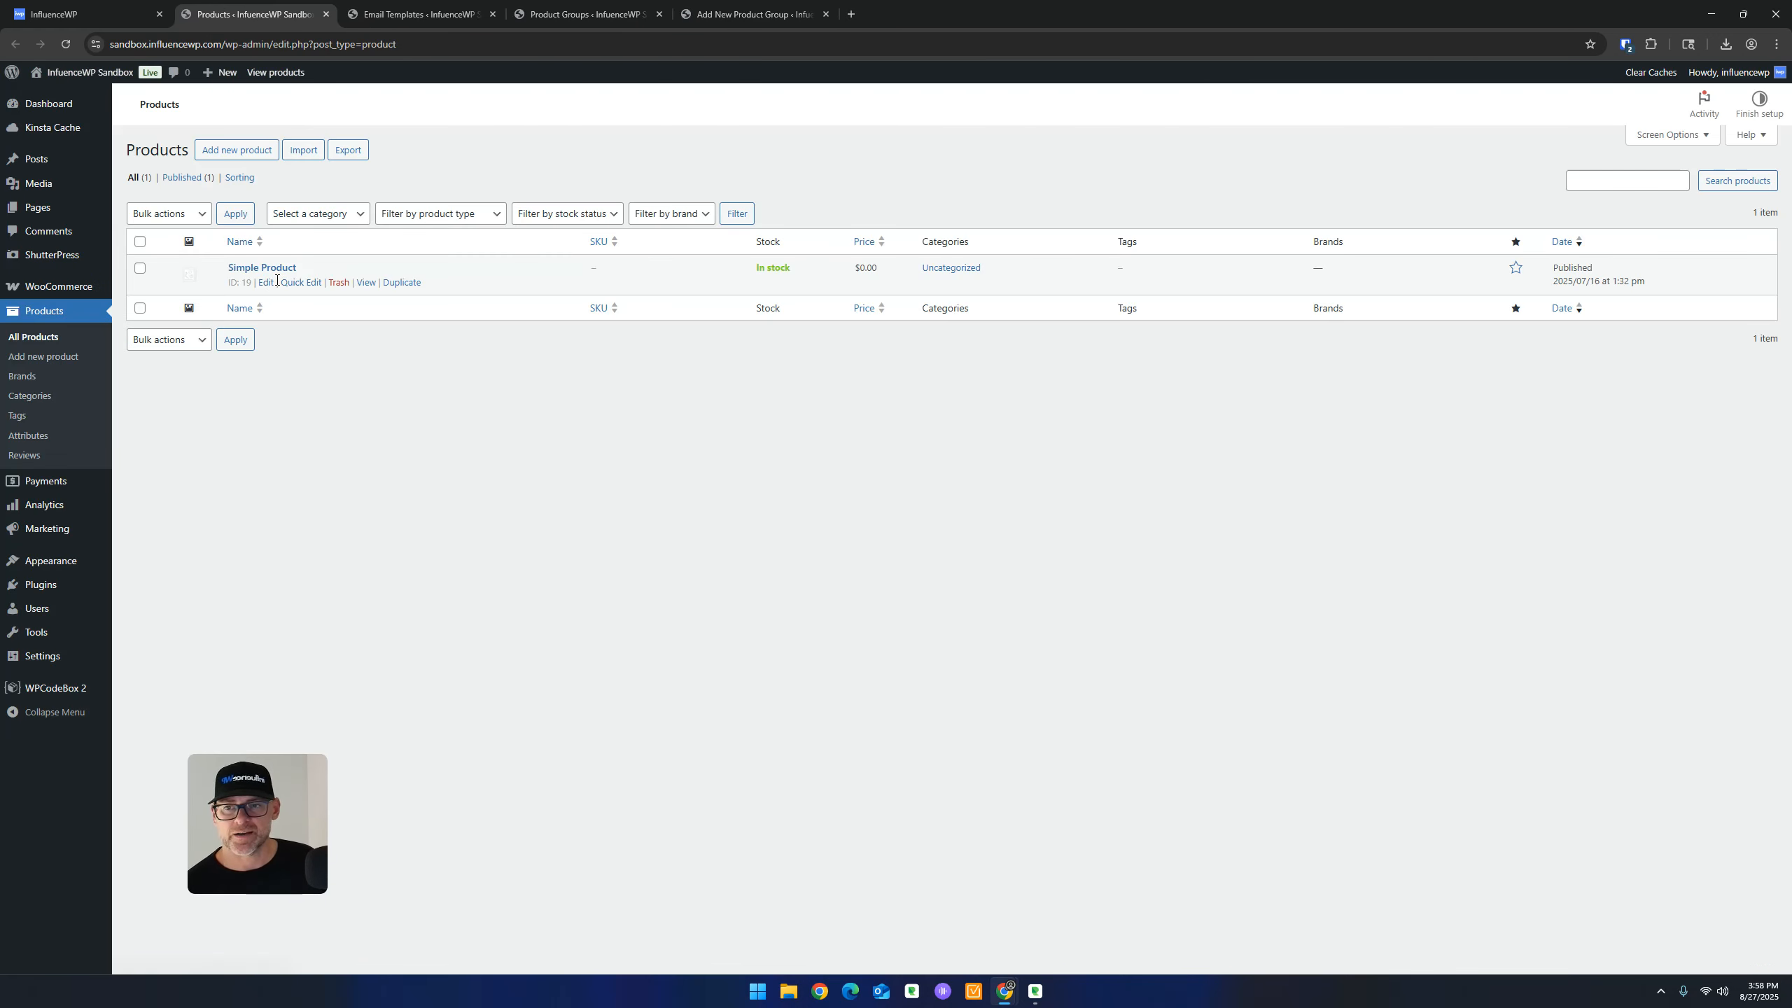
click(266, 283)
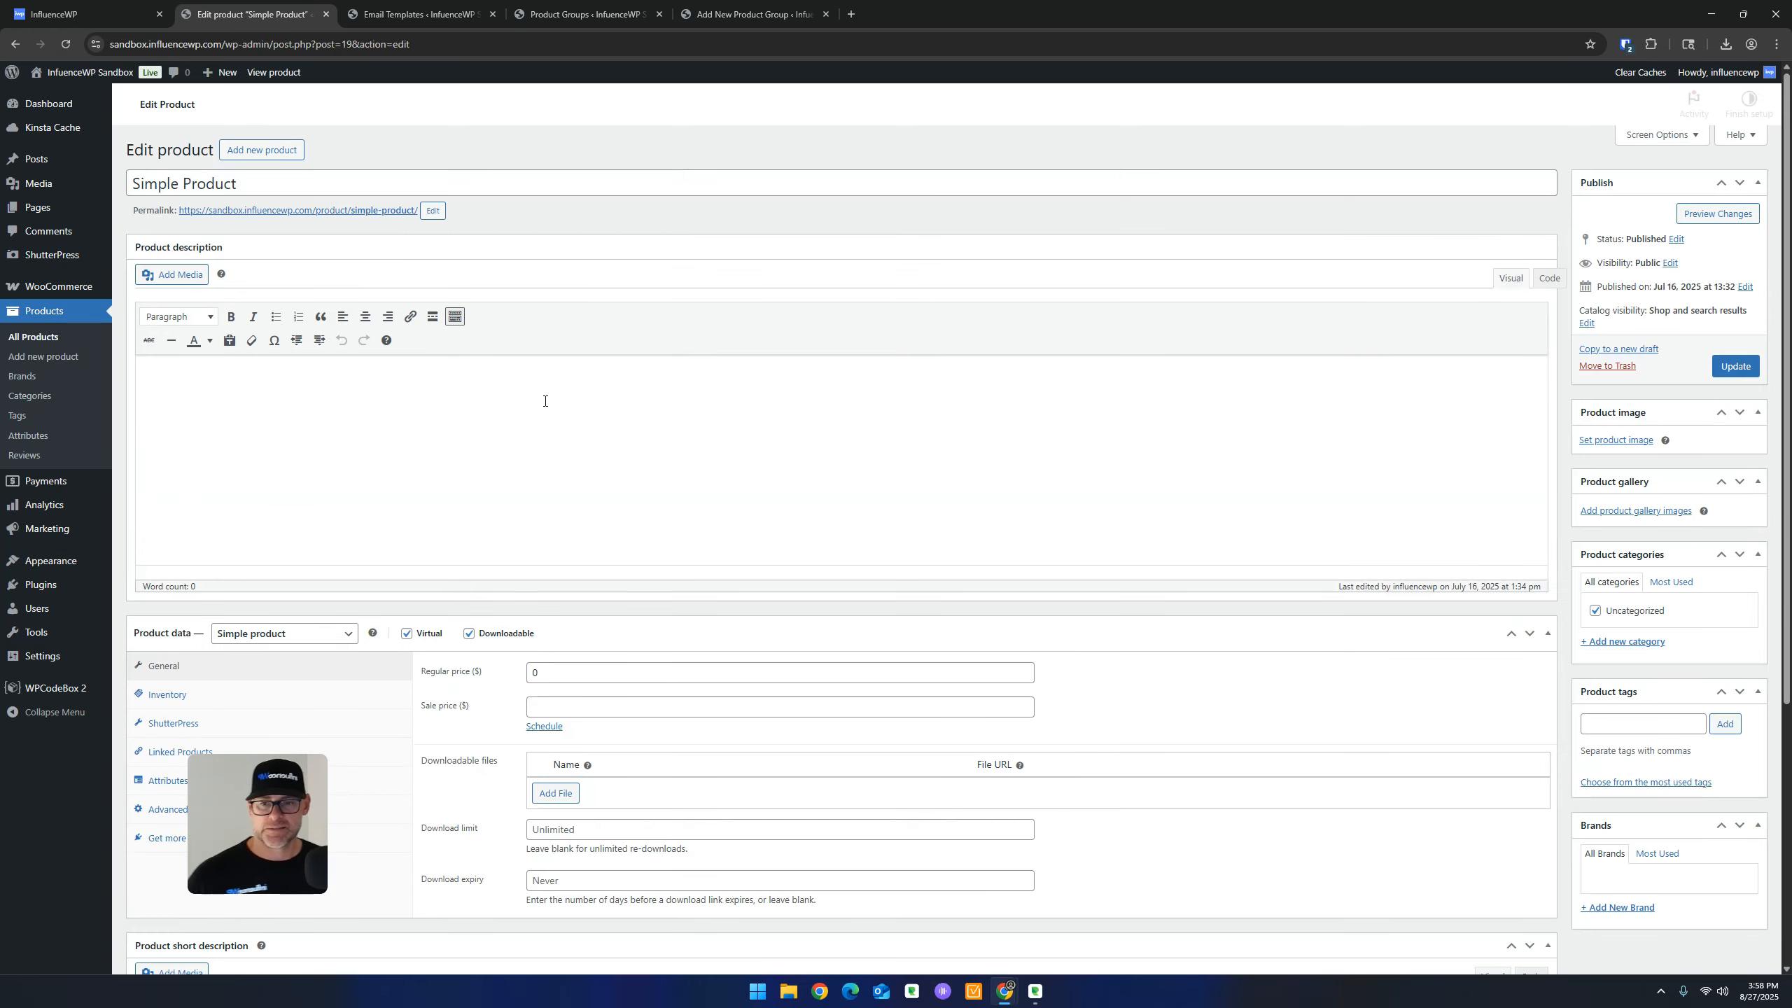
Check Simple Product's product type options, leaving it set to Simple product
scroll(585, 384, down, 5)
click(317, 339)
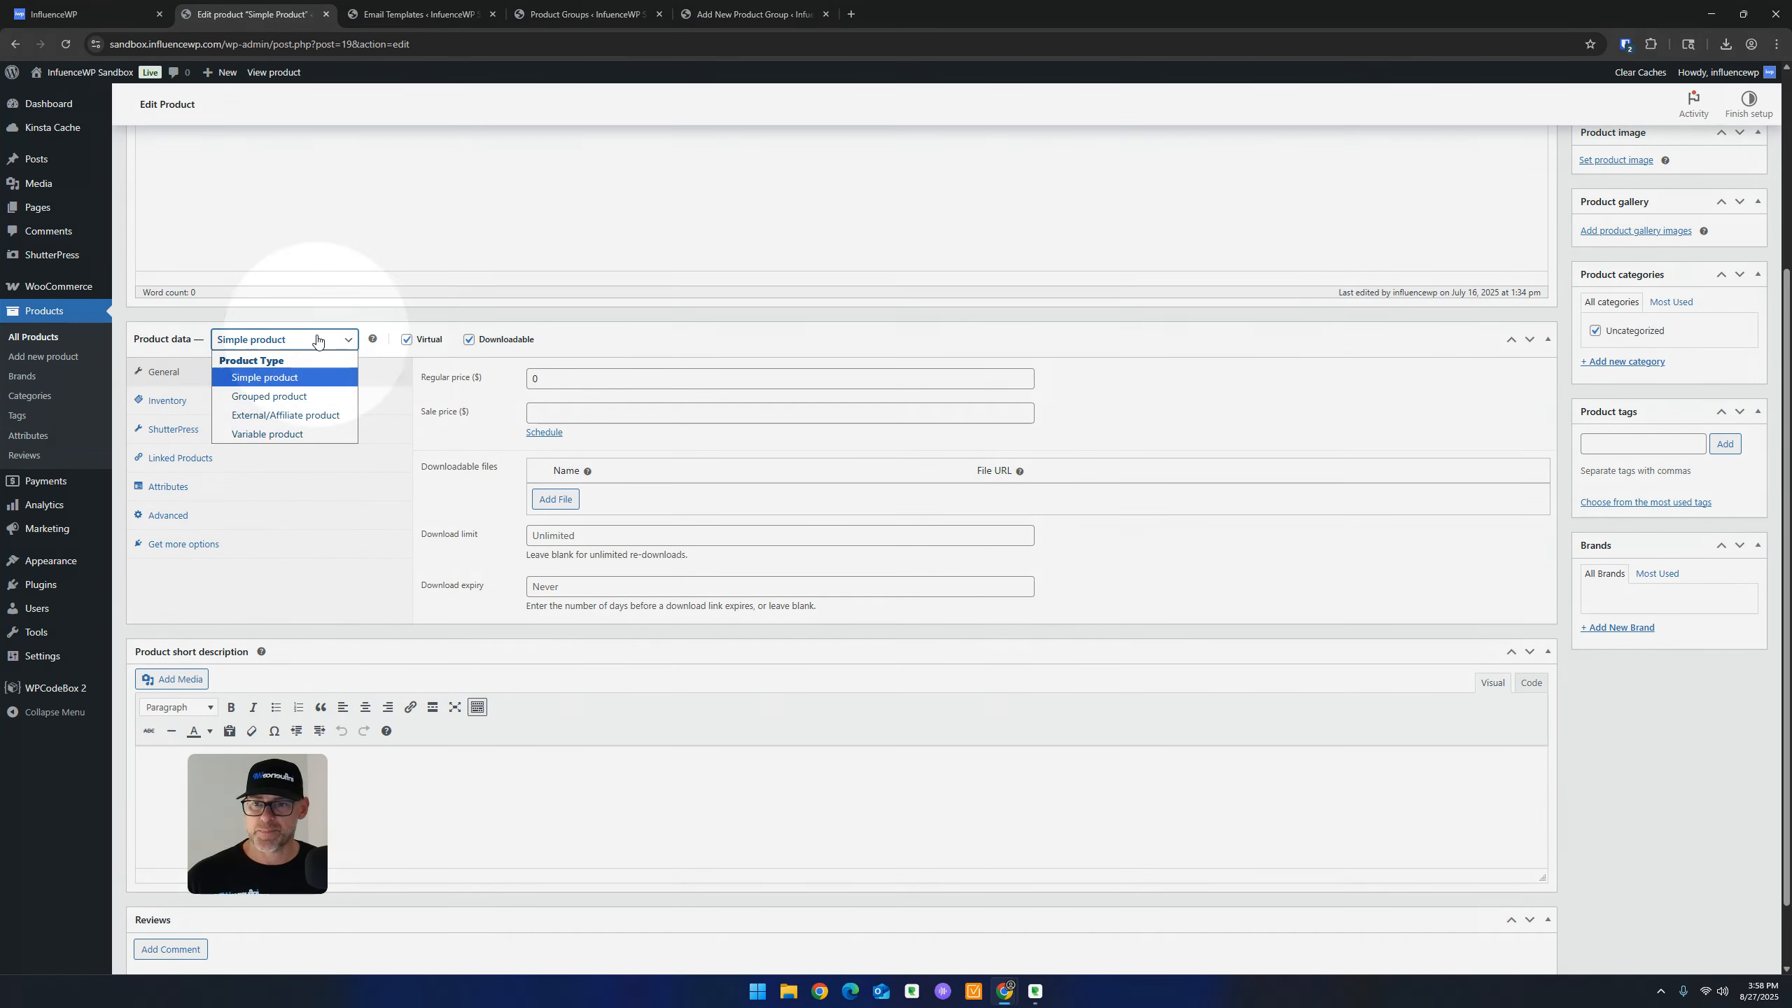
click(317, 340)
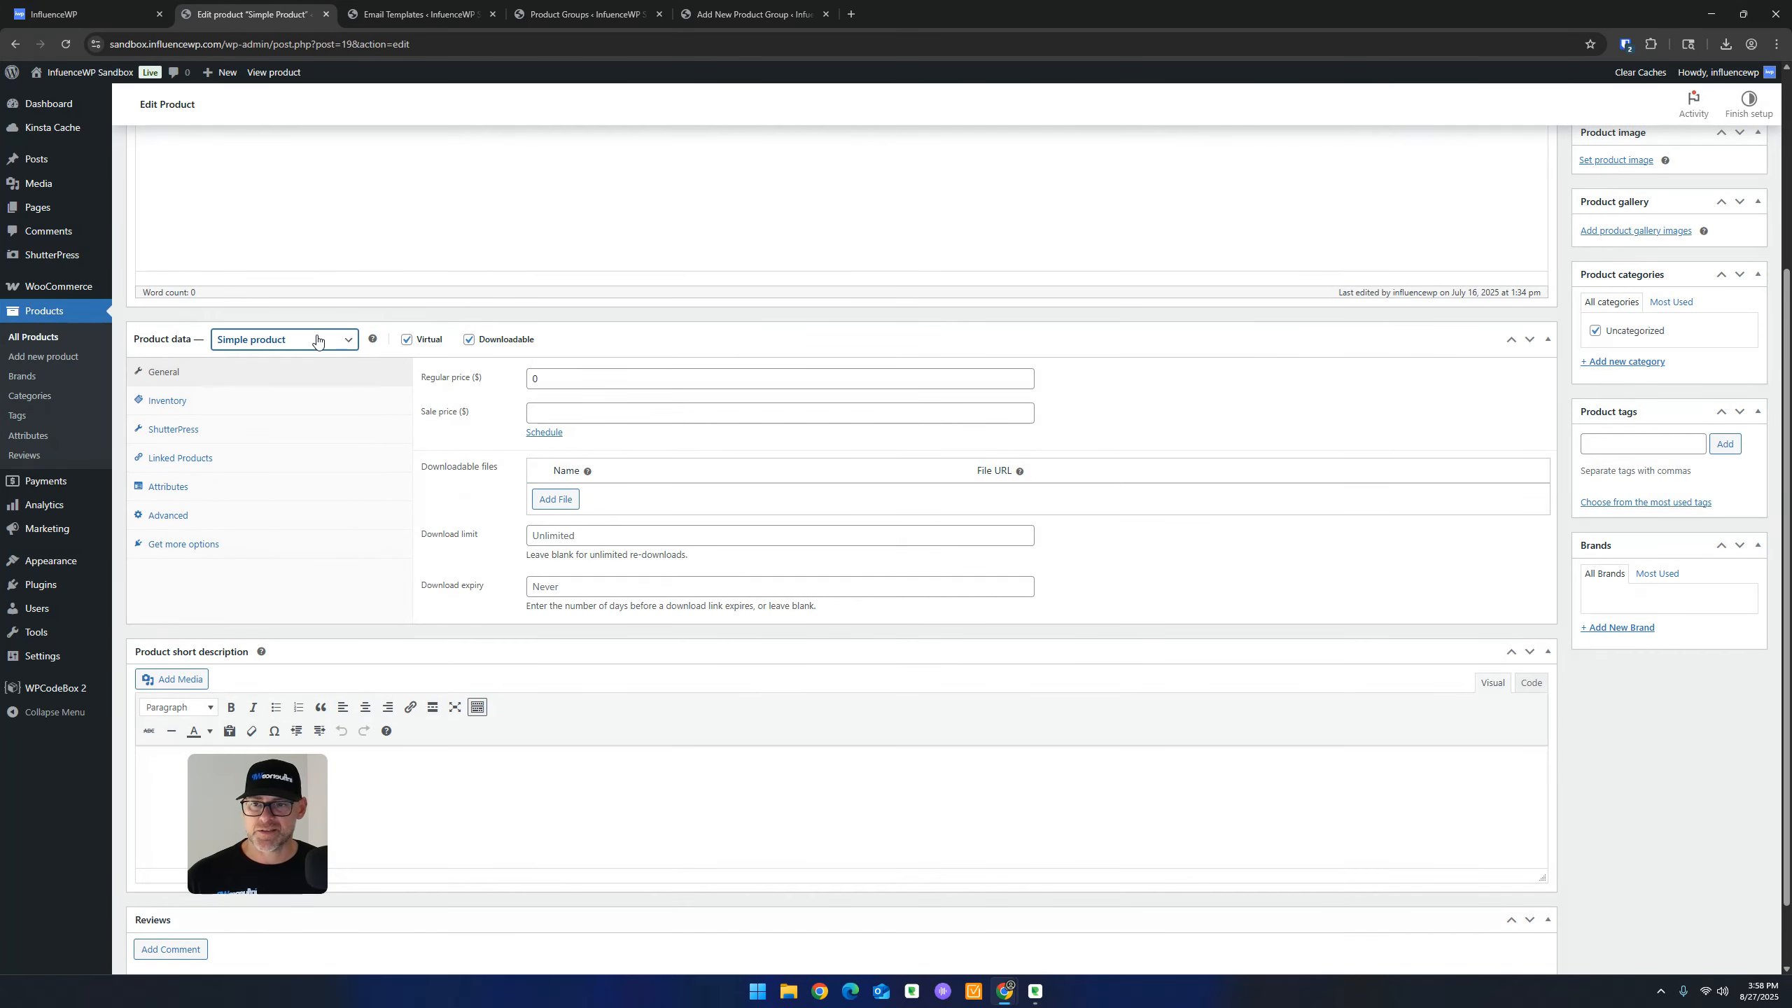
scroll(340, 388, up, 4)
click(279, 619)
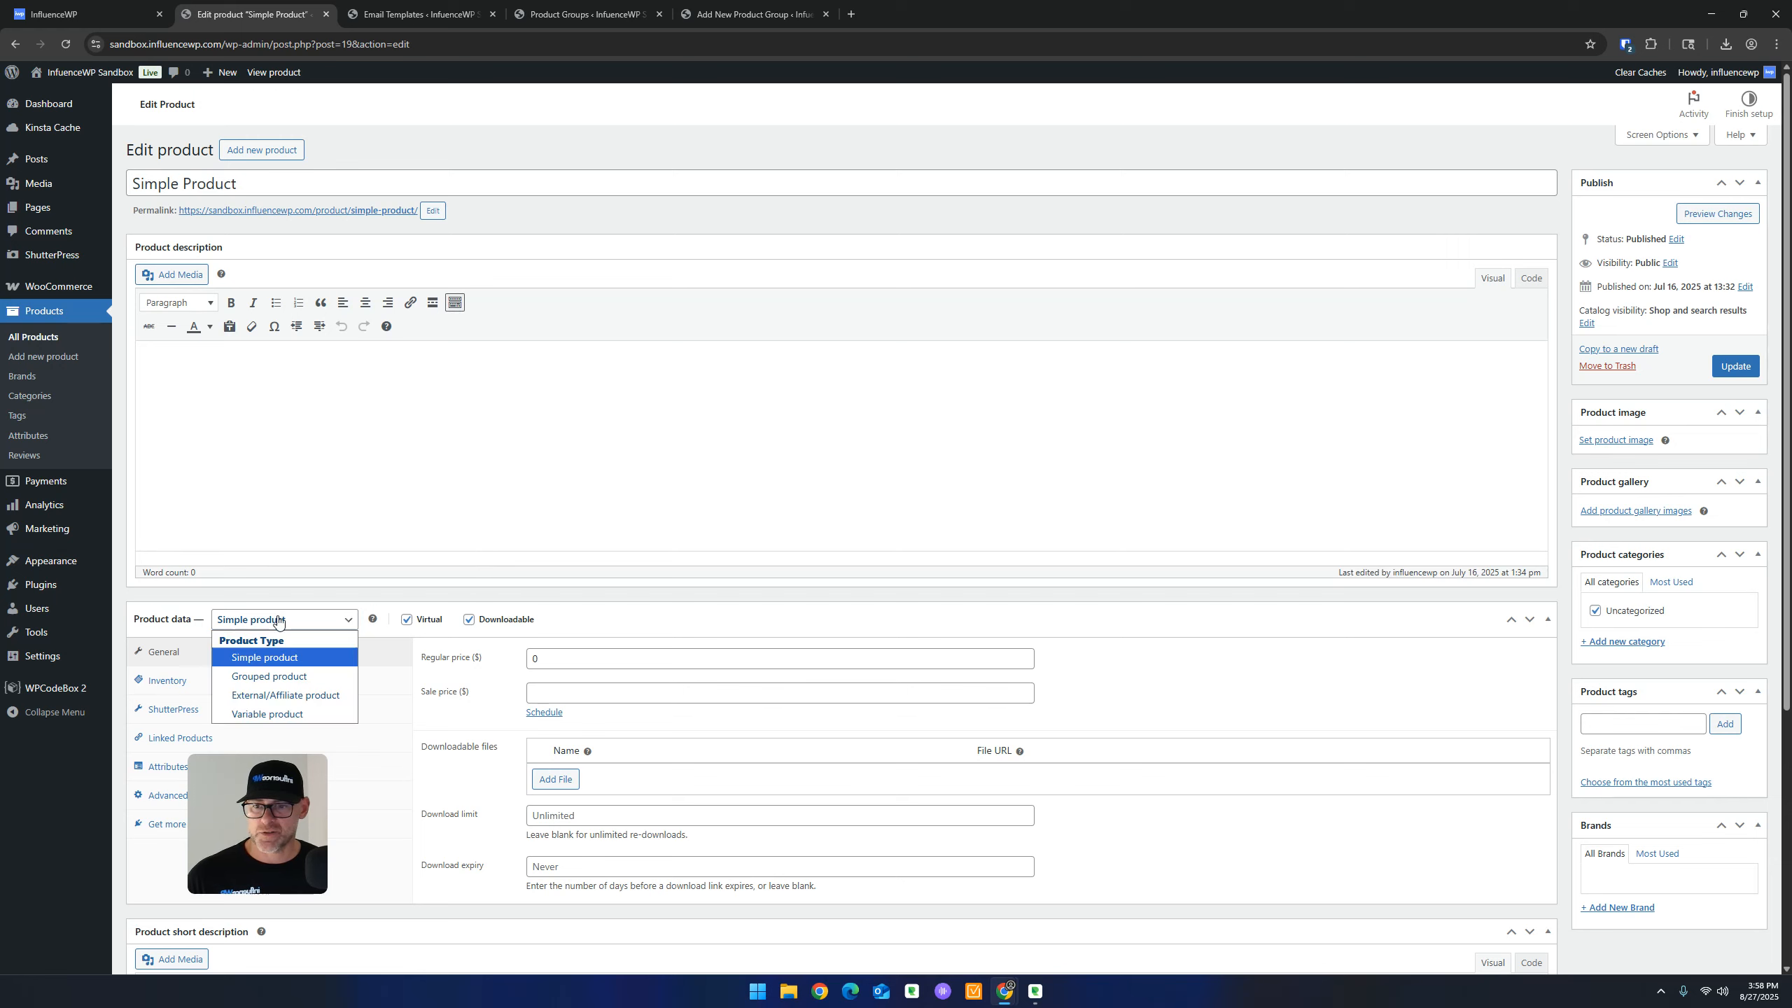
click(279, 619)
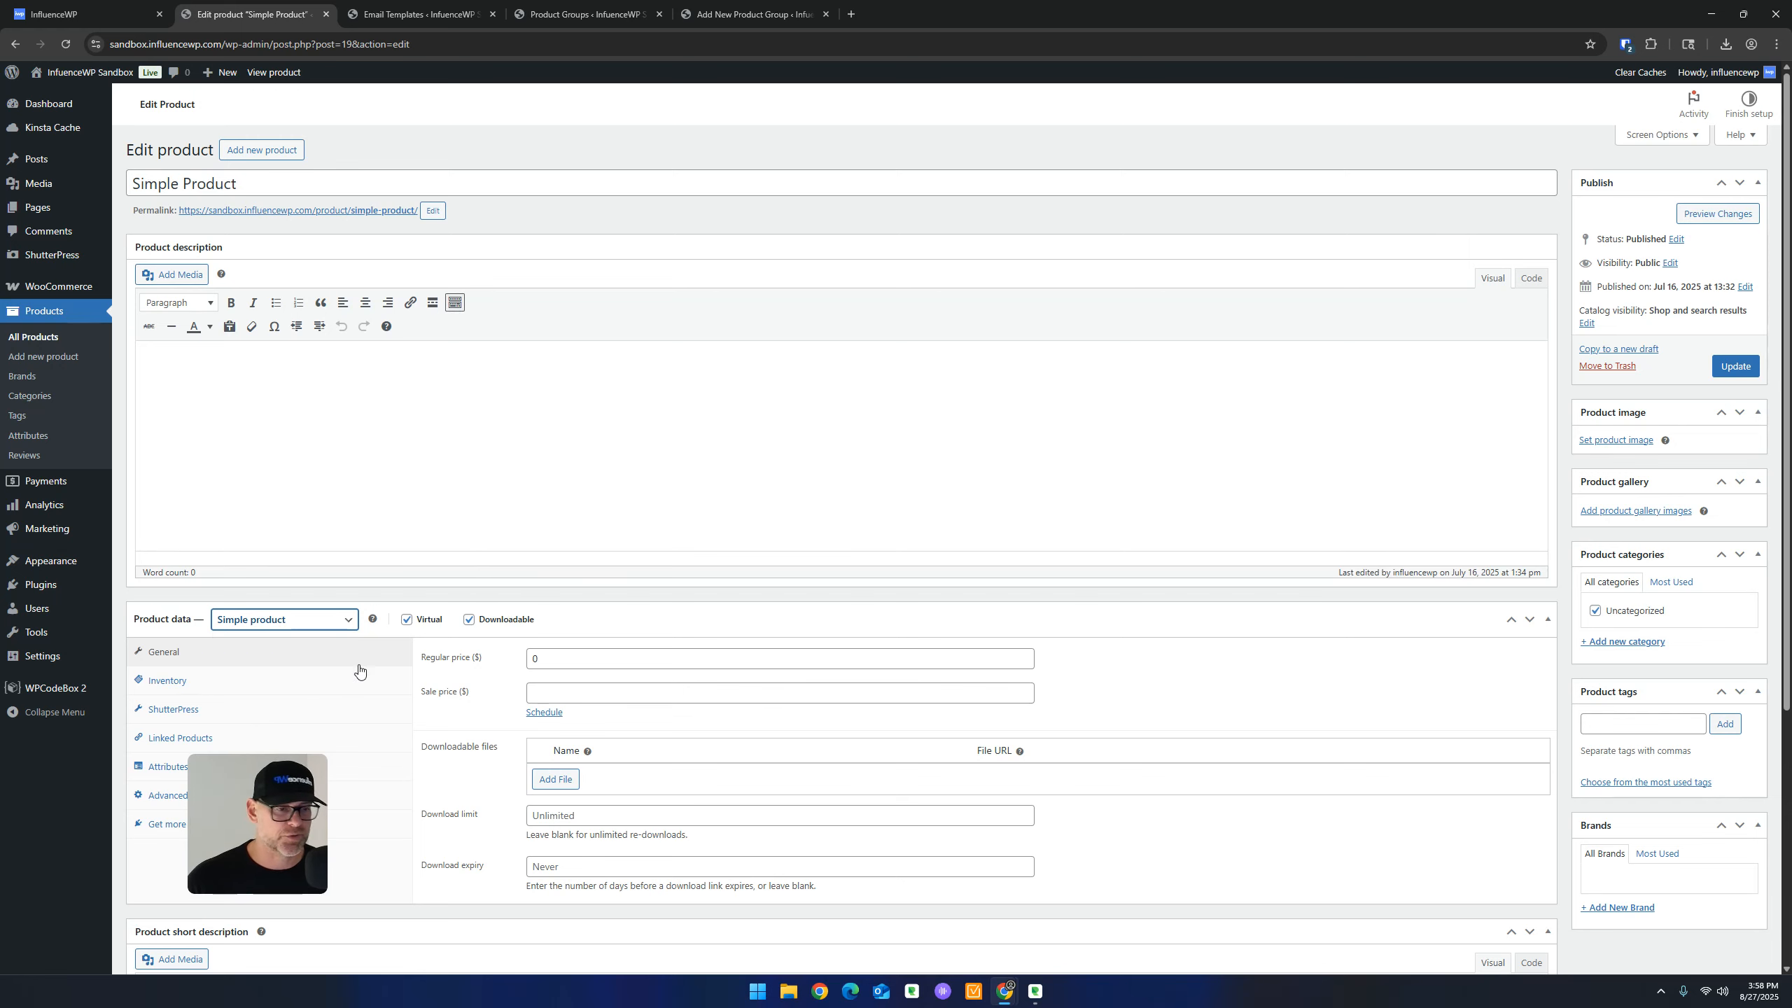
Switch through the open tabs back to the new product group form
click(406, 17)
click(247, 7)
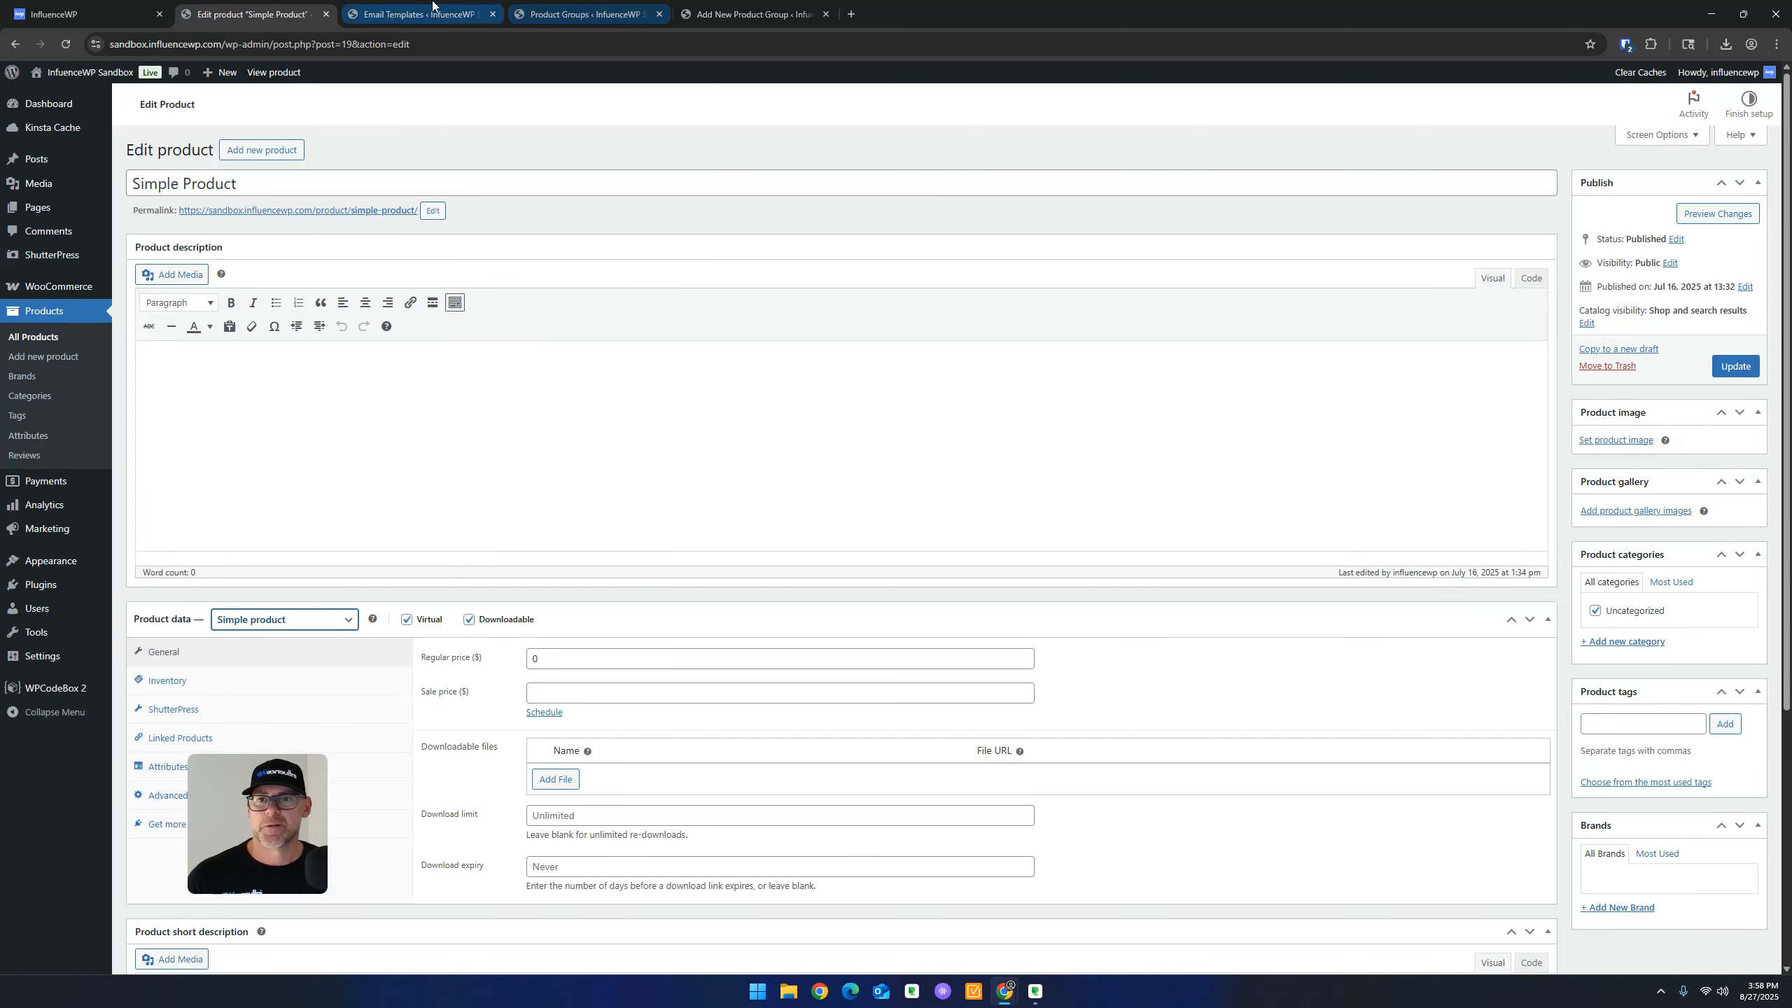
click(586, 12)
click(738, 7)
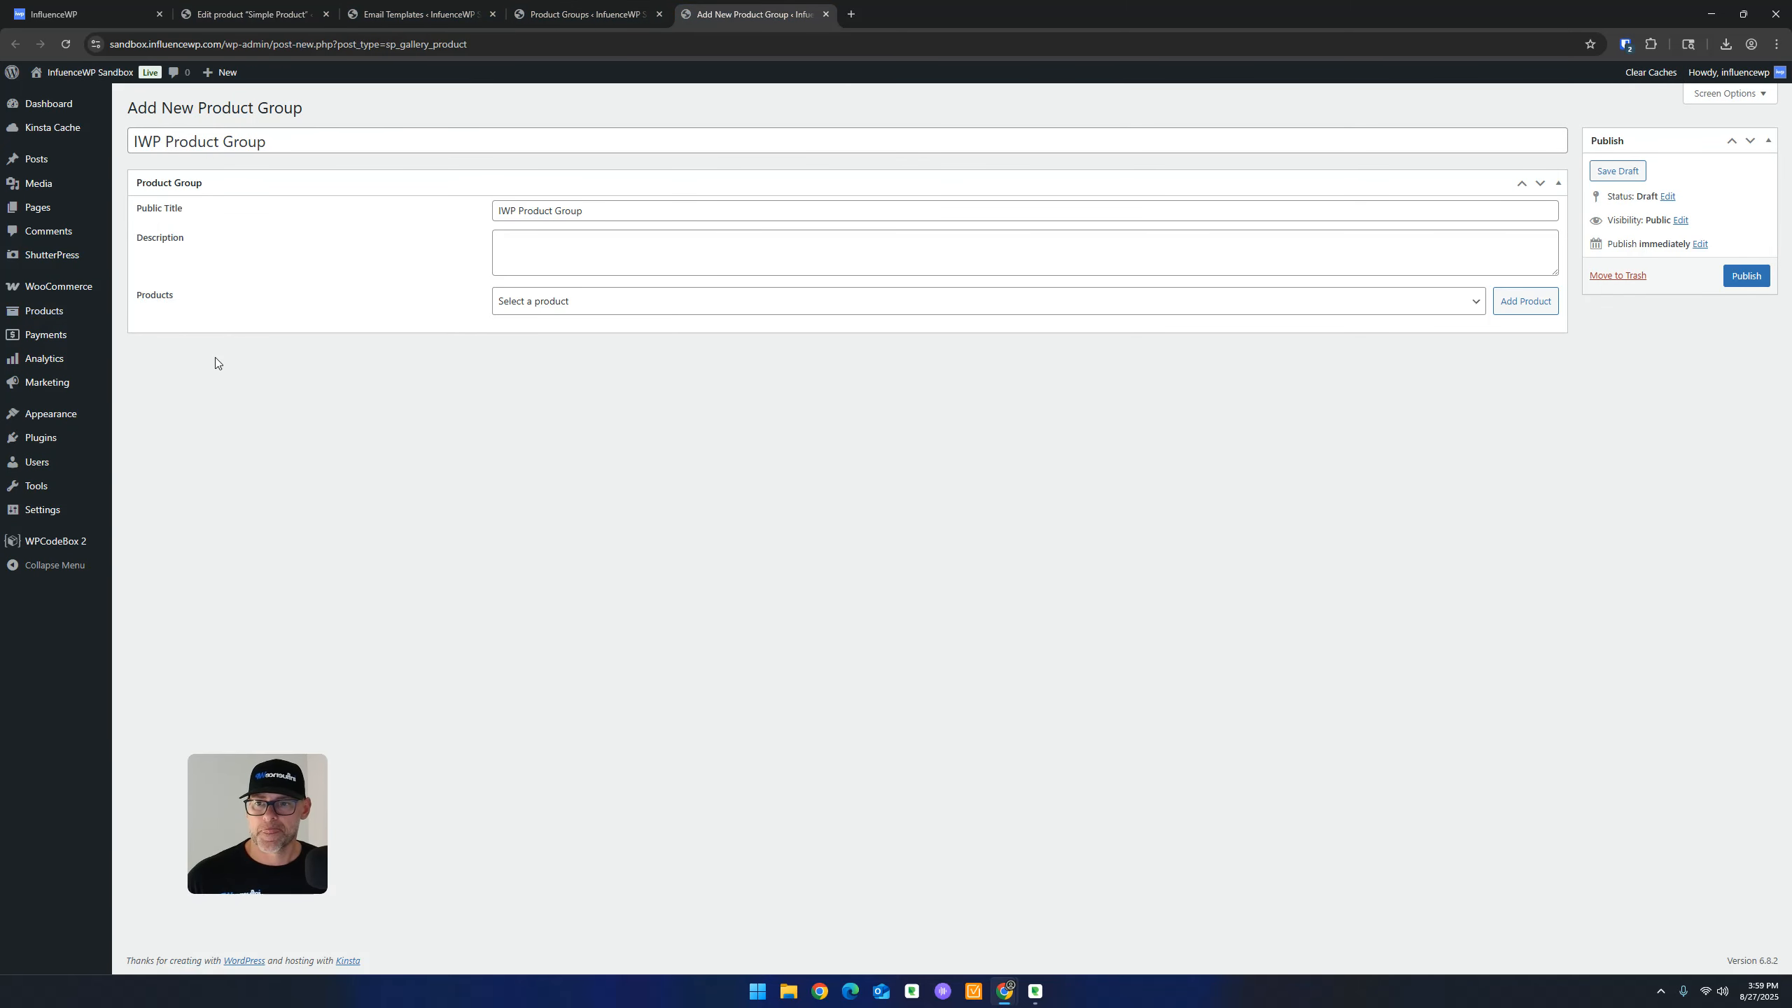
Publish the IWP Product Group
click(604, 305)
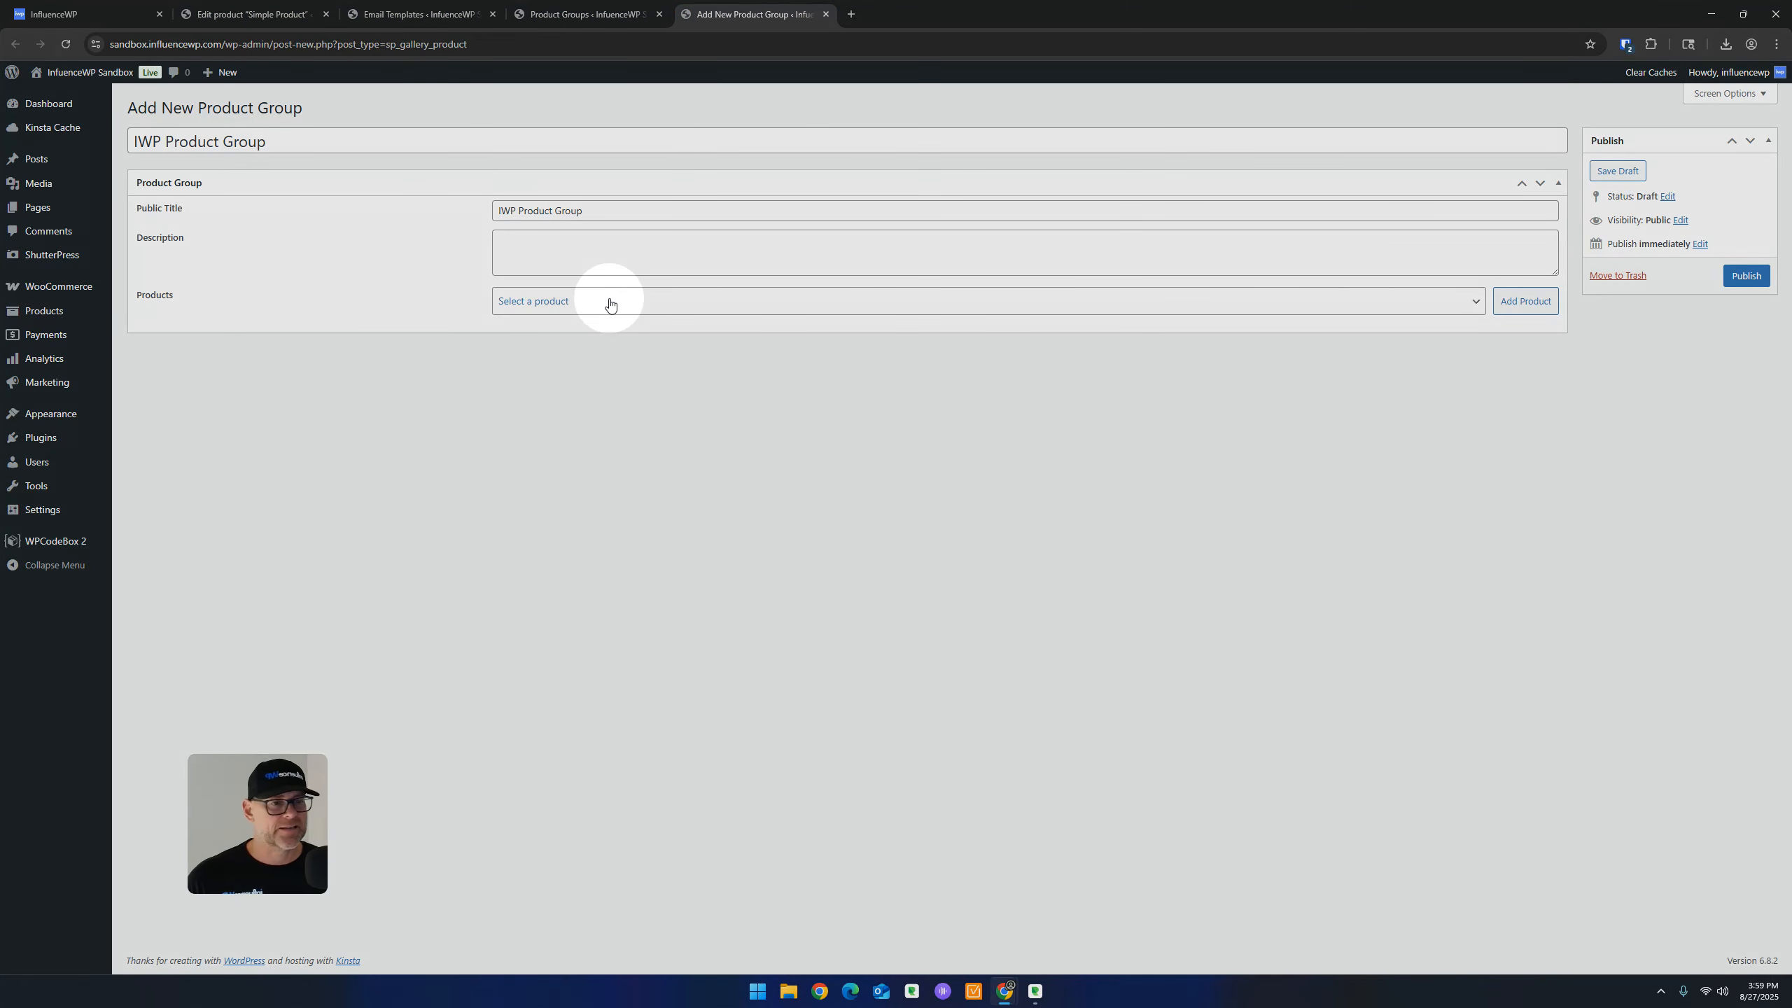
right_click(608, 301)
click(1281, 522)
click(1742, 277)
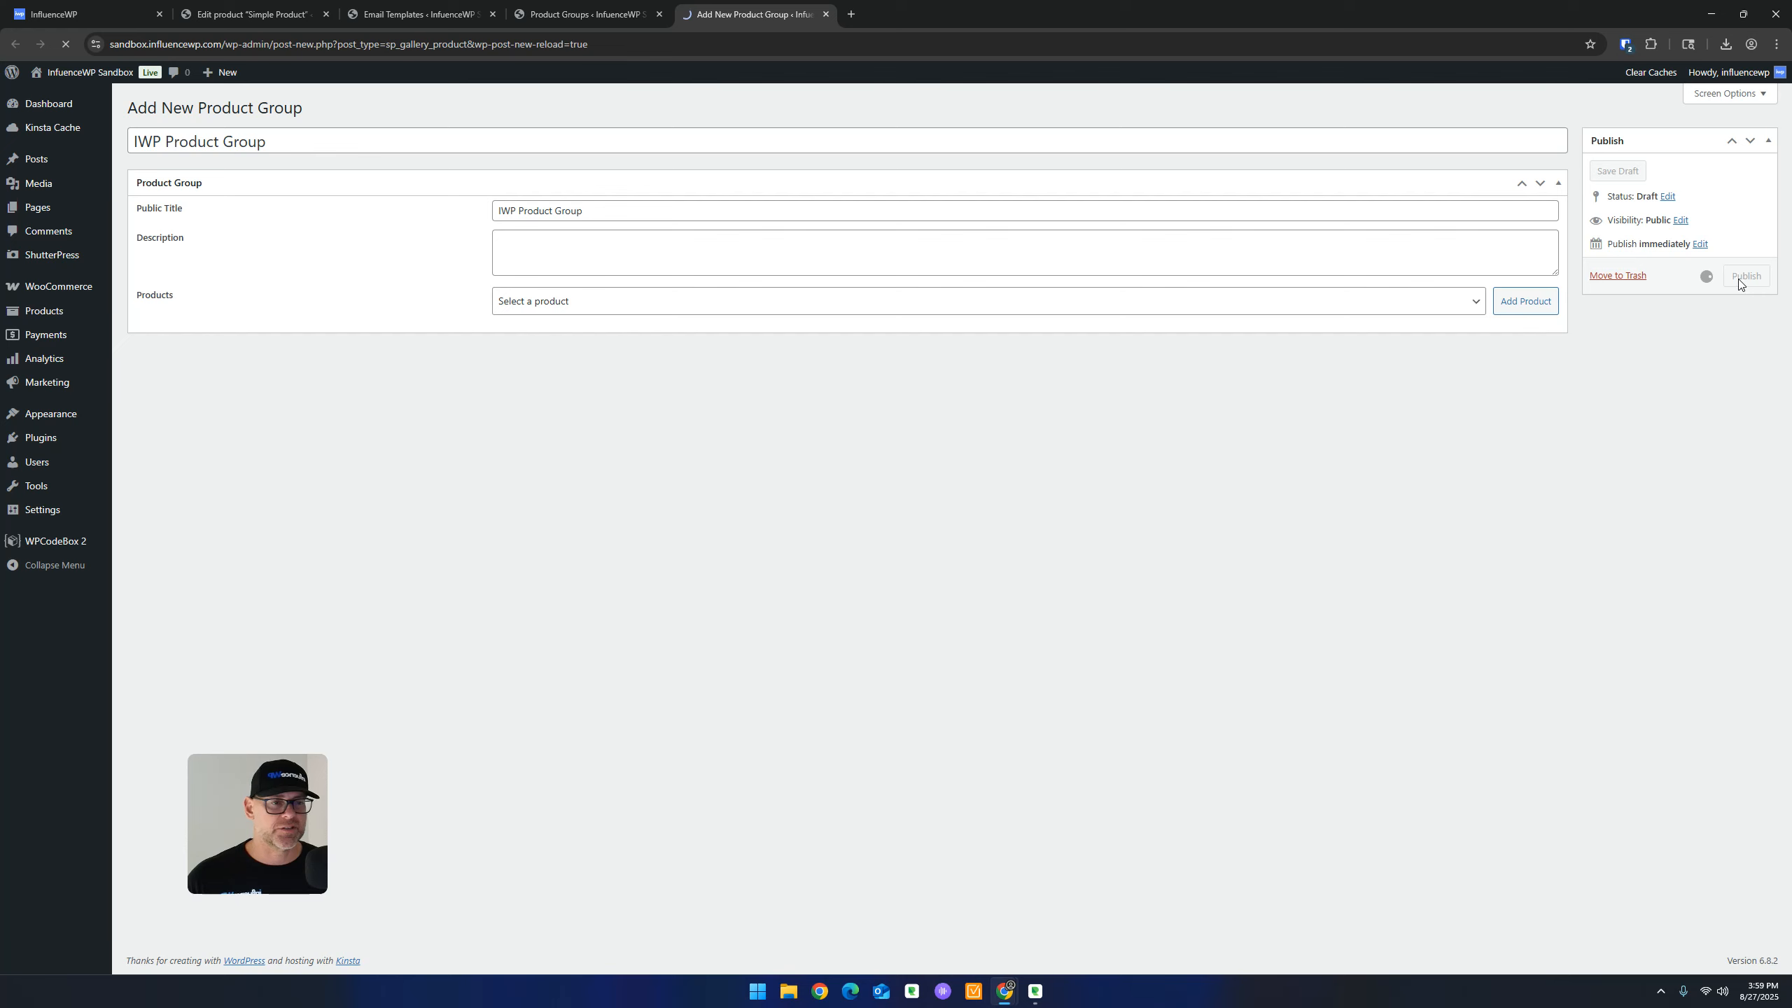
Close the Edit Product Group, Product Groups and Email Templates tabs
click(824, 14)
click(659, 14)
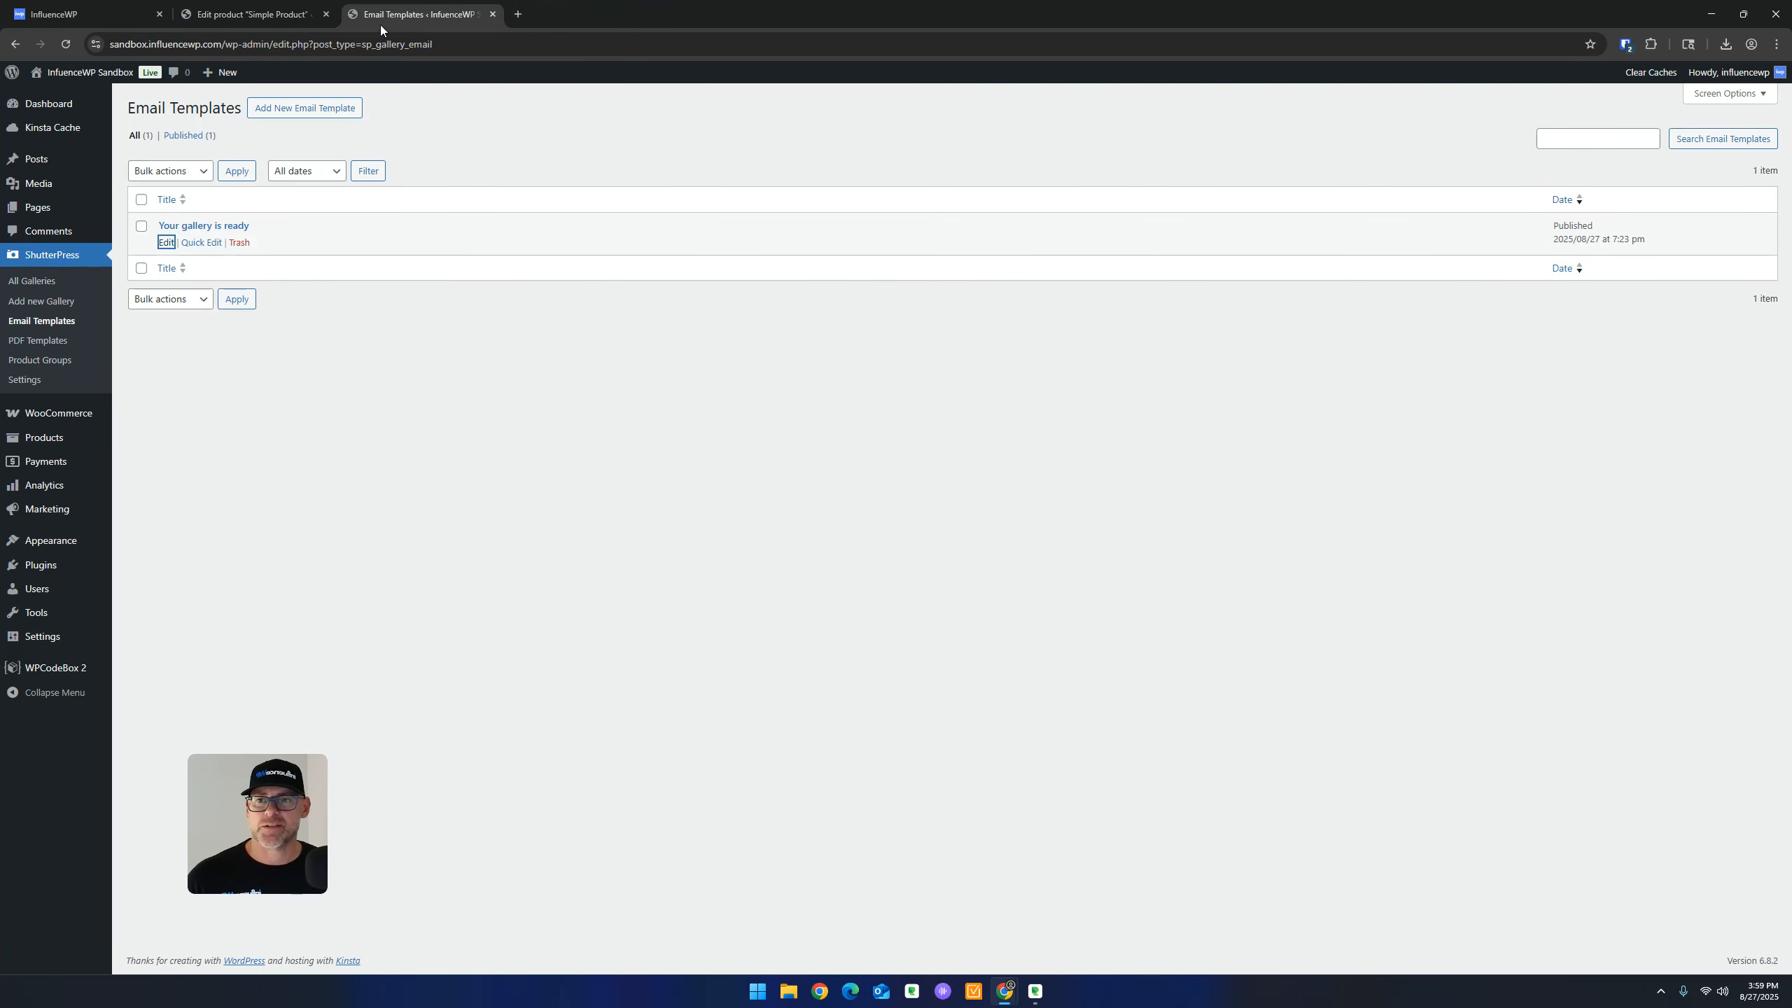
click(492, 15)
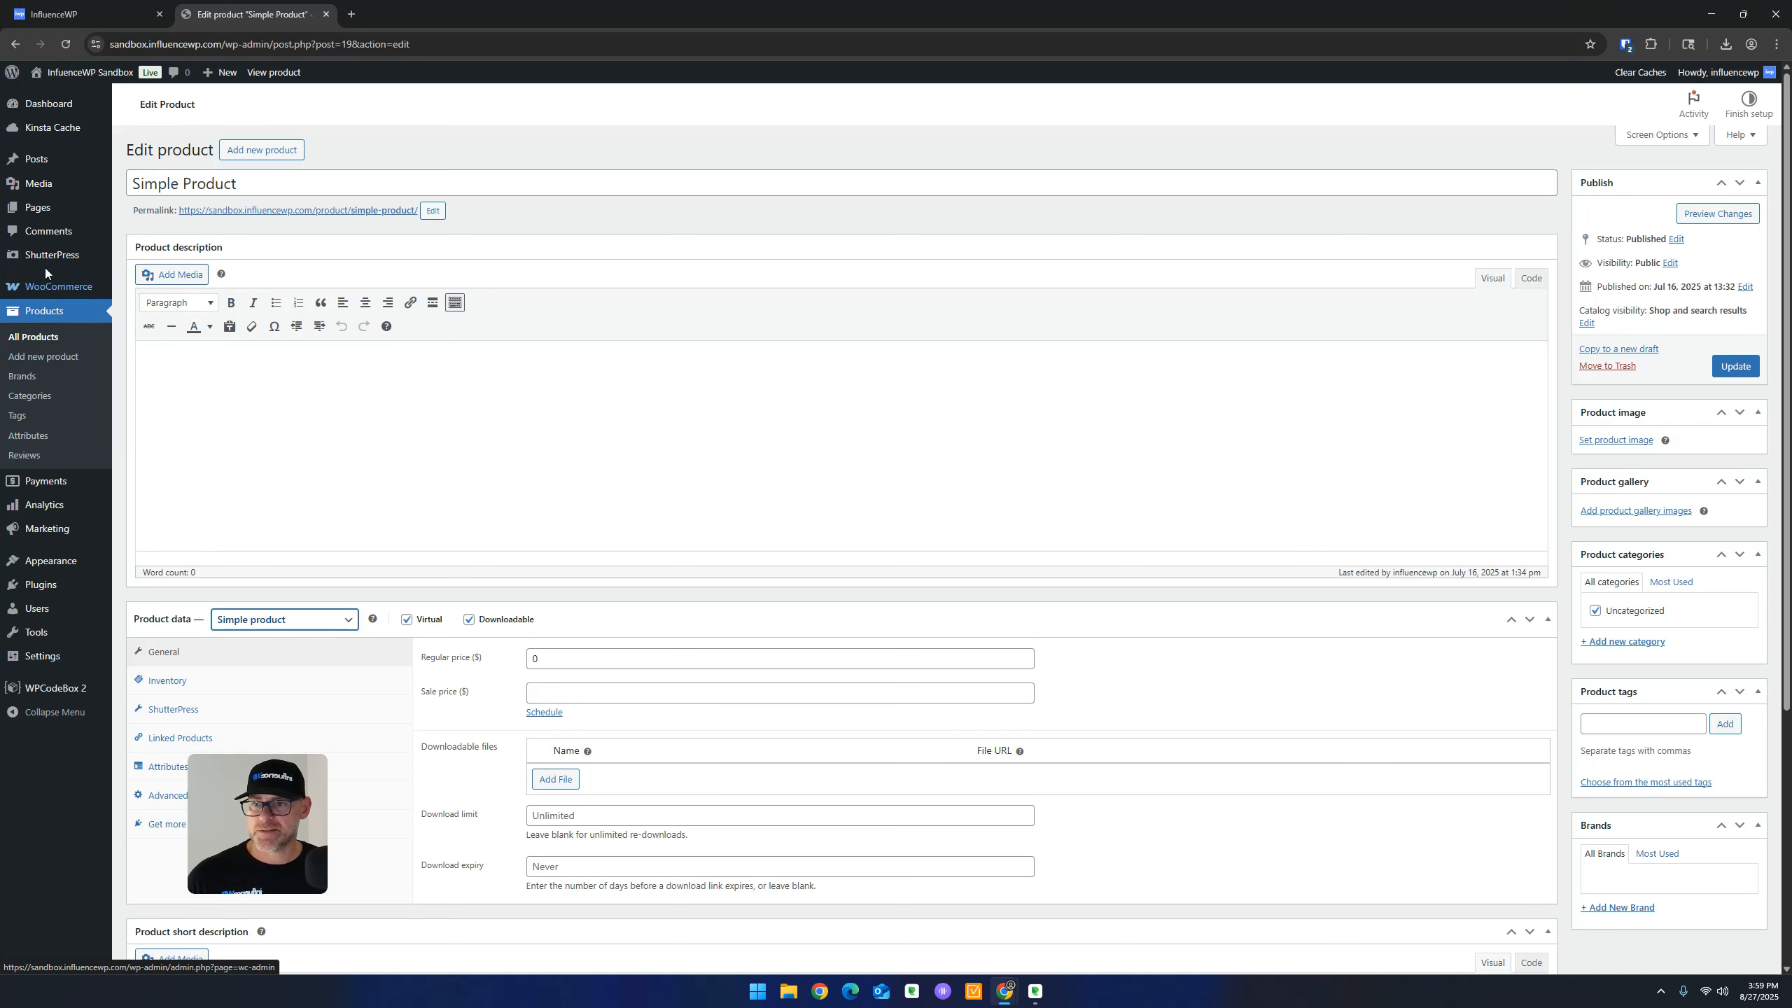
Open ShutterPress Settings and scroll through the General tab options
mouse_move(50, 262)
click(148, 358)
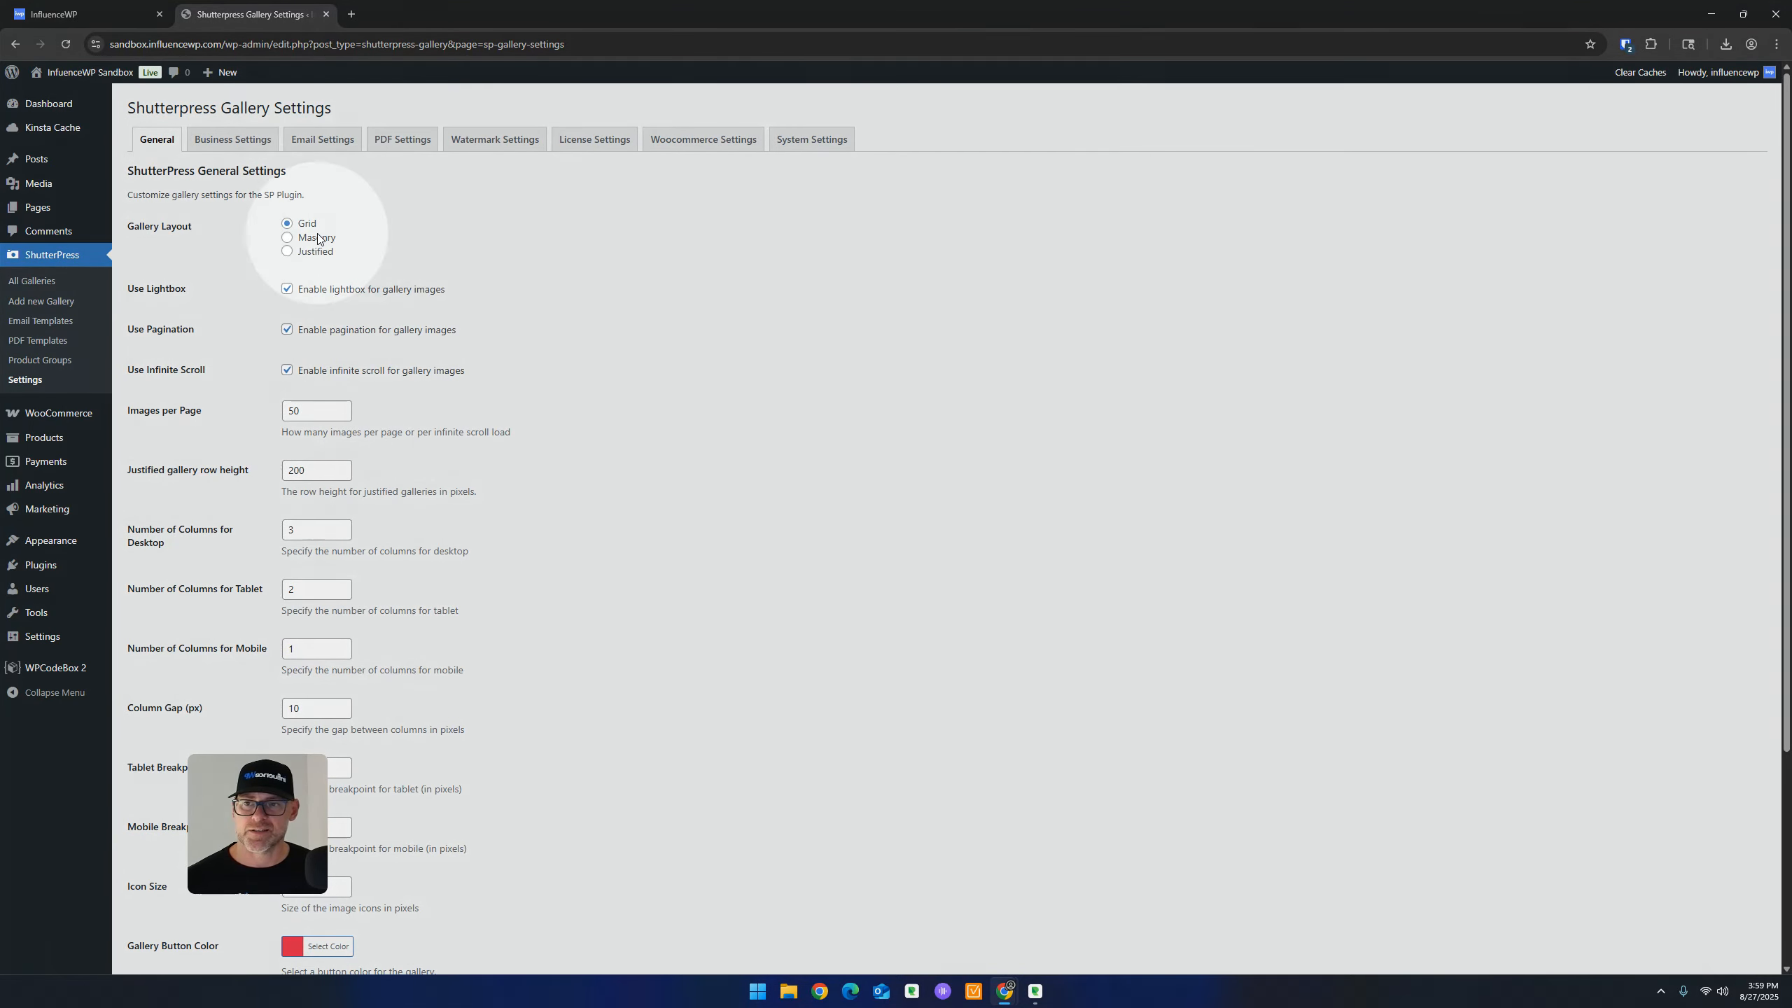
scroll(257, 317, down, 2)
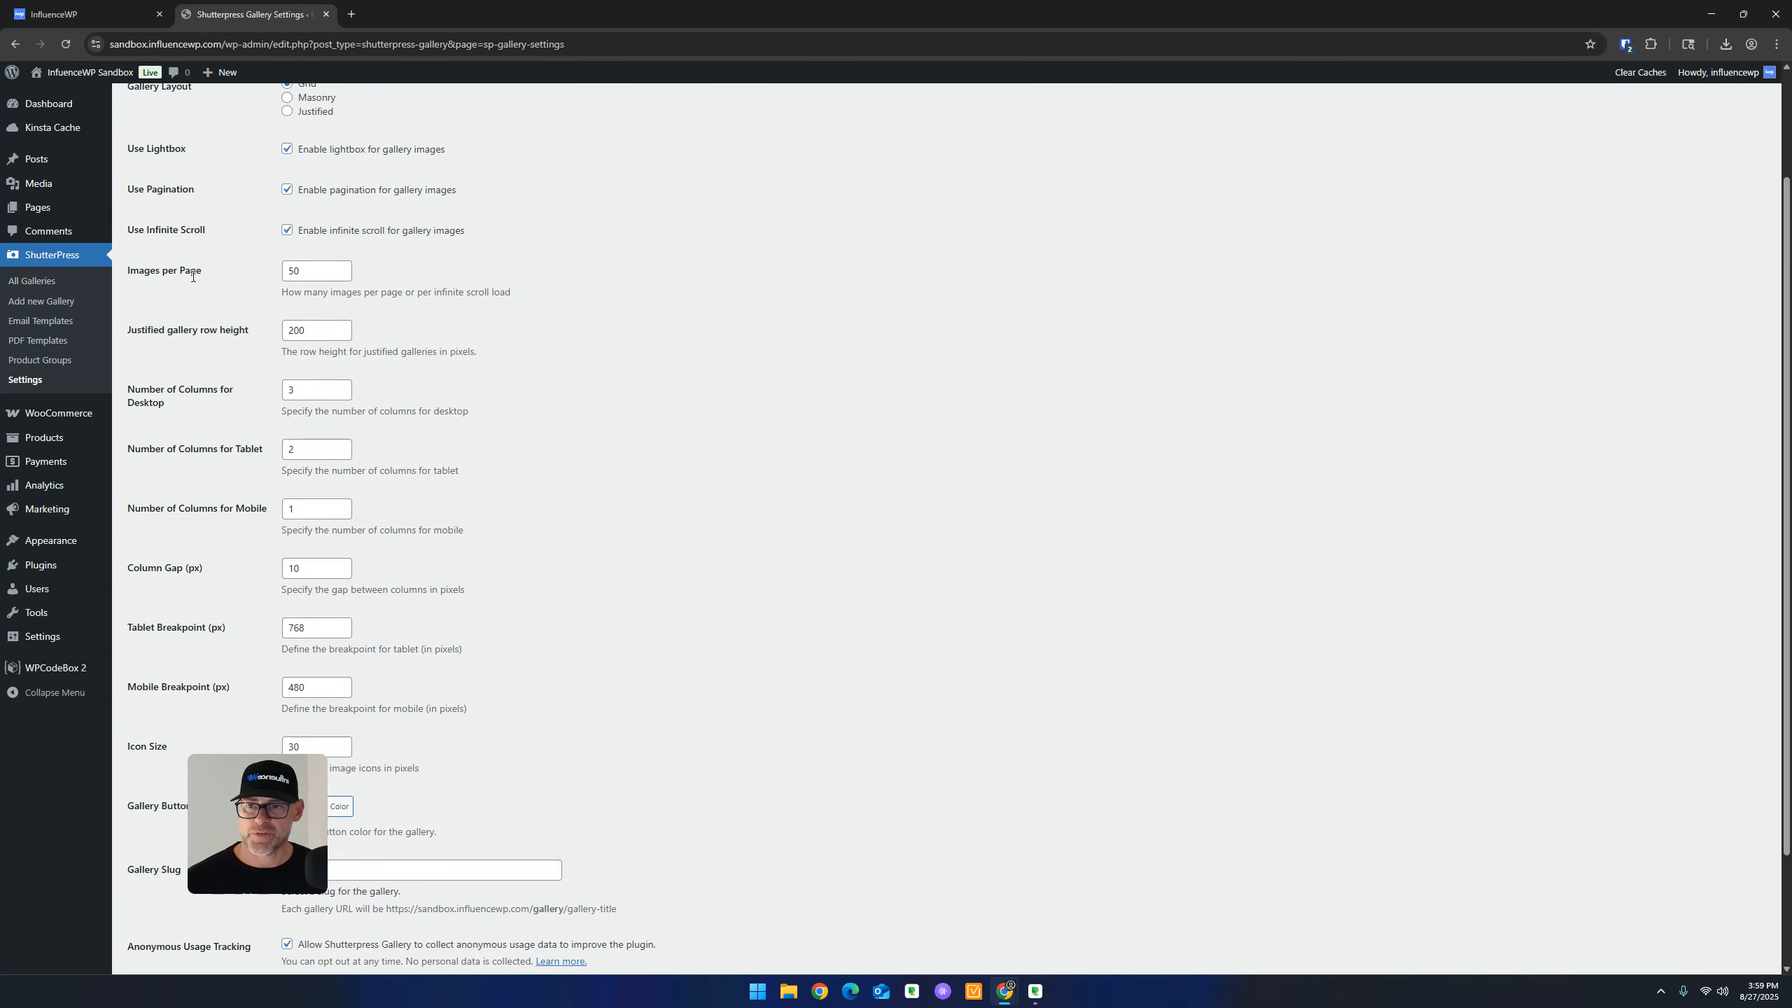
scroll(255, 370, down, 1)
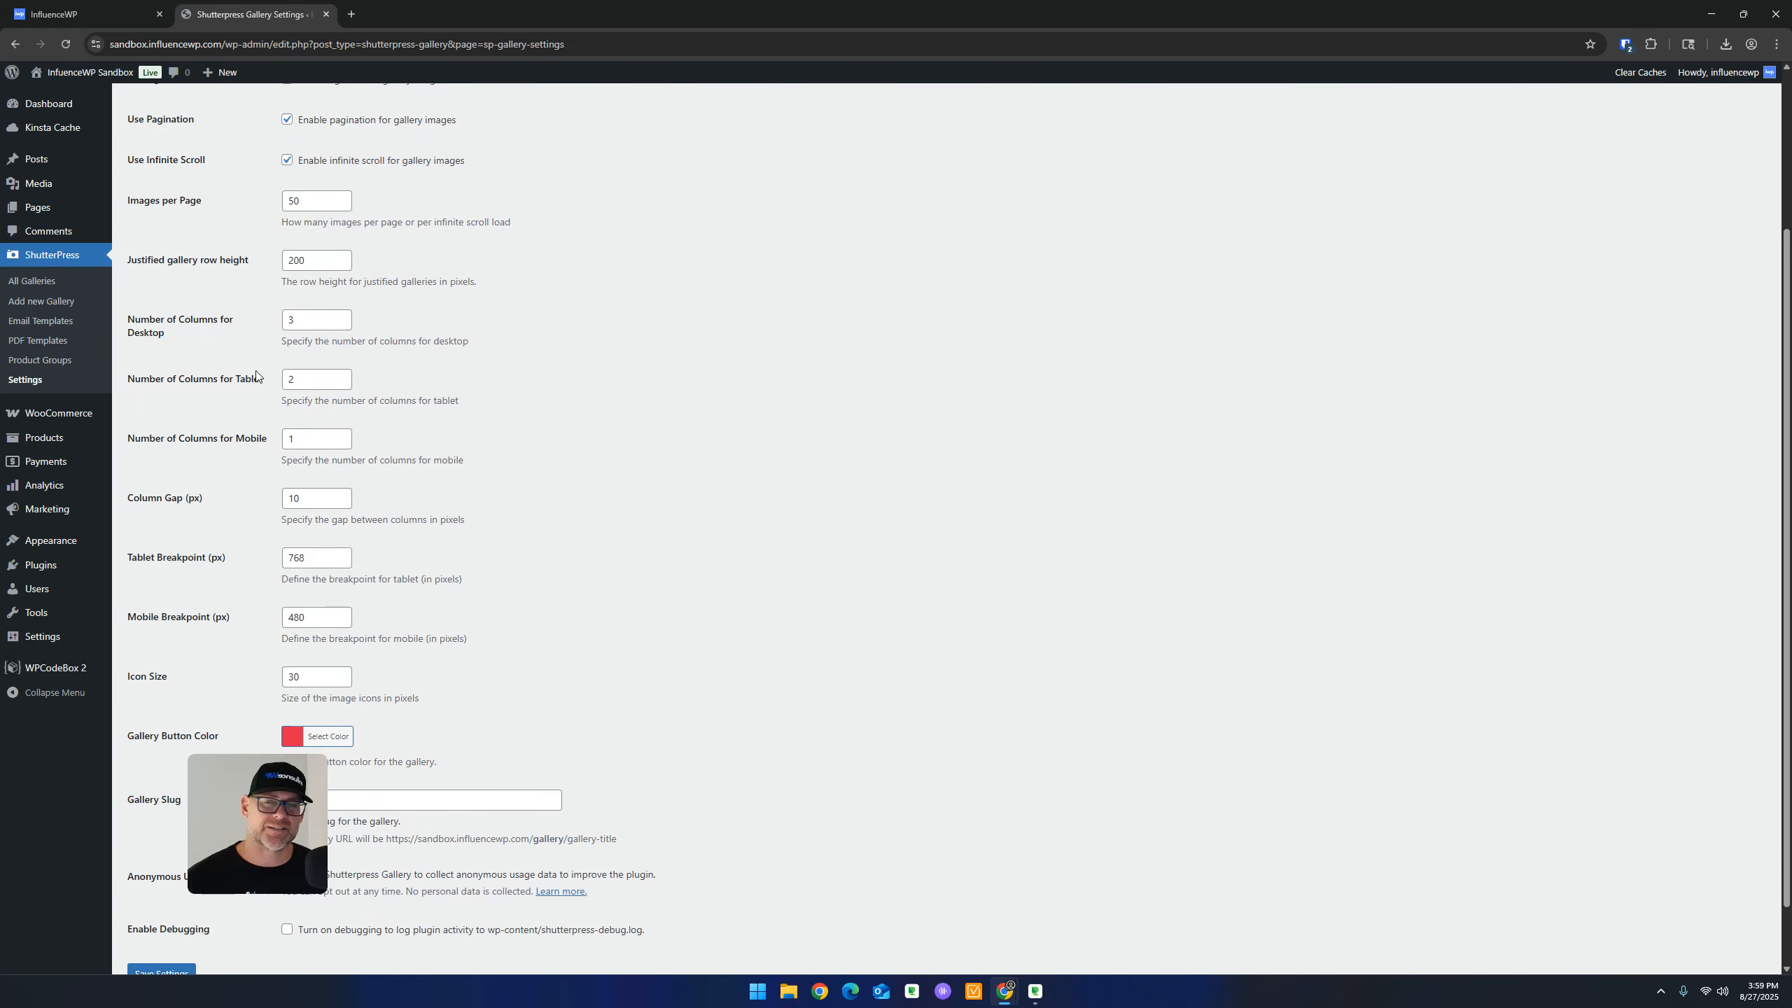
scroll(234, 412, up, 3)
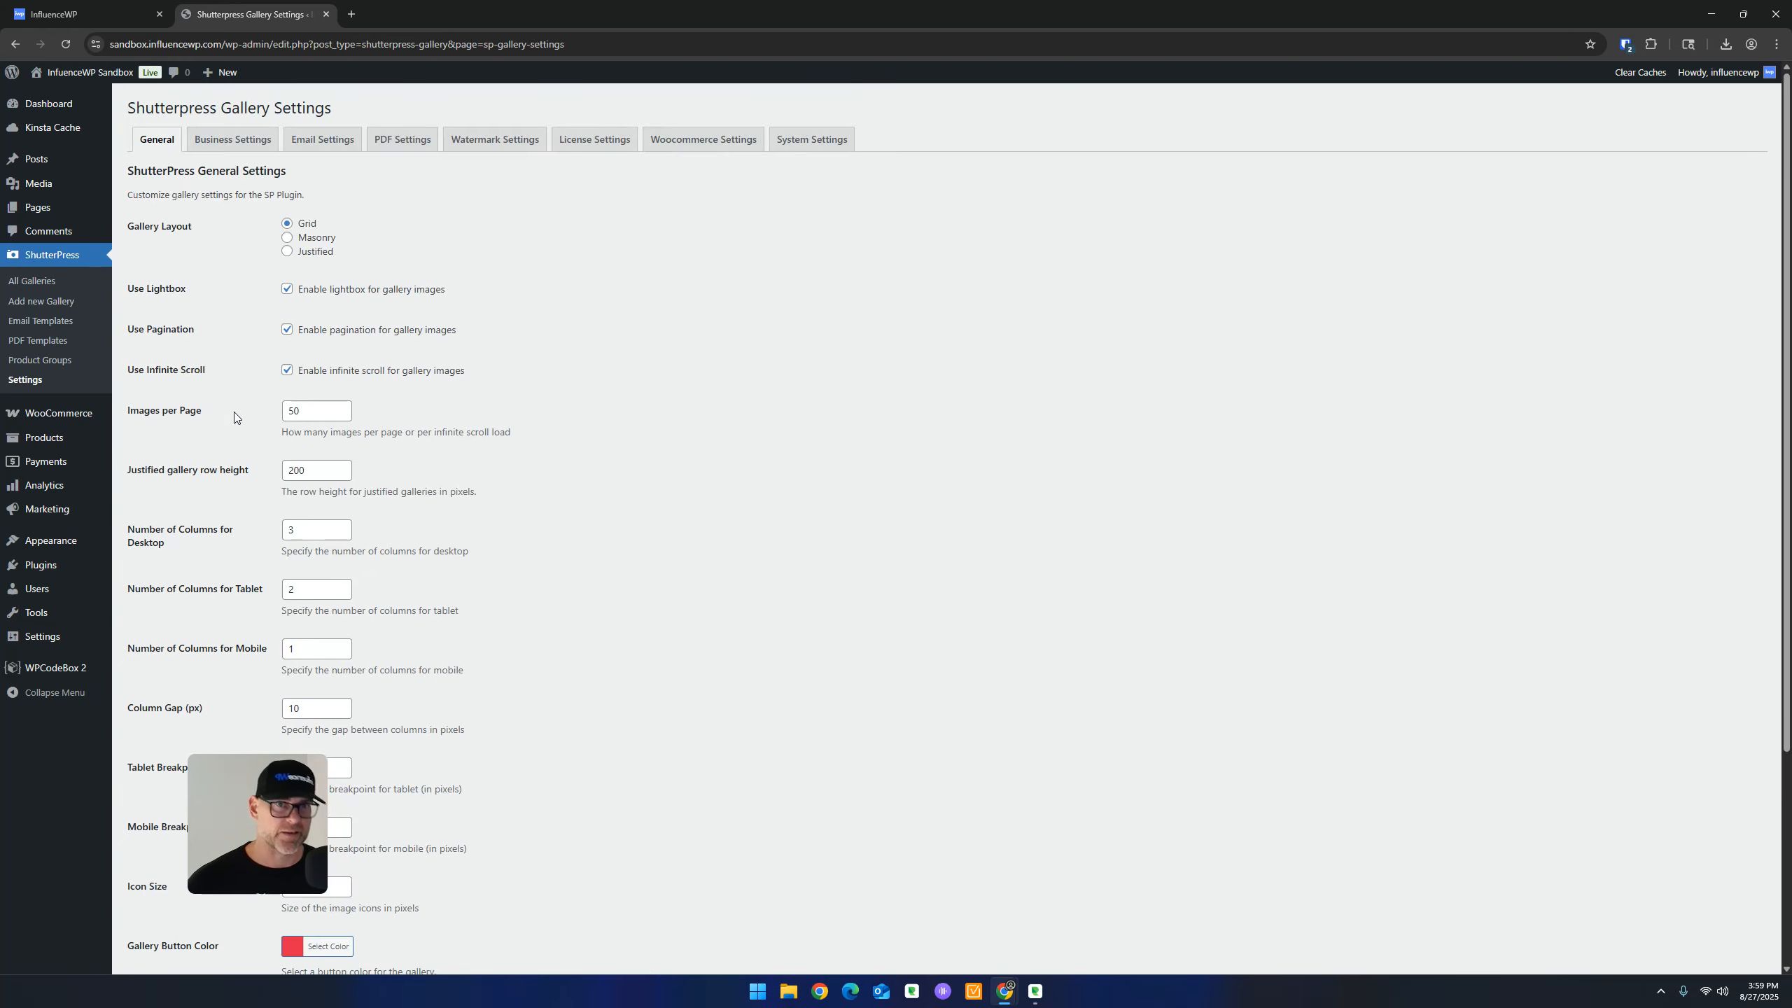
scroll(339, 408, down, 1)
scroll(337, 404, down, 5)
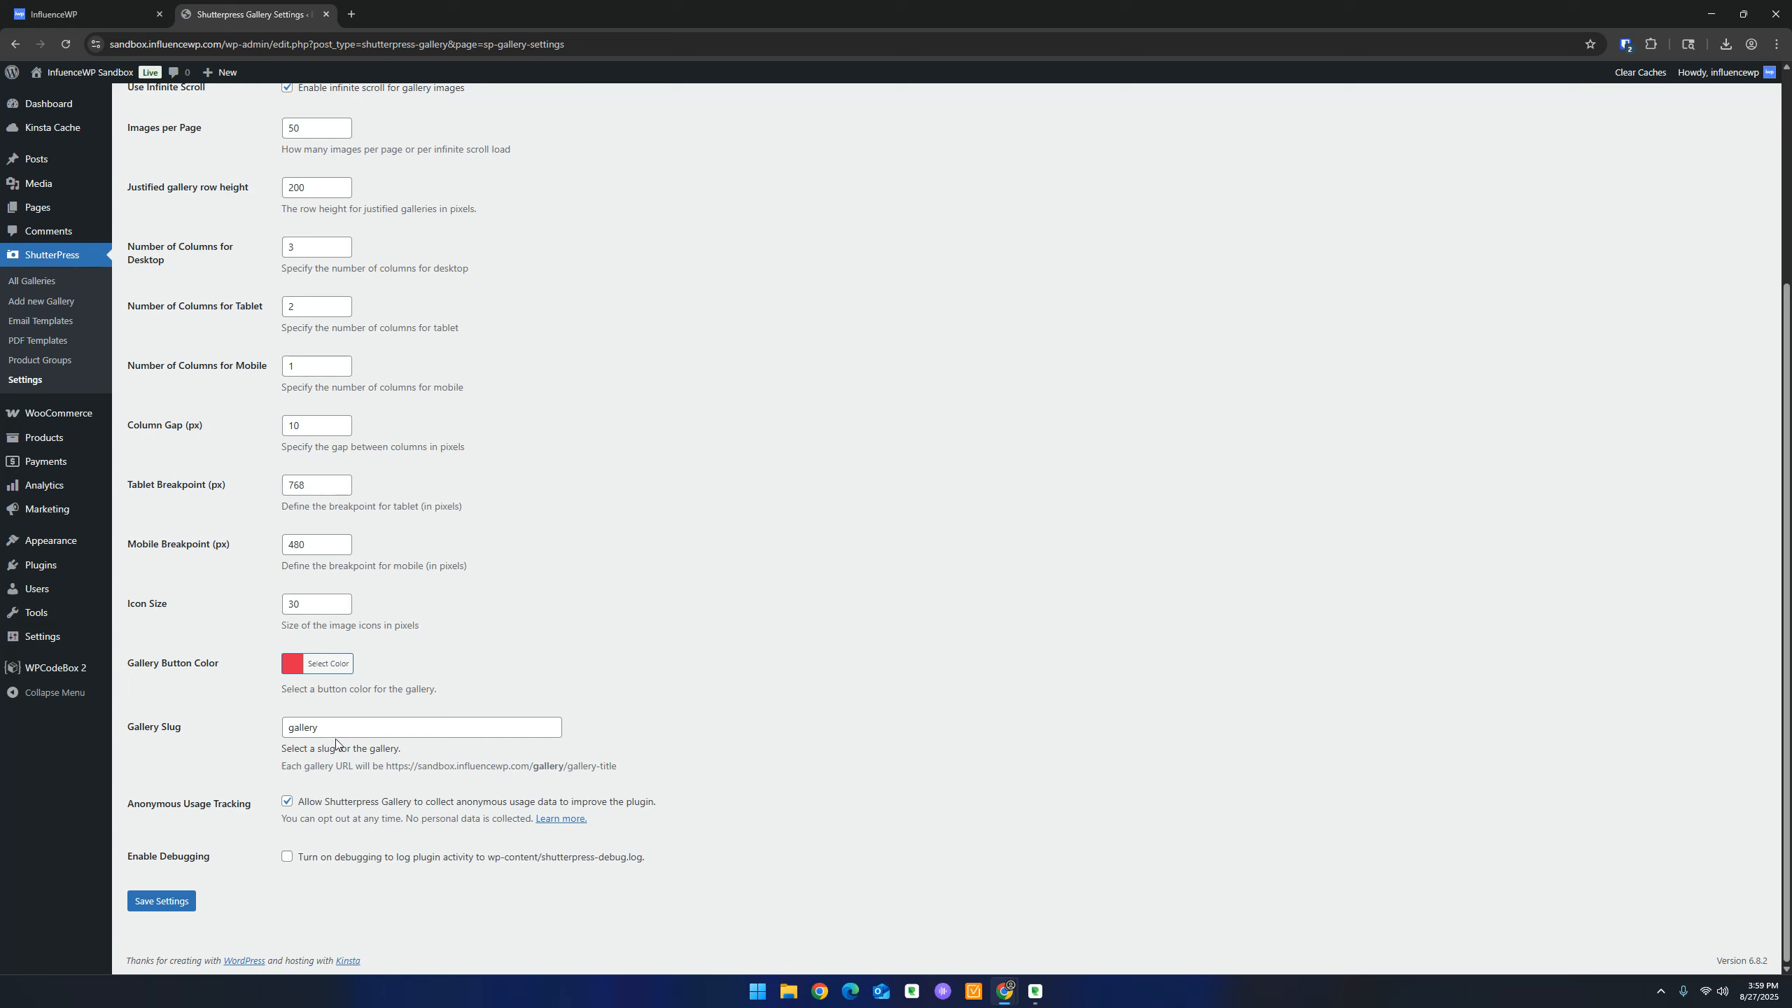
Select the gallery slug, zoom out to see the whole form, reset zoom, then view Business Settings
drag(336, 730, 229, 726)
click(656, 555)
key(ctrl+minus)
key(ctrl+minus)
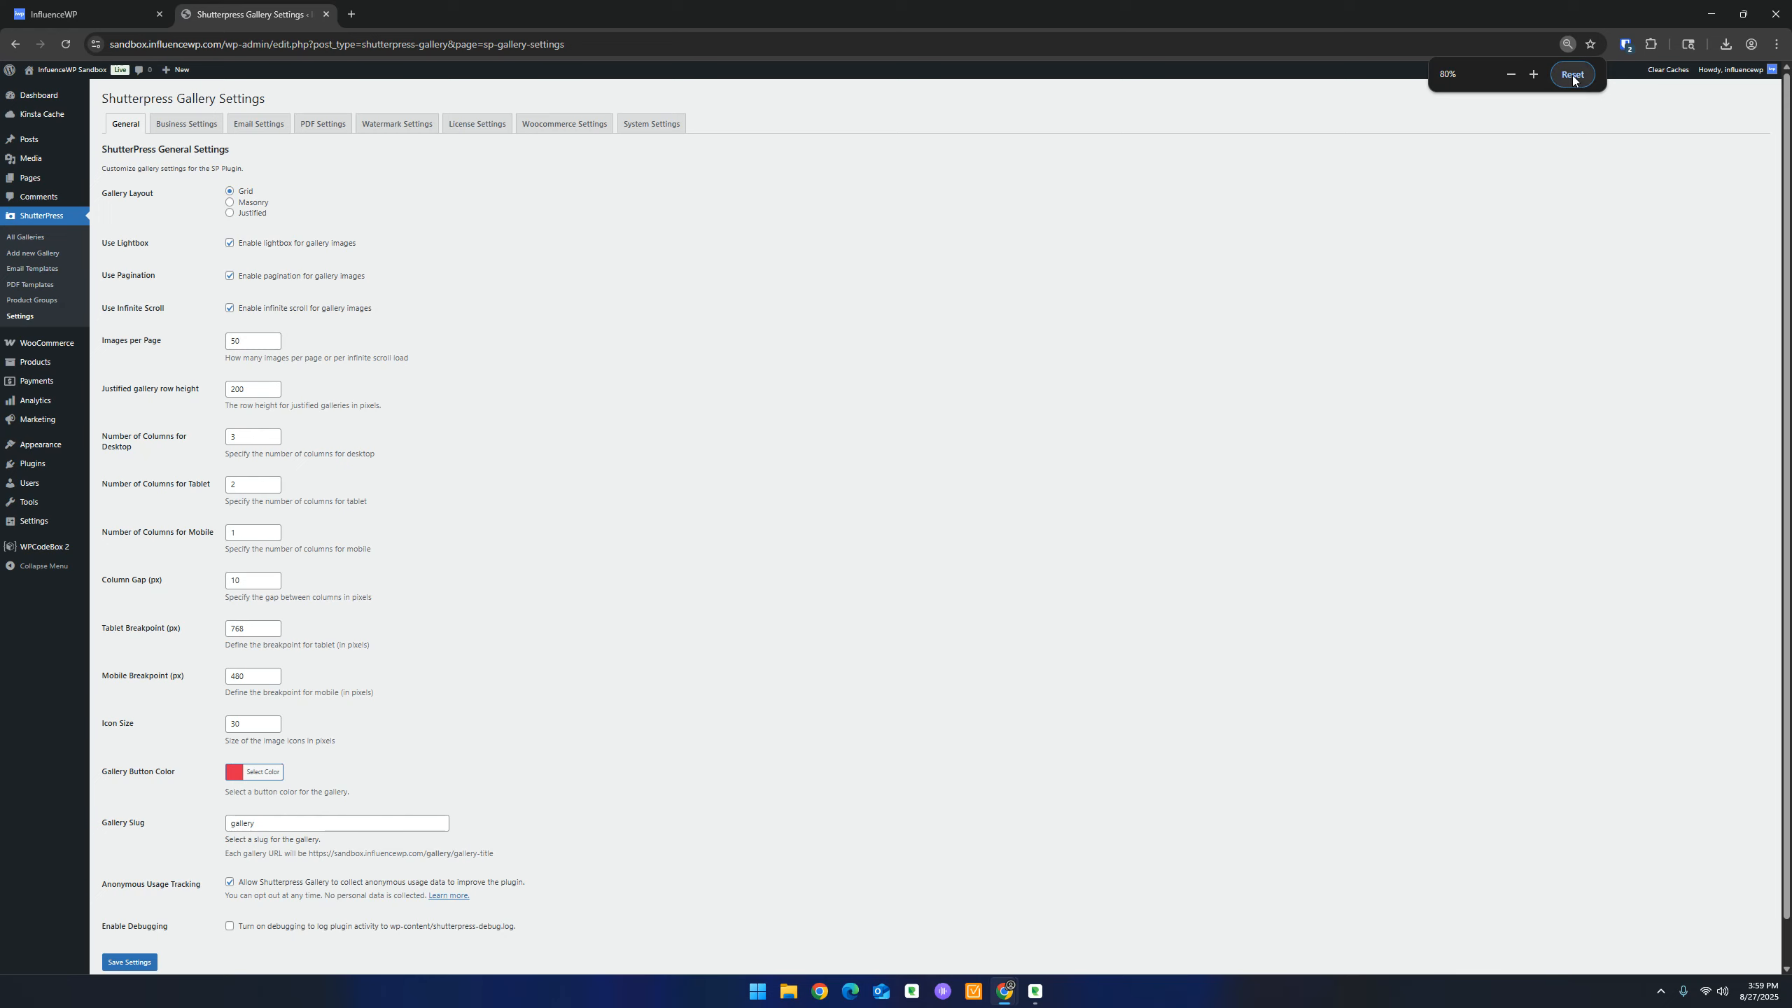
click(1572, 76)
click(234, 139)
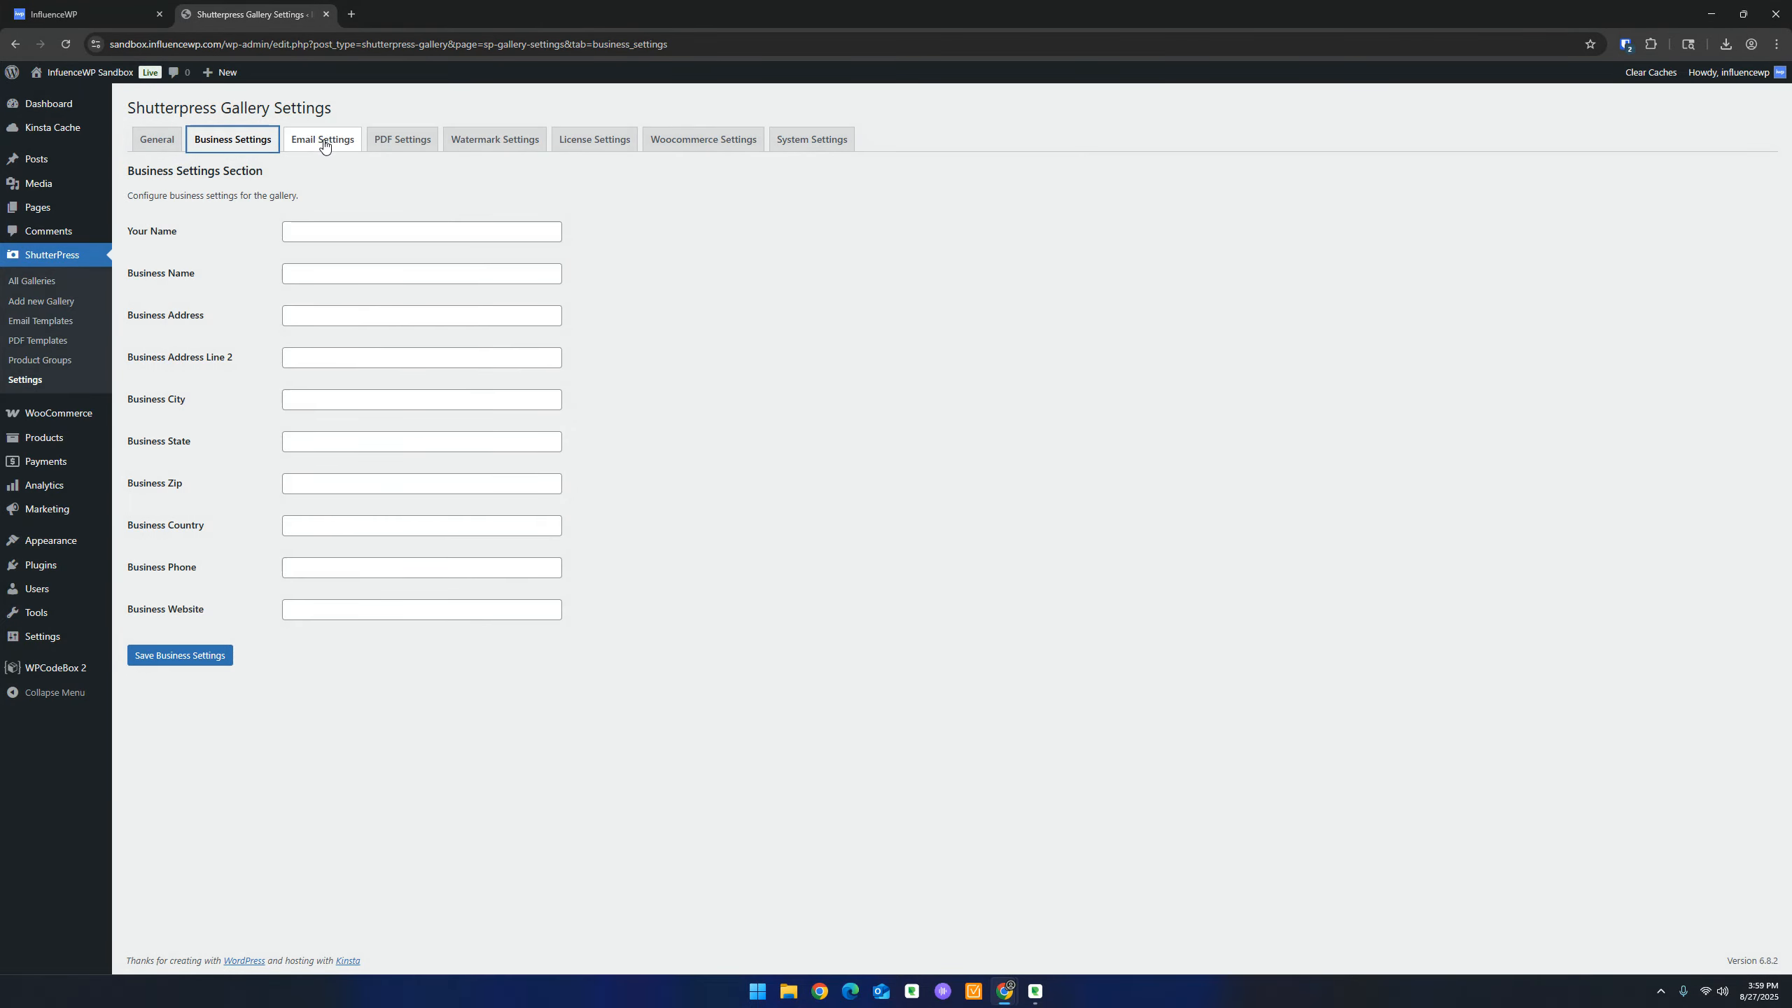
Go to Email Settings and place the cursor in the empty Email Footer editor
click(320, 141)
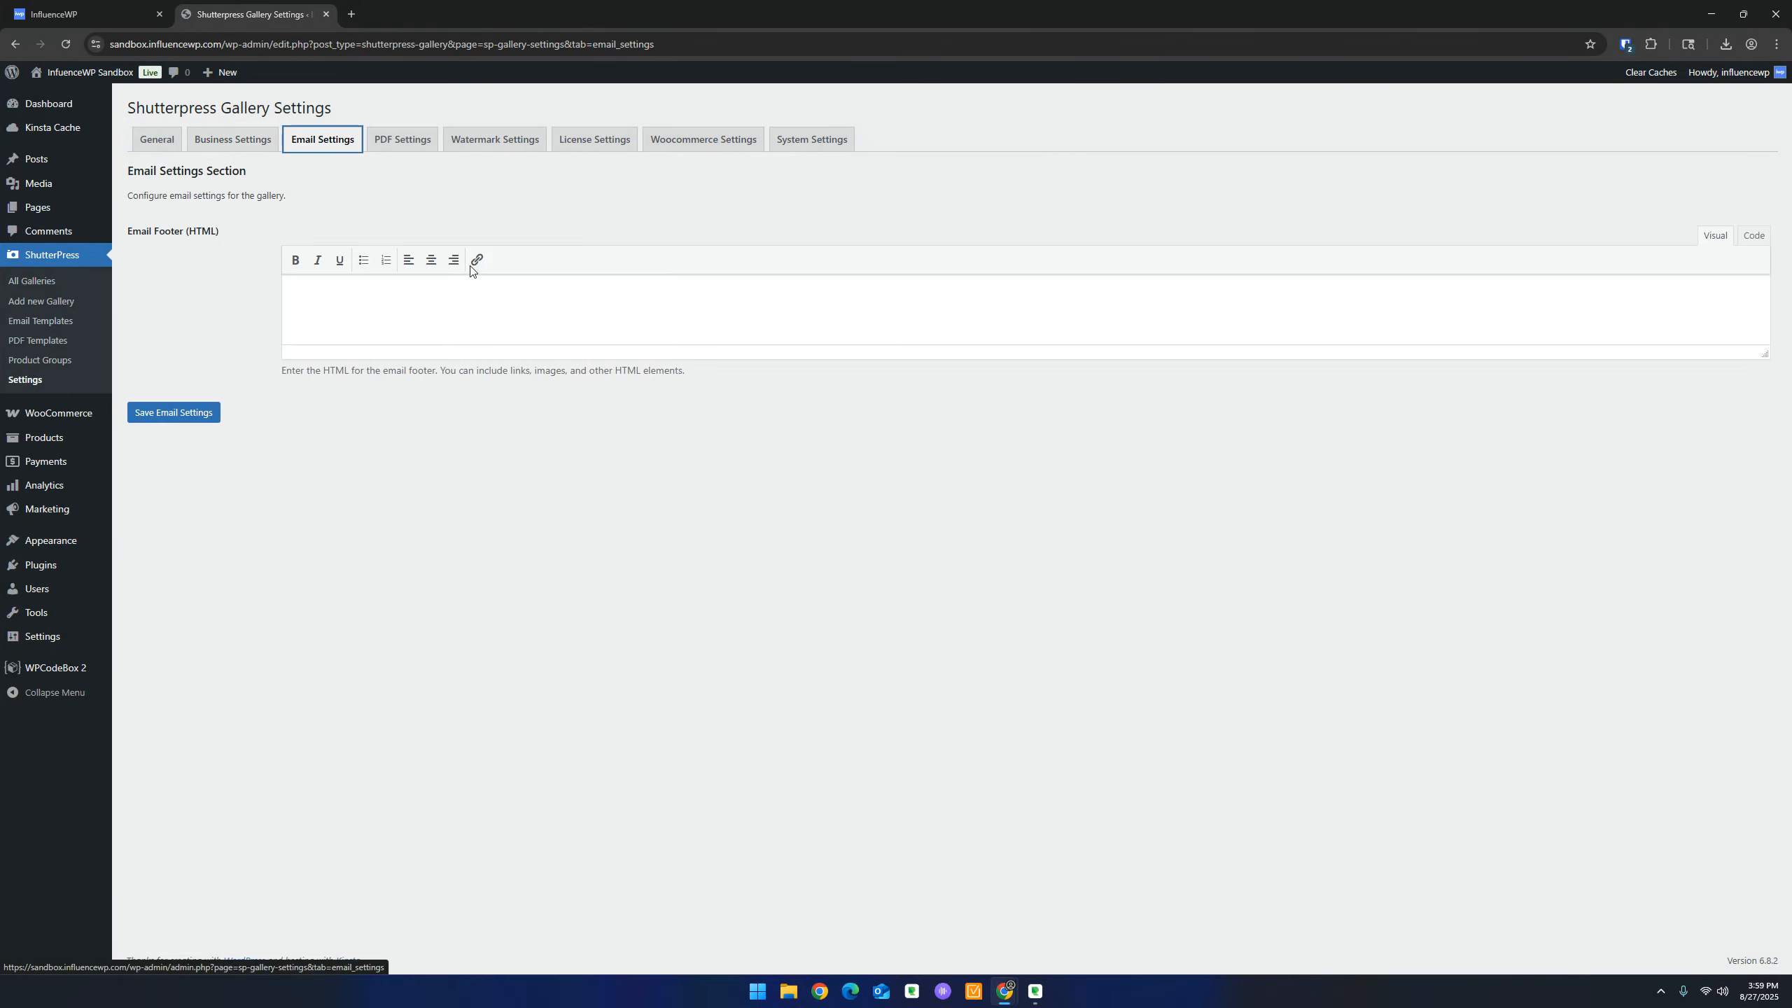
click(348, 307)
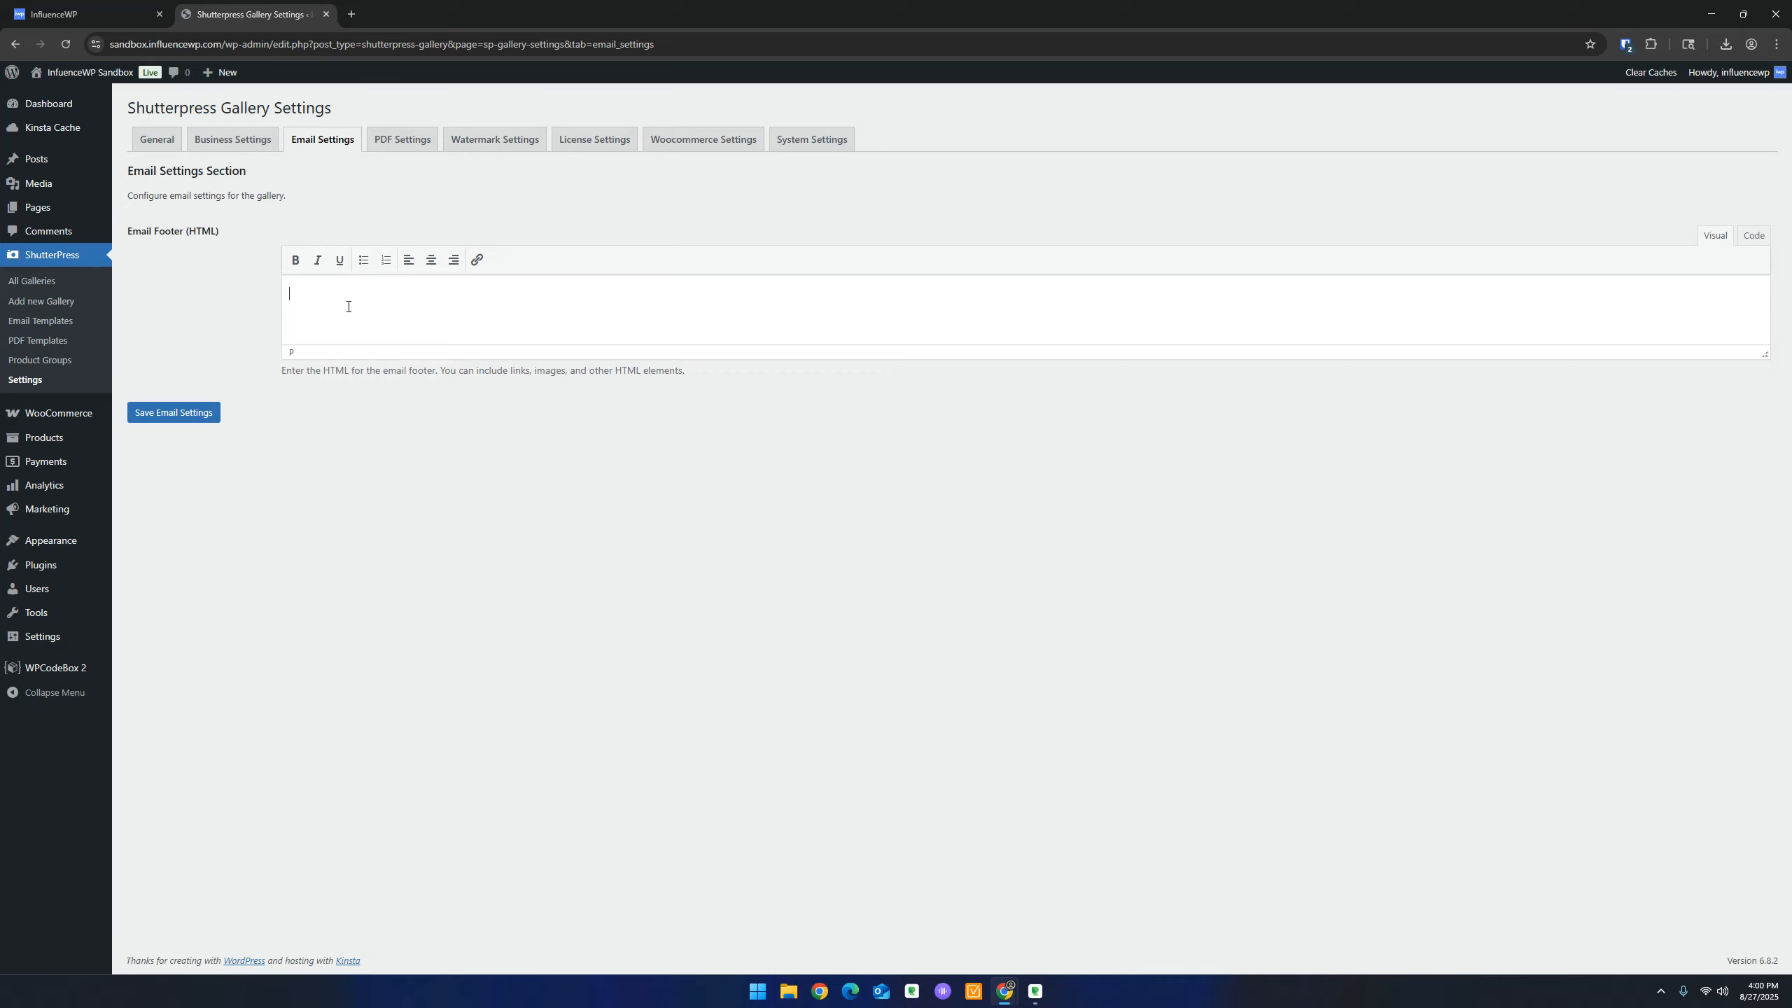
click(507, 291)
Check the PDF page size setting, then move on to Watermark Settings
click(400, 140)
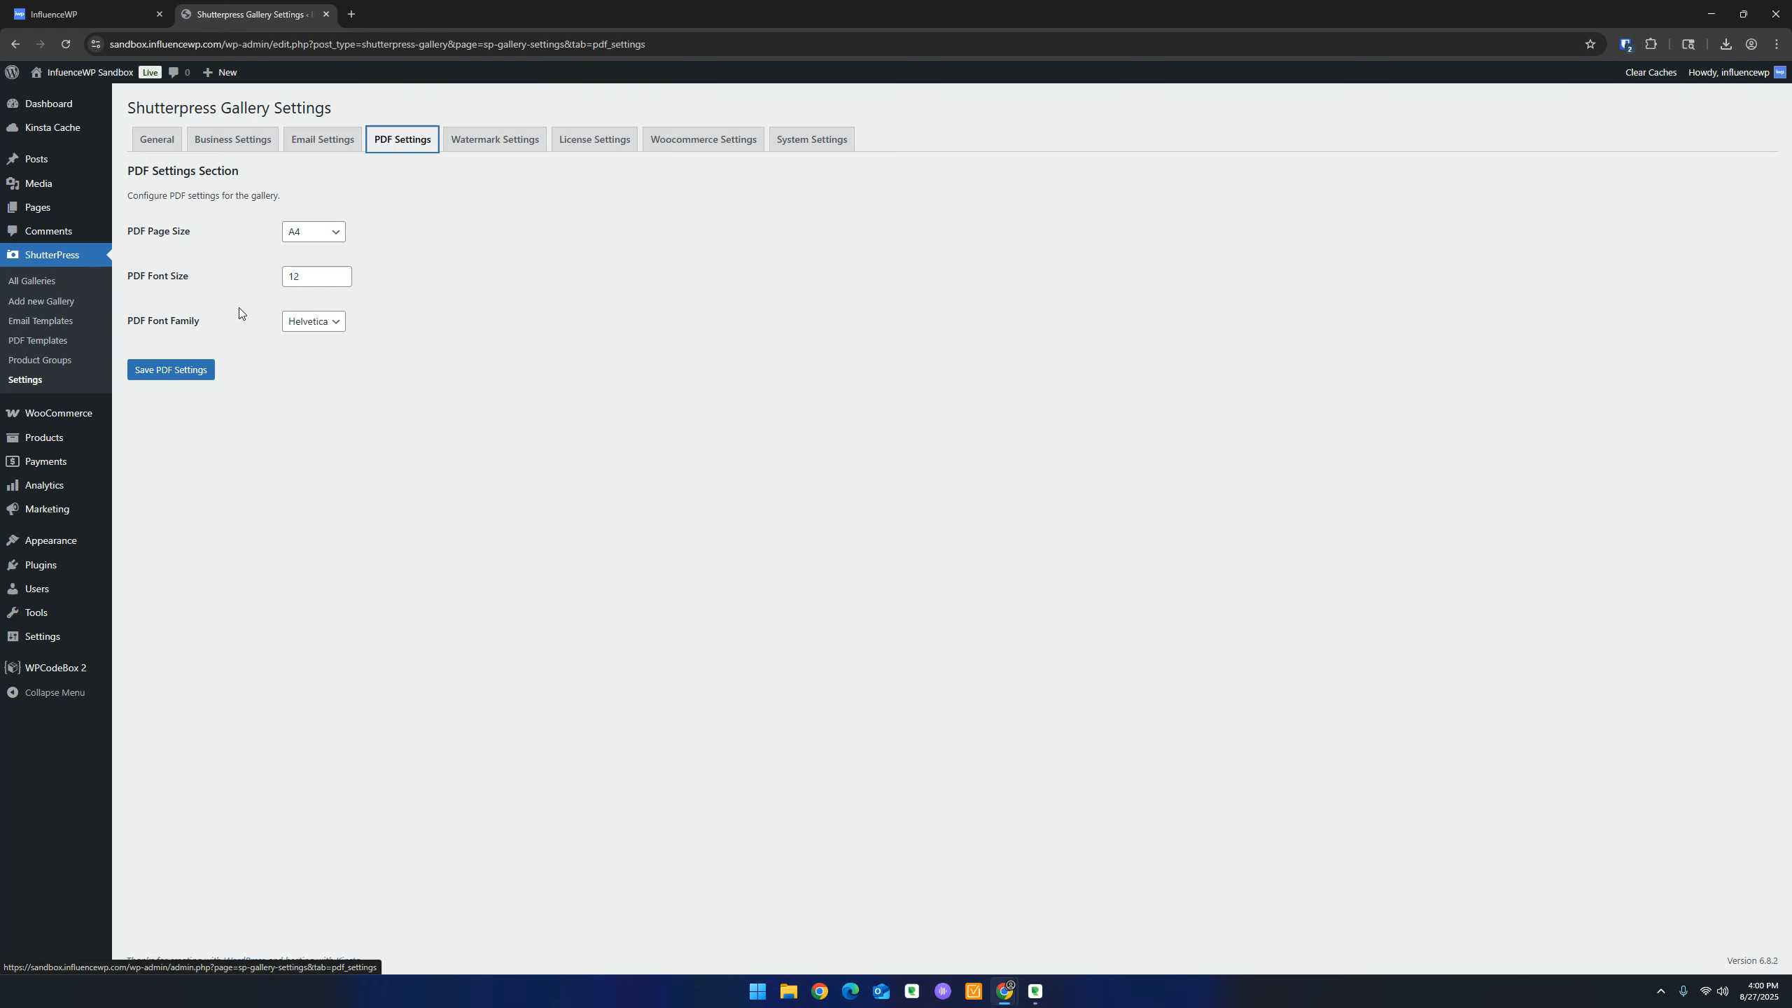
click(333, 241)
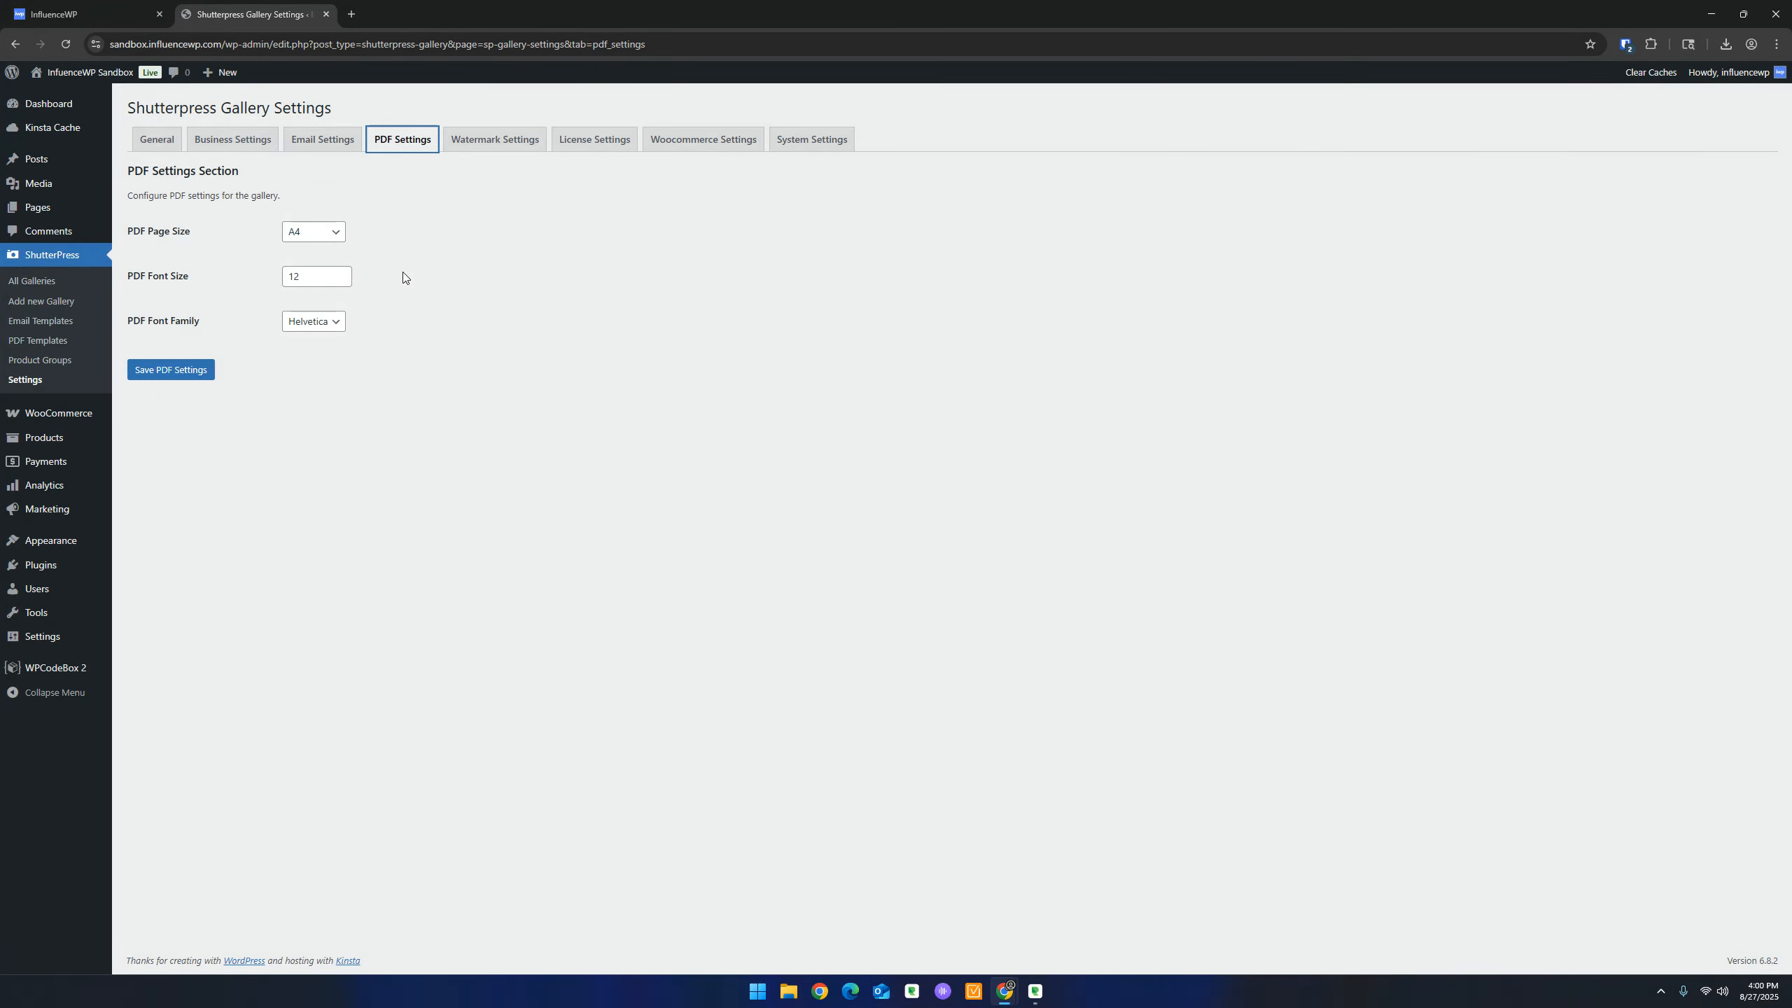
click(503, 142)
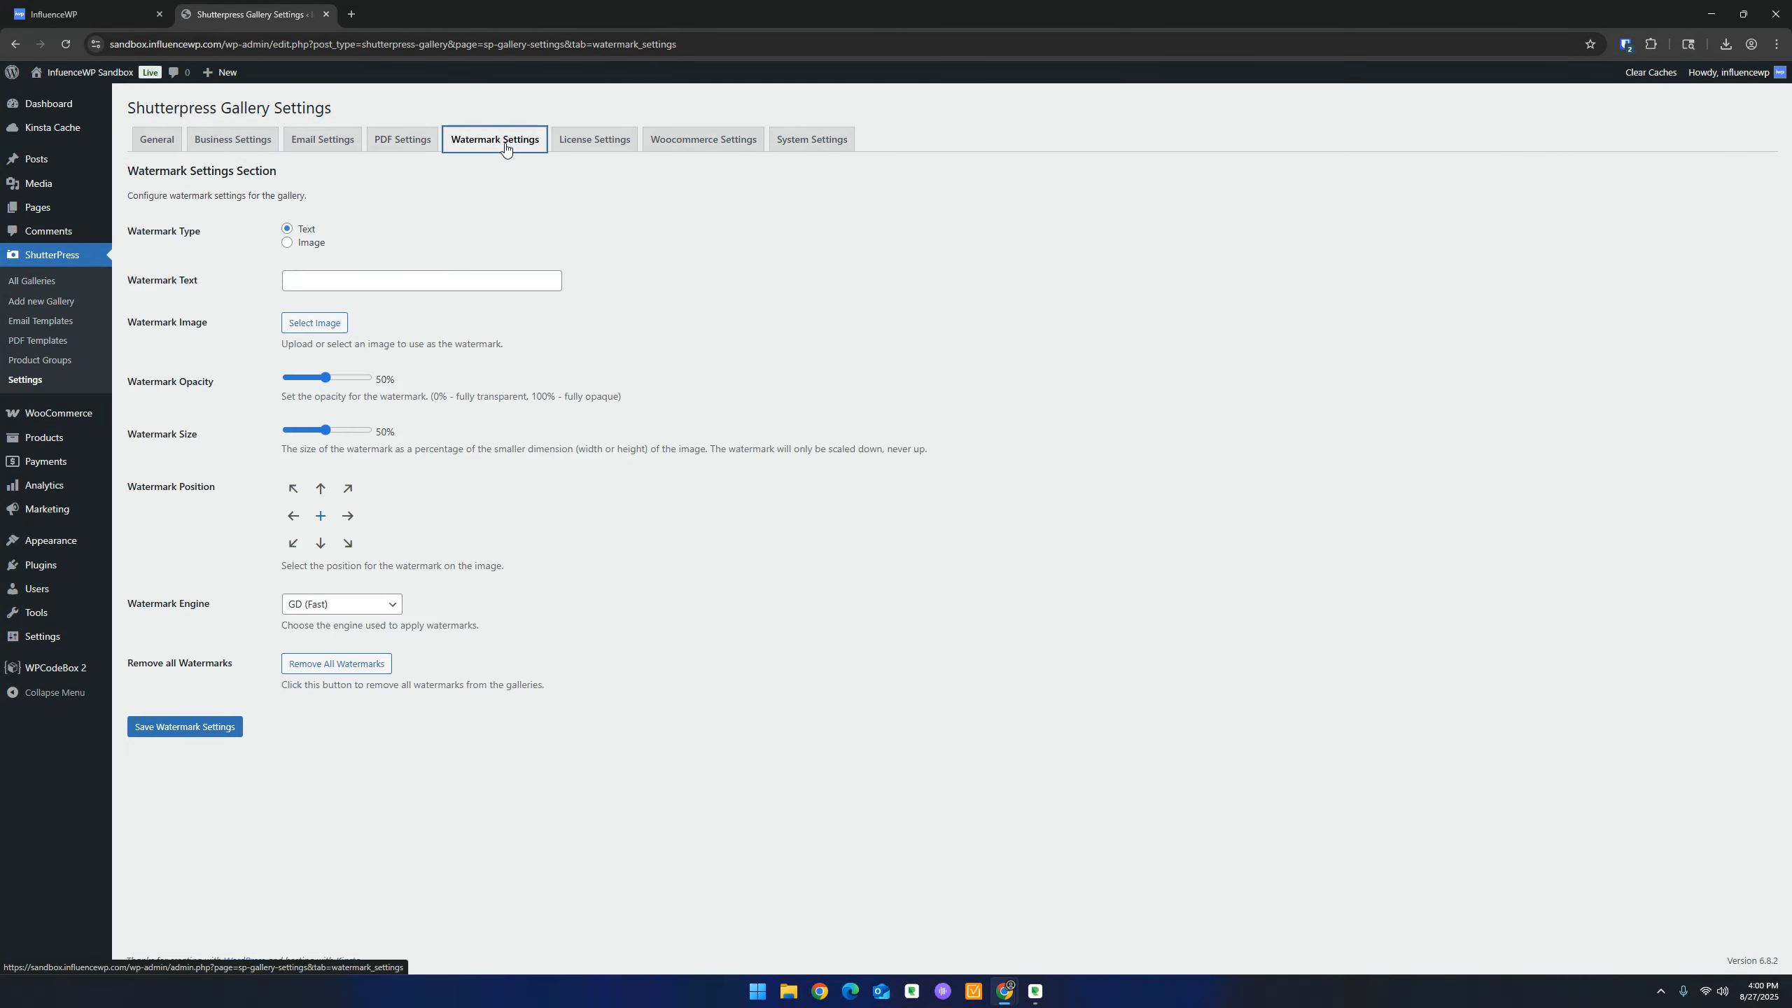
Choose the Image watermark type and open the Watermark Engine list of GD (Fast) and Imagick (High Quality)
click(311, 244)
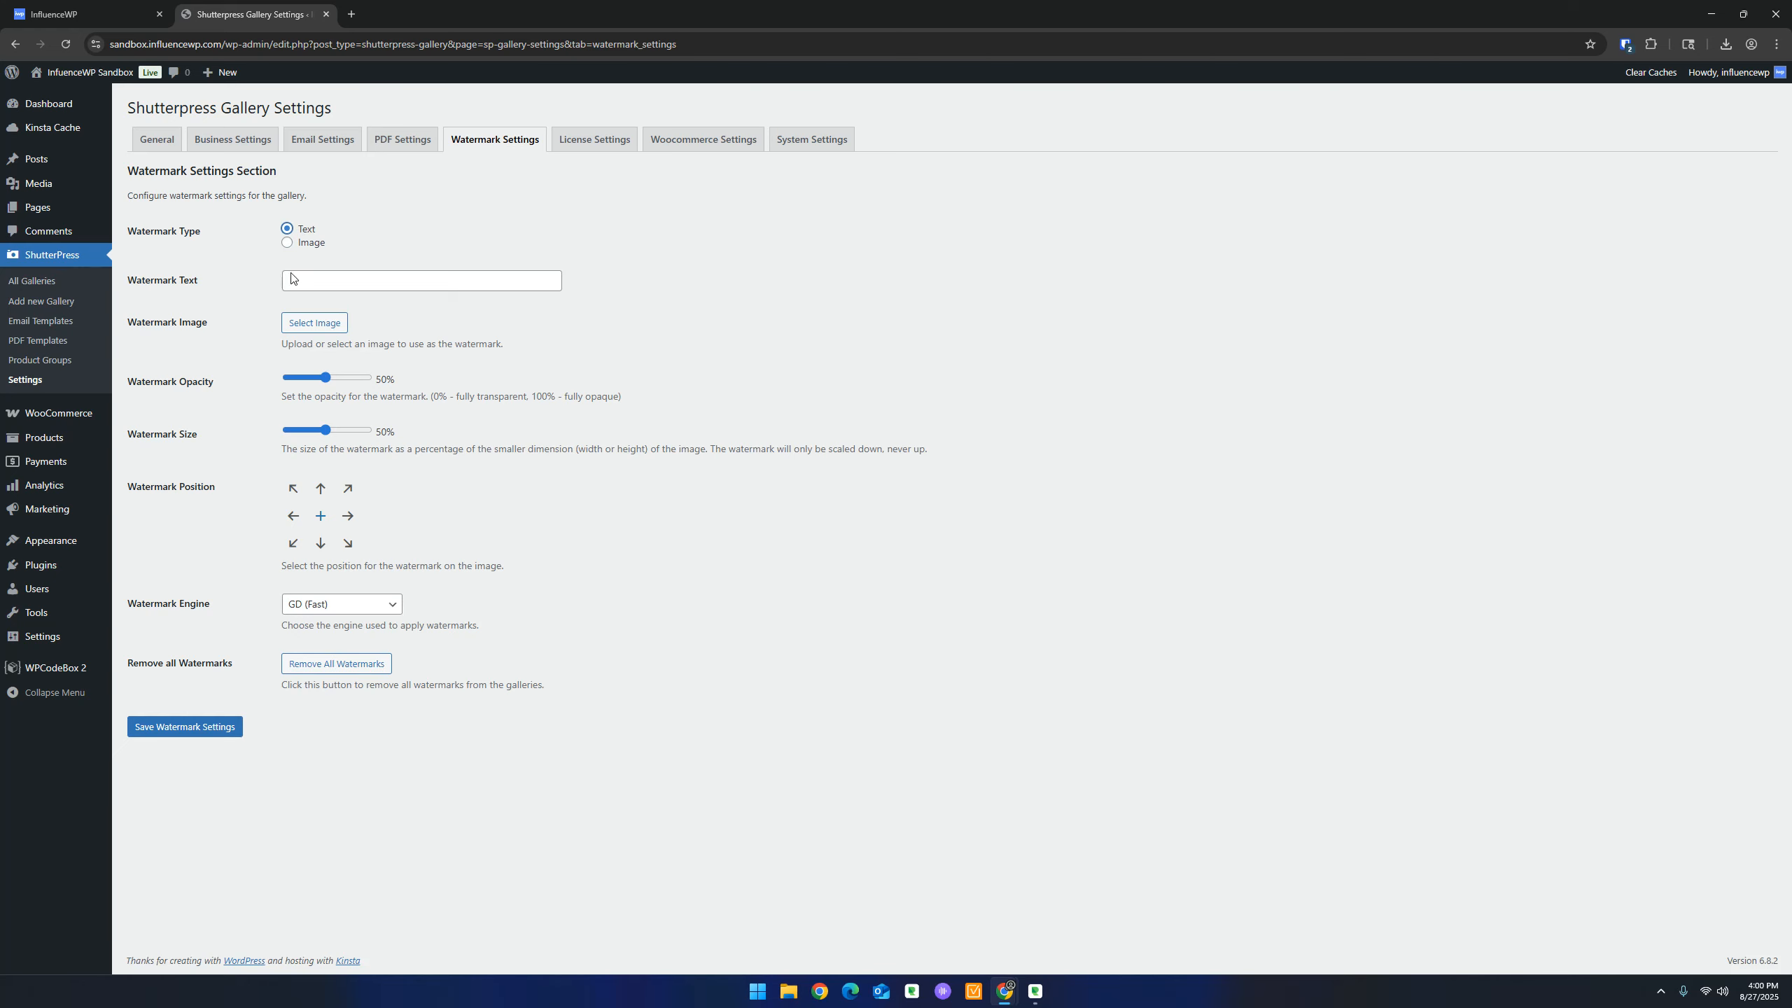
key(ctrl)
key(ctrl)
click(317, 605)
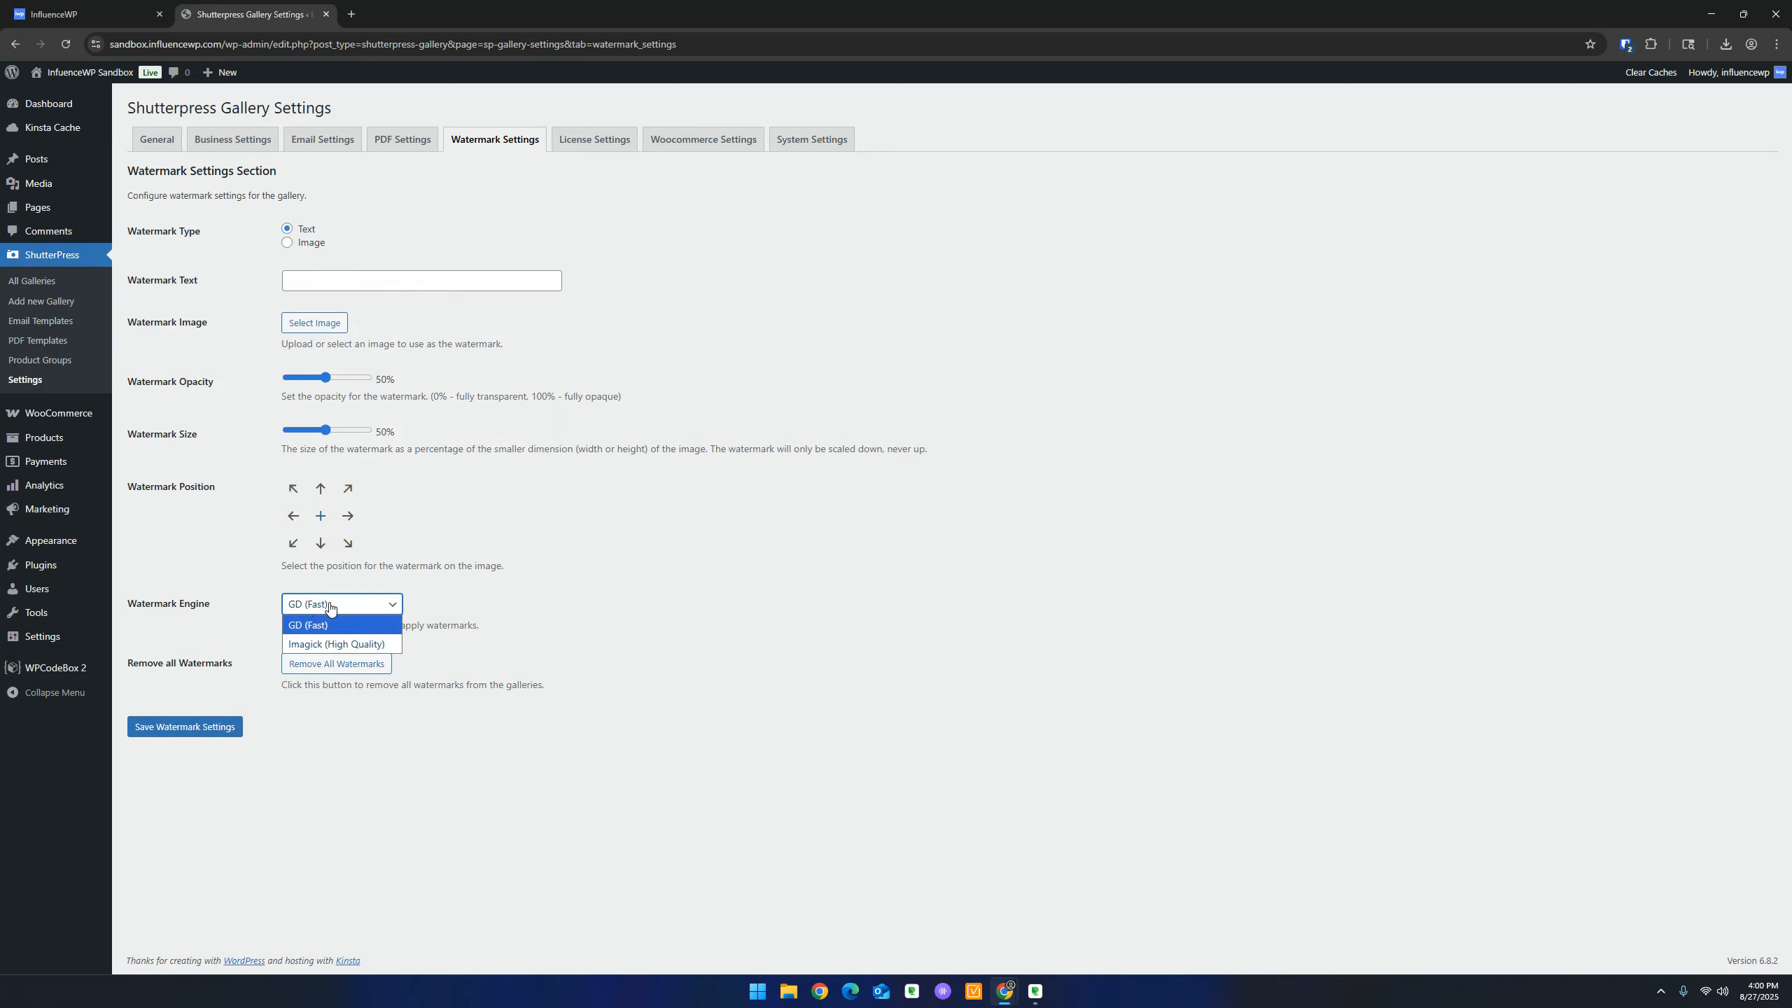
click(331, 606)
click(335, 605)
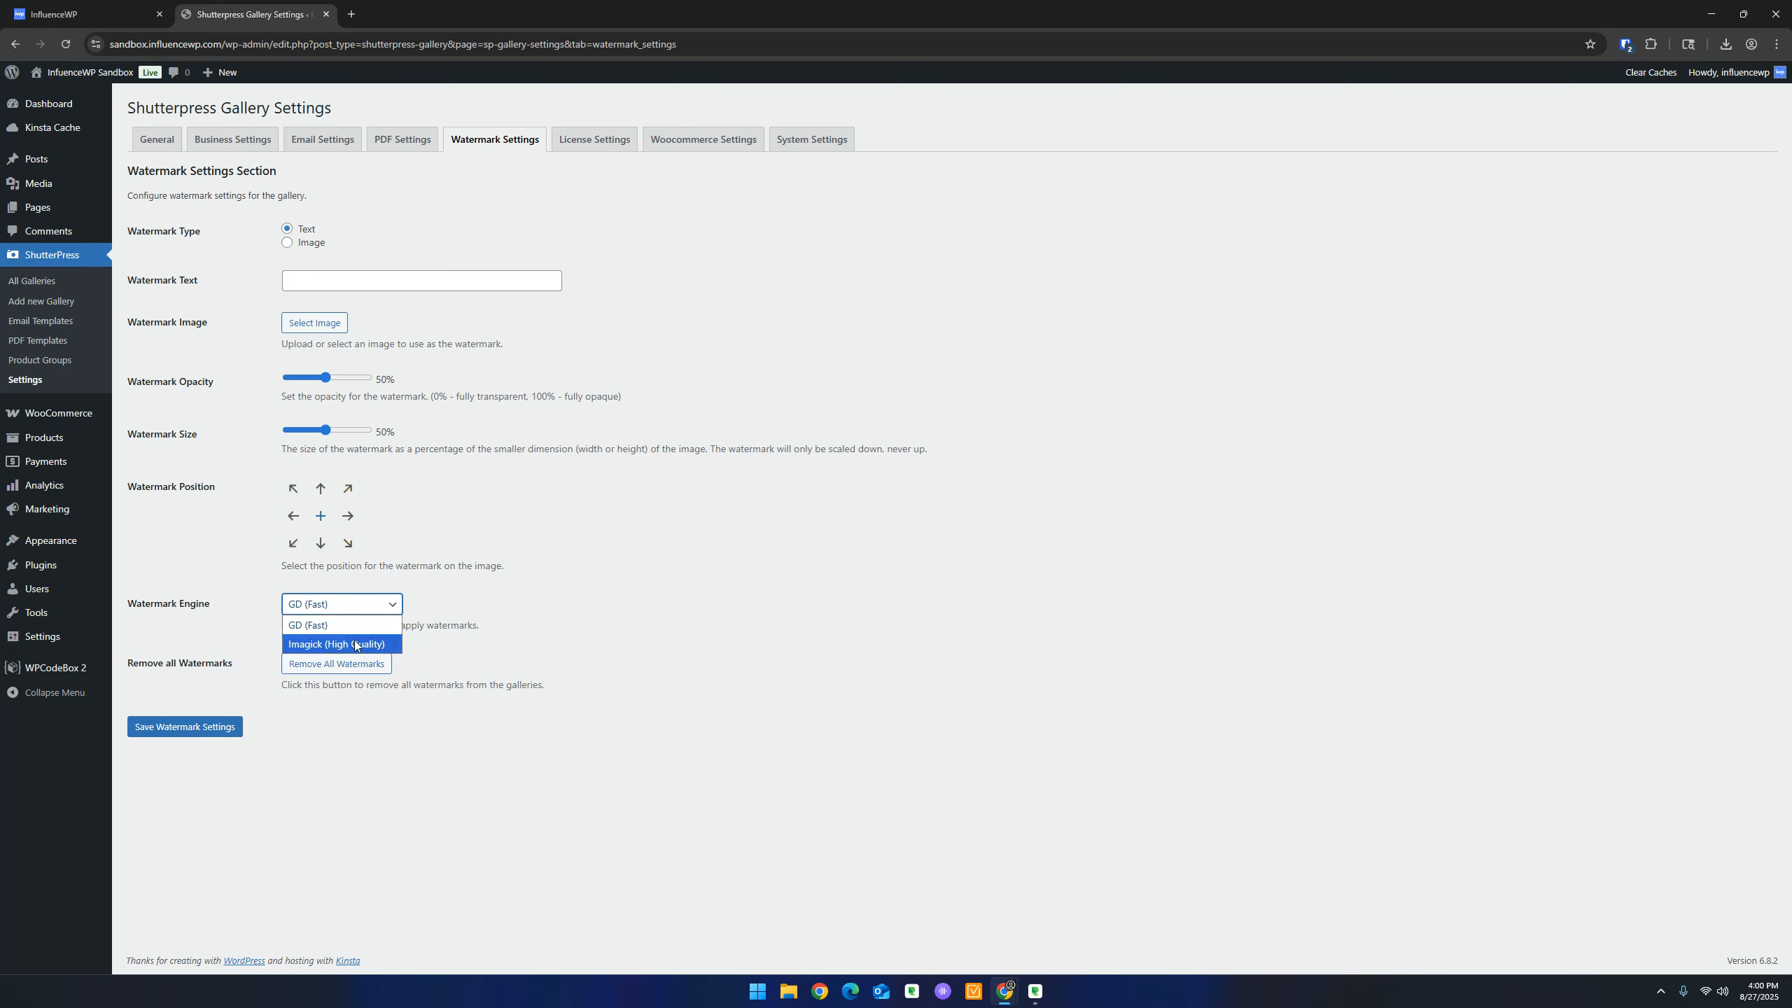
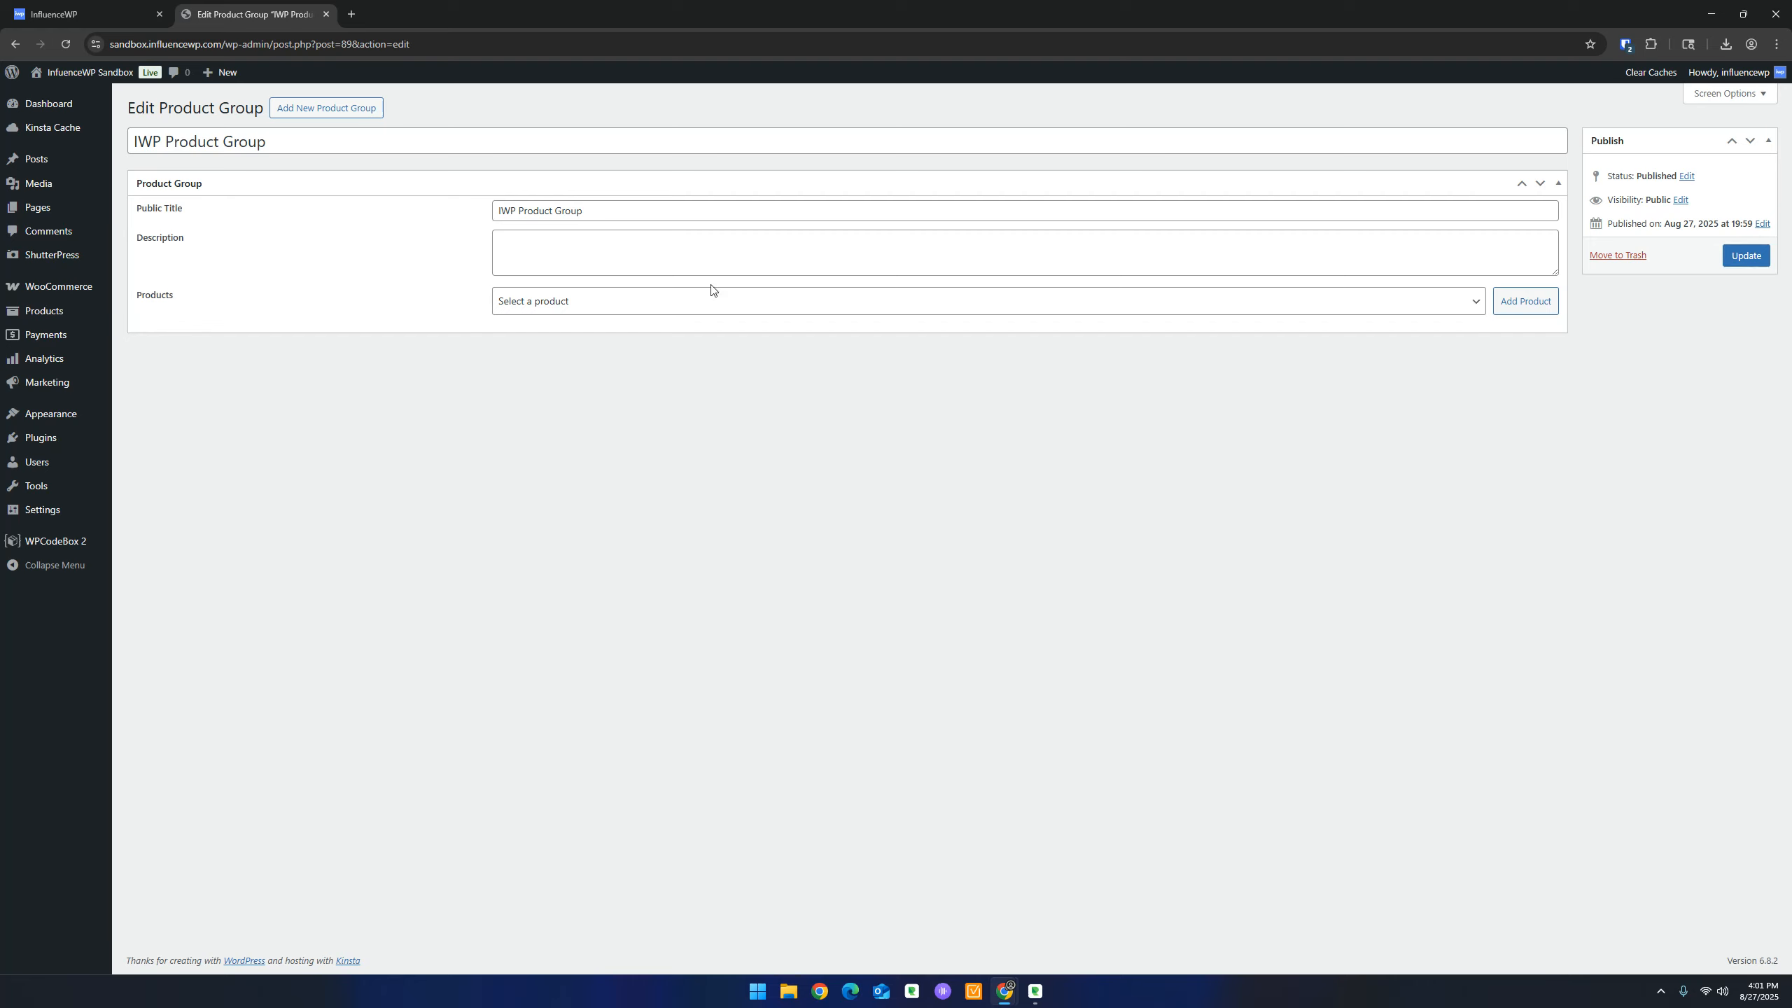
Find the group's Products list empty, then look up the 'Creating ShutterPress Gallery Products' guide
click(713, 297)
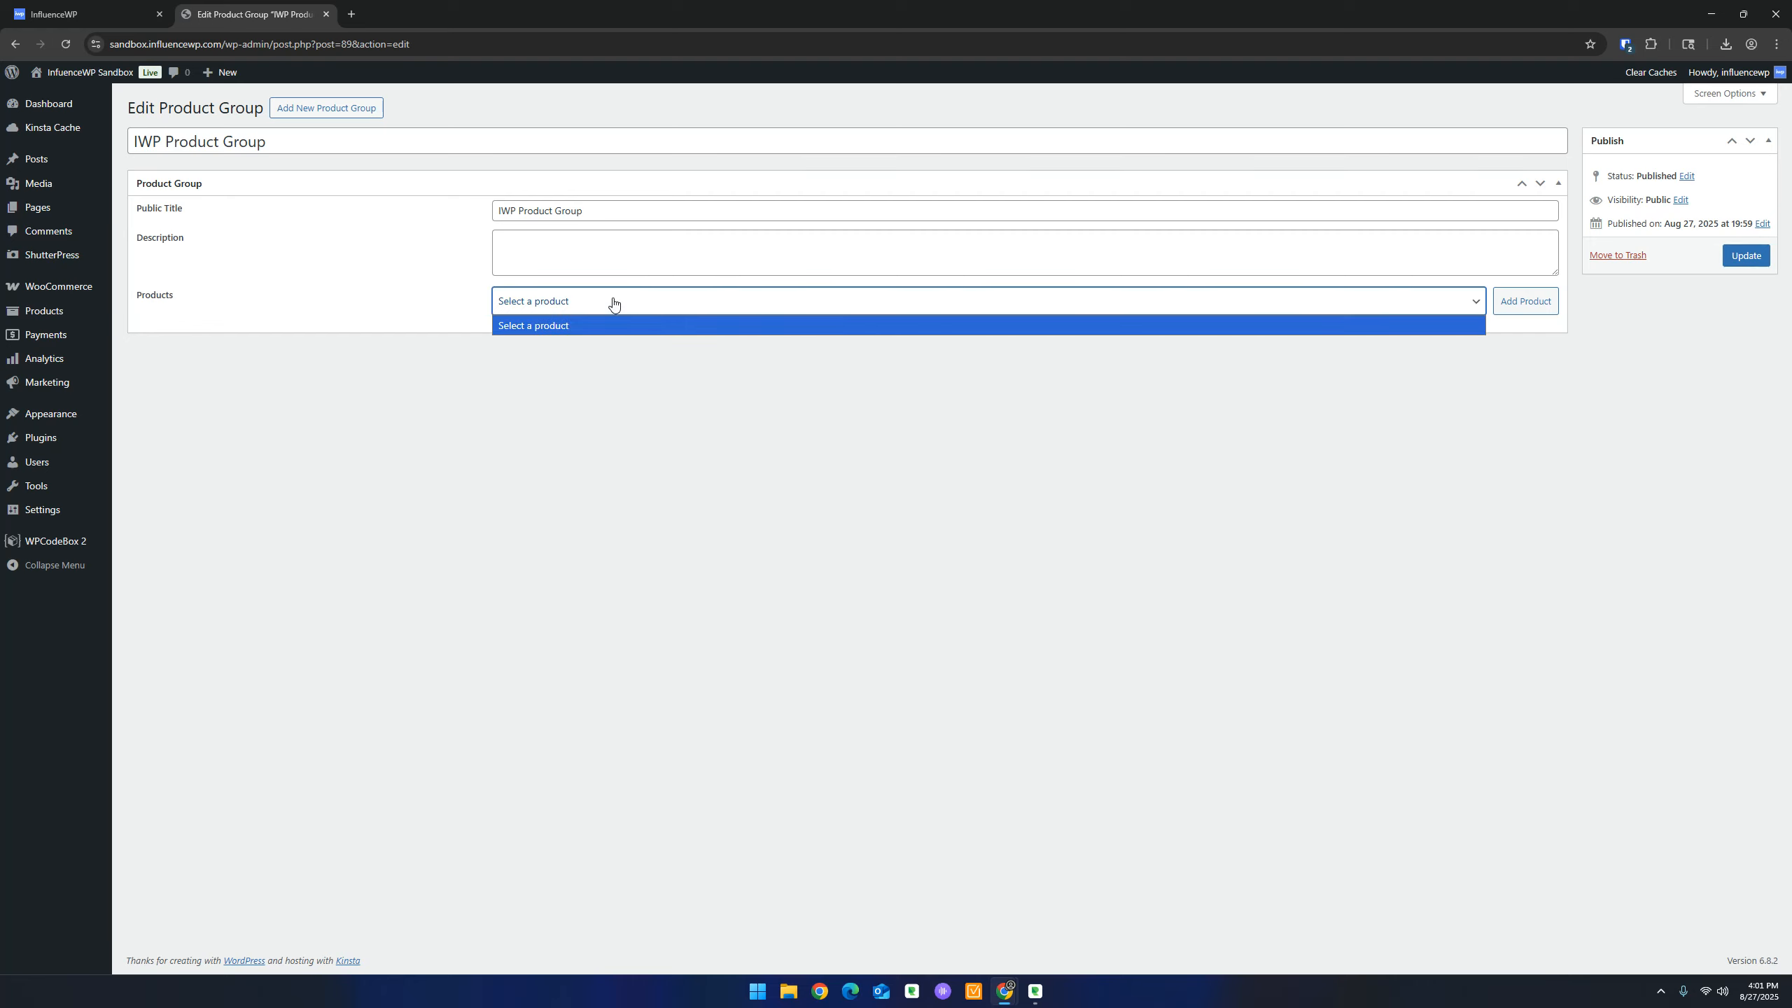
click(1522, 303)
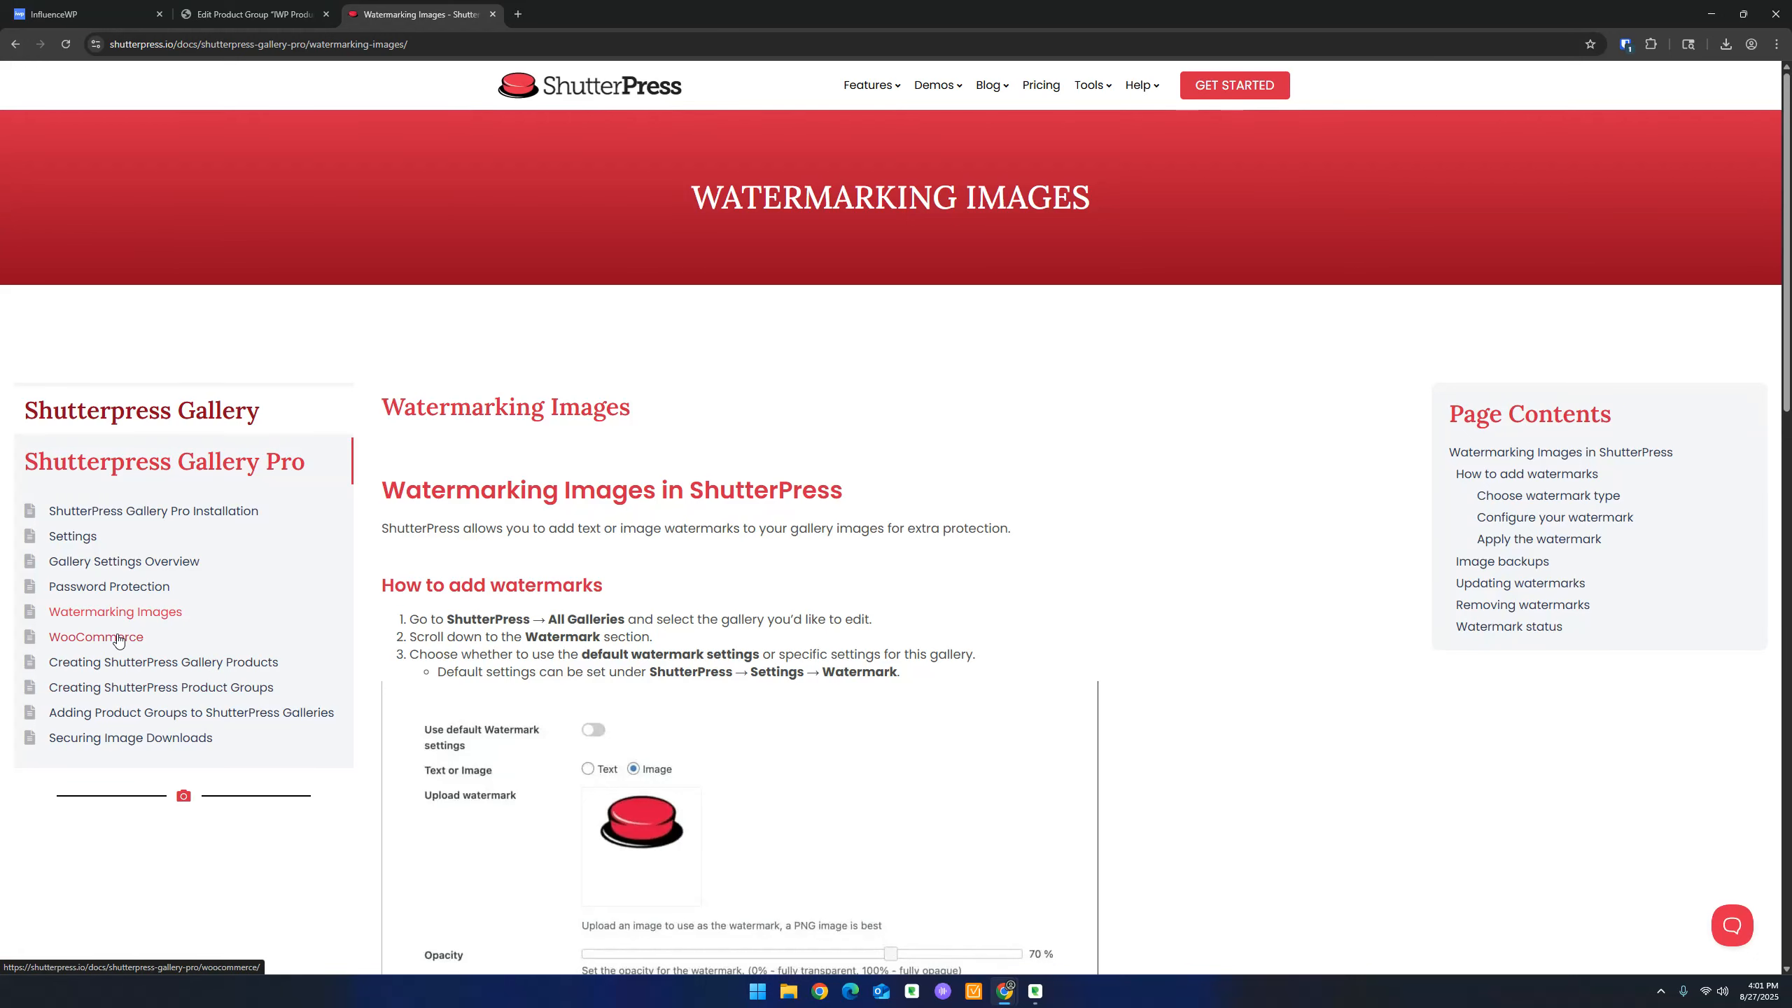
drag(119, 637, 148, 648)
click(246, 669)
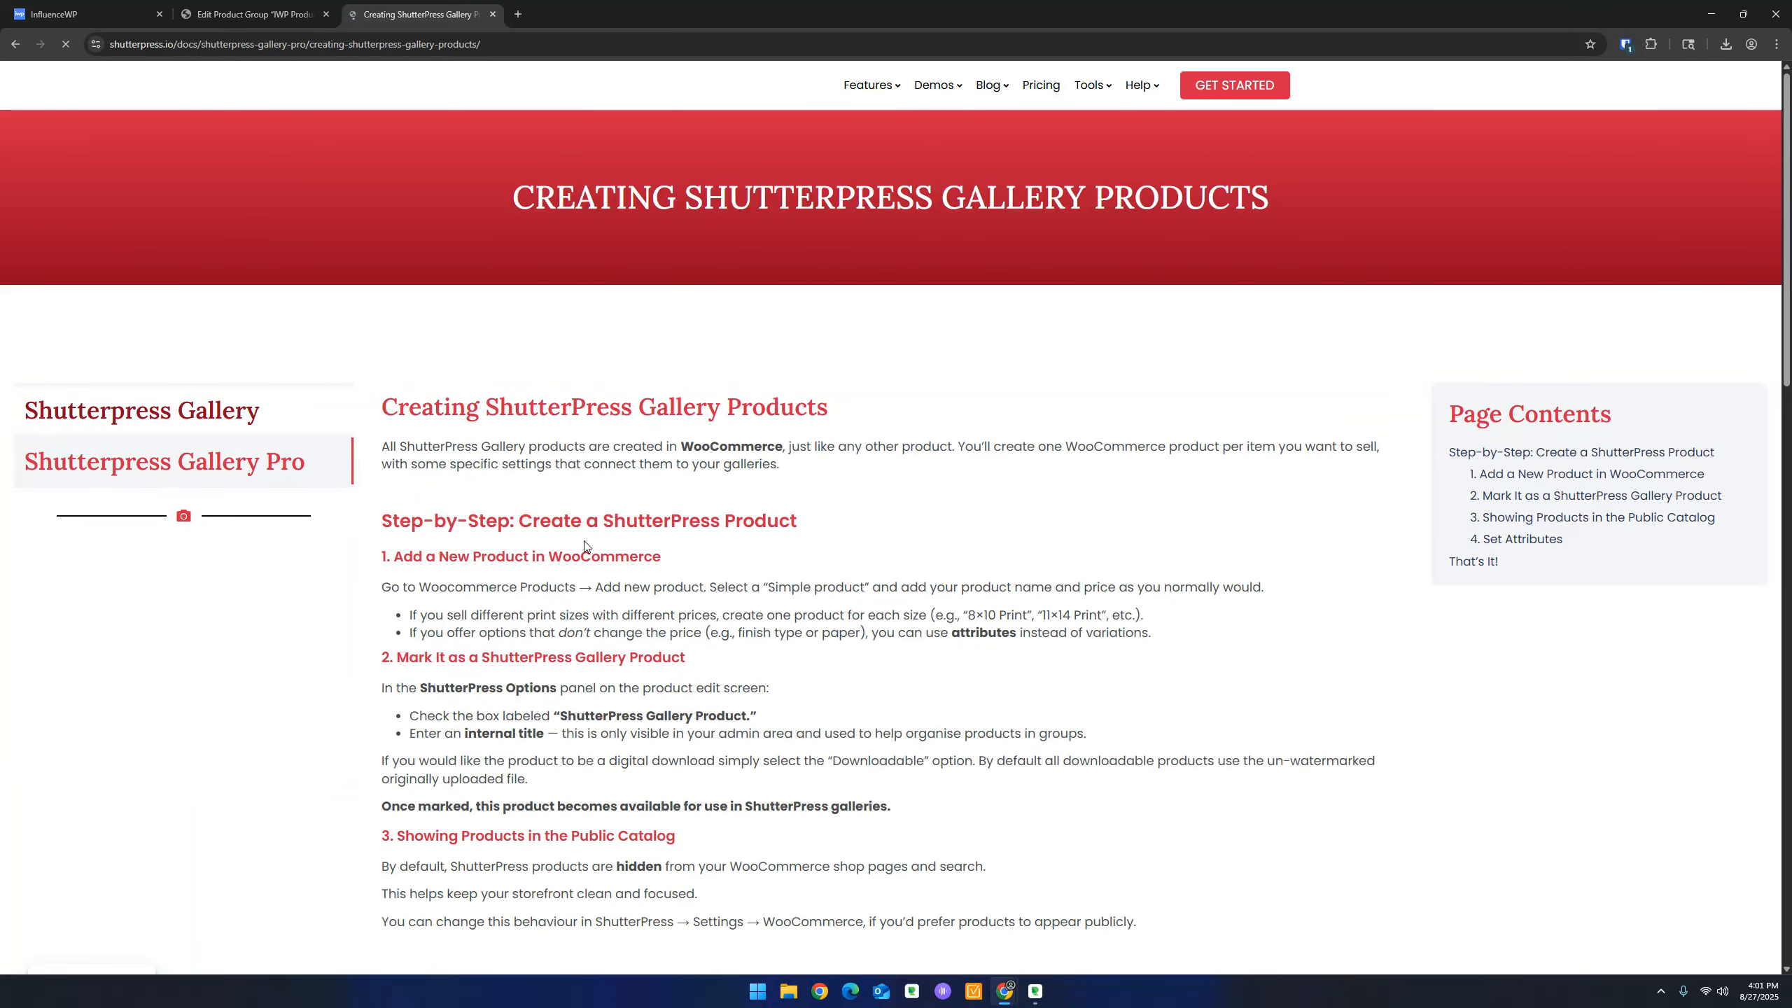
scroll(611, 583, down, 3)
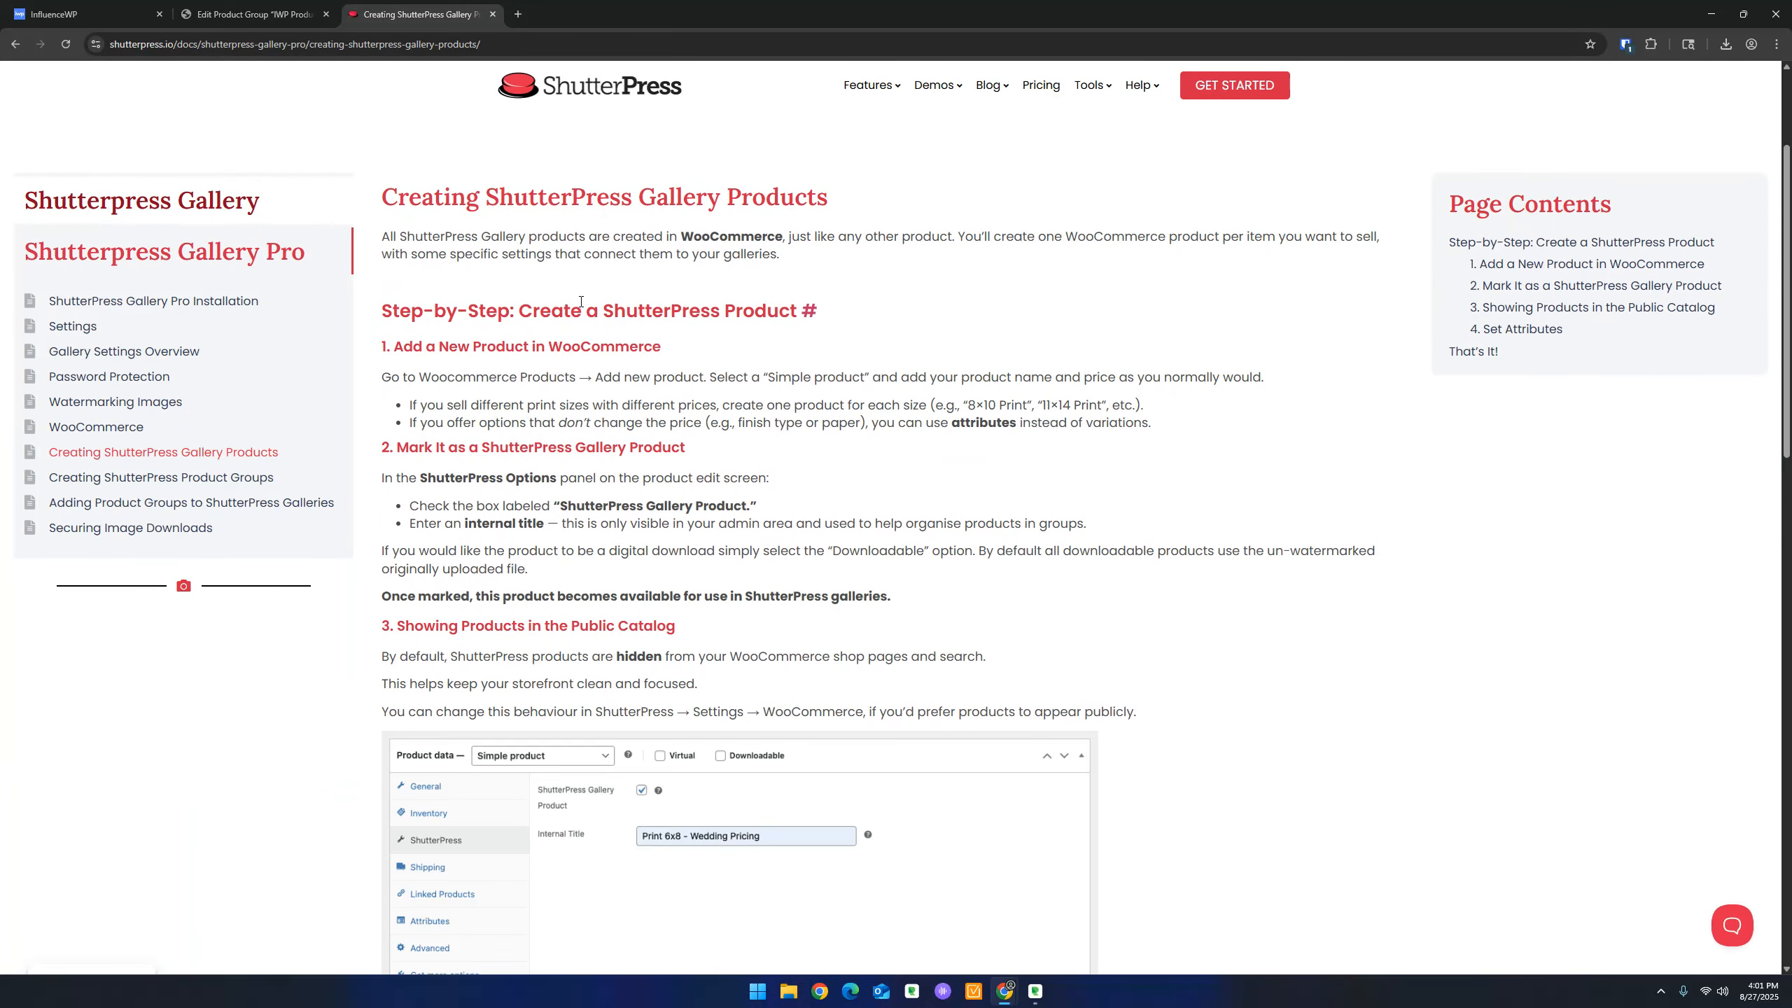
click(452, 401)
click(254, 14)
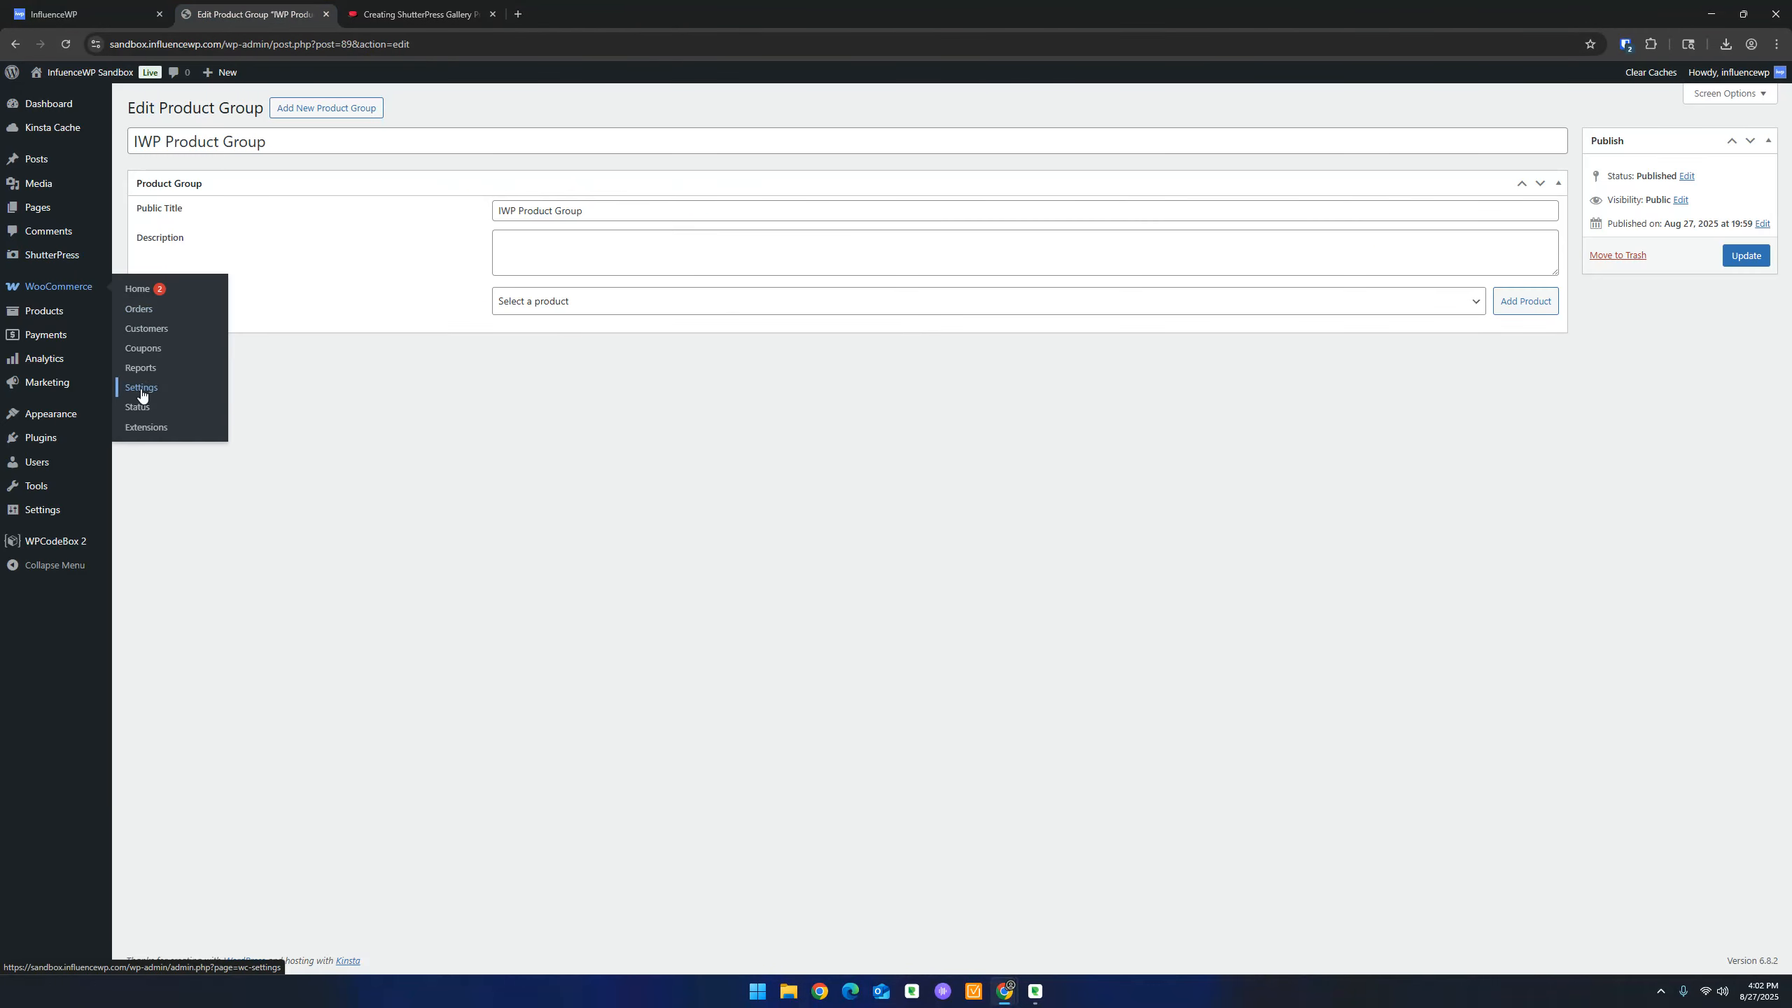
Start a new simple product named 'IWP SP Product' in a separate tab
right_click(143, 332)
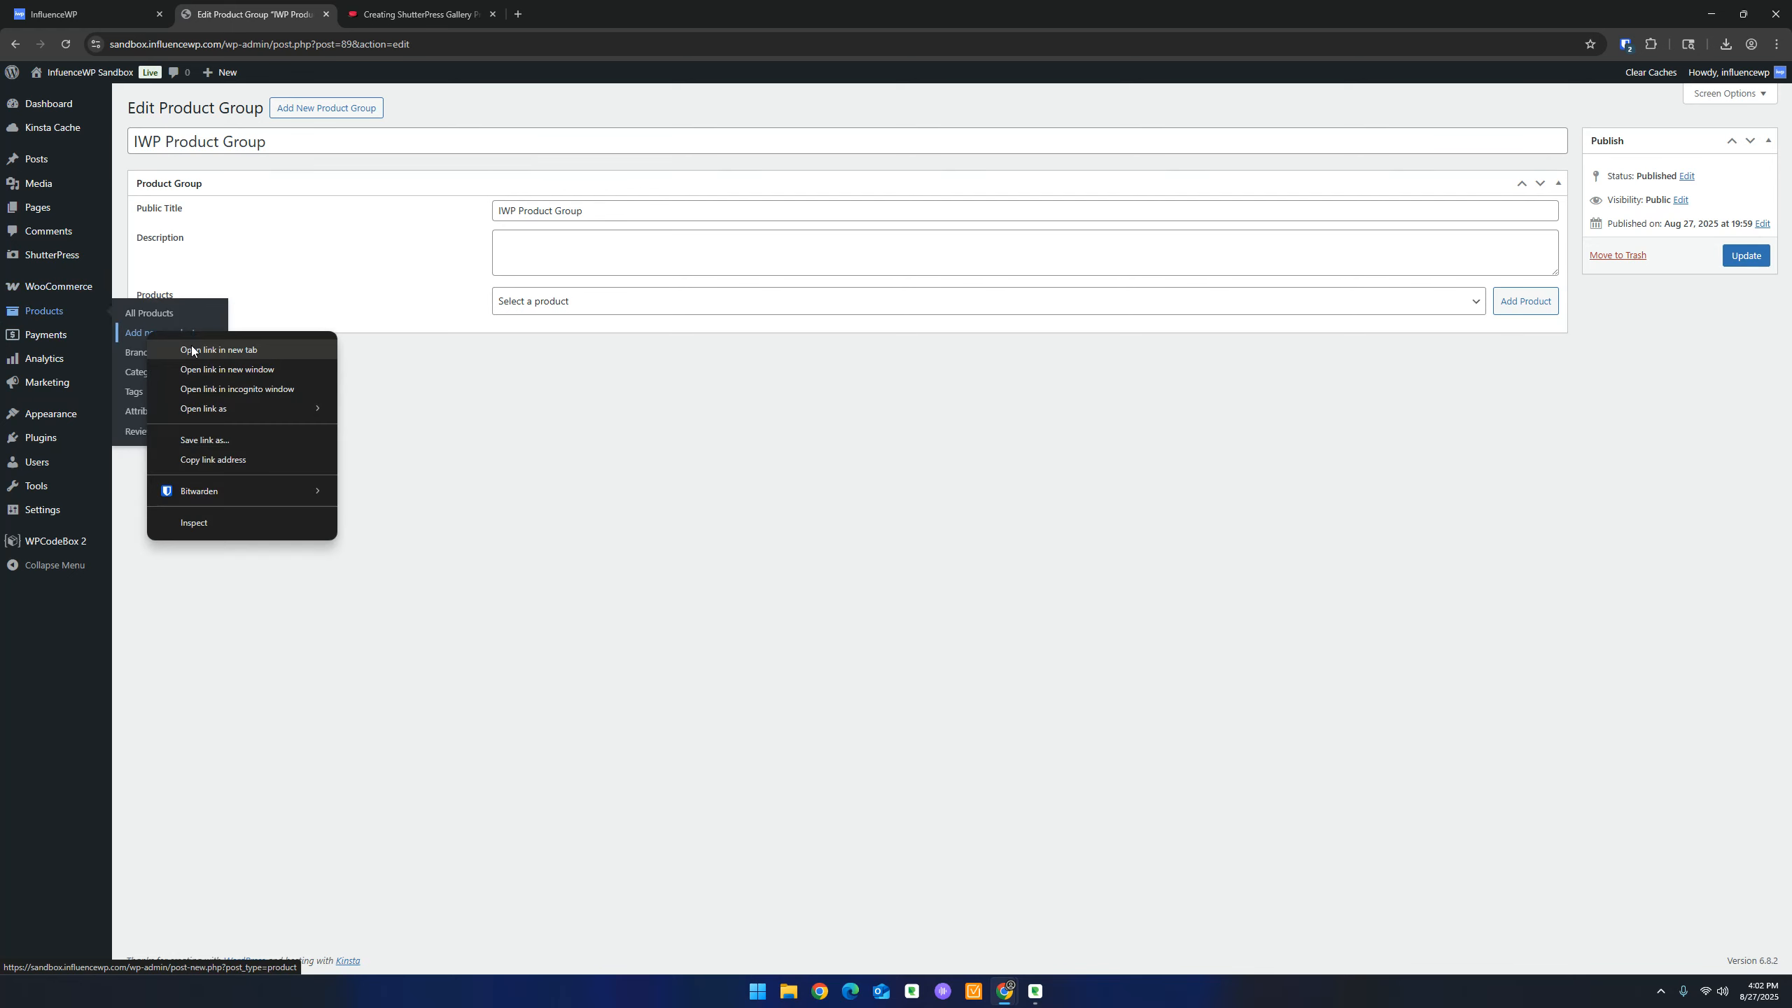
click(190, 344)
click(410, 10)
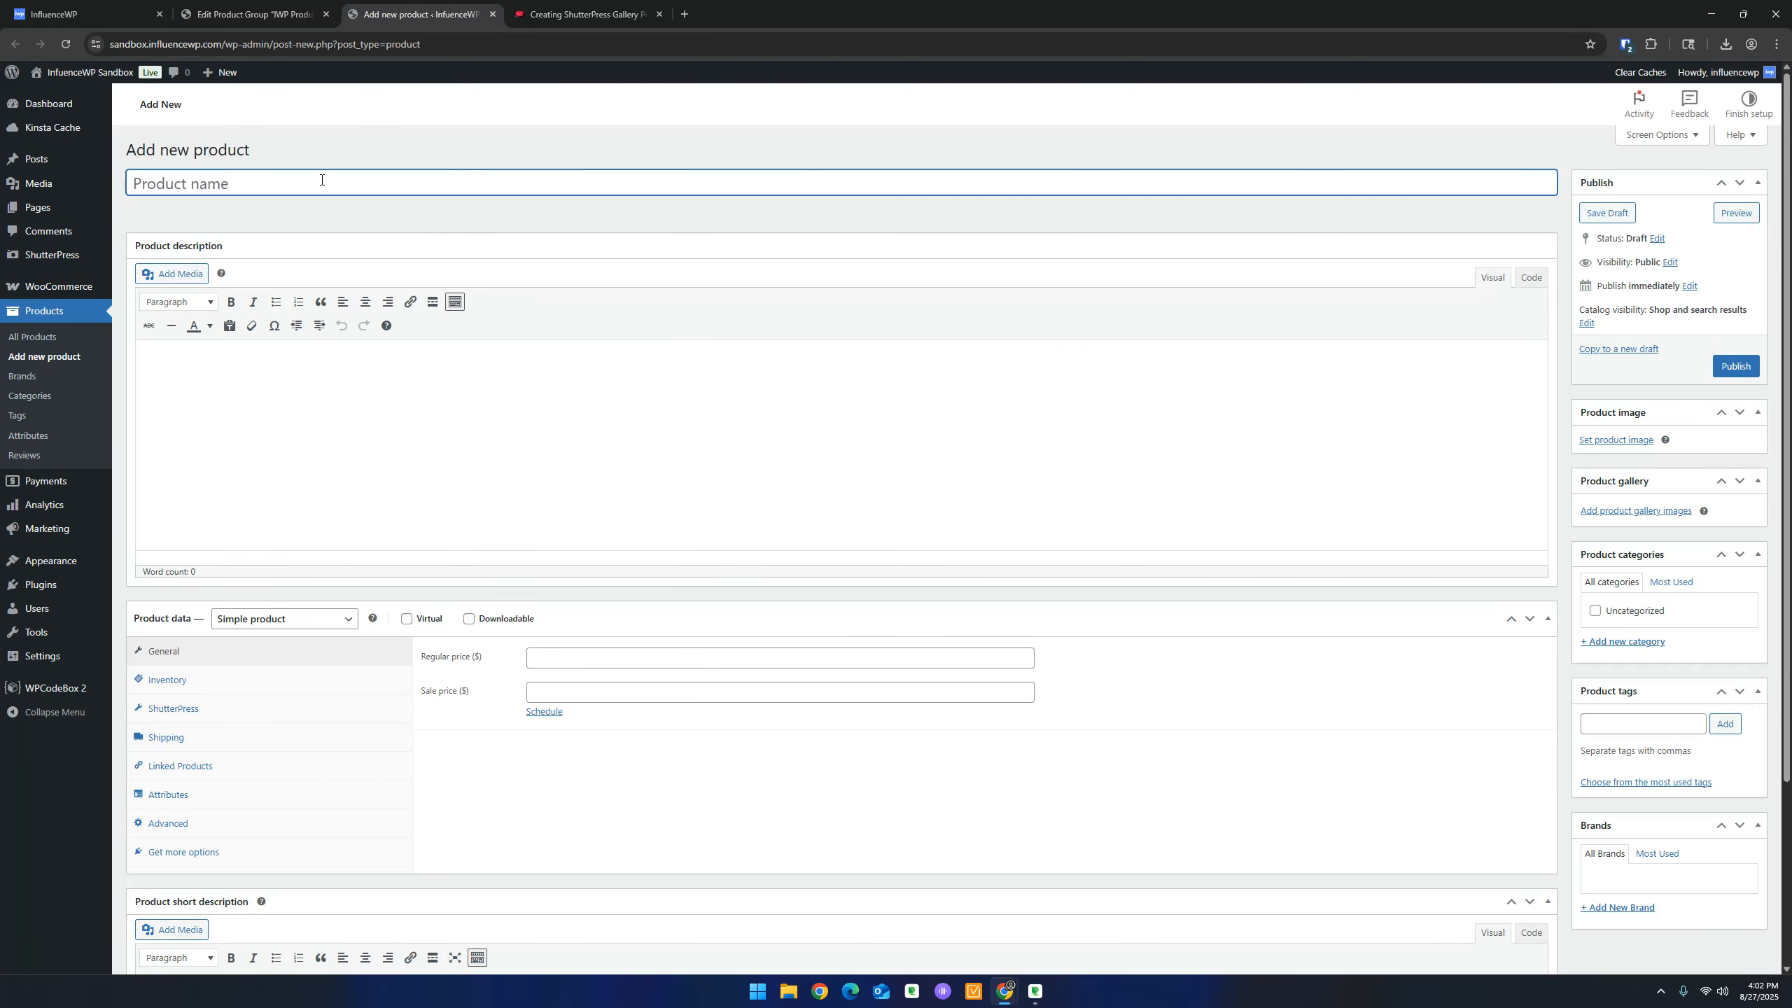
text(IWP SP Product)
scroll(584, 582, down, 2)
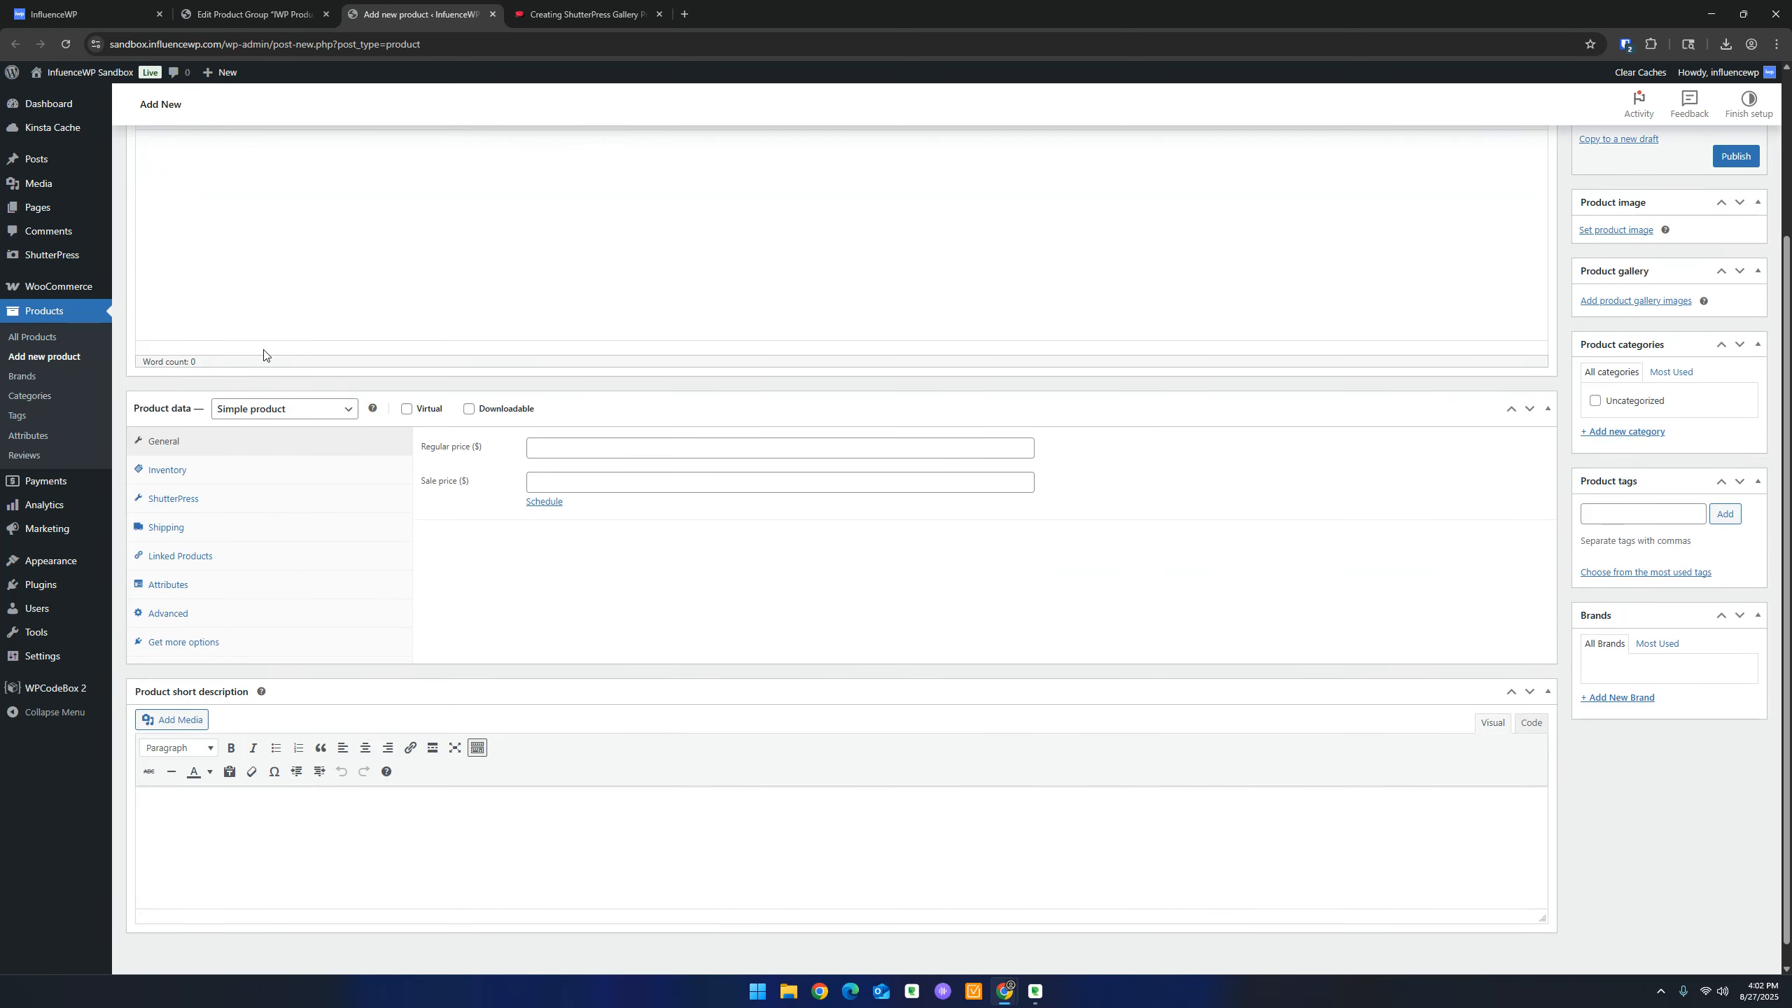
click(318, 411)
click(318, 412)
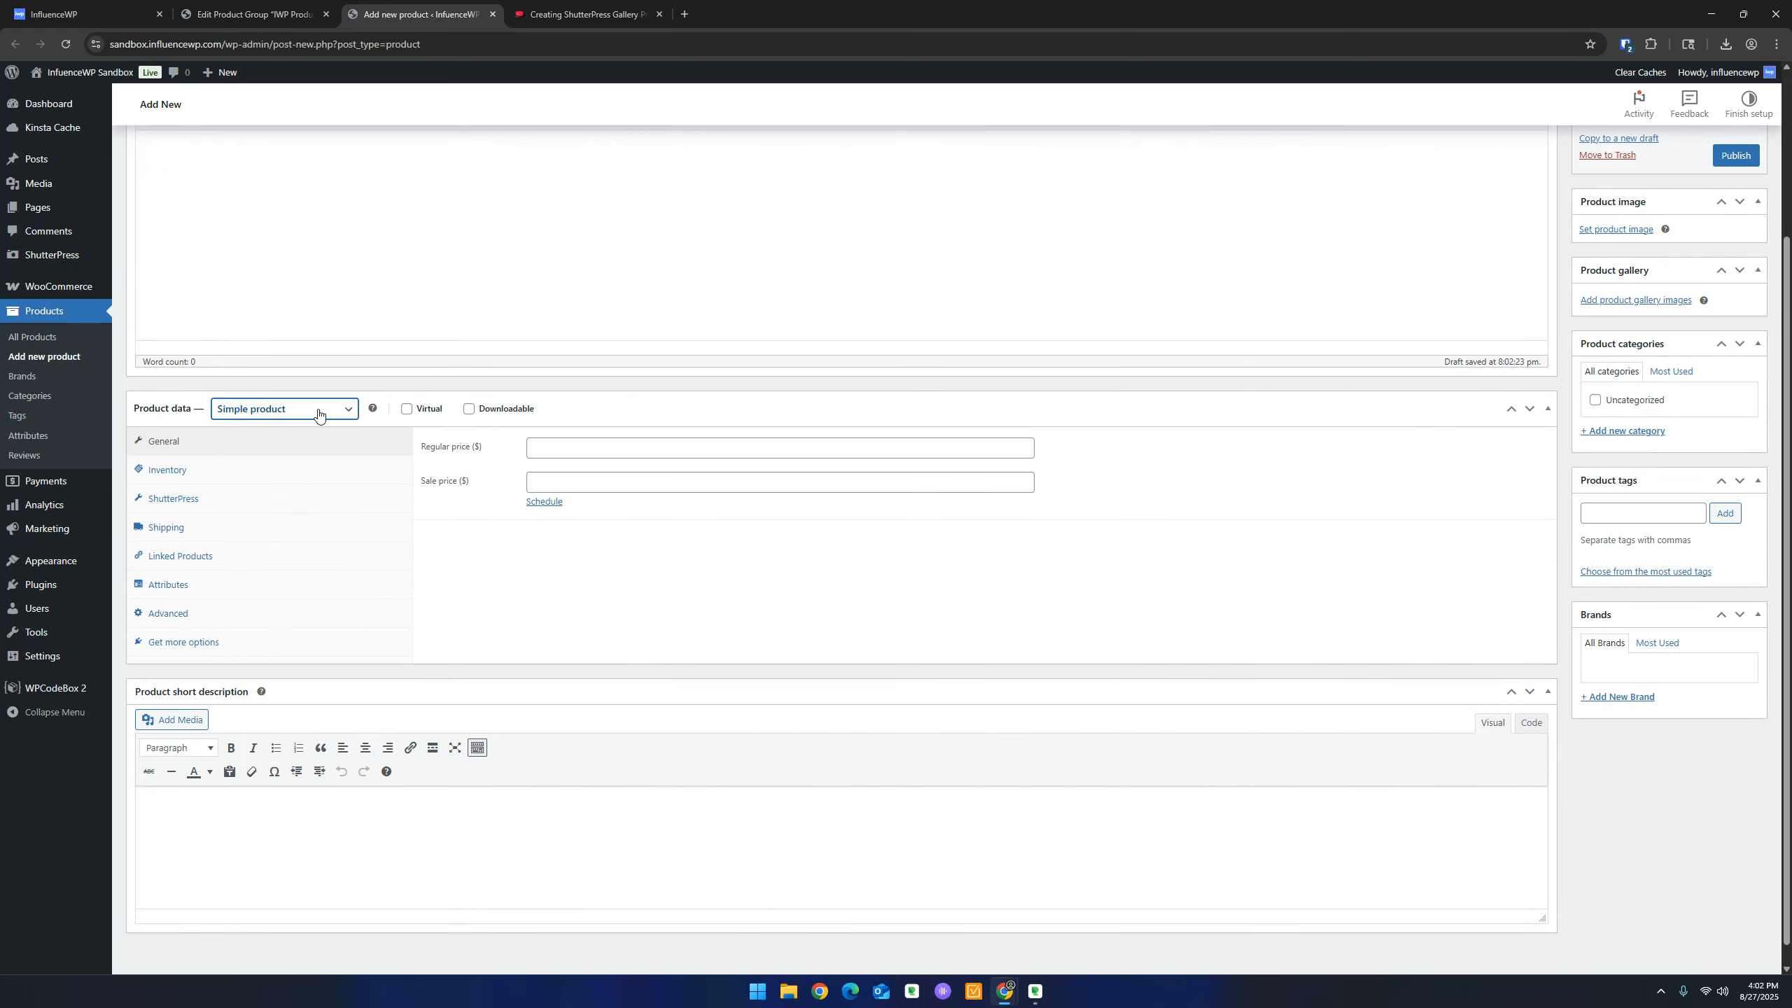
Set the regular price to 0 and mark the product Virtual and Downloadable
click(566, 449)
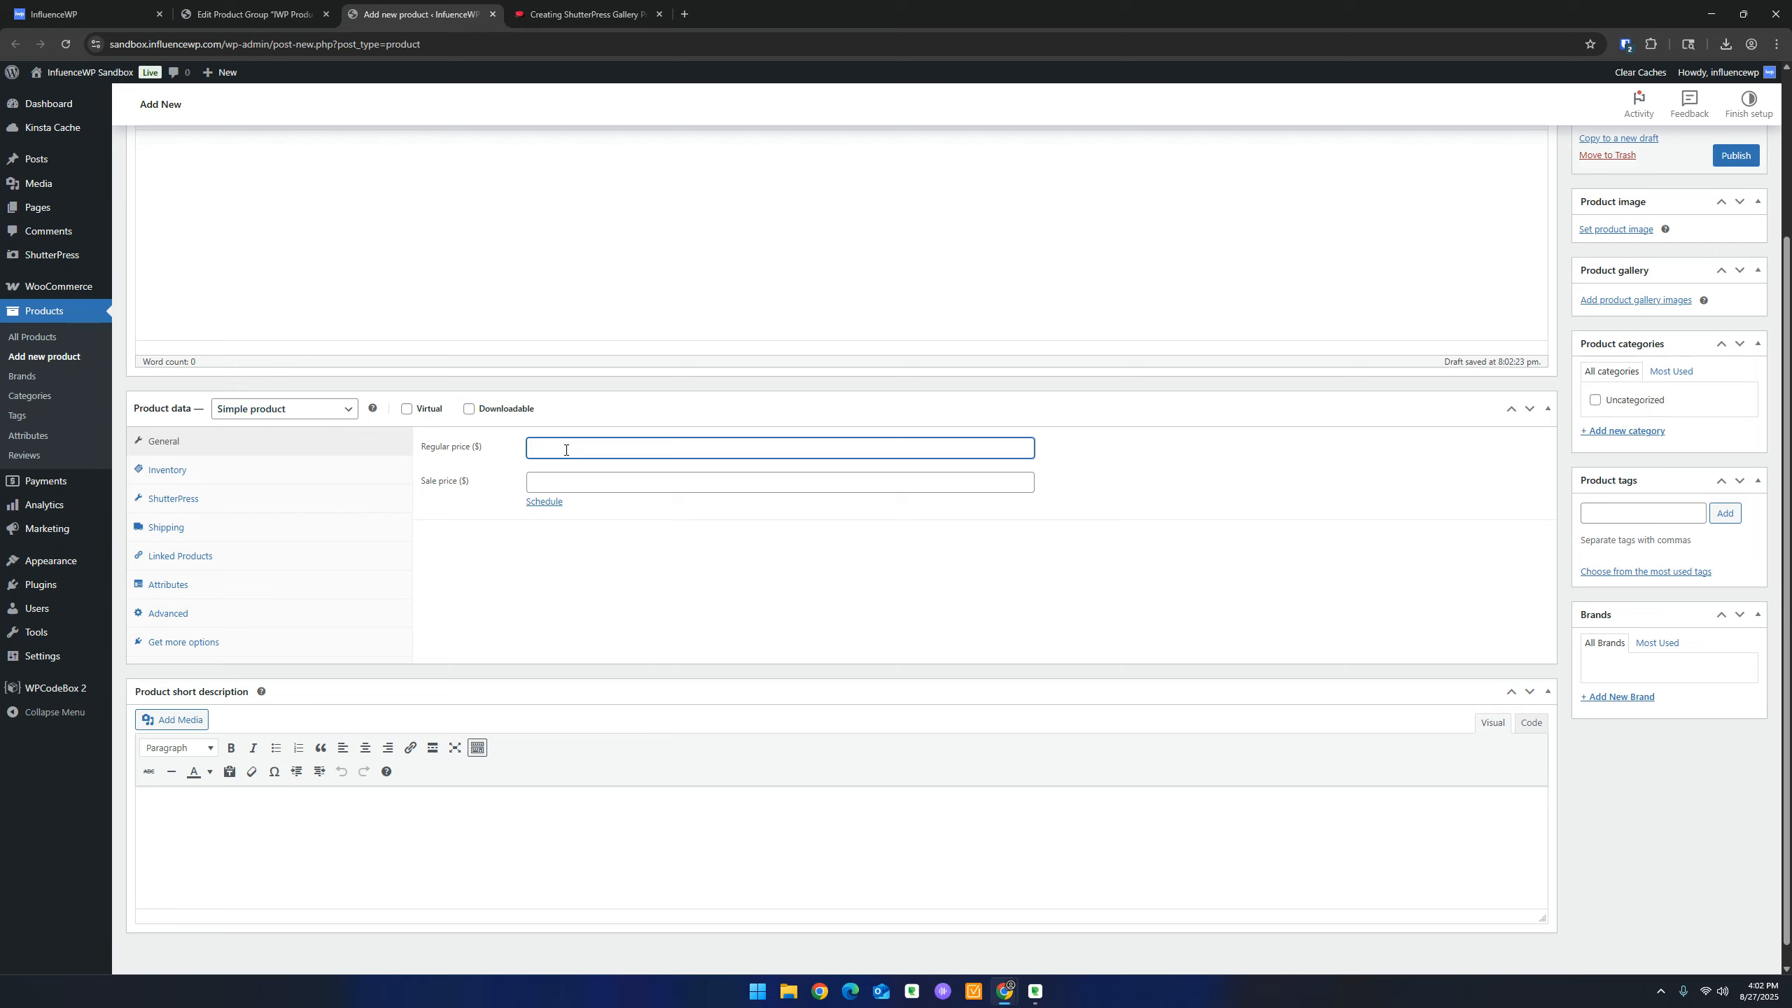
text(0)
click(408, 409)
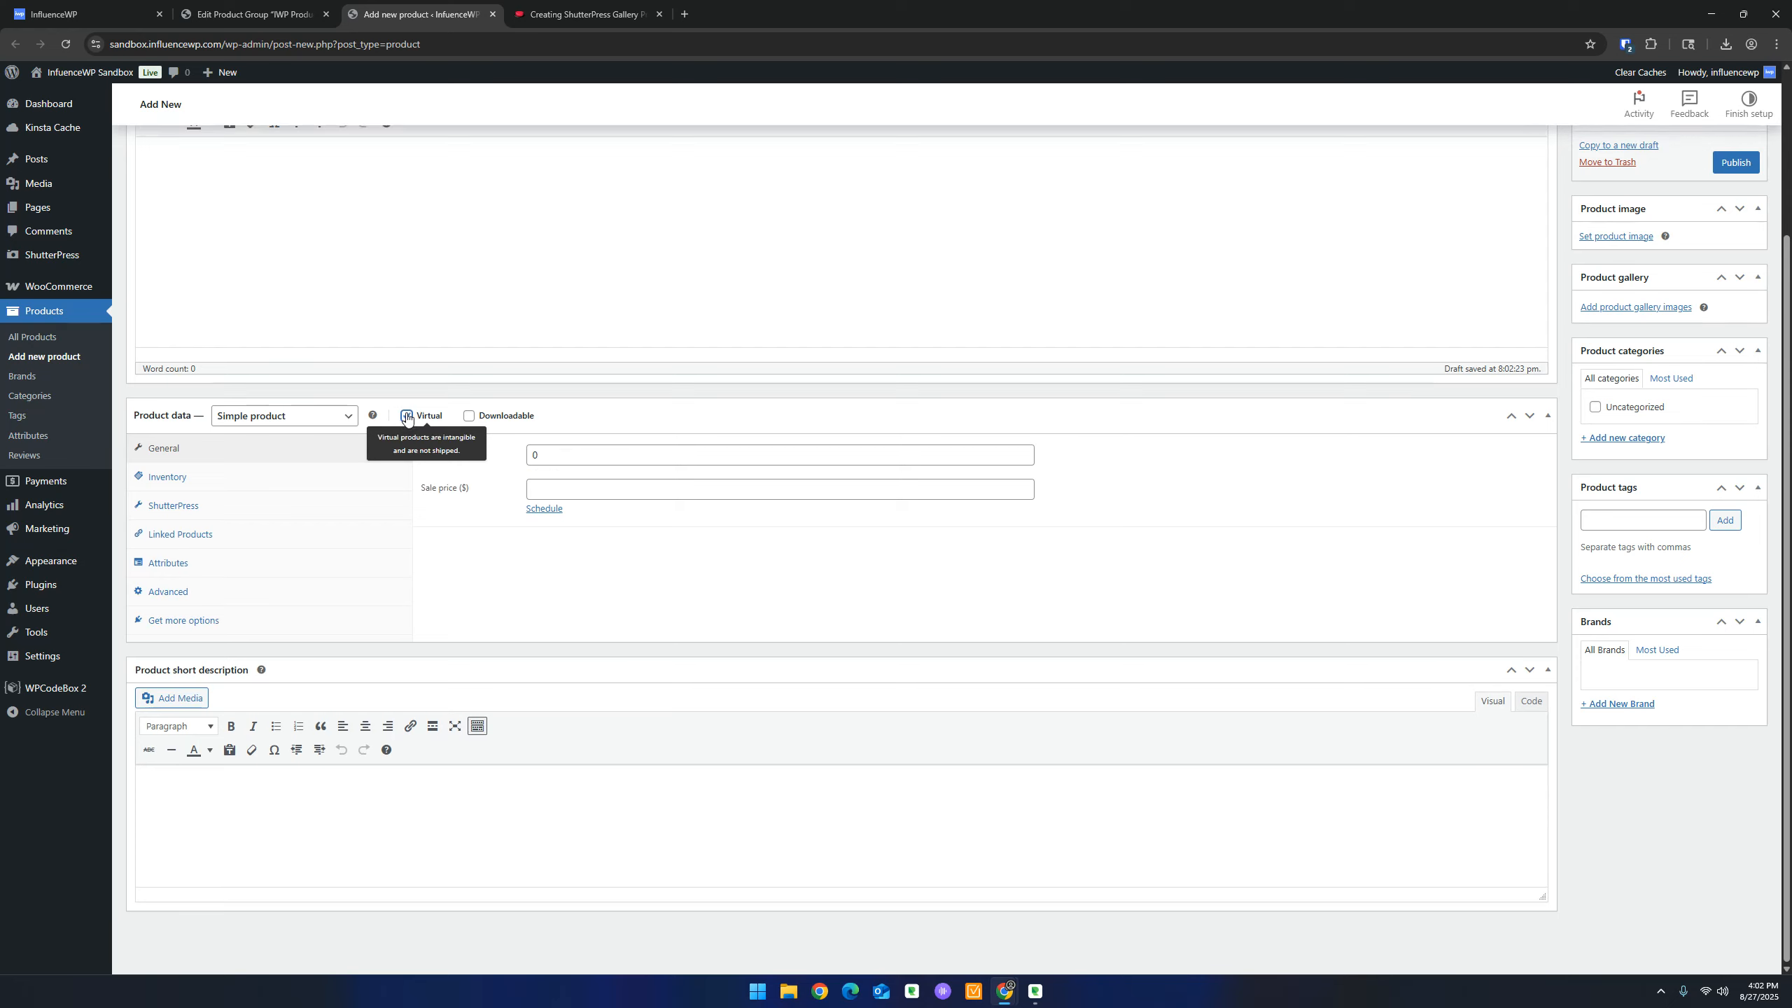
click(471, 417)
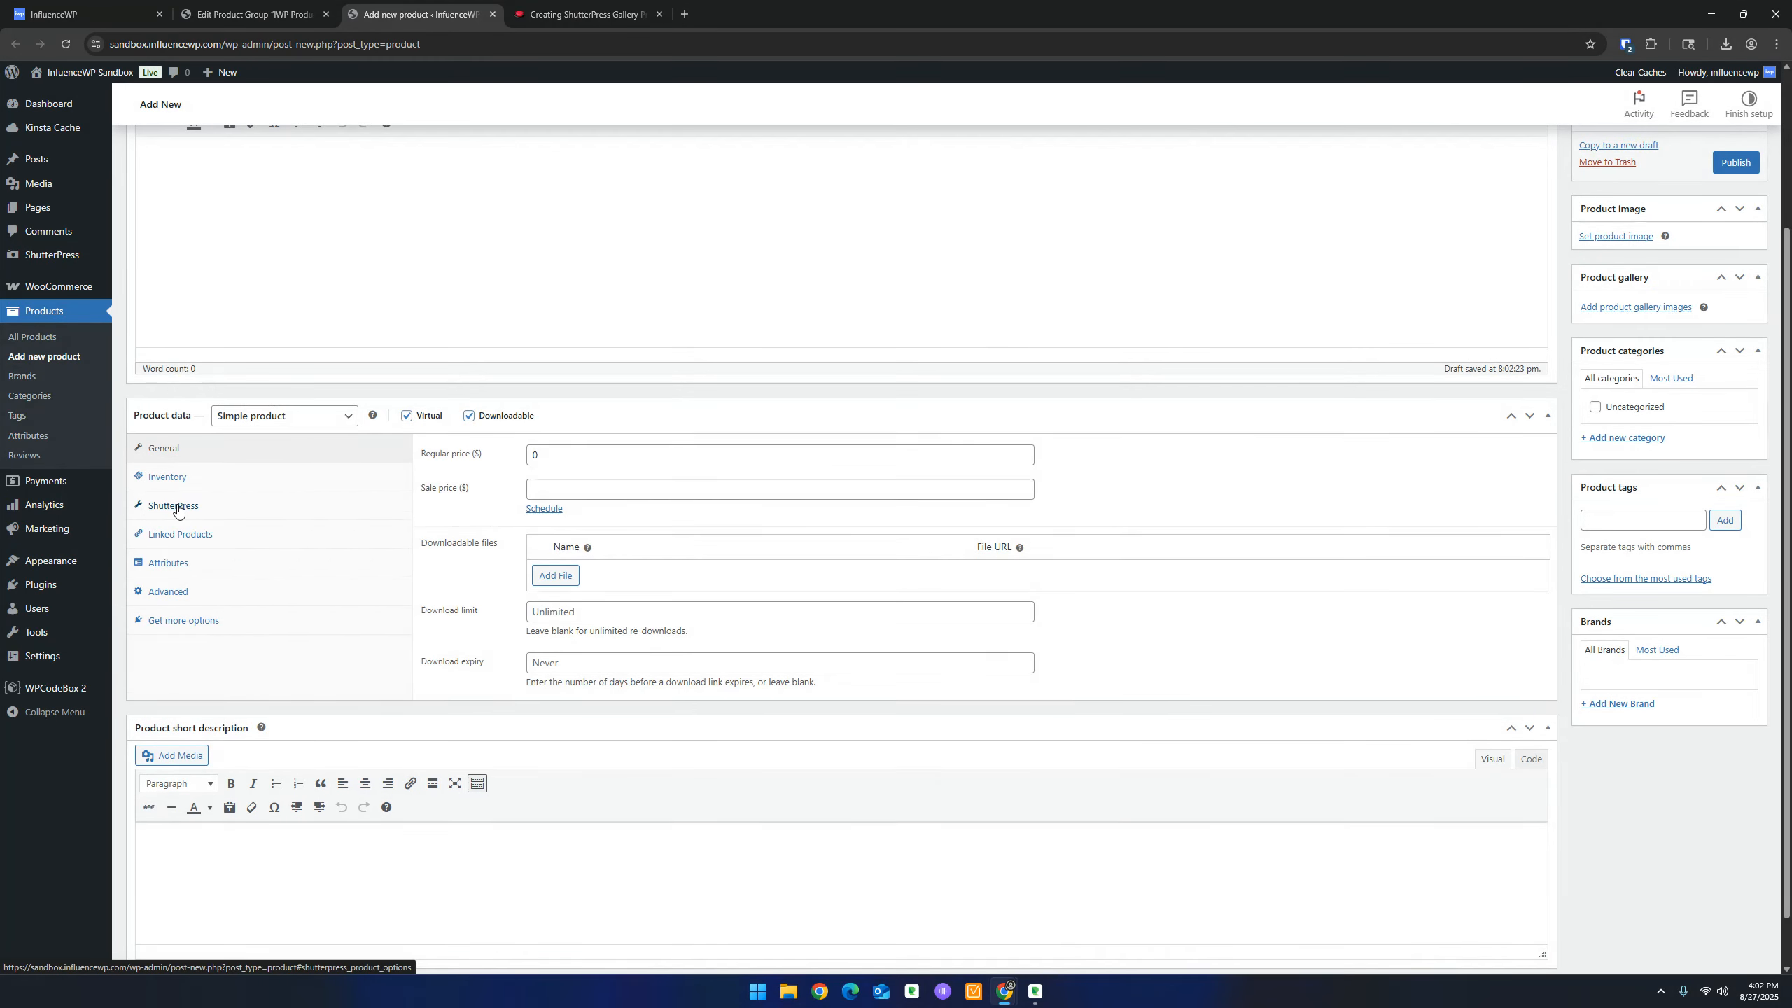
In the ShutterPress settings, tick Gallery Product and set the Internal Title to 'IWP SP Product'
click(183, 505)
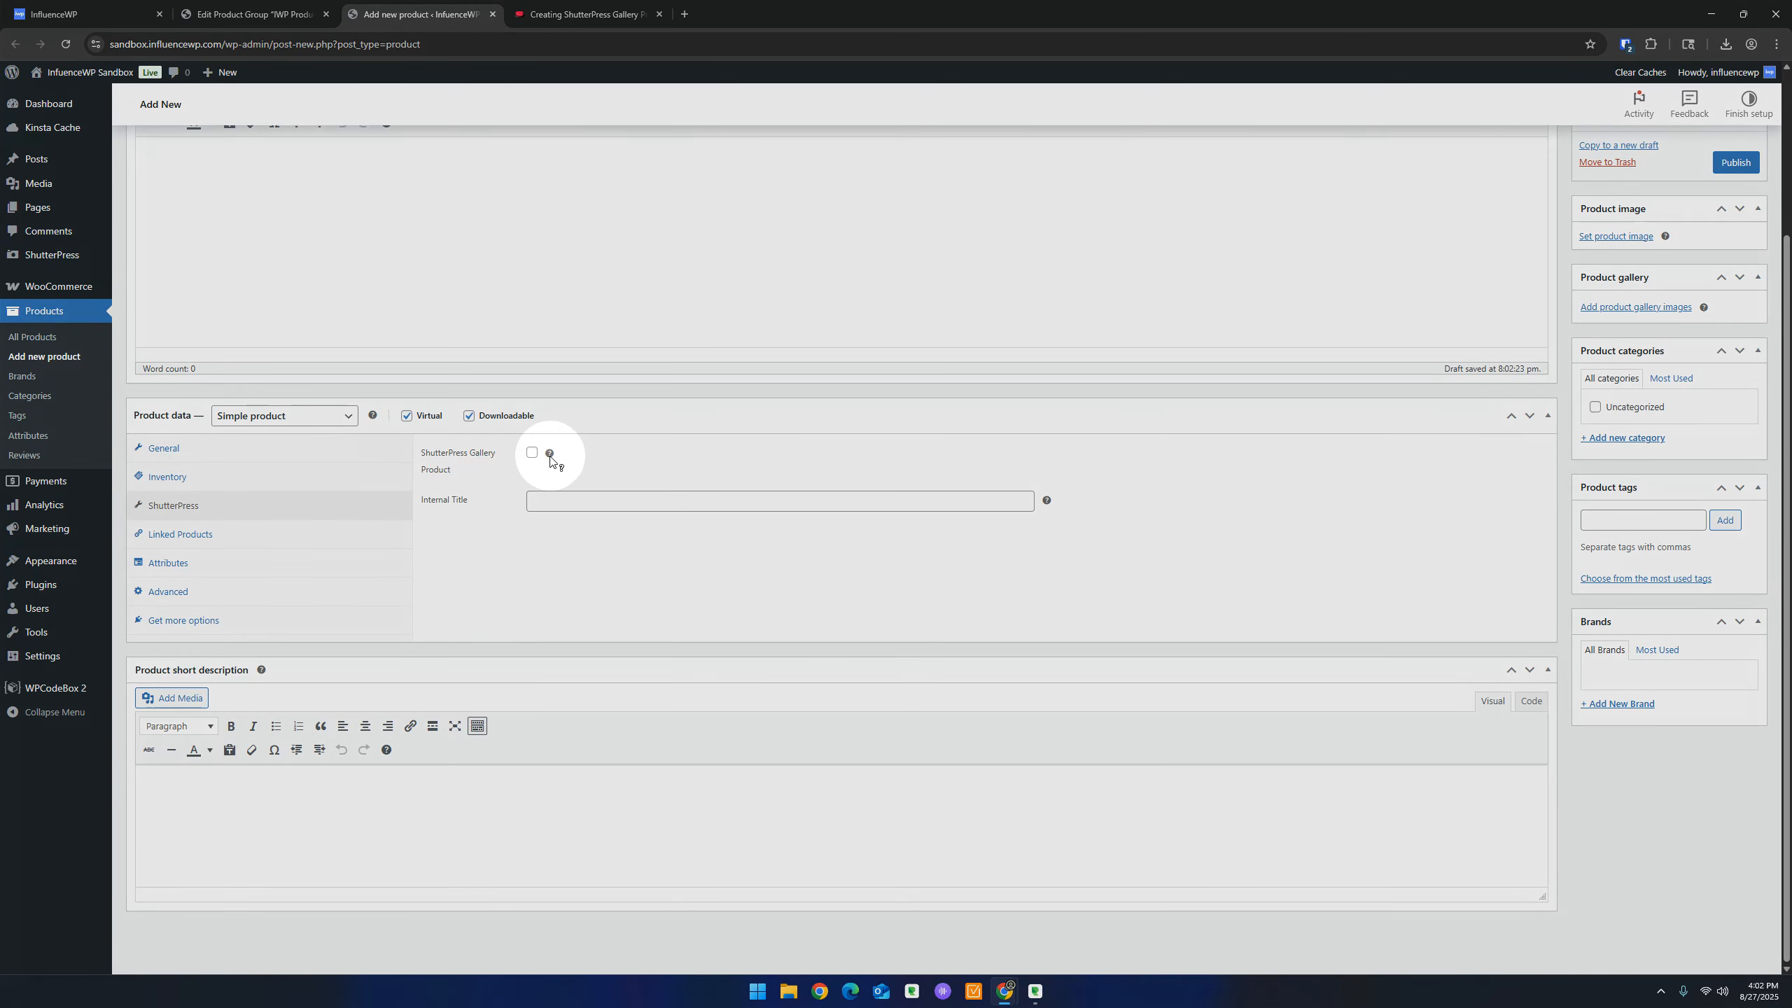
click(531, 453)
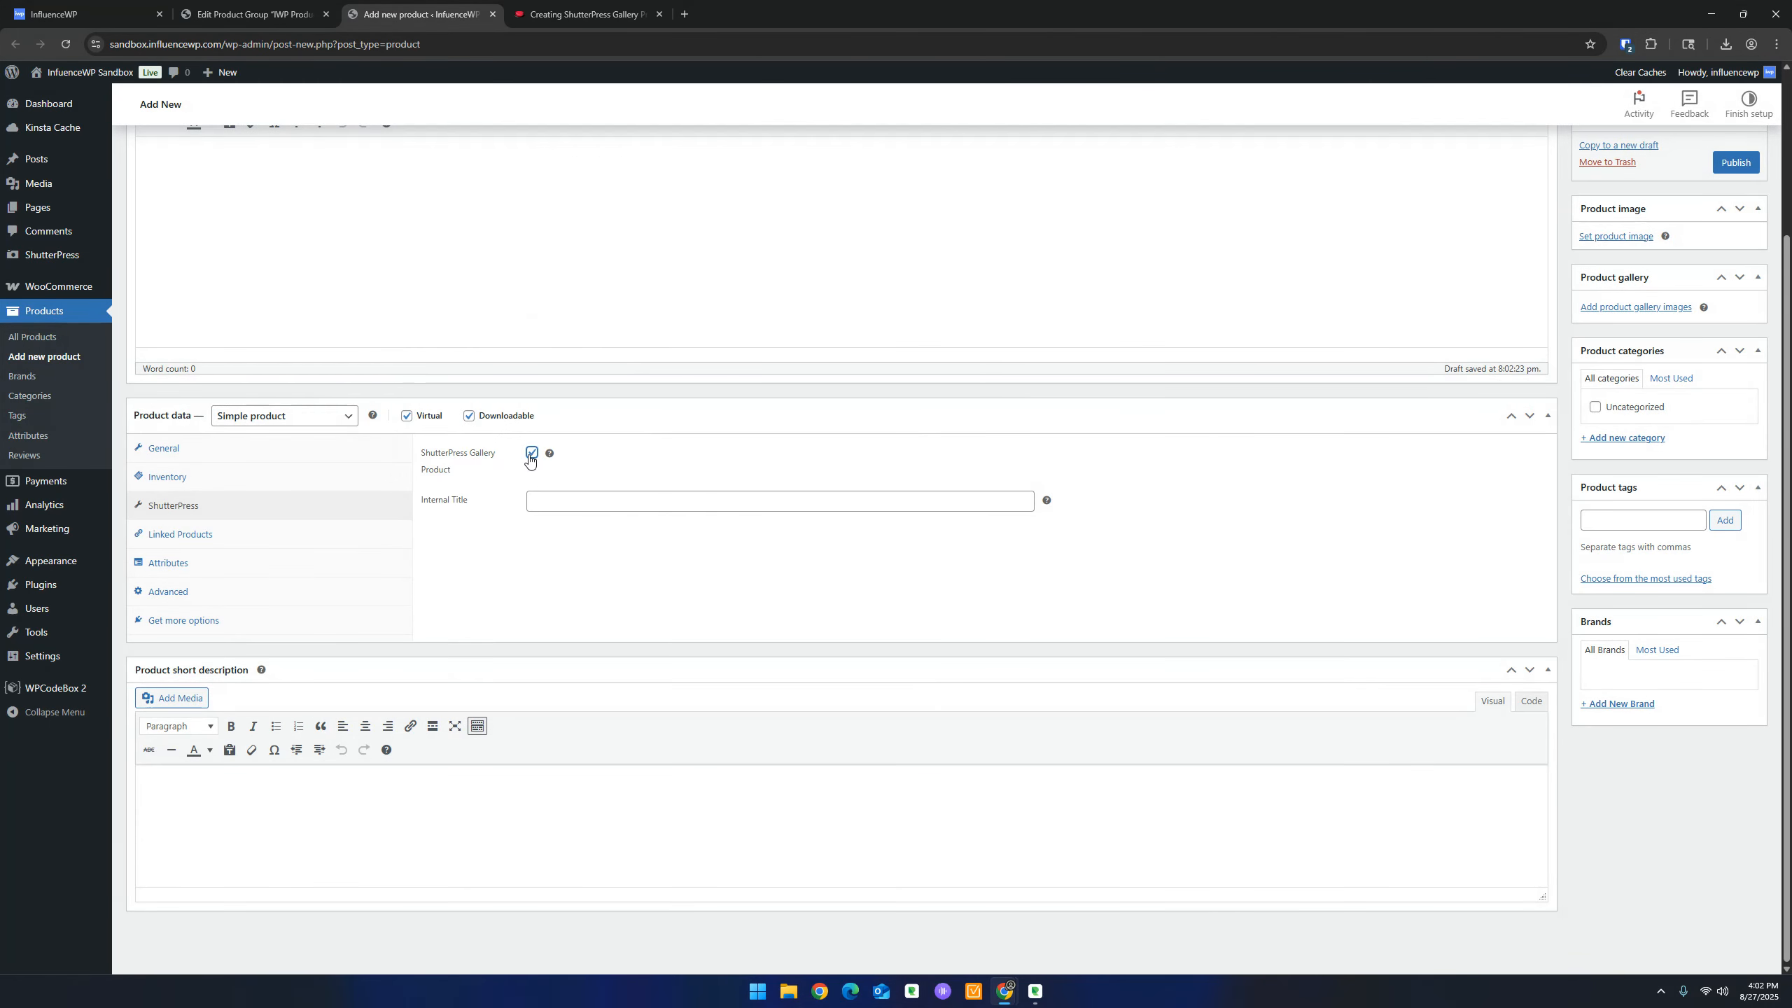
click(609, 495)
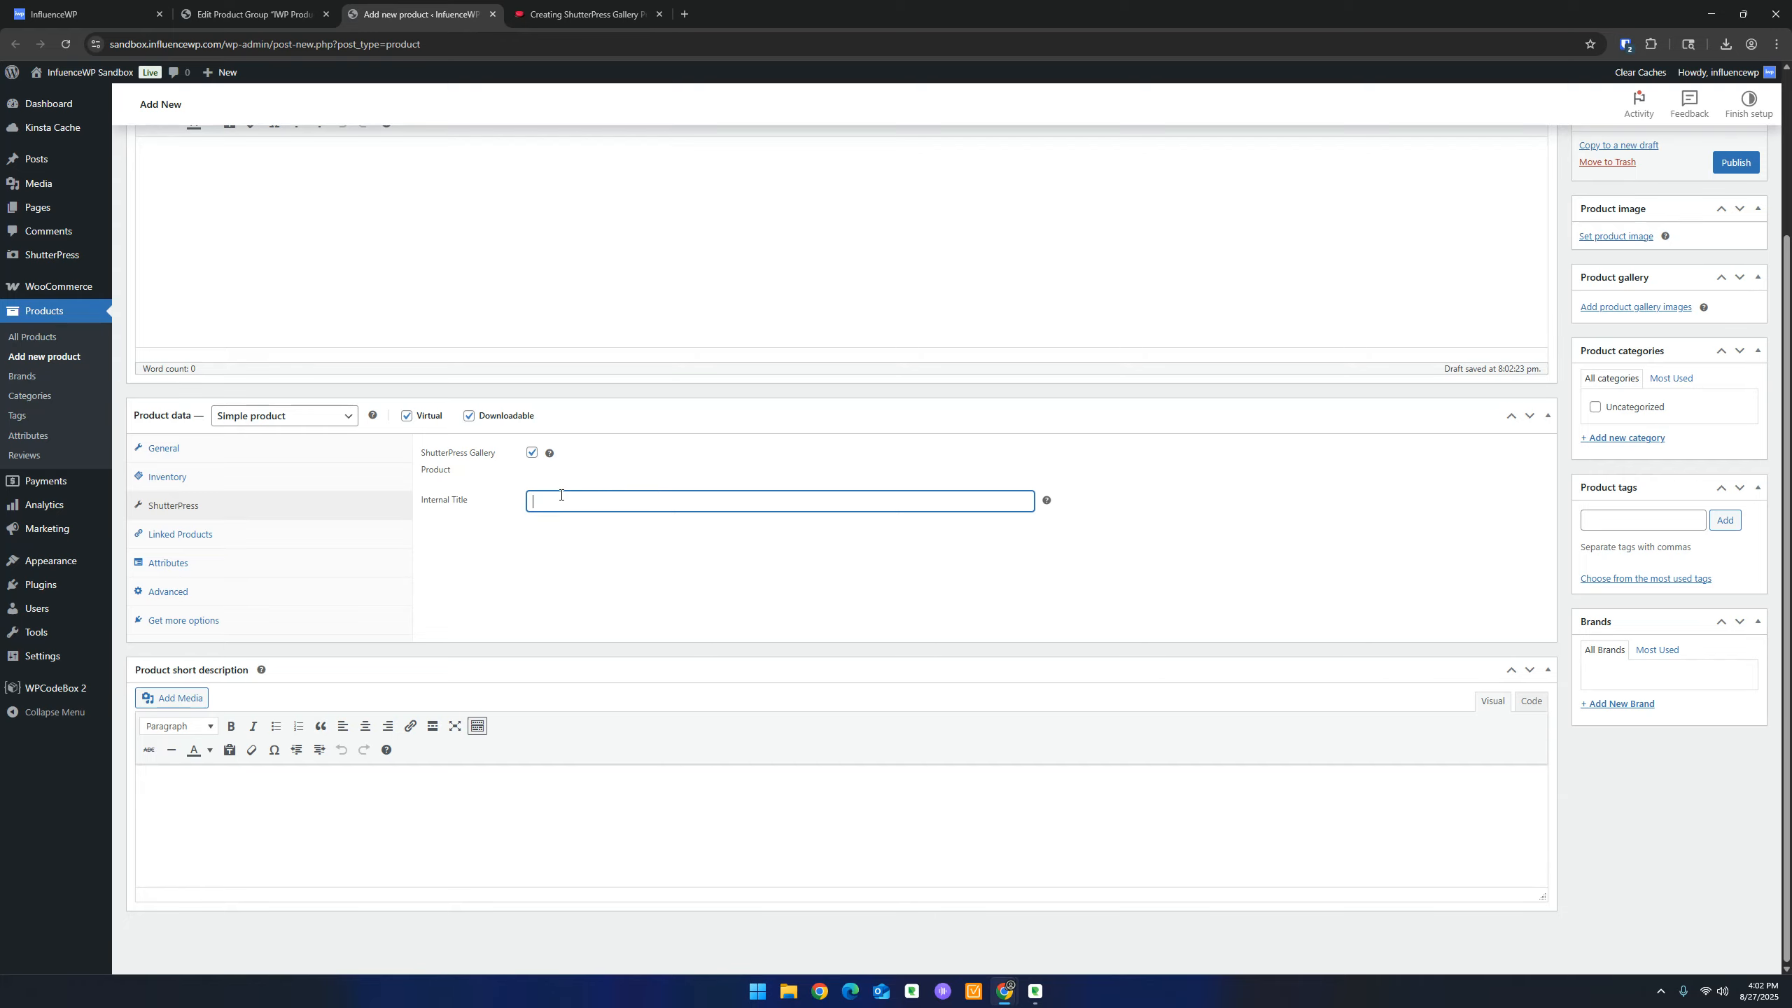
scroll(561, 495, up, 3)
triple_click(195, 185)
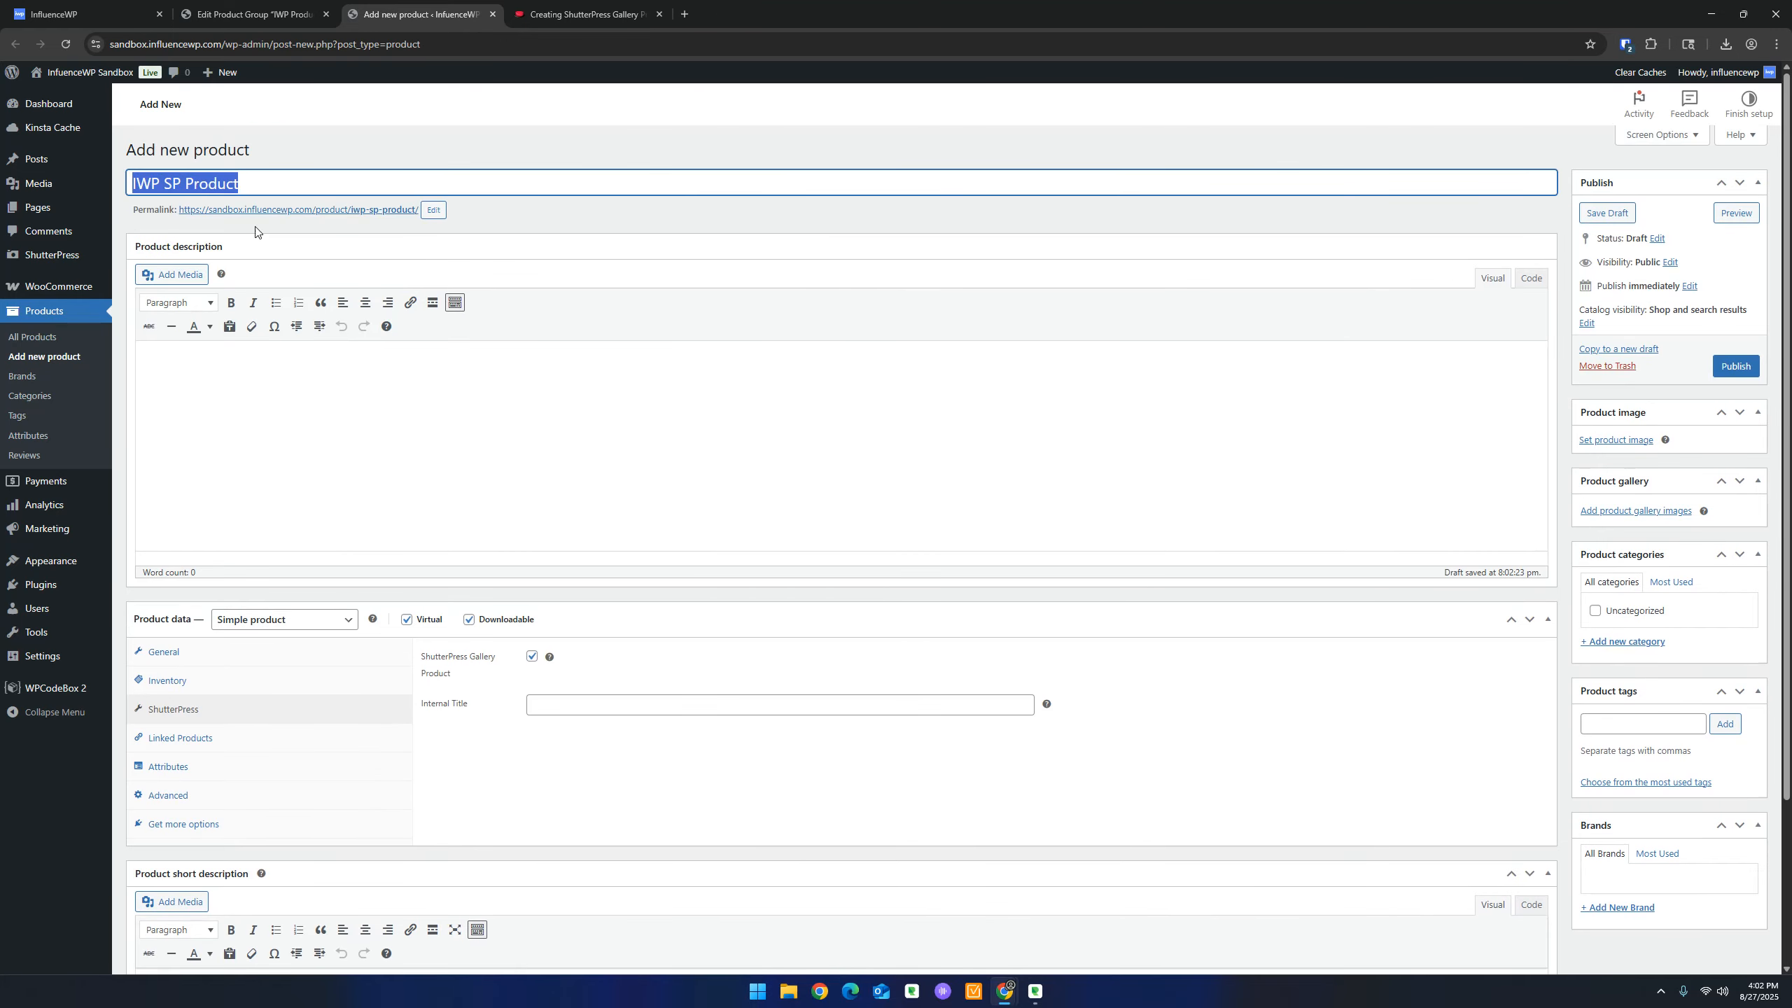
key(ctrl+c)
scroll(472, 472, down, 3)
click(535, 498)
key(ctrl+v)
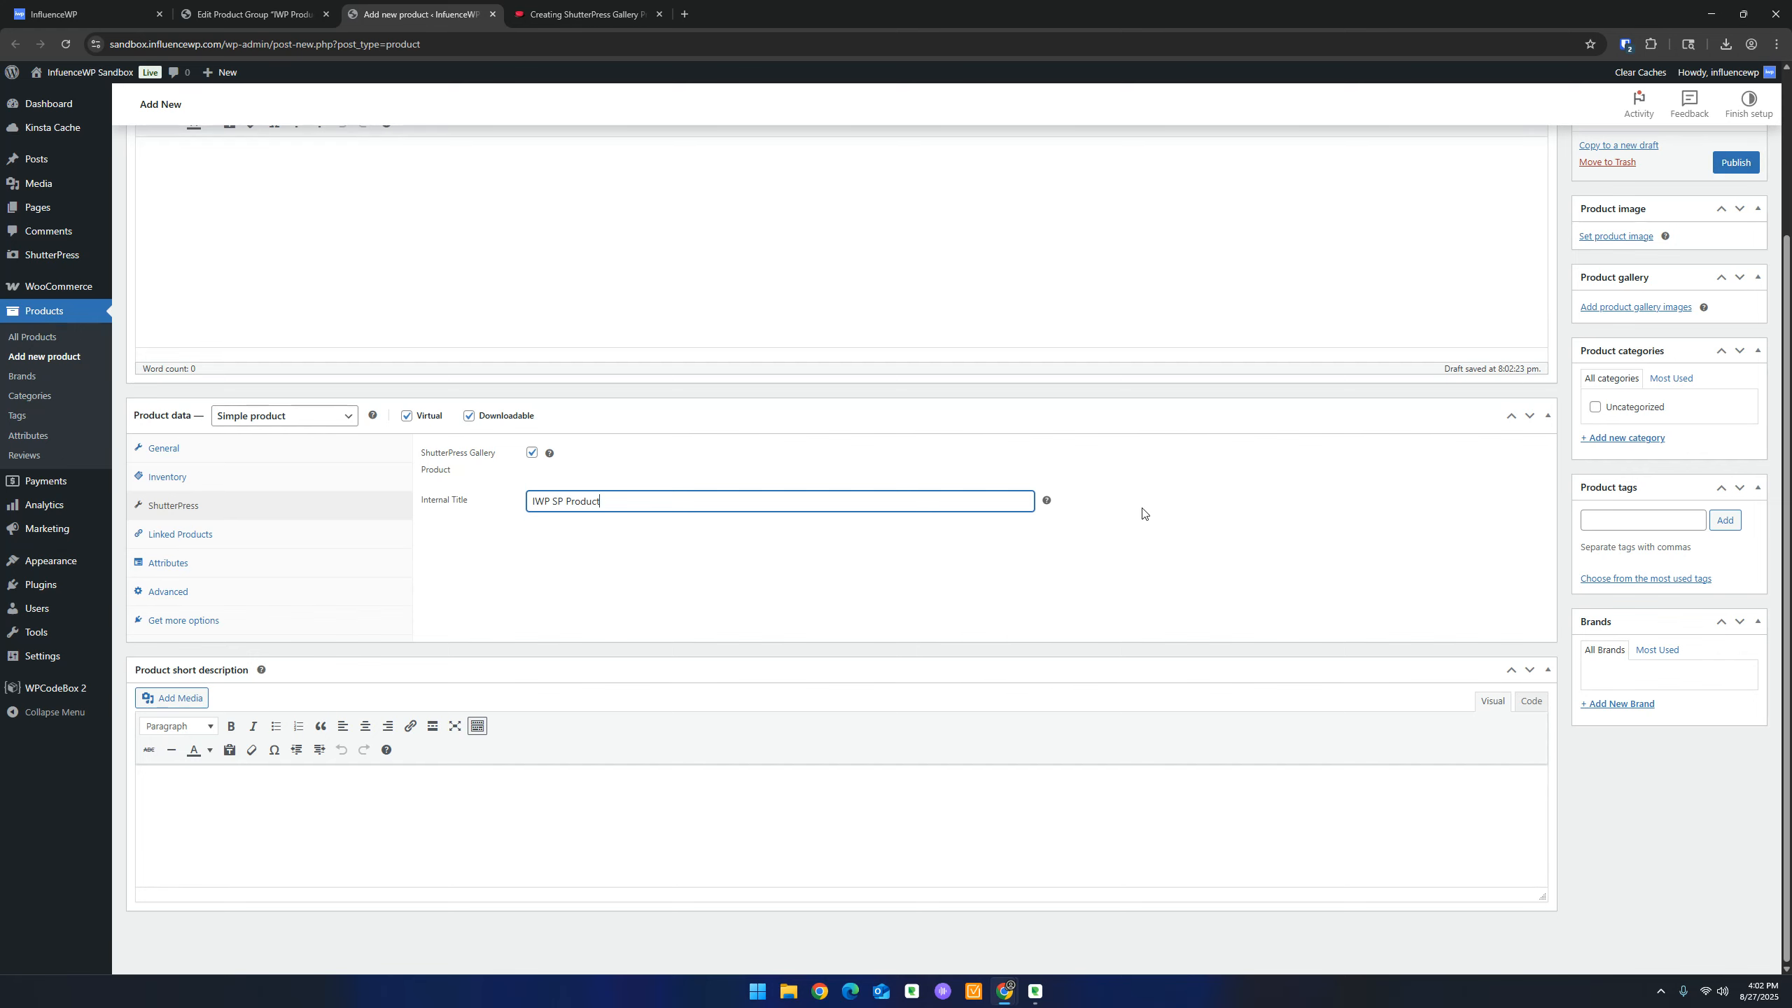
Publish the new IWP SP Product
scroll(1136, 516, up, 1)
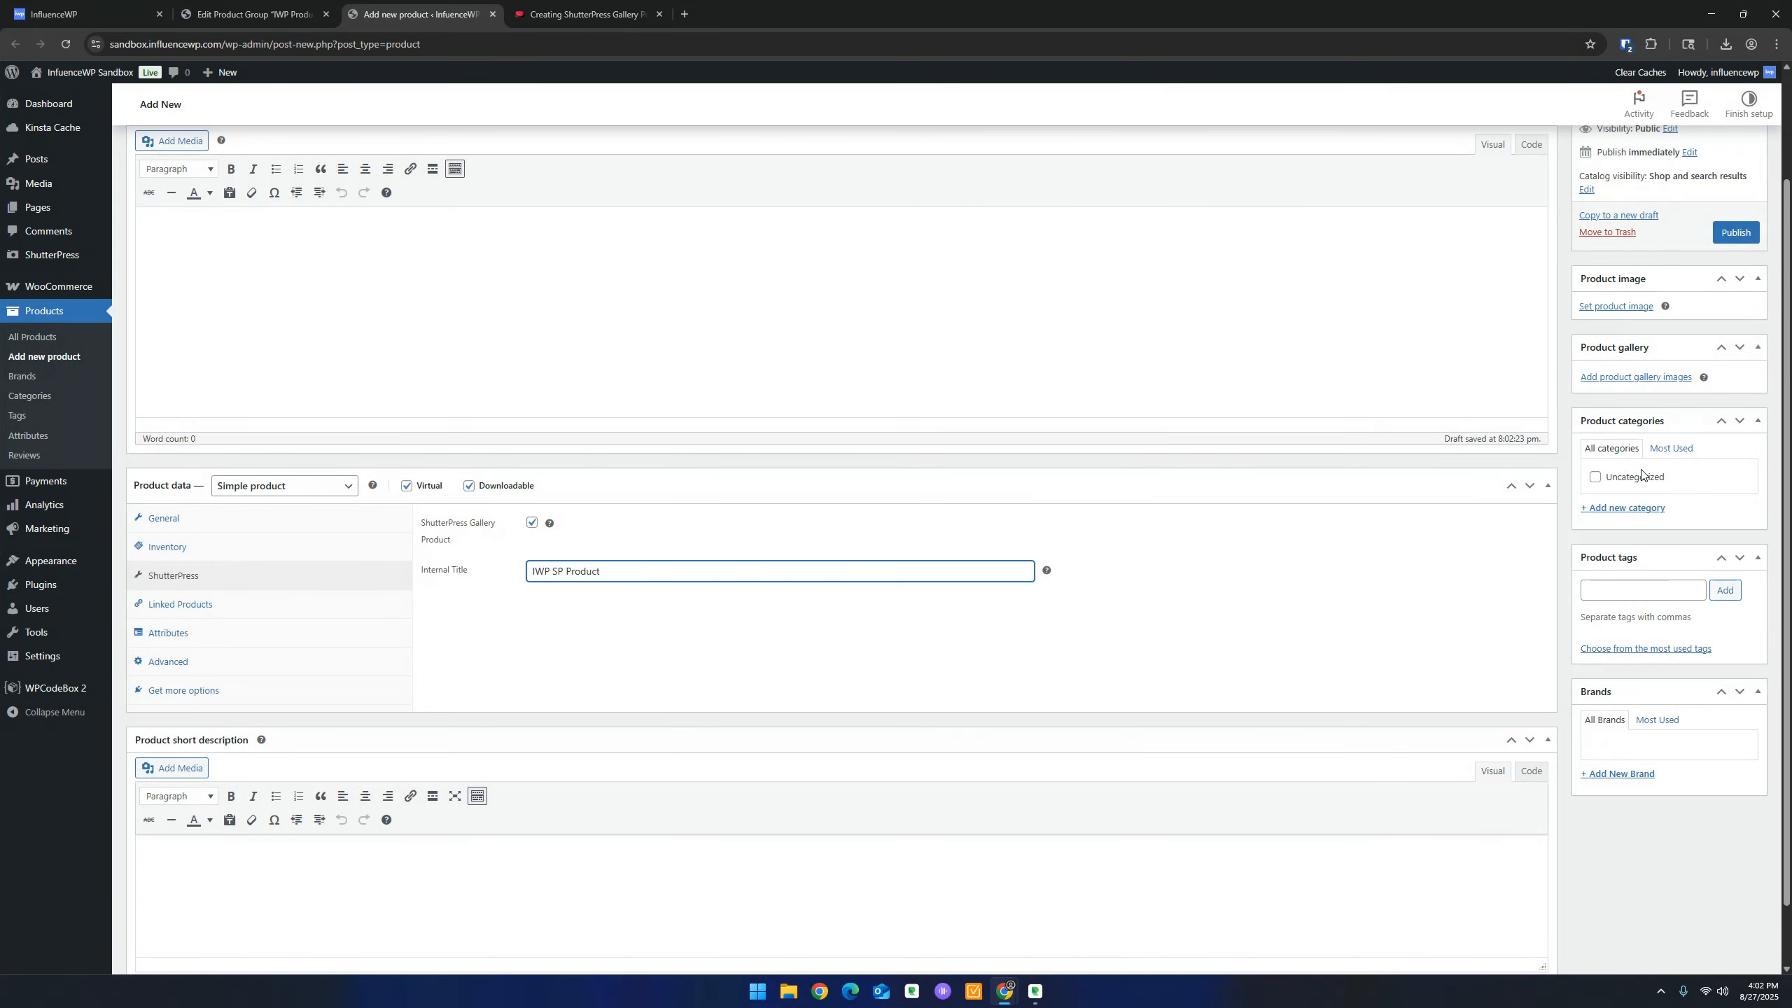
scroll(1642, 470, up, 2)
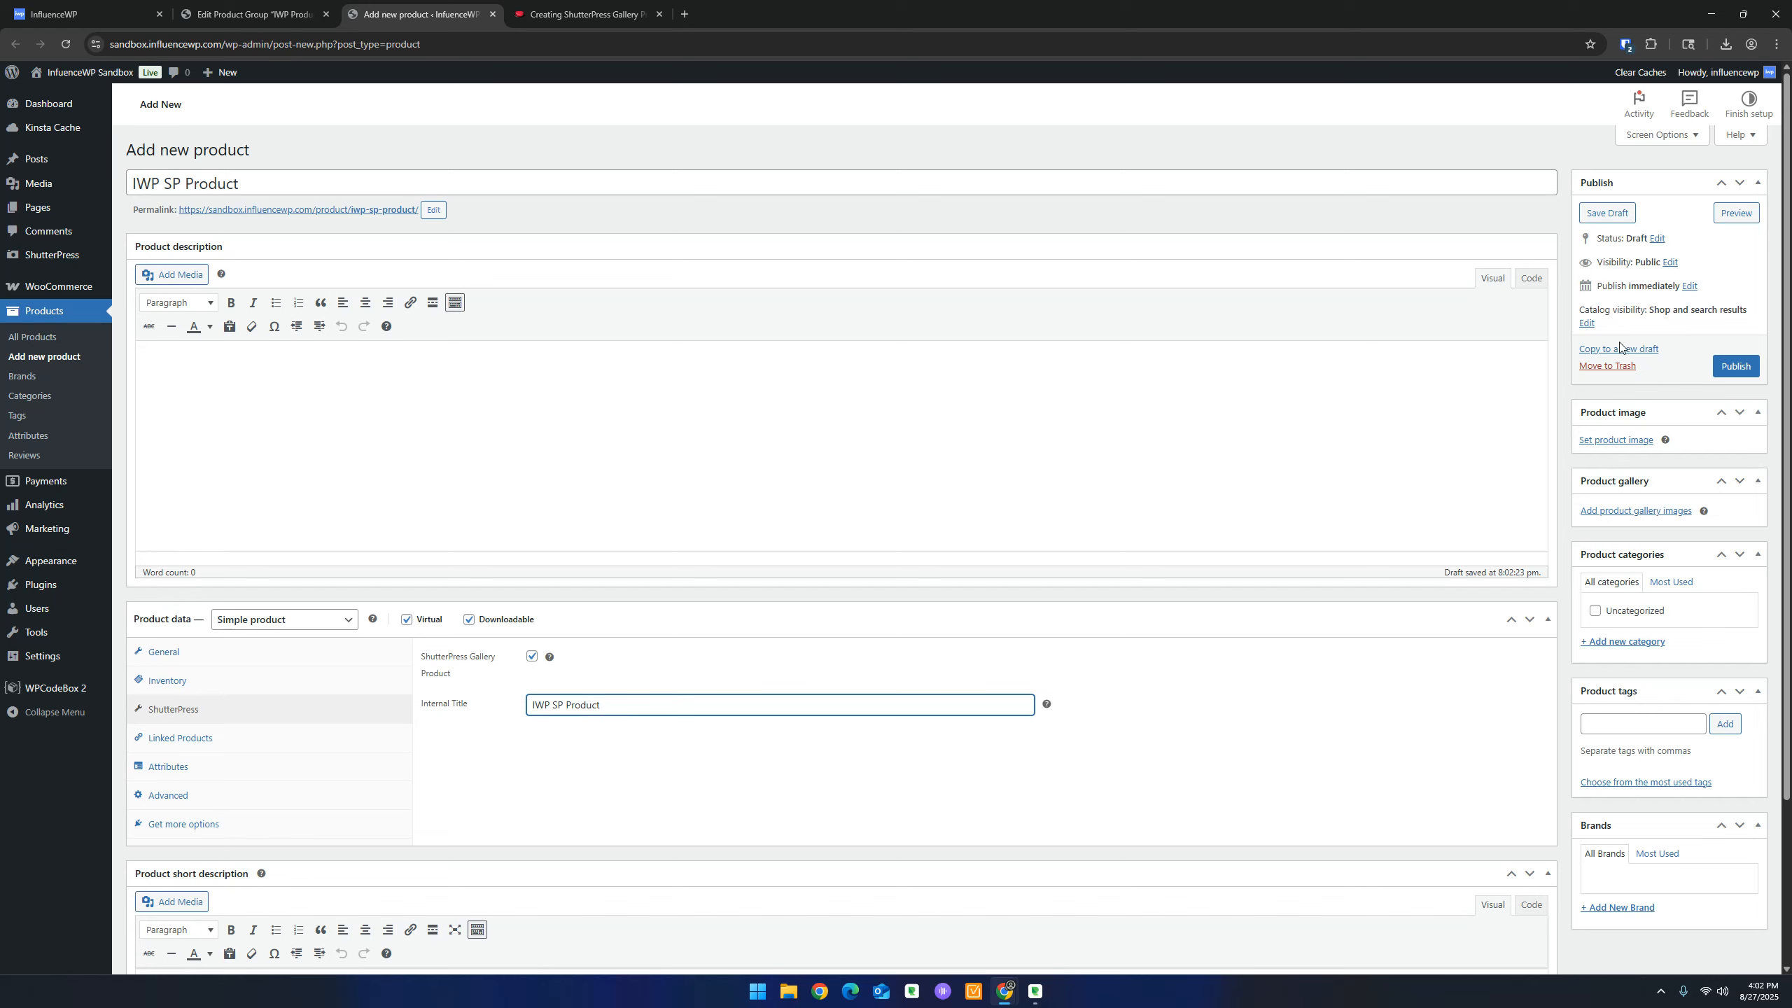
click(1728, 366)
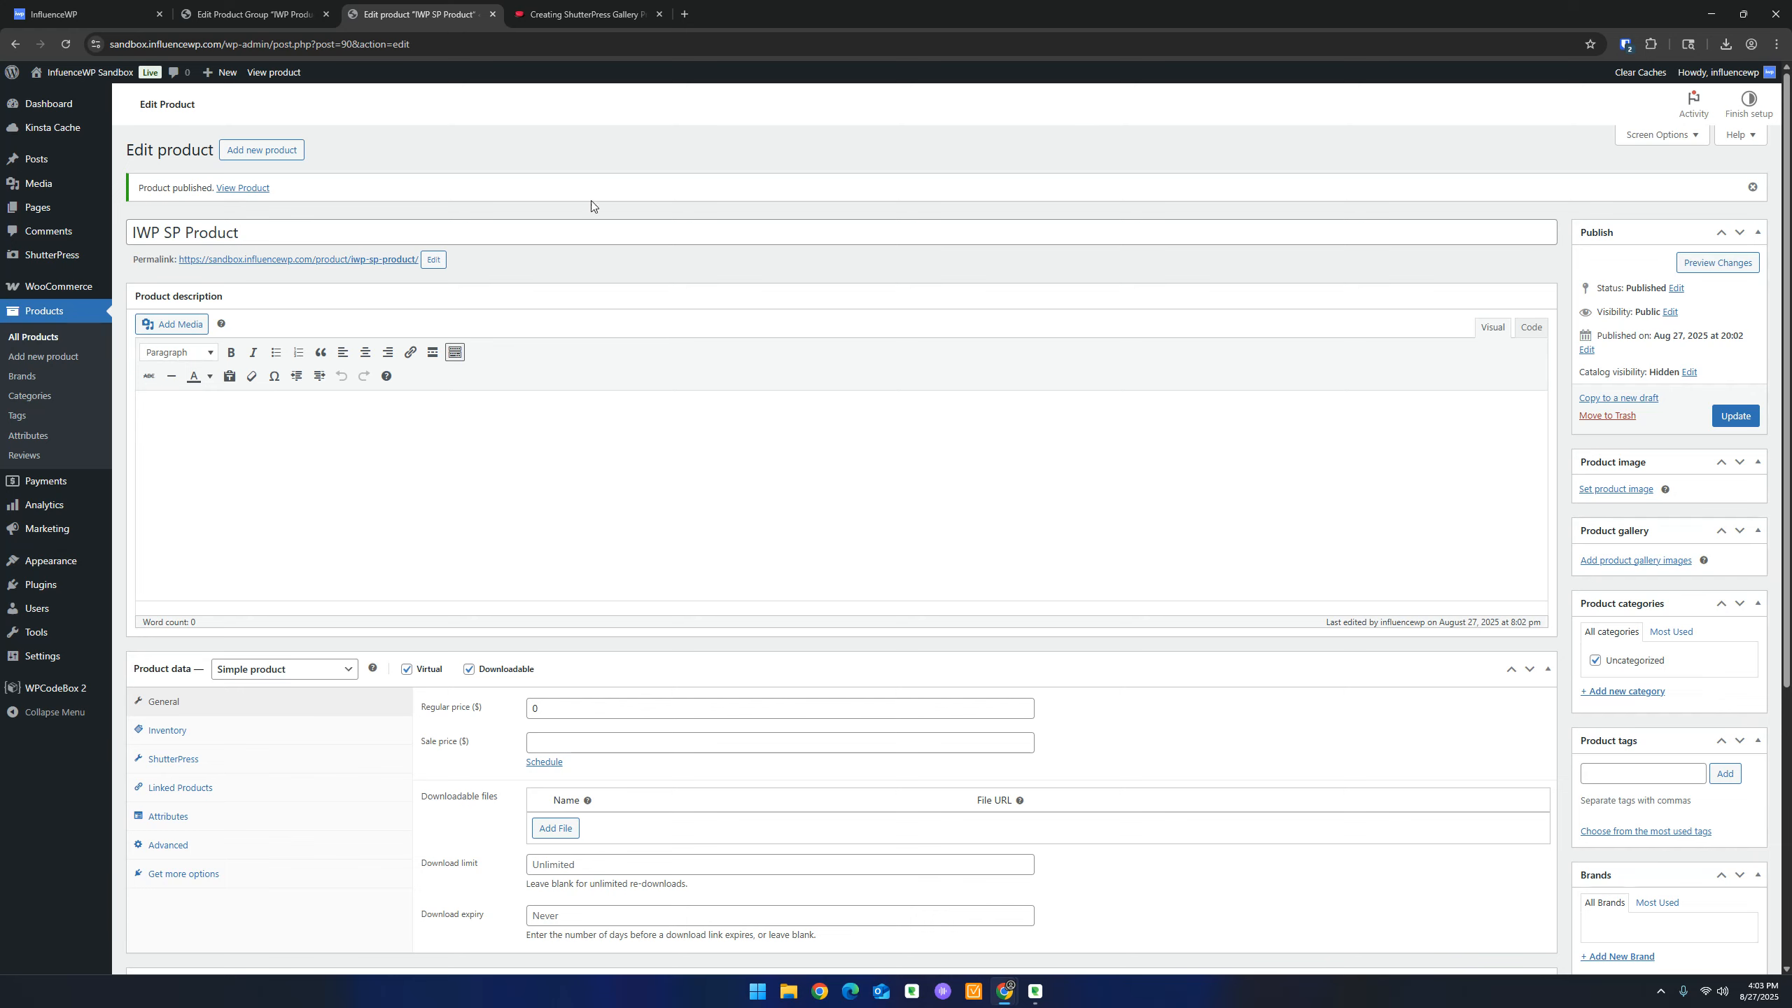
Reload the group editor, add IWP SP Product to IWP Product Group, and click Update
click(308, 6)
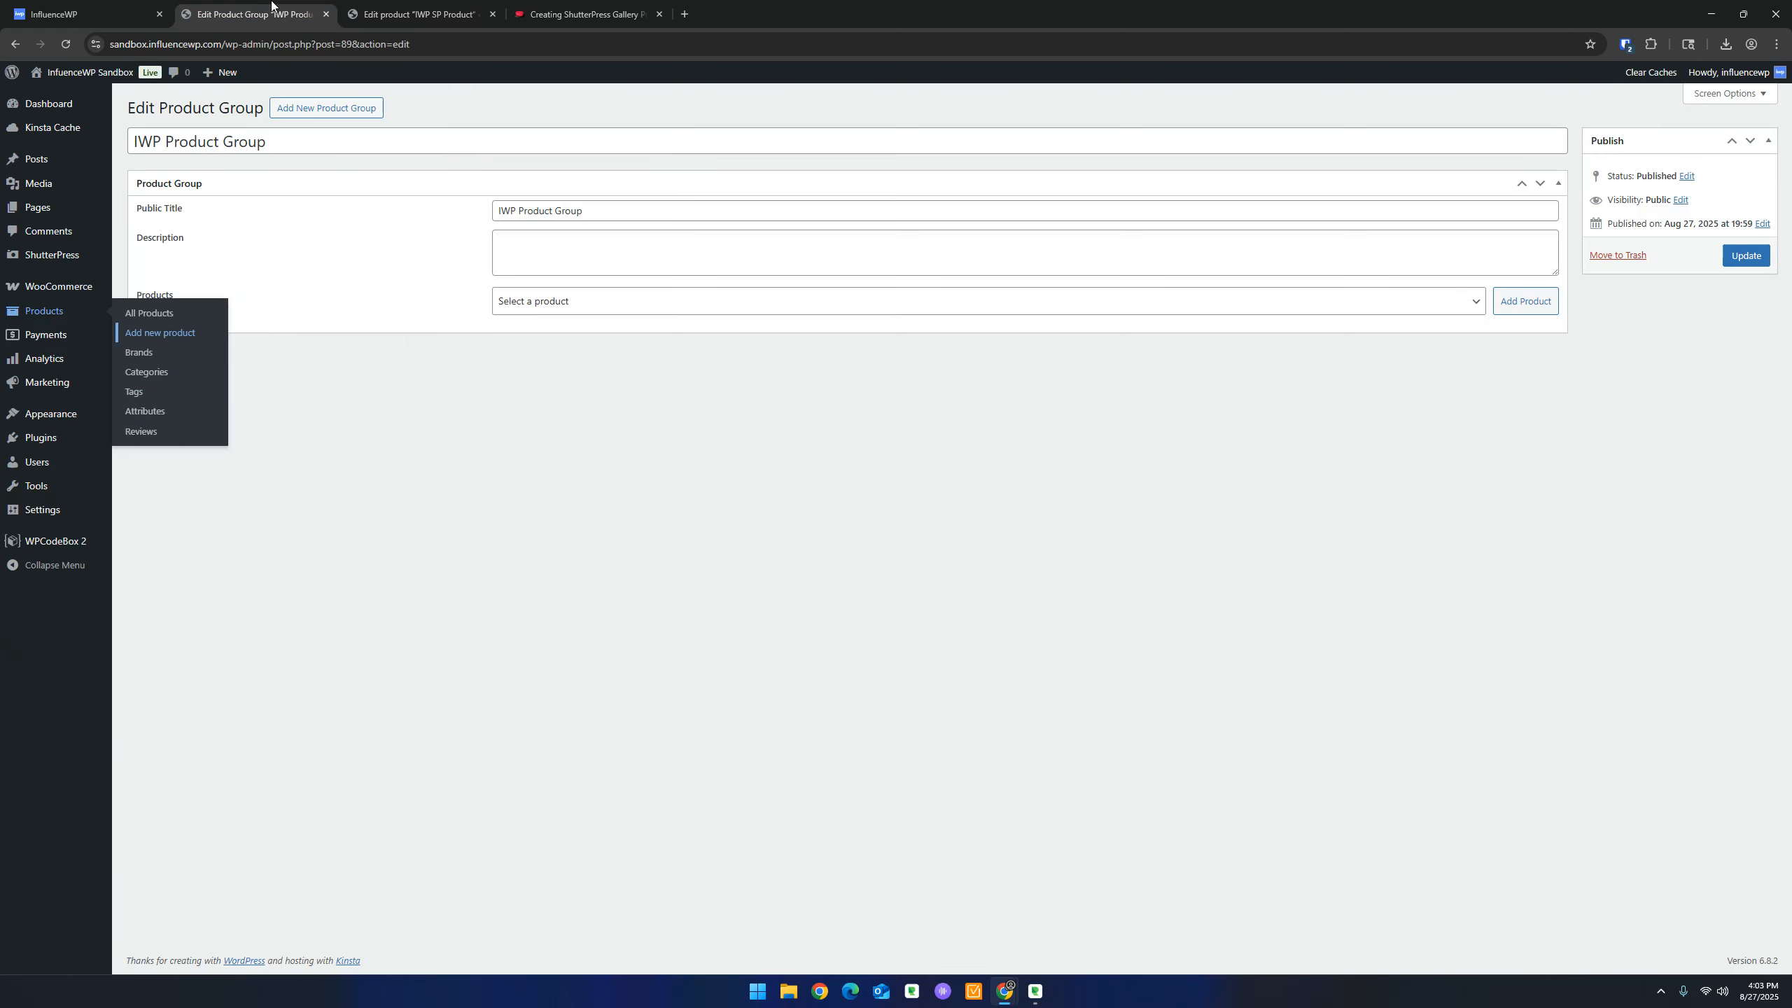
click(67, 44)
click(594, 307)
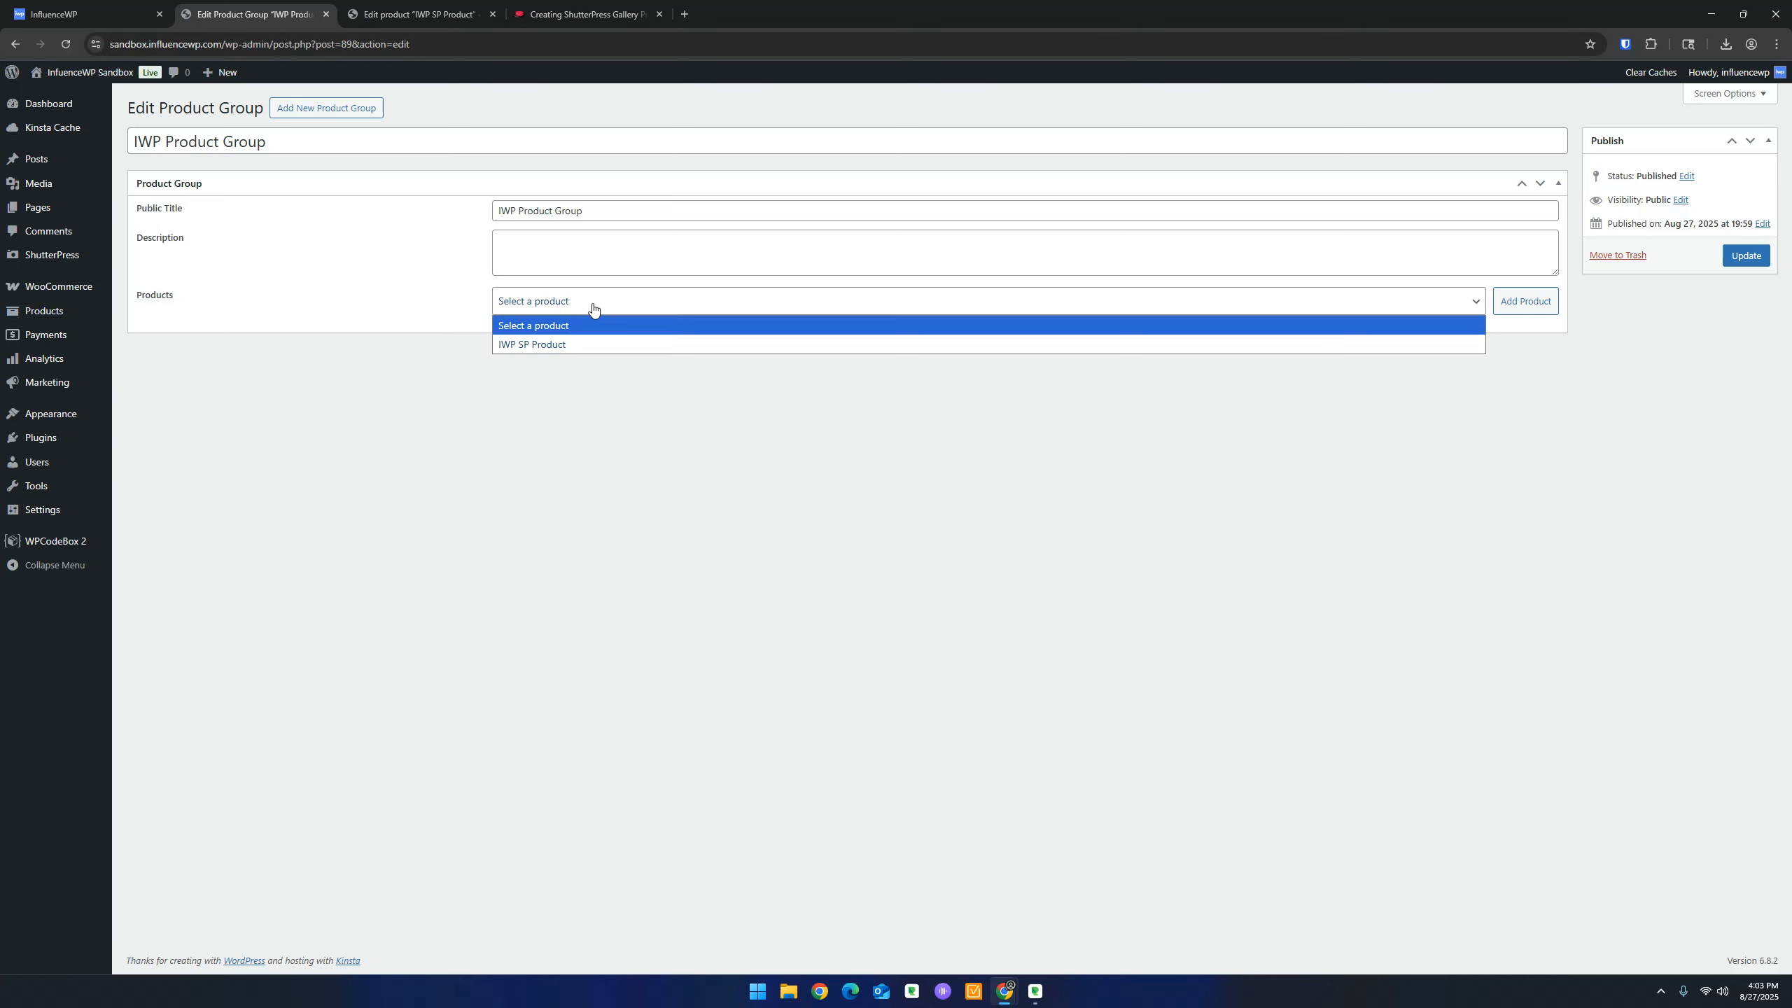
click(568, 346)
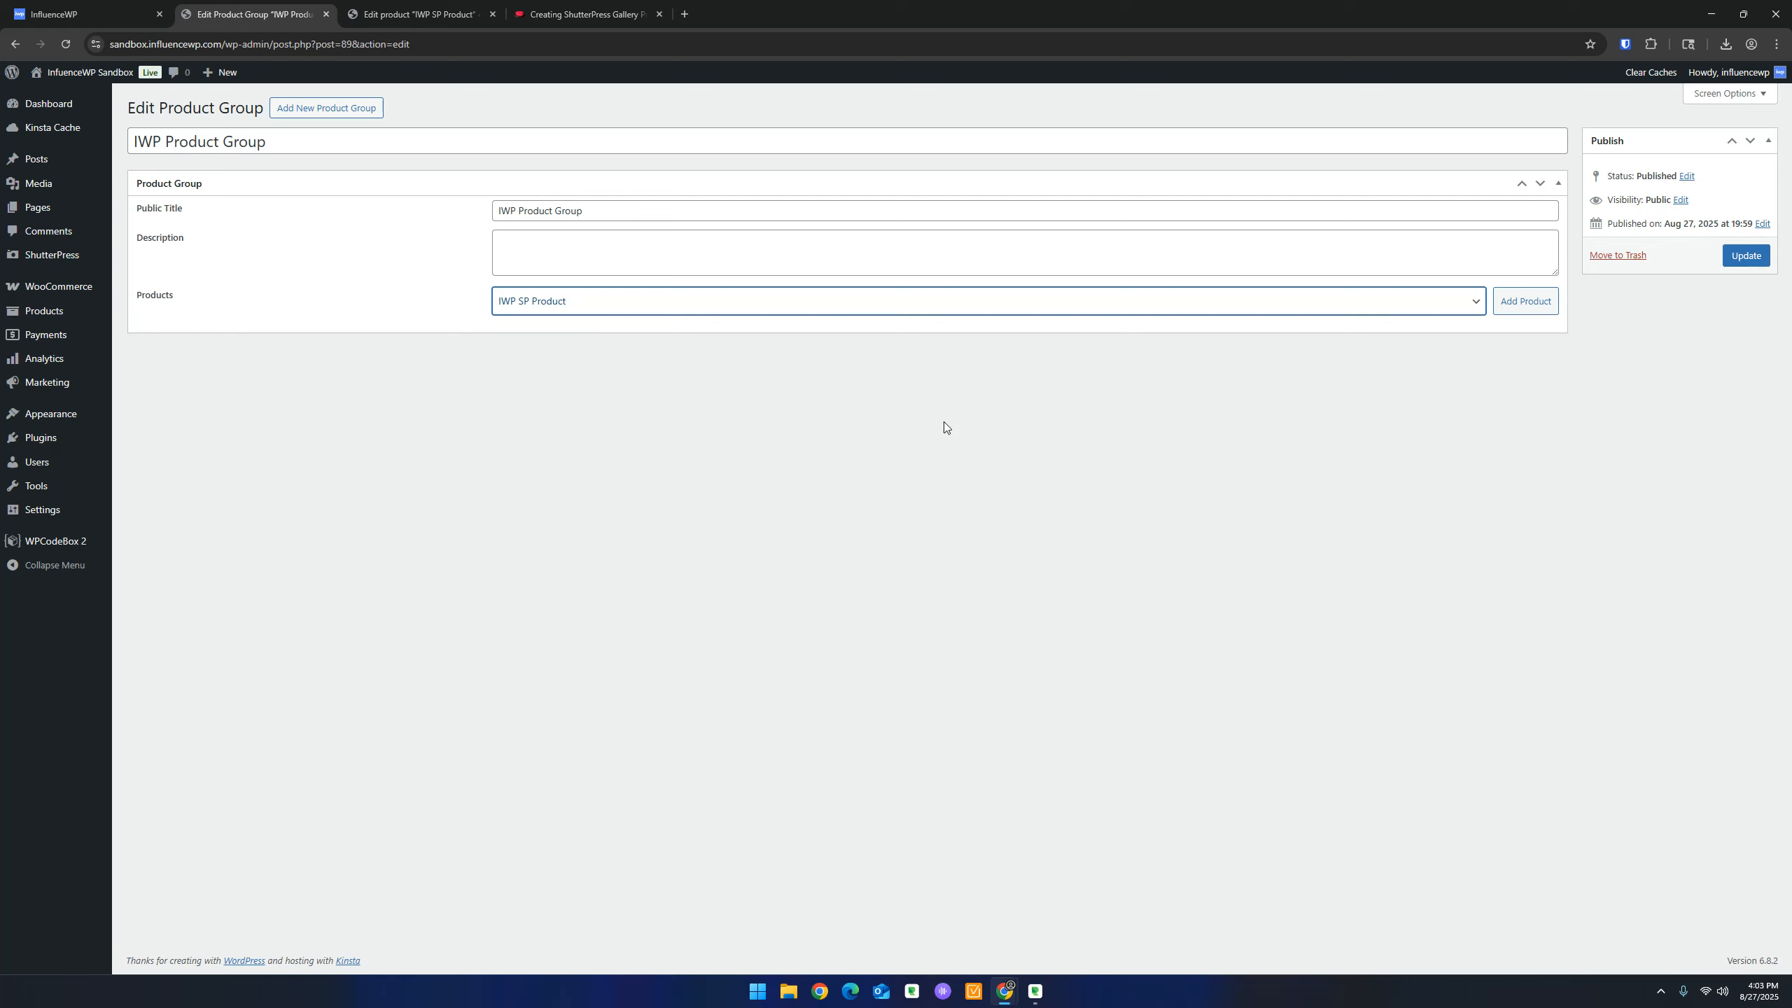
click(1526, 303)
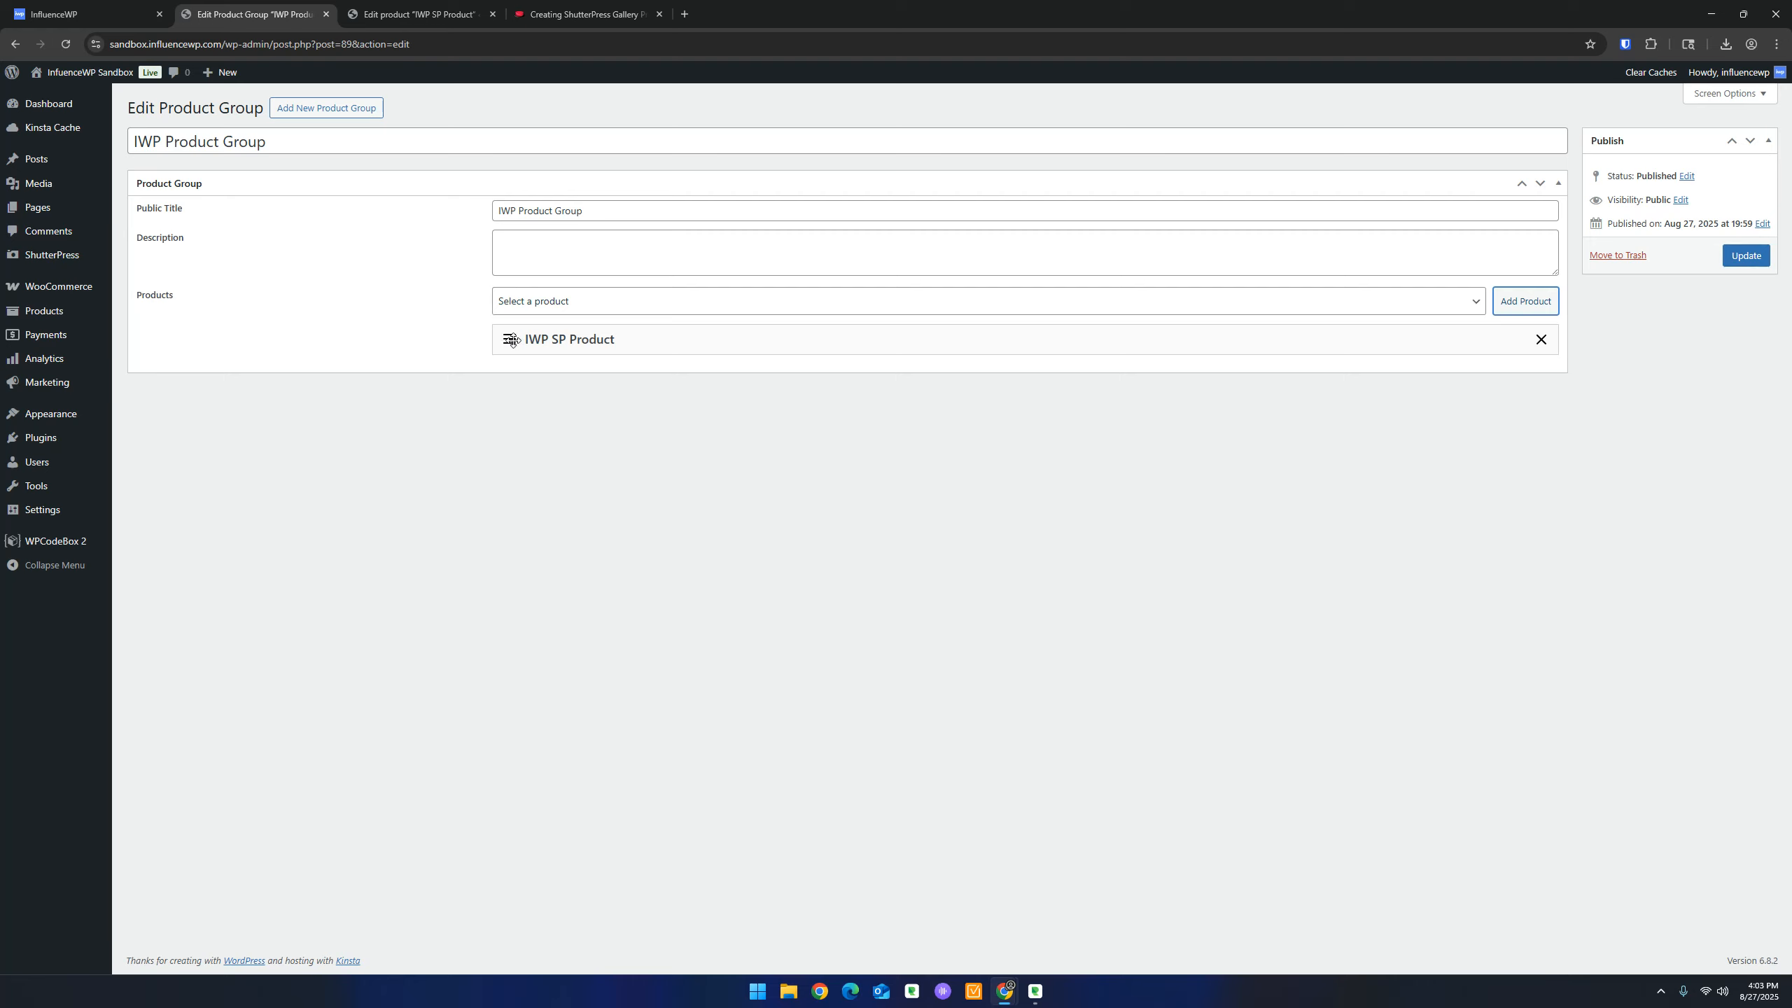
click(1753, 258)
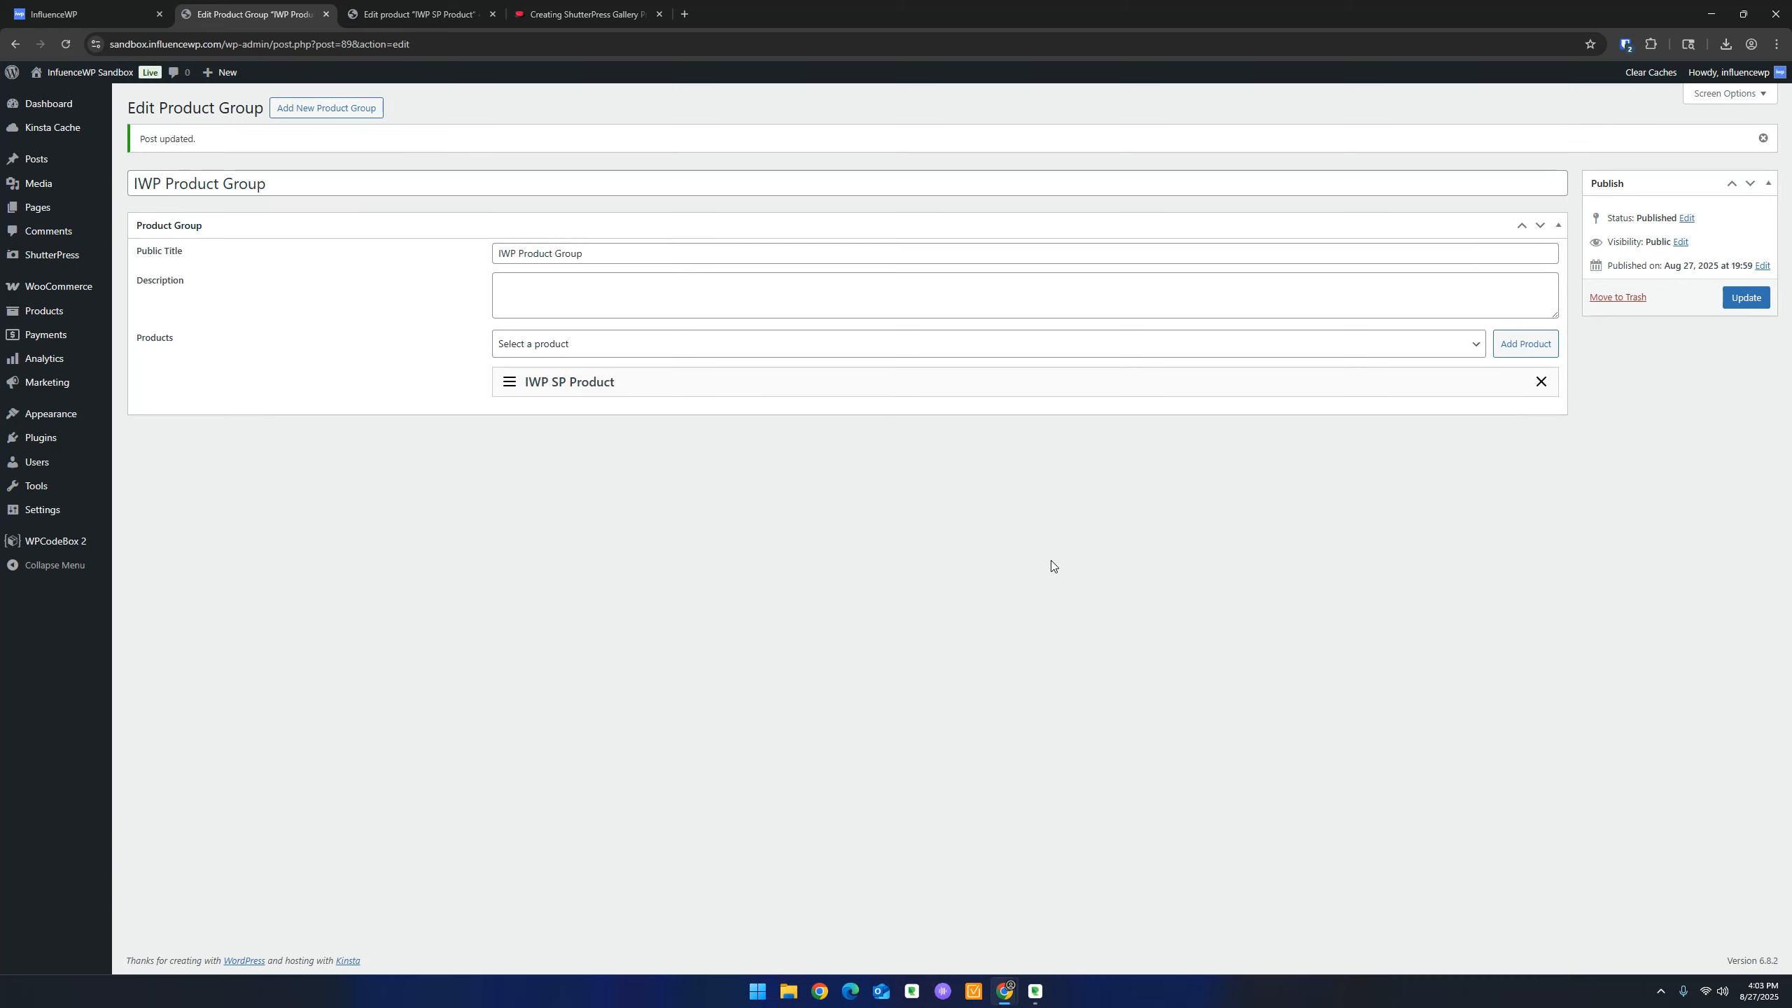
click(599, 6)
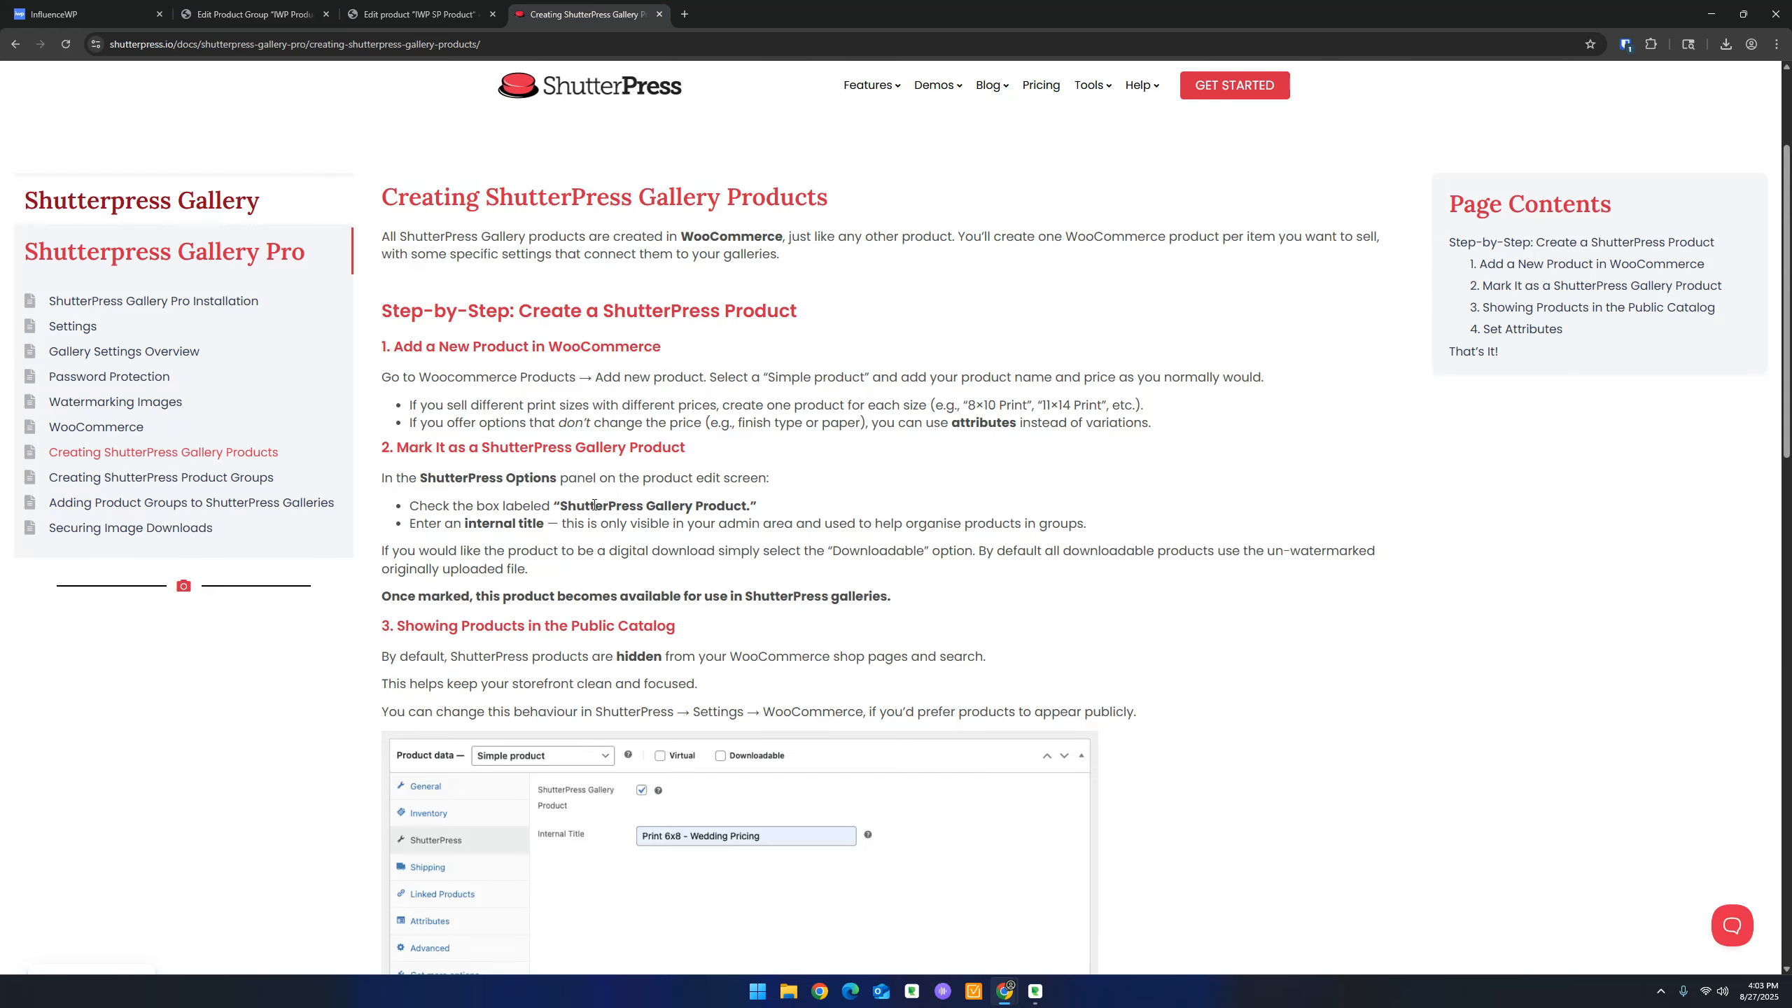
Scroll the guide down to its '4. Set Attributes' section and read it
scroll(592, 494, down, 1)
scroll(555, 395, down, 4)
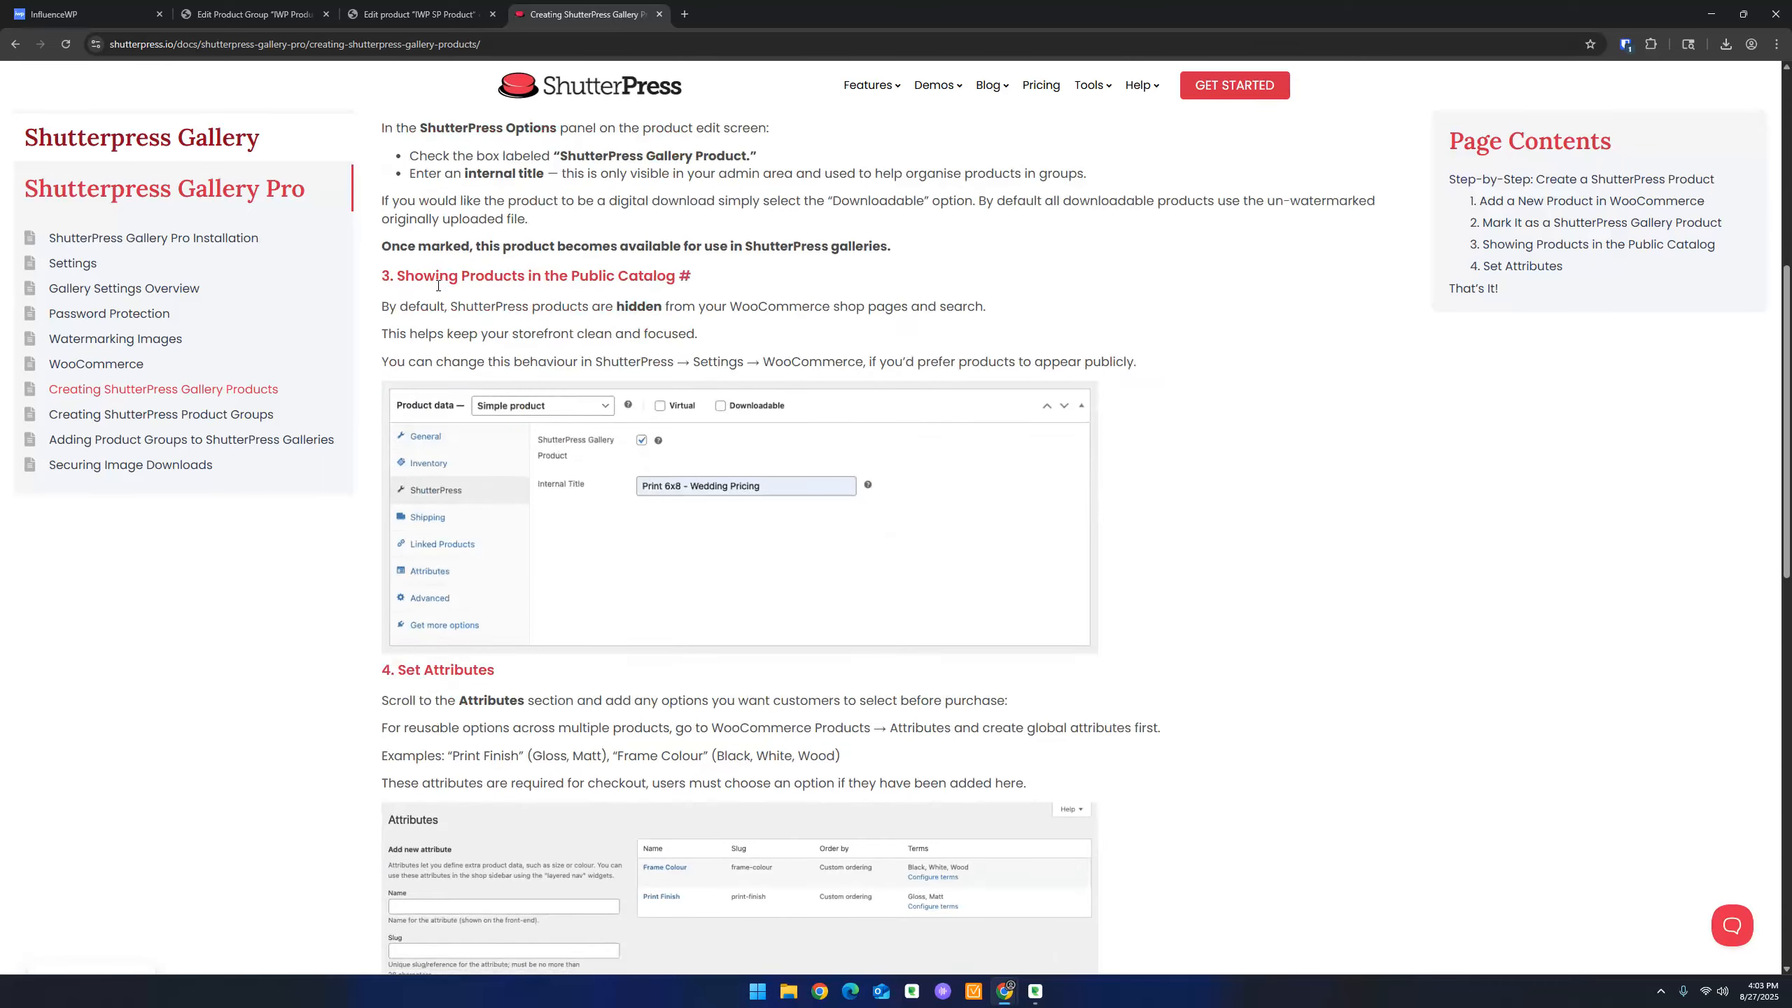
click(595, 280)
scroll(621, 374, down, 4)
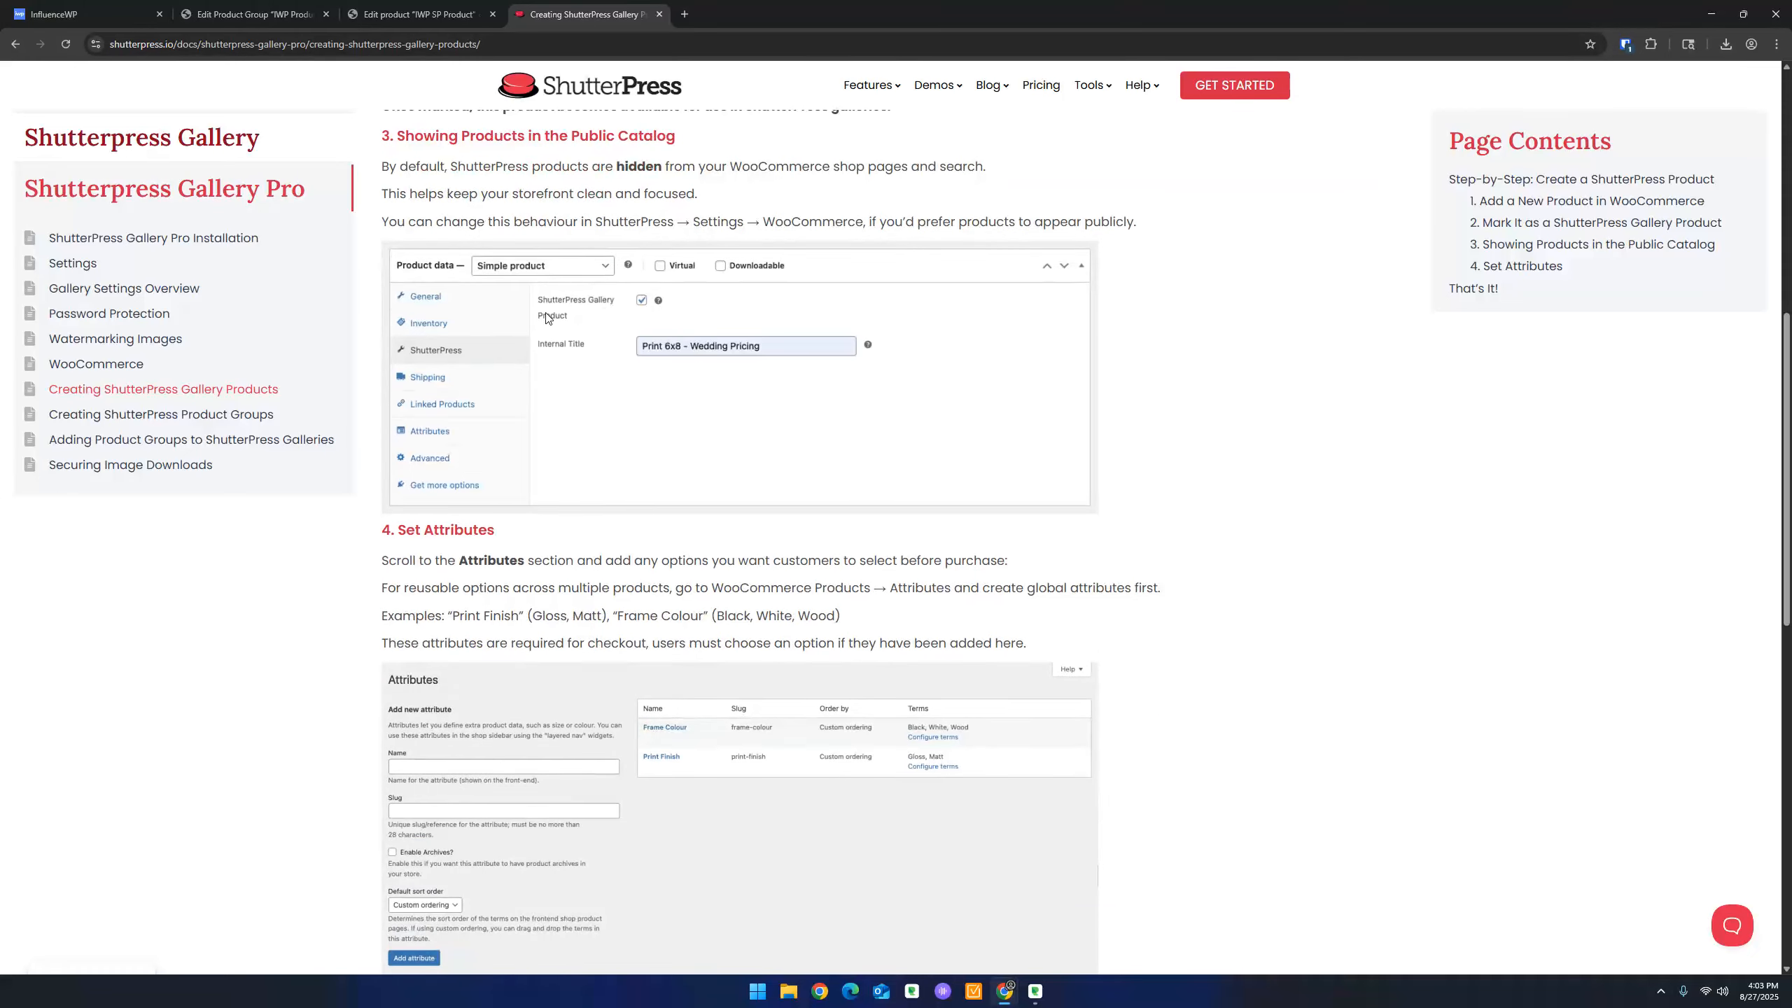
scroll(622, 377, up, 1)
scroll(622, 377, down, 4)
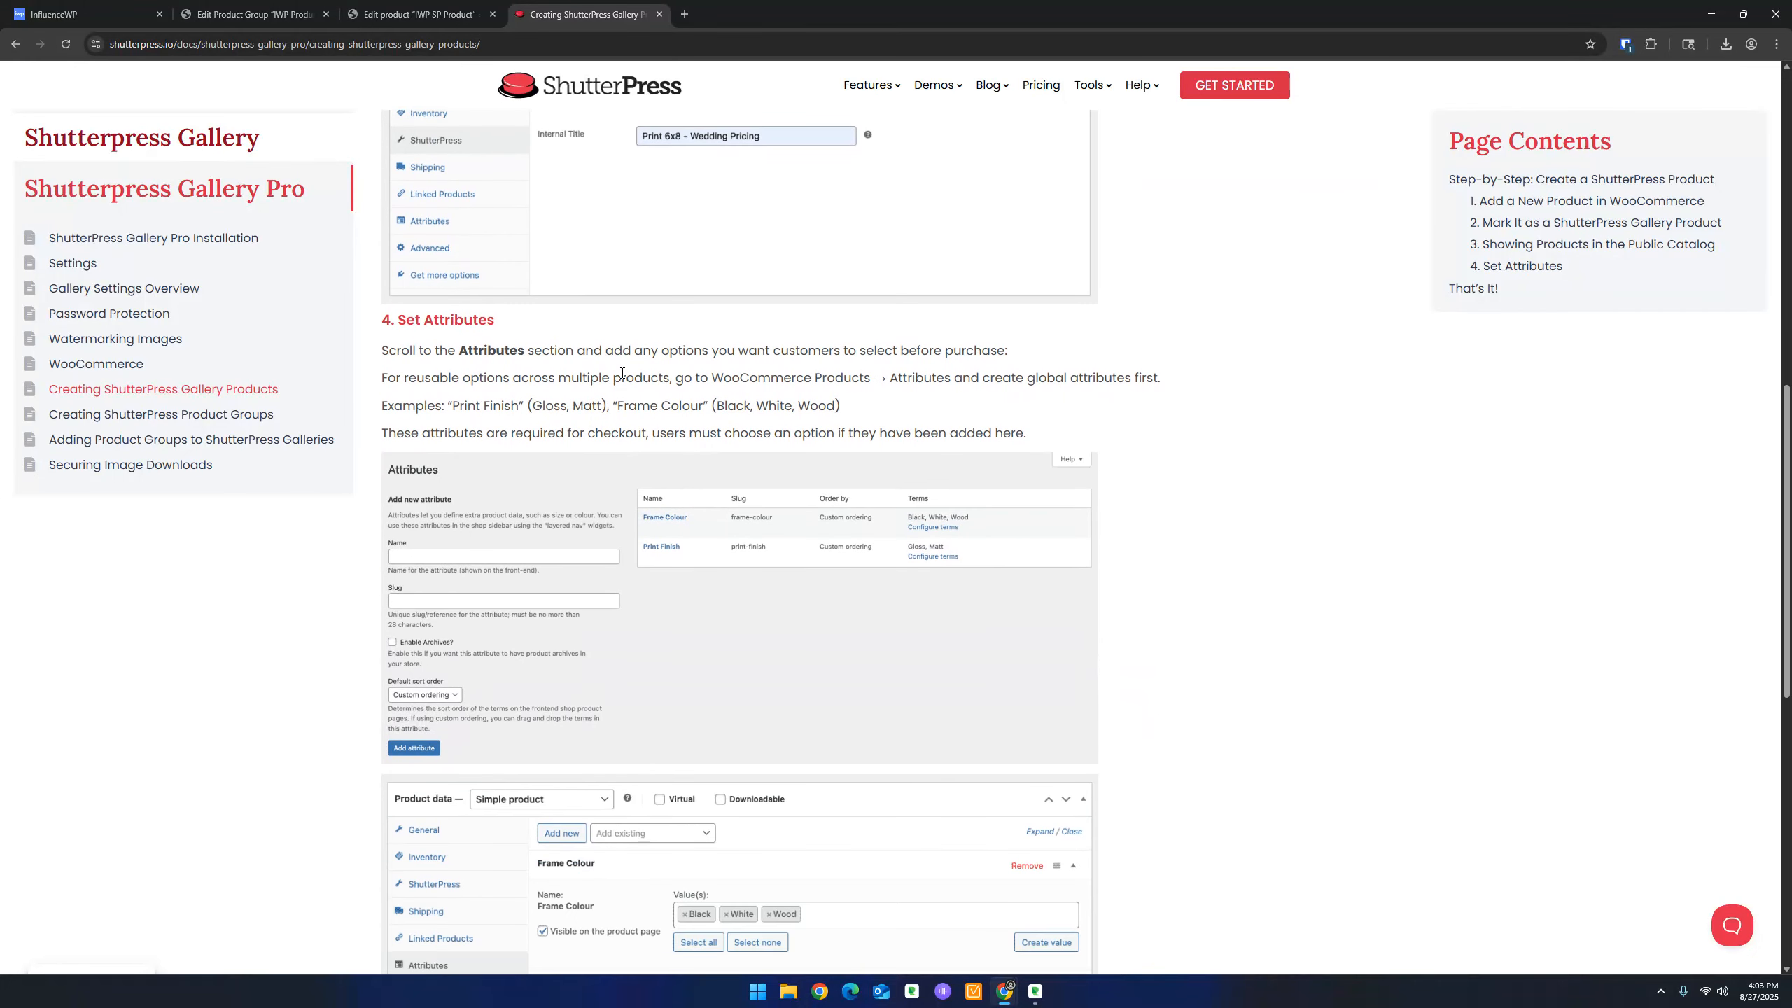
scroll(622, 378, down, 3)
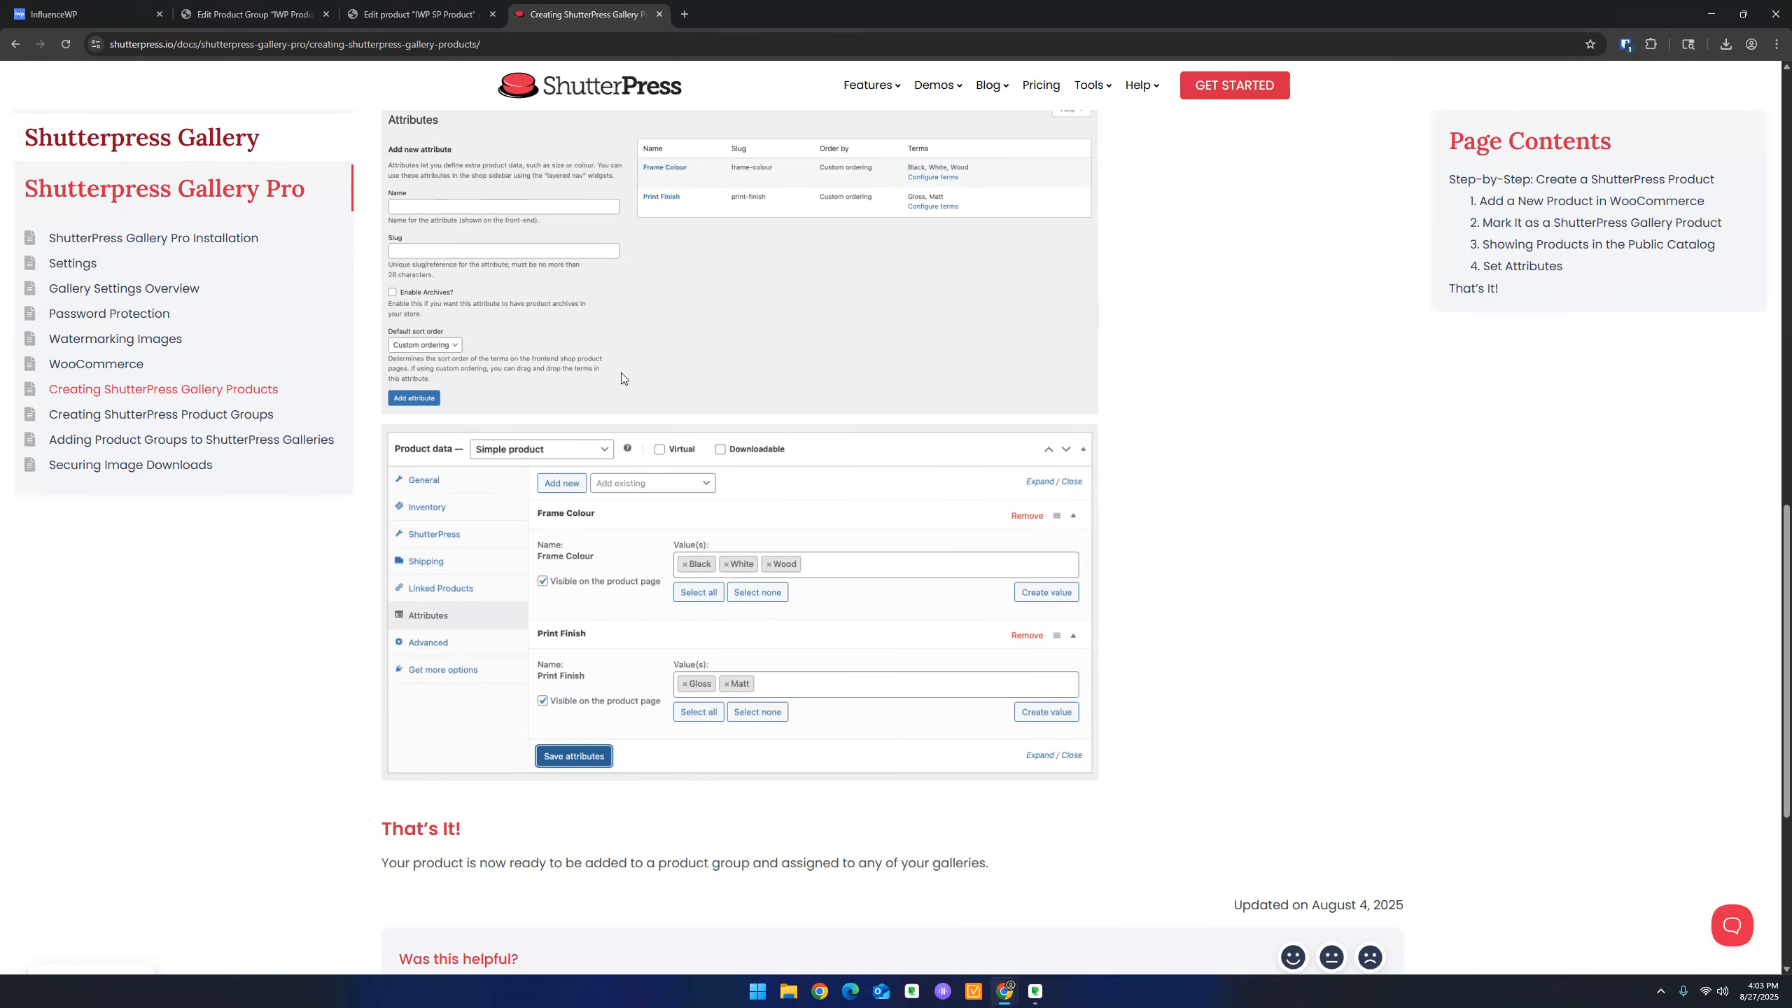
scroll(621, 380, down, 1)
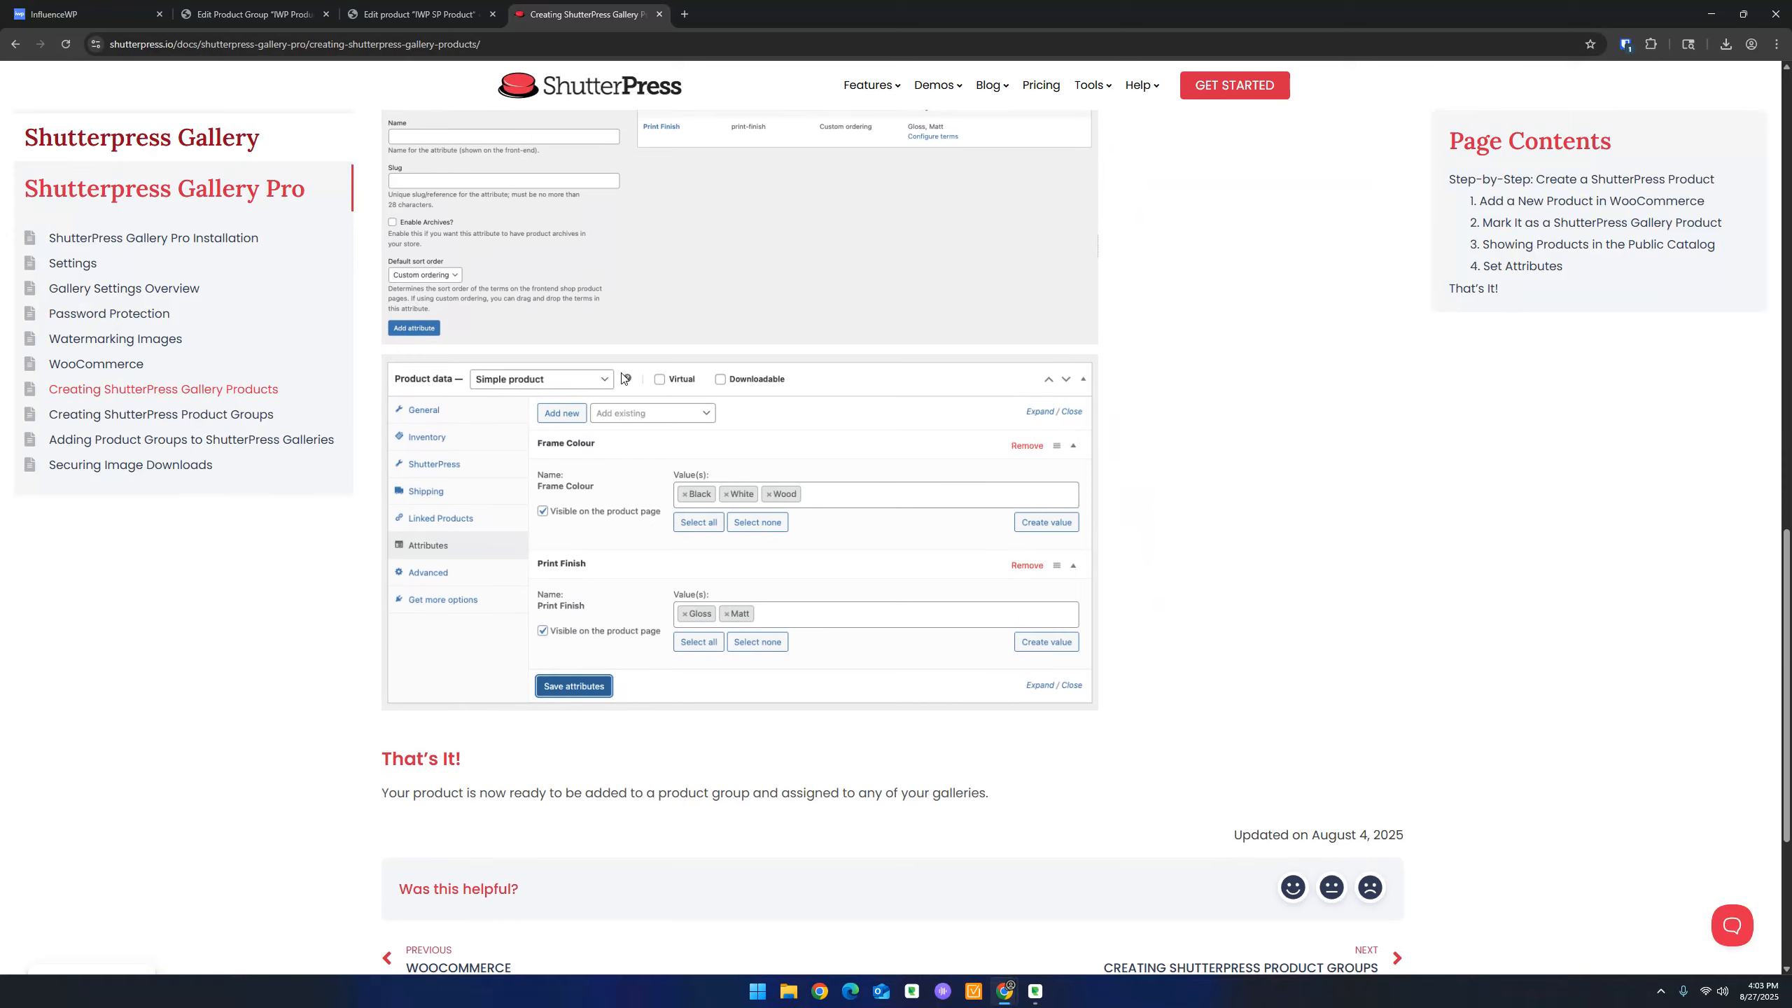
scroll(624, 378, down, 1)
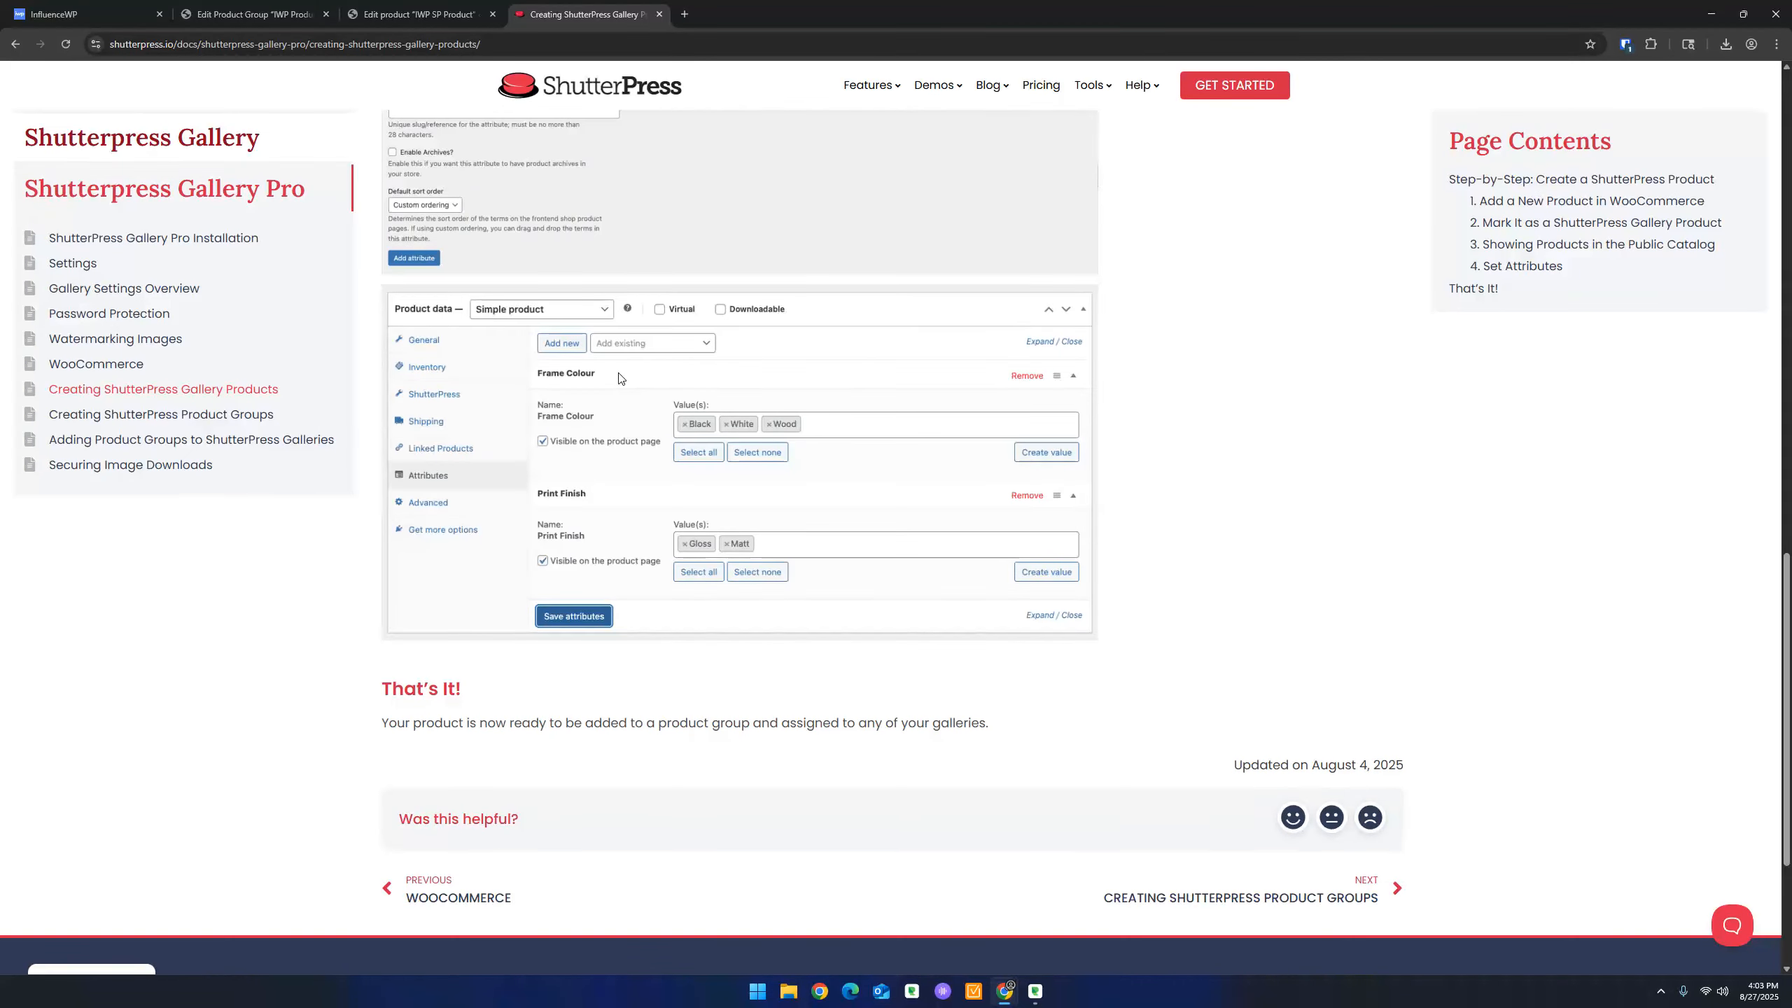
scroll(623, 380, up, 20)
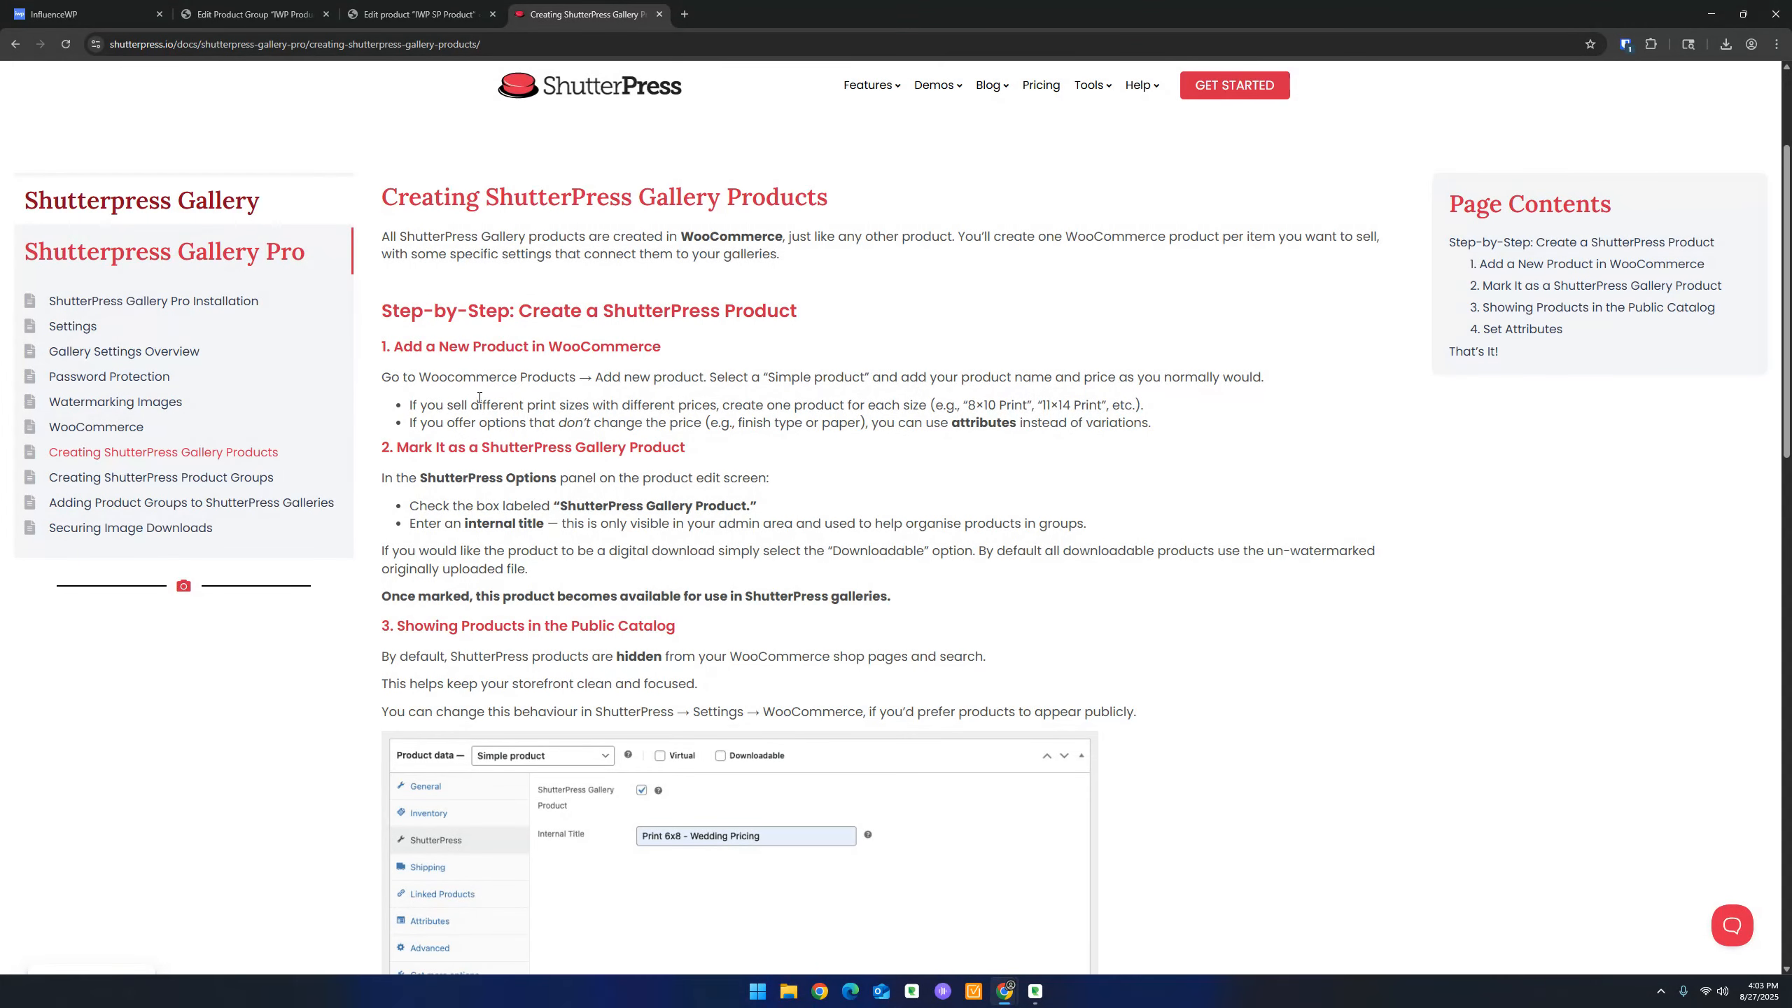
scroll(706, 388, down, 1)
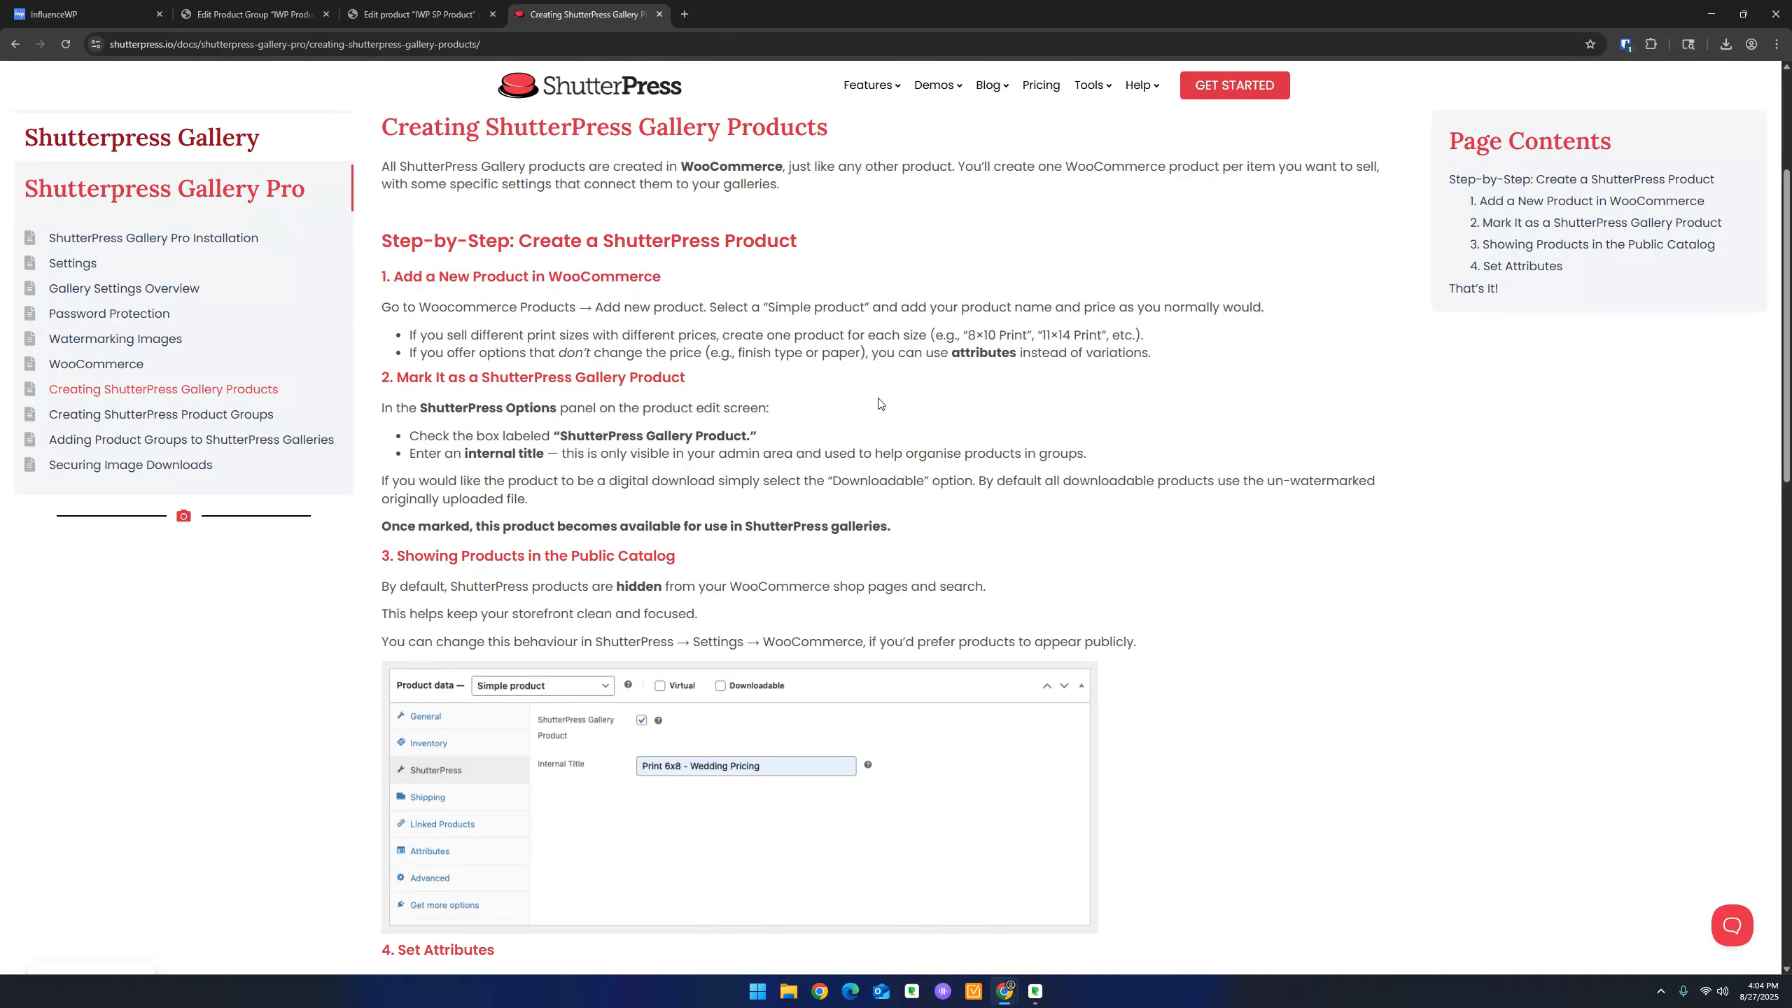
scroll(880, 404, down, 2)
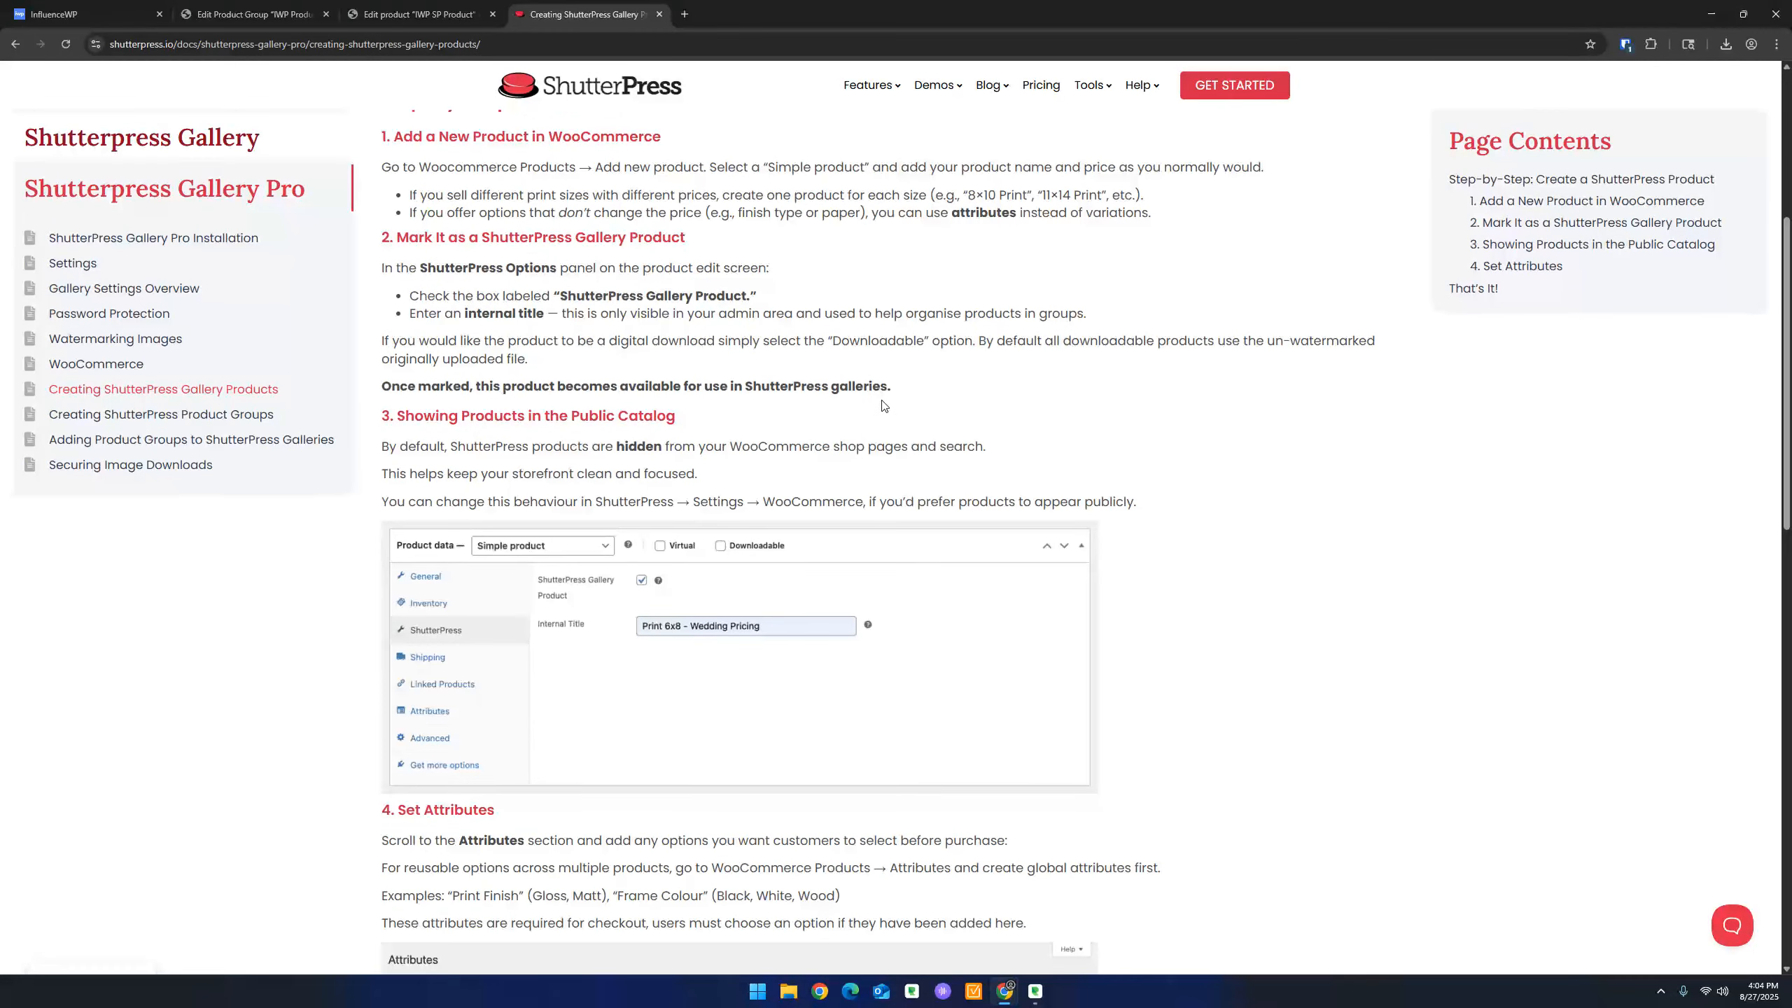
scroll(882, 403, up, 6)
Open the Attributes section of IWP SP Product's product data
click(237, 7)
click(405, 6)
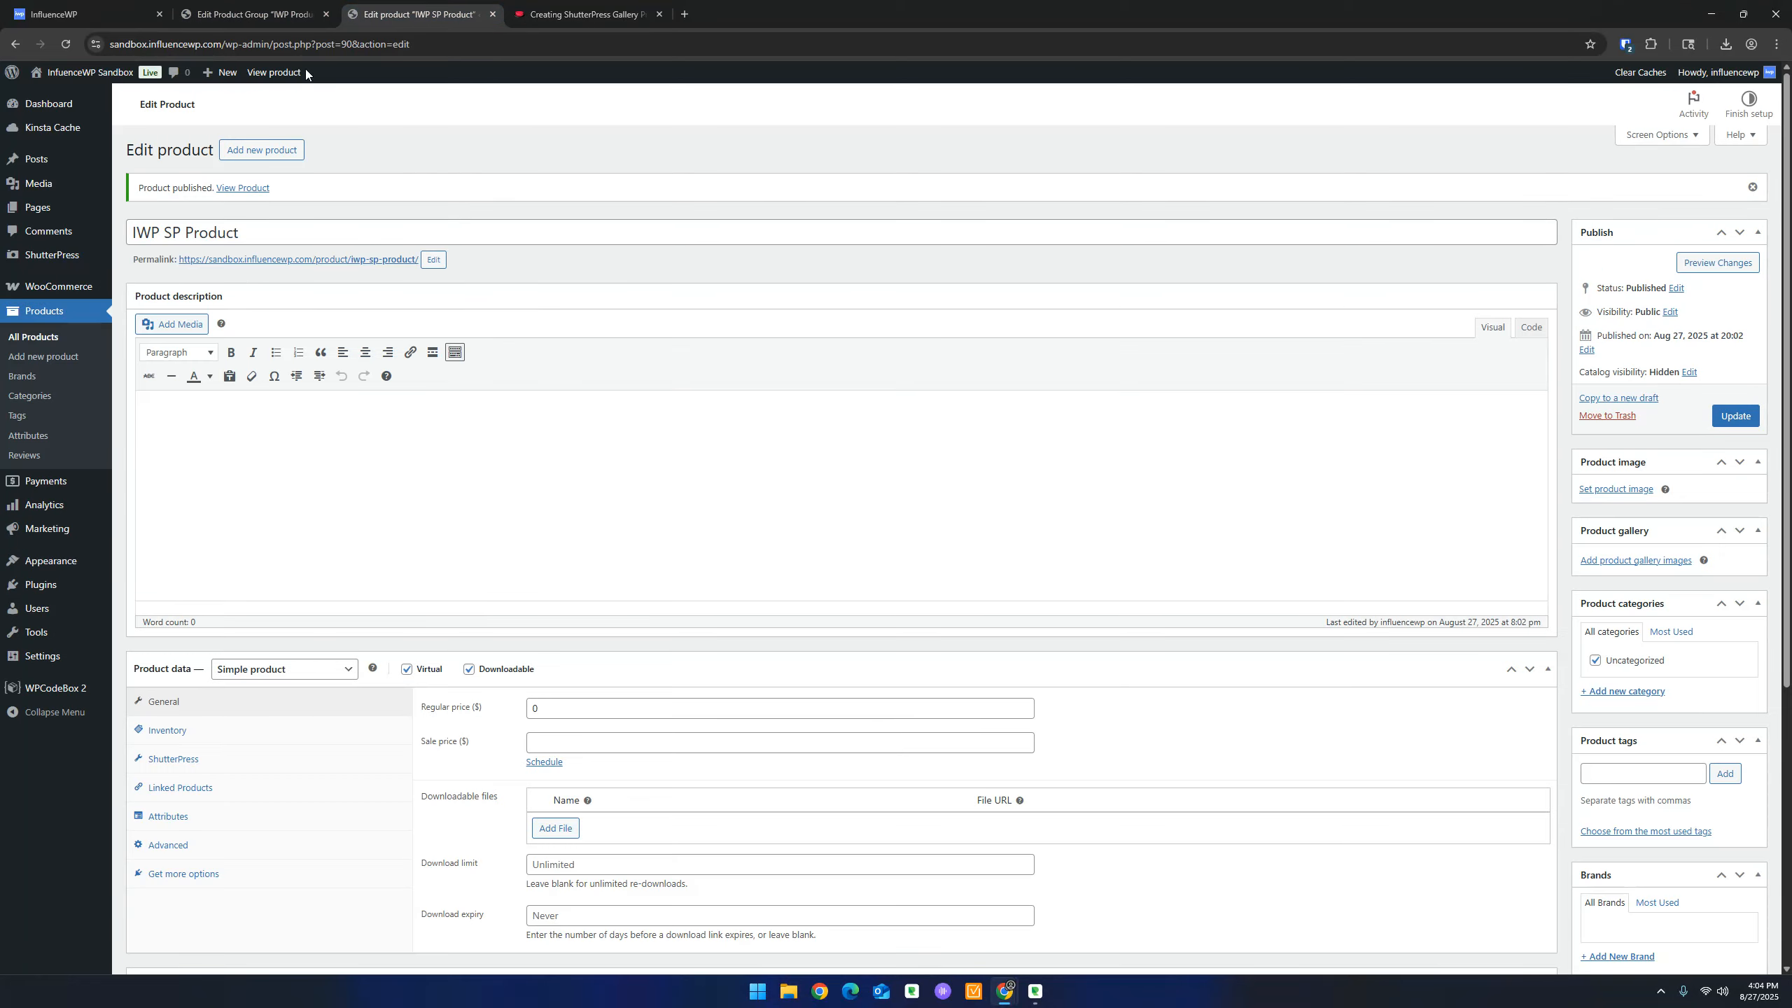
scroll(460, 408, down, 5)
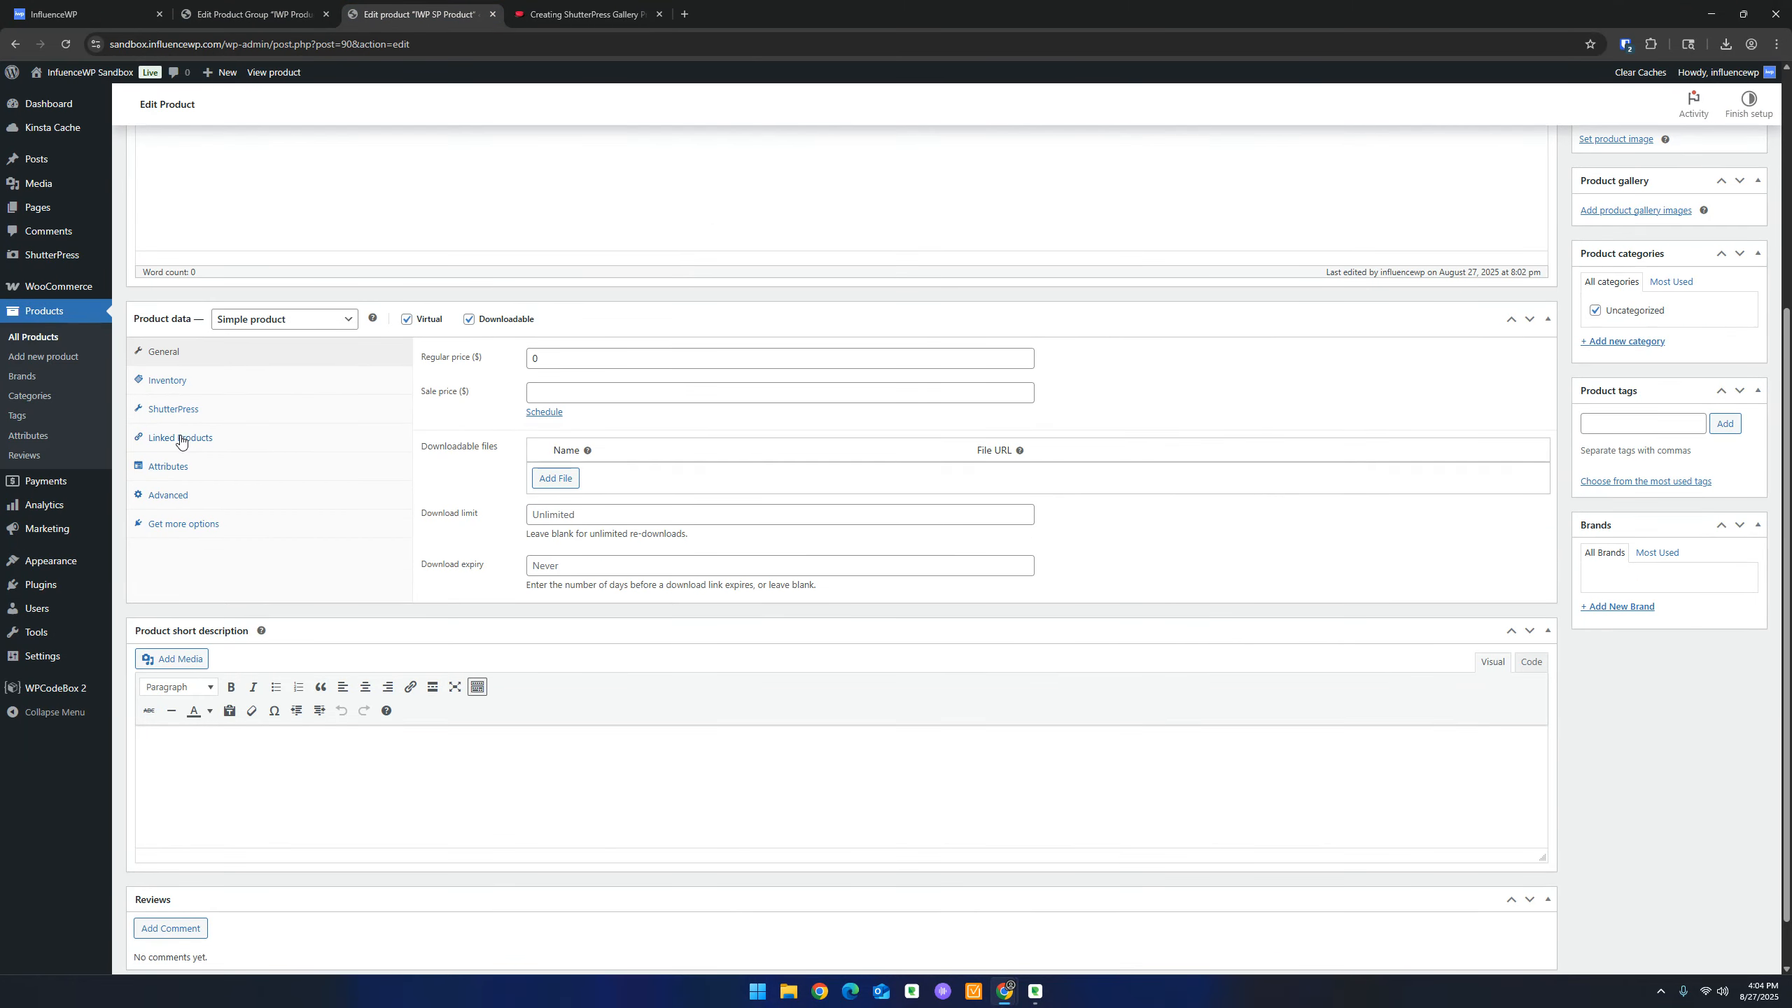
click(178, 467)
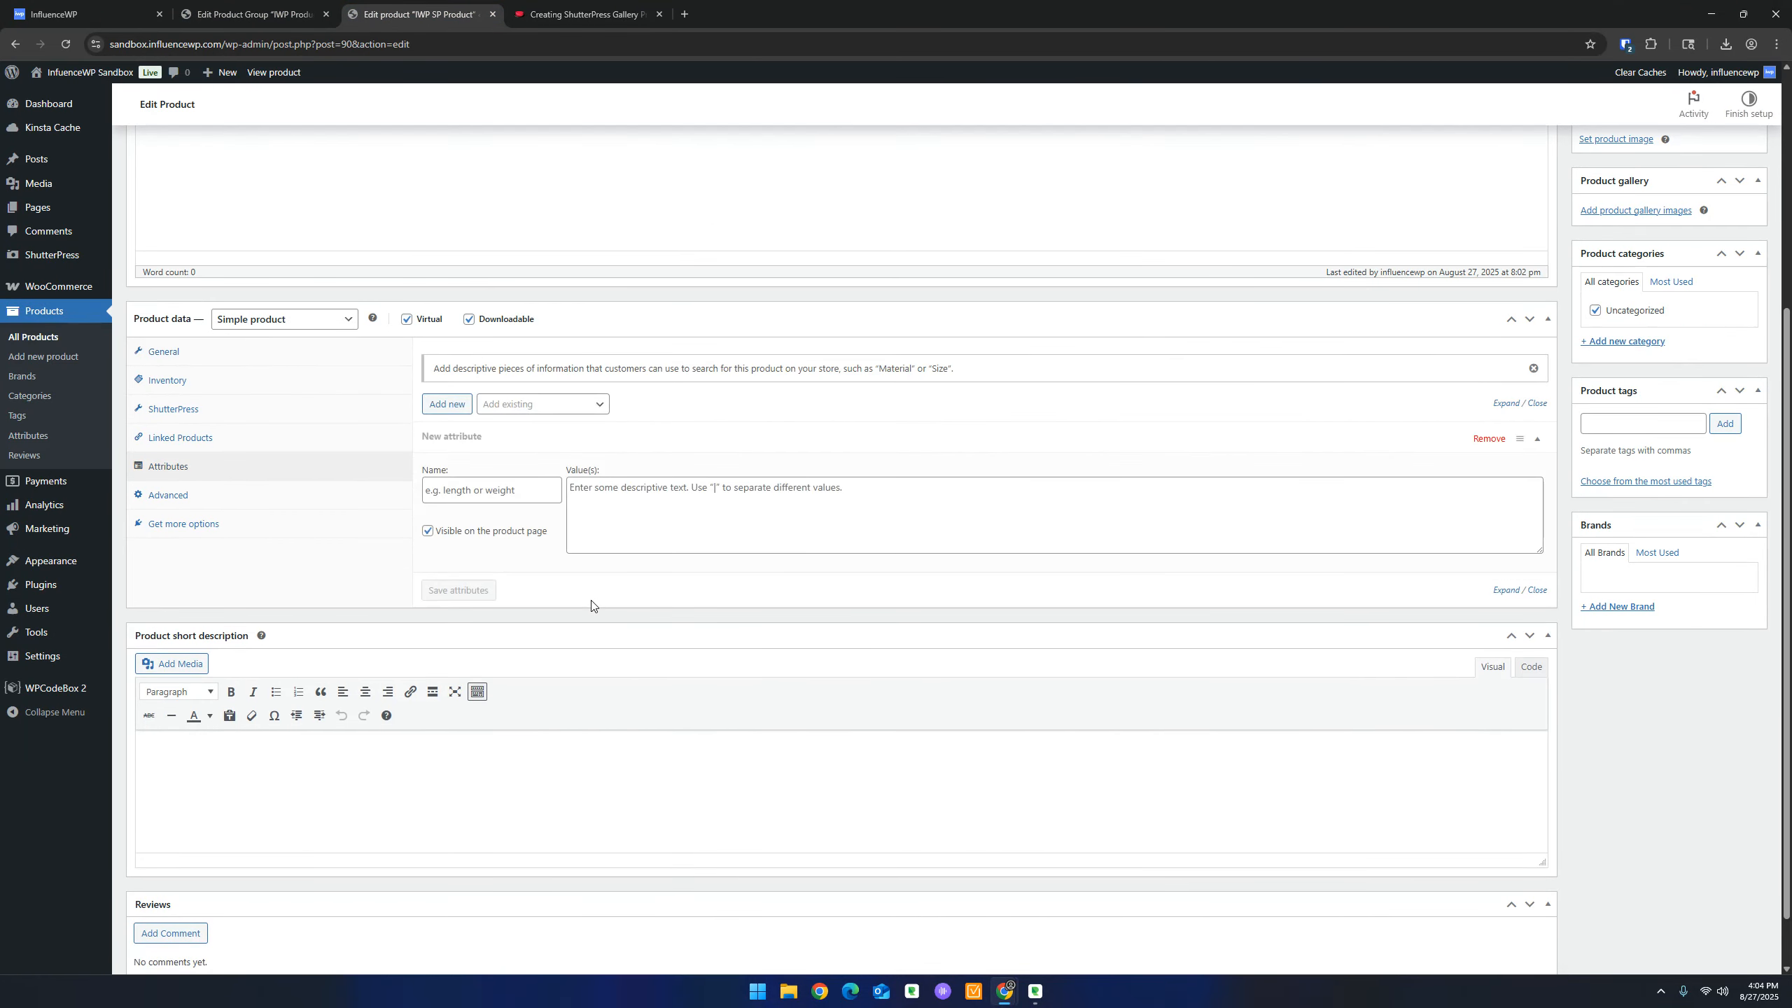
Add a 'Frame Color' attribute with values 'Red | Black' and save the attributes
click(490, 492)
text(Frame Color)
click(620, 500)
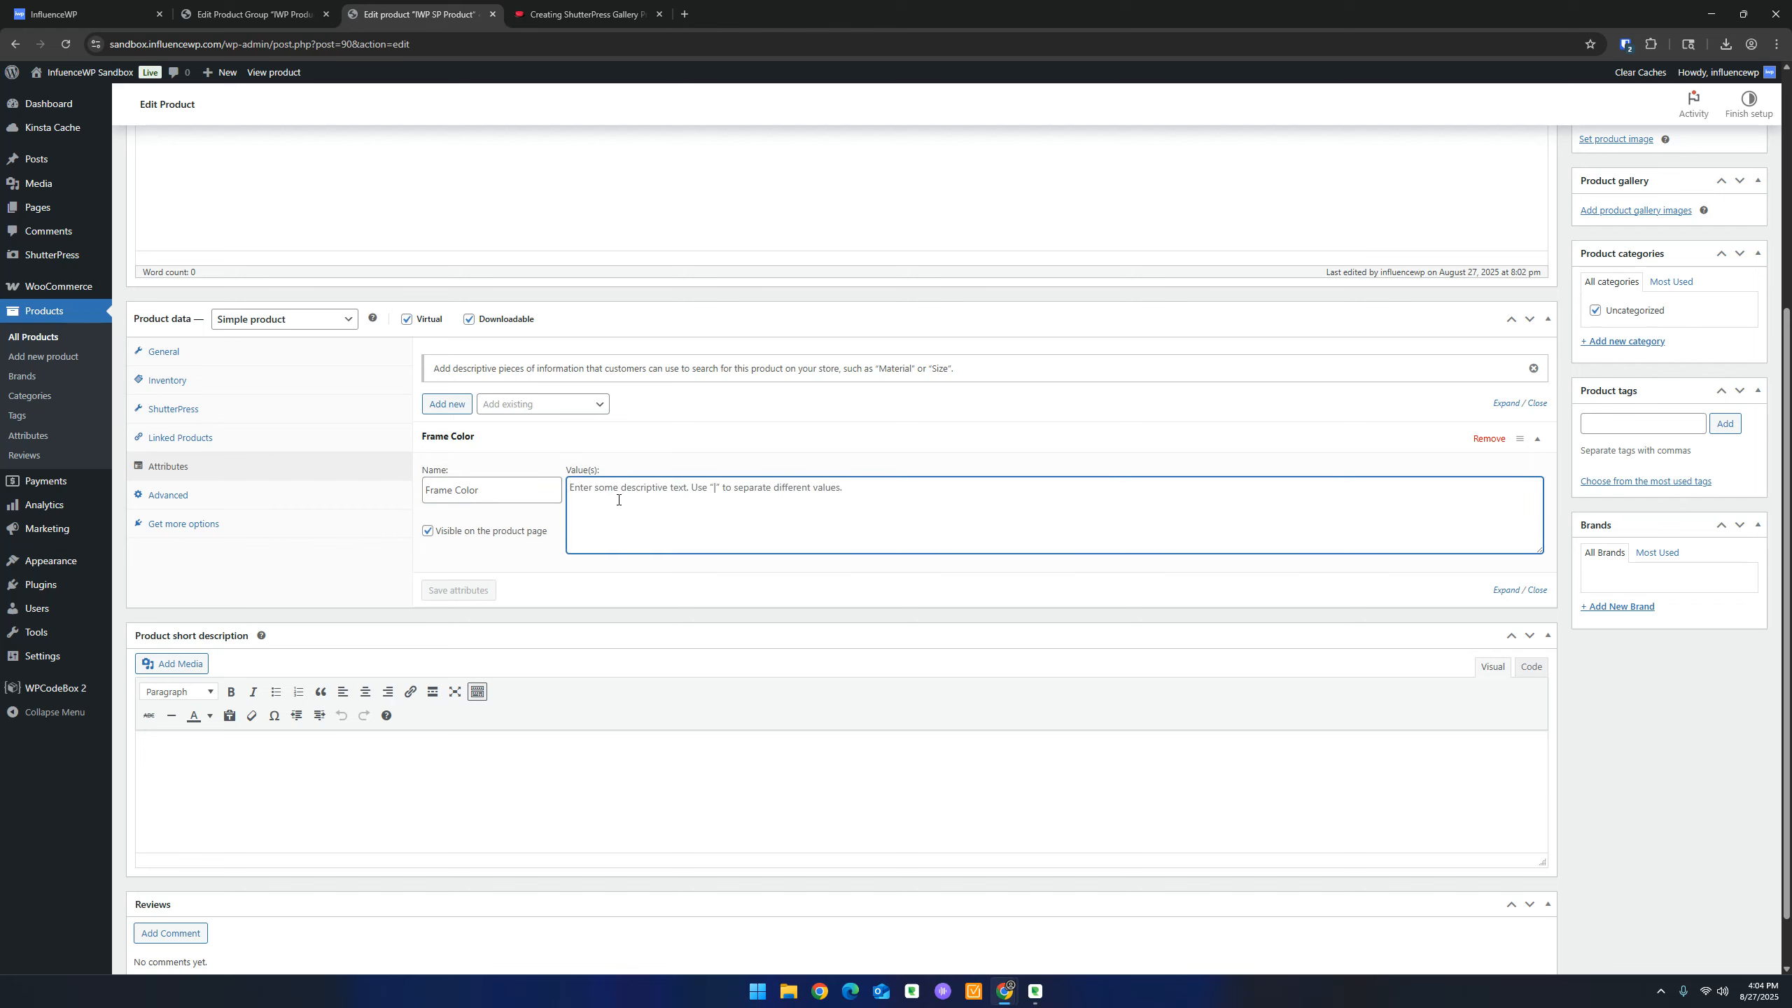
text(Red )
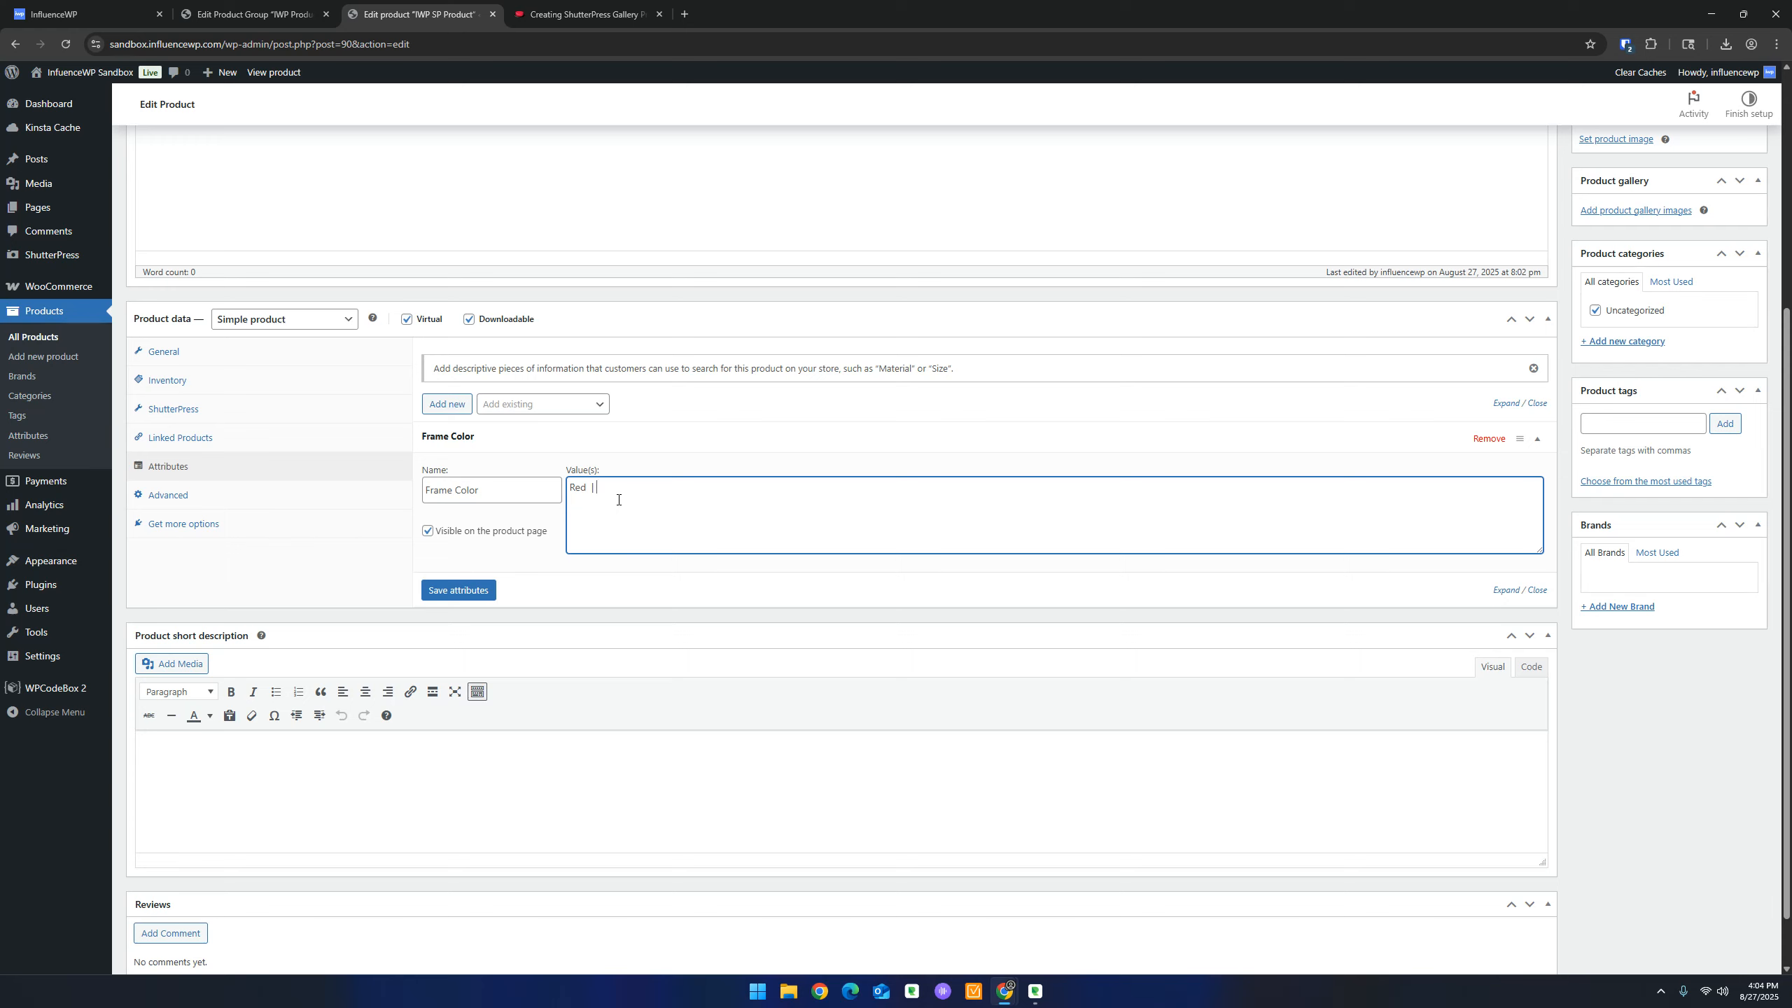
text(| NBc)
key(BackSpace)
text(lack)
click(467, 598)
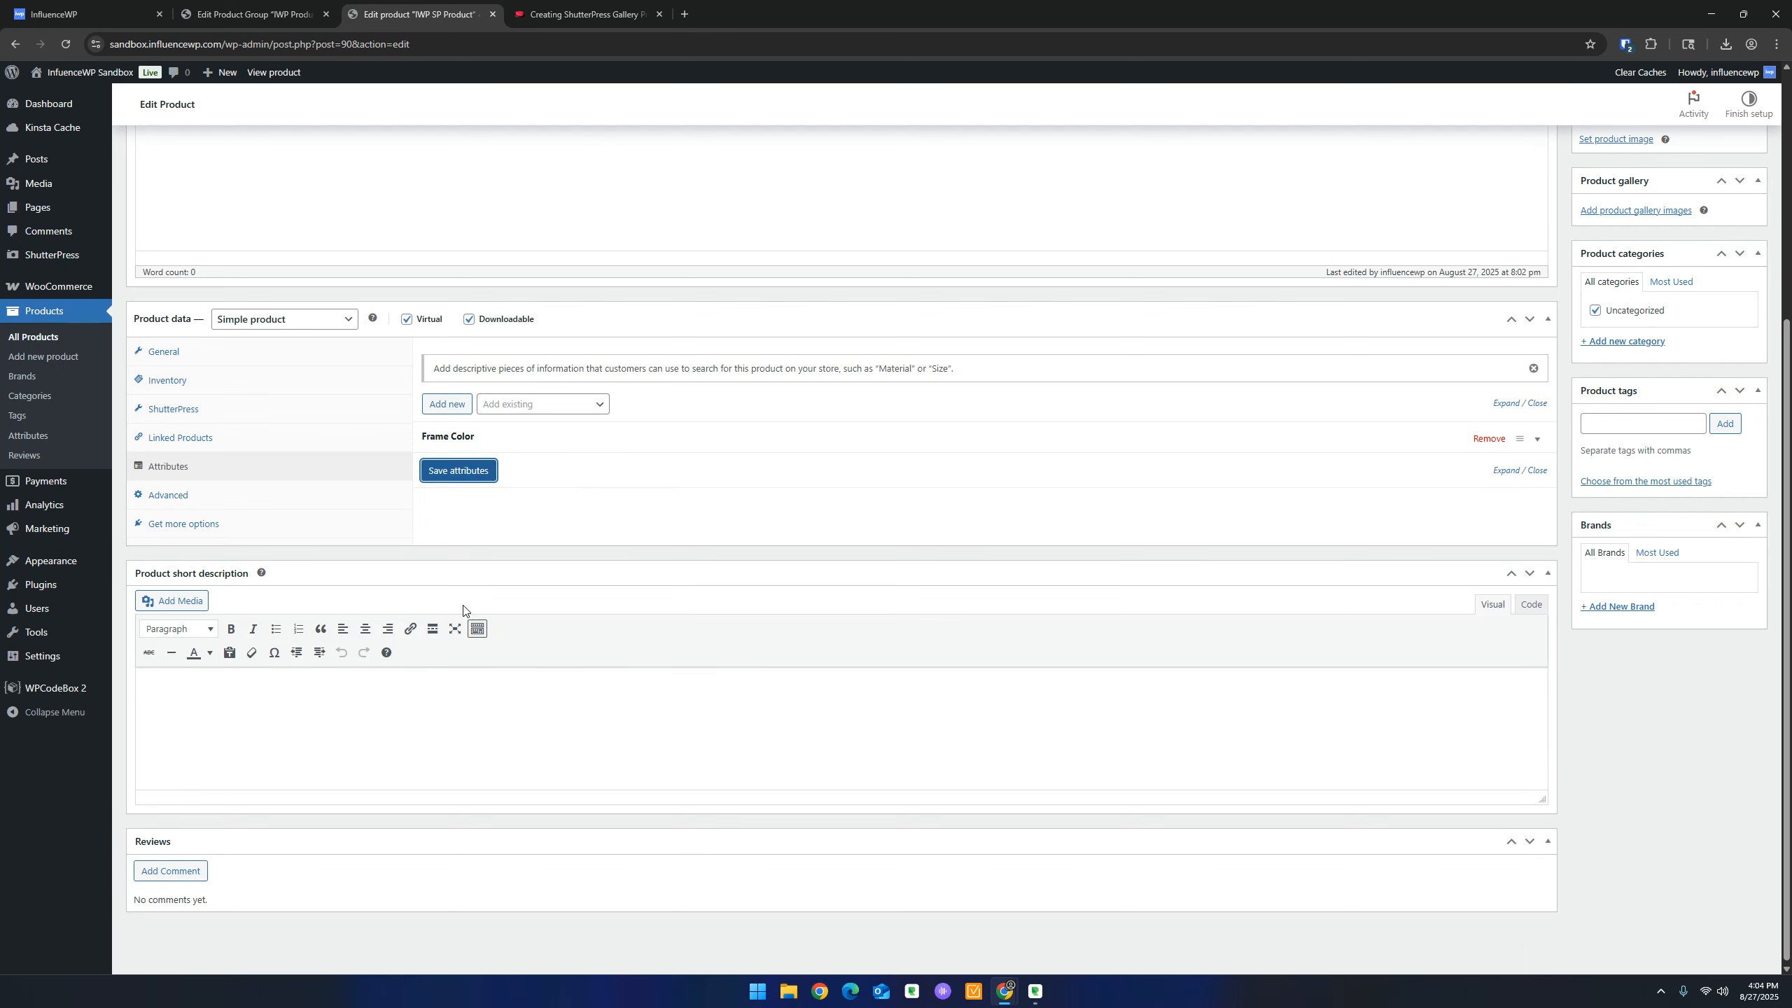
click(585, 442)
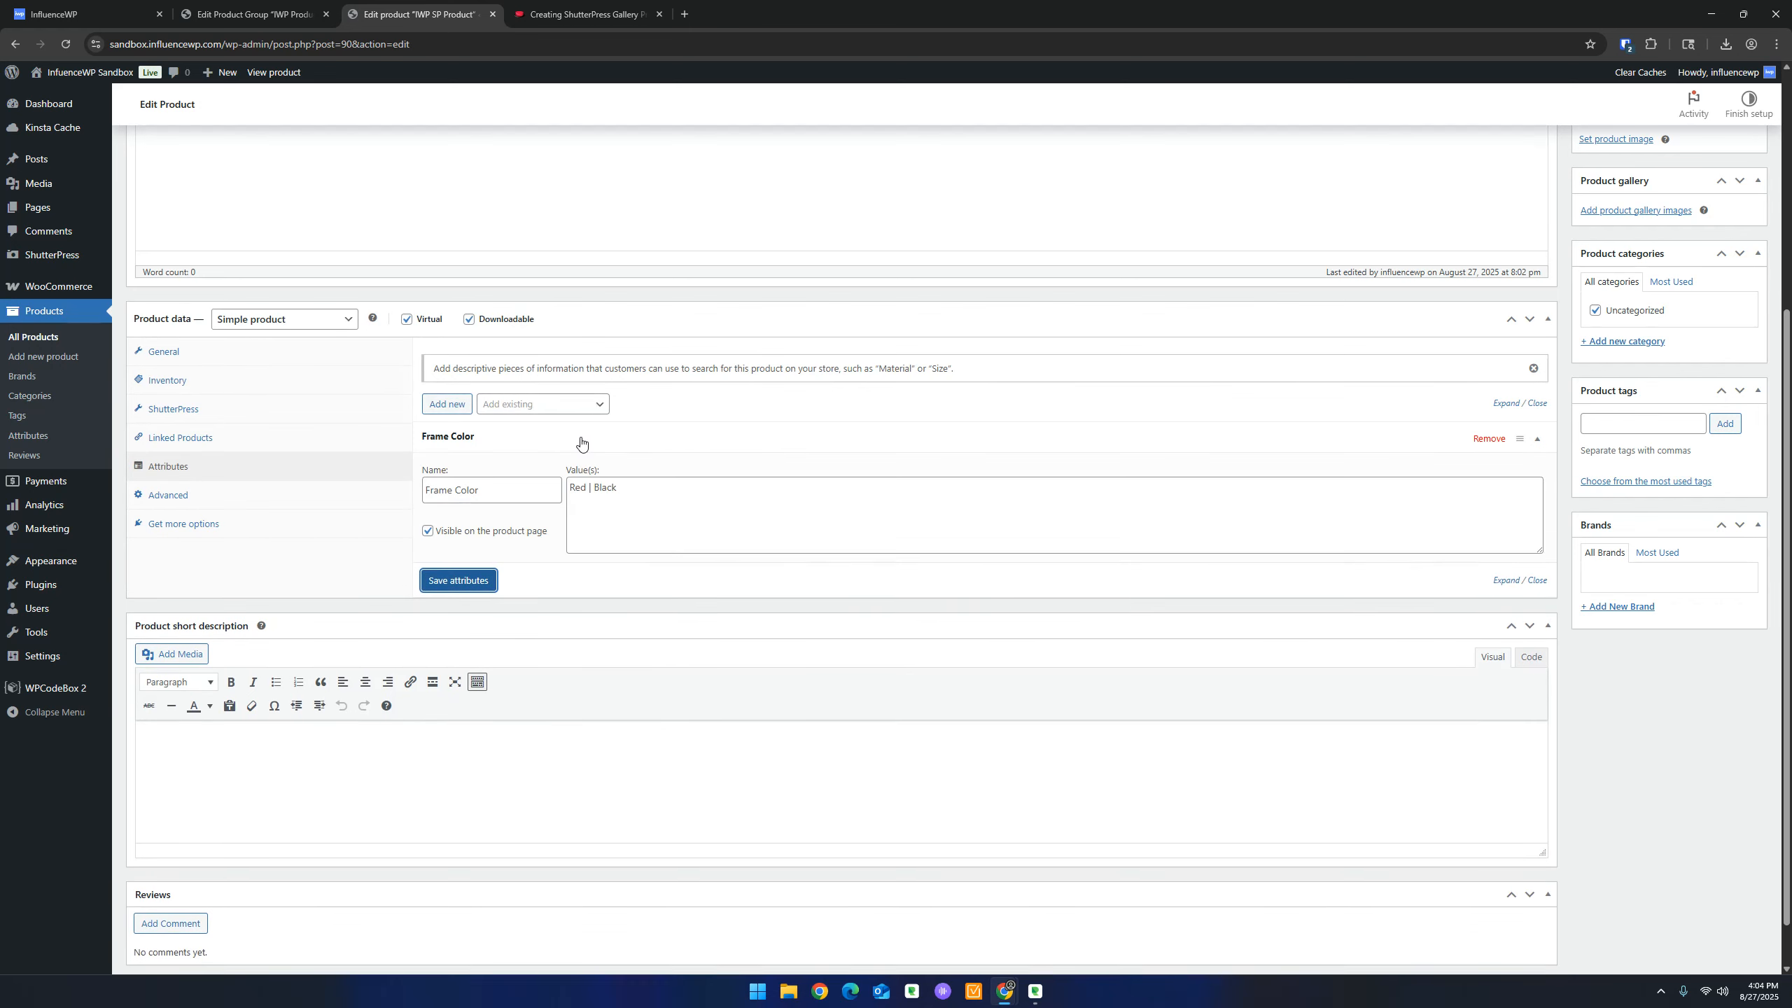
click(583, 443)
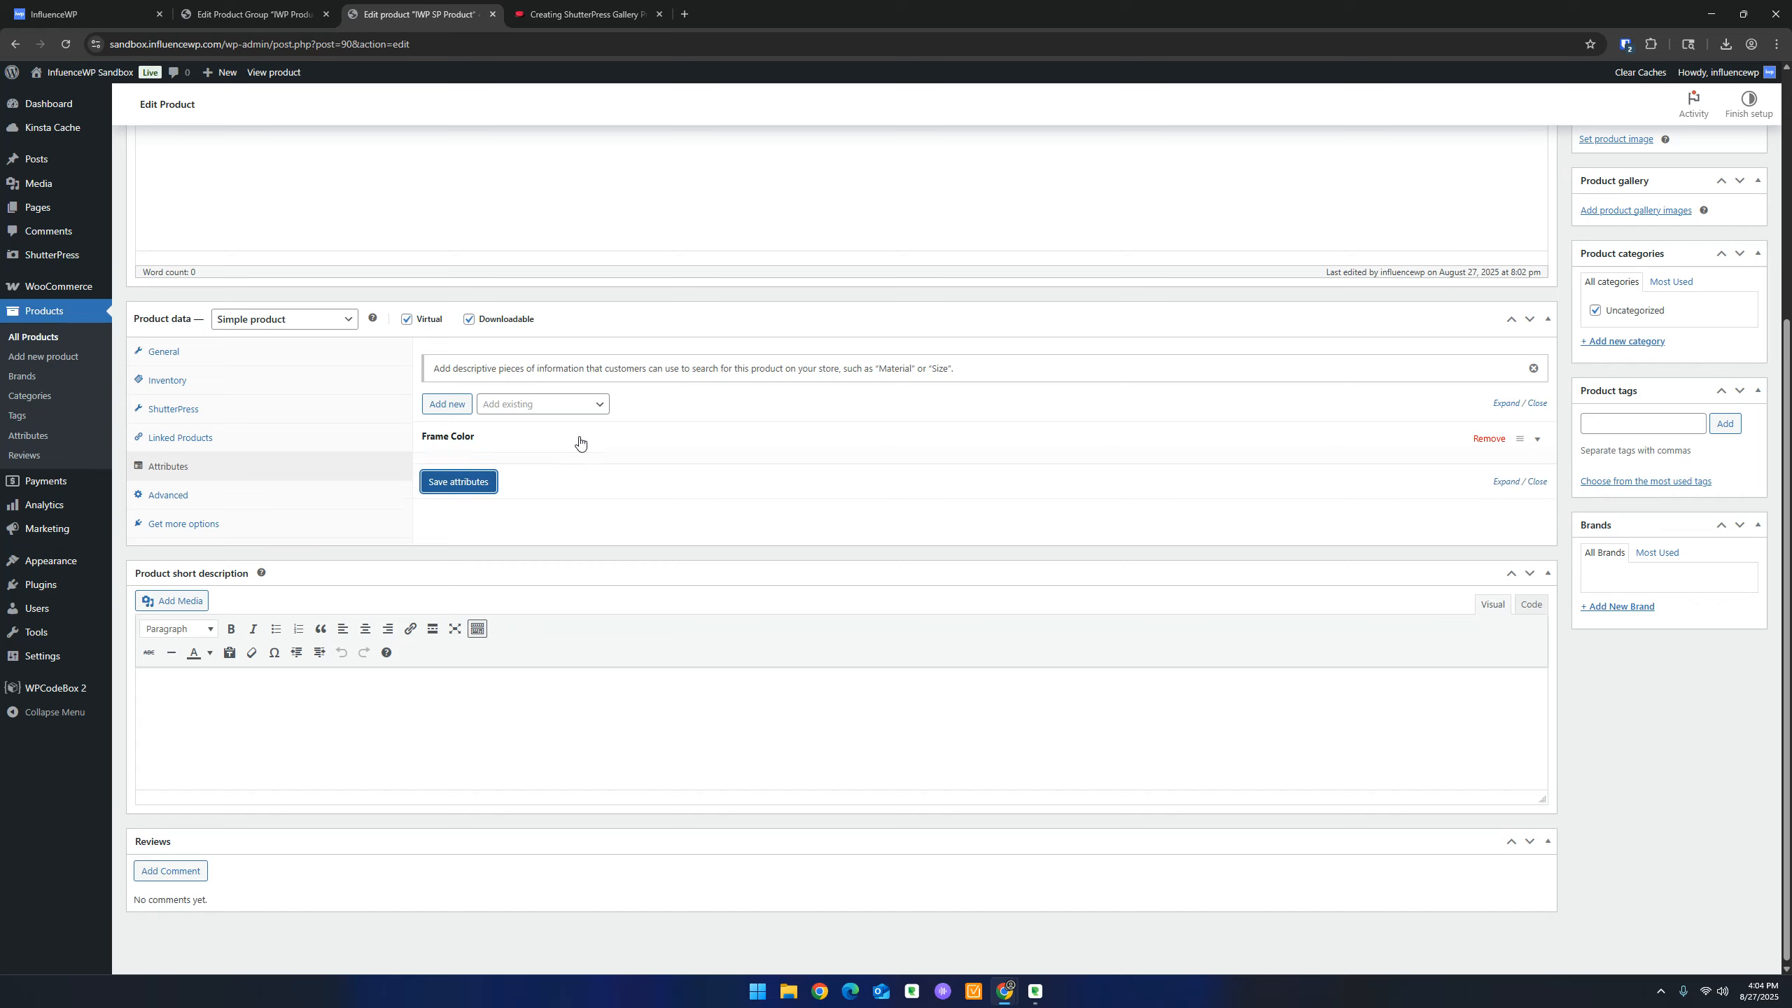
Return to the ShutterPress guide and continue scrolling down it
click(582, 14)
click(251, 14)
click(503, 7)
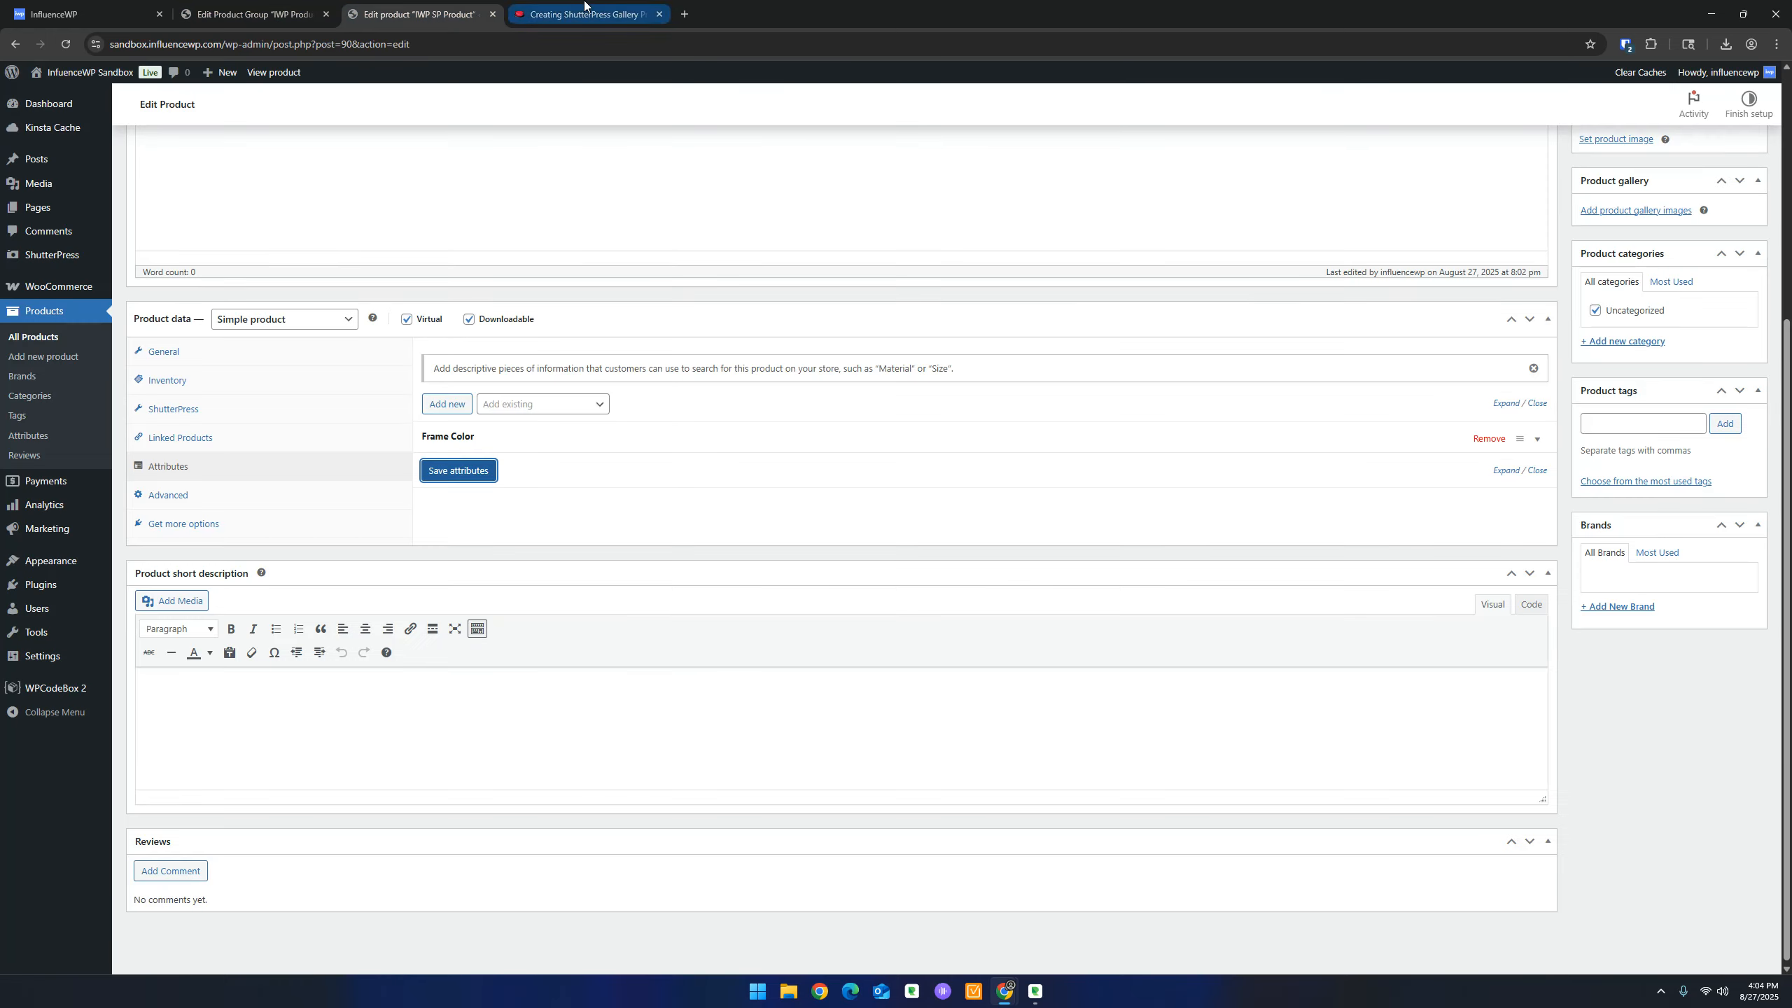
click(585, 14)
scroll(548, 380, down, 7)
scroll(557, 339, down, 1)
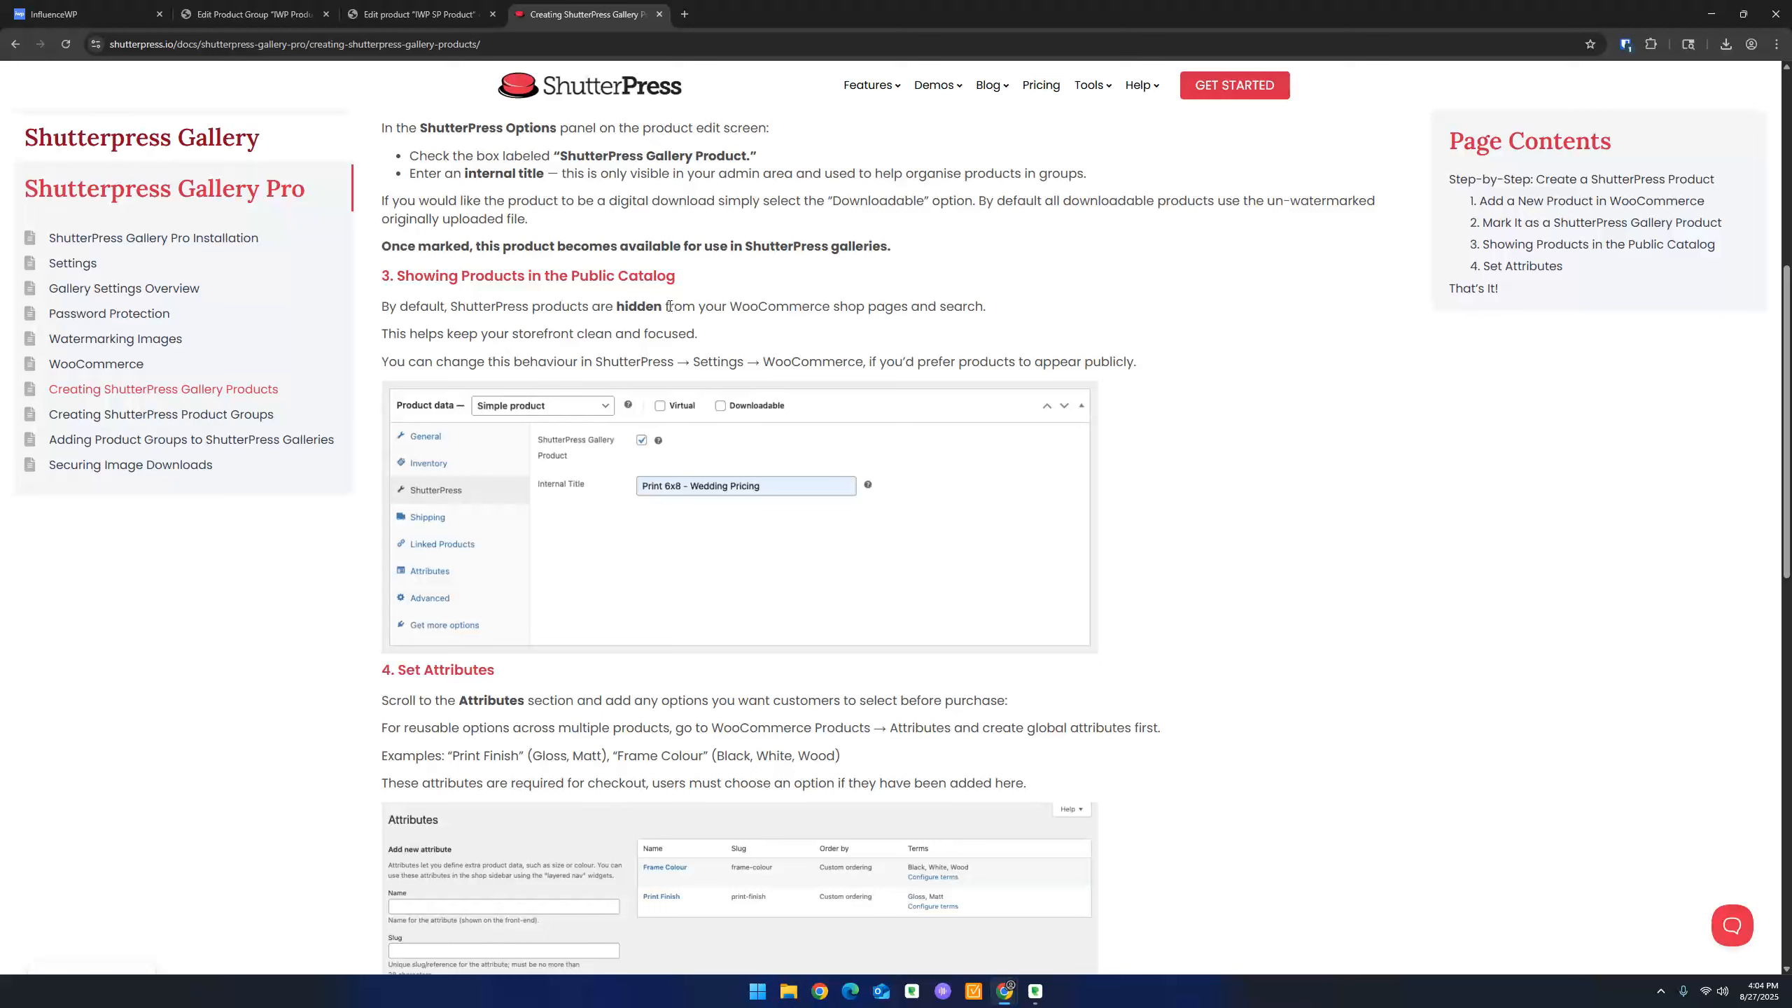
Read sections 3 and 4 of the guide to the end, then go back to the Edit Product Group tab
scroll(546, 336, down, 1)
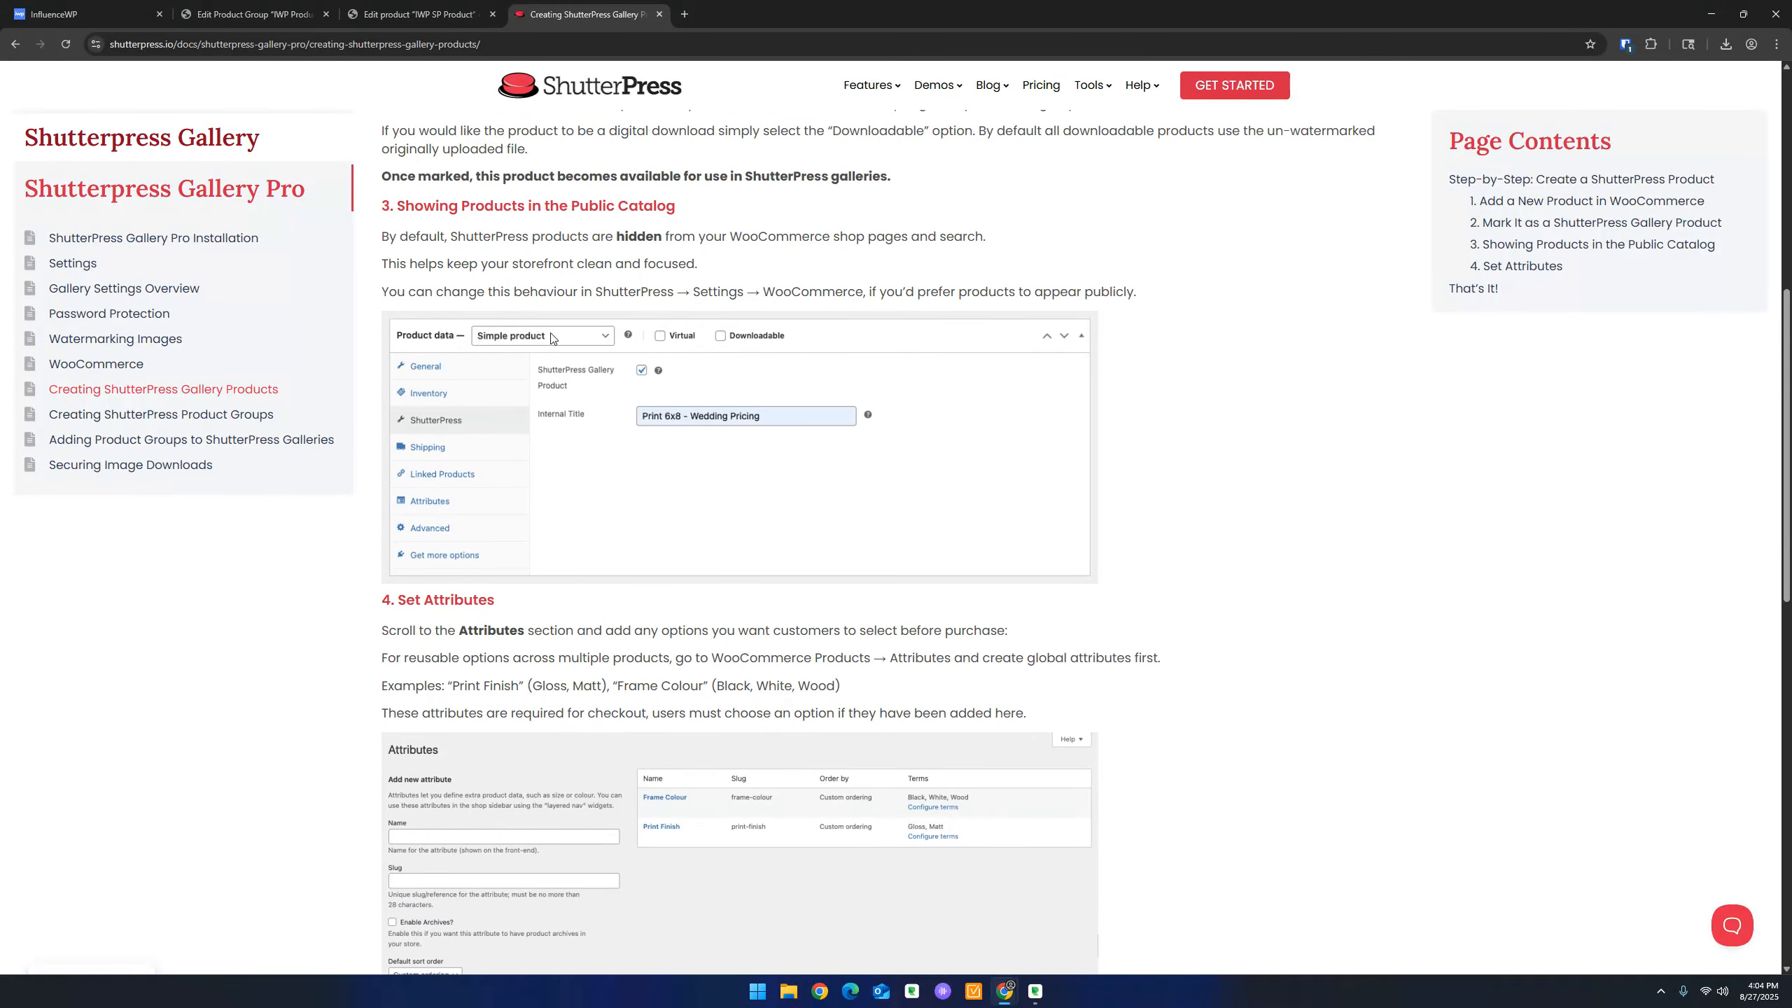
scroll(537, 309, down, 1)
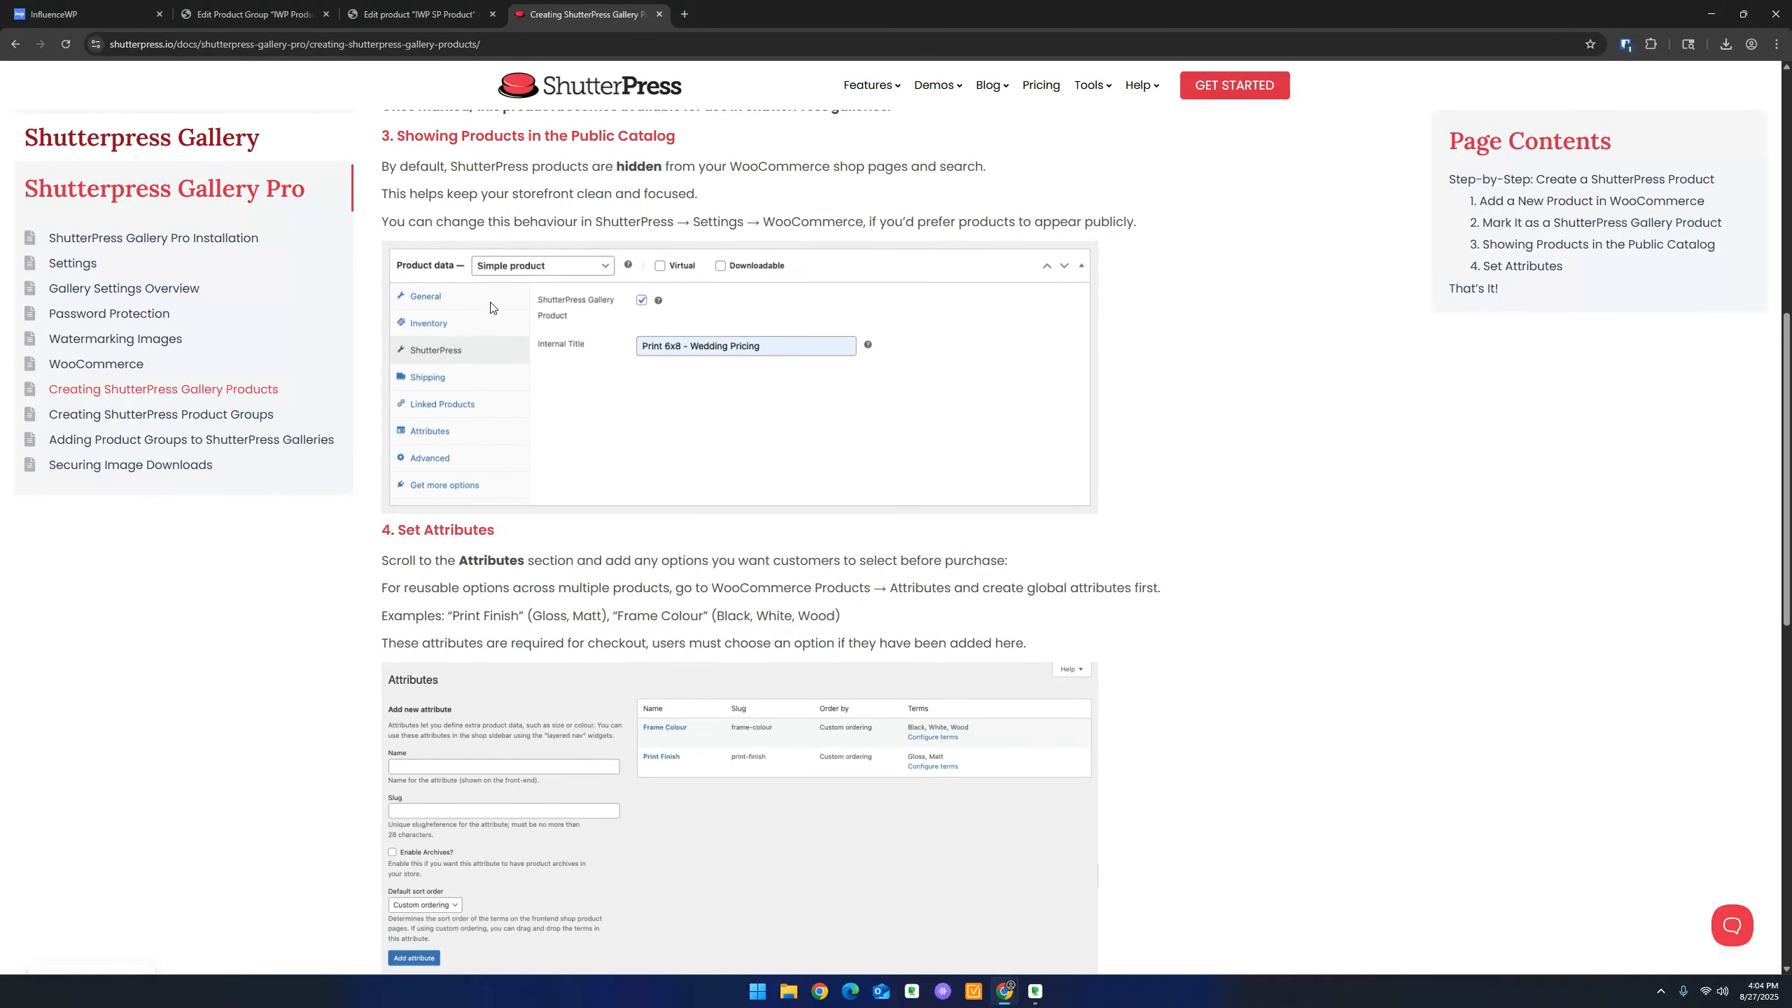
scroll(649, 397, down, 5)
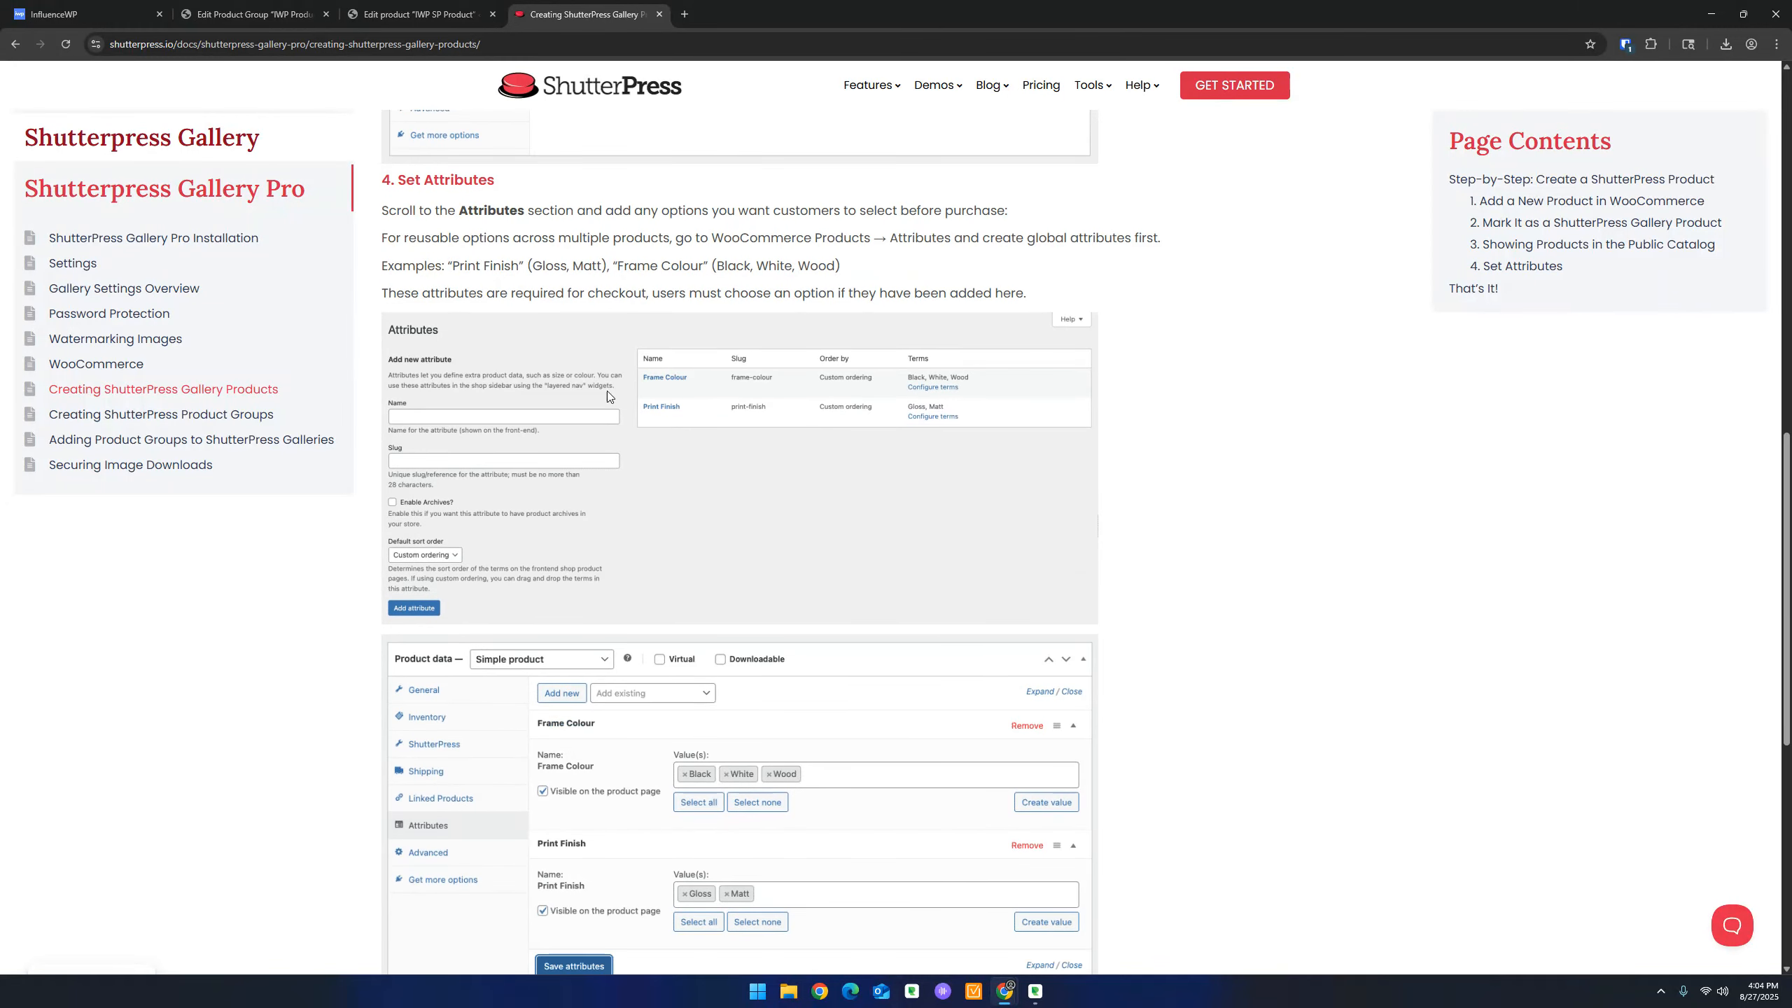
scroll(650, 457, up, 3)
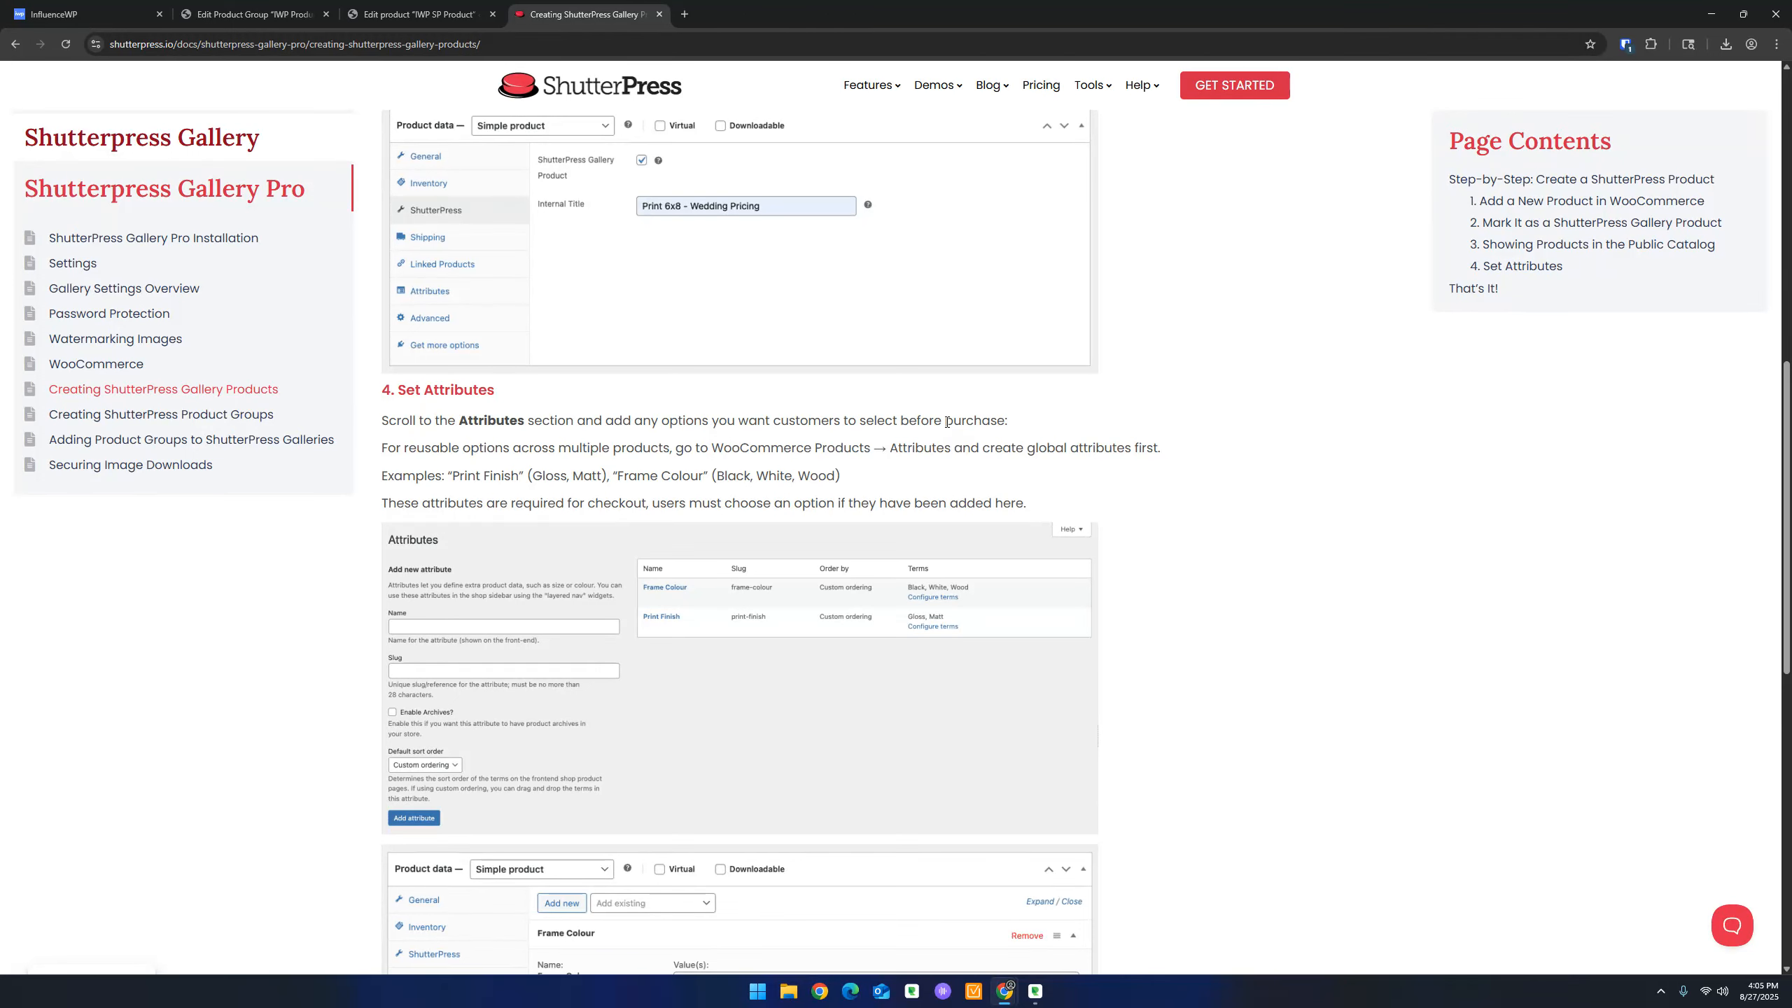
scroll(656, 448, down, 8)
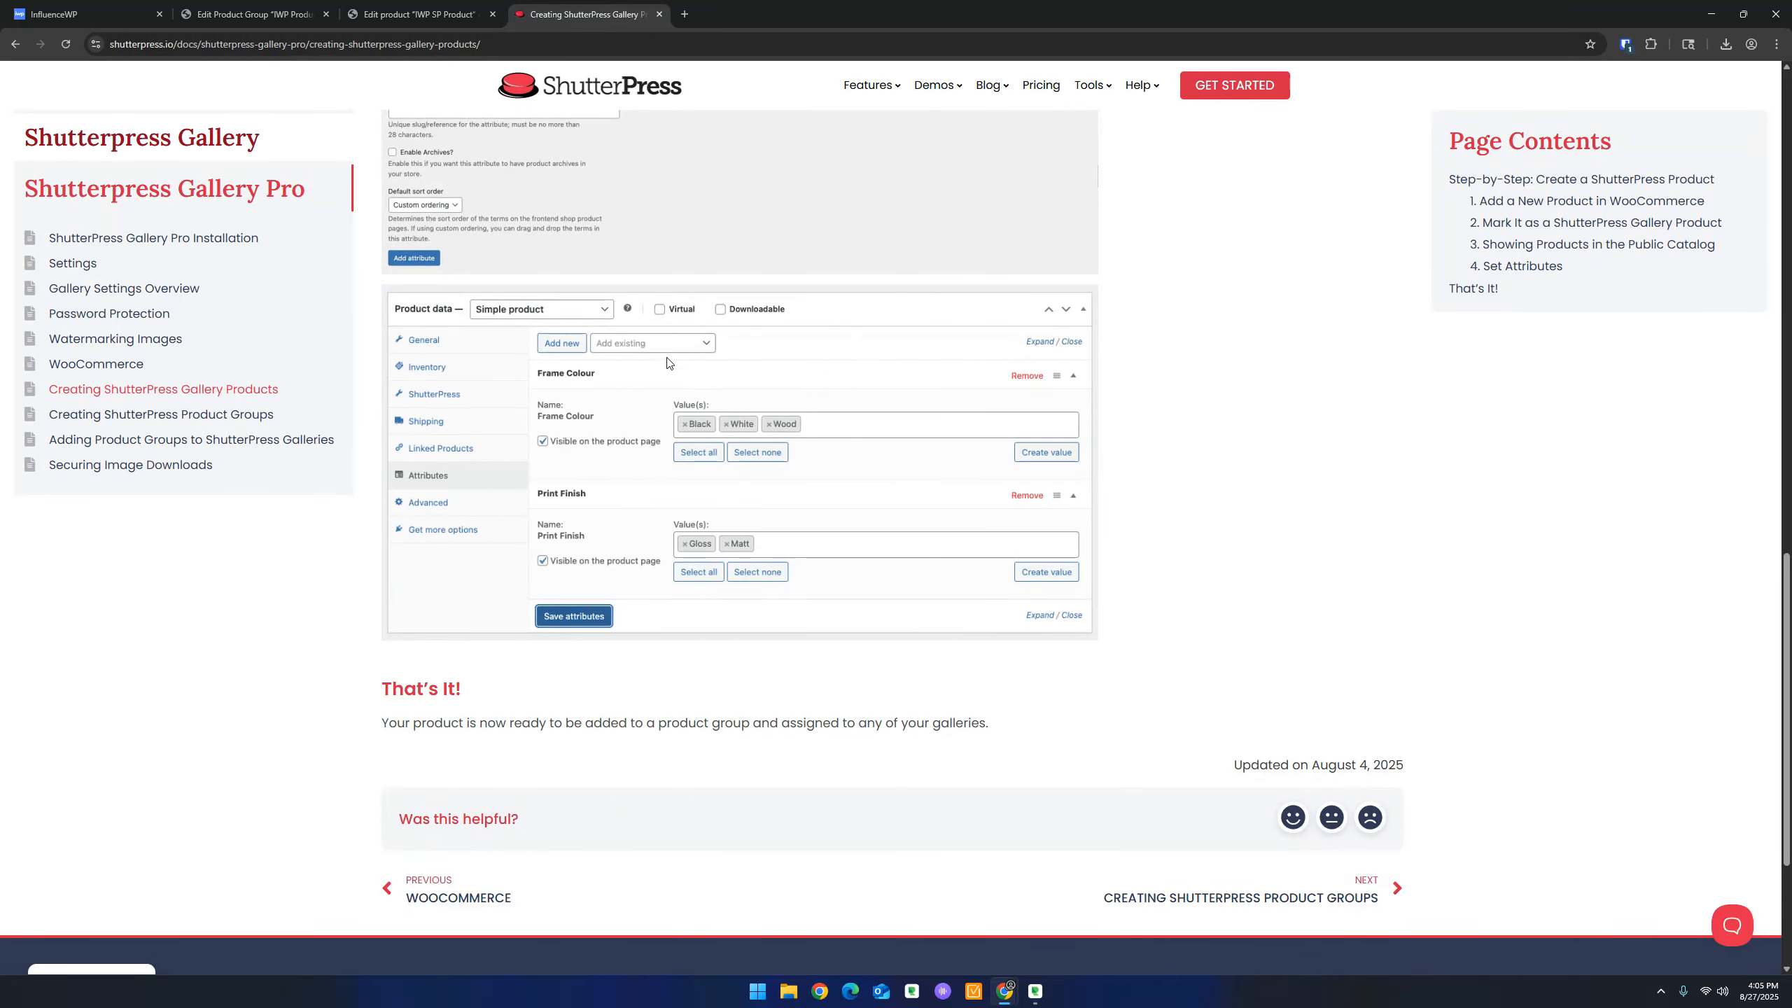
scroll(671, 399, down, 3)
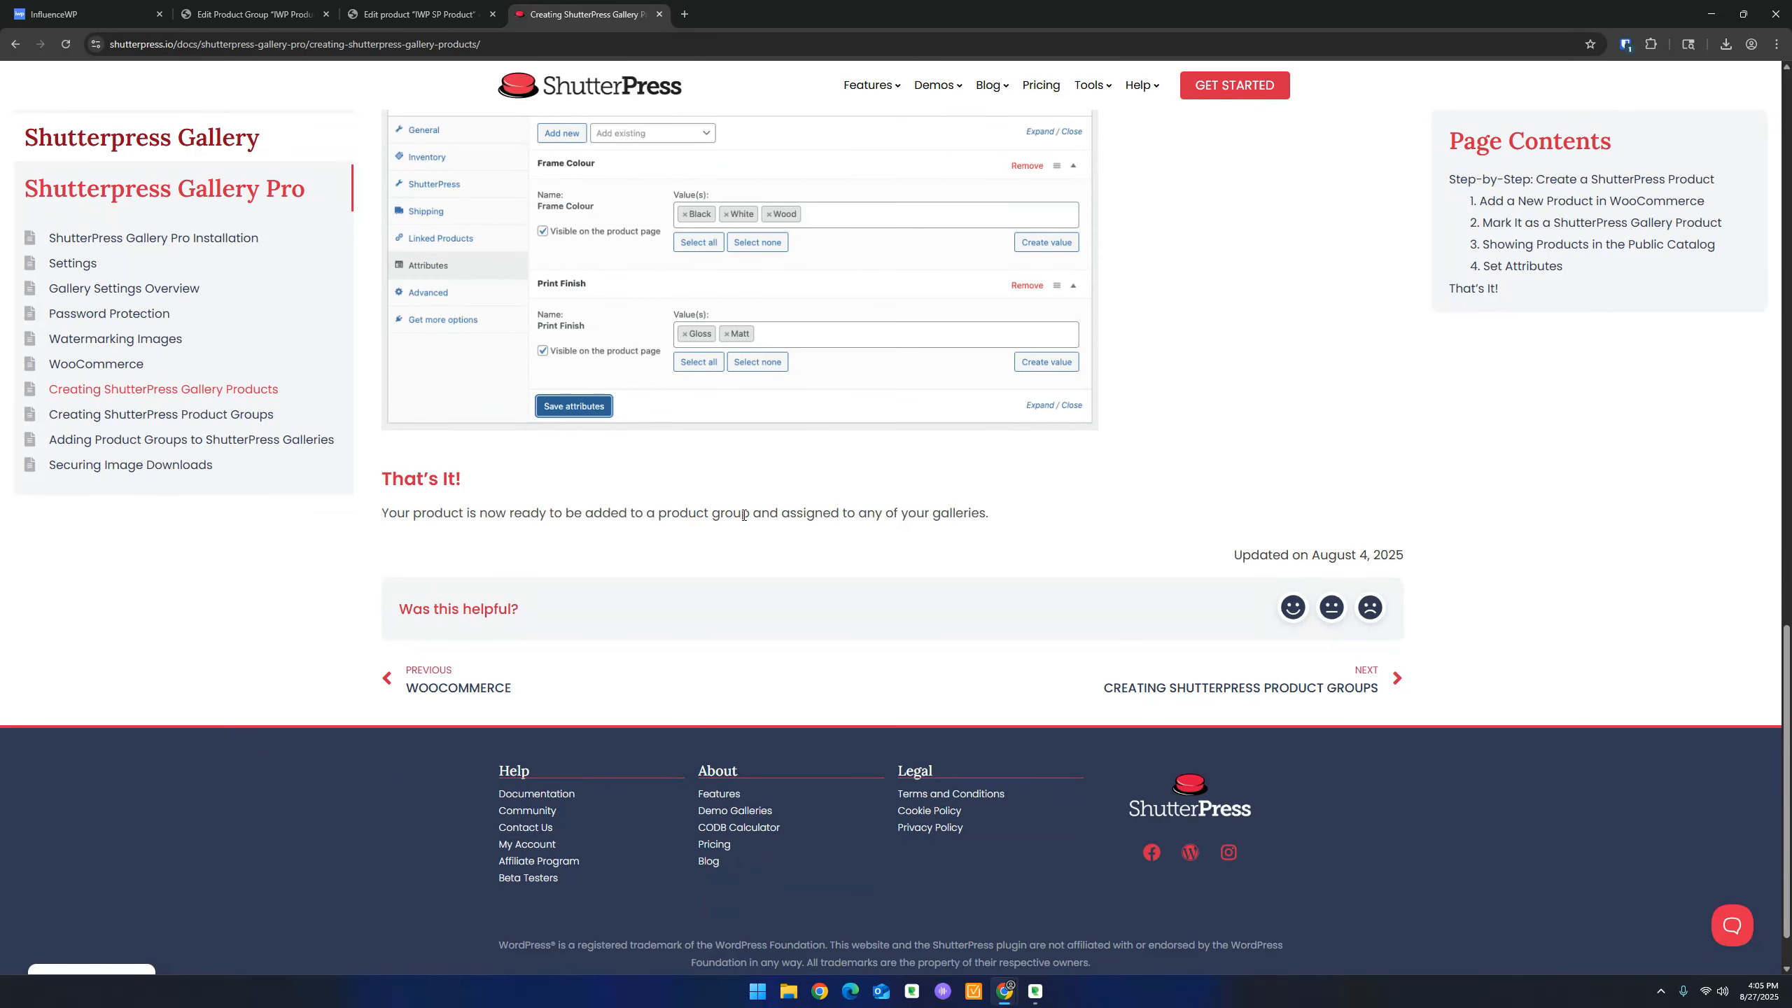
click(253, 4)
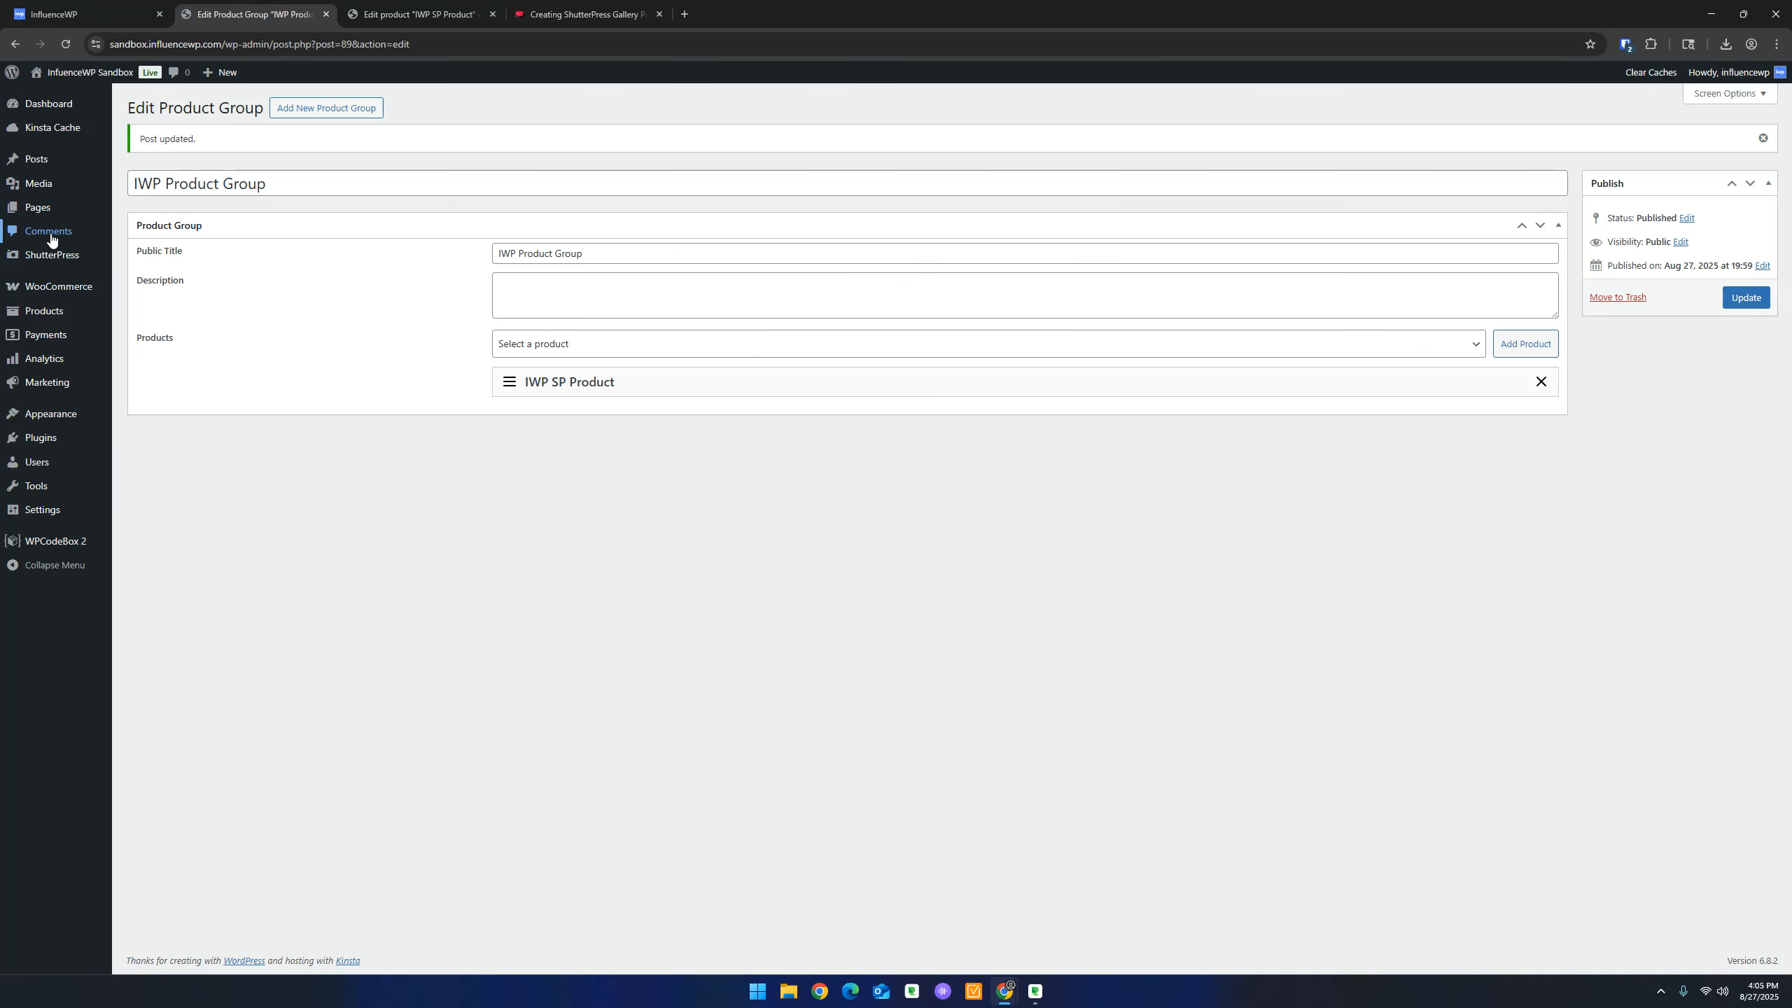
Create a new ShutterPress gallery titled 'IWP Gallery' and open the Media Library for it
mouse_move(60, 256)
click(170, 277)
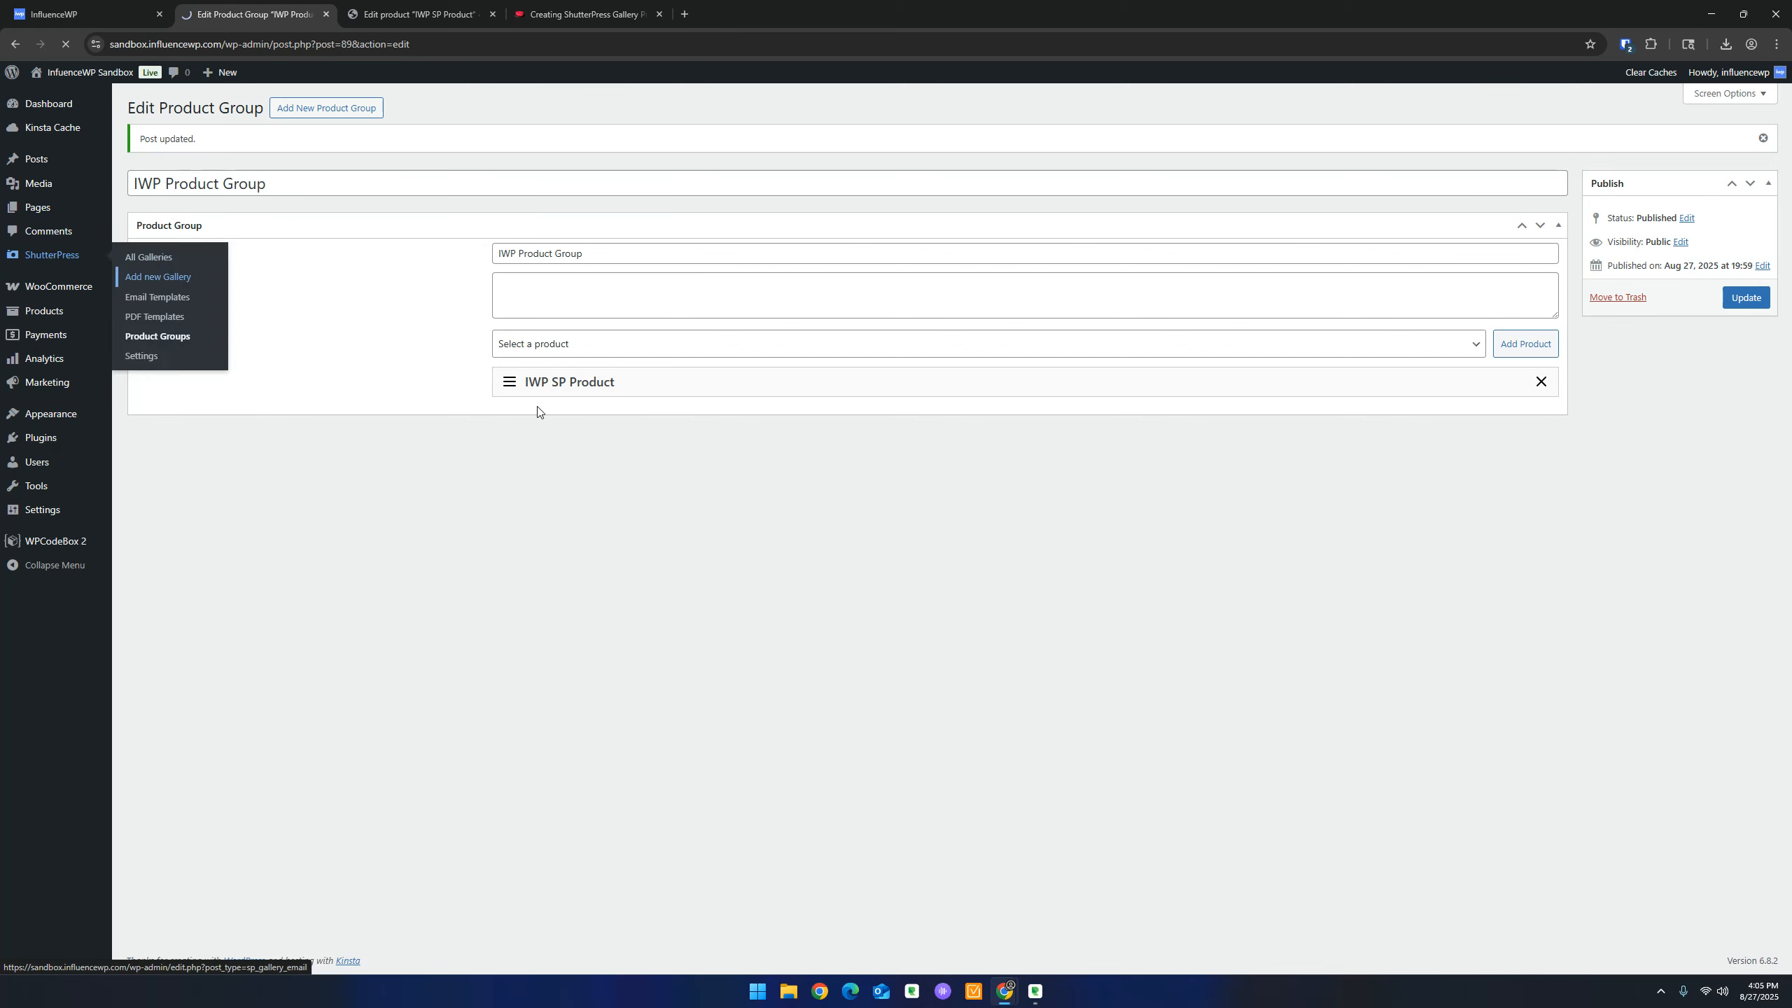
text(IWP Ga)
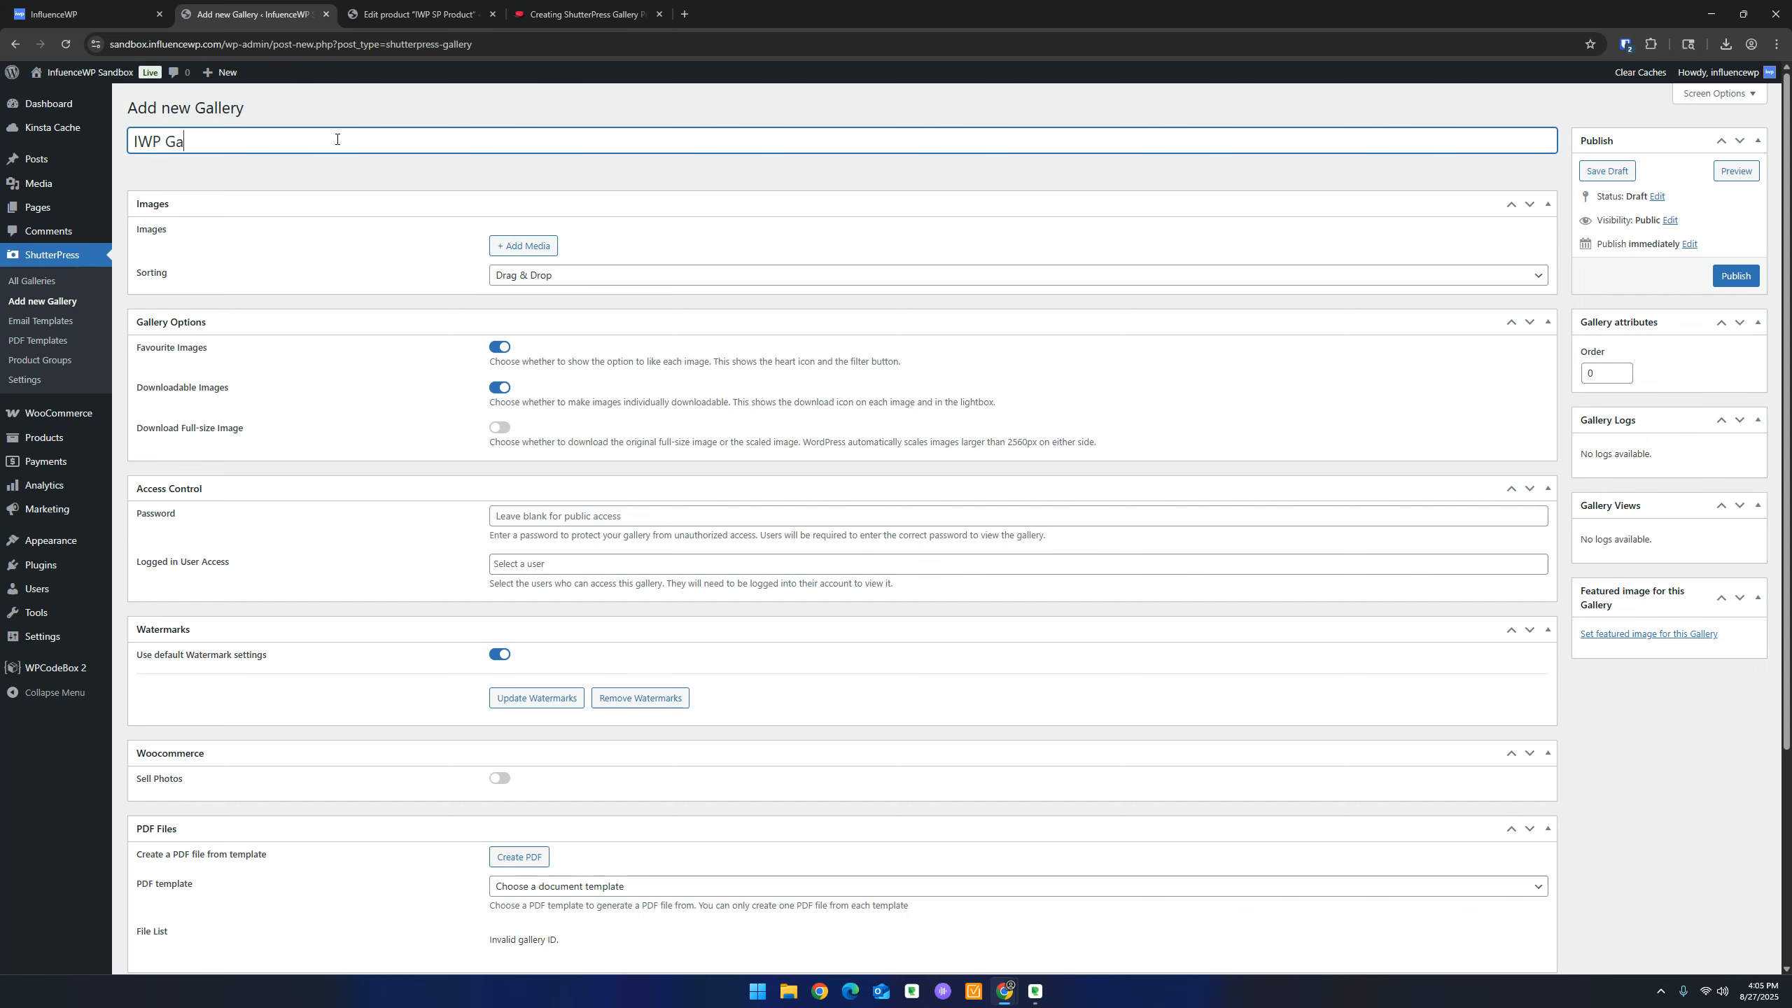
text(llery)
click(521, 254)
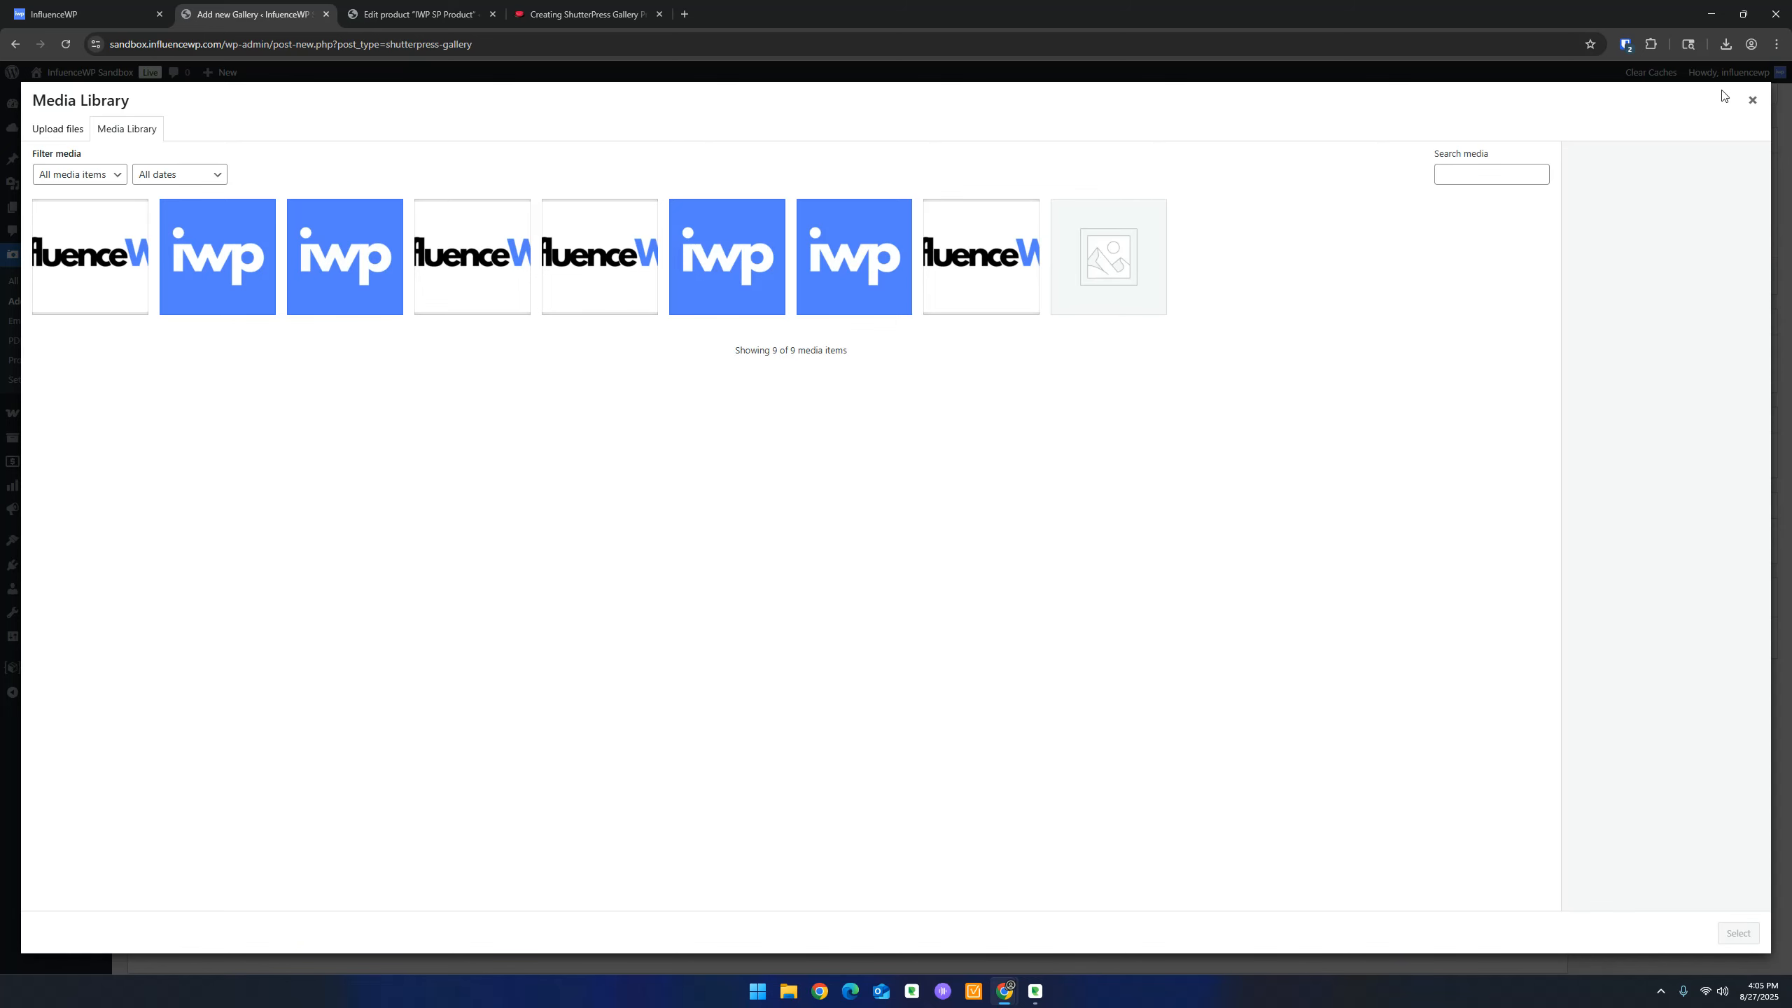
click(1753, 99)
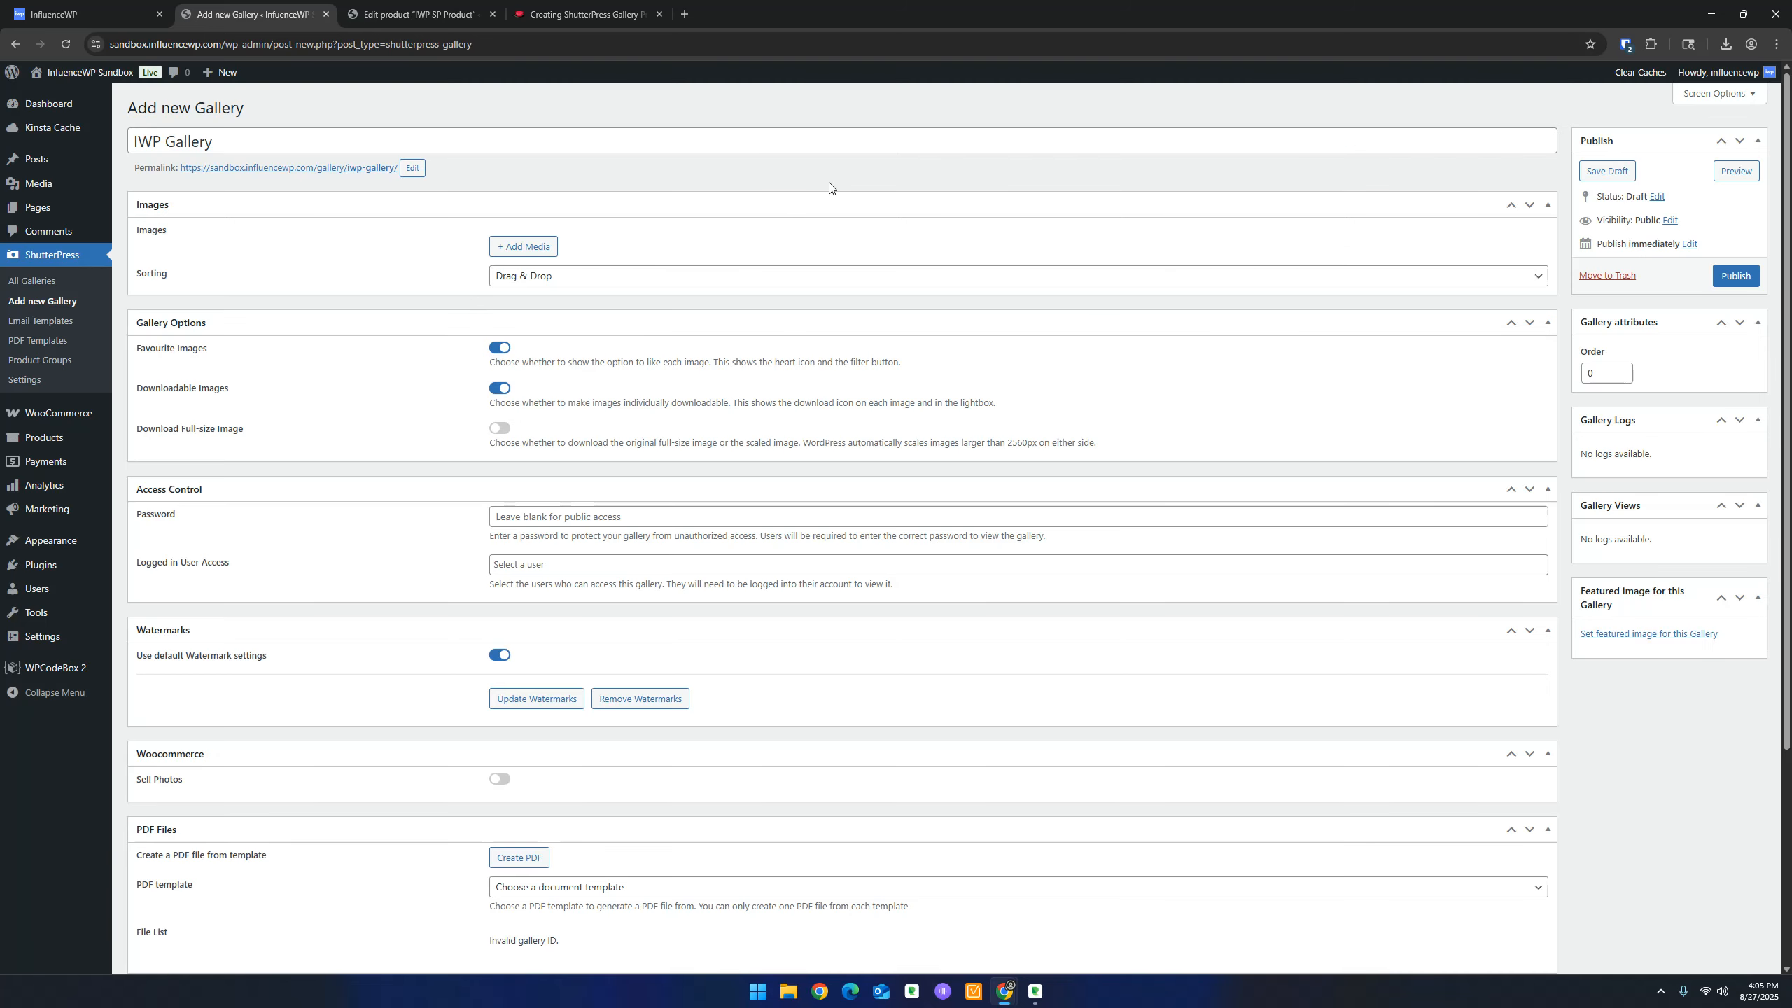
click(526, 254)
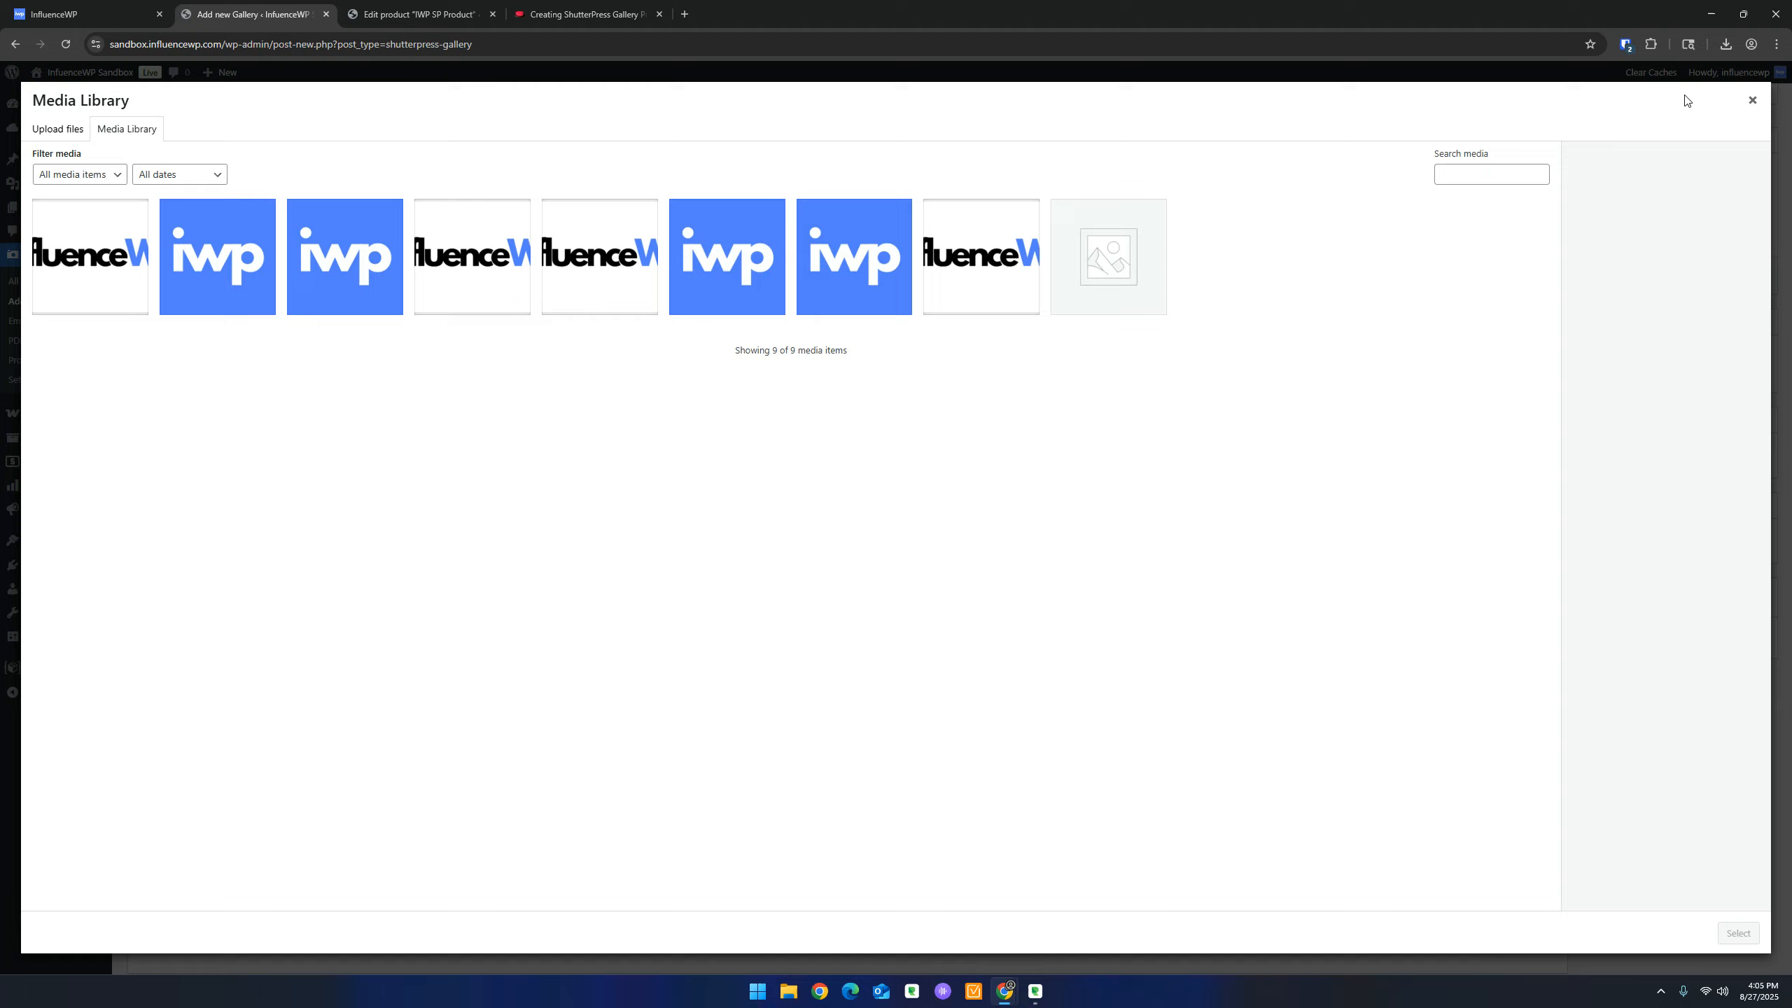
Save the small 768×1024 park bench photo into Downloads
drag(1791, 212, 1157, 2)
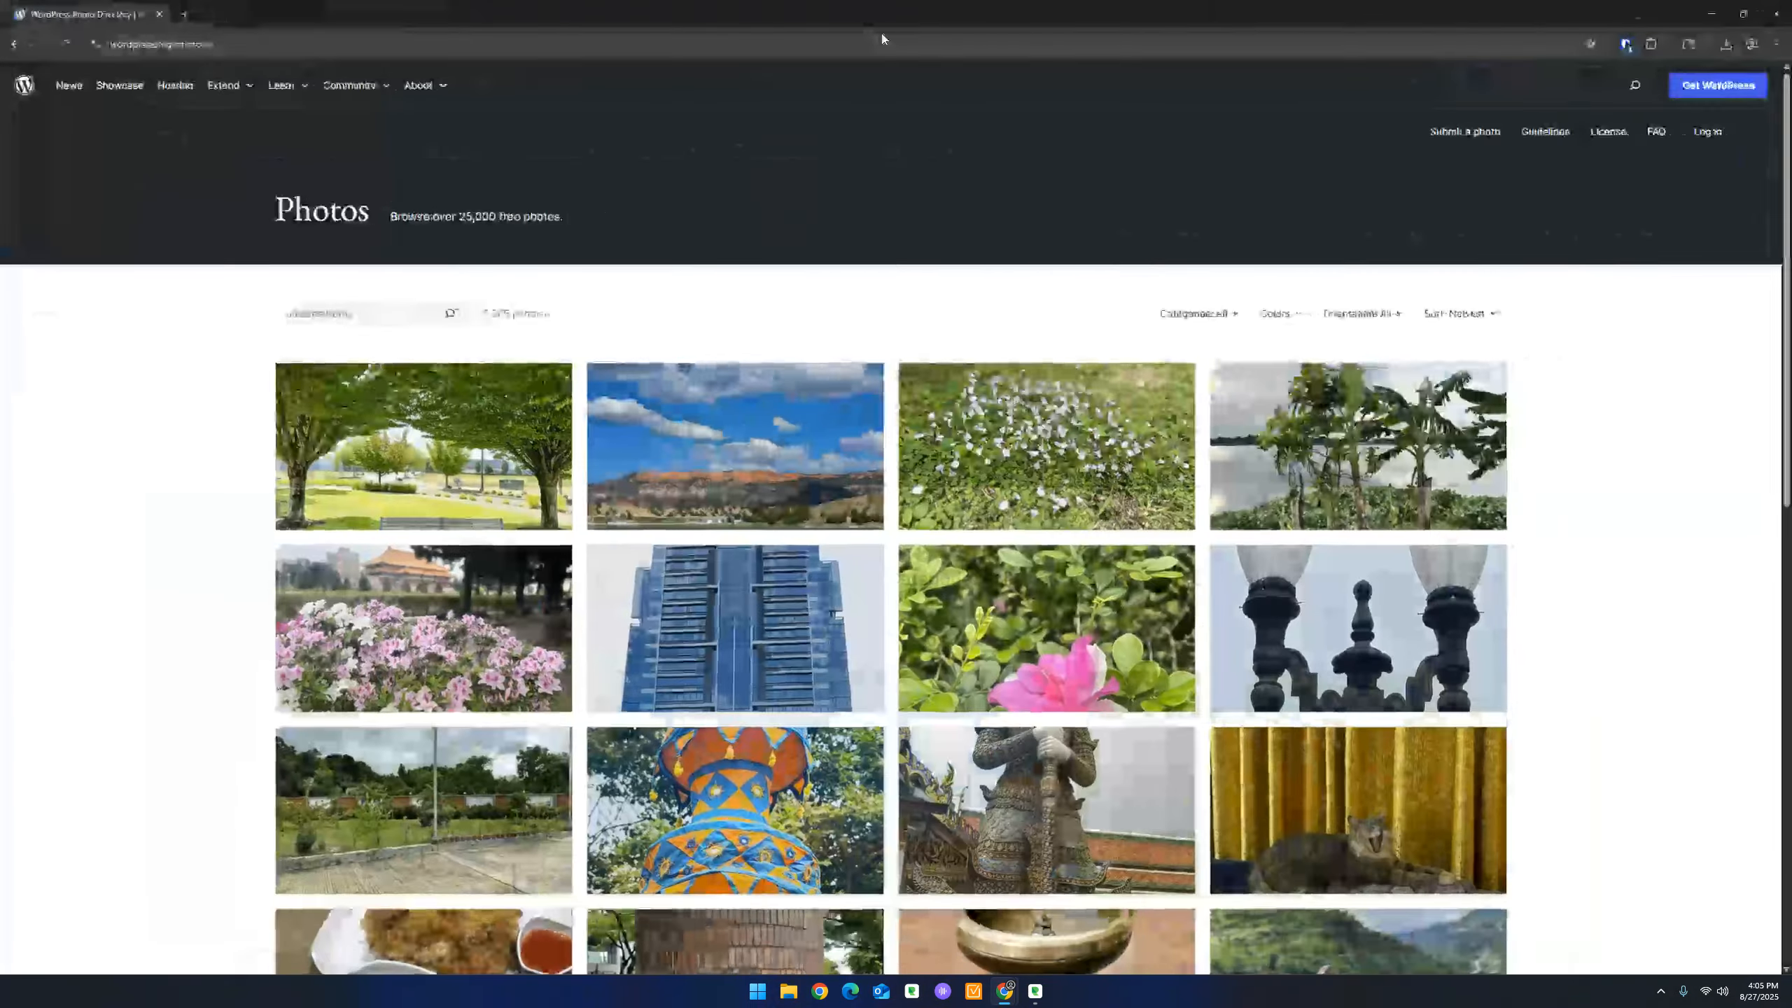
drag(681, 6, 748, 14)
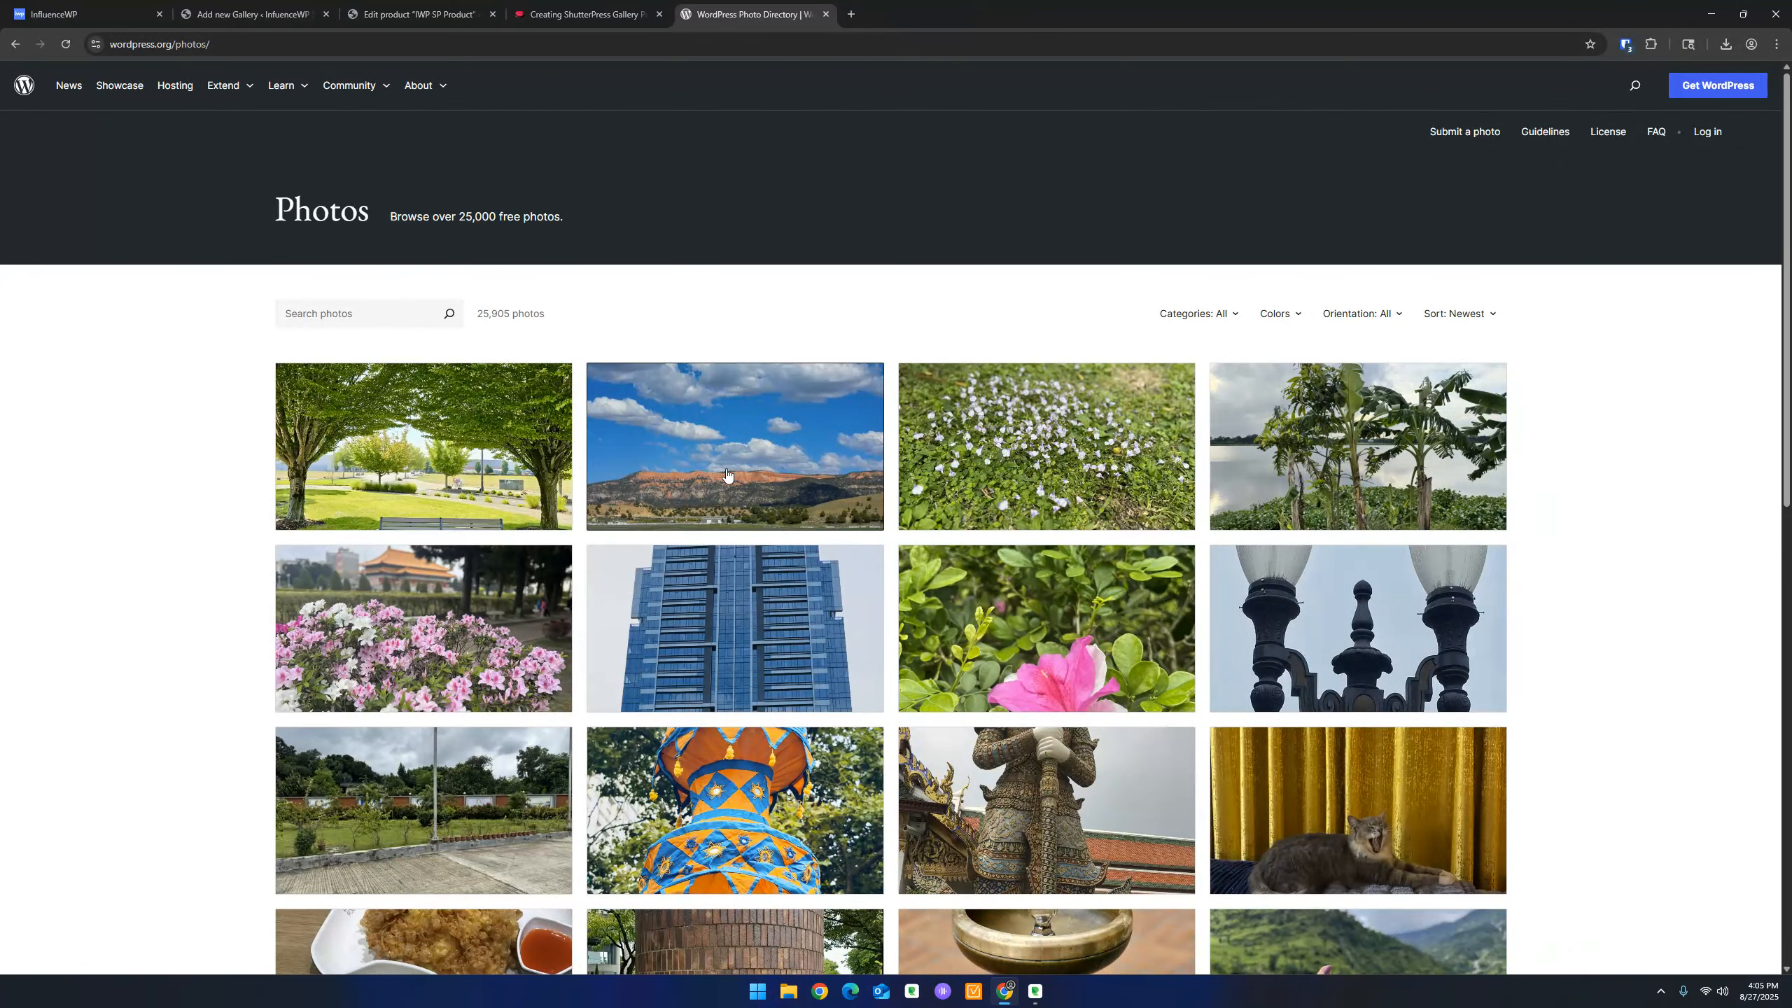
click(465, 460)
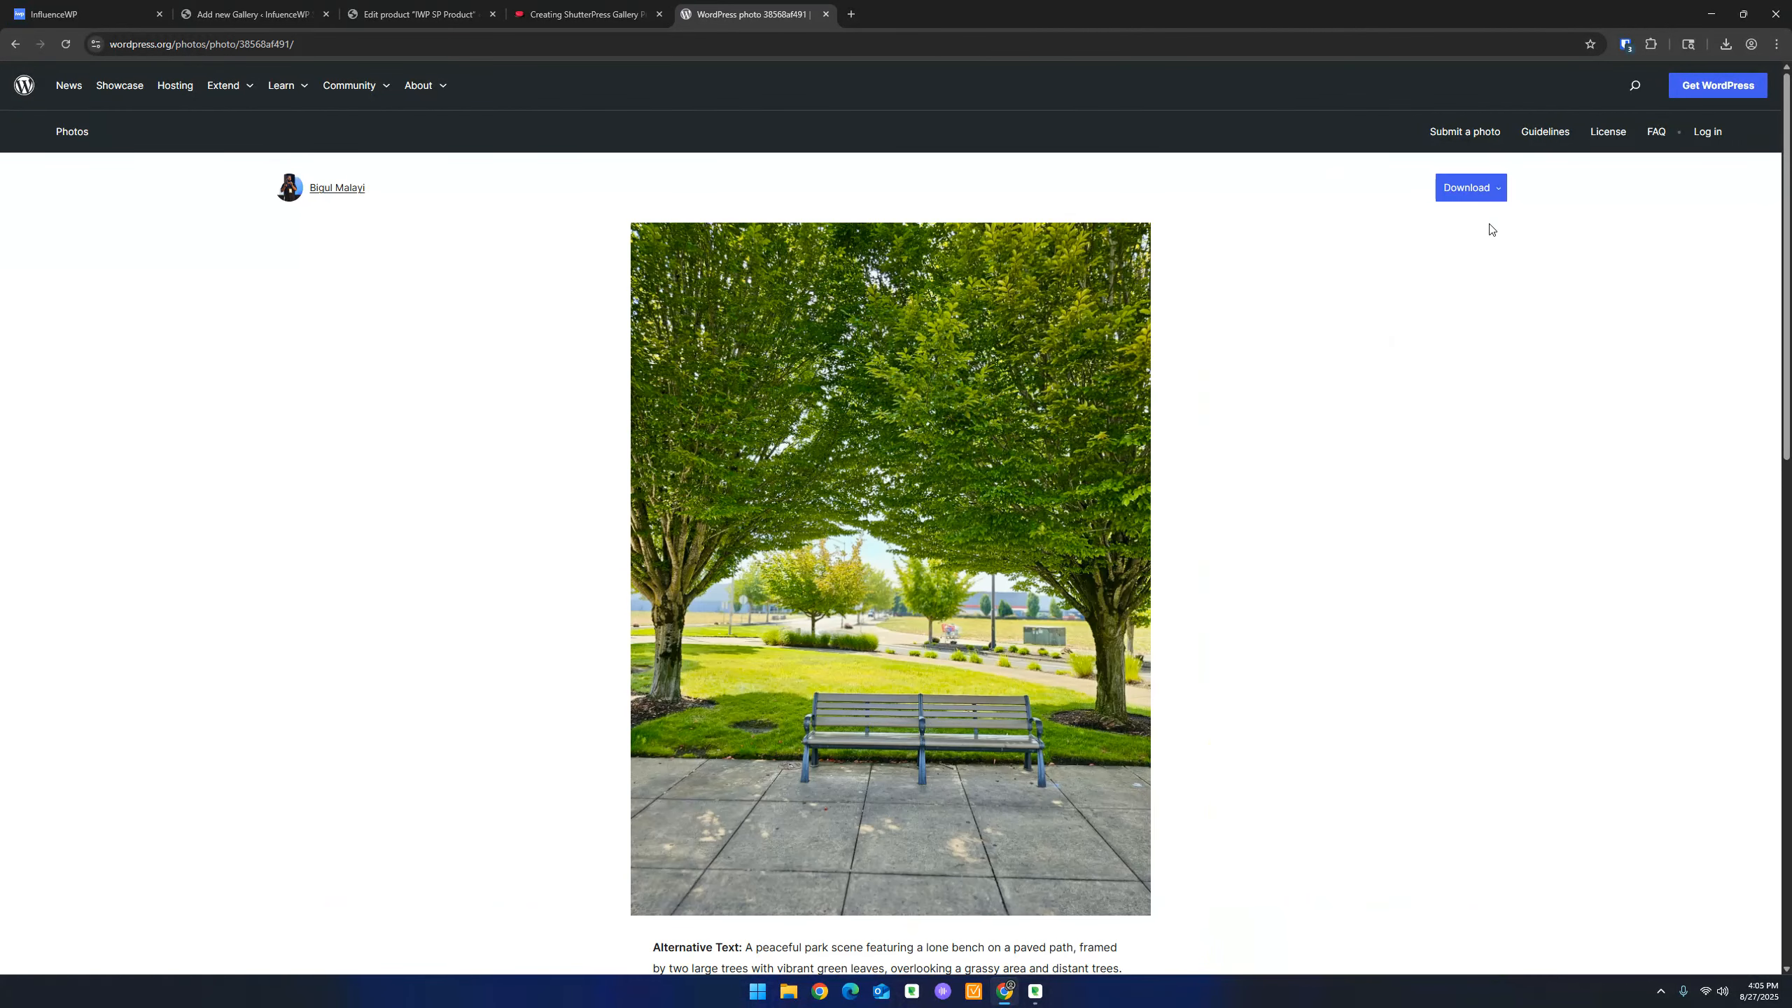
click(1481, 195)
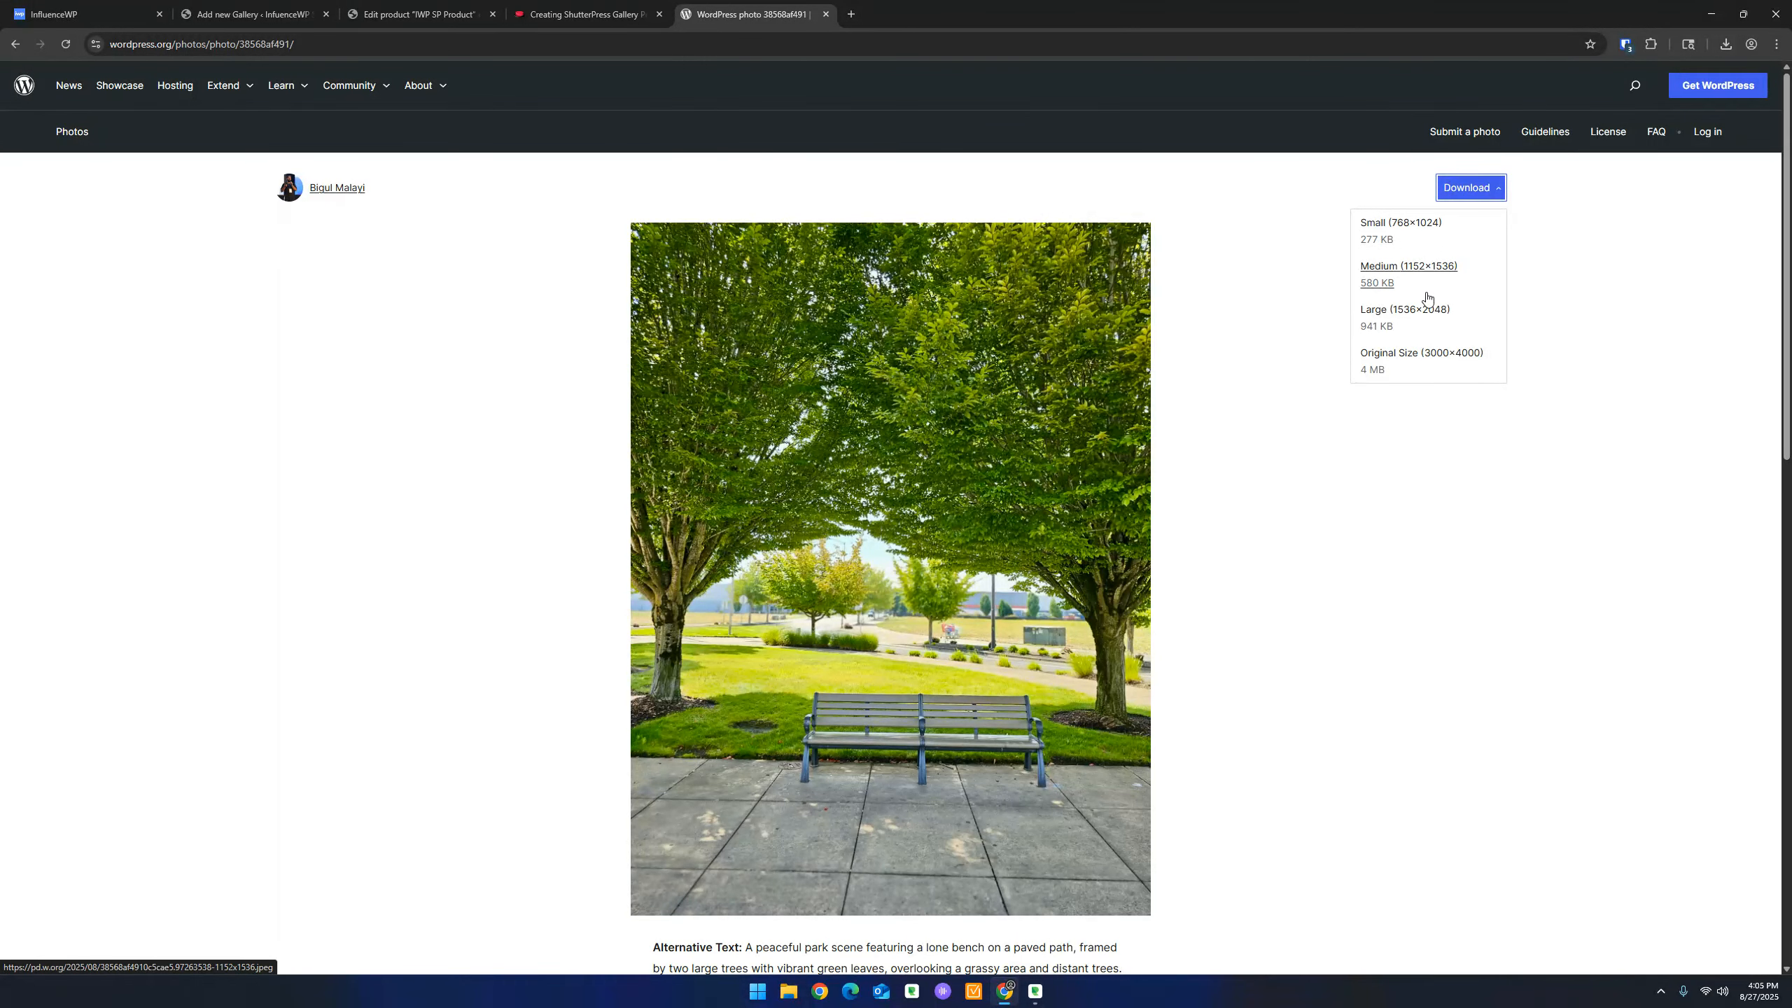
click(1385, 224)
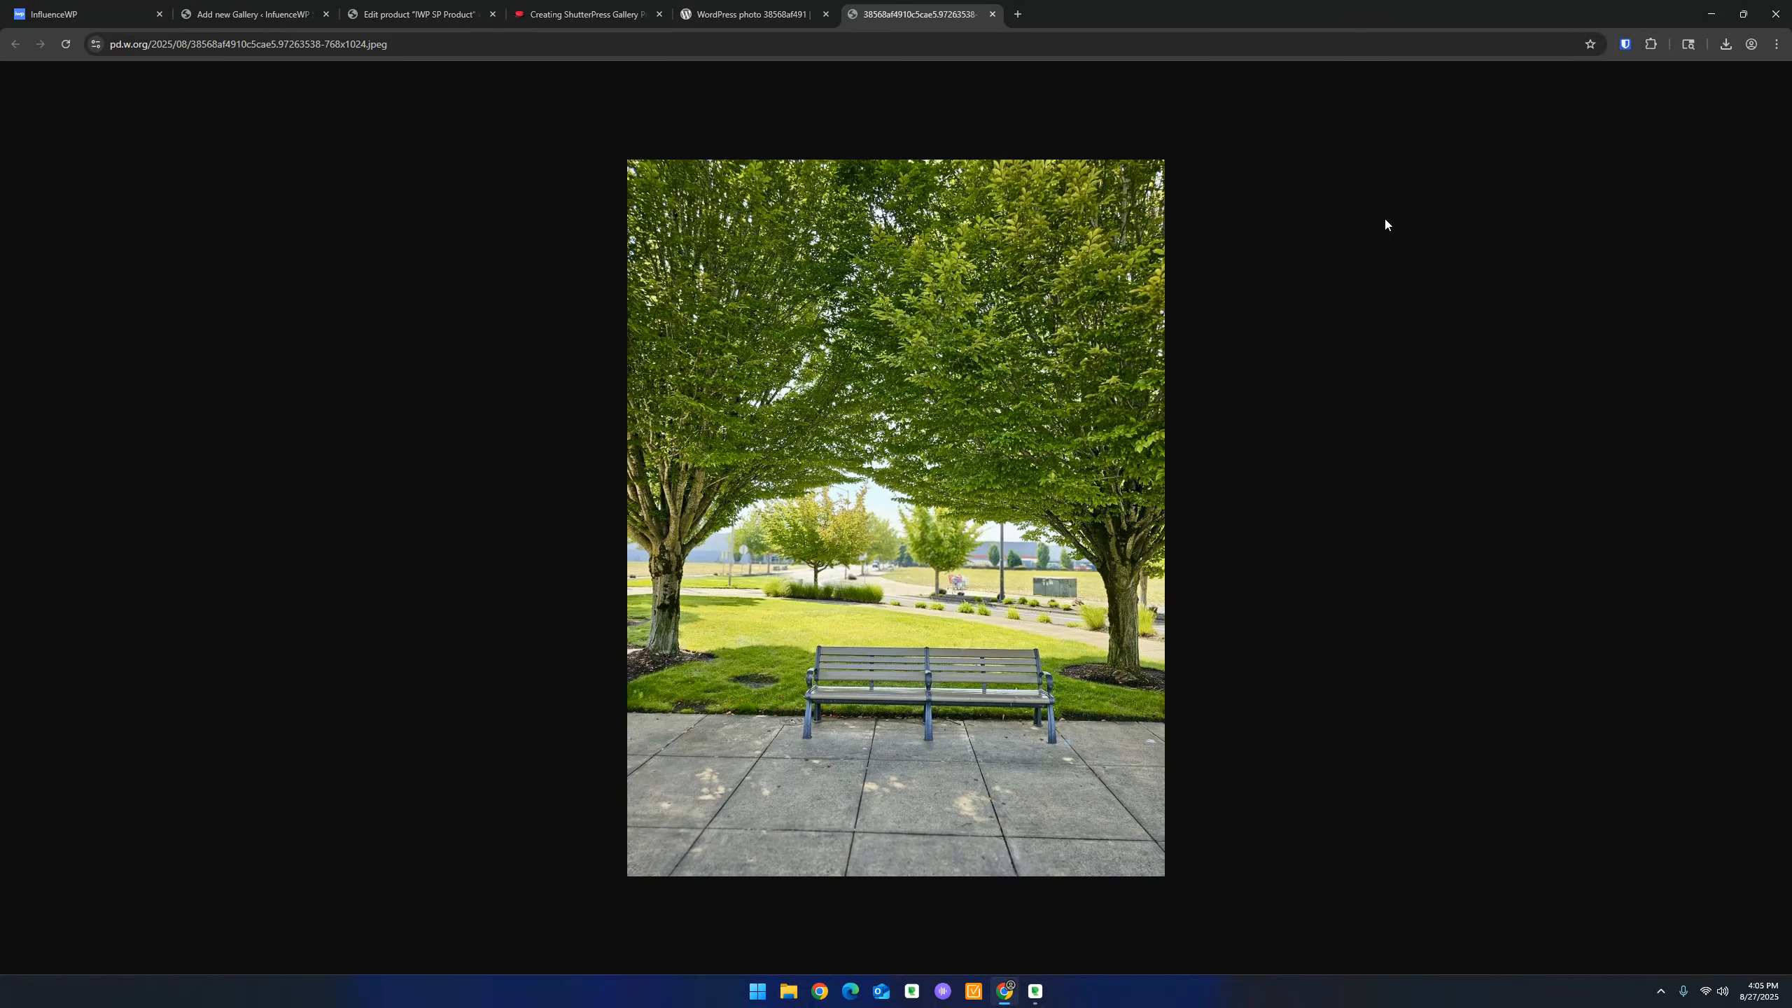
right_click(874, 375)
click(805, 291)
click(789, 991)
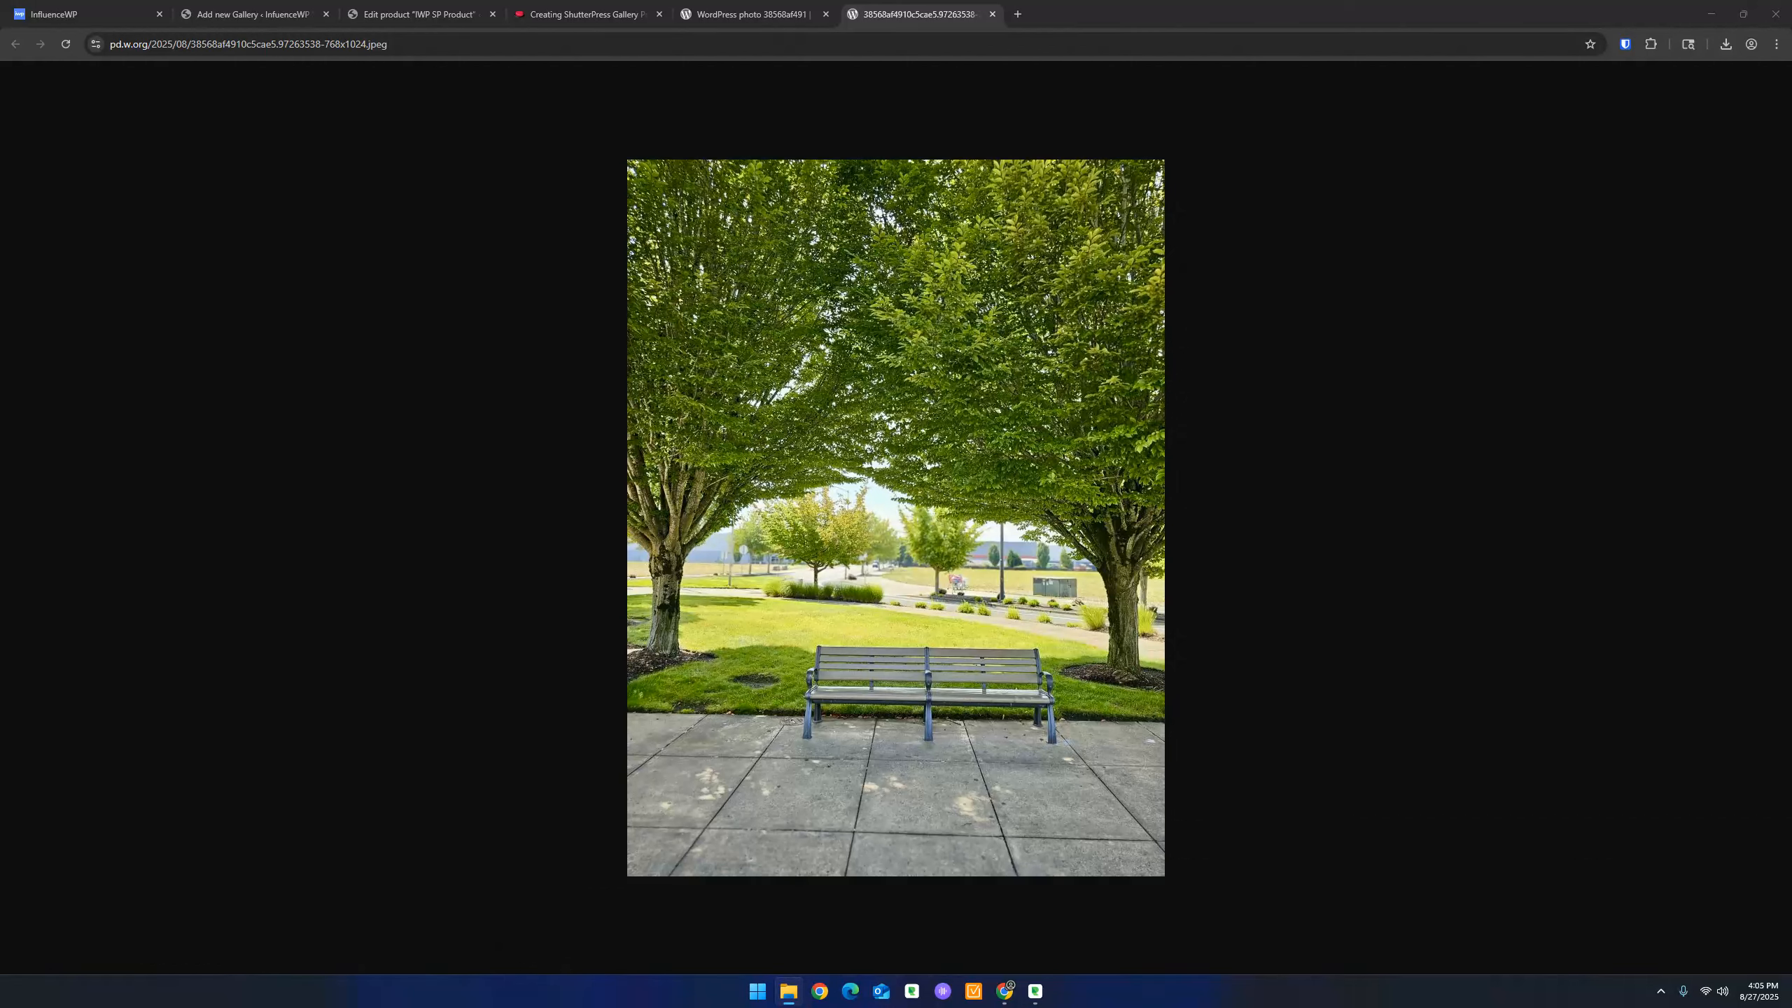
right_click(955, 311)
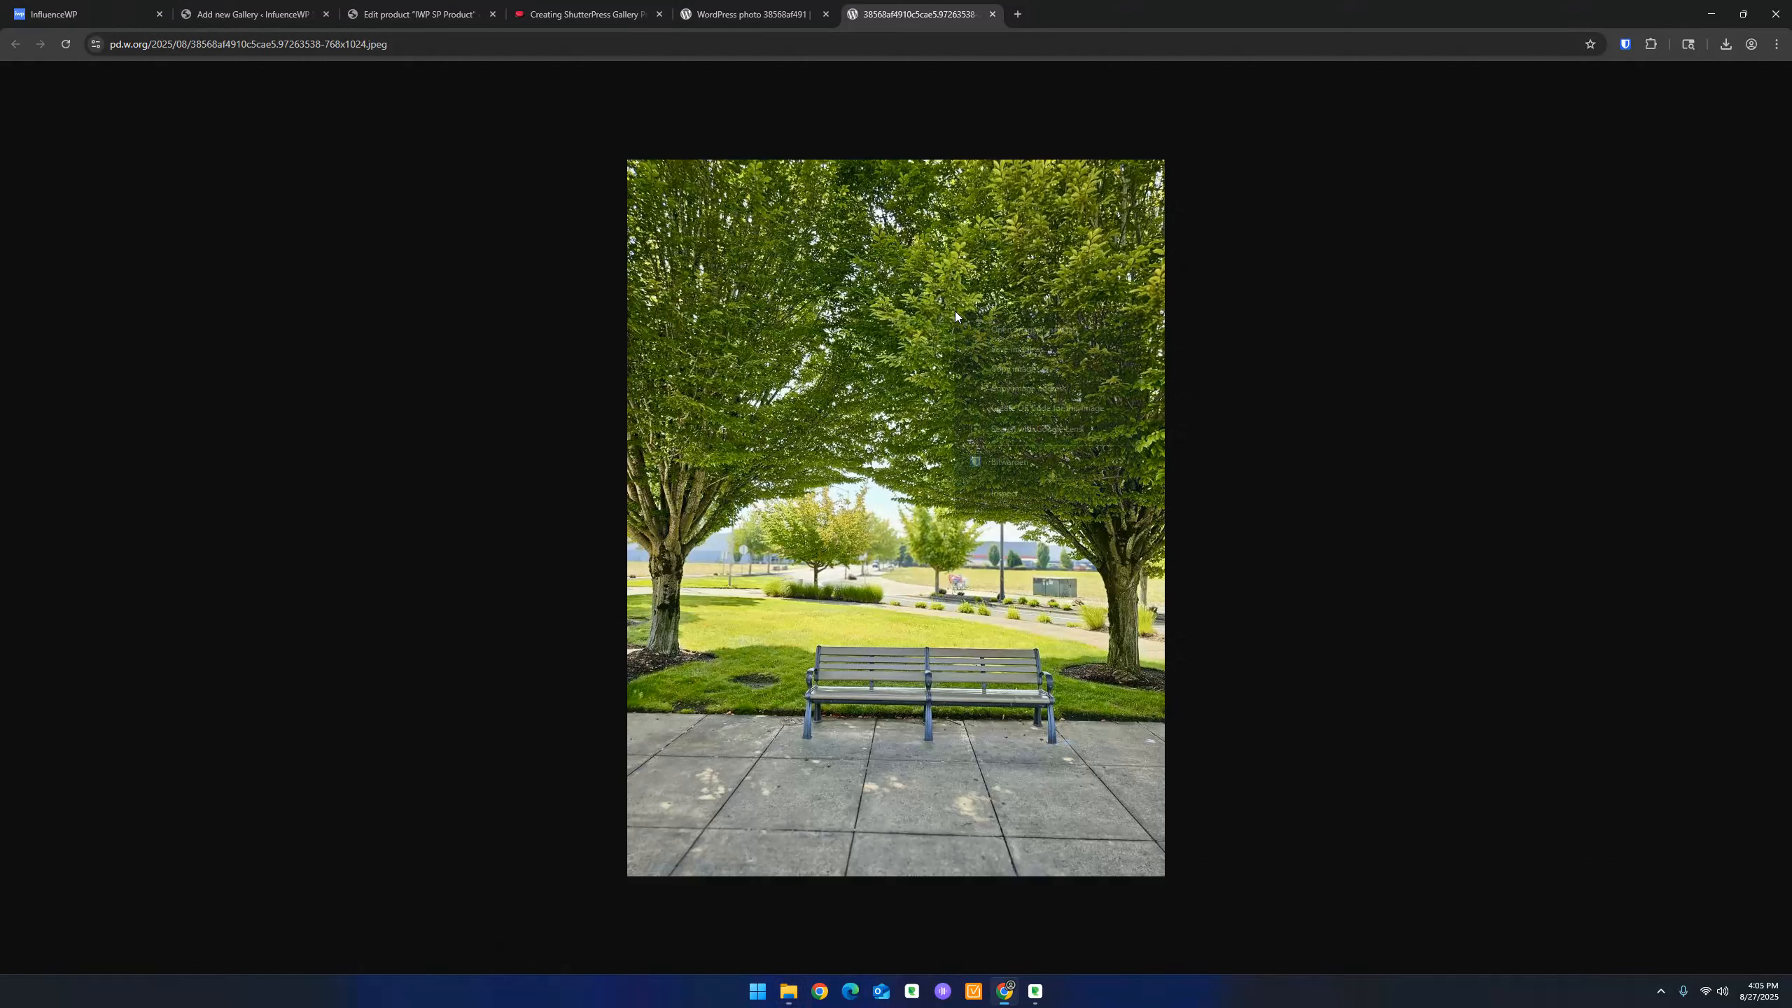
click(1039, 357)
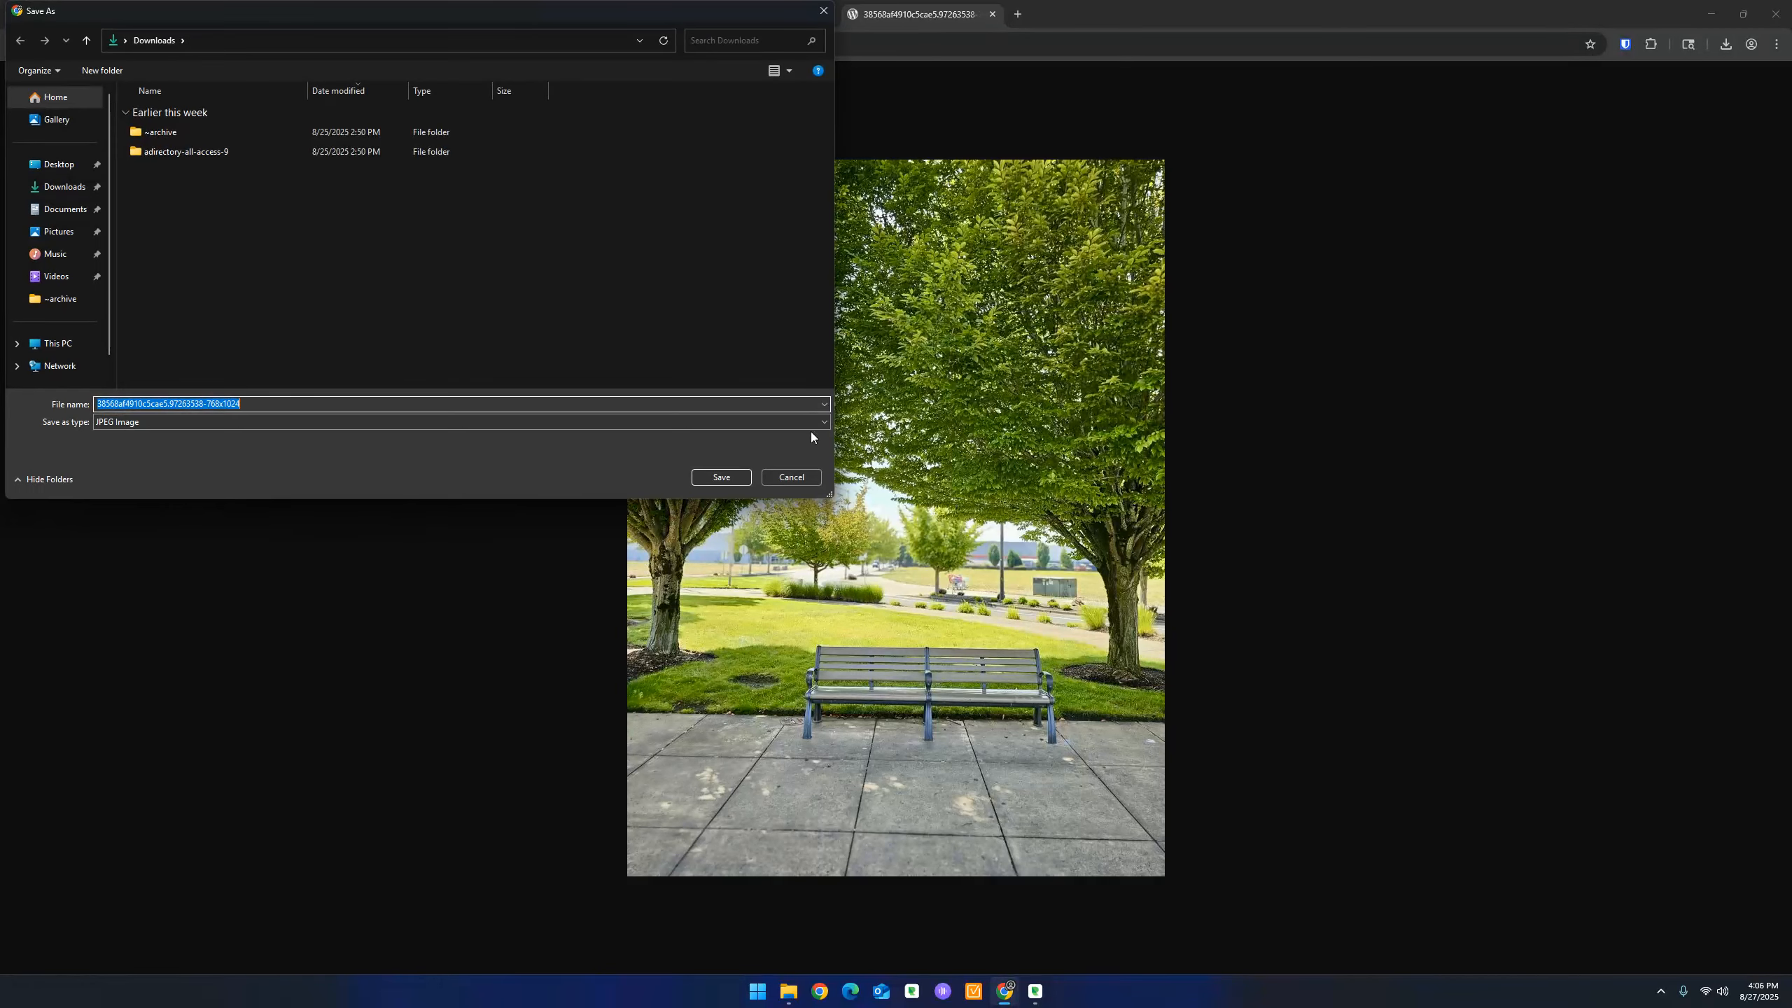
click(721, 478)
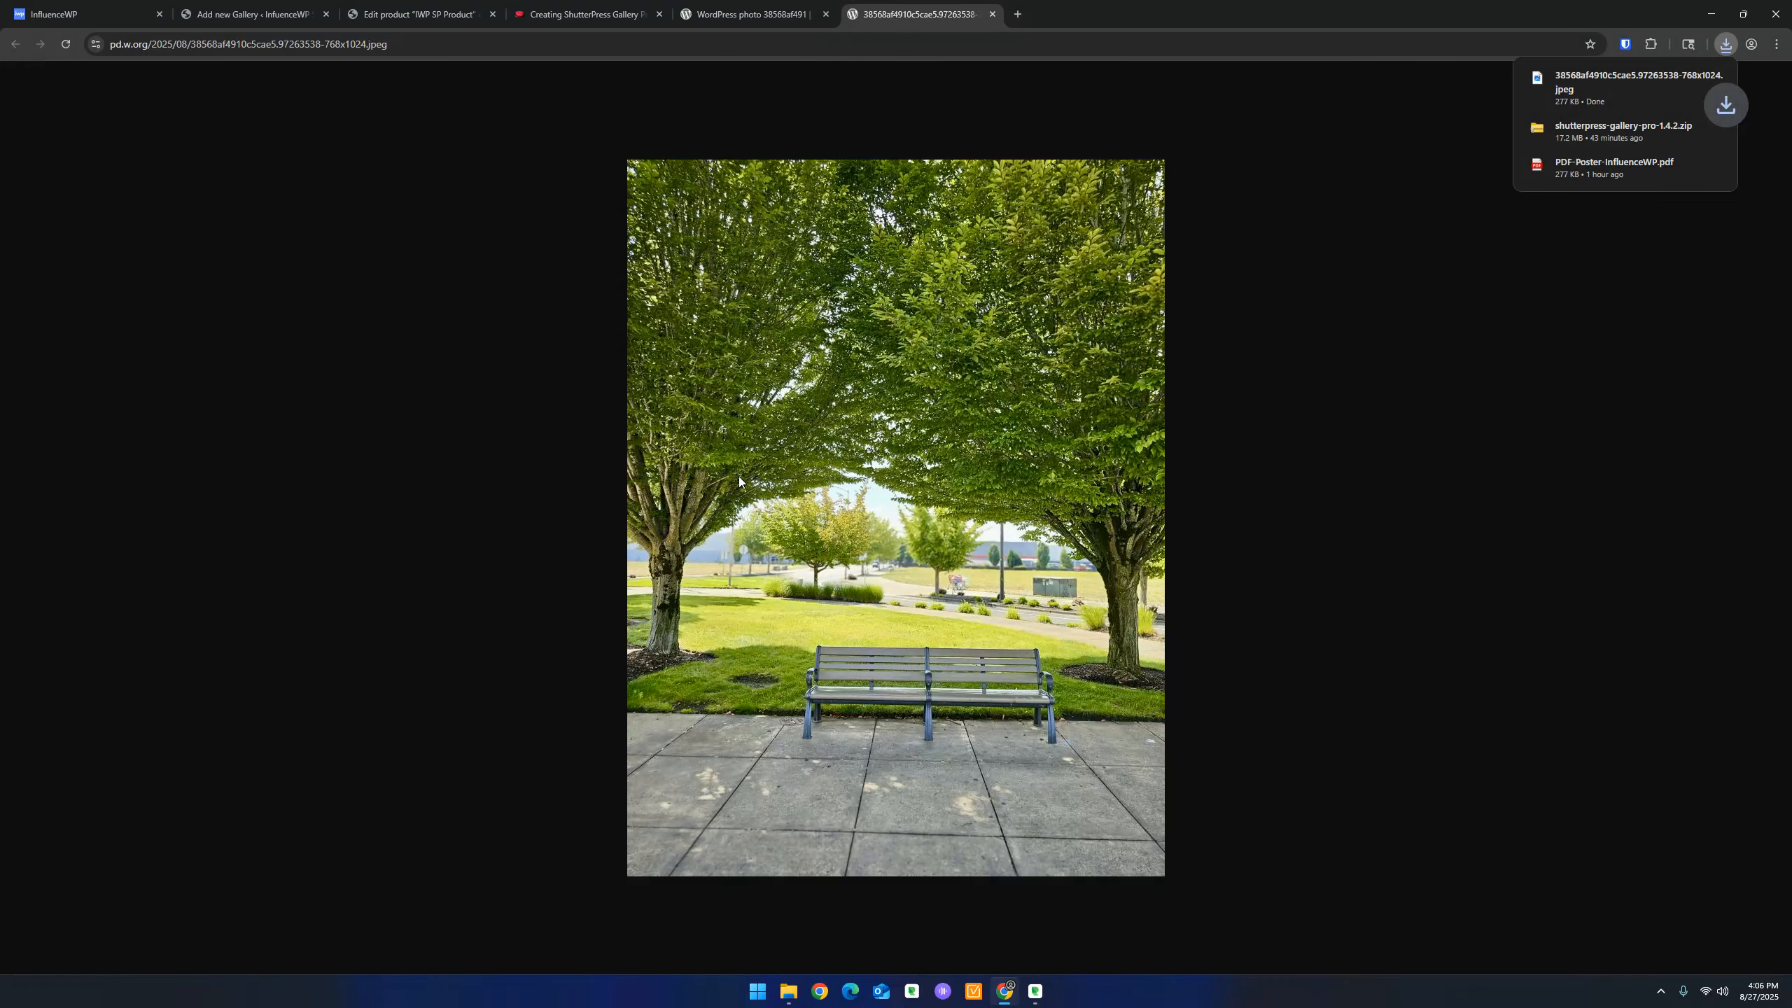
click(777, 14)
click(894, 8)
click(991, 14)
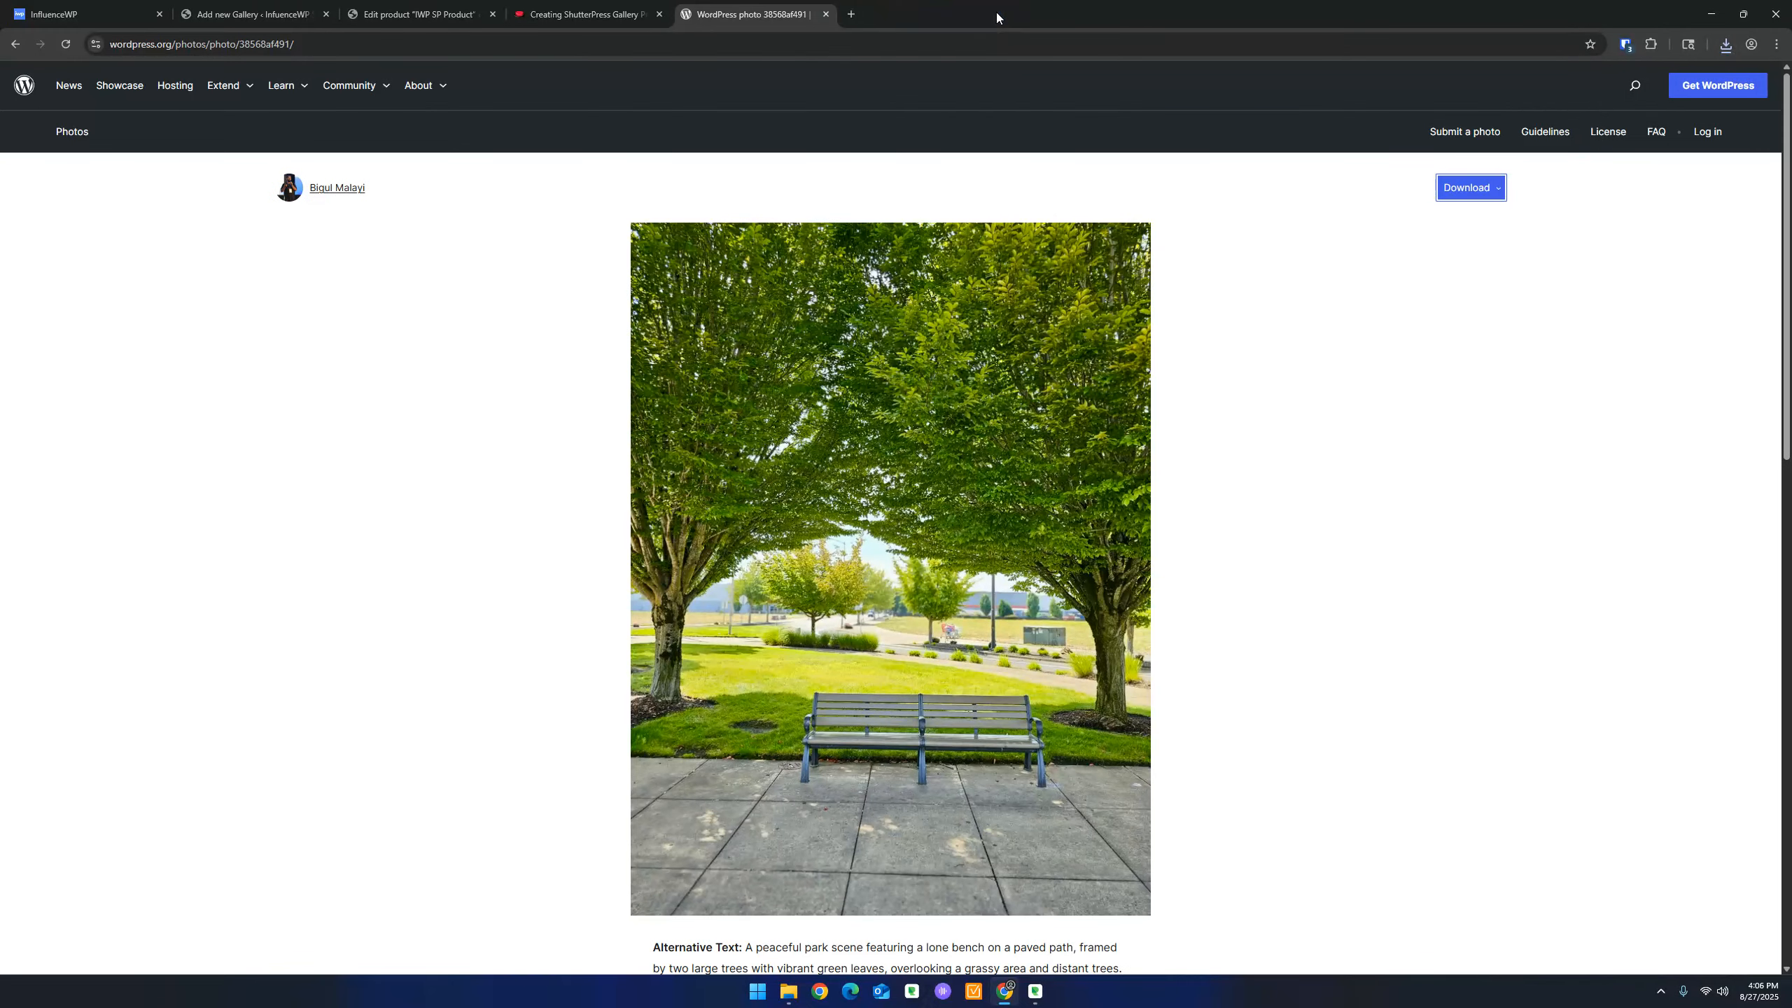
click(14, 45)
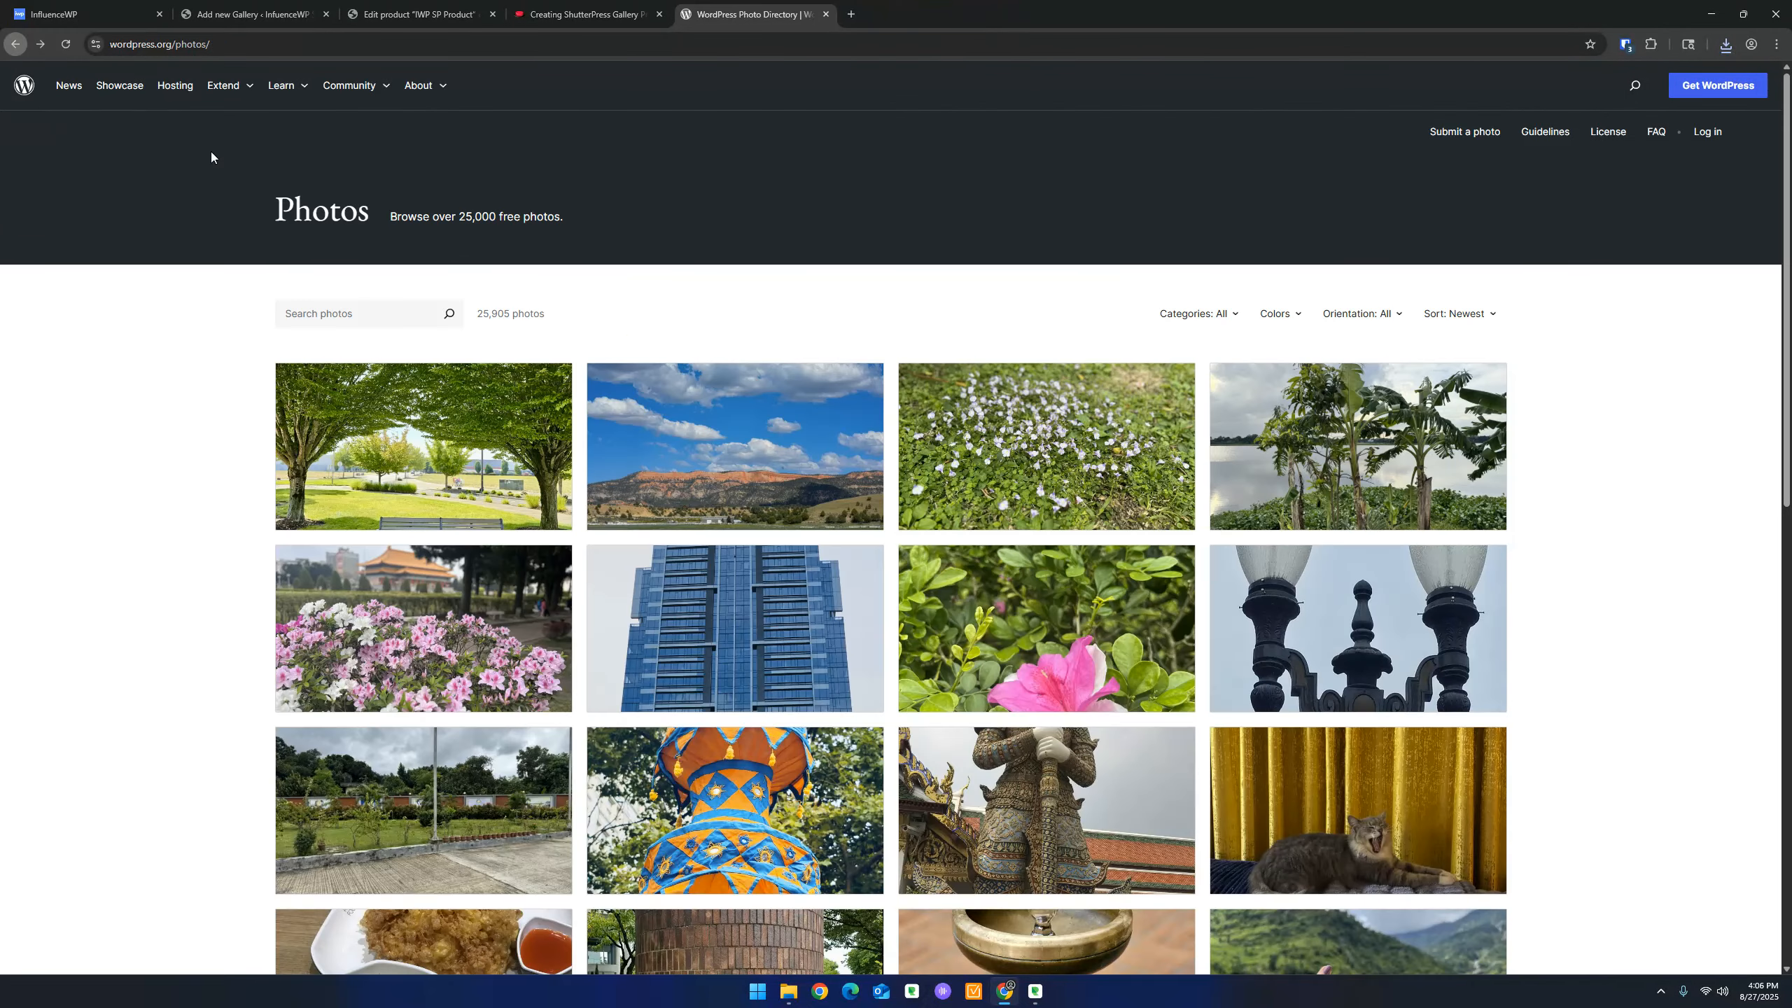
Open the Utah farm and purple-flower photos in new tabs and save the small 768×512 farm image
right_click(750, 422)
click(797, 442)
right_click(1032, 452)
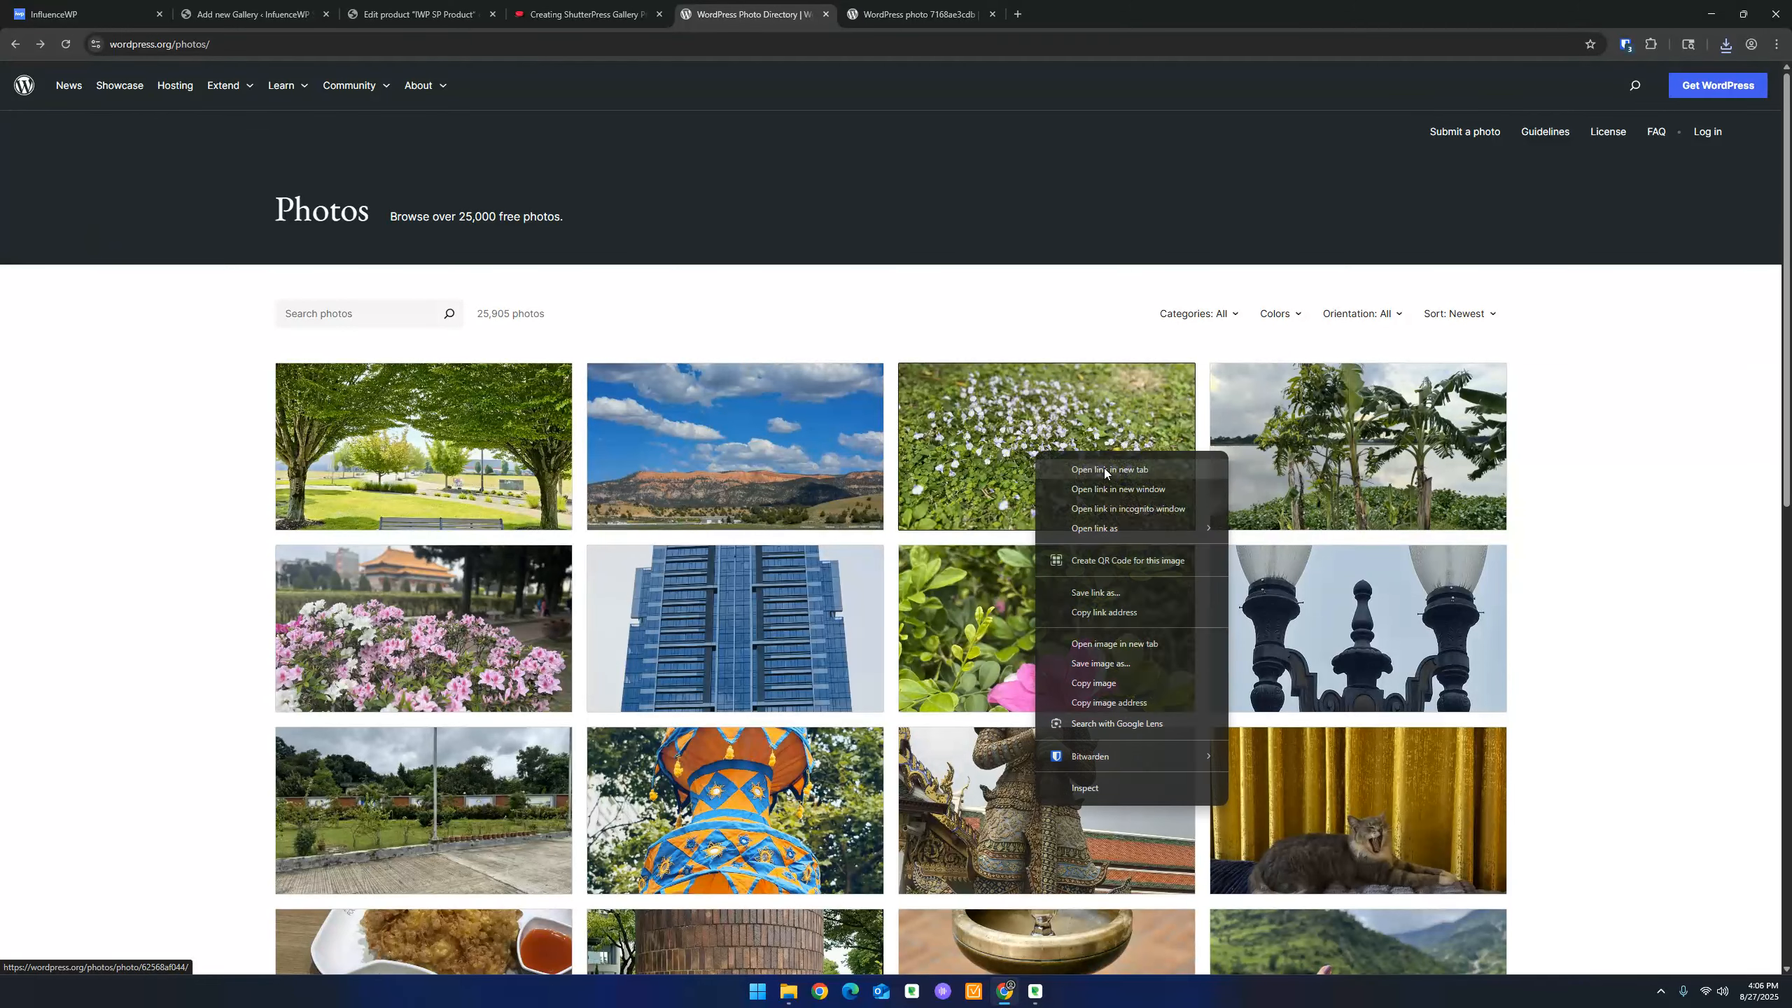
click(1103, 469)
click(918, 14)
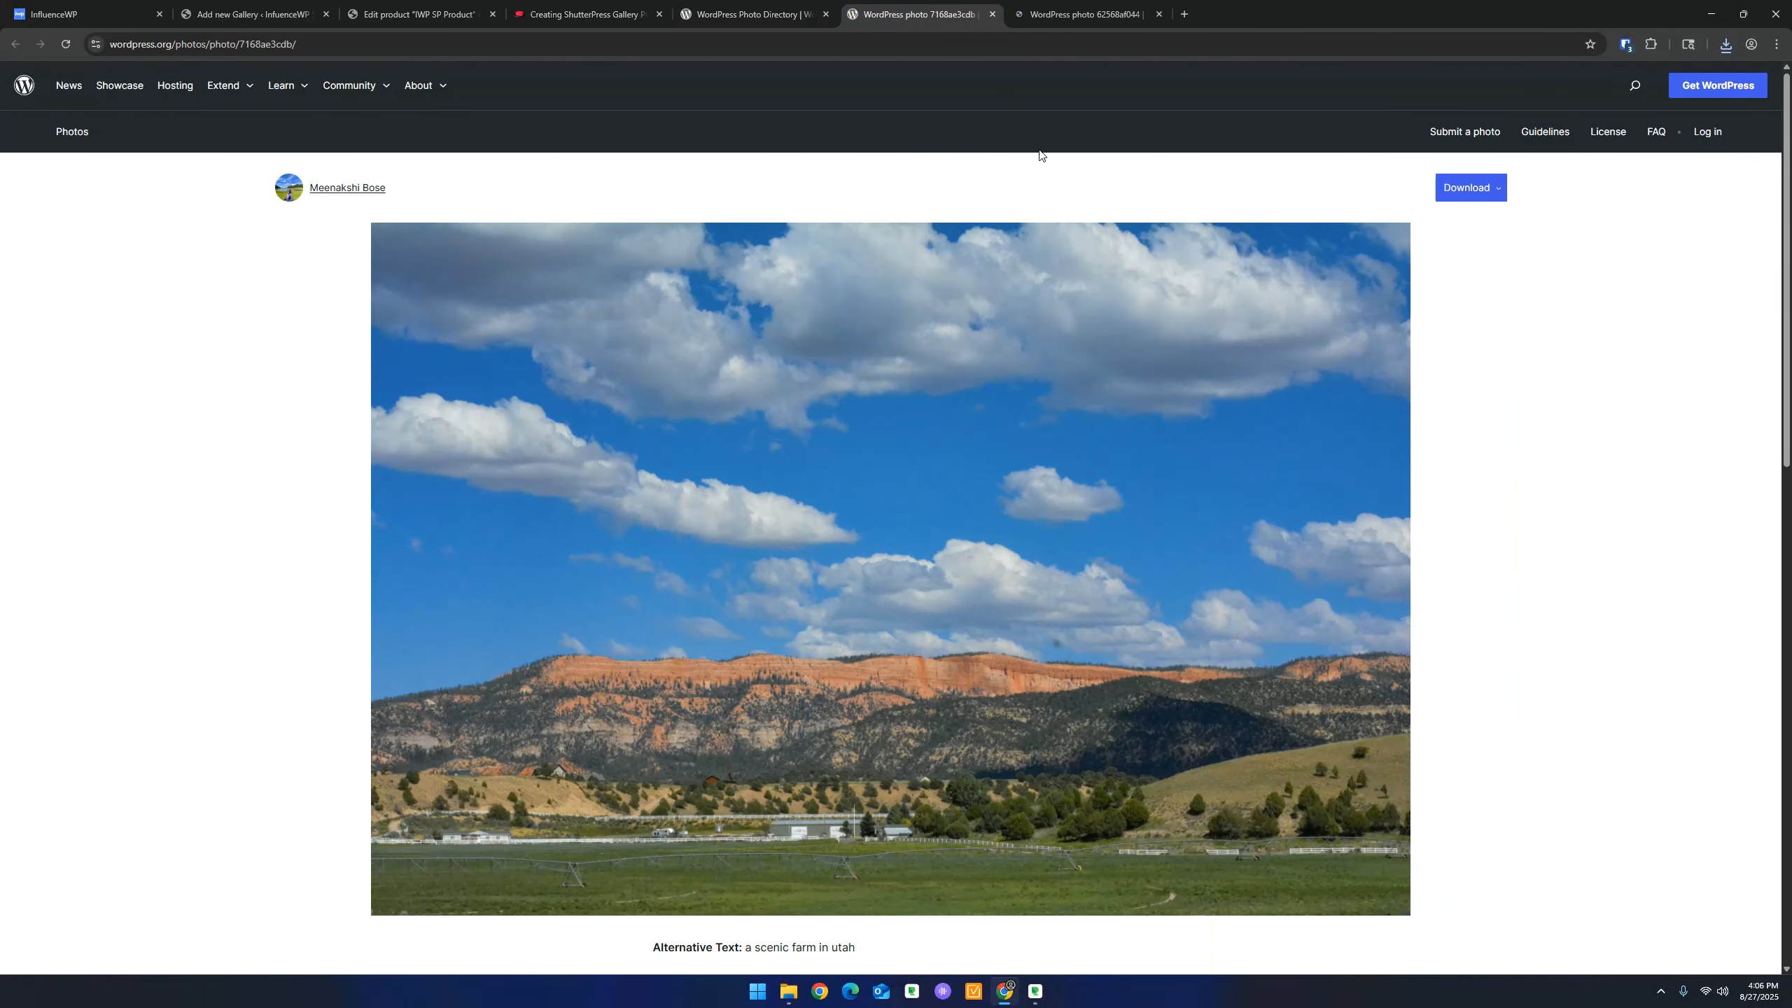
click(1493, 195)
click(1404, 237)
right_click(989, 360)
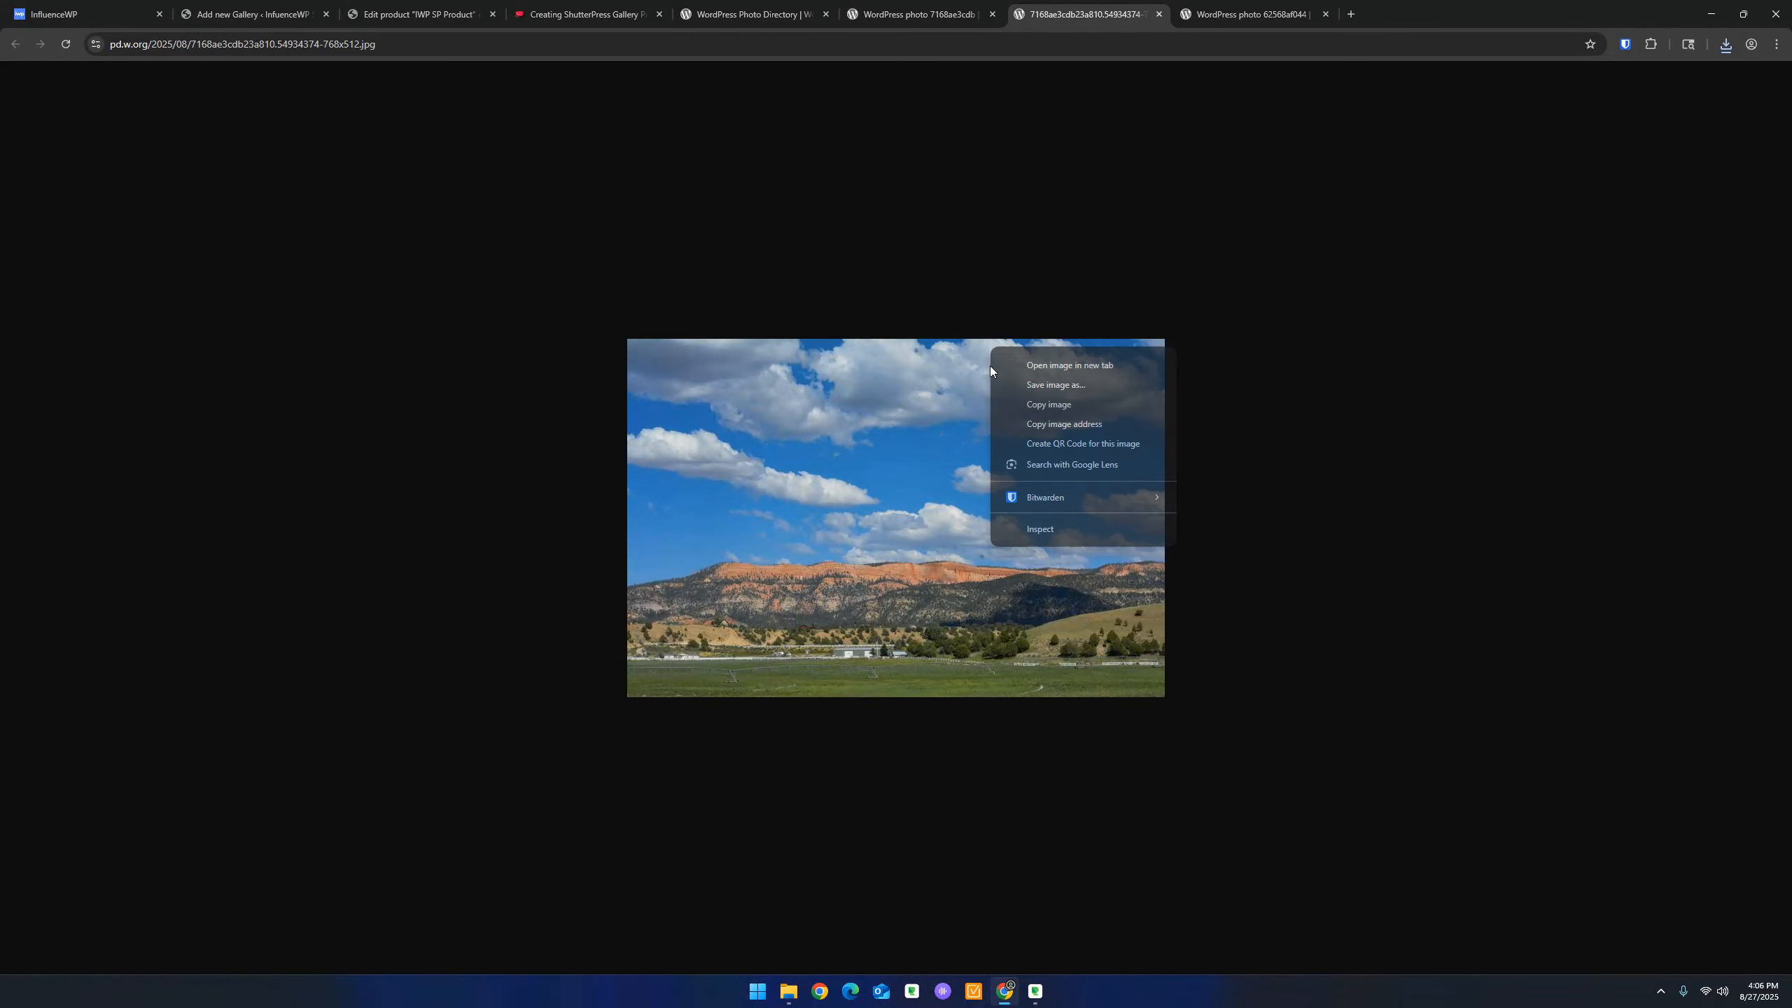
click(1030, 387)
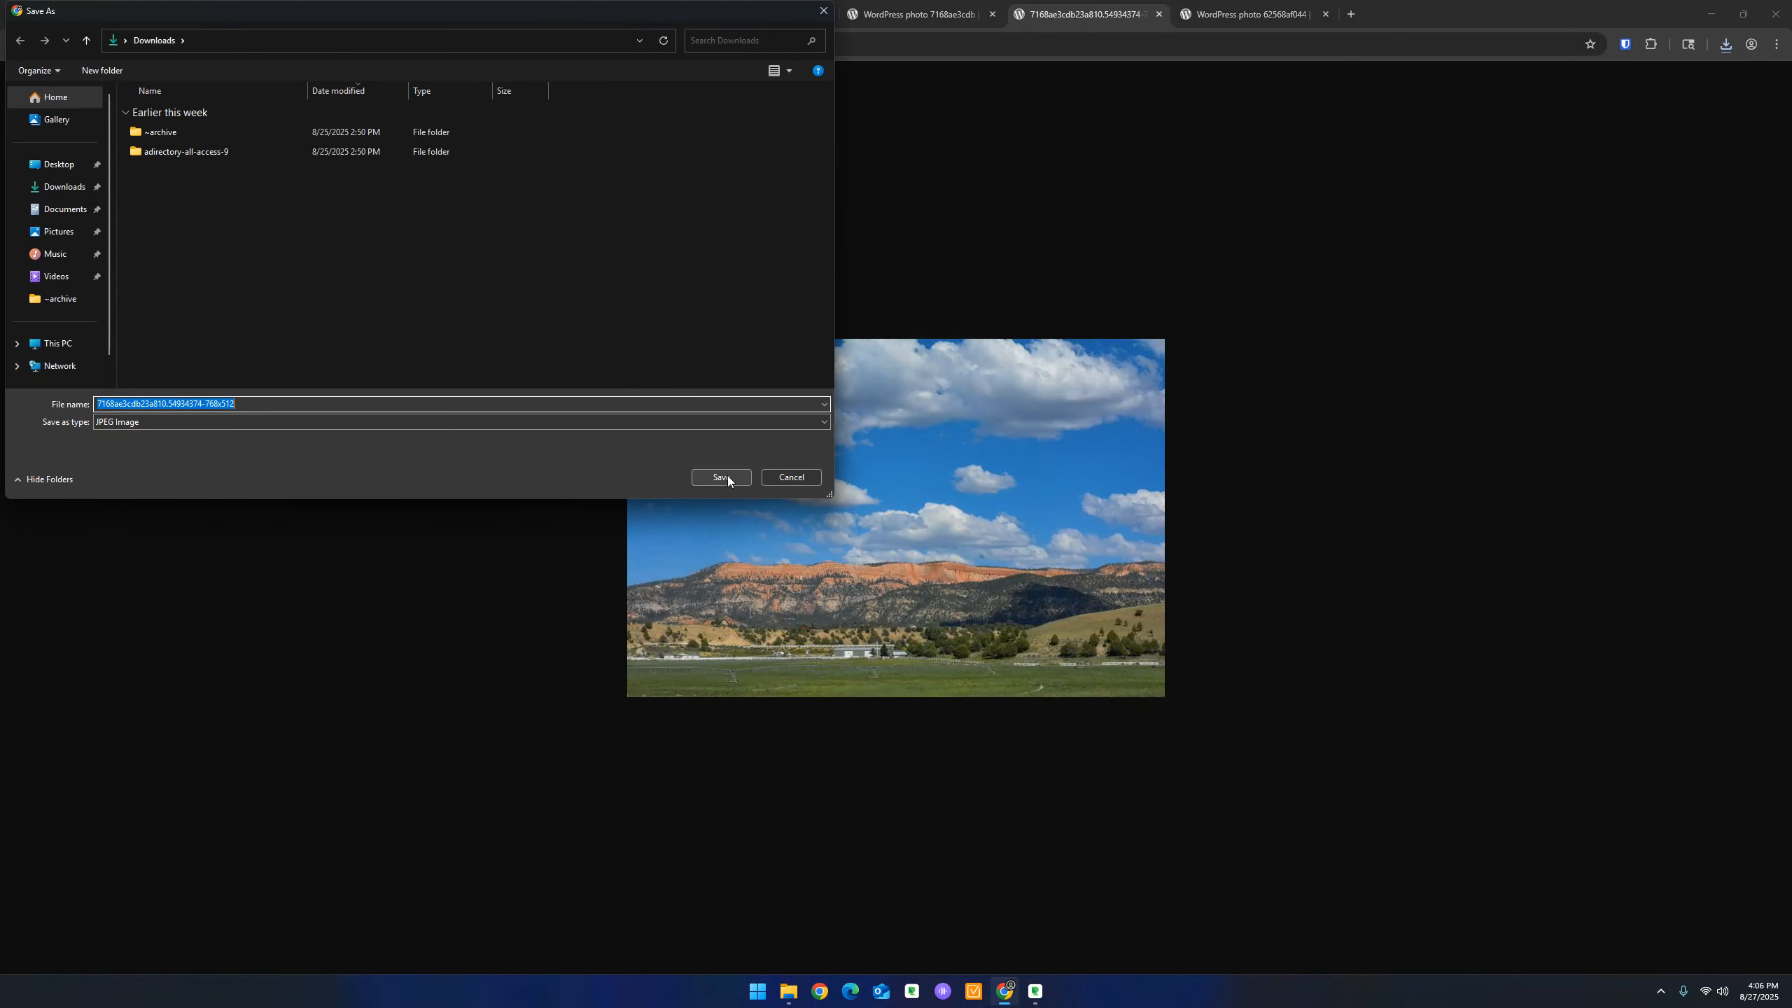
click(726, 478)
Save the smallest purple-flower image to Downloads under a unique name ending in '22'
click(1267, 15)
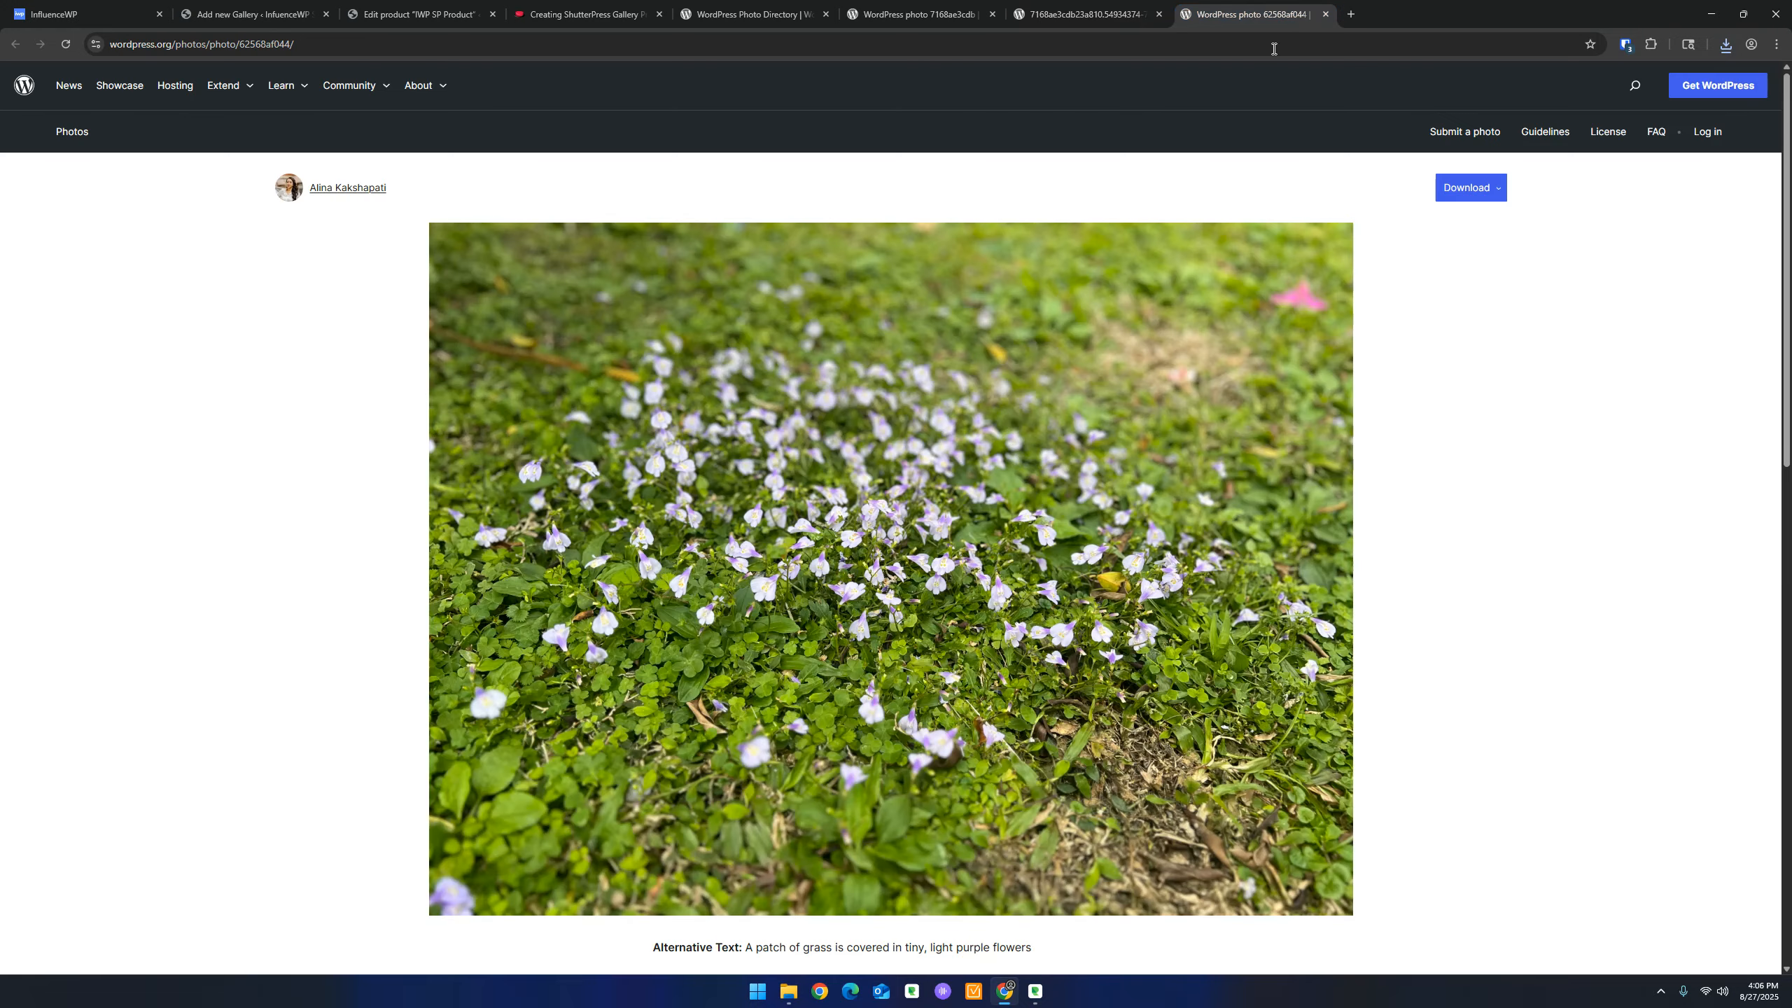
click(1473, 194)
click(1489, 244)
right_click(950, 503)
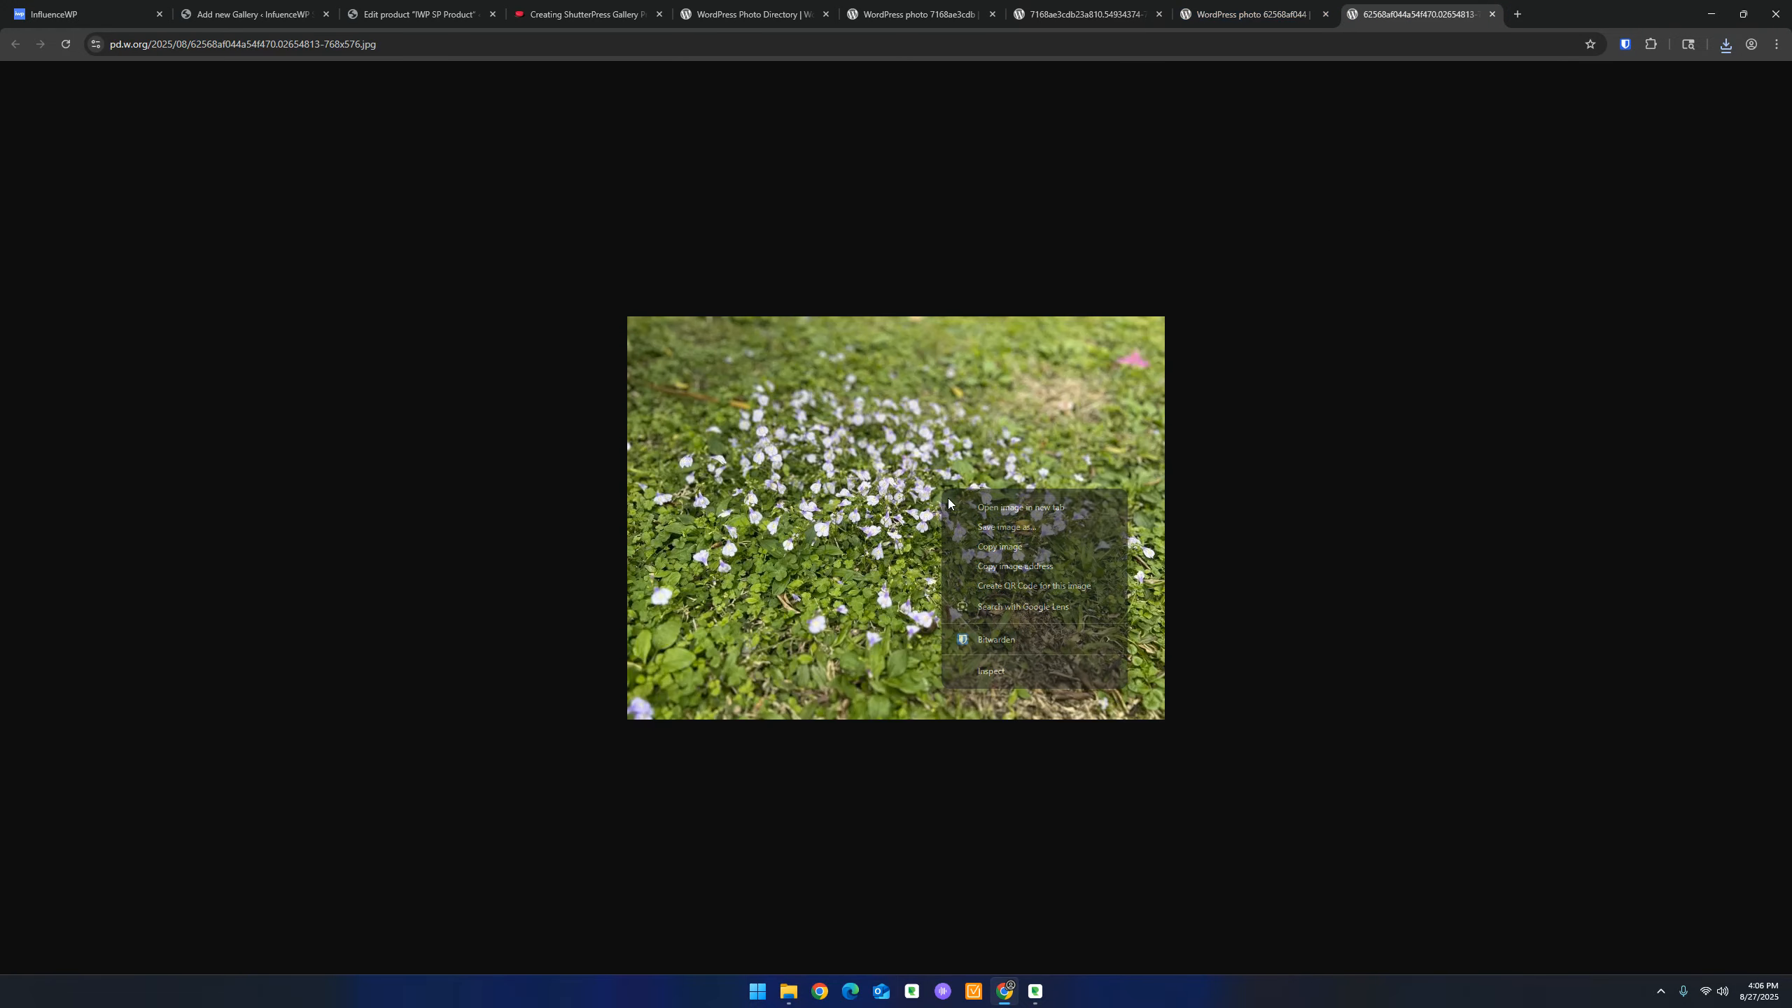
click(1005, 526)
double_click(233, 134)
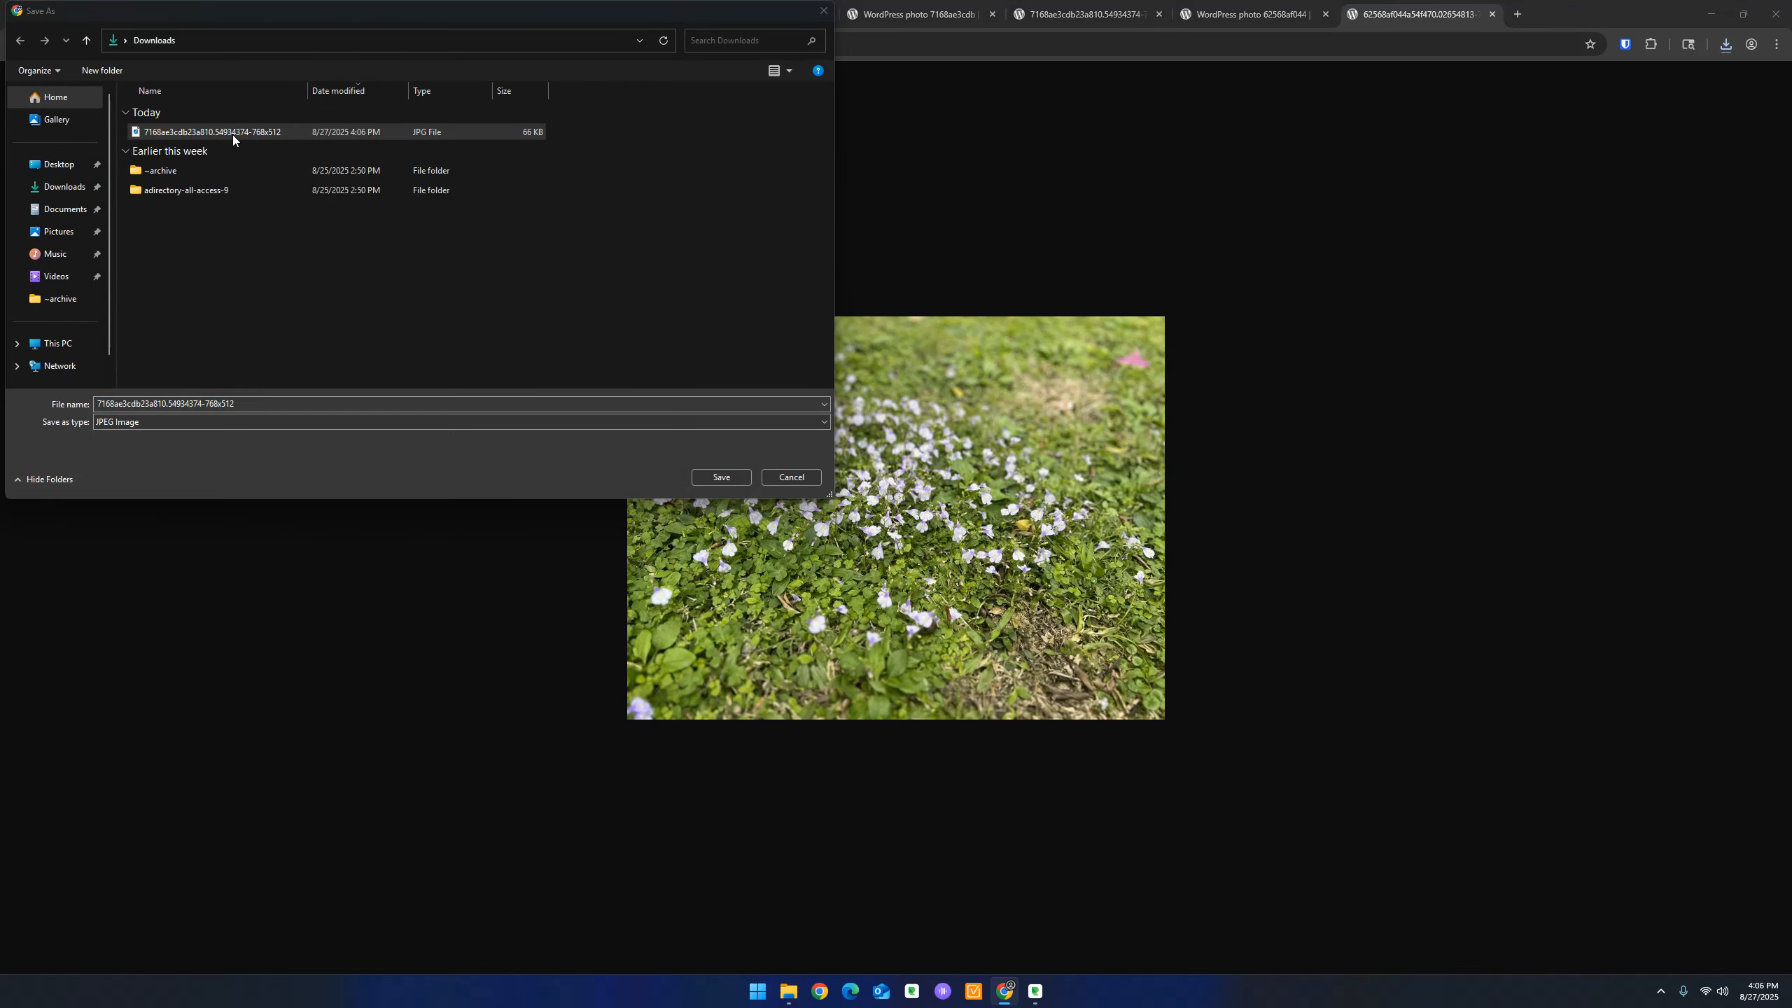
click(986, 495)
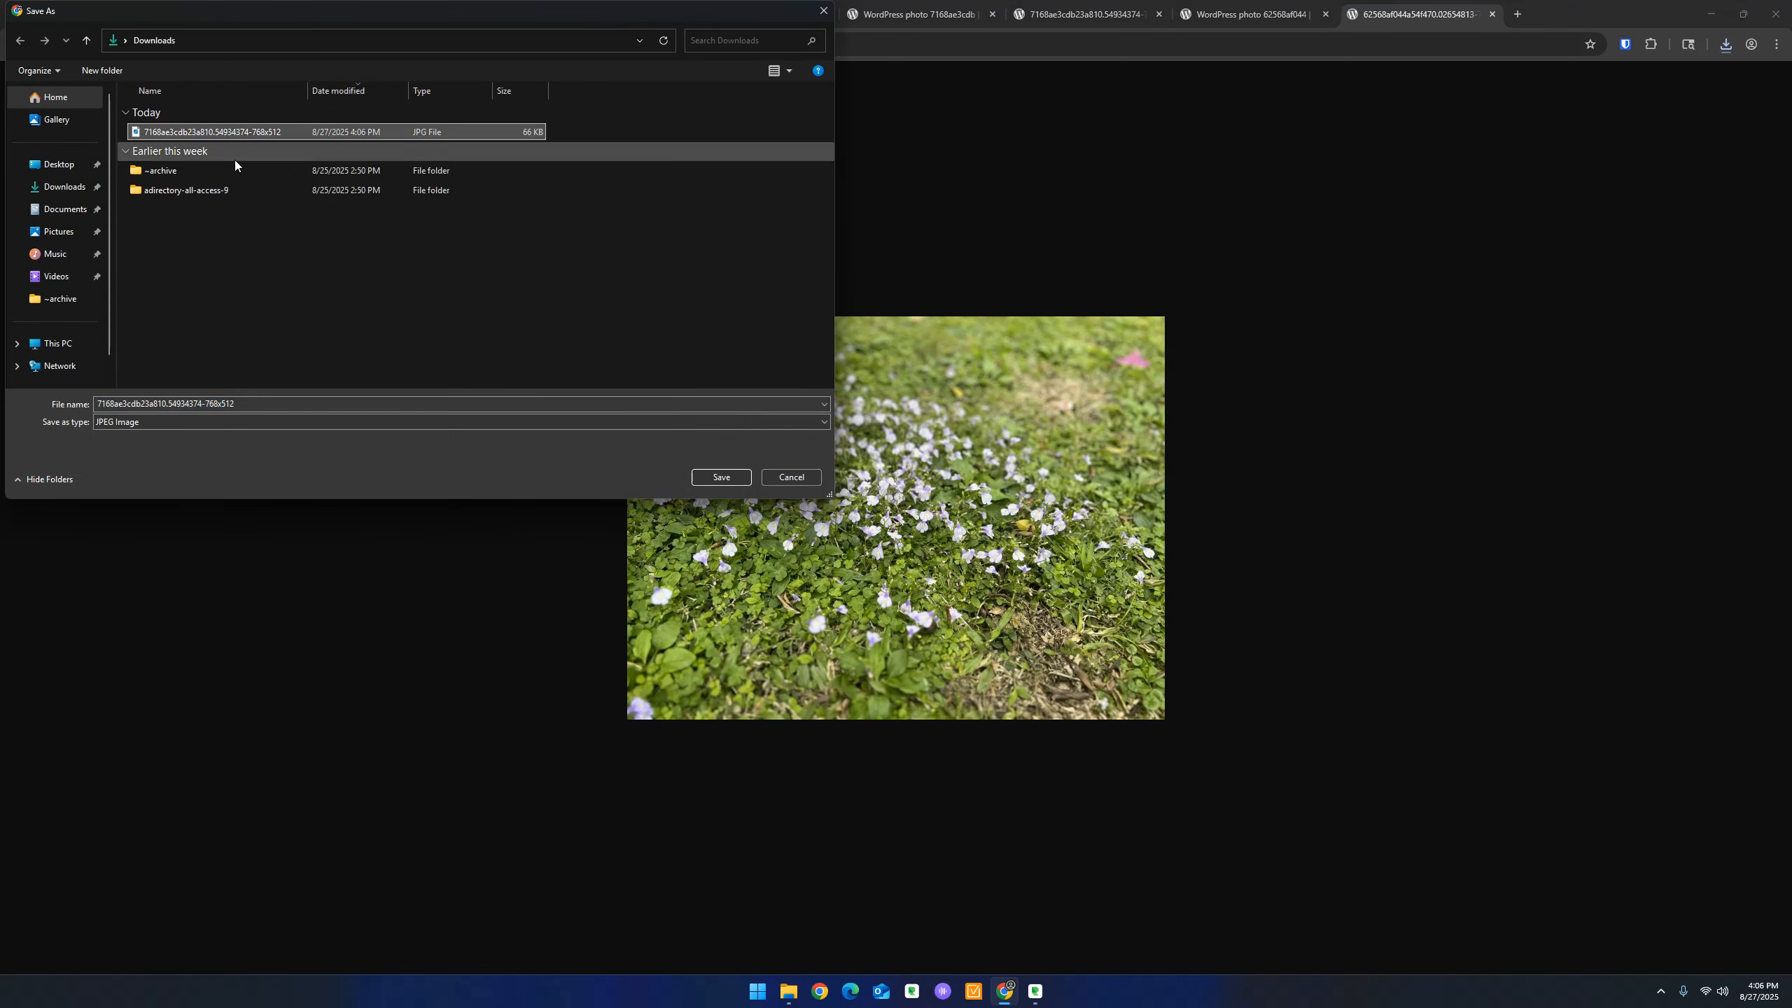
click(268, 406)
click(270, 409)
text(22)
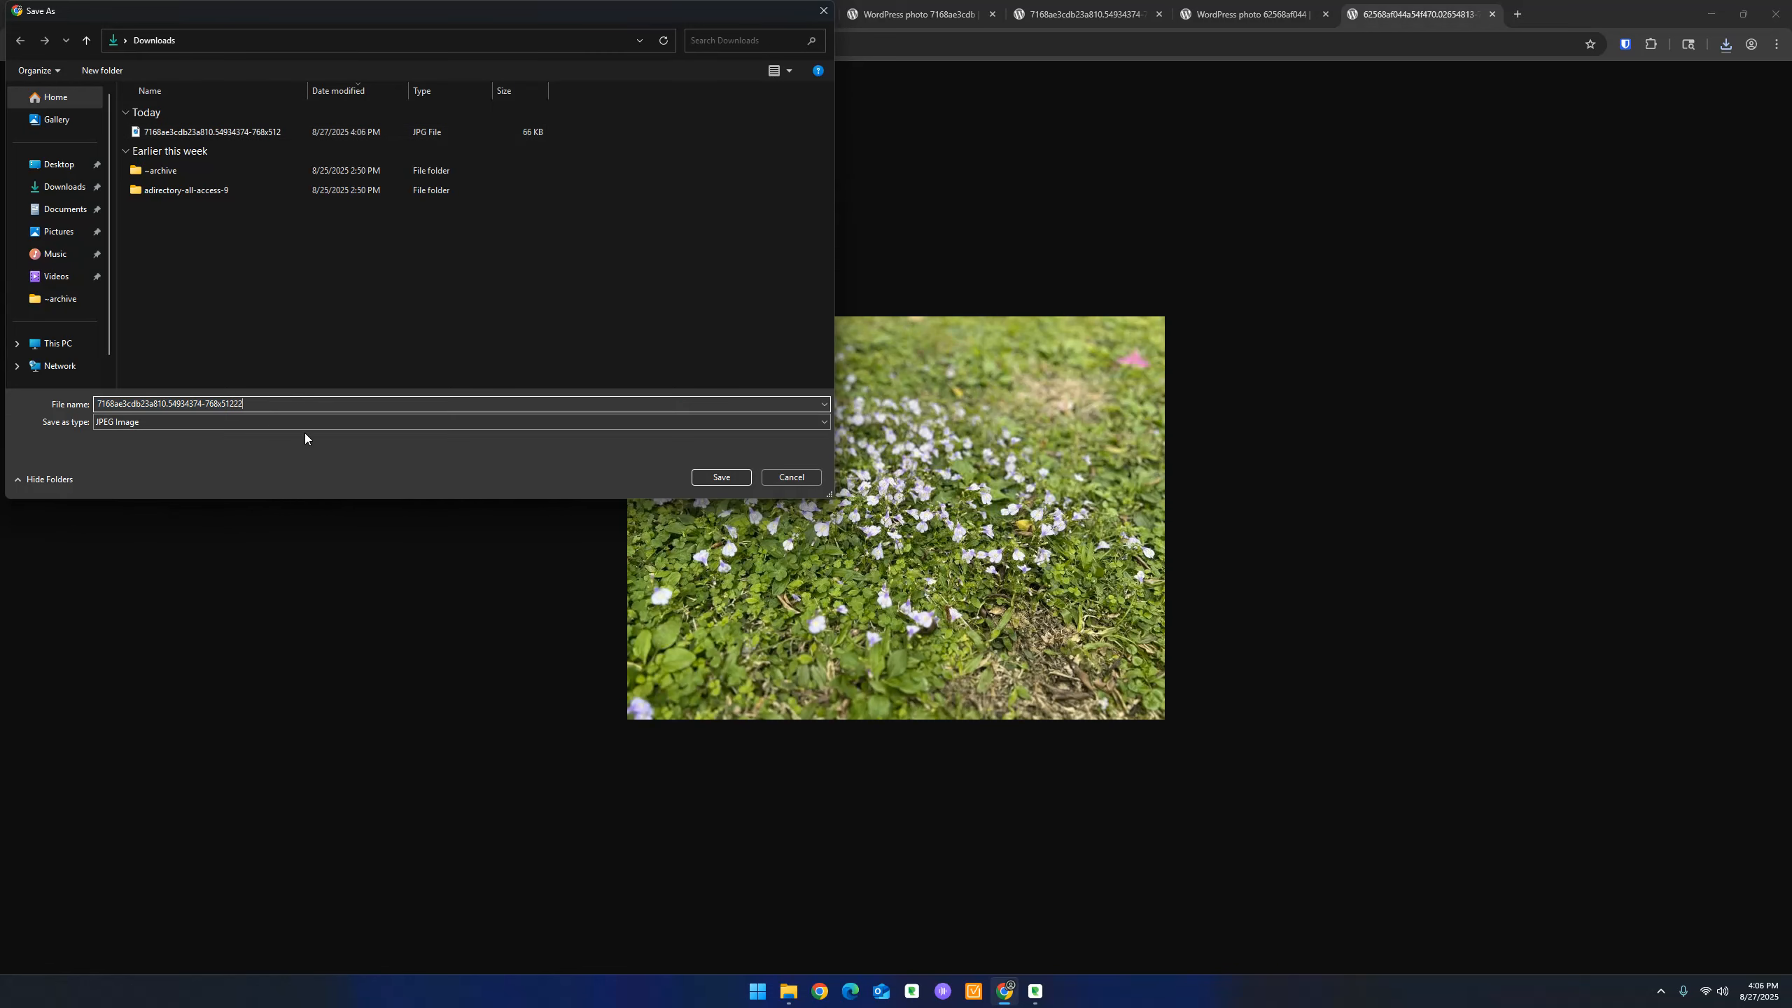
click(721, 477)
Close the leftover photo and download tabs
click(1055, 14)
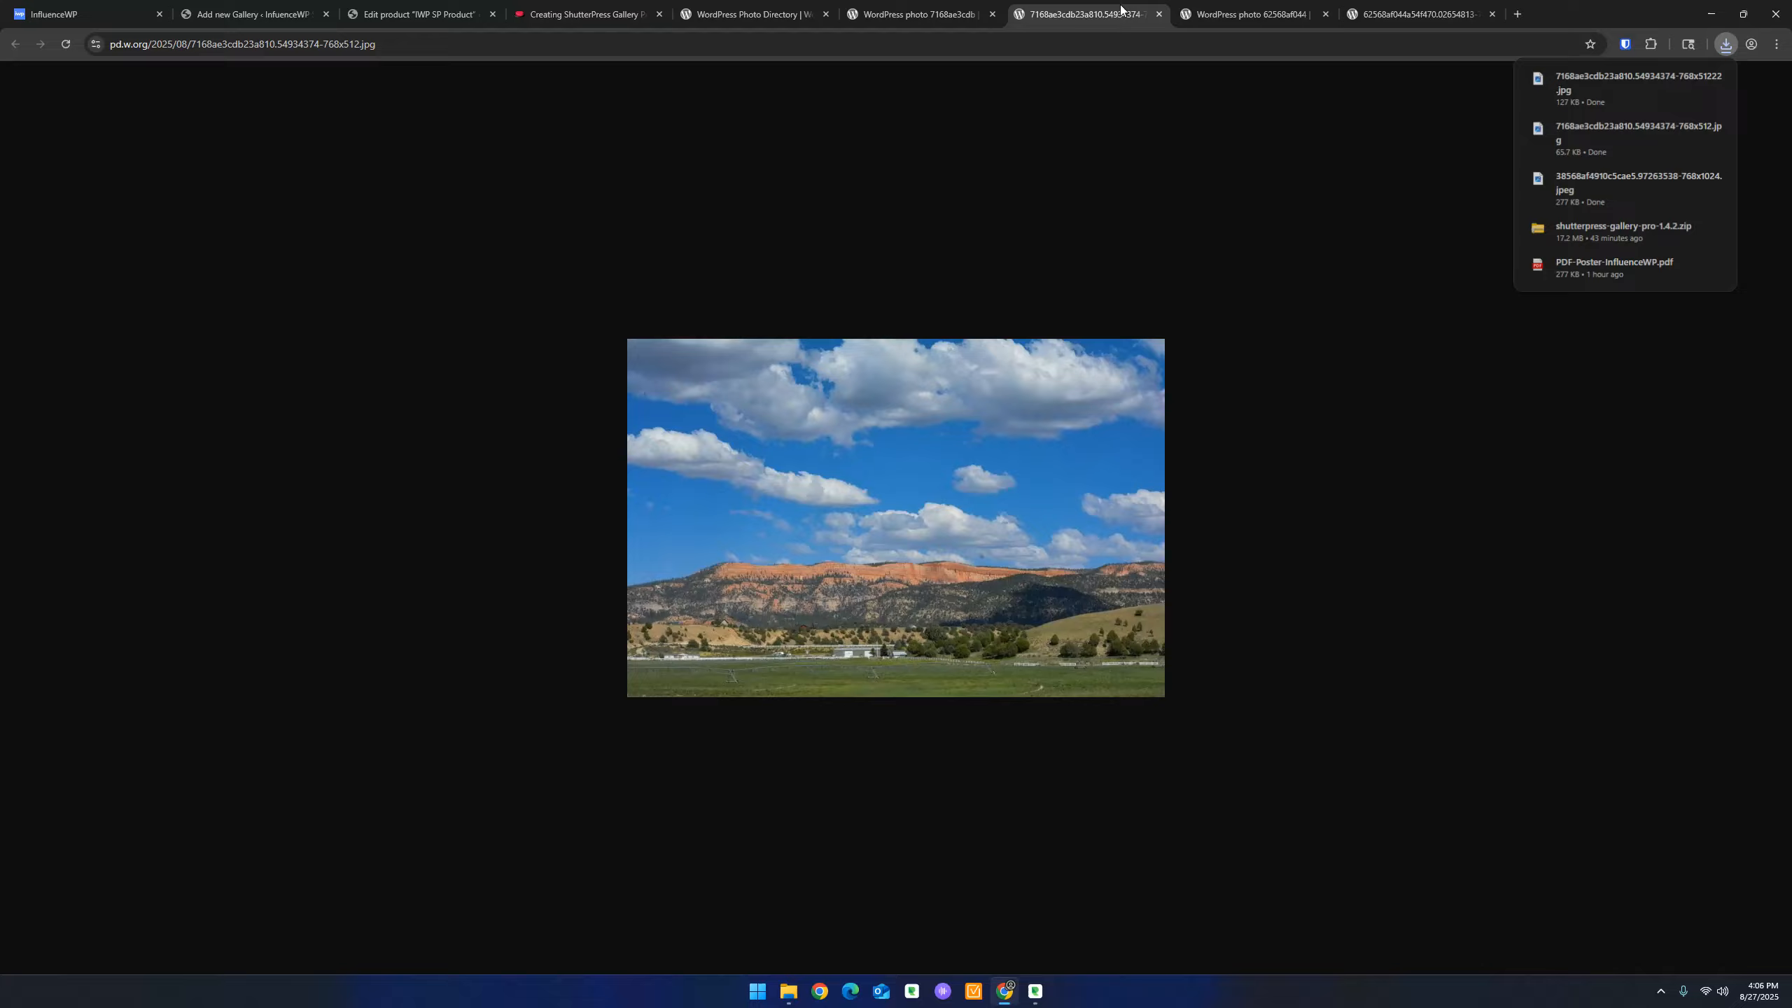
click(1162, 19)
click(1162, 17)
click(1160, 16)
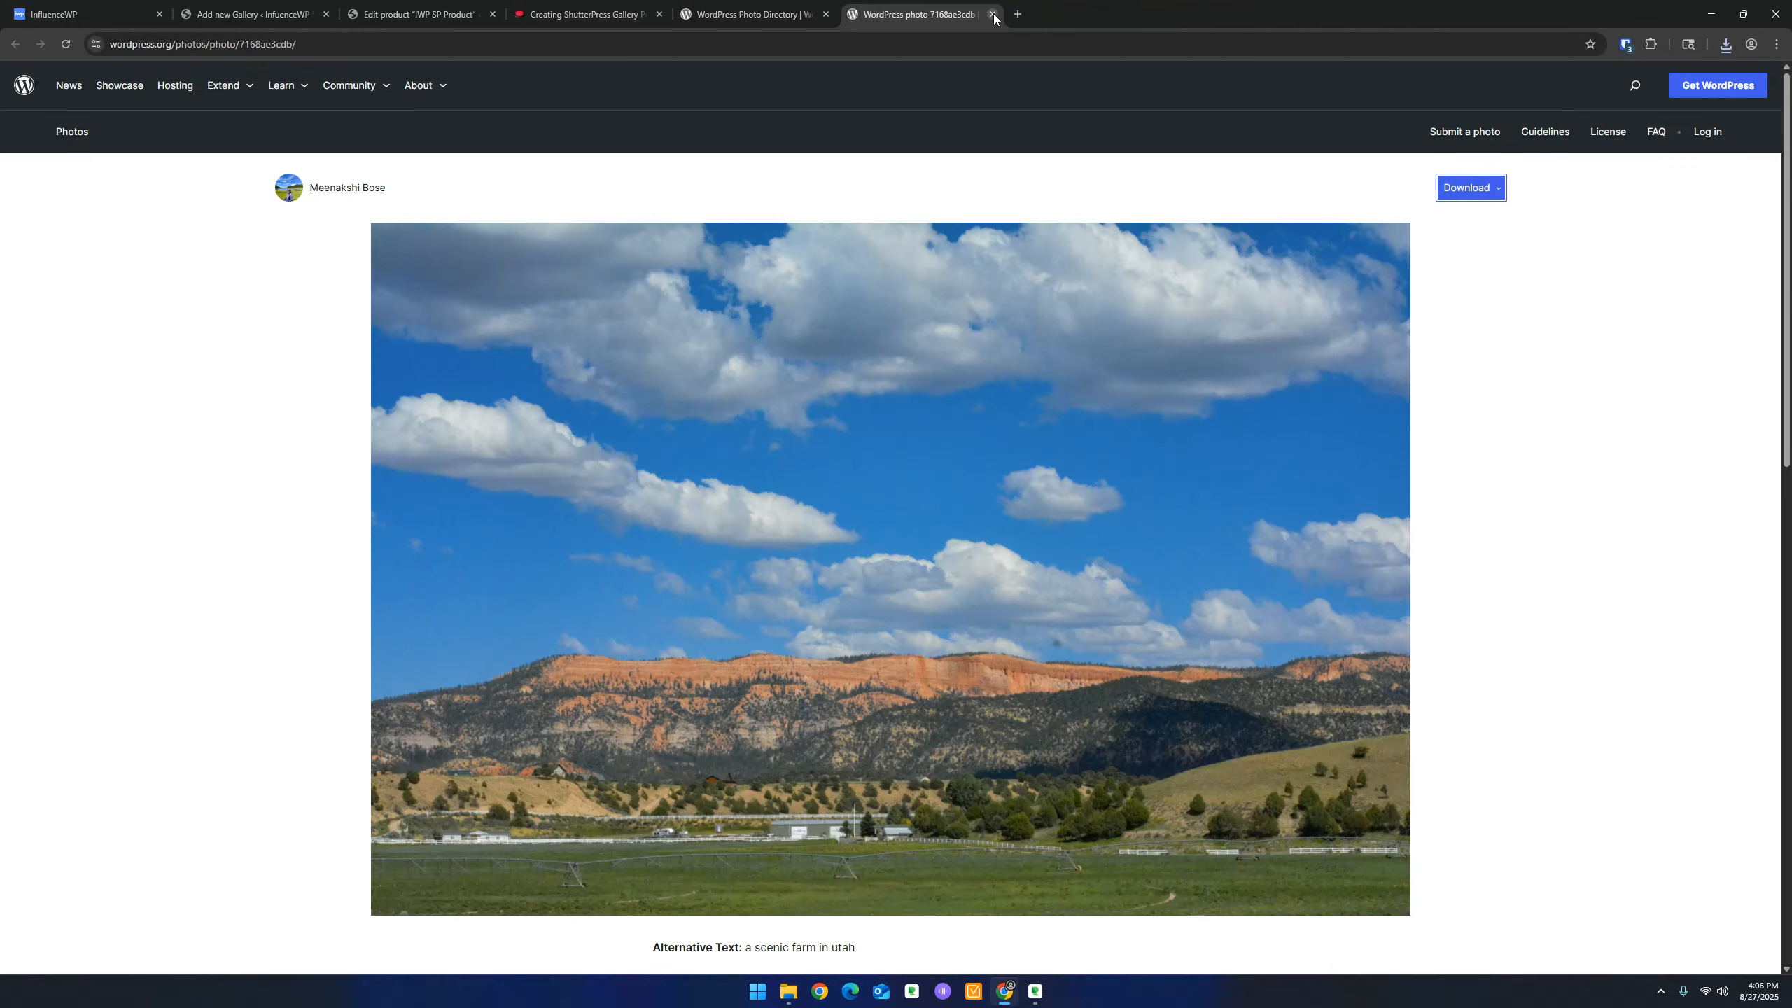
click(993, 14)
drag(751, 21, 1791, 22)
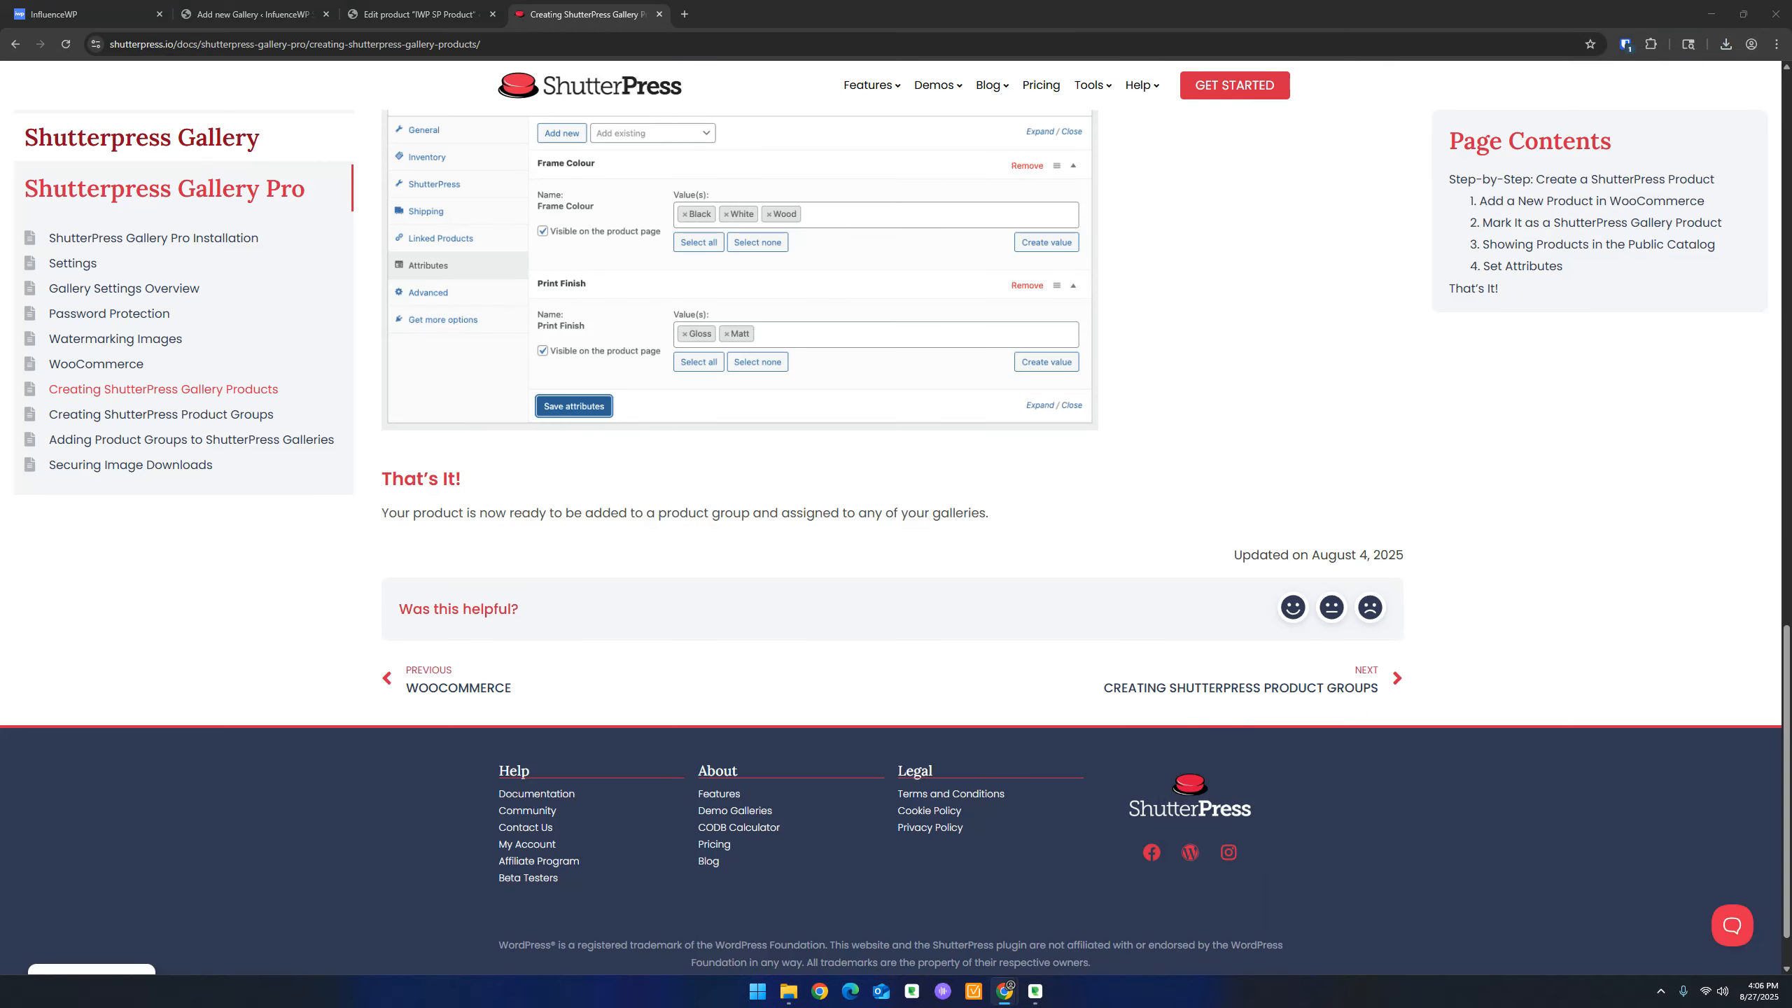
Upload the bench, Utah farm and purple-flower JPGs to the Media Library and select them for IWP Gallery
scroll(892, 423, up, 3)
click(417, 14)
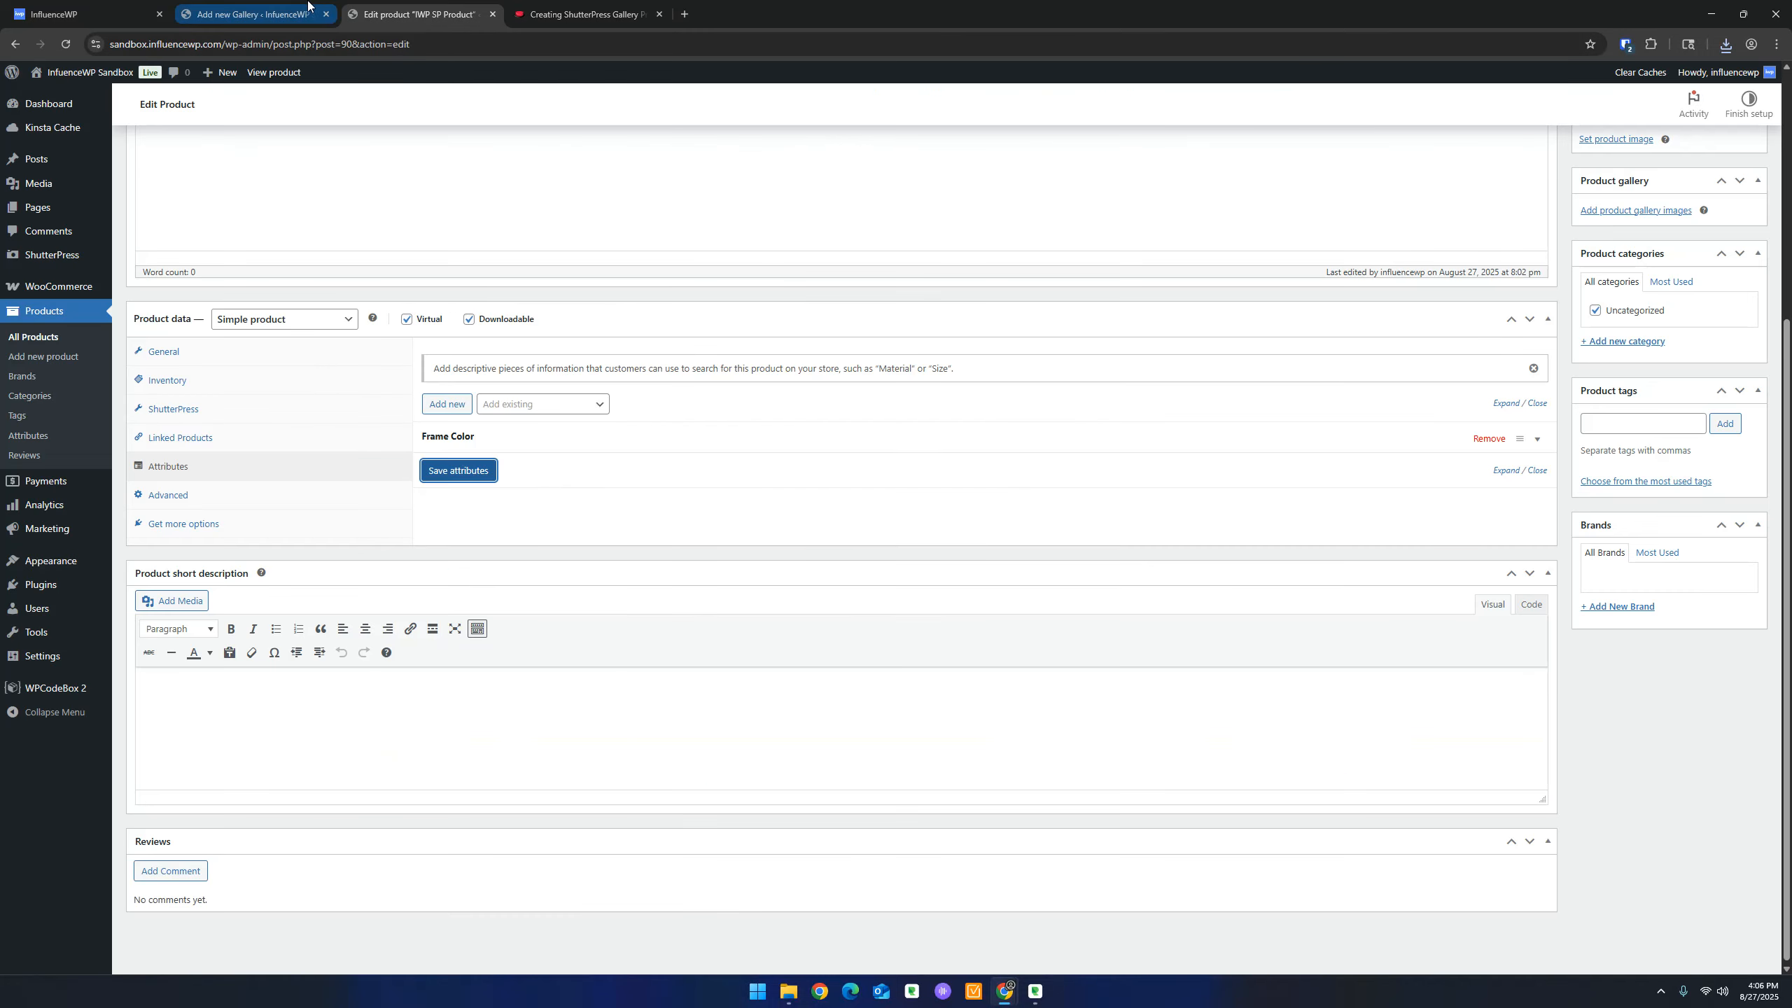
click(308, 7)
click(77, 128)
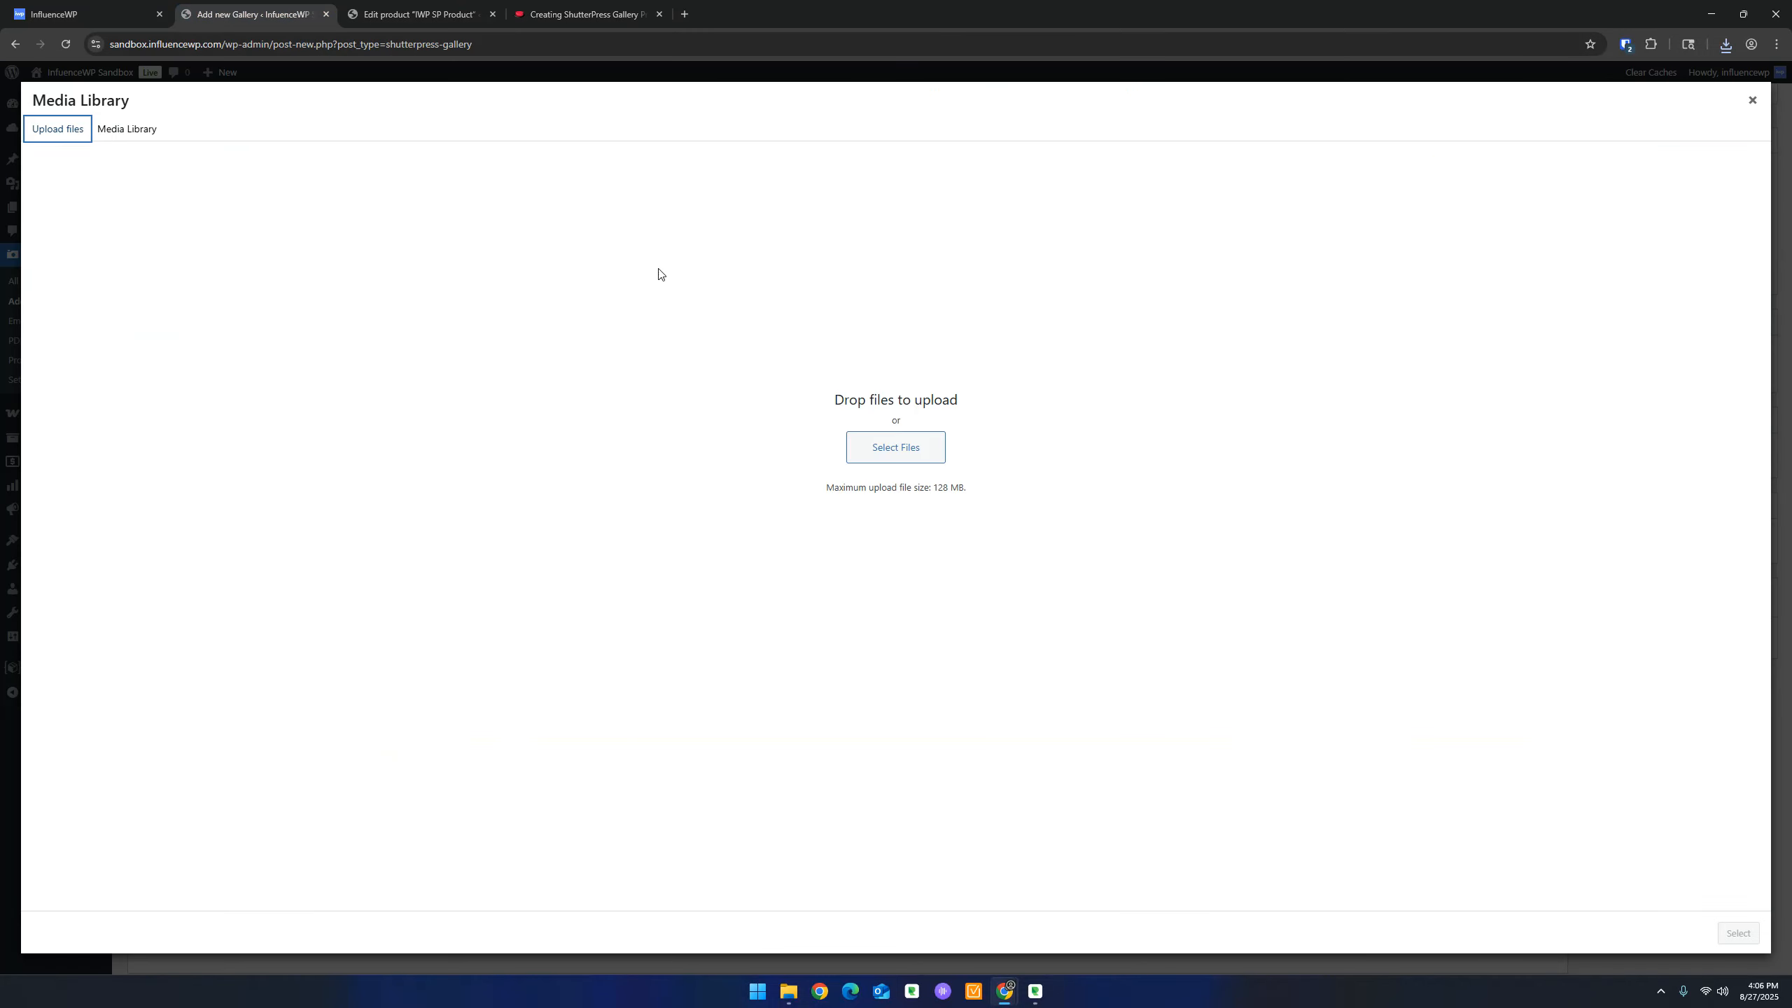
click(895, 445)
click(176, 133)
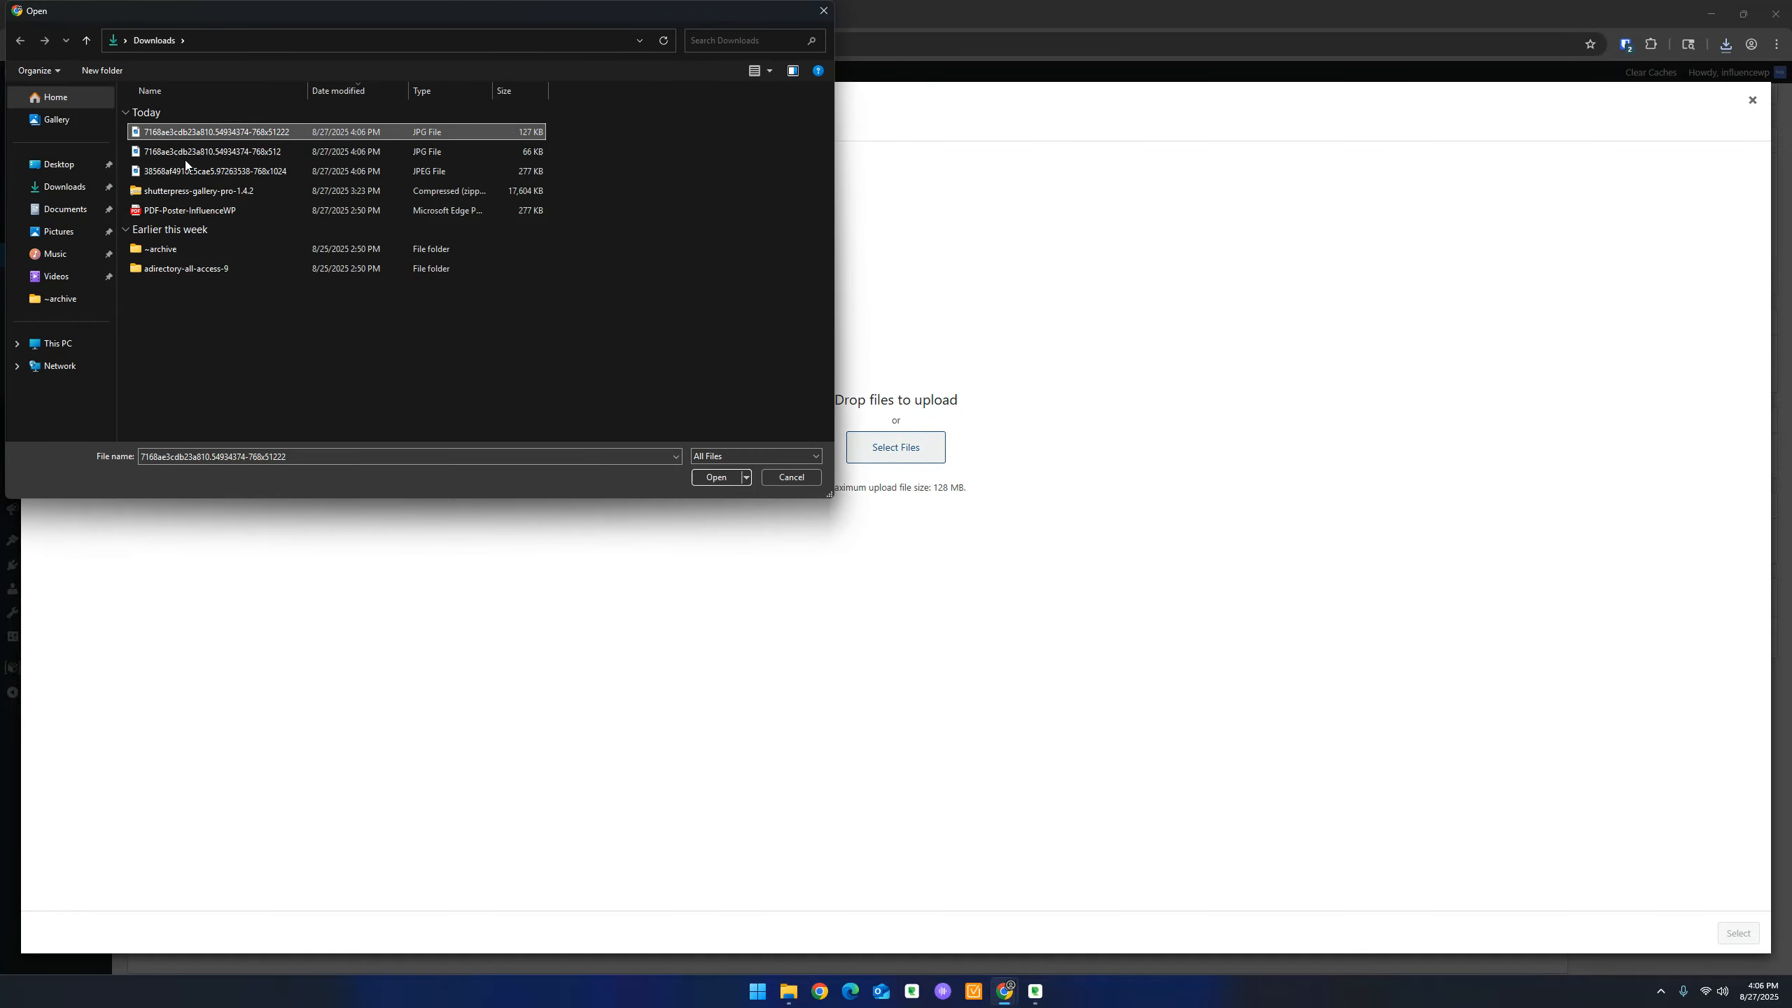
shift+click(196, 171)
click(728, 481)
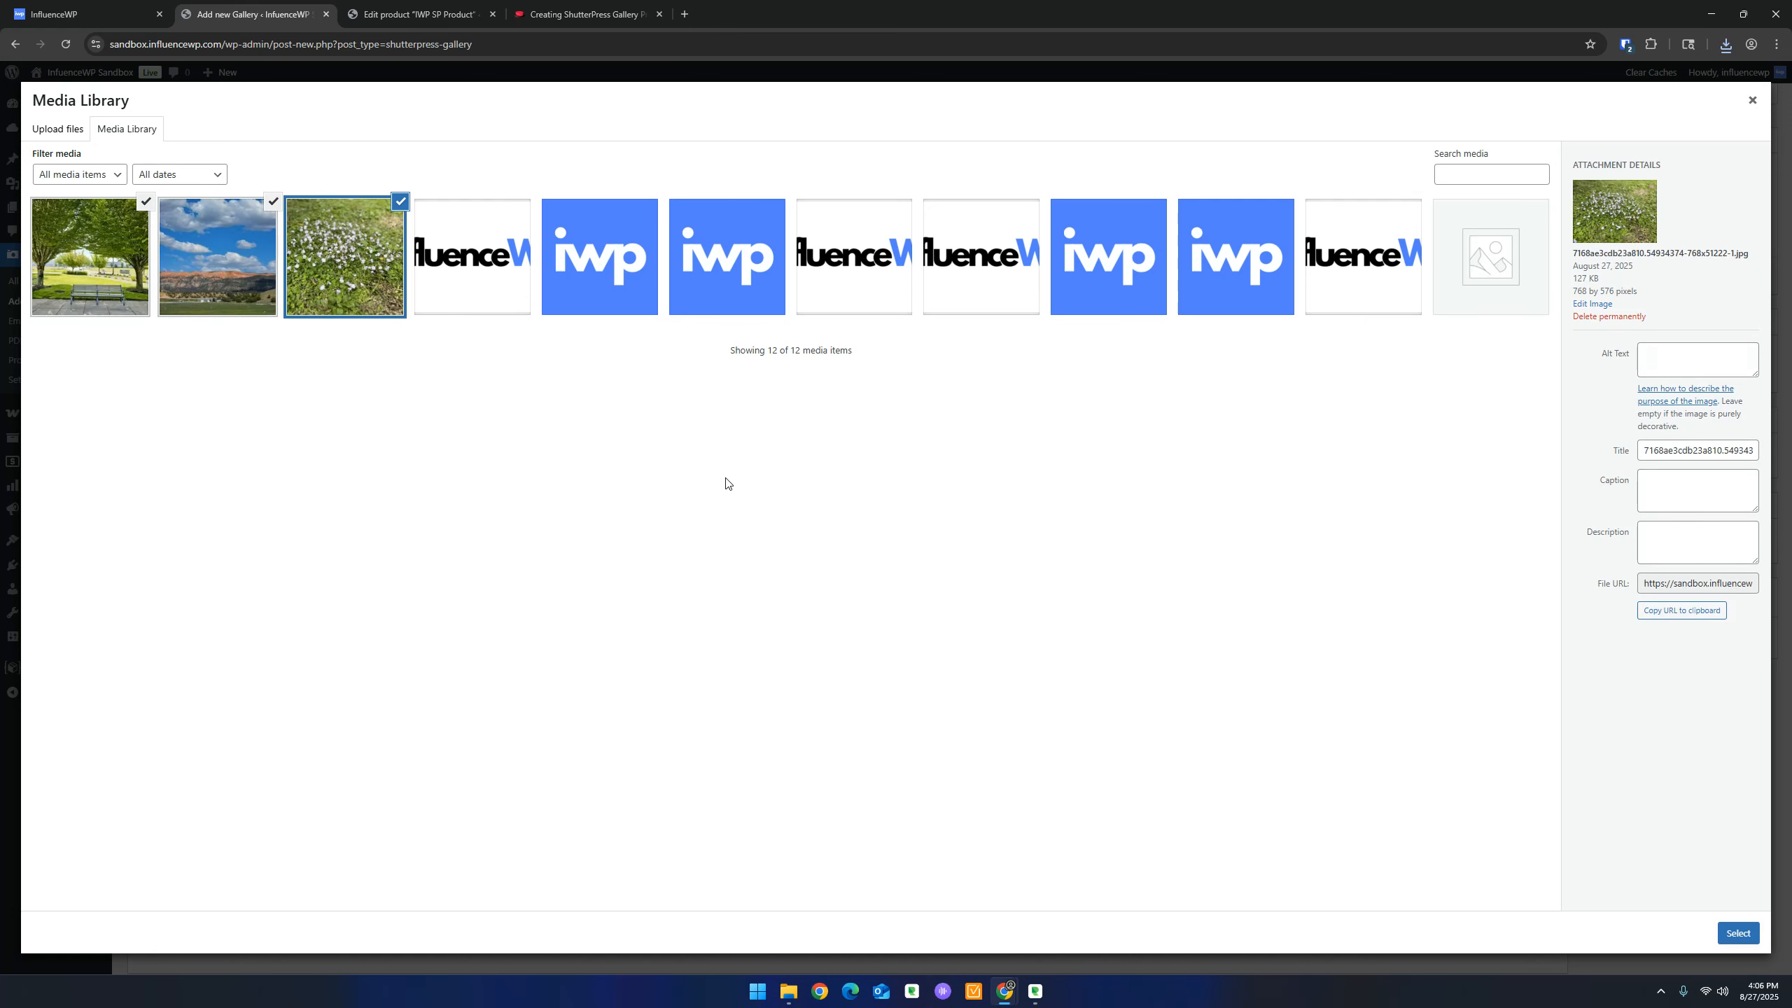
click(1736, 933)
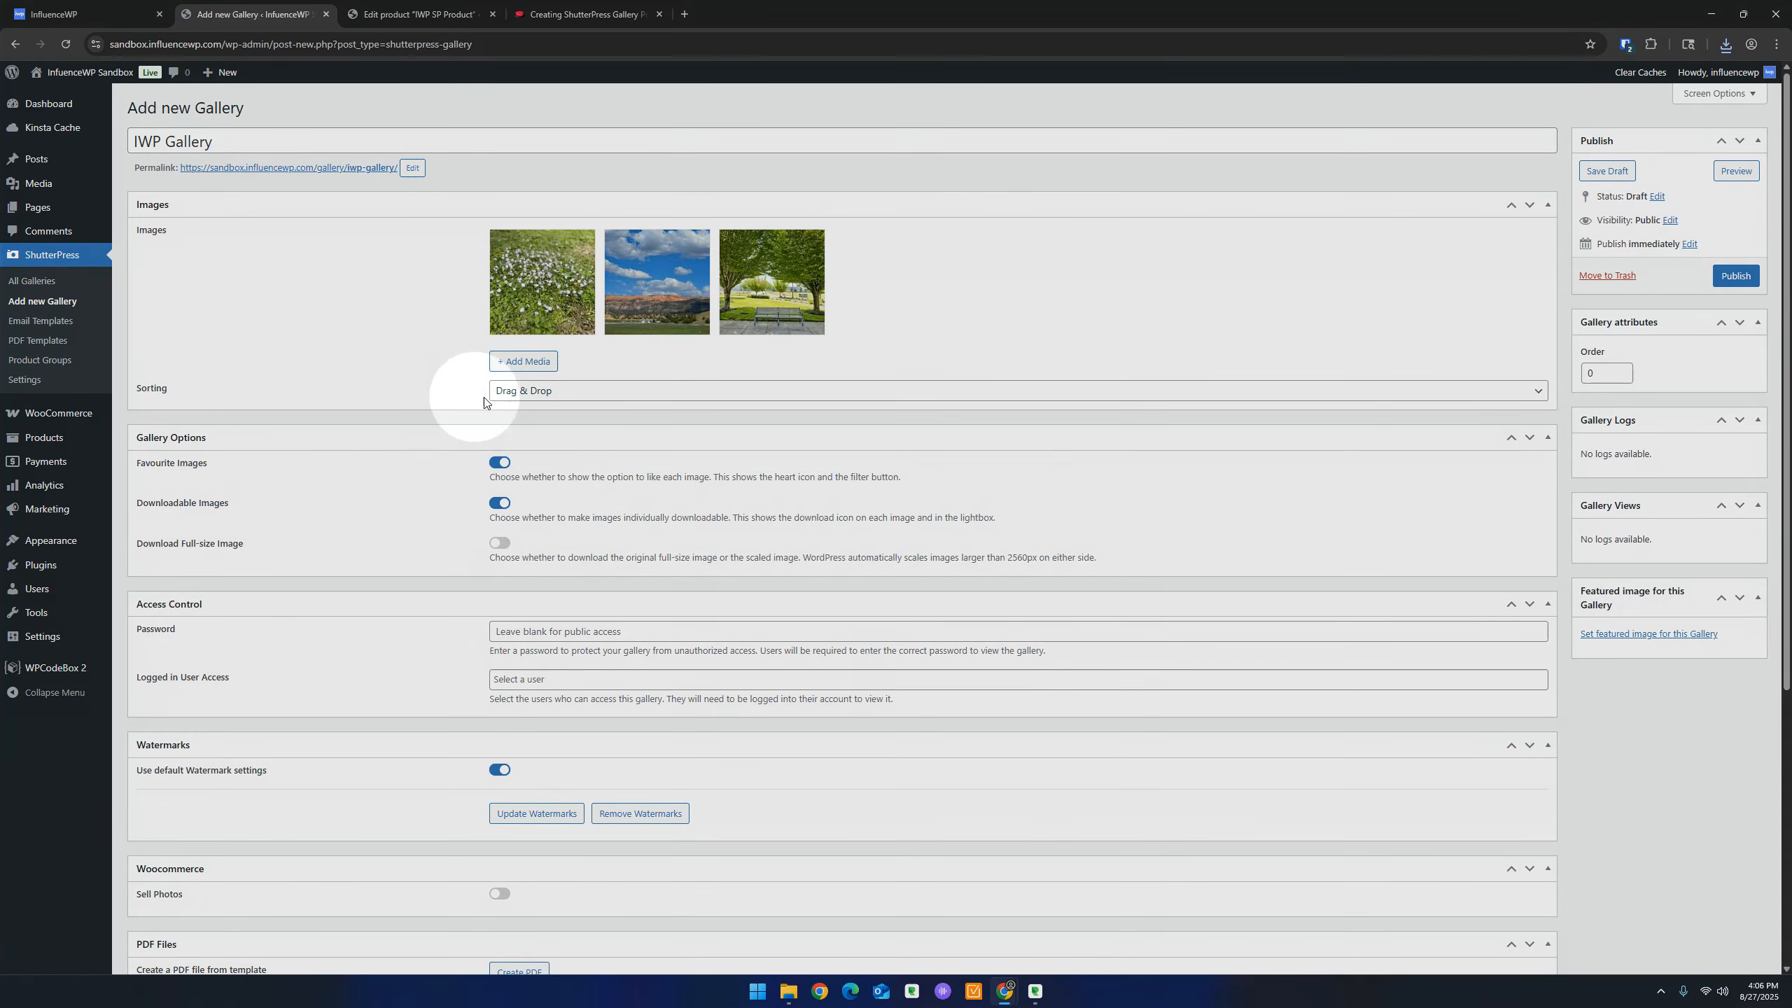
click(523, 392)
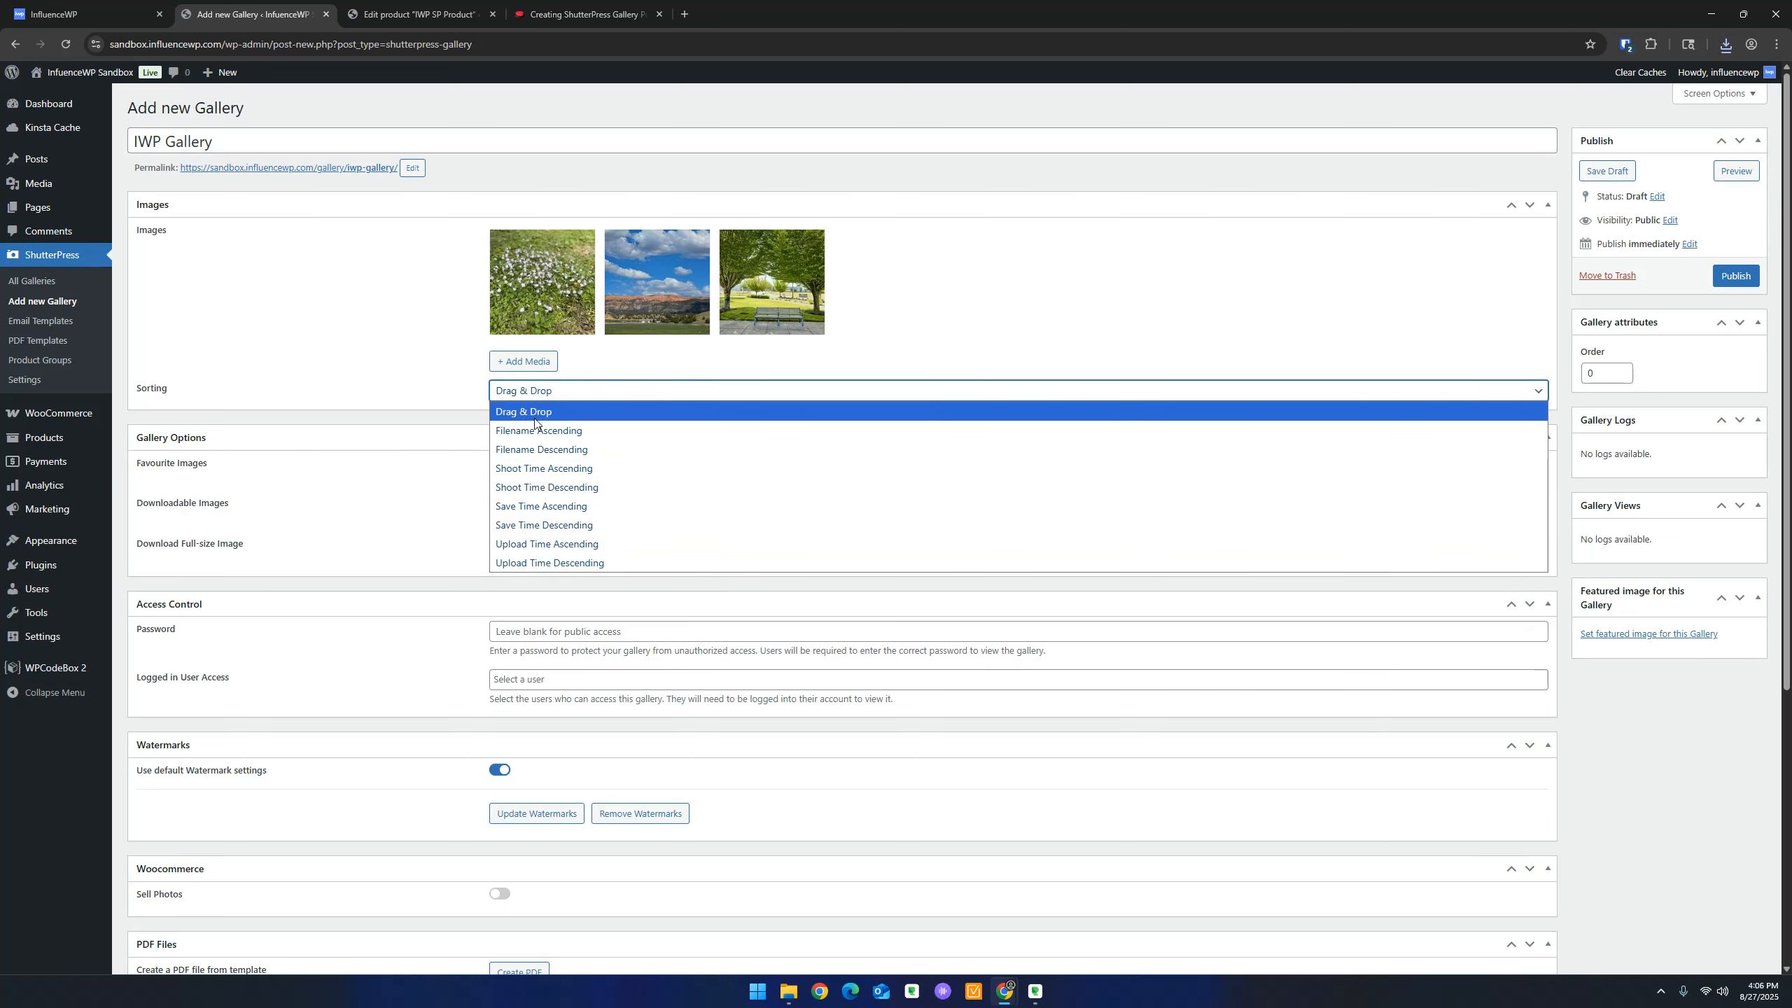
click(539, 412)
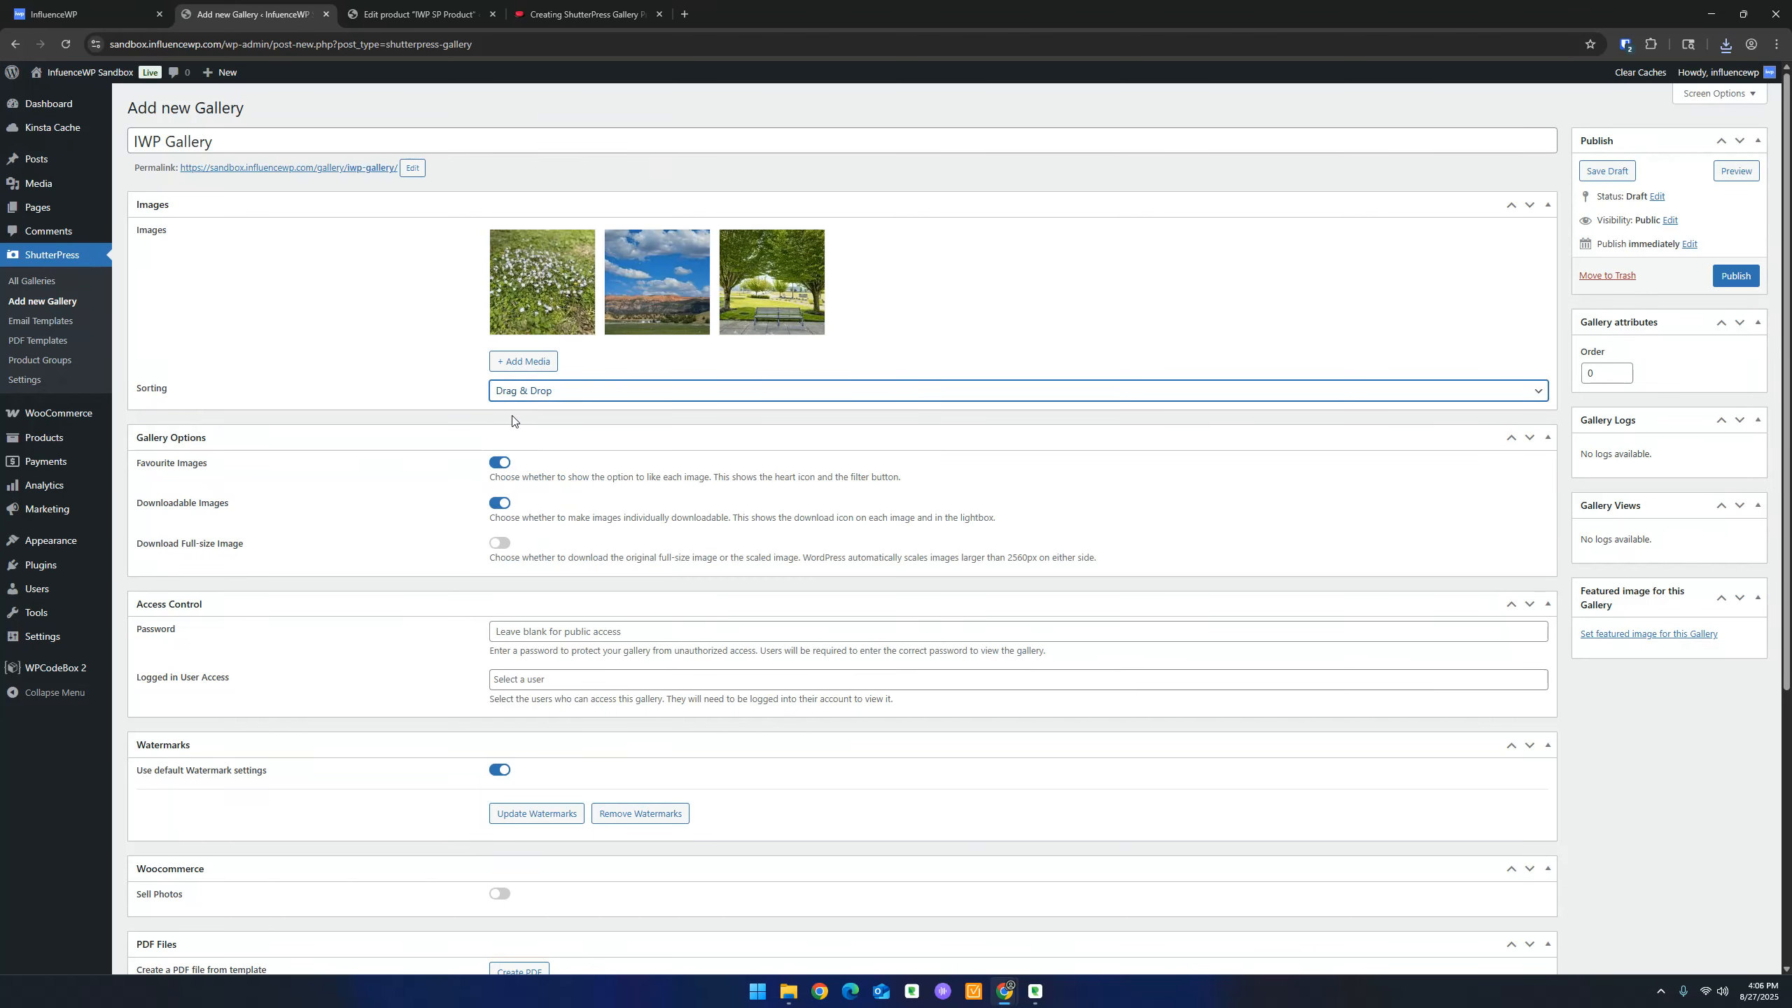
scroll(235, 486, down, 2)
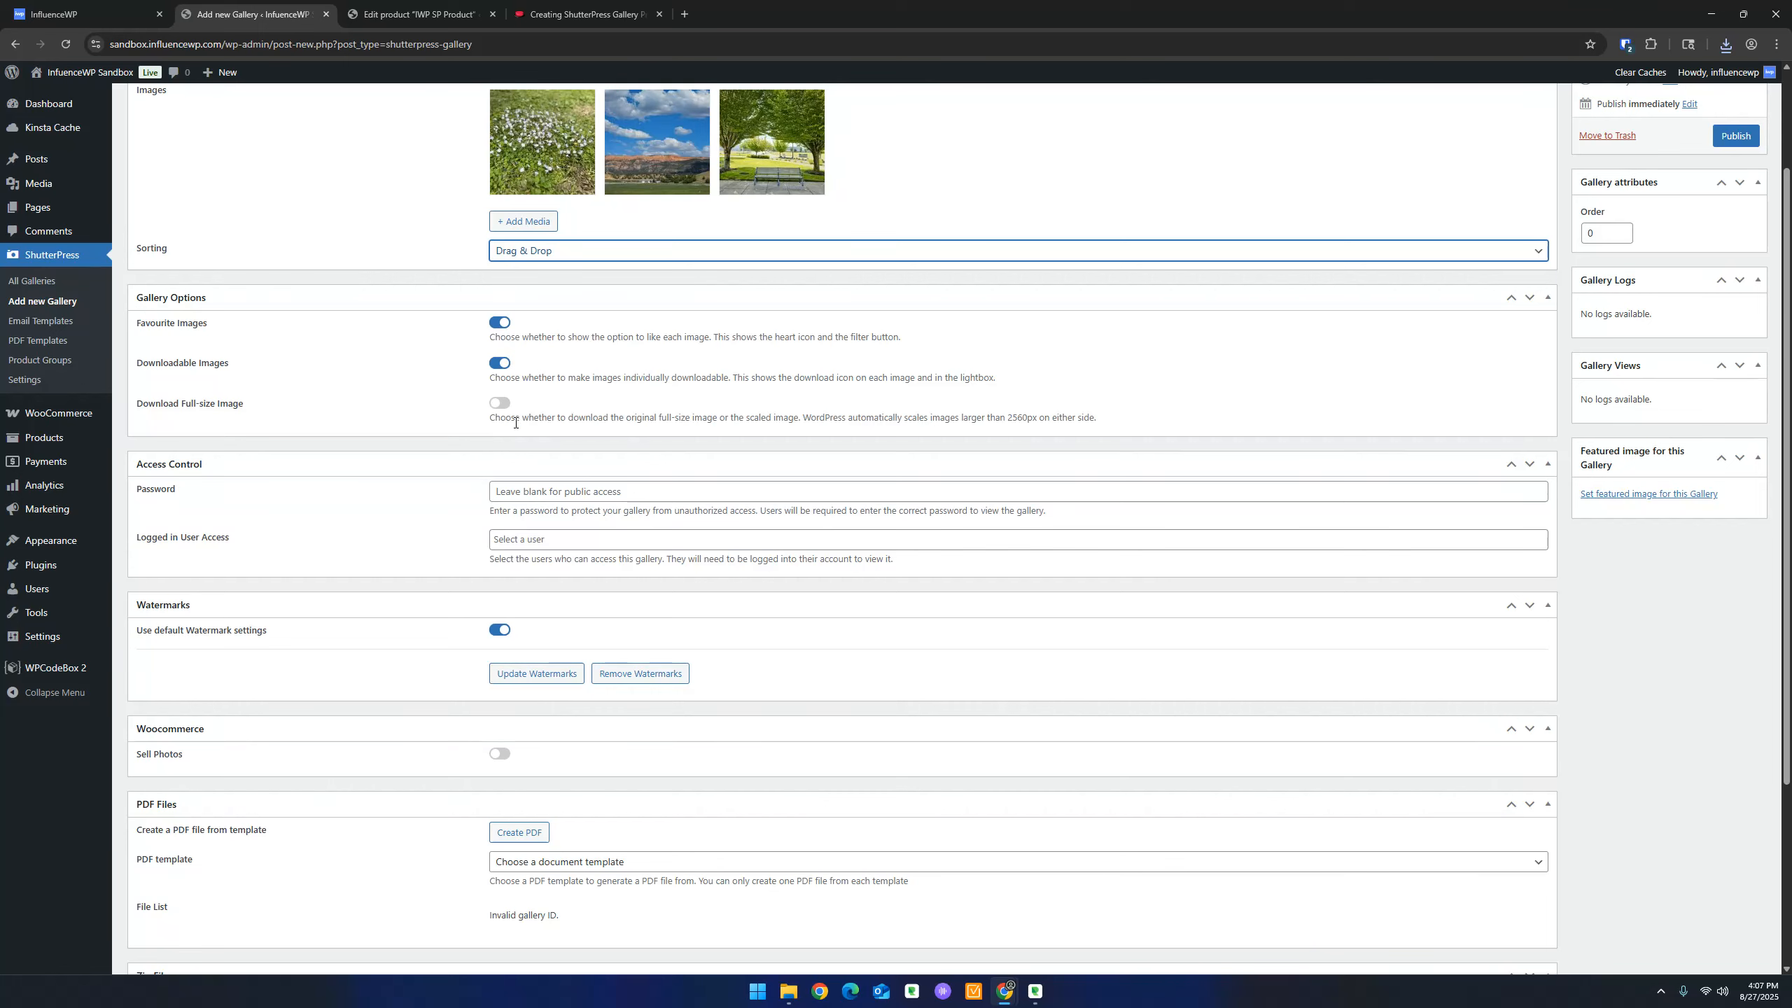
scroll(647, 395, down, 1)
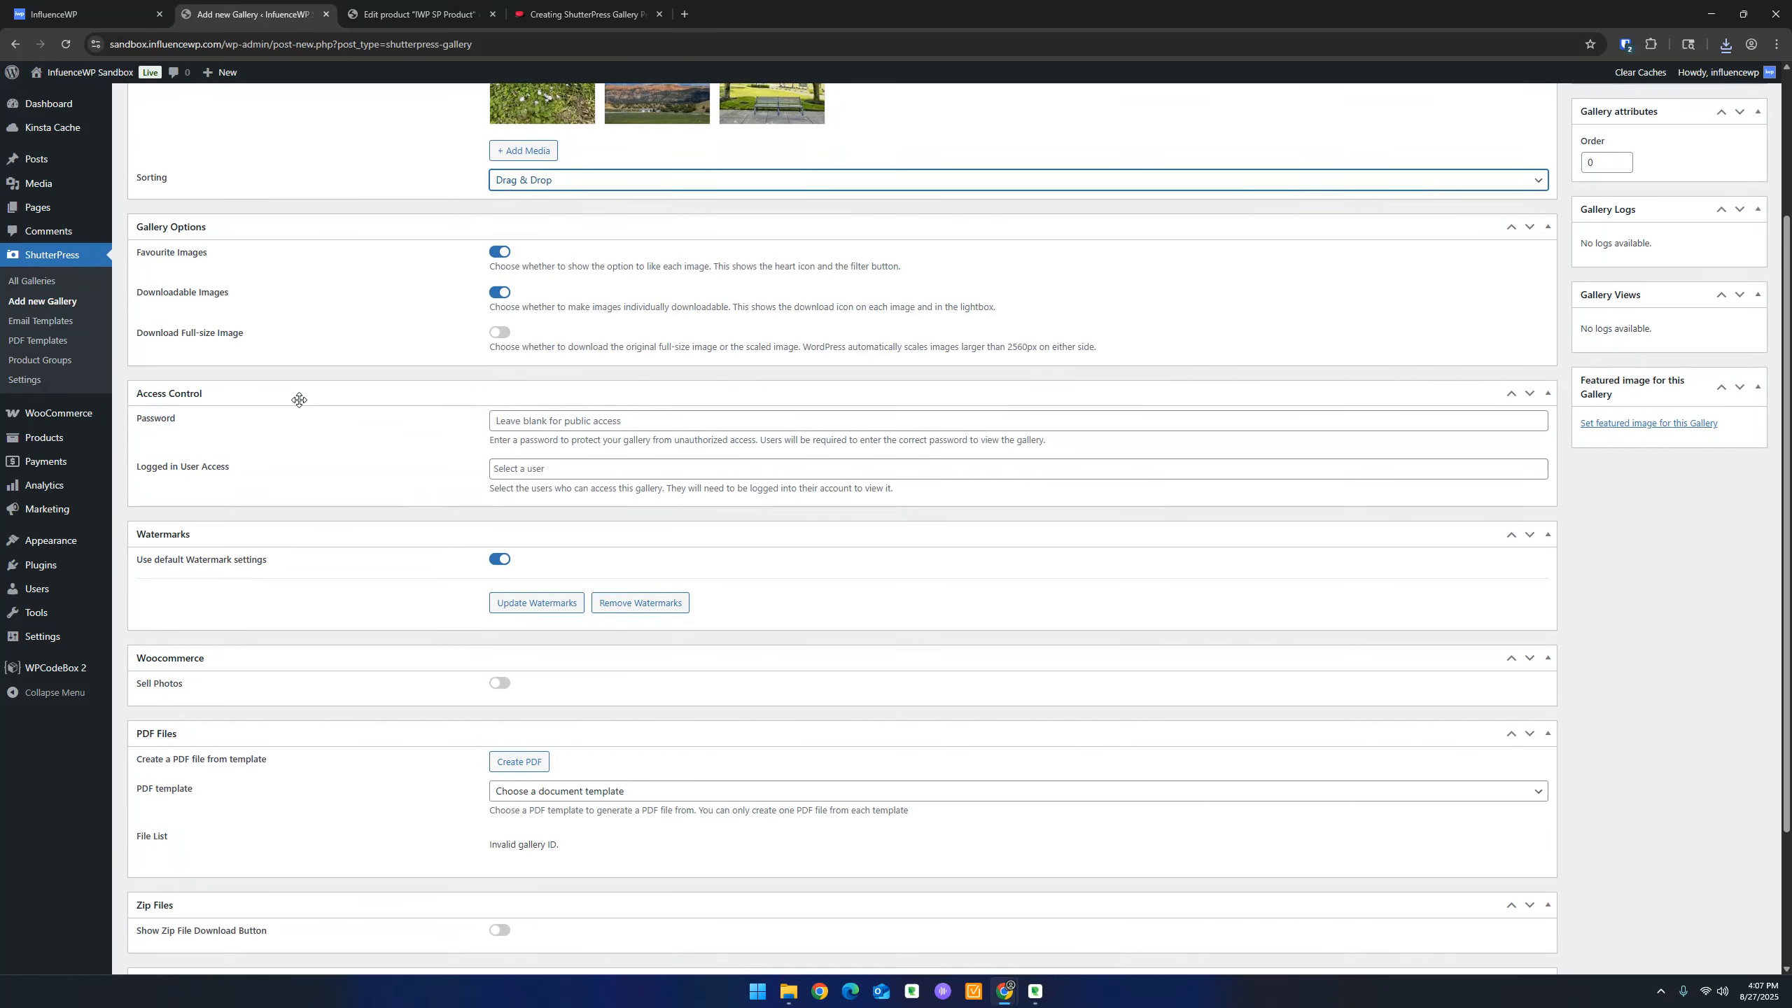
scroll(296, 362, down, 1)
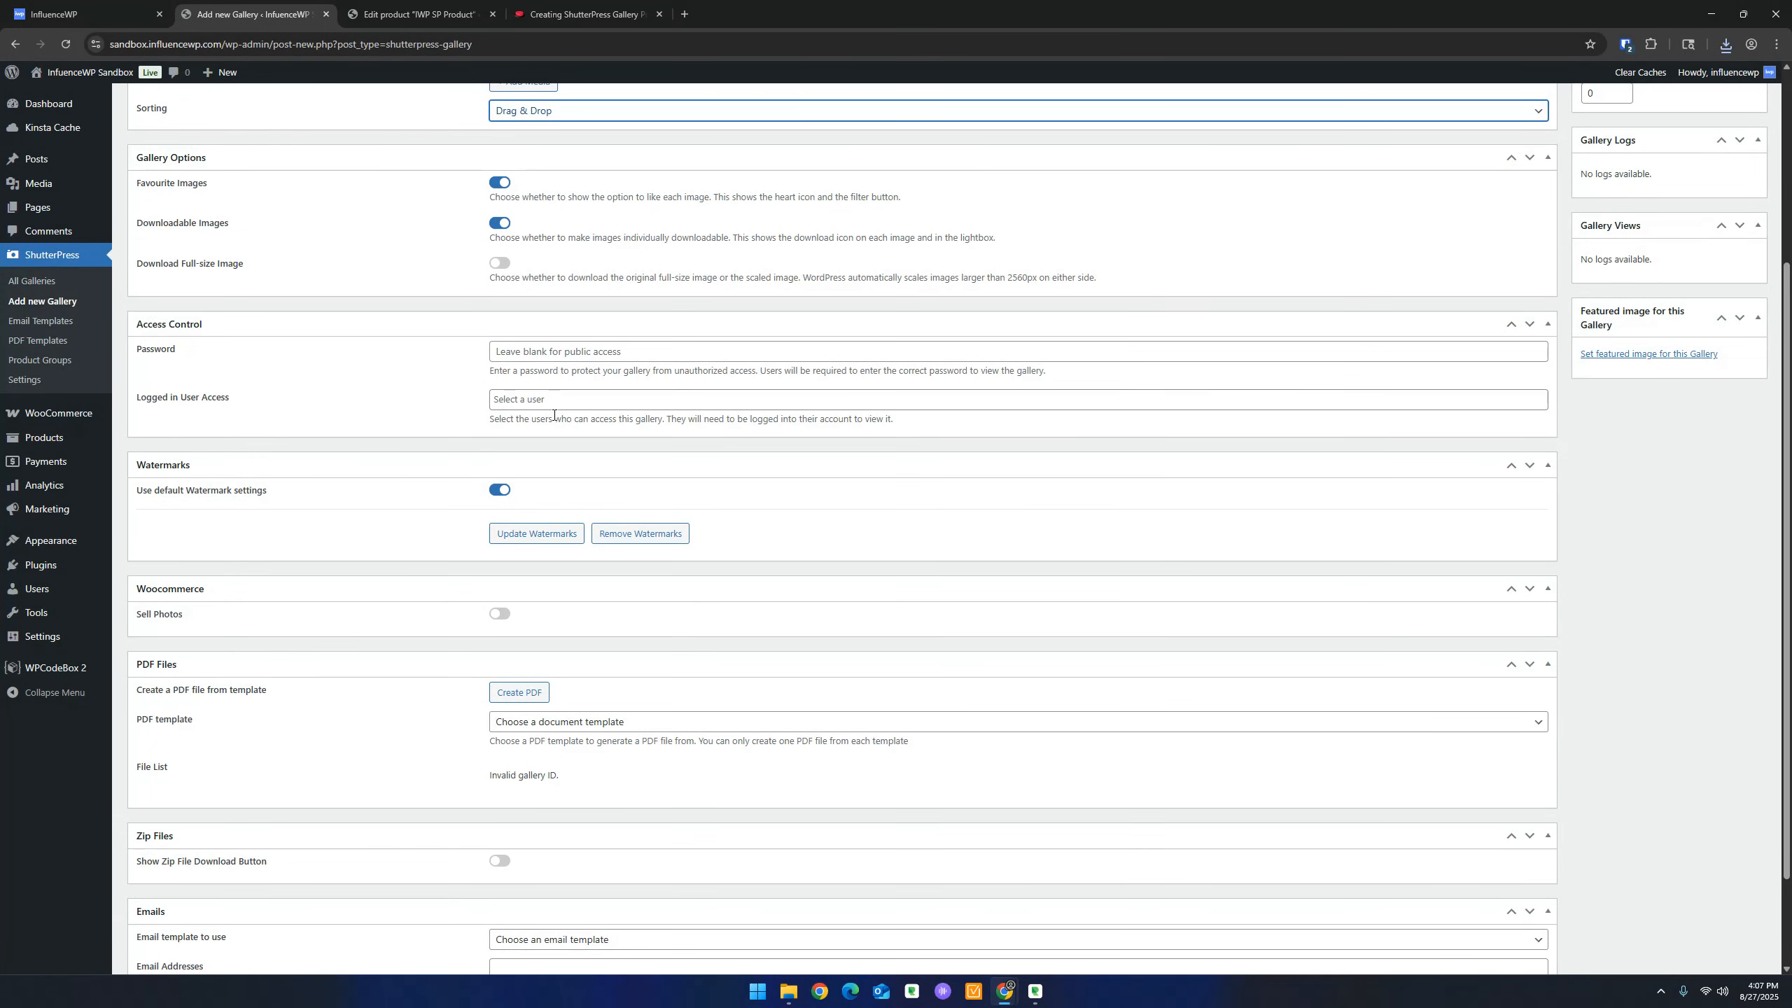
click(525, 350)
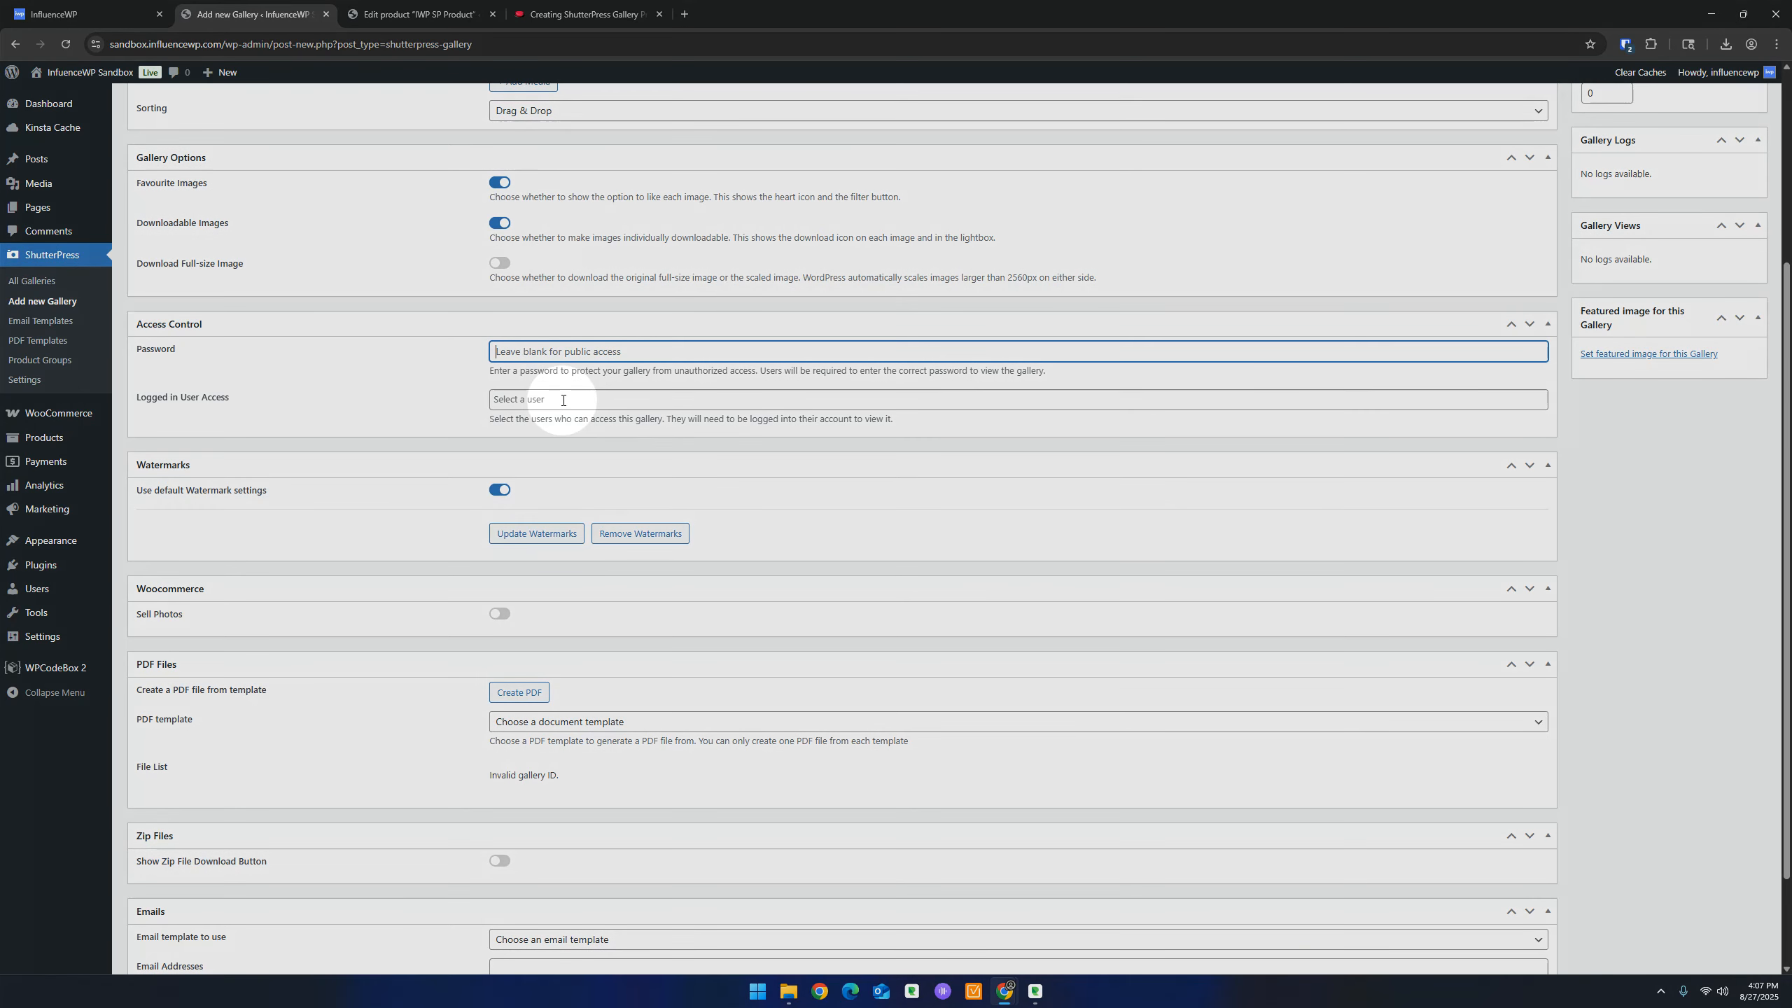
click(563, 399)
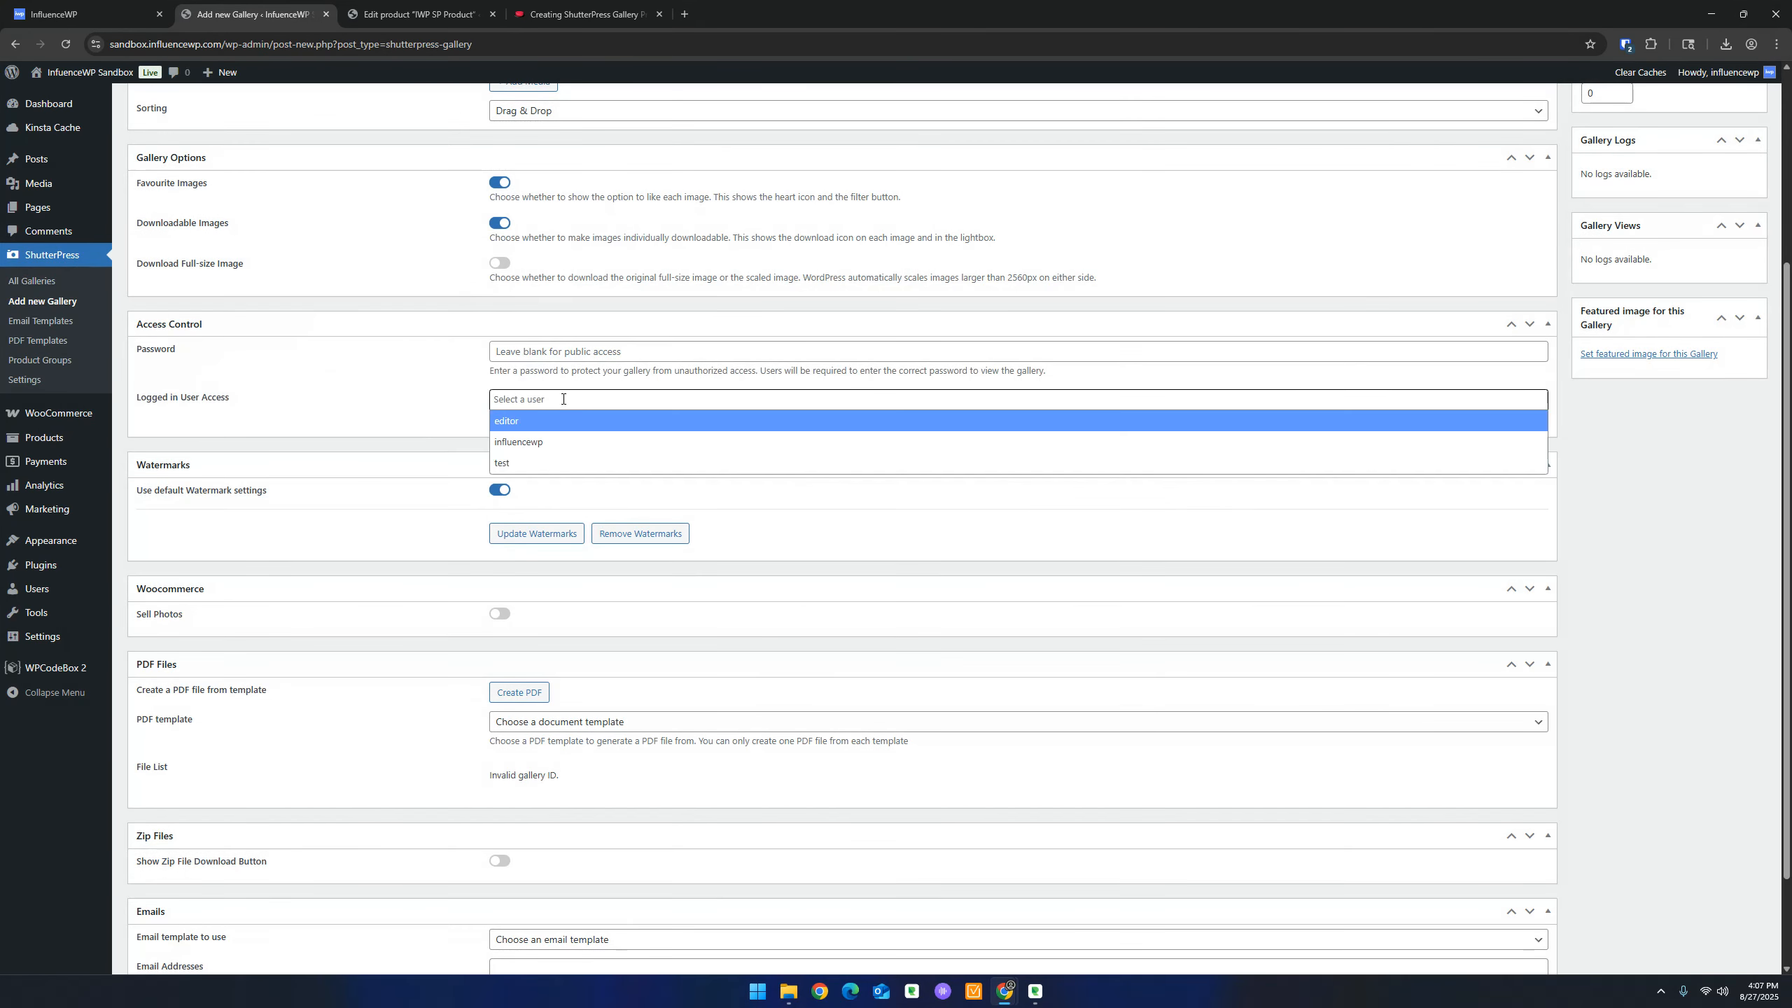
click(416, 375)
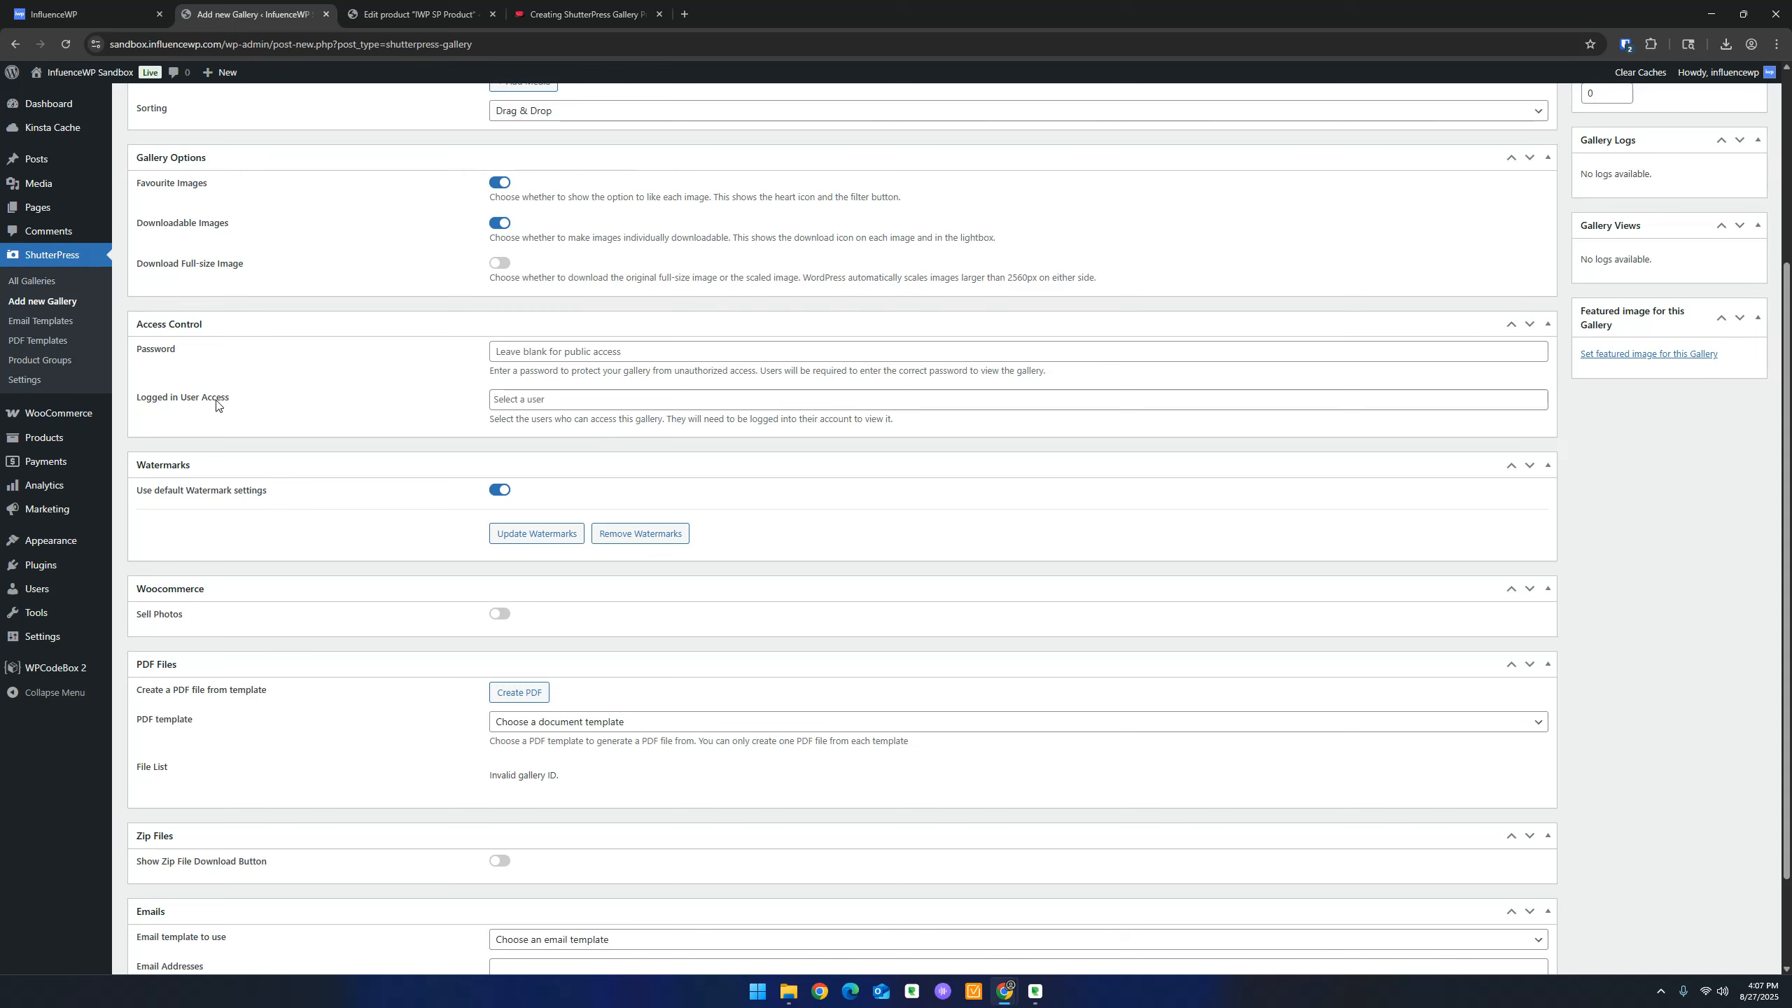
click(510, 395)
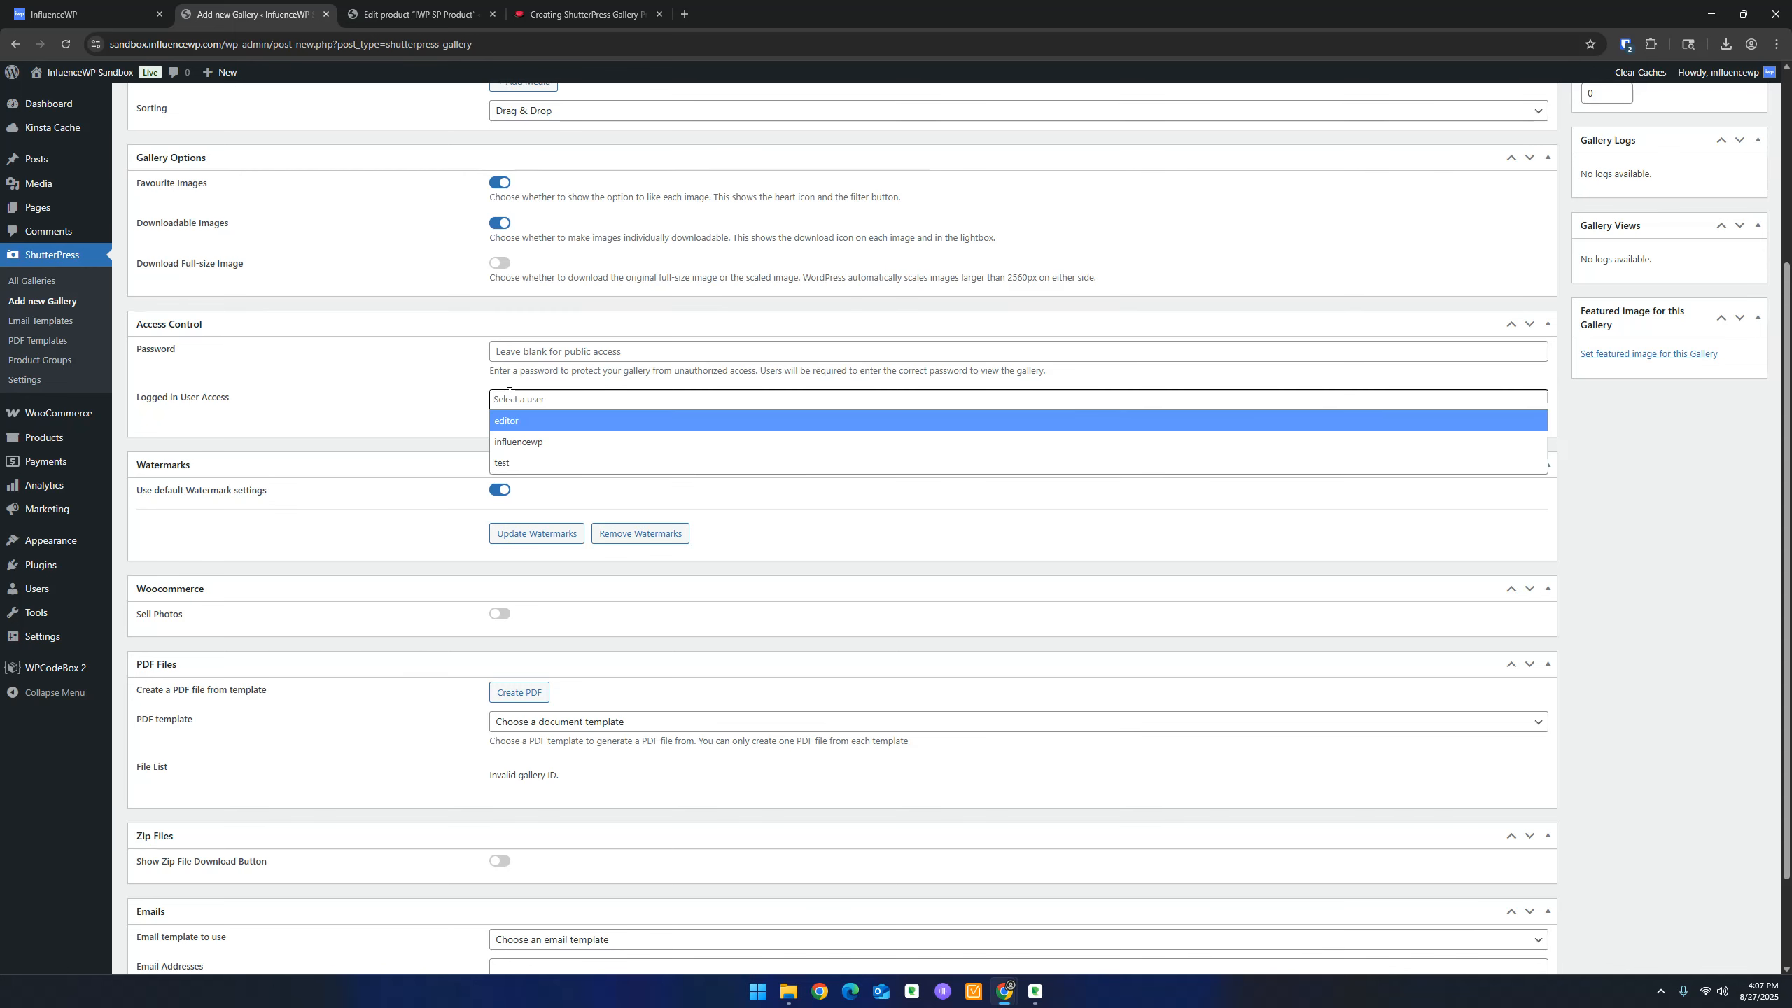
click(398, 365)
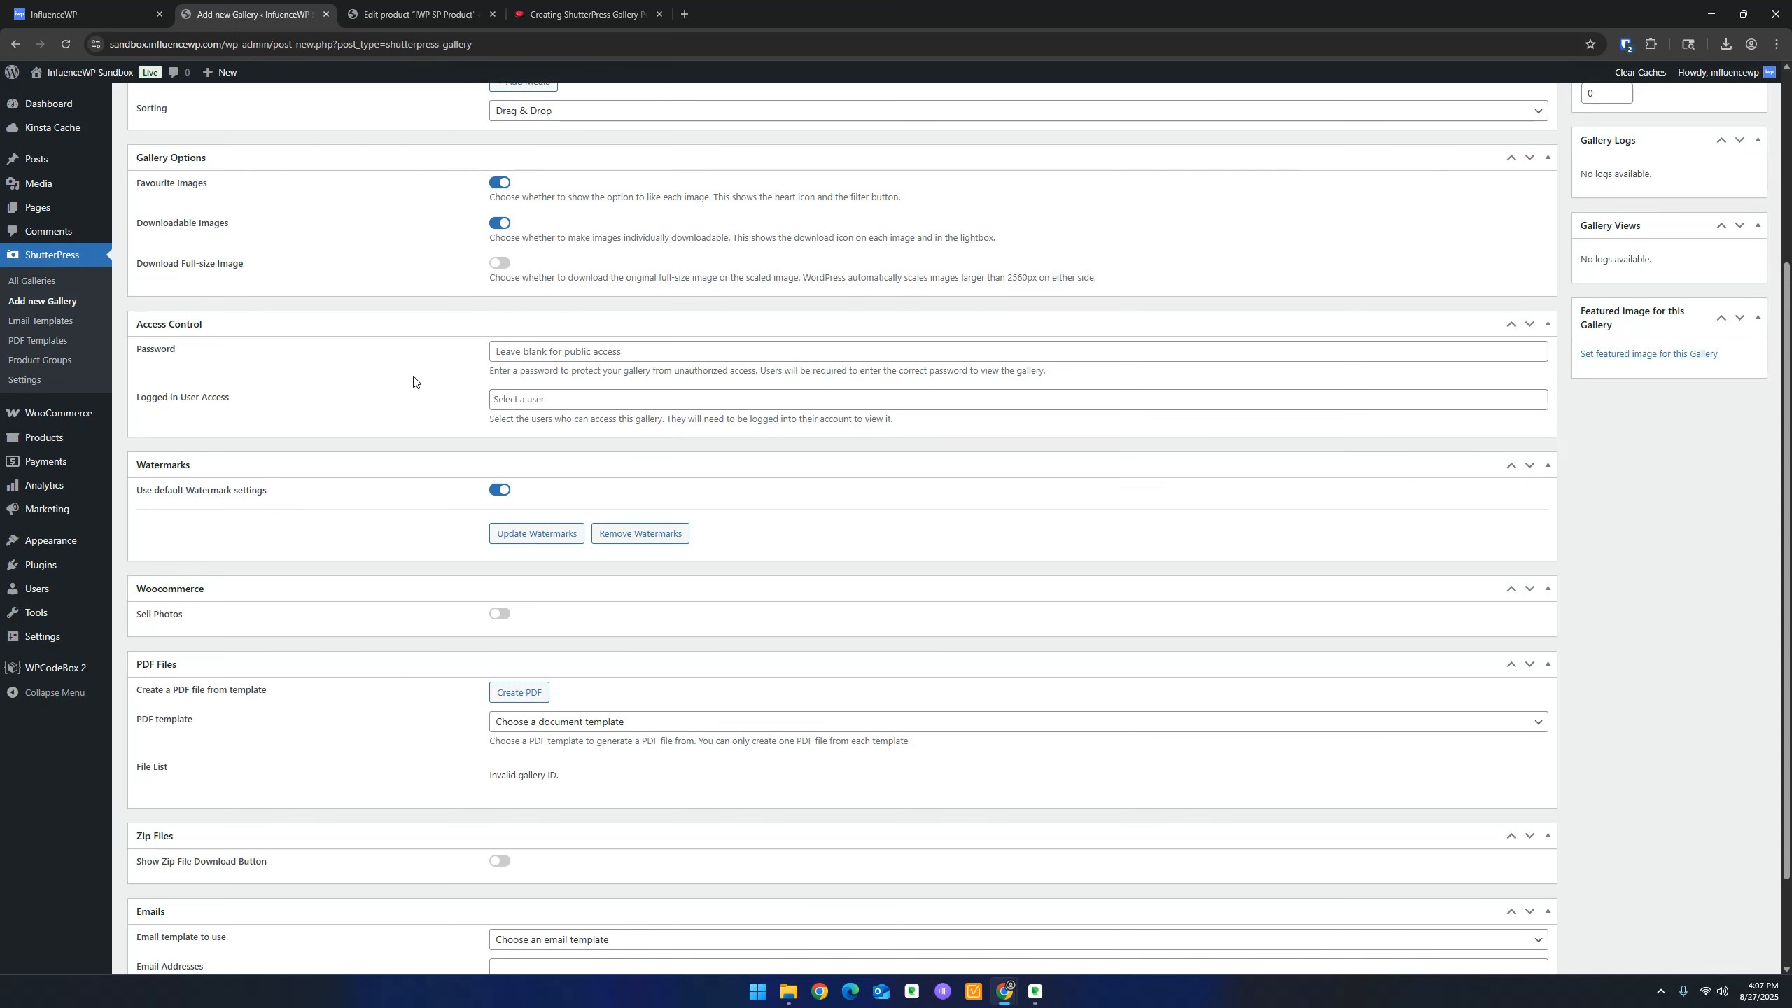
scroll(413, 383, down, 3)
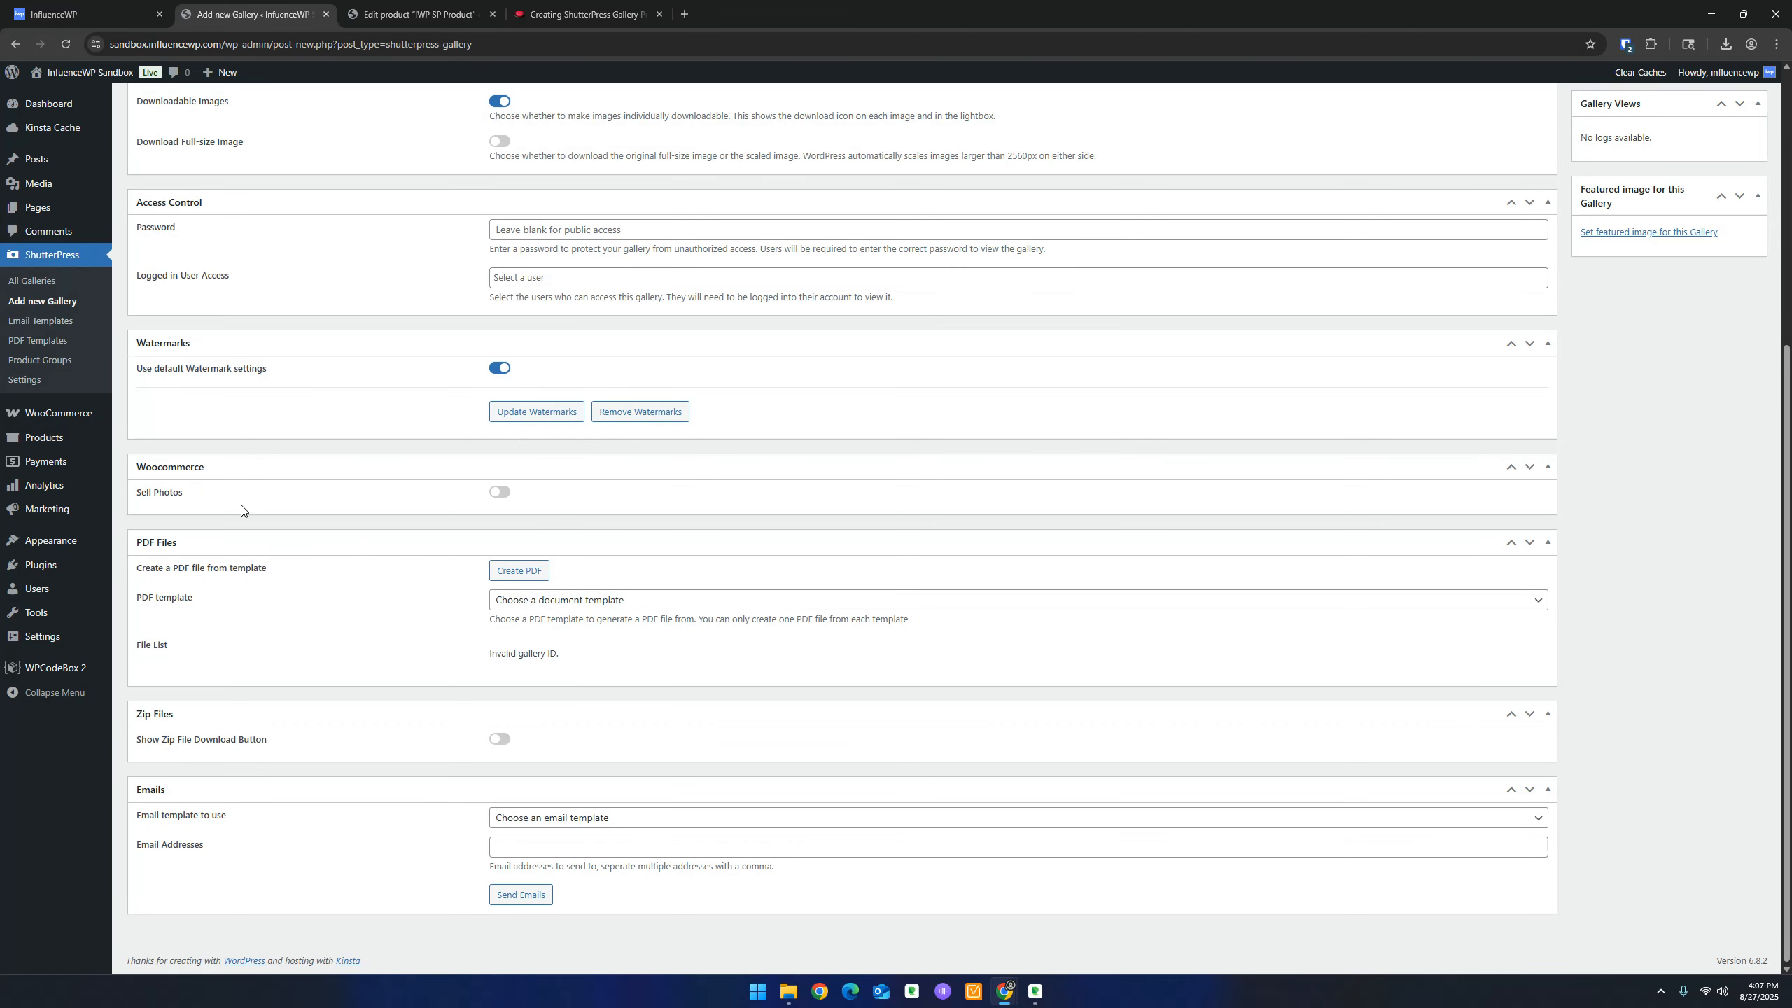
Switch on Sell Photos for IWP Gallery and choose IWP Product Group as its product group
click(499, 492)
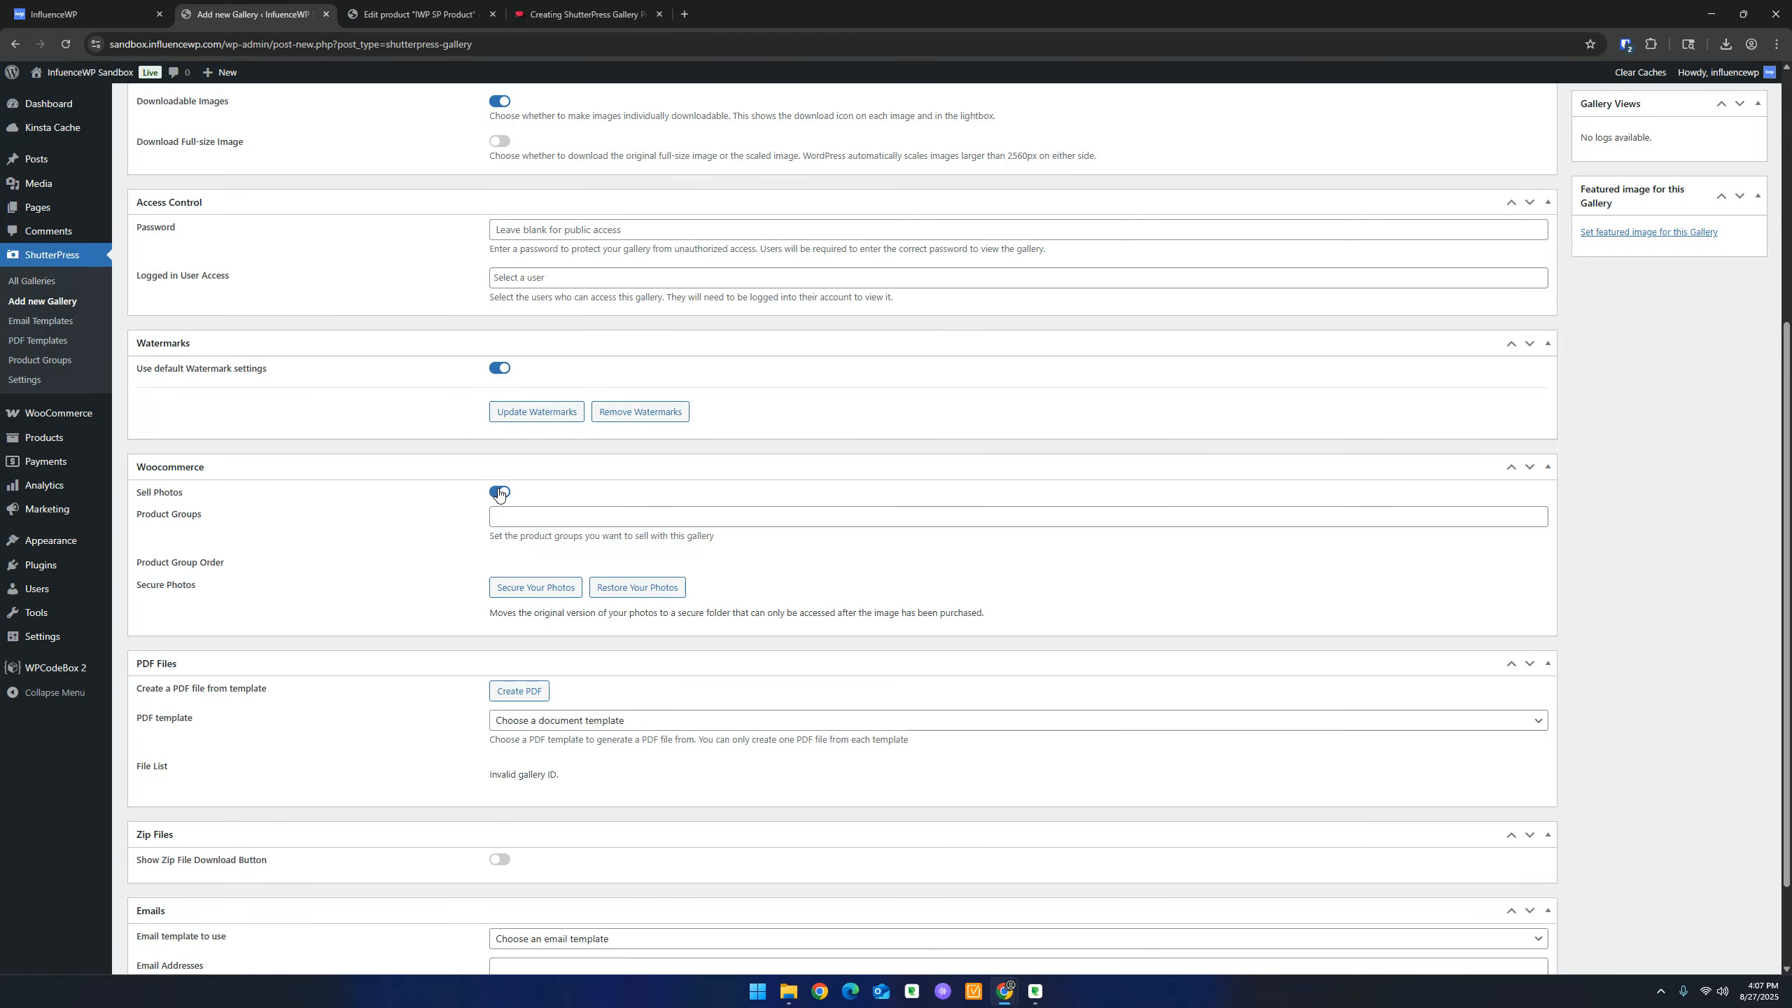
click(560, 518)
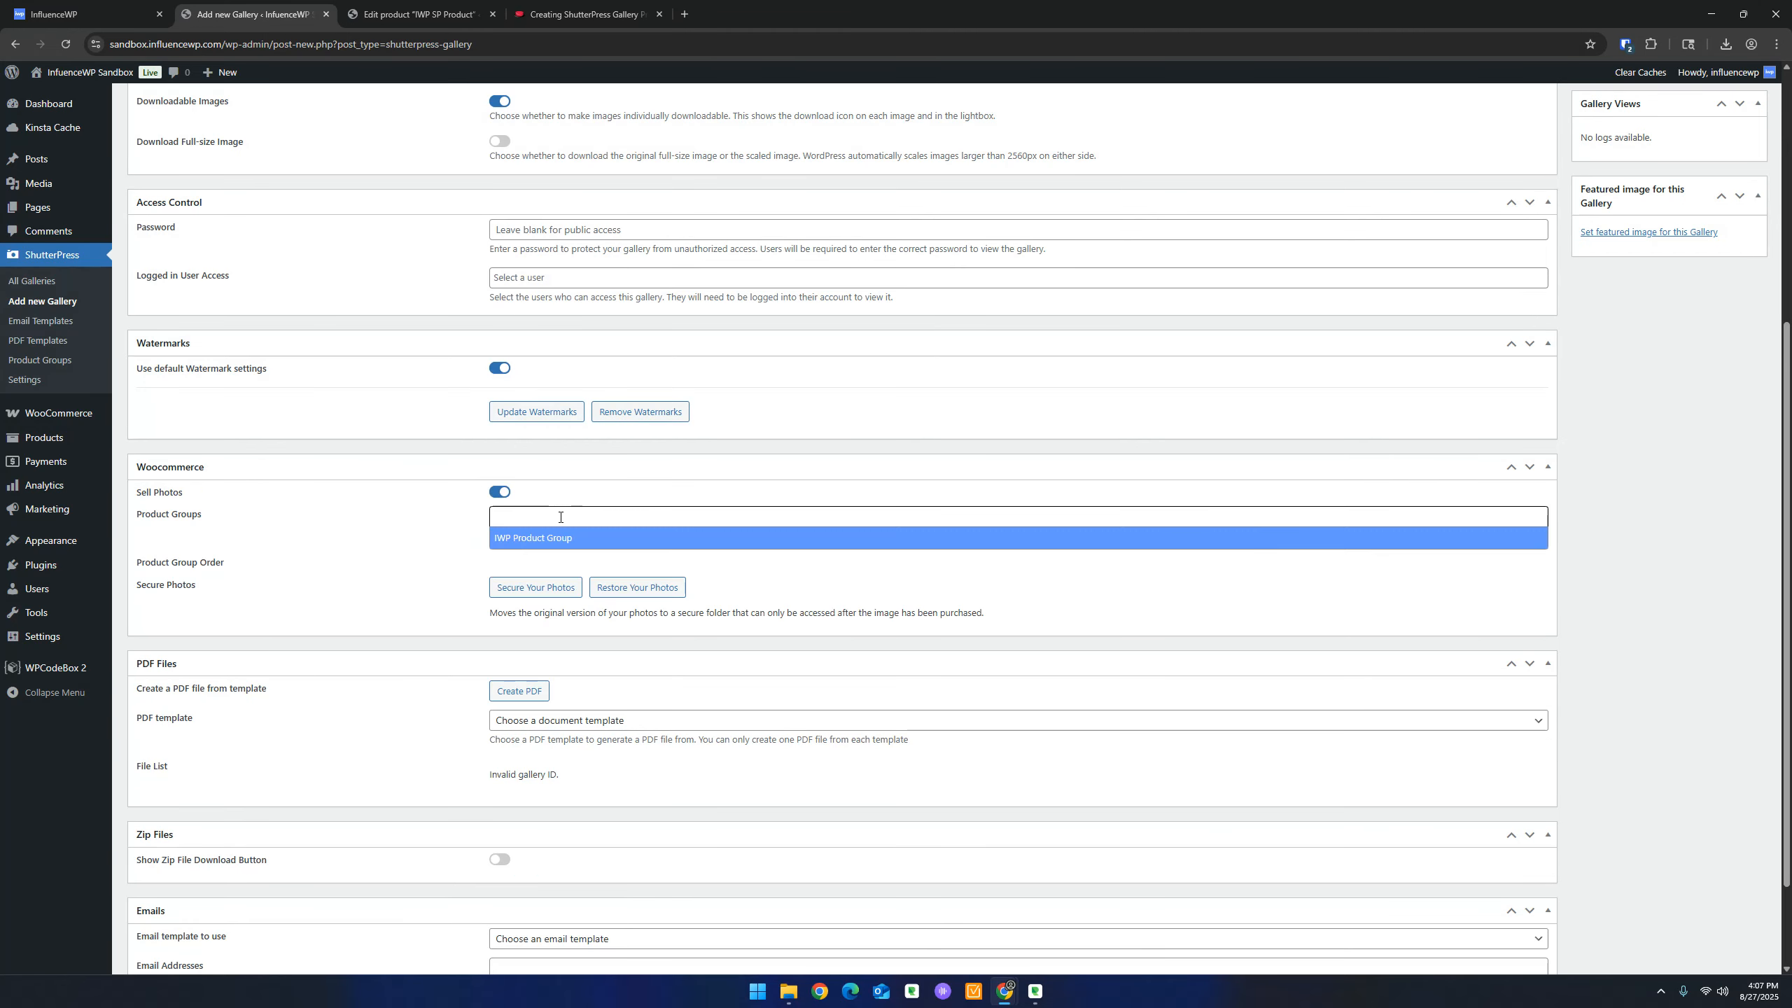
click(551, 540)
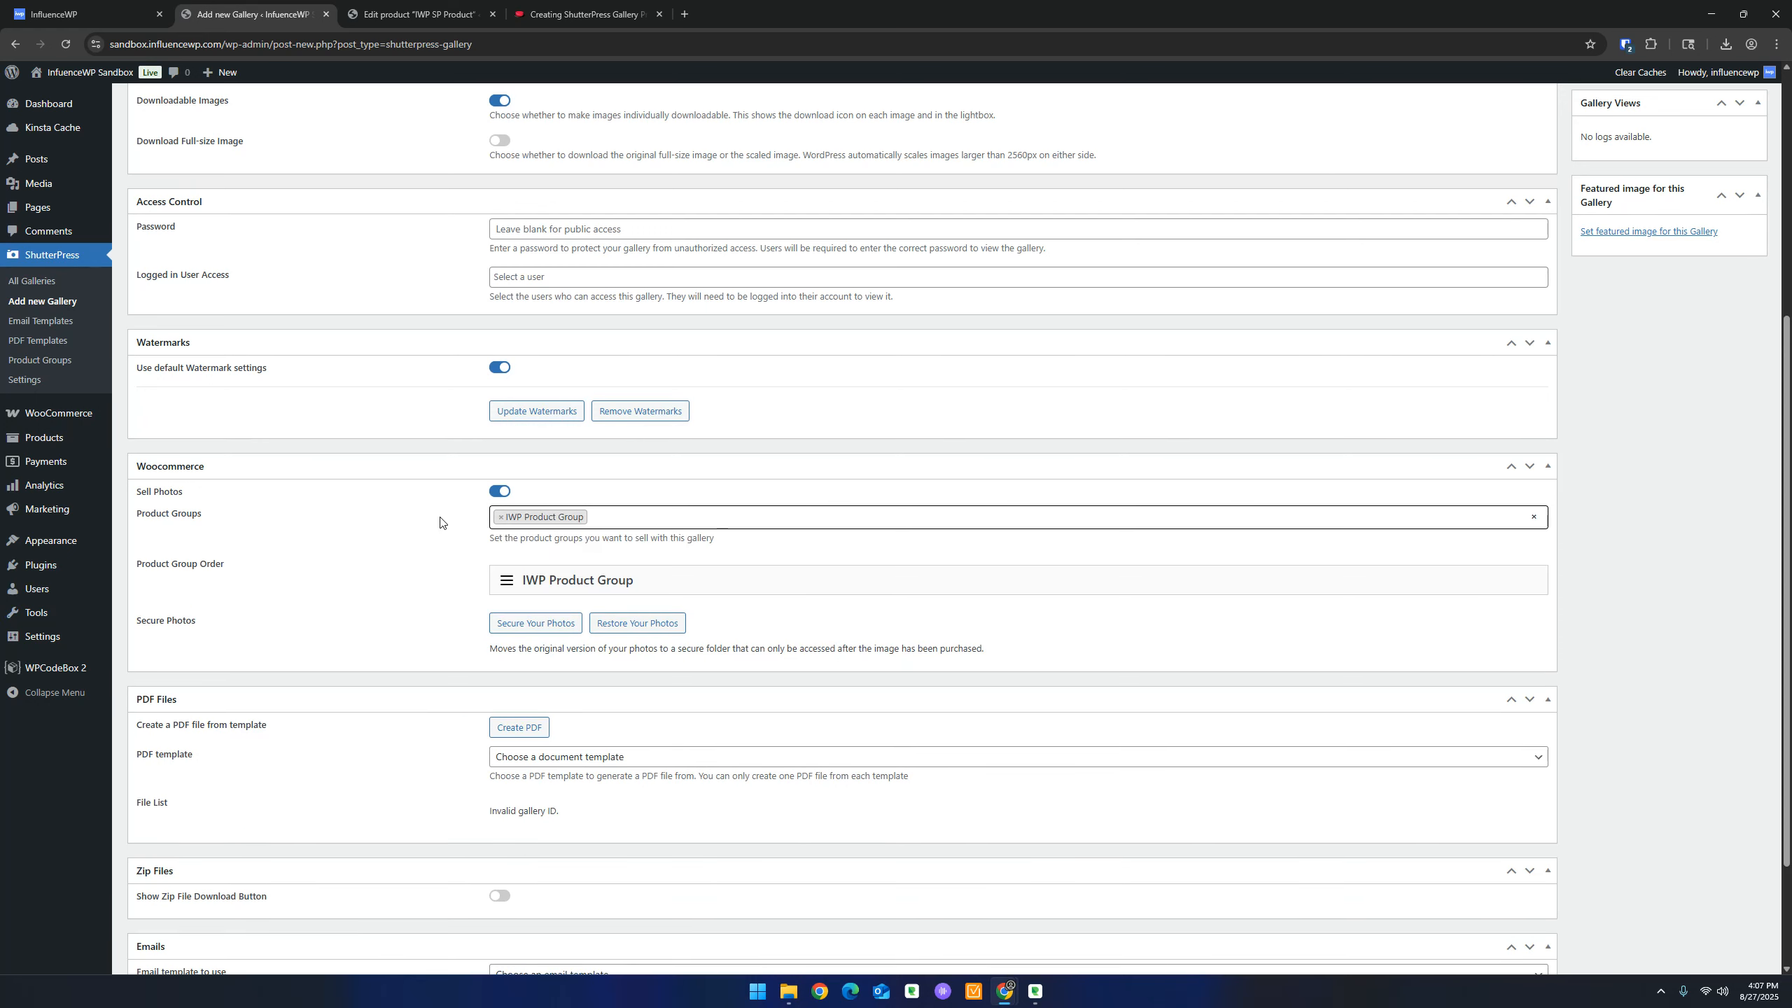
scroll(256, 588, down, 1)
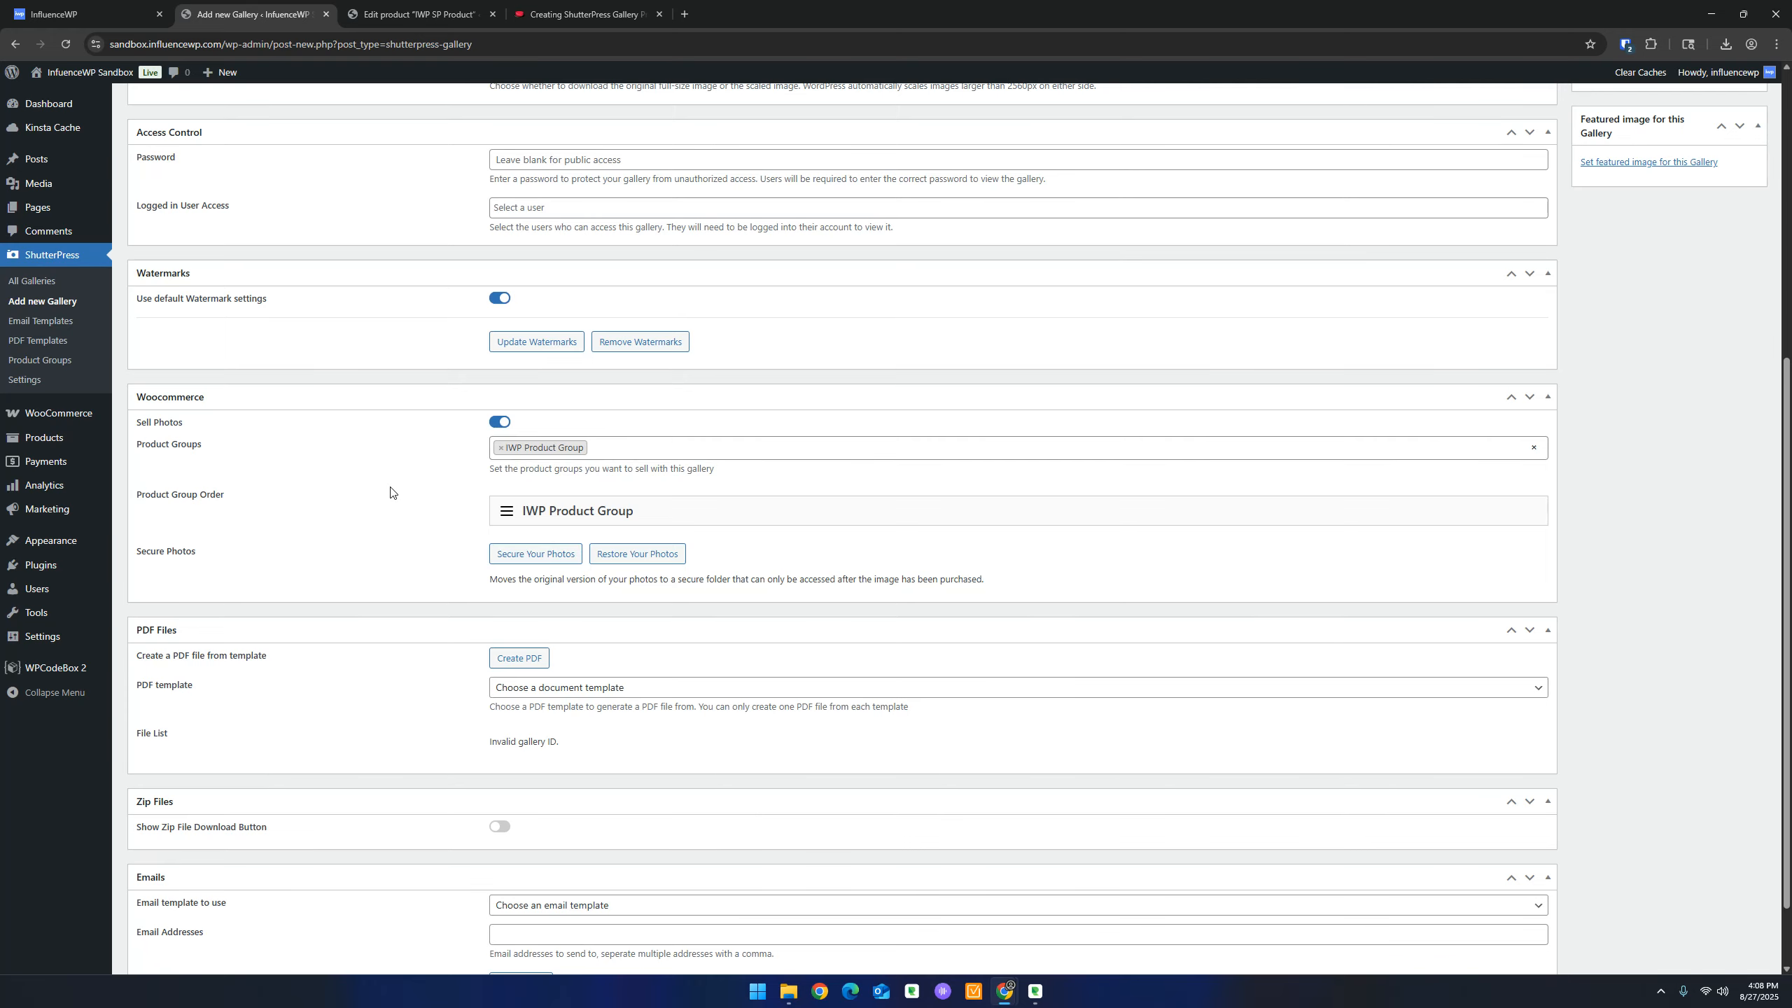
scroll(393, 493, down, 1)
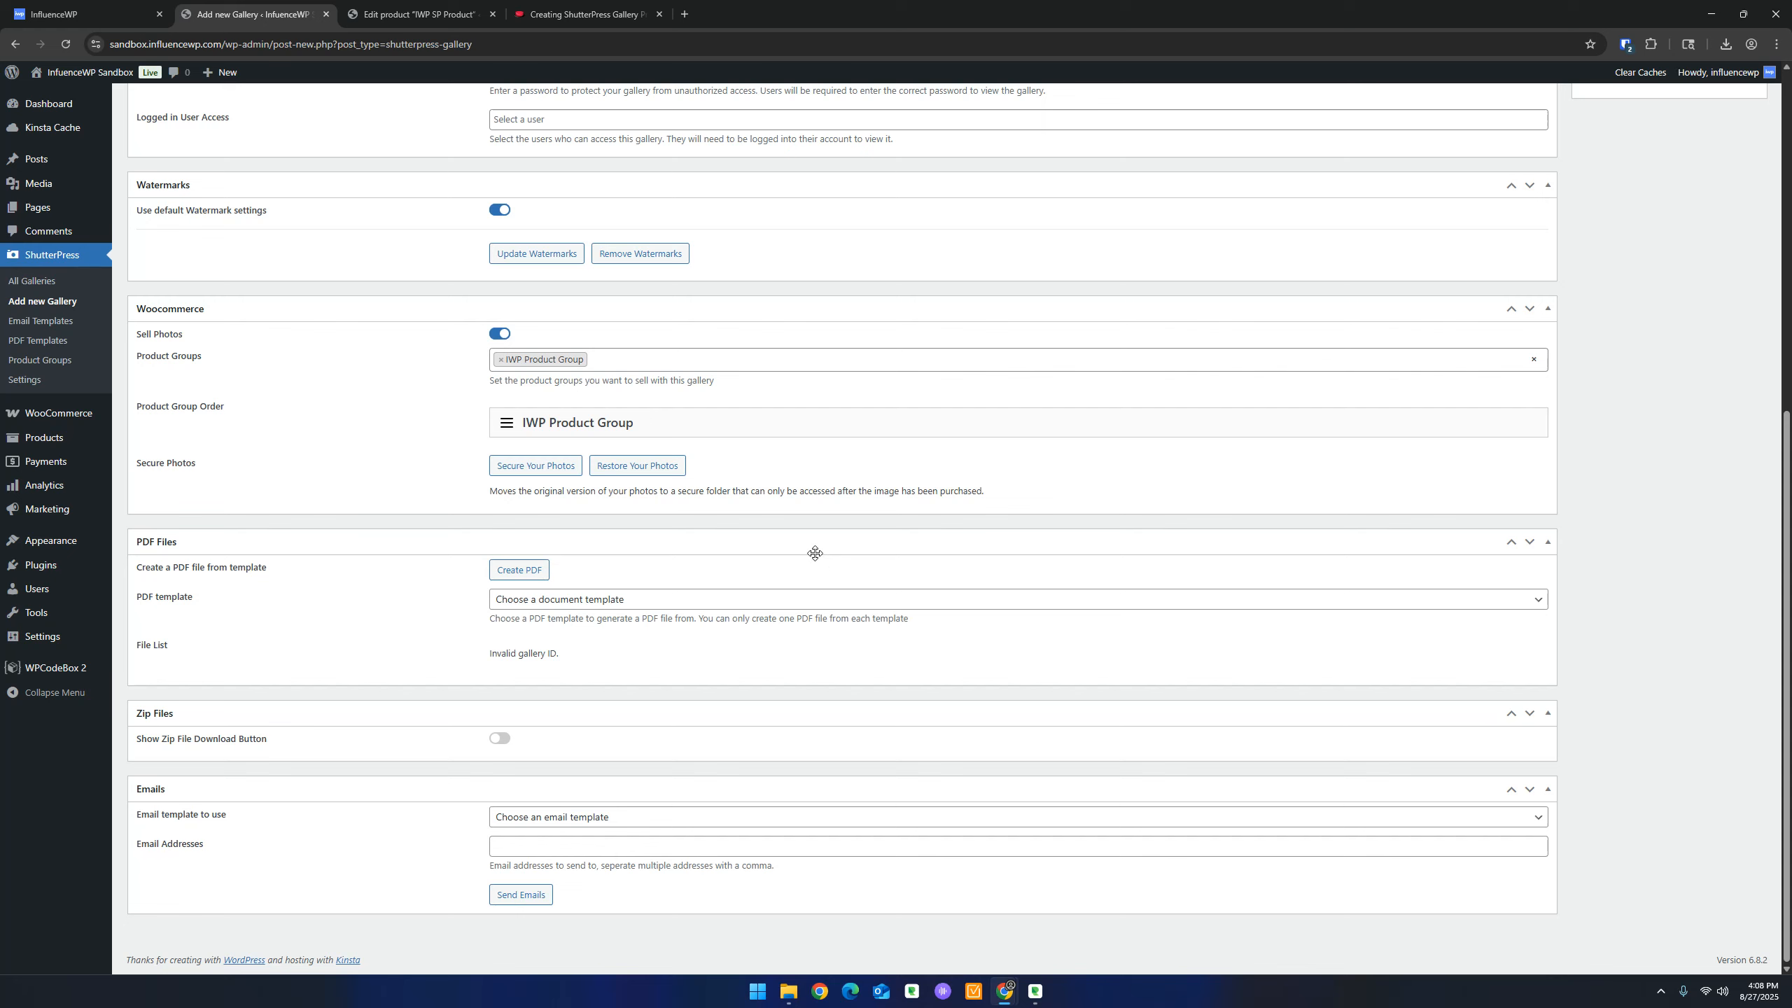
click(586, 14)
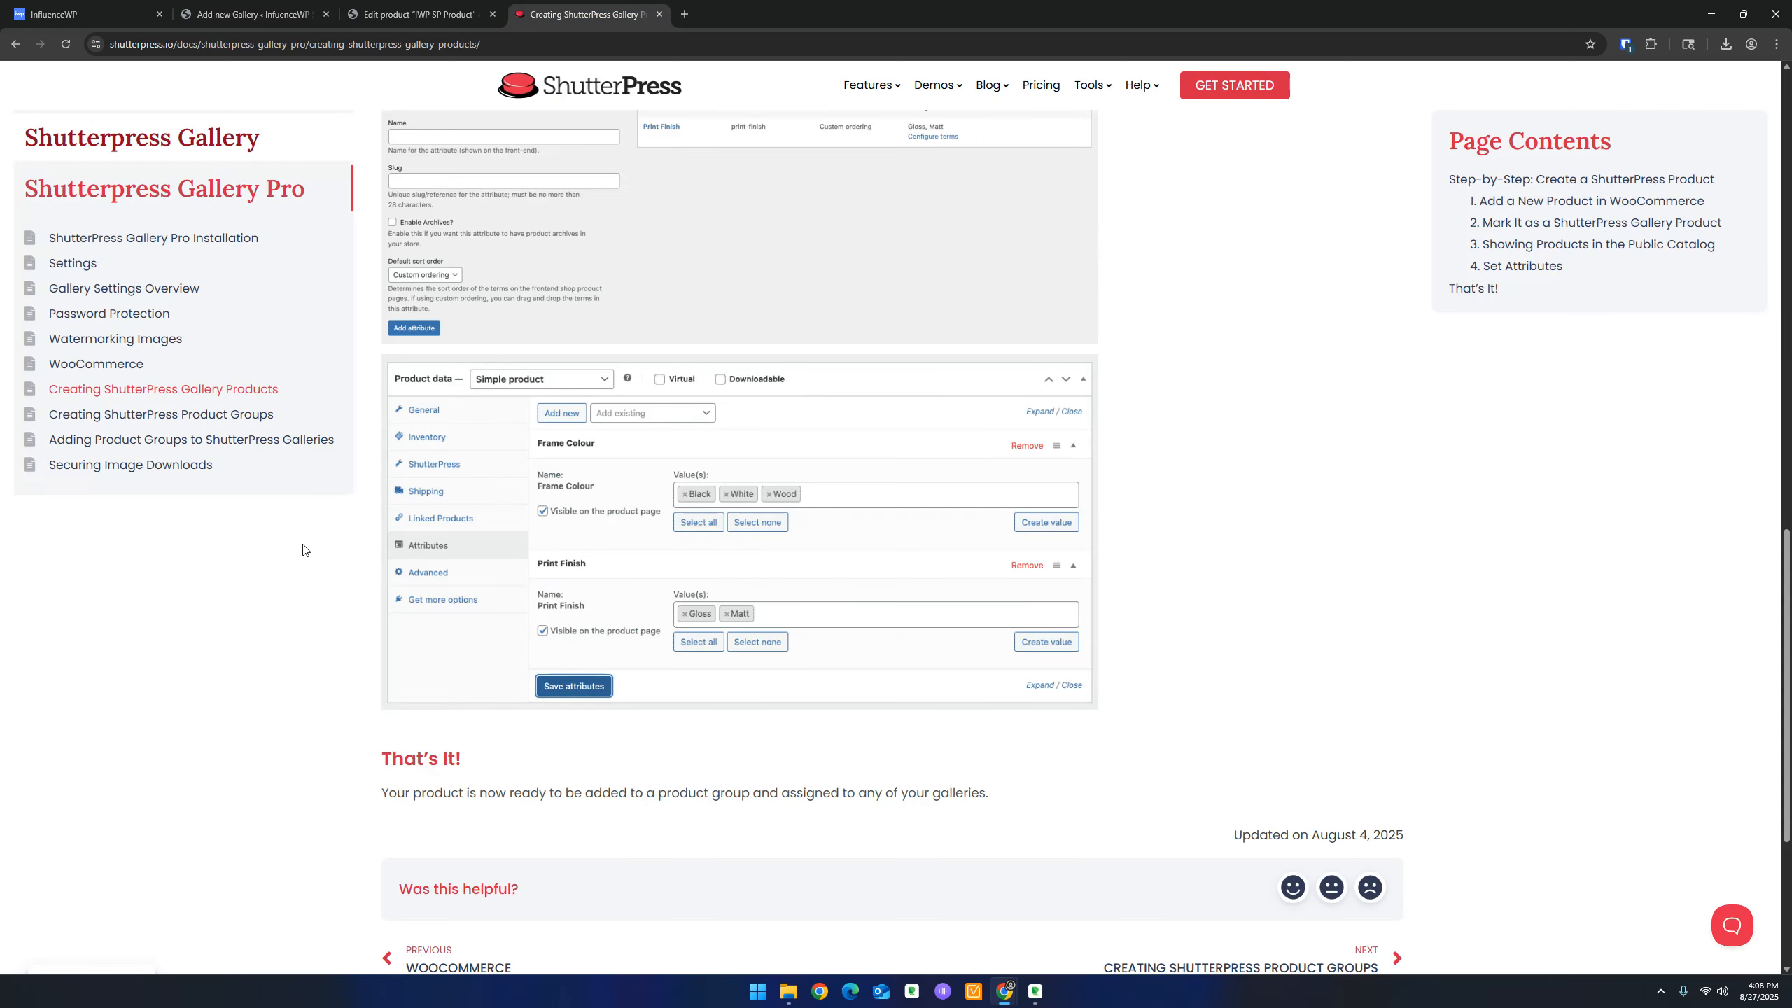
Switch on Show Zip File Download Button in IWP Gallery's Zip Files settings
click(384, 7)
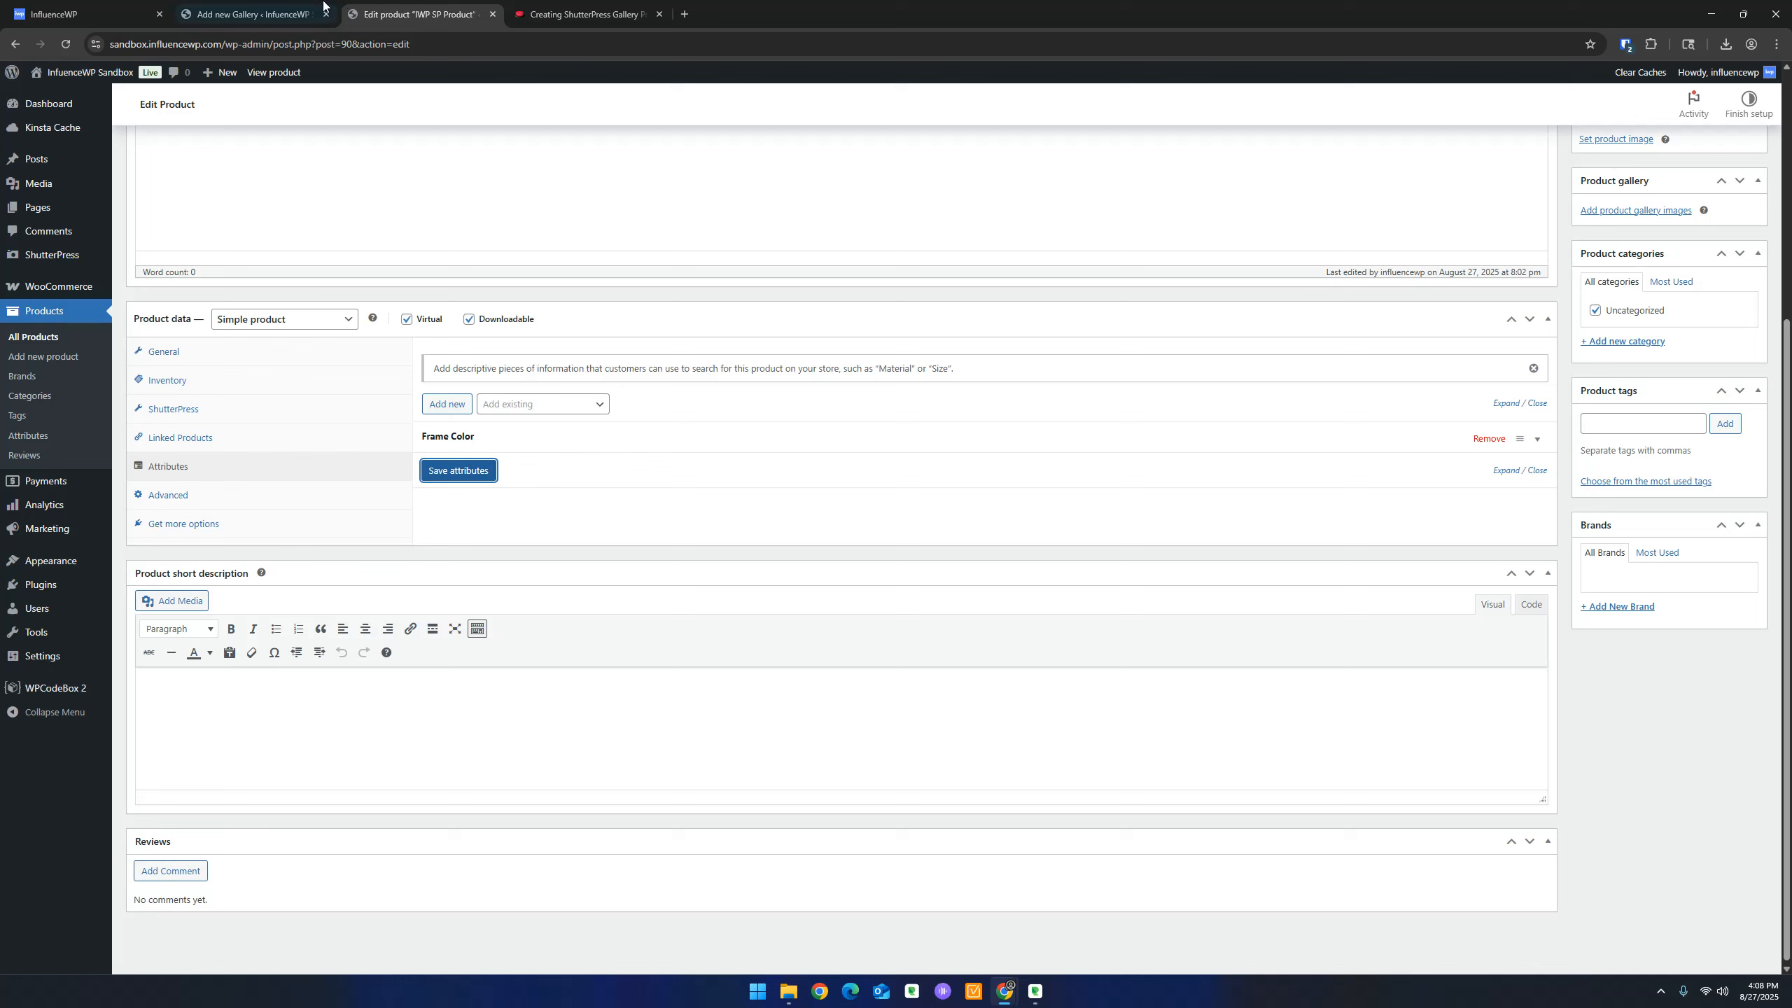
click(254, 14)
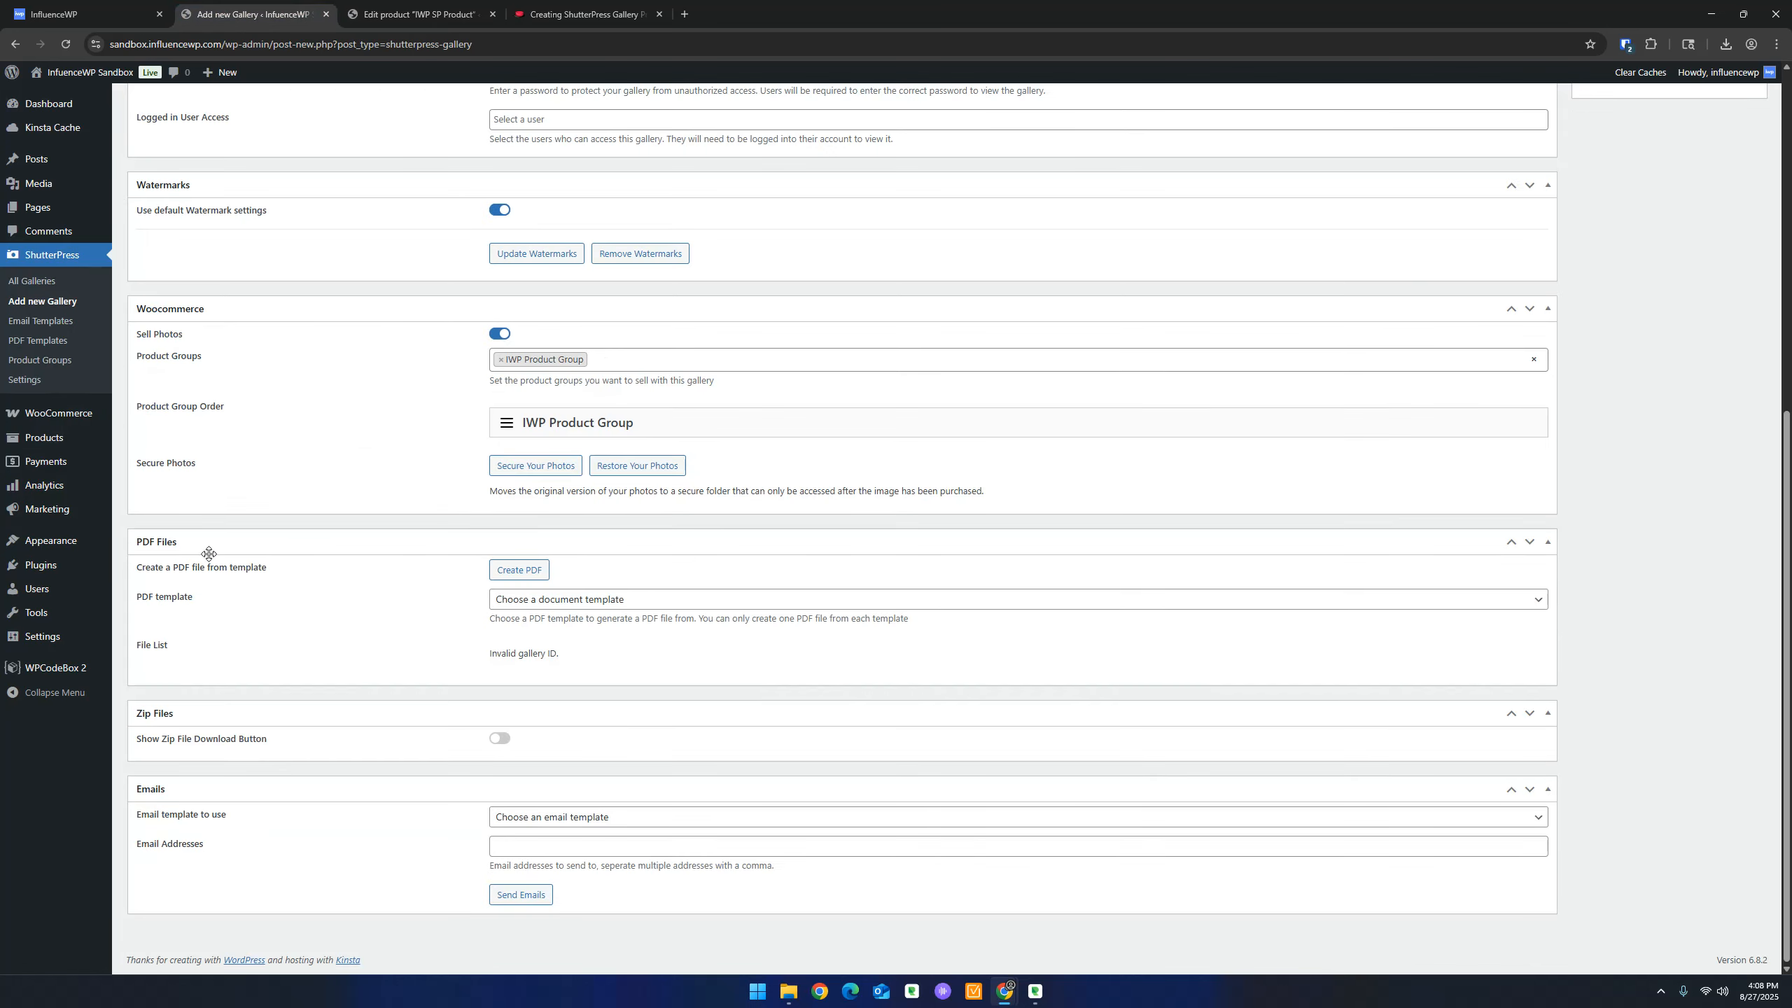
scroll(209, 554, up, 2)
scroll(208, 558, down, 2)
click(506, 742)
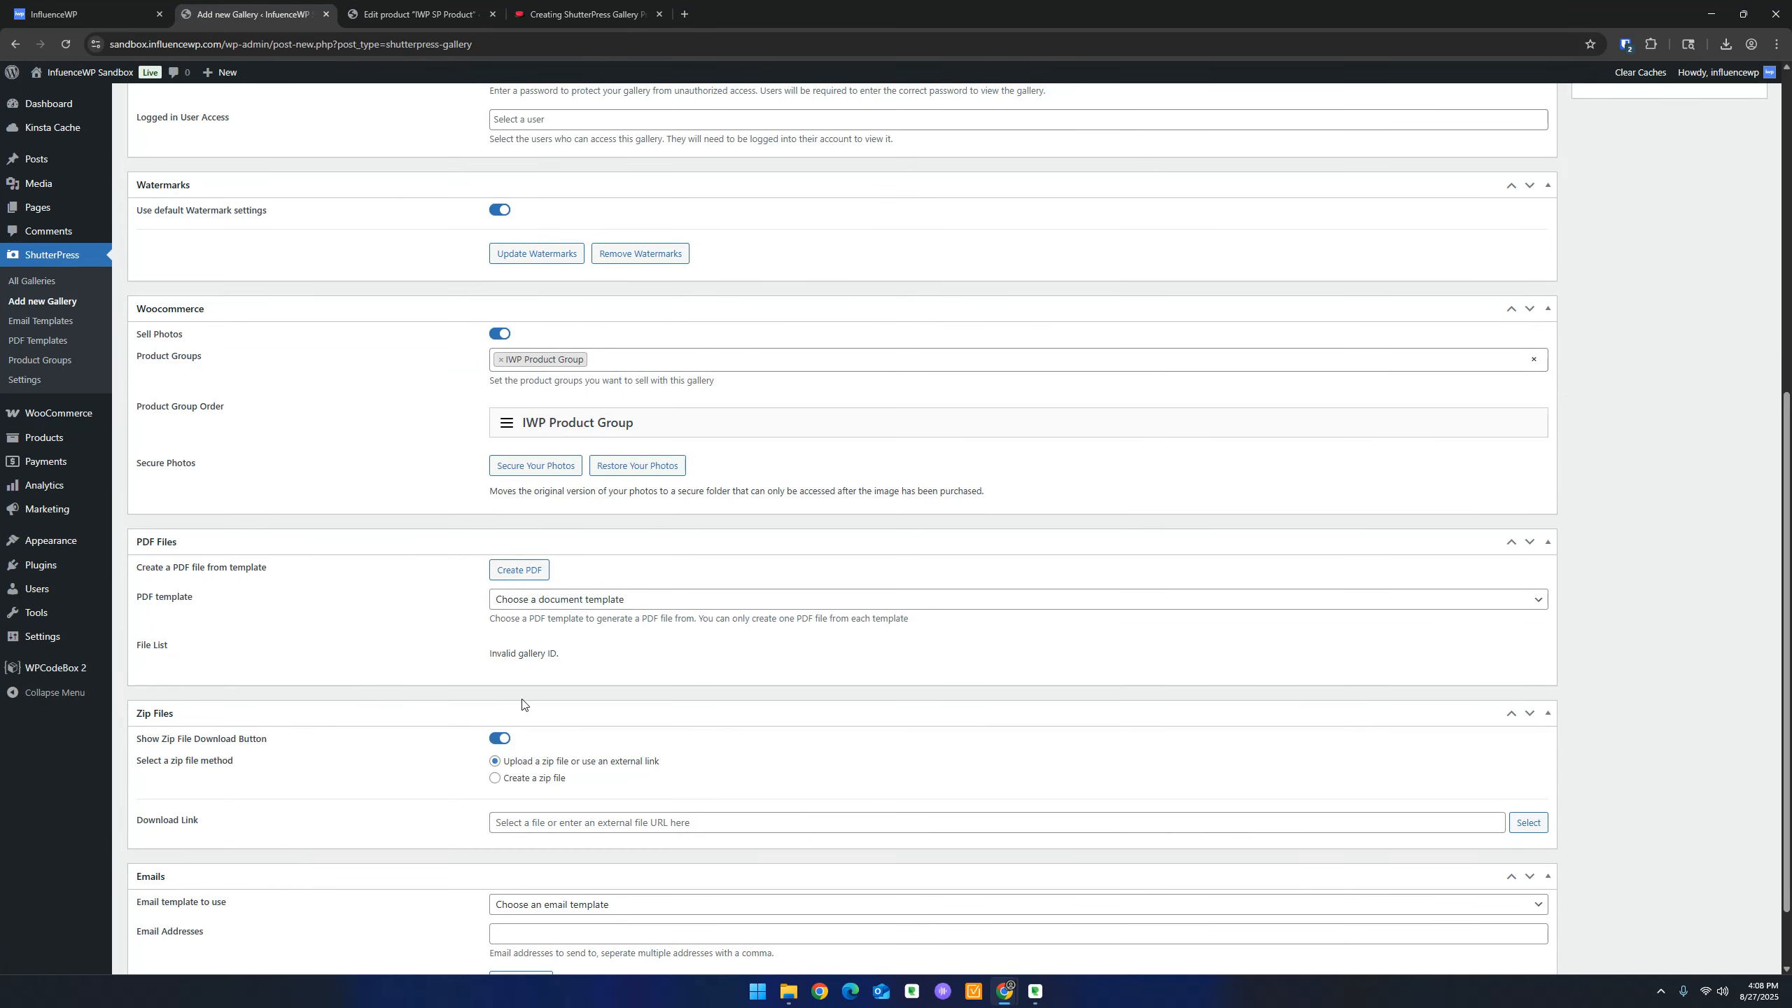
scroll(390, 673, down, 1)
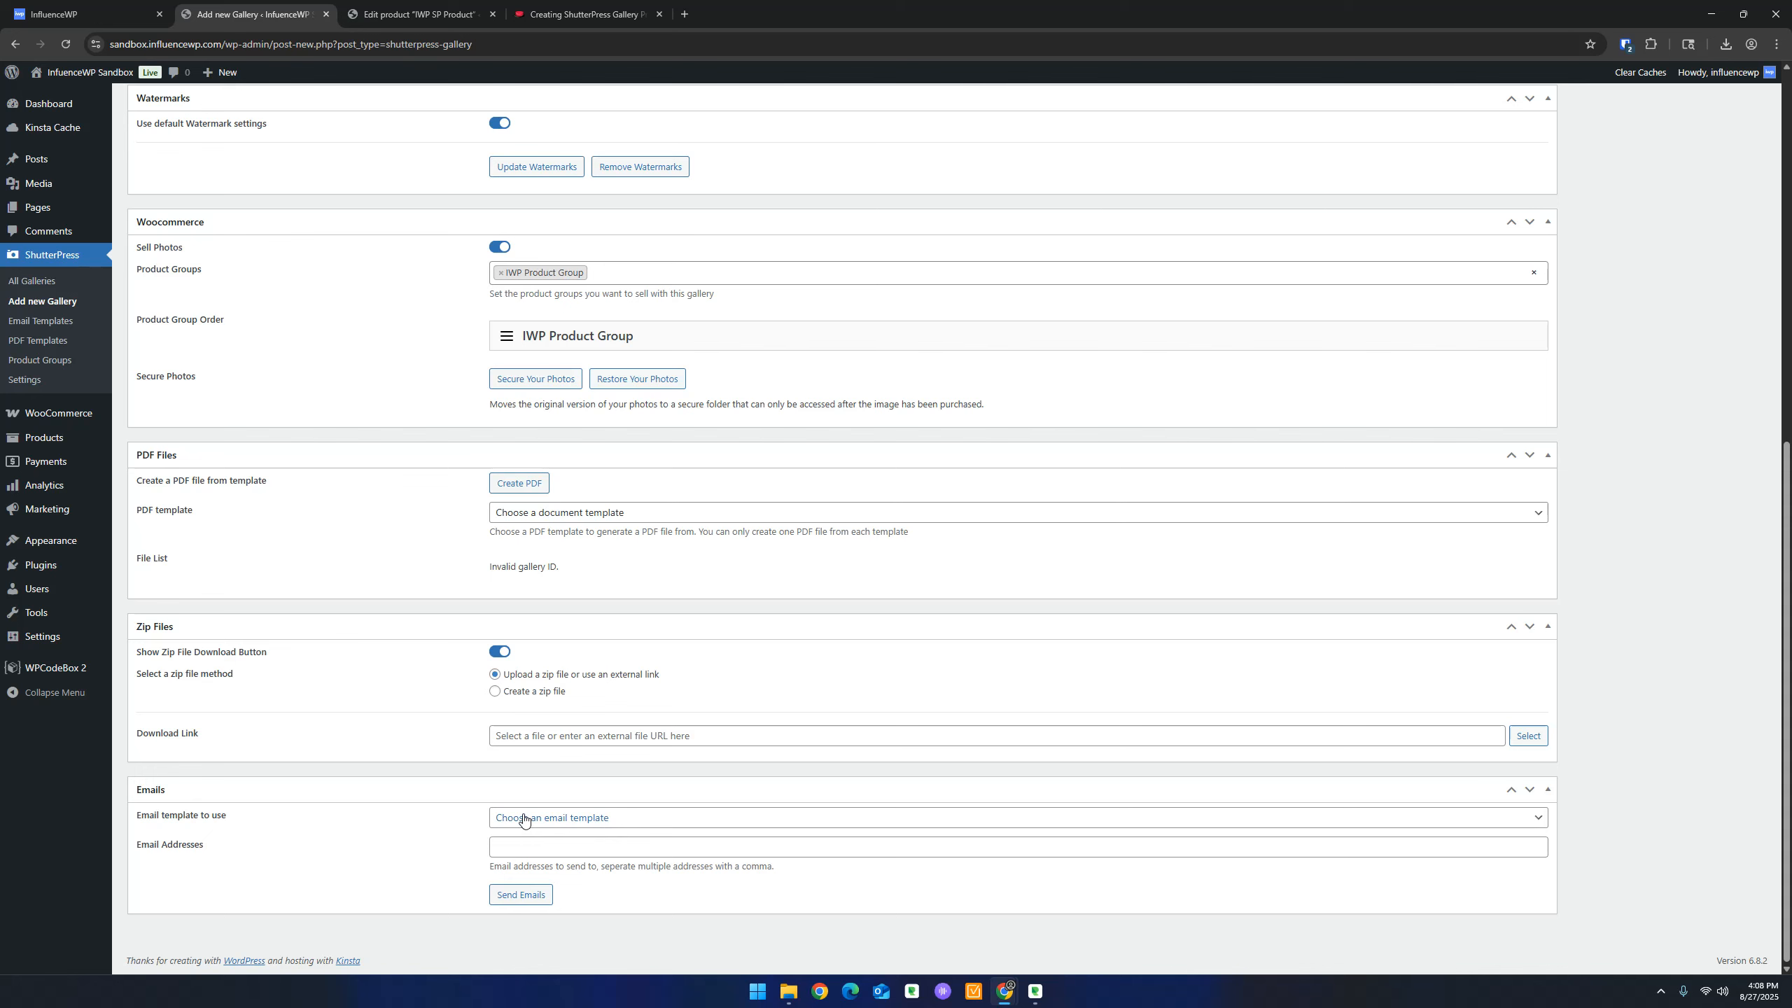
Read the PDF Document Creation section in the ShutterPress docs, then come back to the gallery editor
click(554, 19)
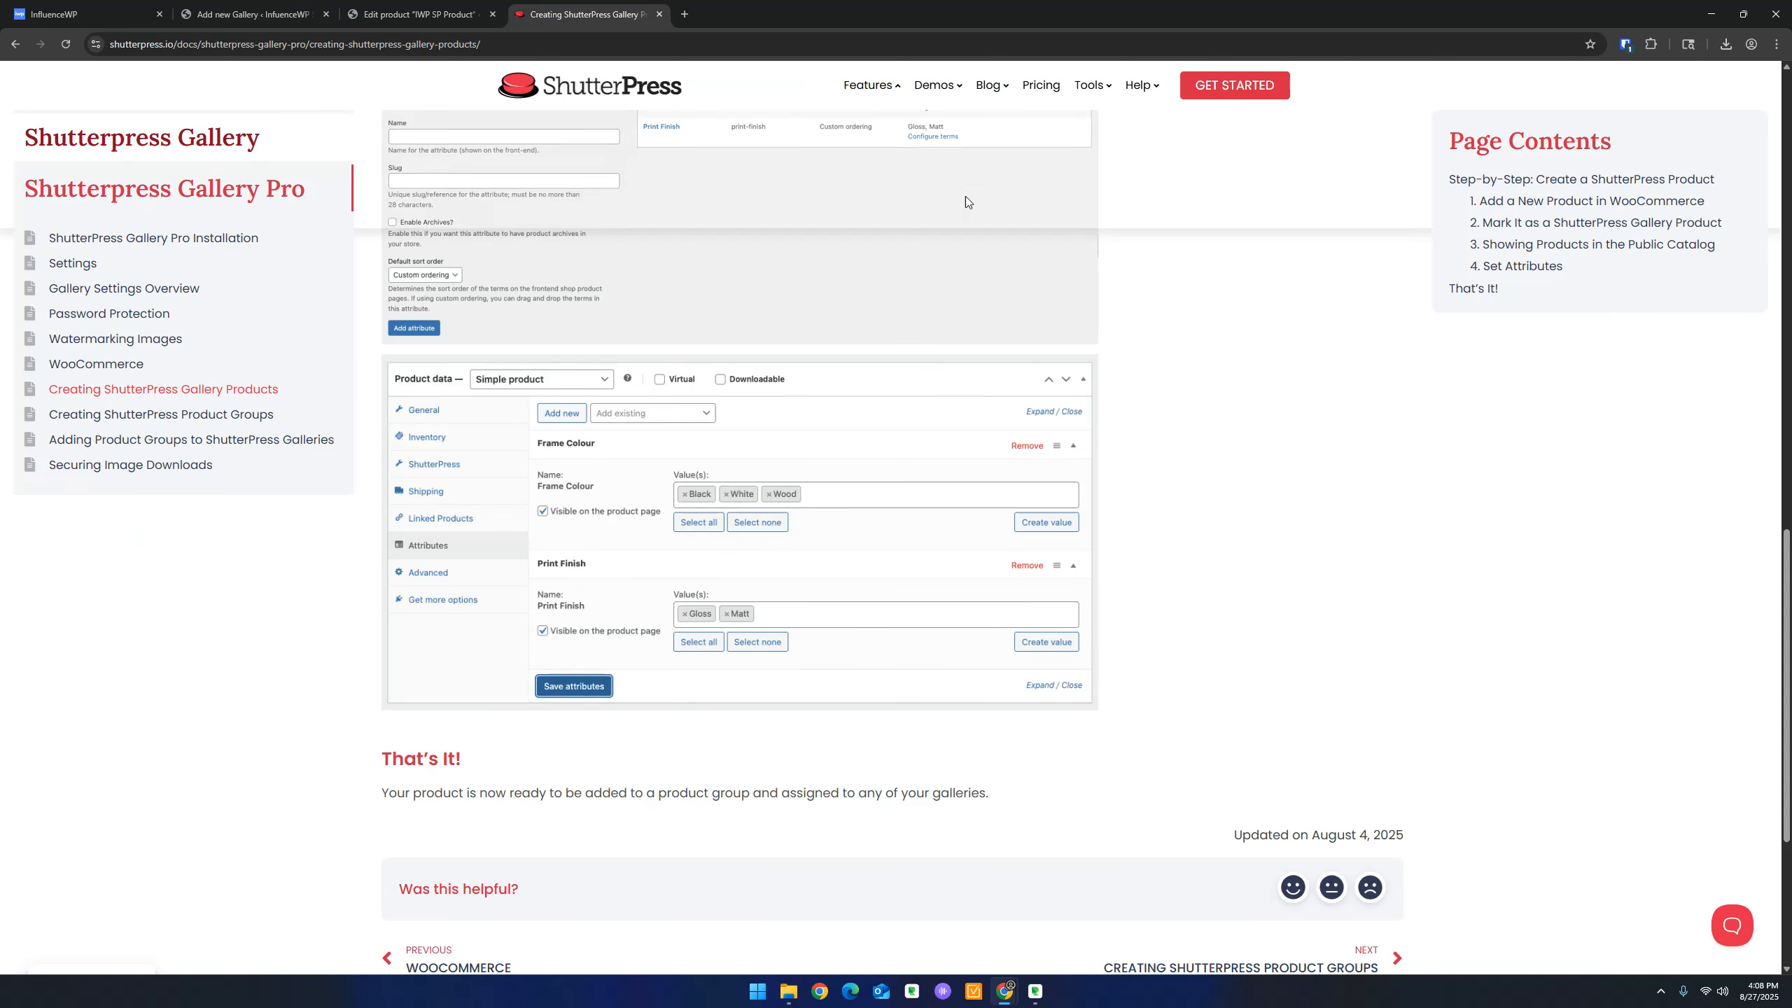
mouse_move(868, 86)
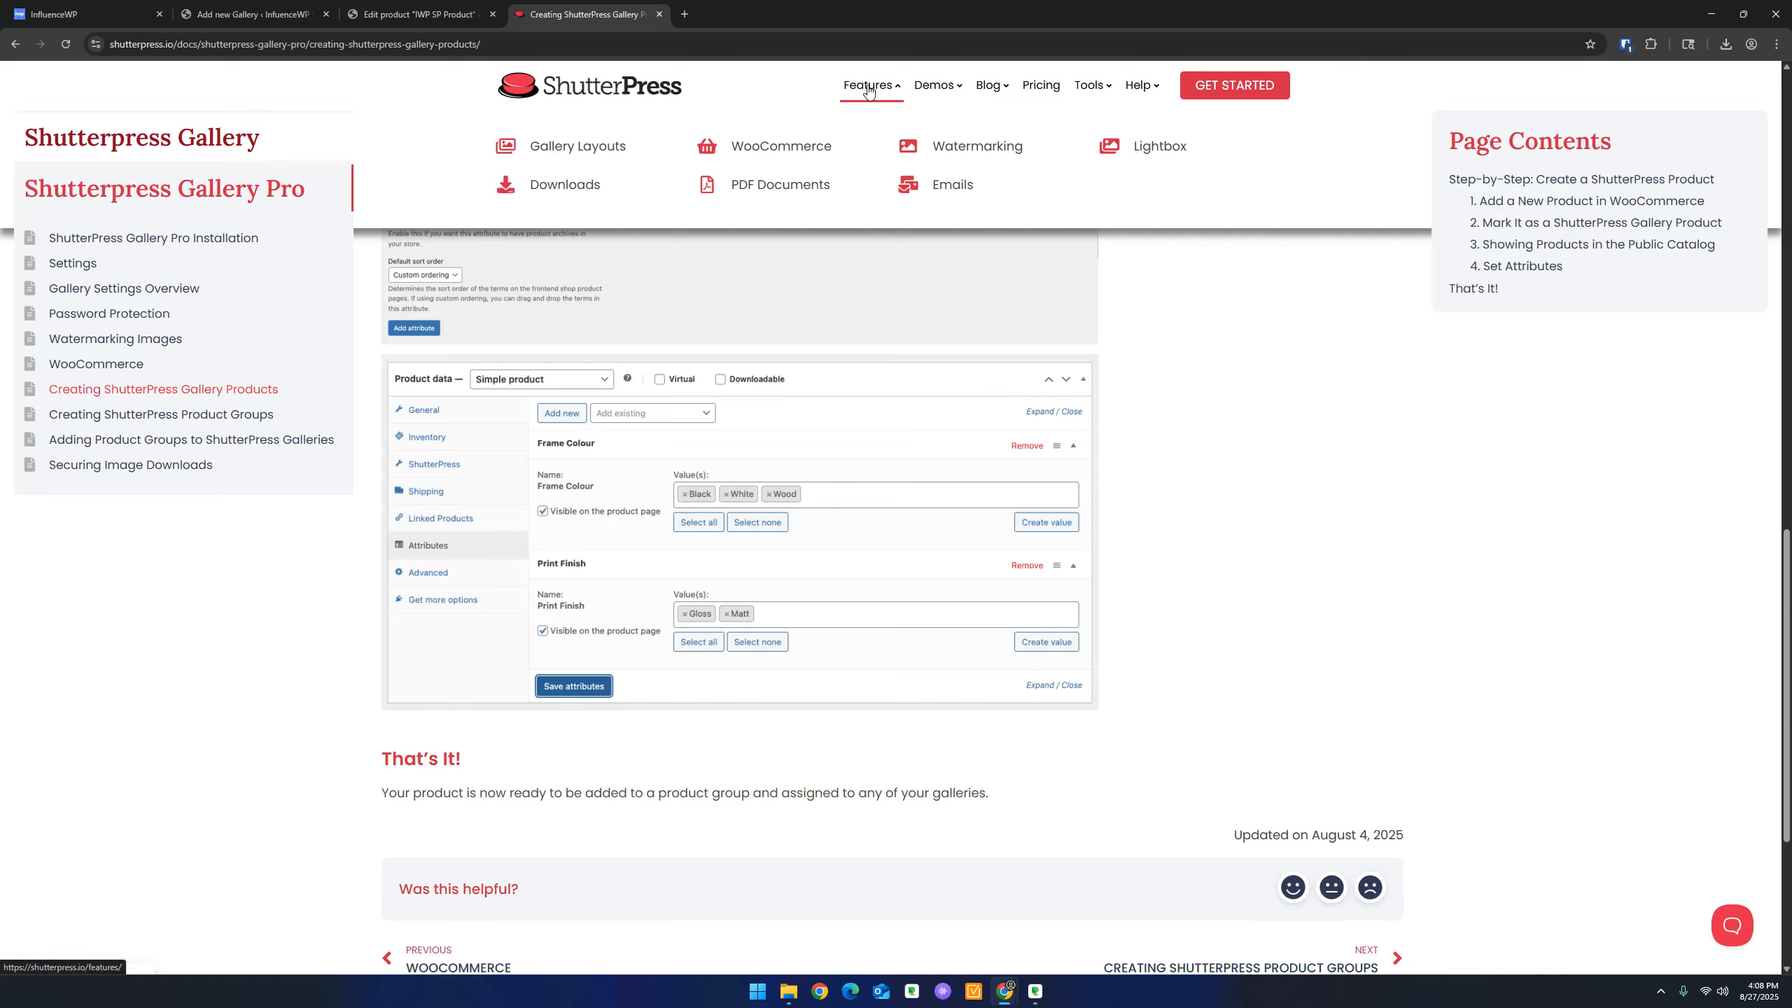
click(789, 185)
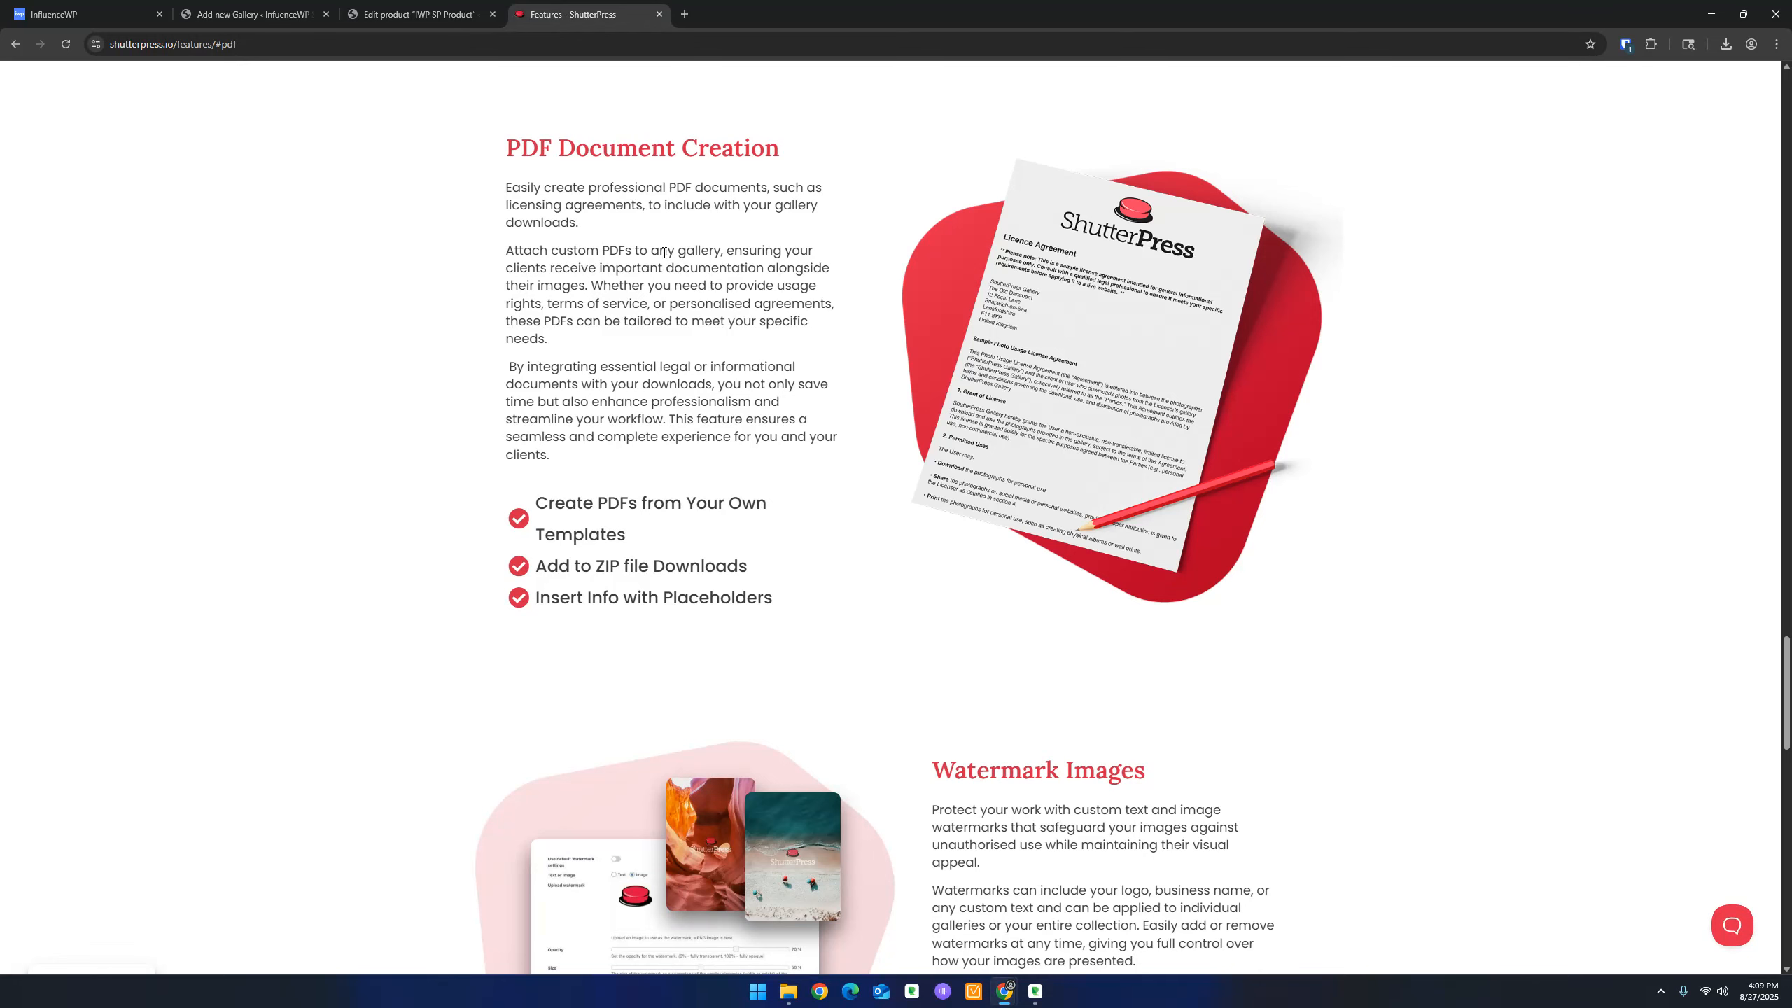
click(247, 14)
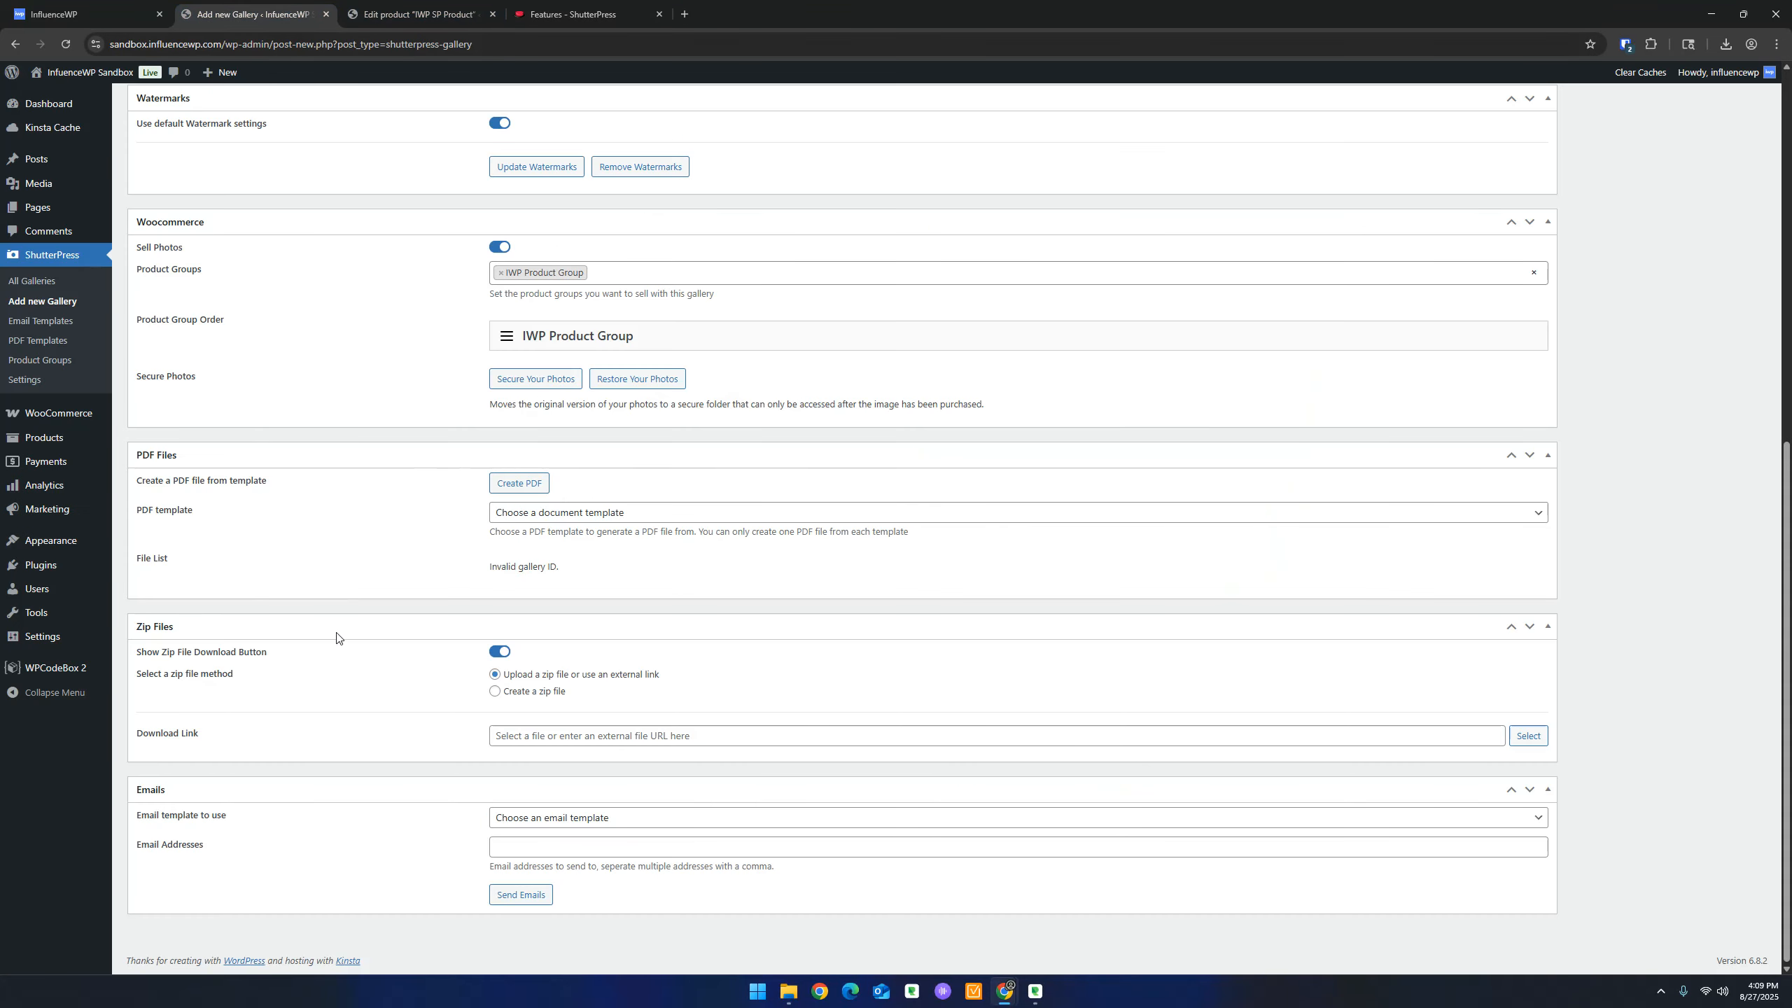
Set IWP Gallery's PDF template to 'Licence Agreement'
click(545, 514)
click(563, 551)
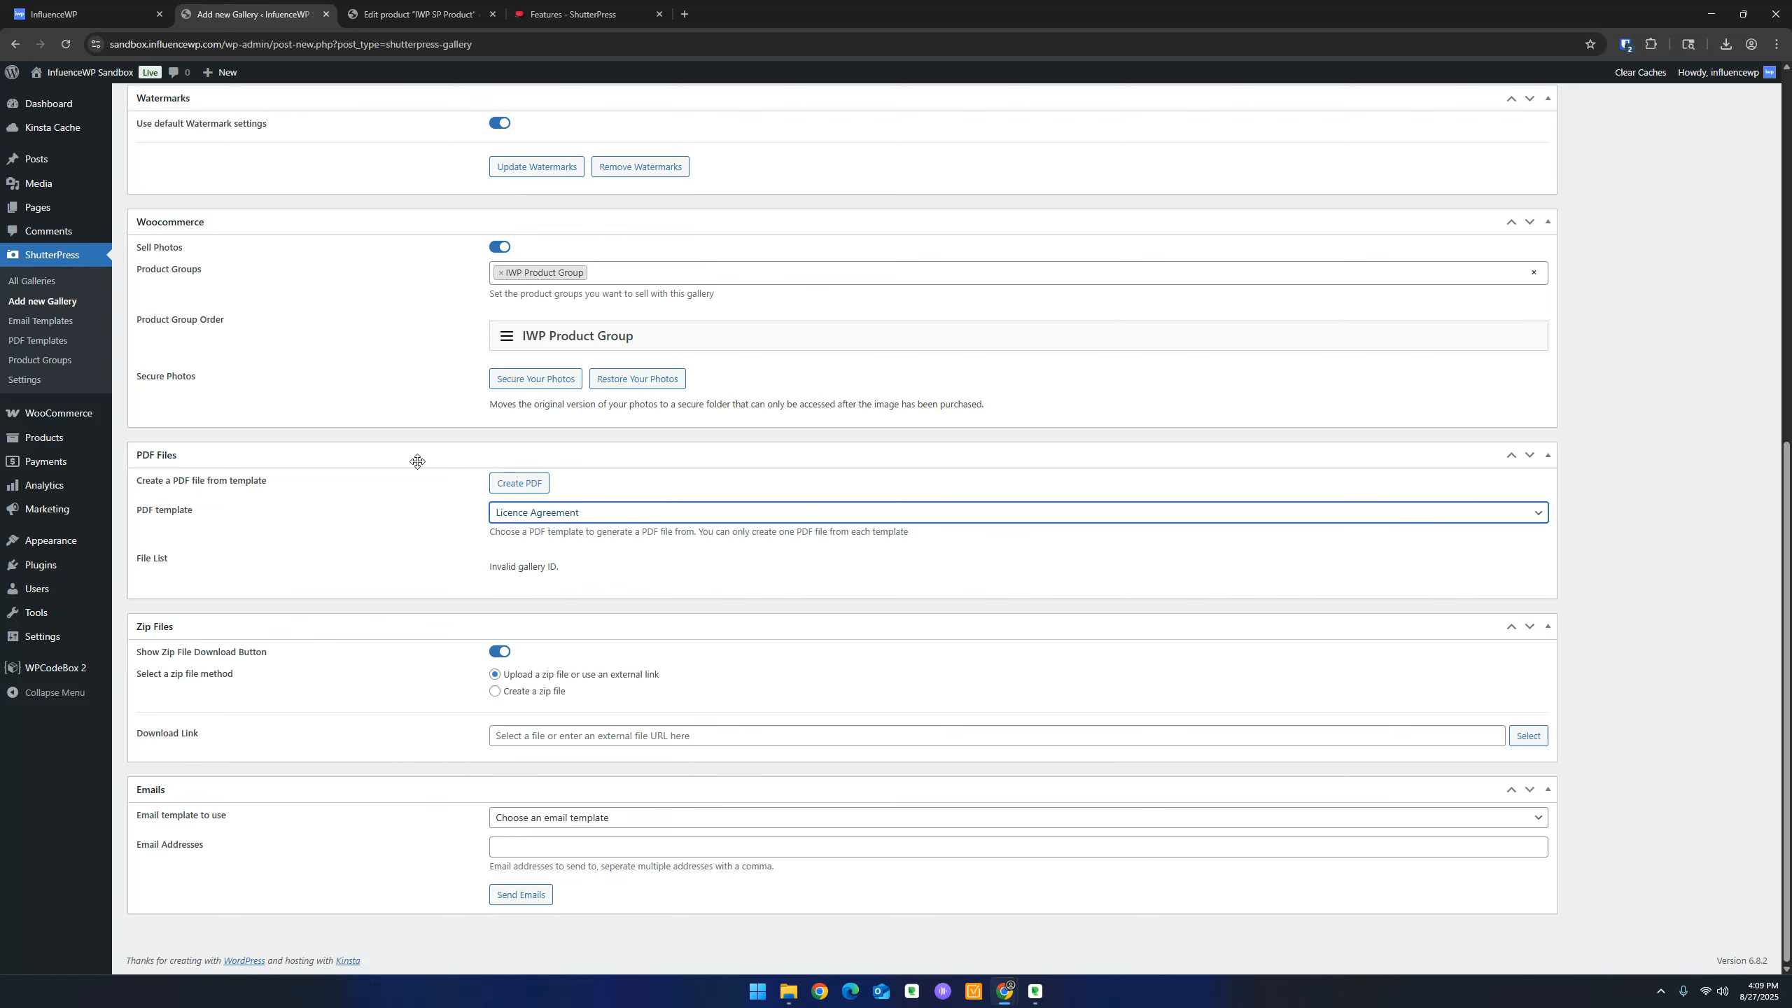
click(564, 15)
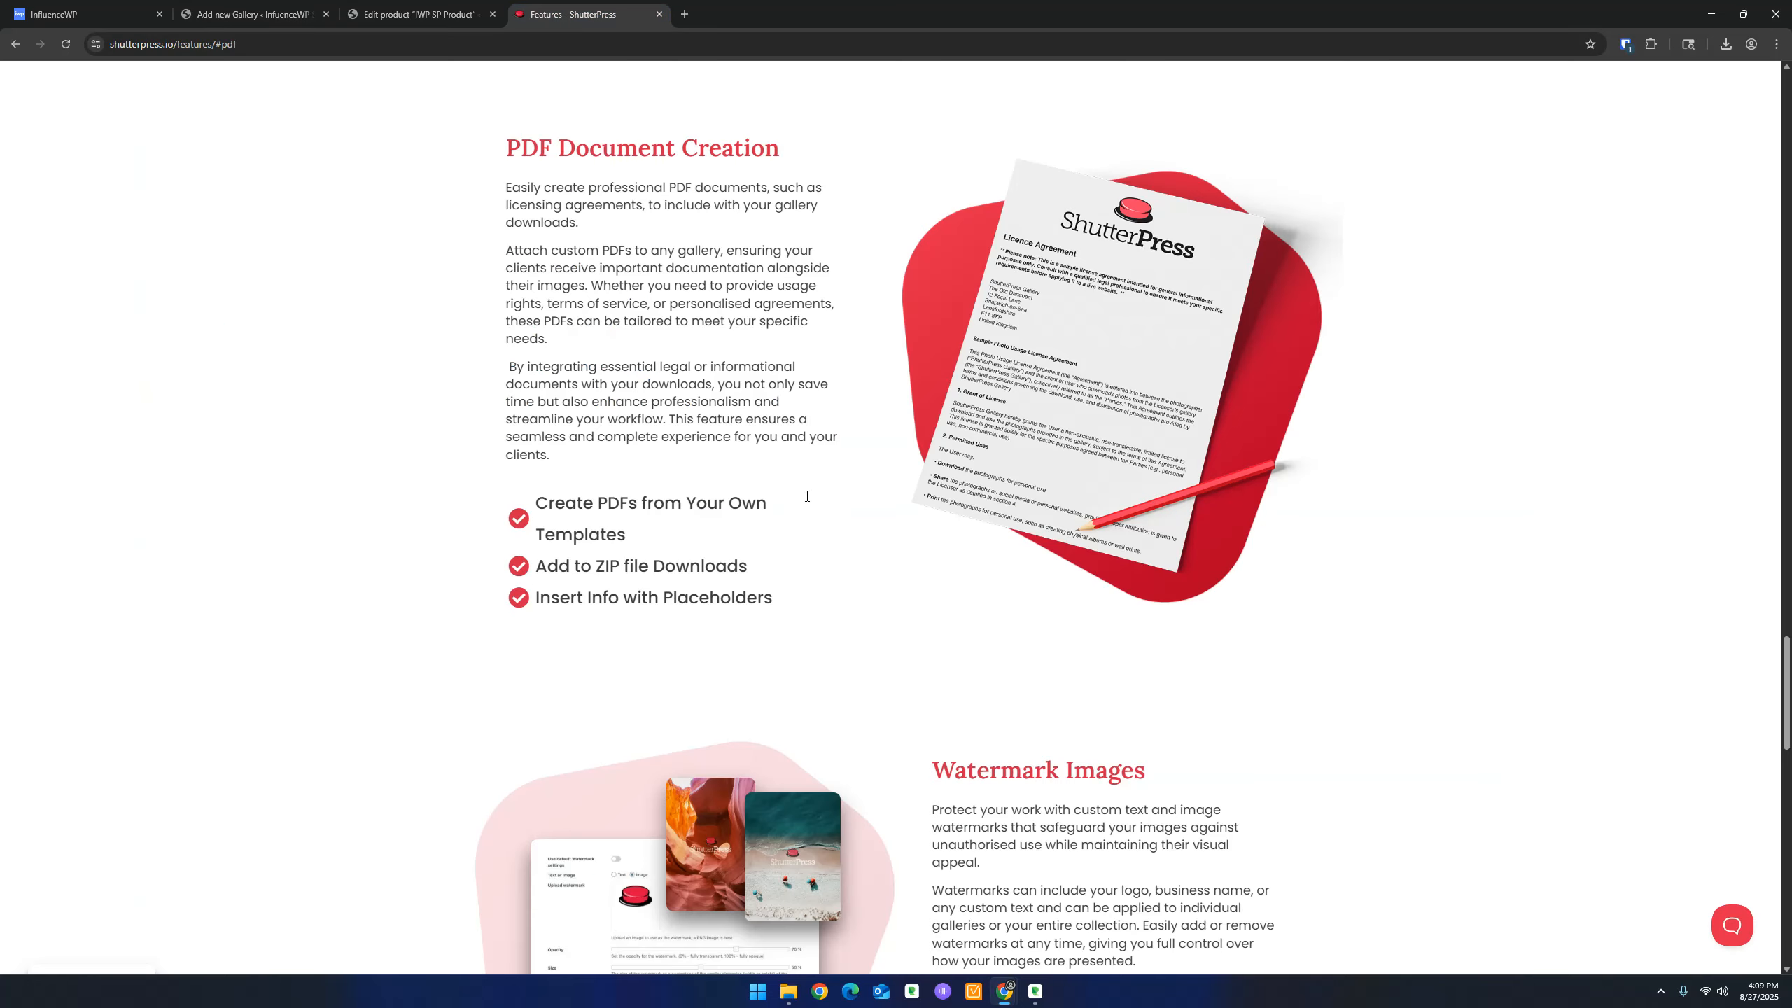
Search the ShutterPress Features page for 'email' to read about Send Client Emails
scroll(444, 497, up, 5)
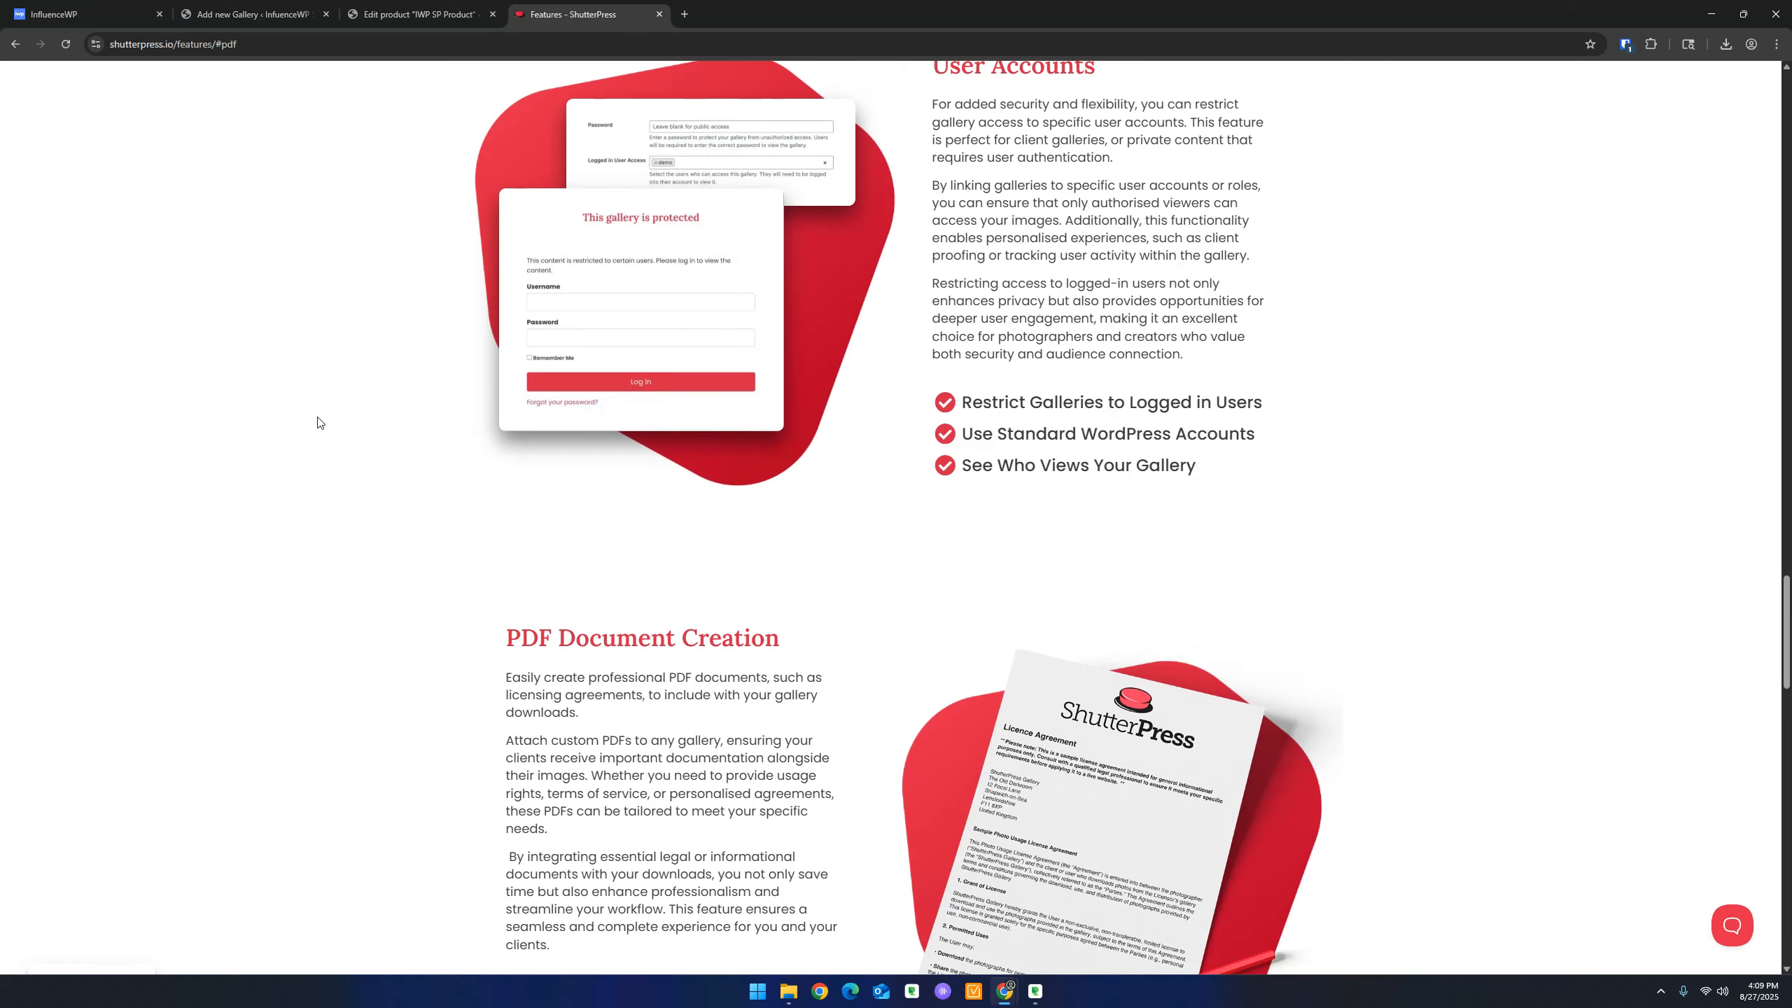
key(ctrl+f)
text(email)
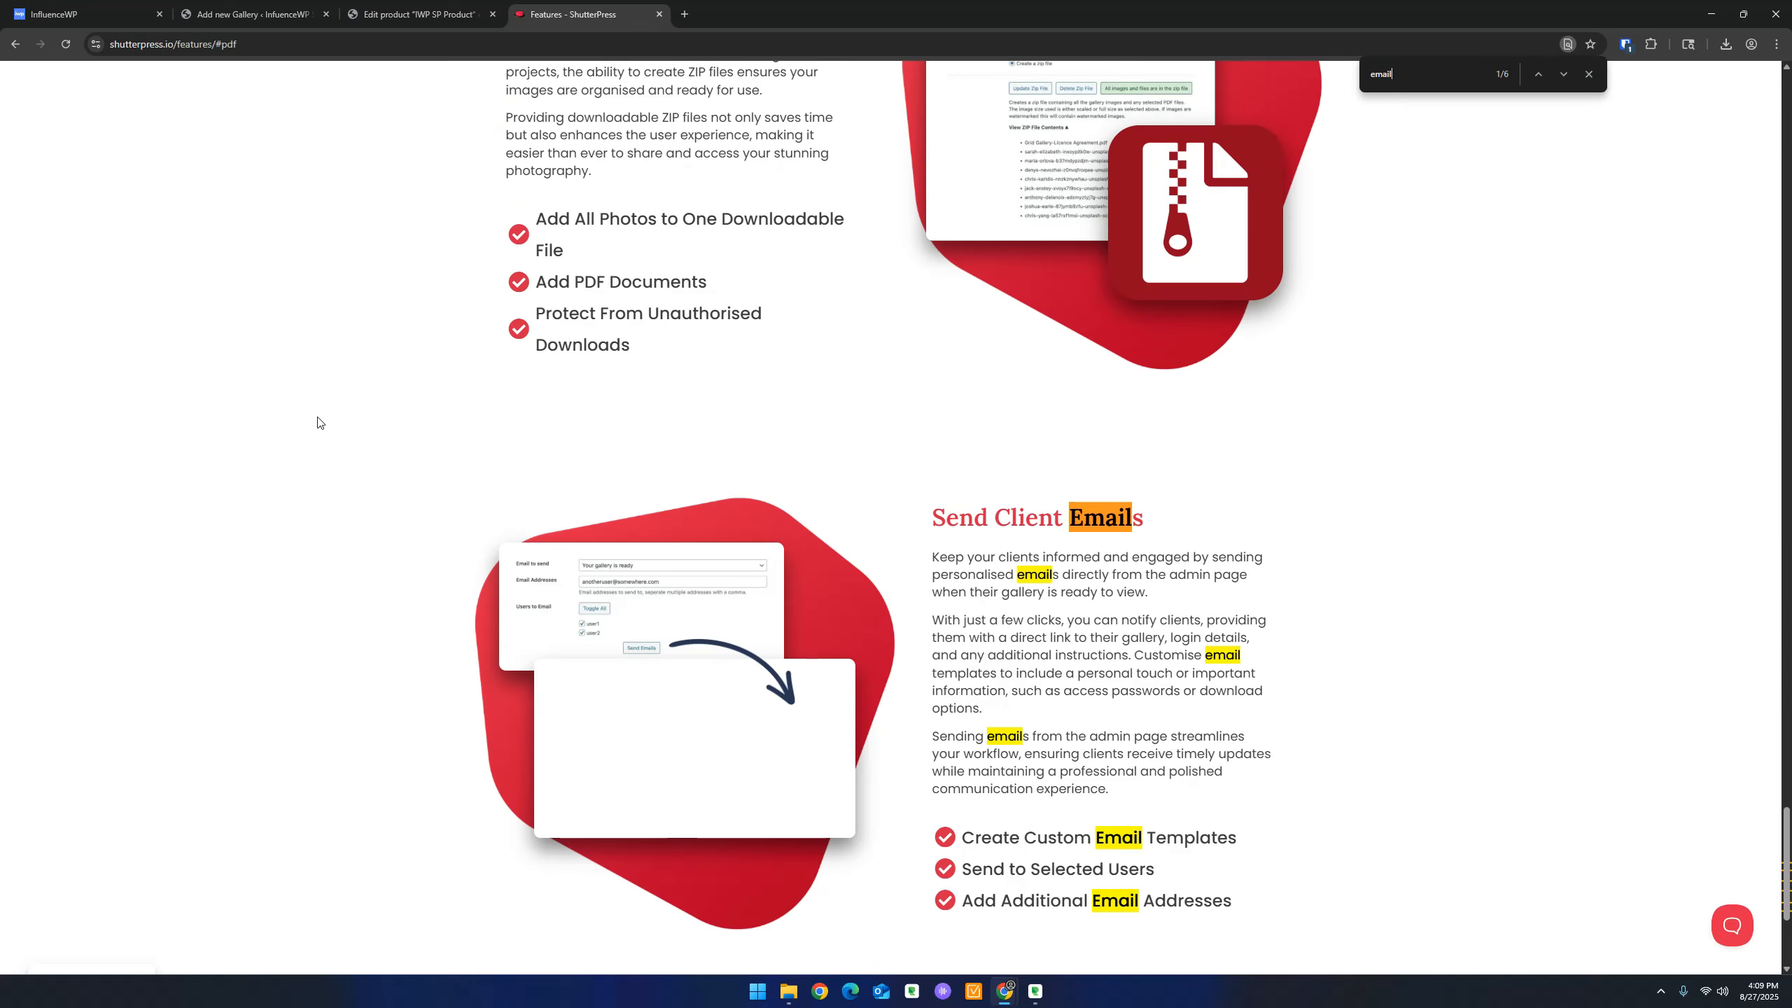
scroll(417, 592, down, 4)
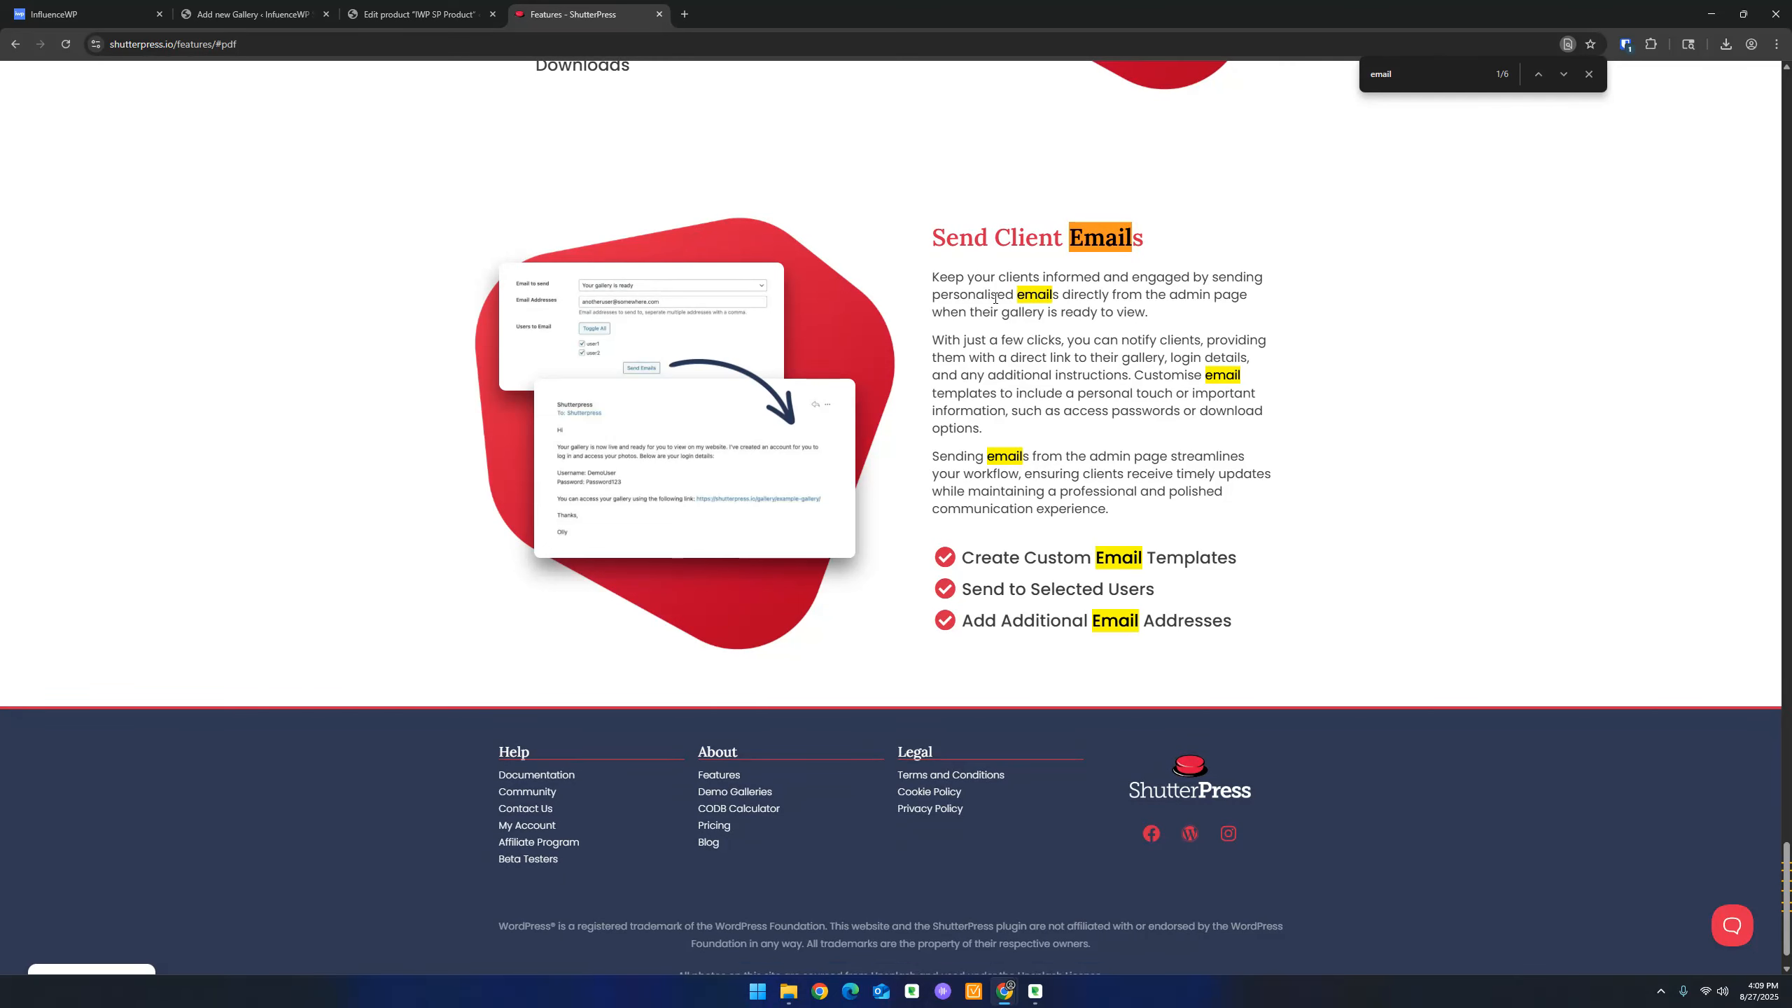
click(1582, 76)
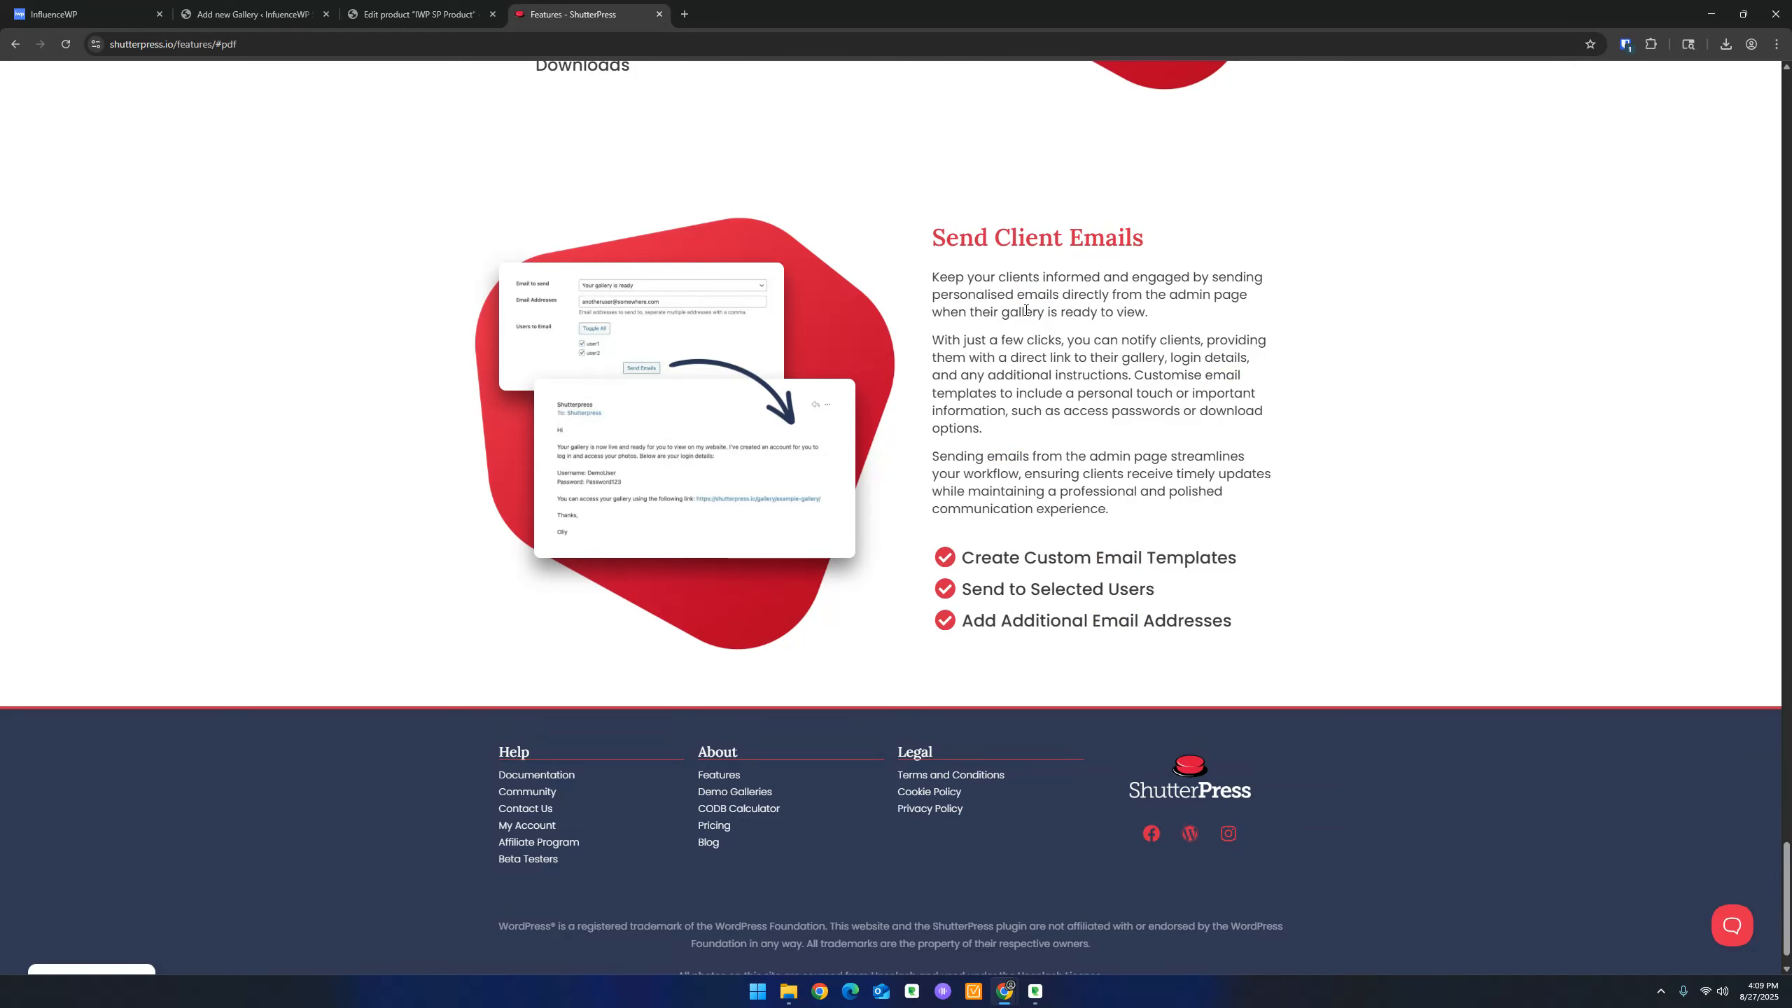
scroll(1130, 423, down, 1)
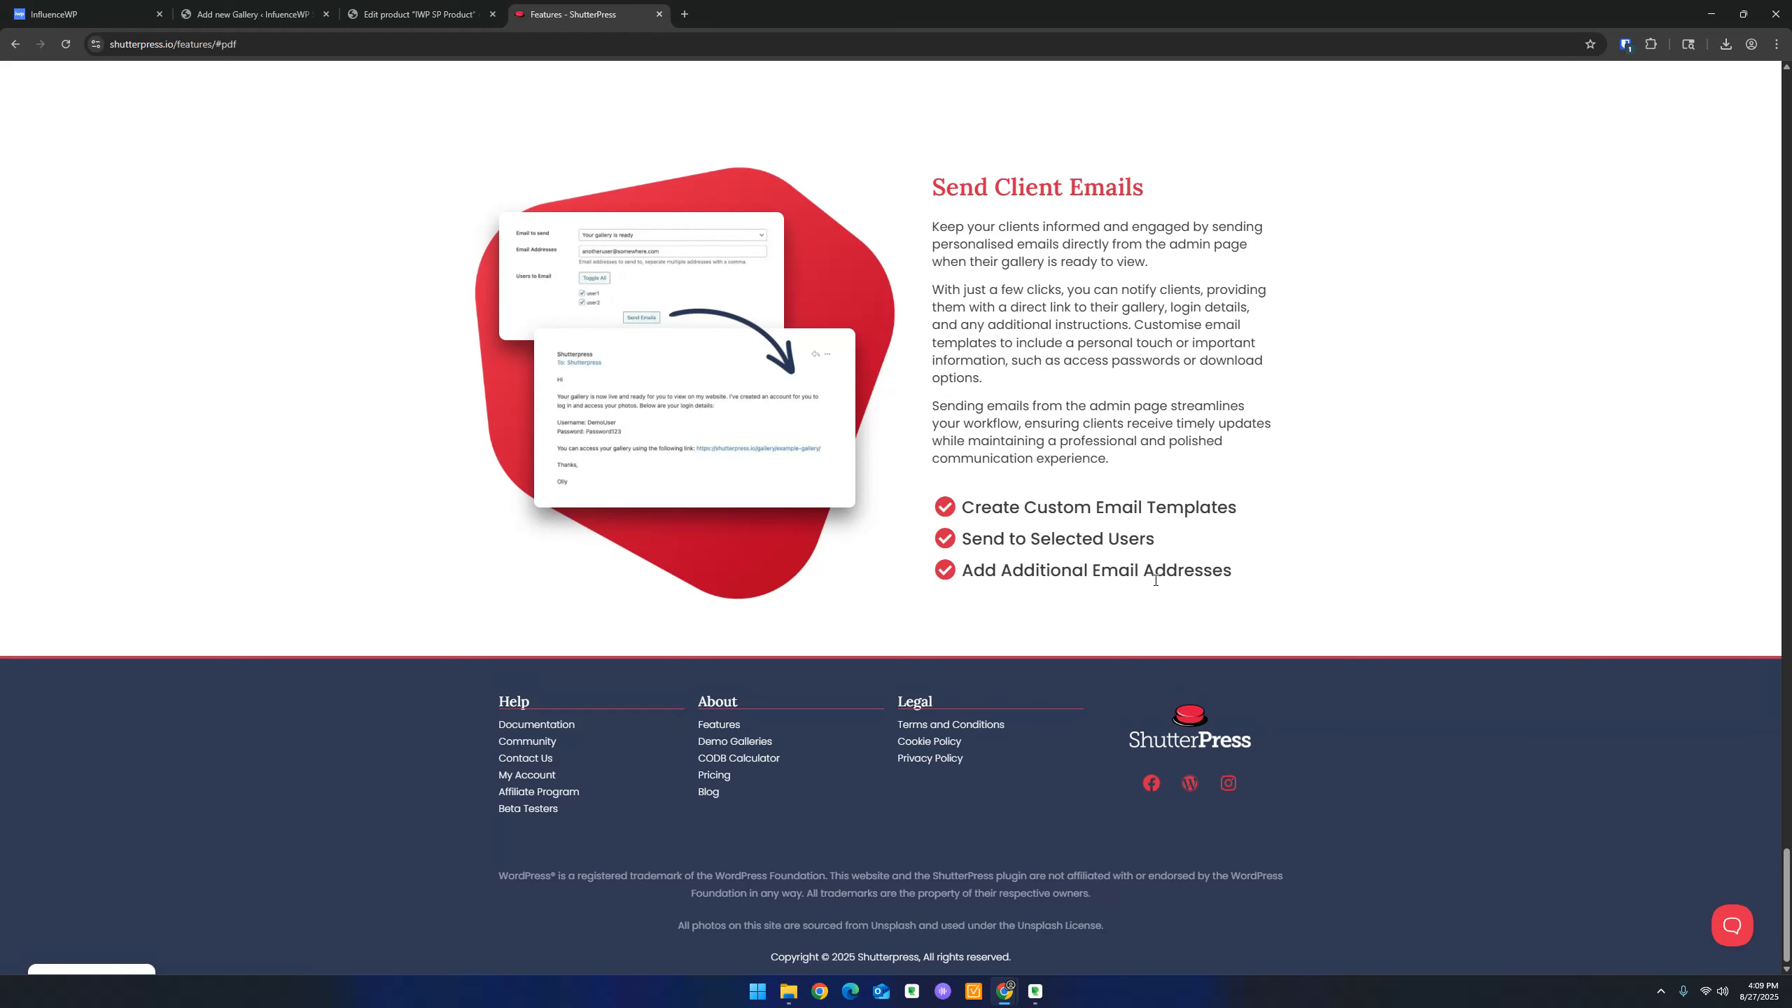
scroll(1156, 574, up, 3)
click(303, 13)
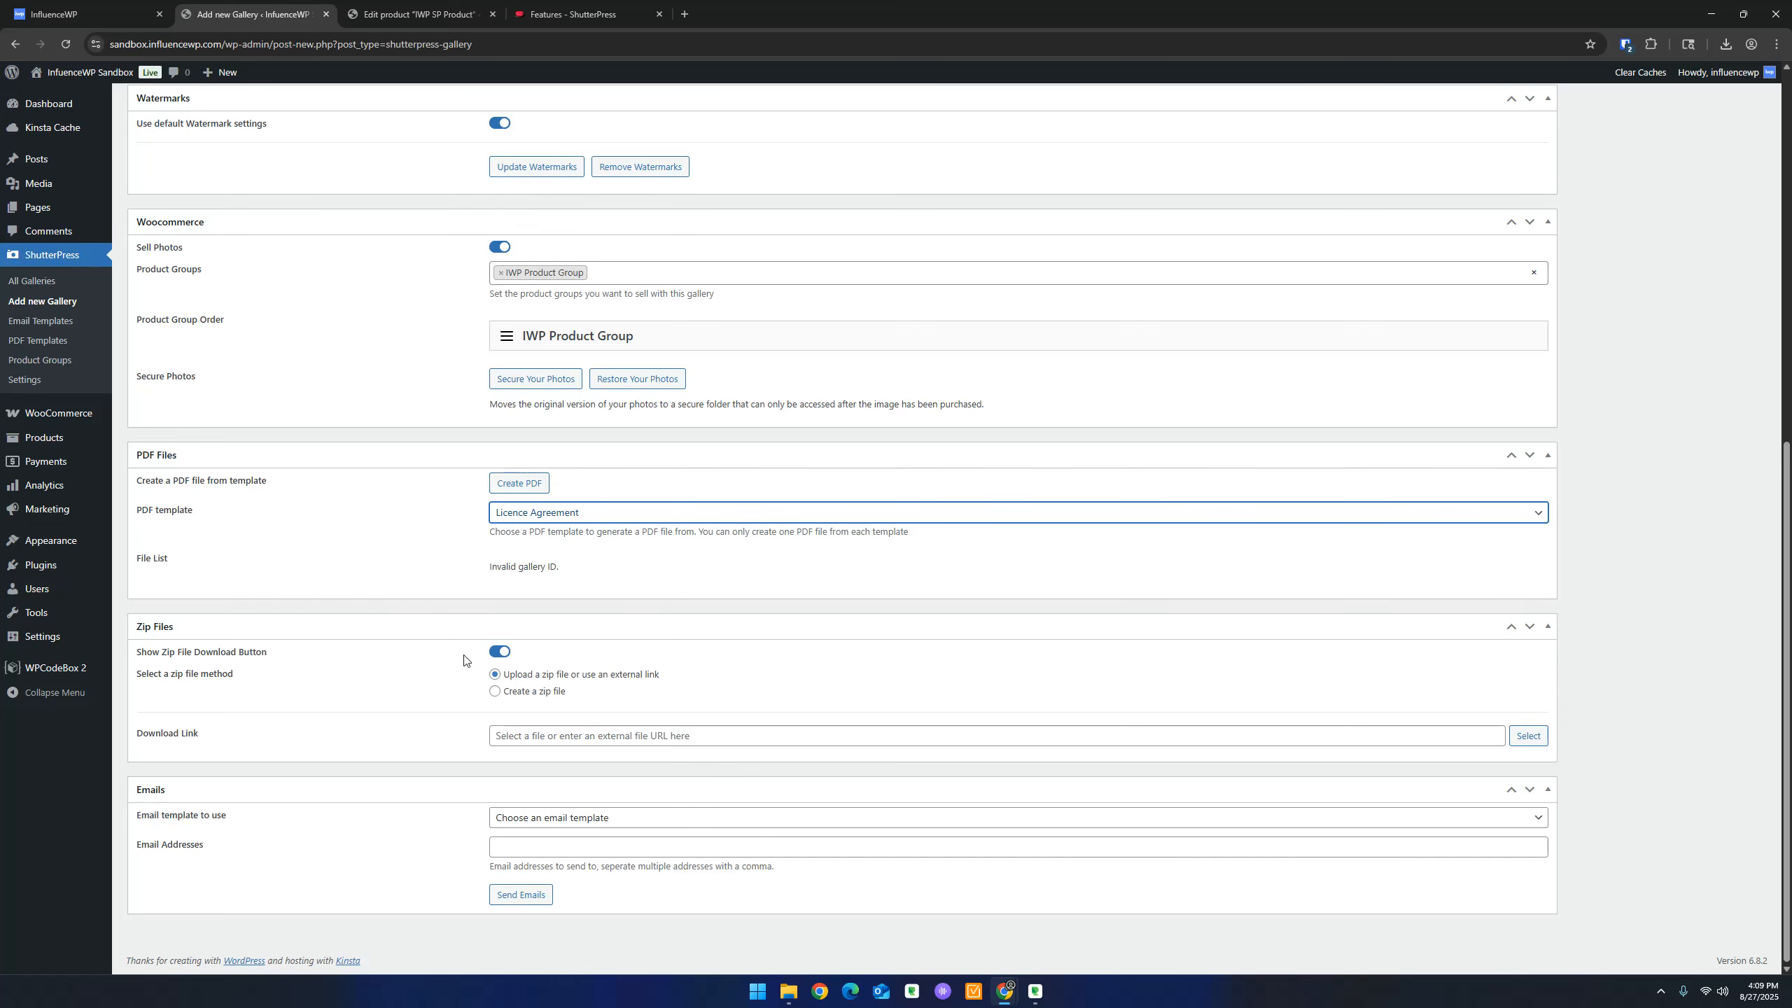
Turn the zip download button back off and choose the 'Your gallery is ready' email template
click(513, 650)
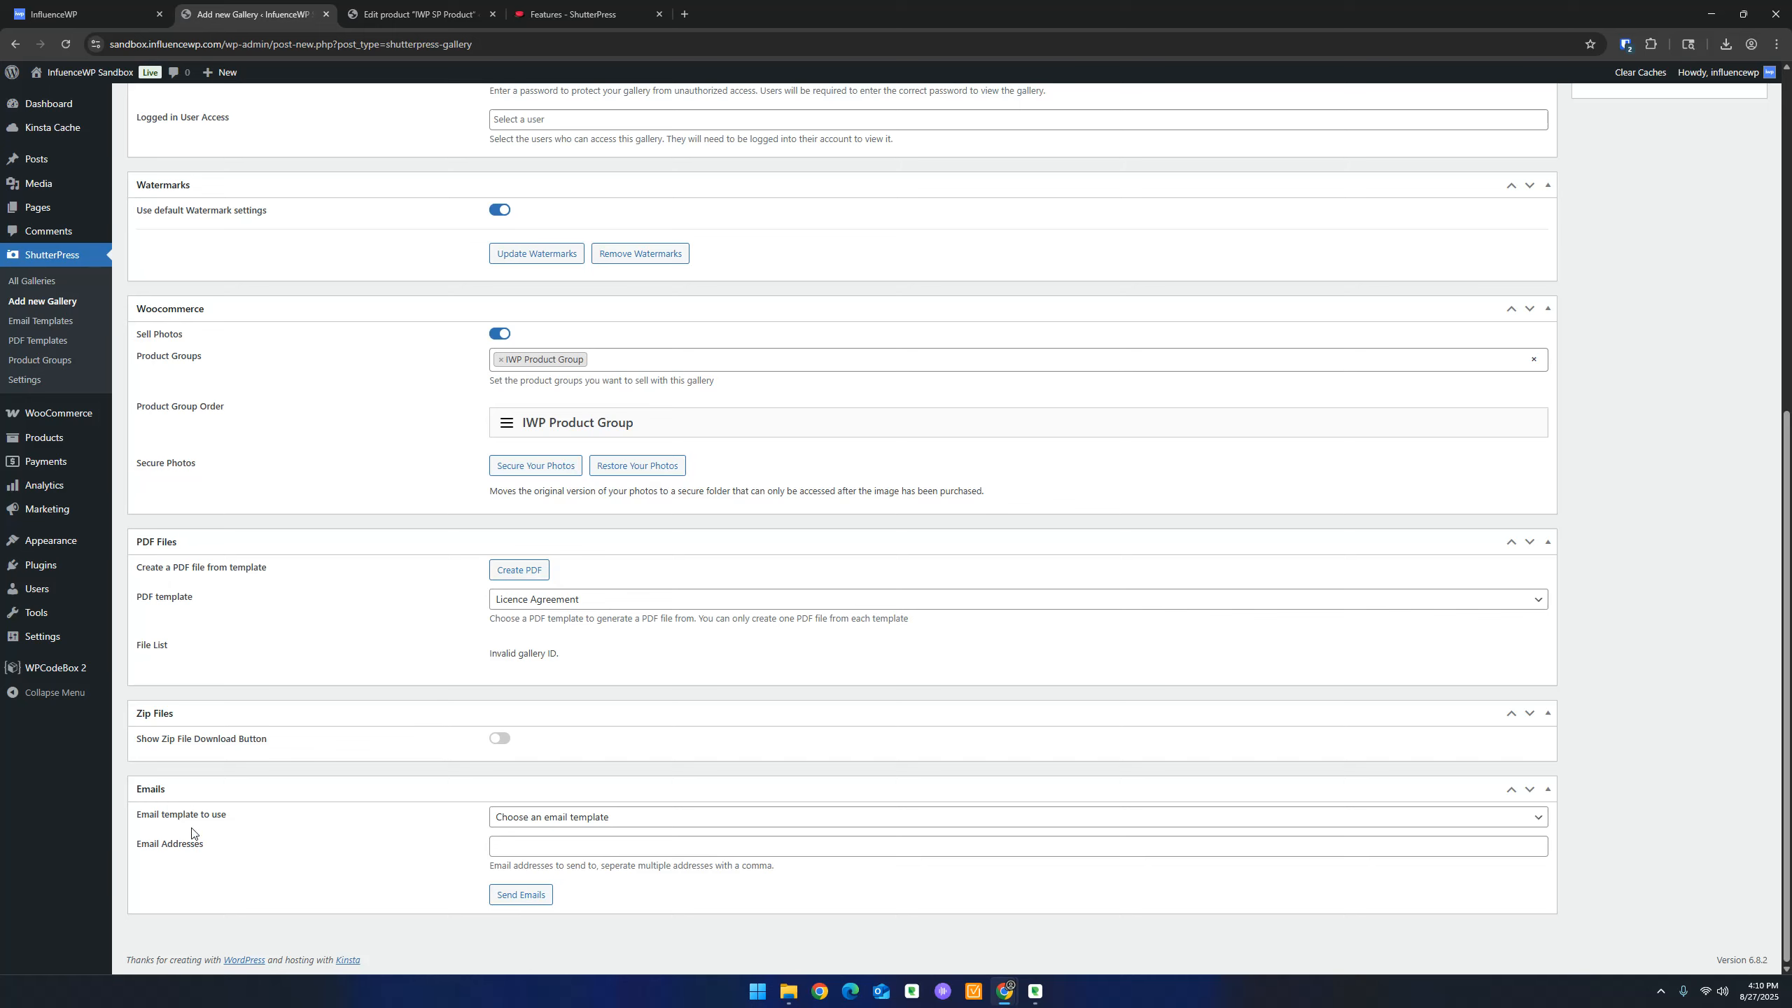
click(548, 819)
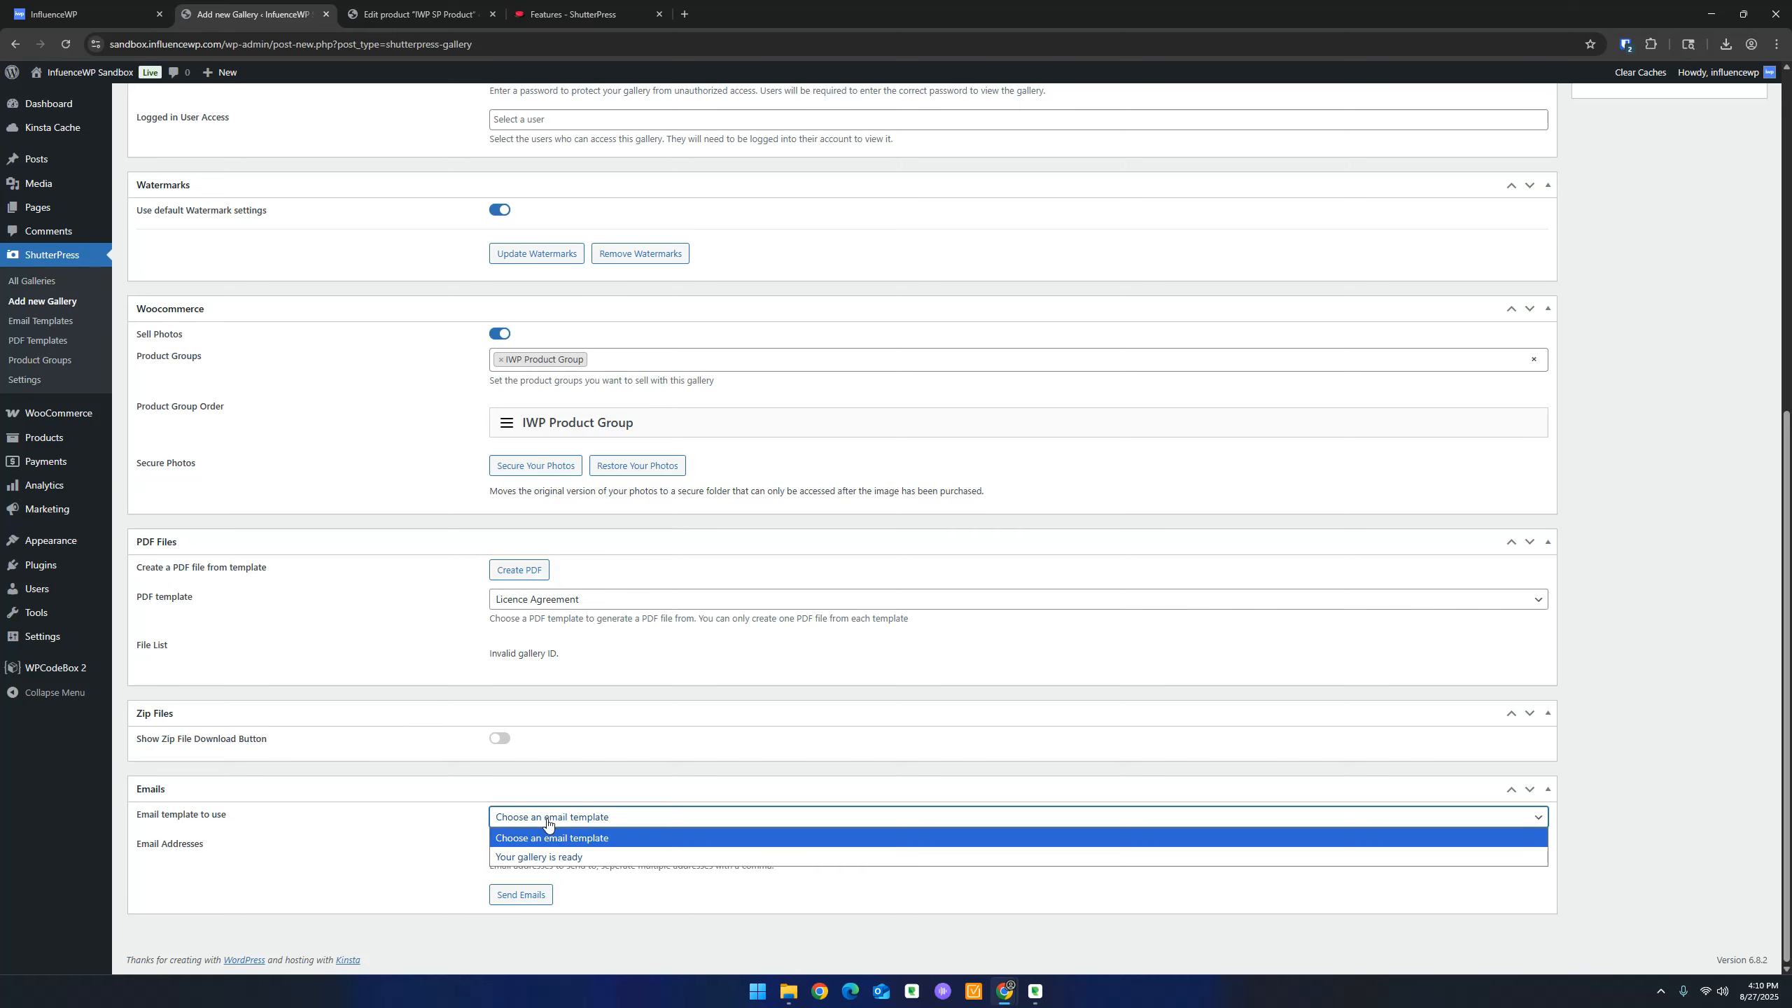
click(572, 858)
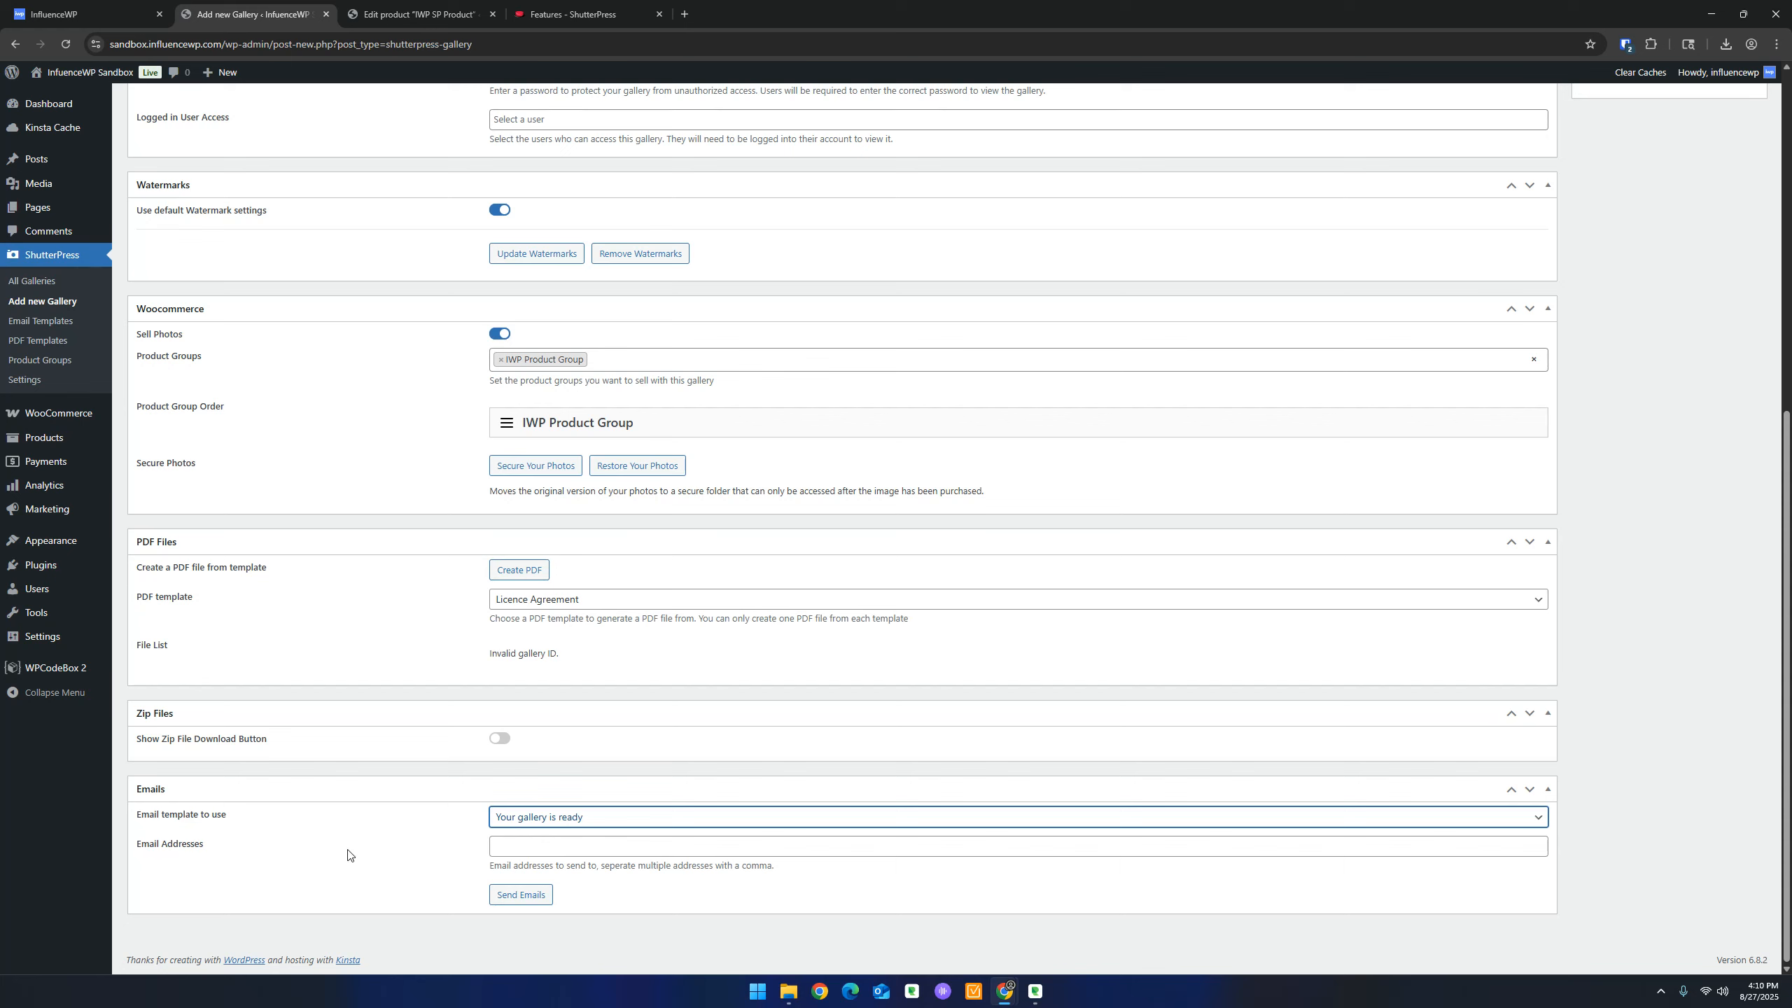
click(596, 849)
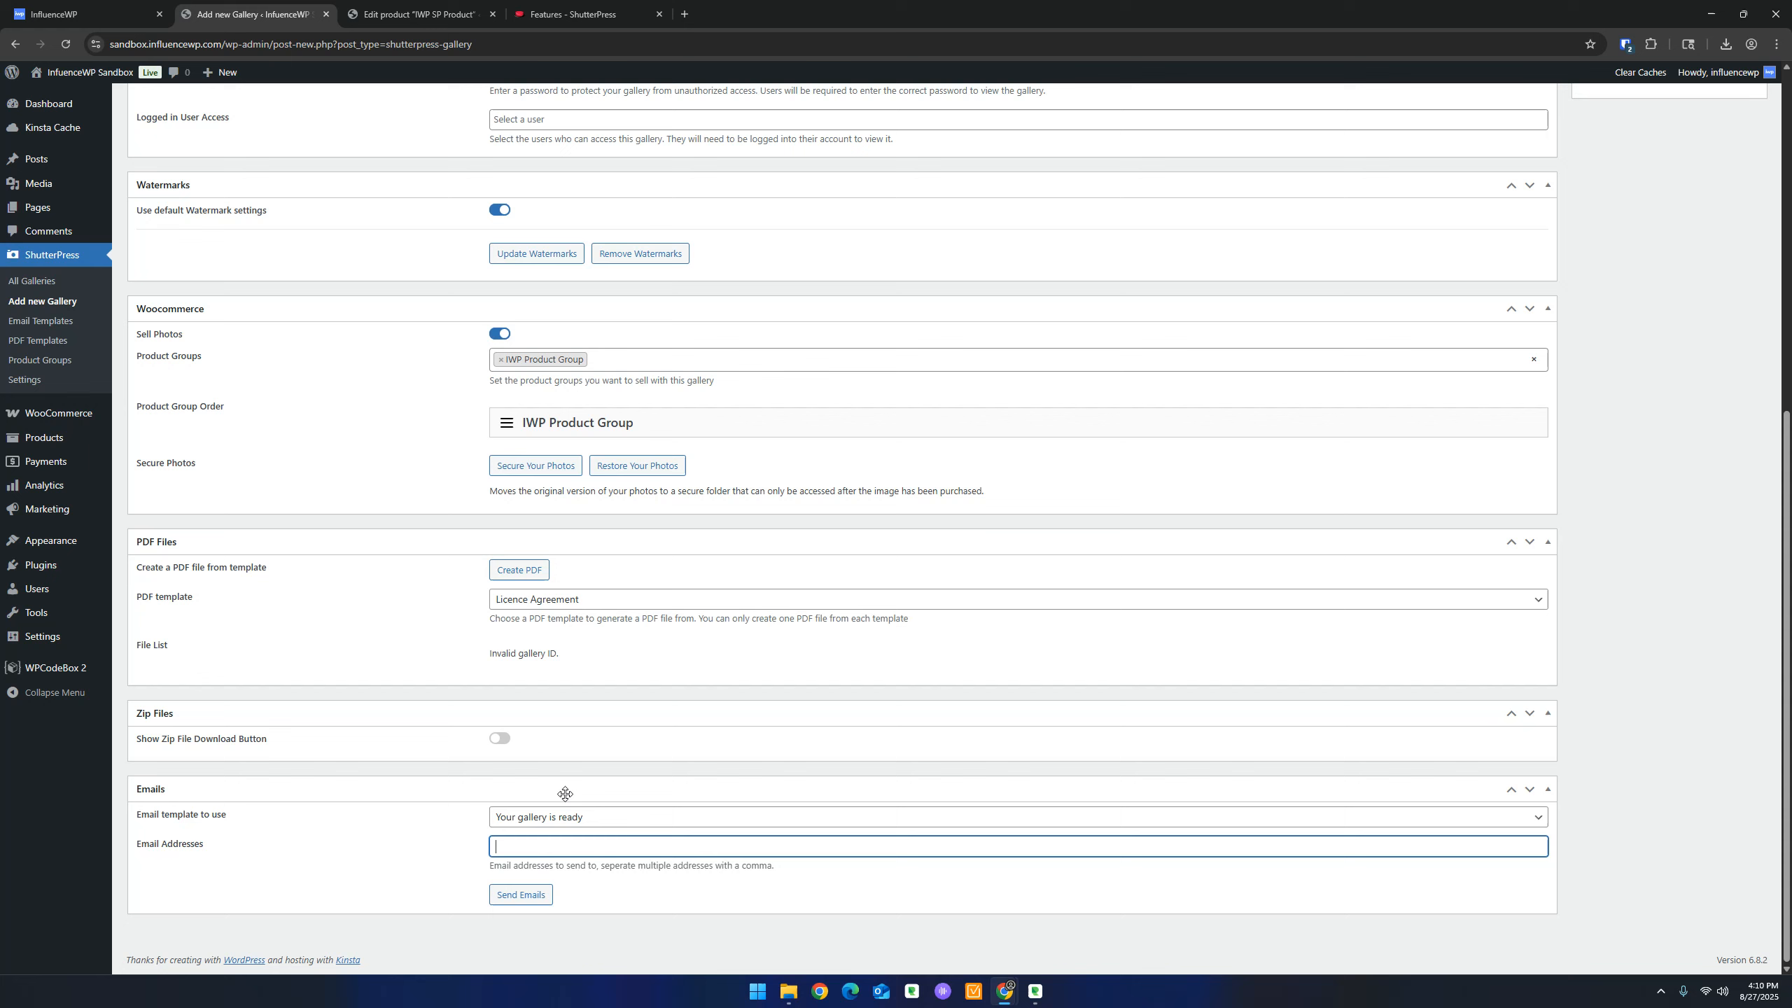
key(F10)
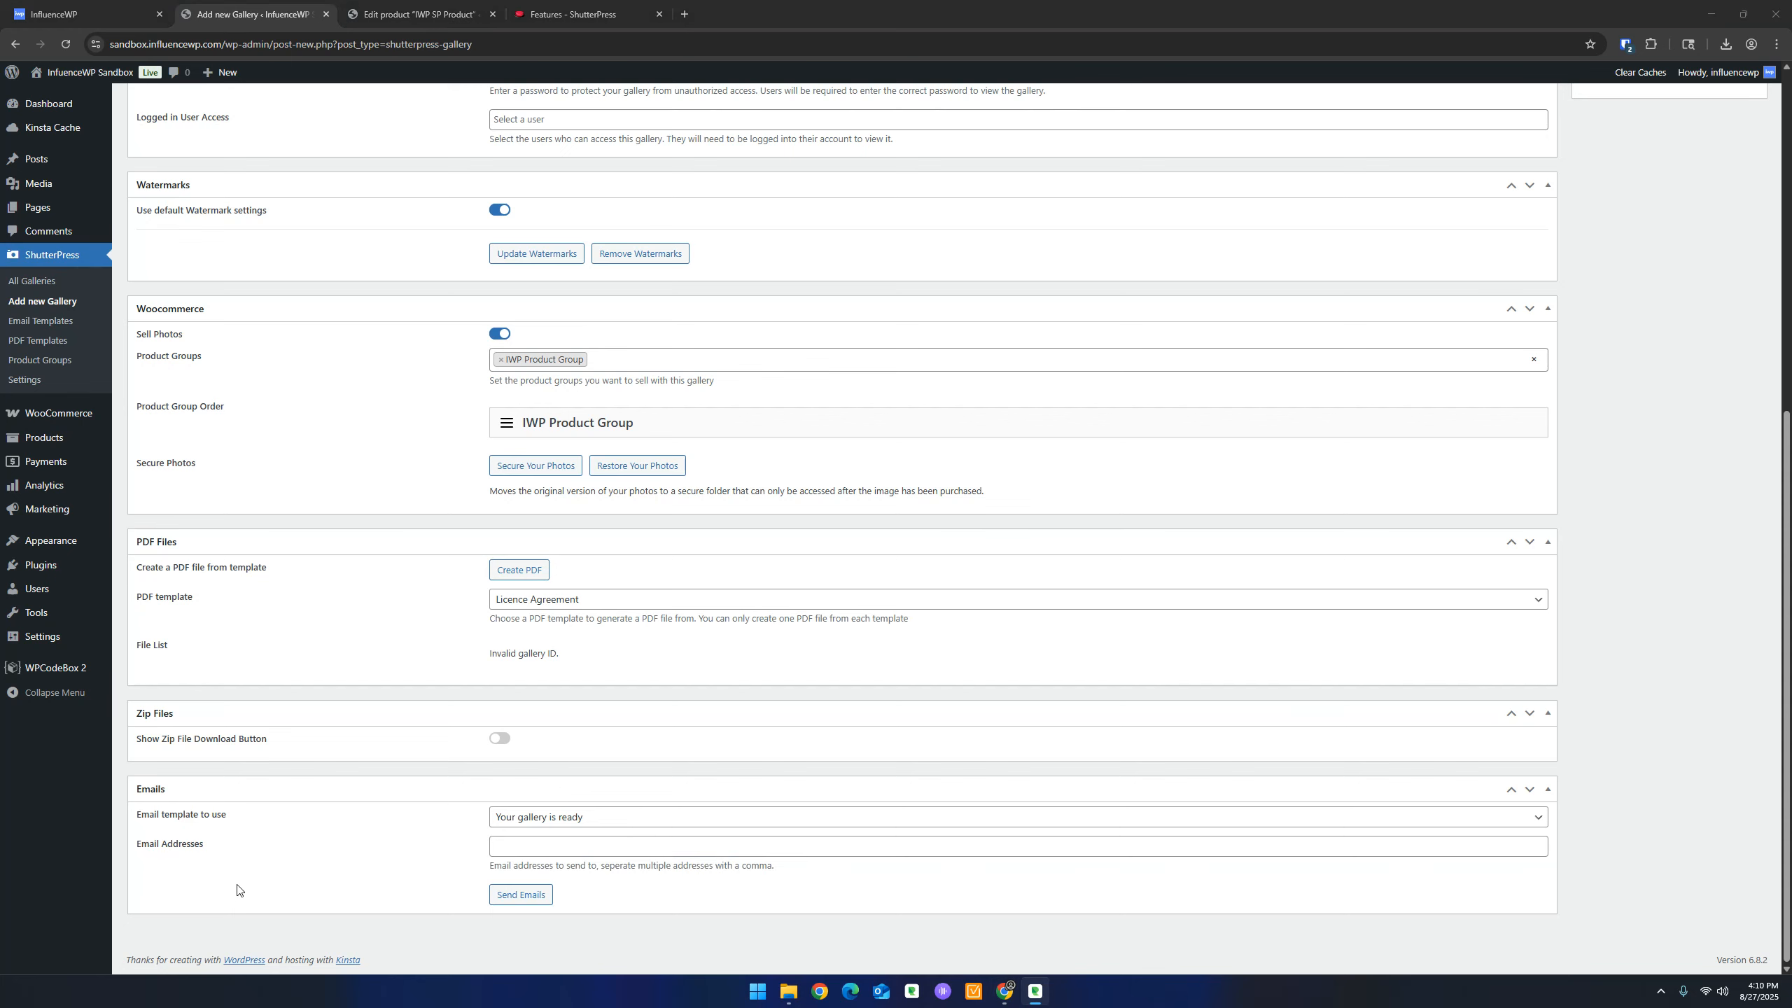
Publish IWP Gallery and bring up the permalink's link options
scroll(834, 664, up, 8)
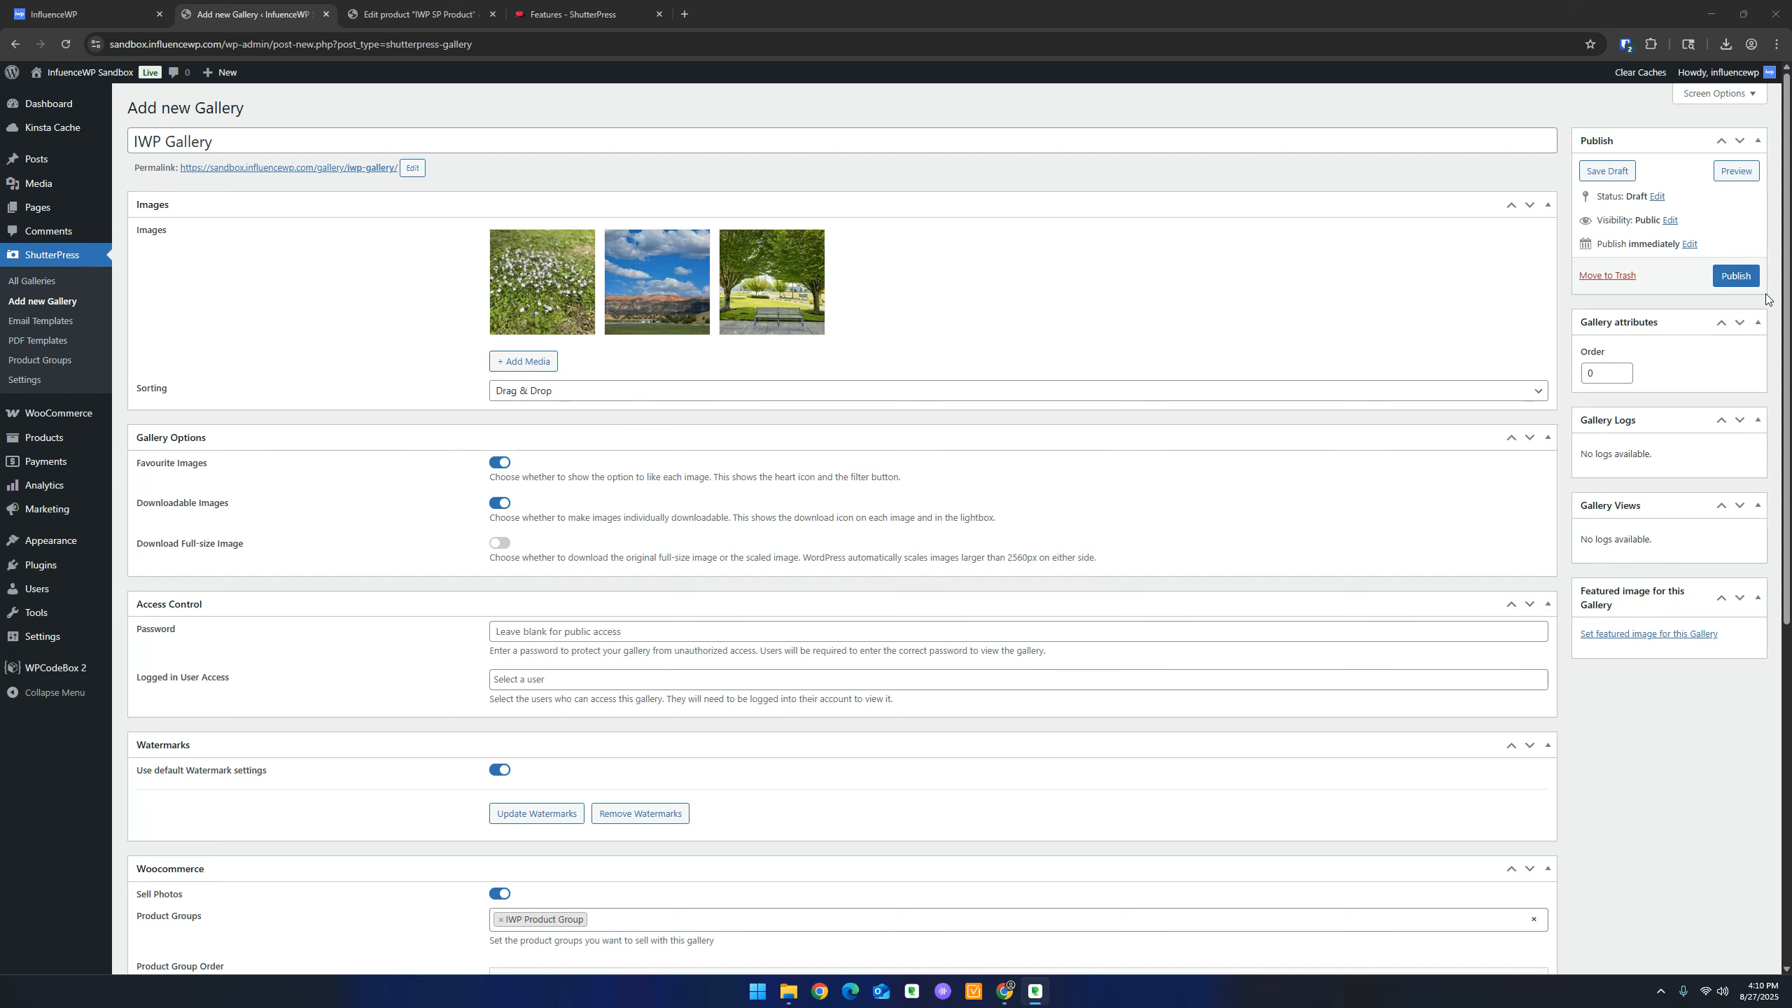
click(1742, 278)
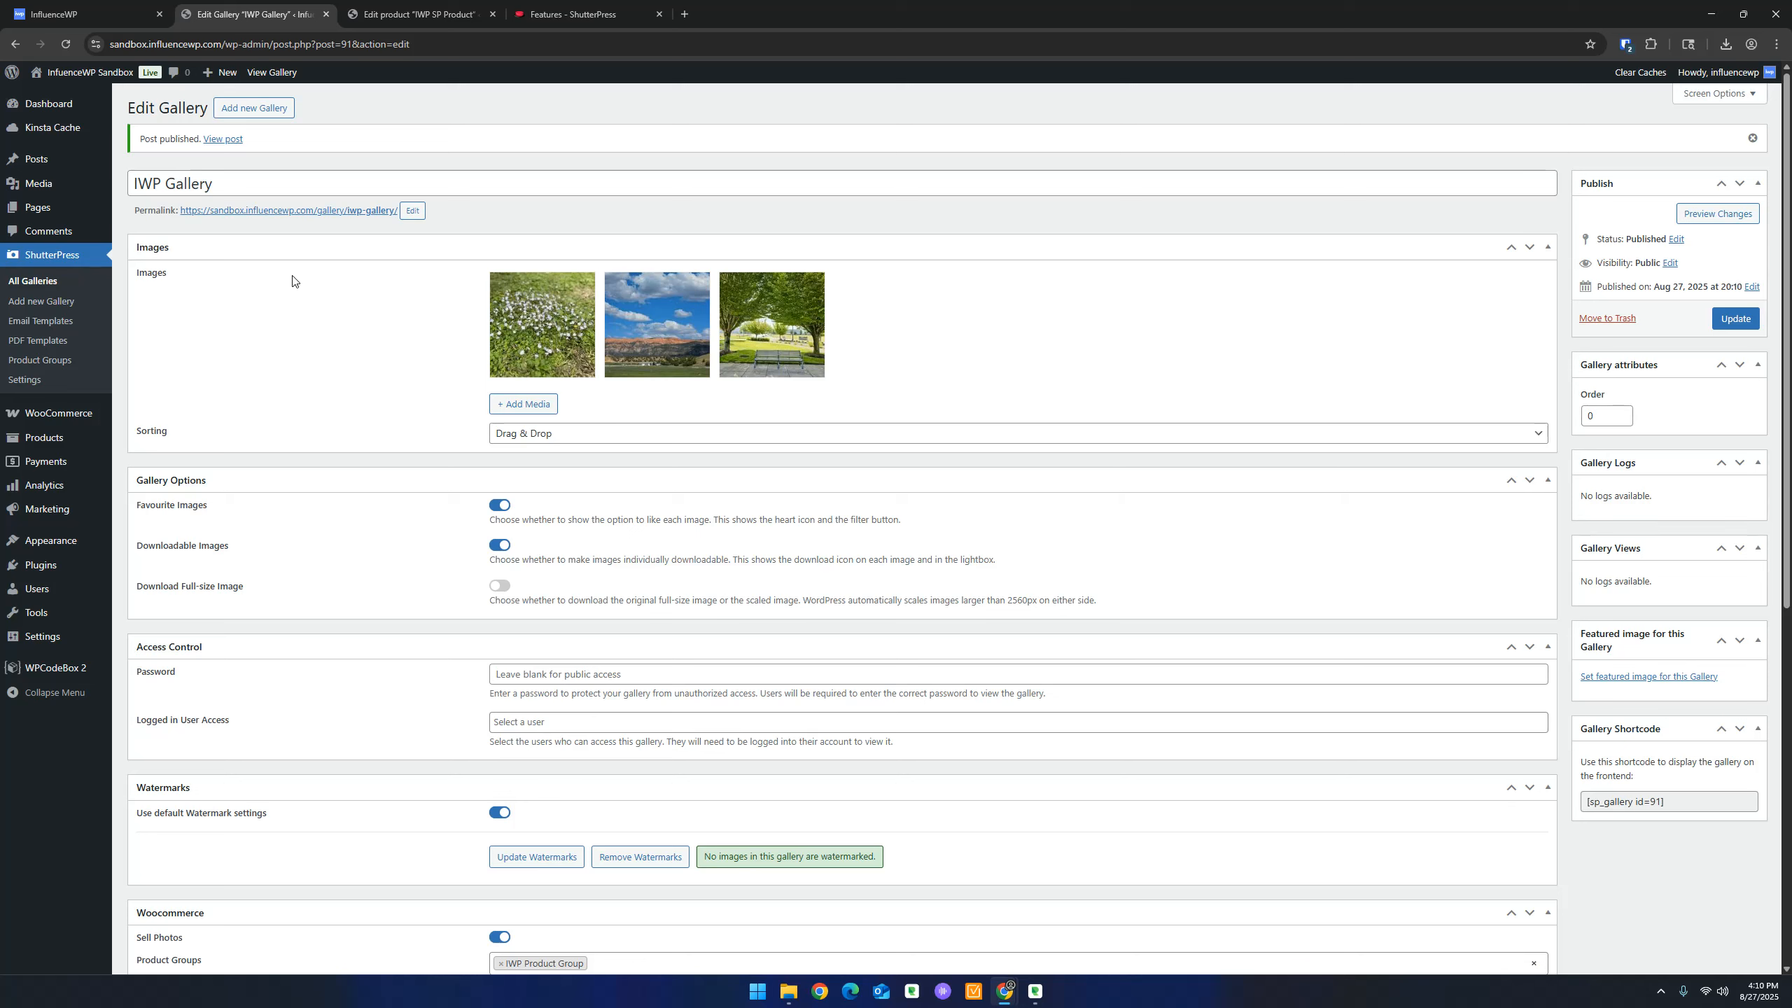
right_click(346, 215)
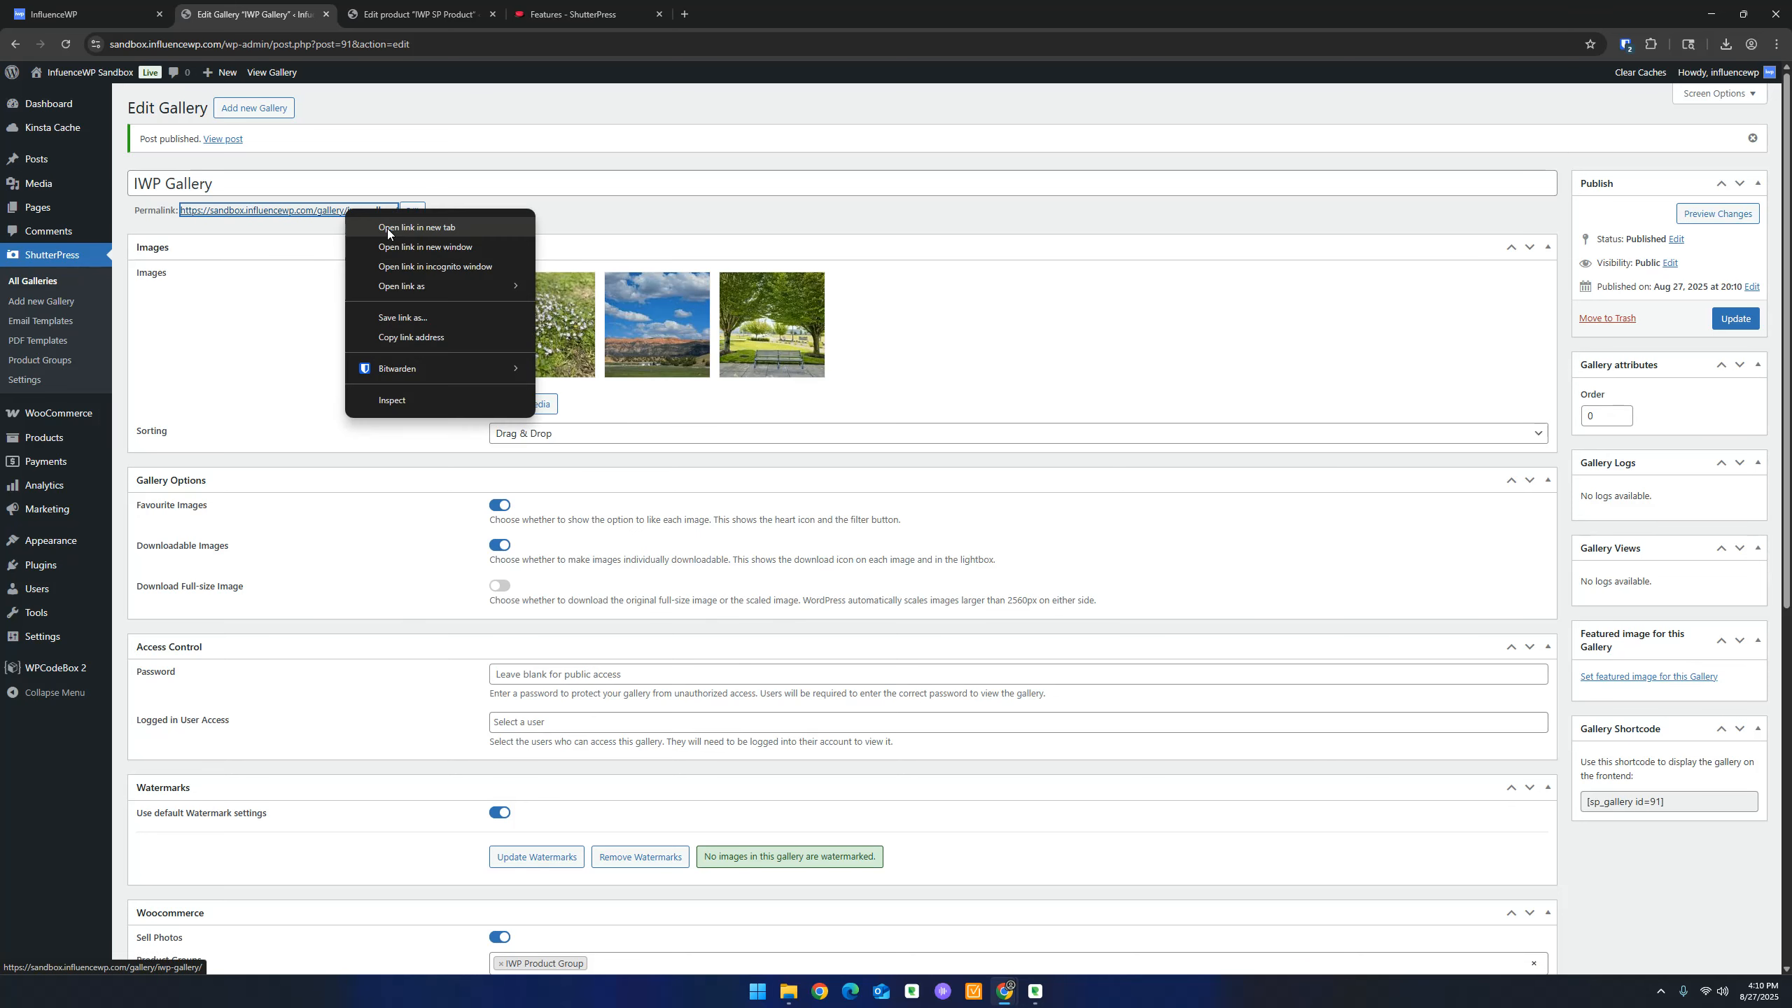
Open the published IWP Gallery page in a new tab
click(387, 229)
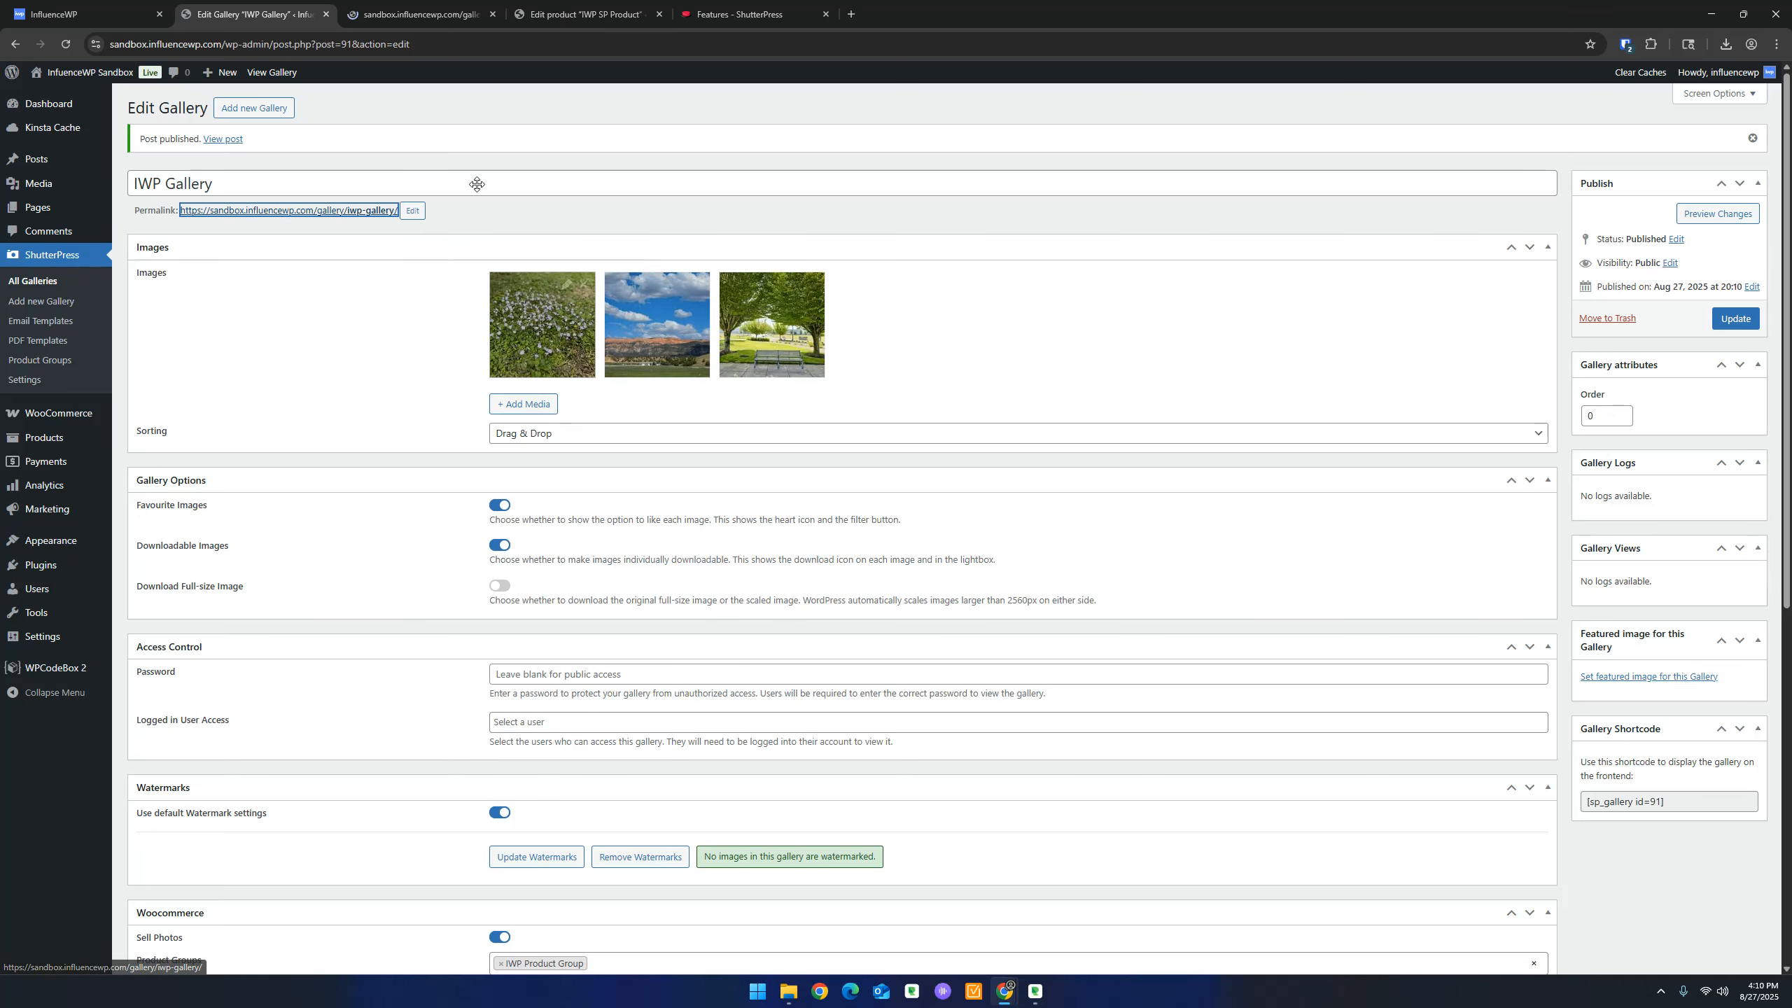
click(409, 14)
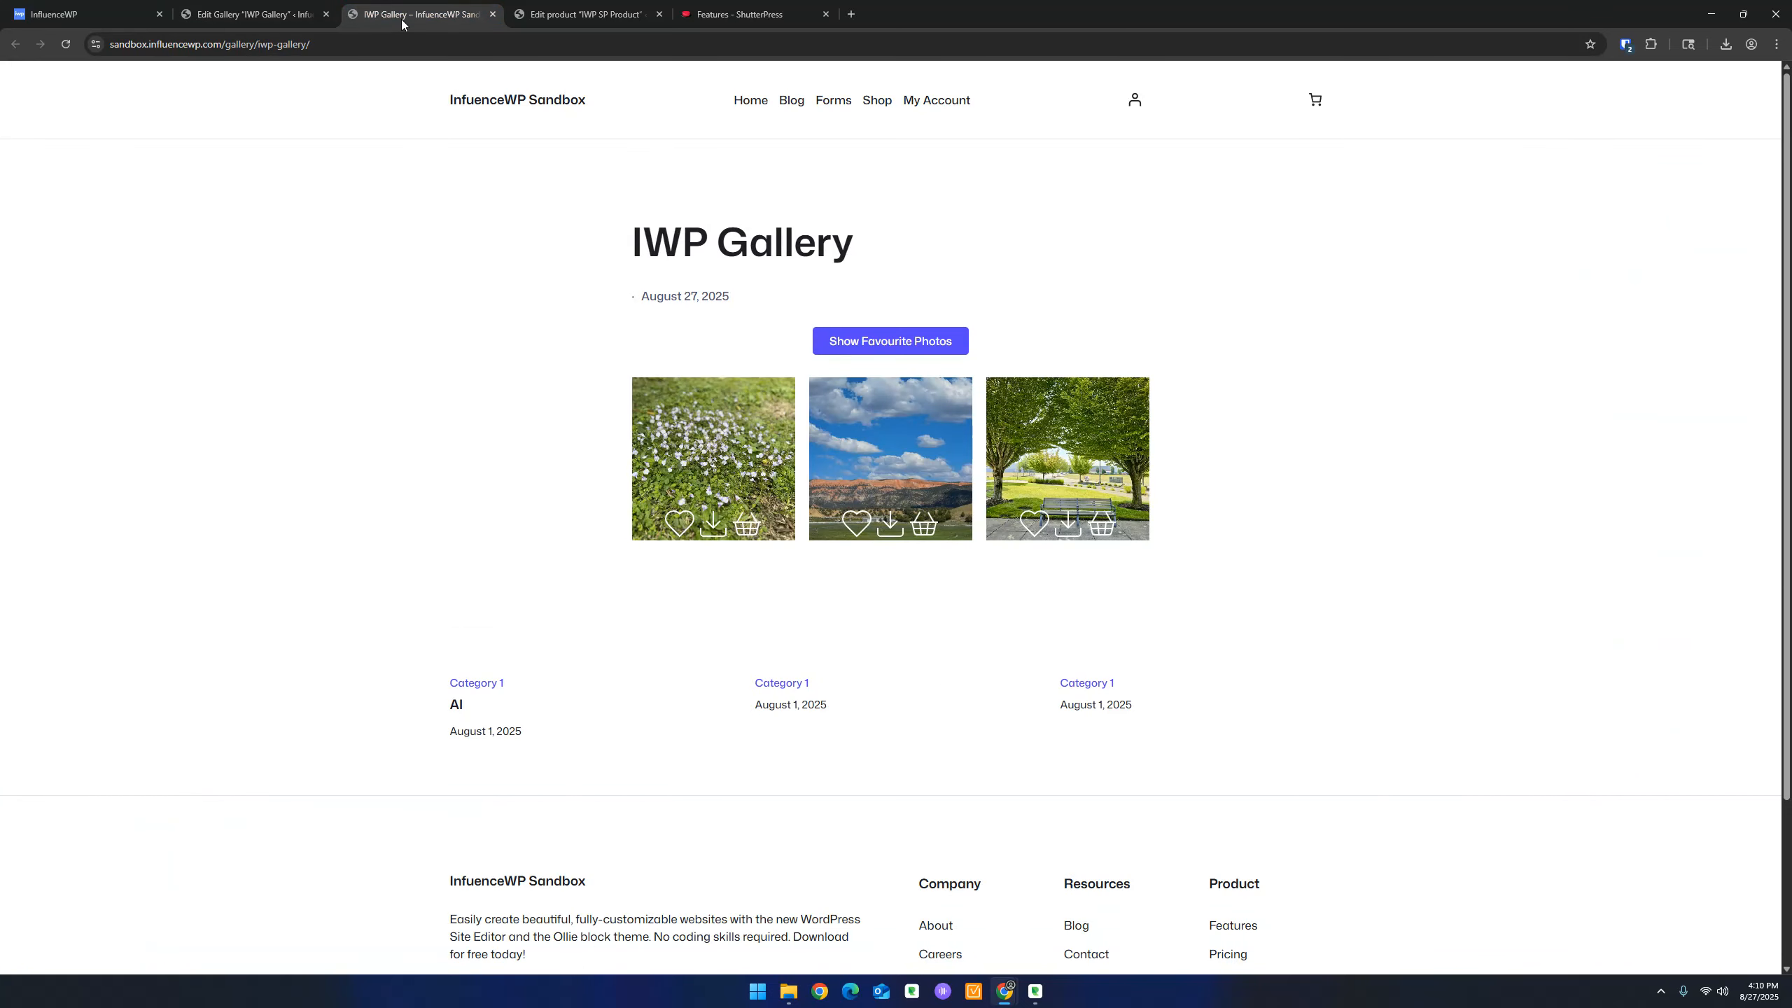
drag(730, 296, 555, 280)
click(600, 304)
Favourite and then unfavourite all three photos, and download the first photo
click(679, 523)
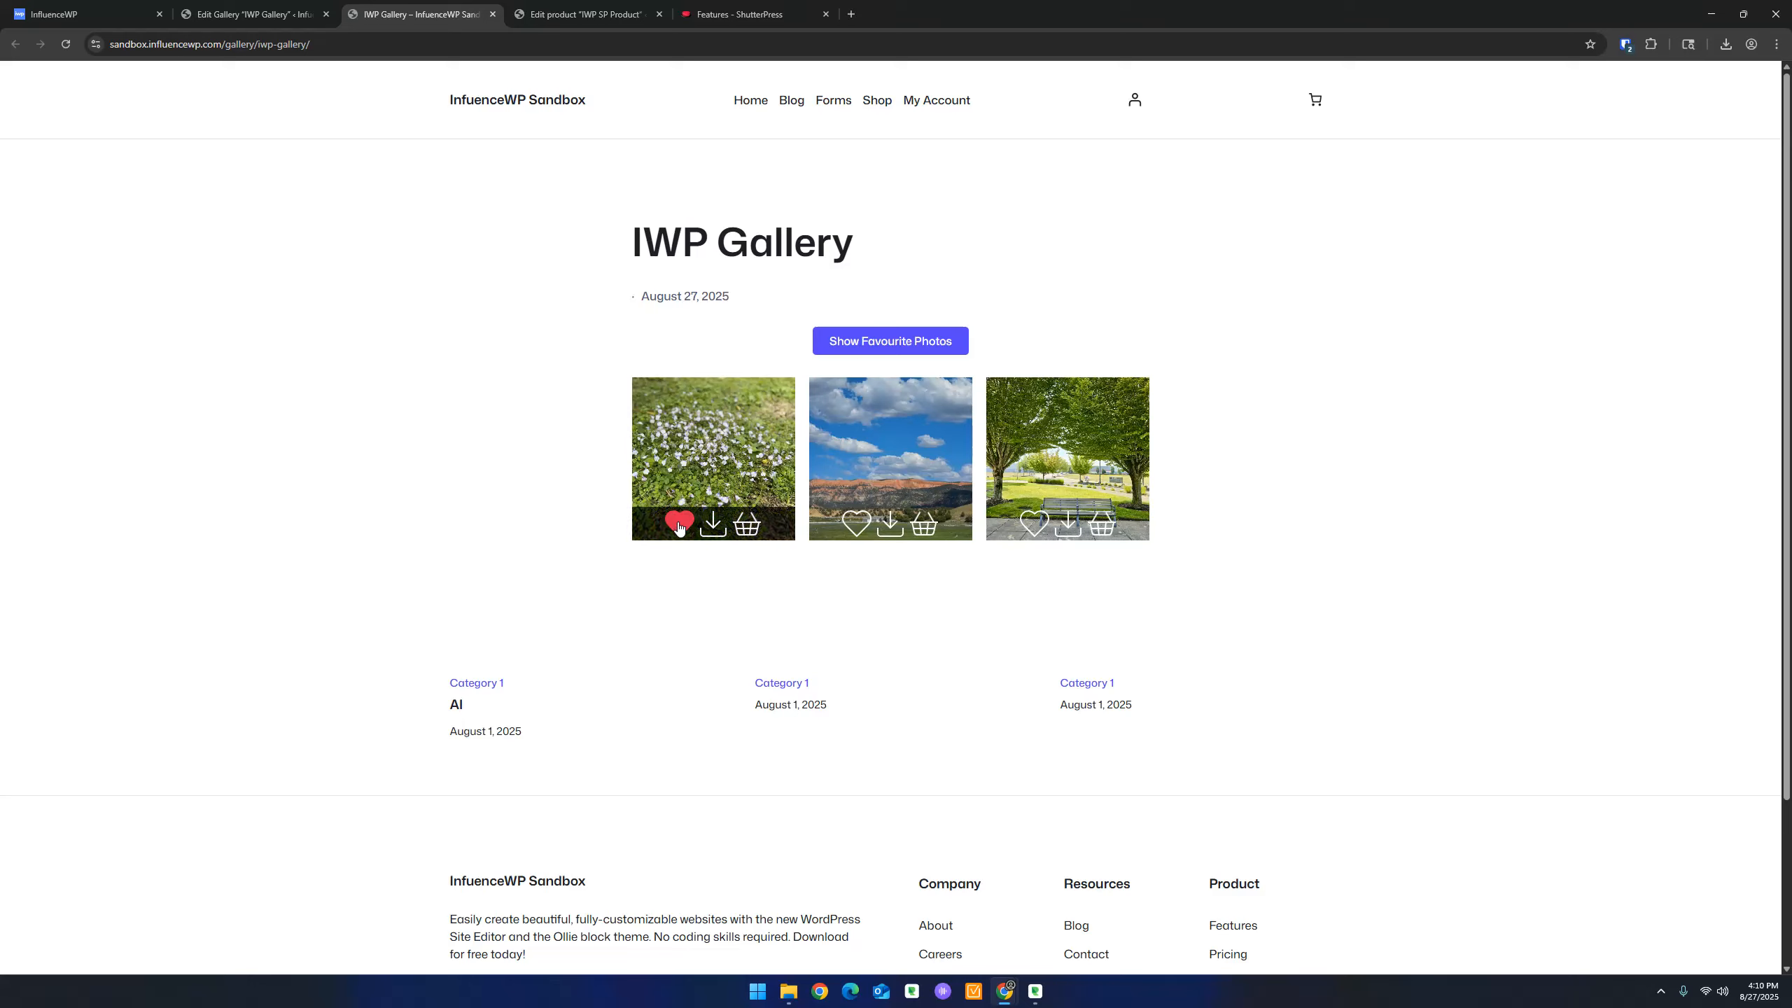
click(855, 523)
click(1035, 523)
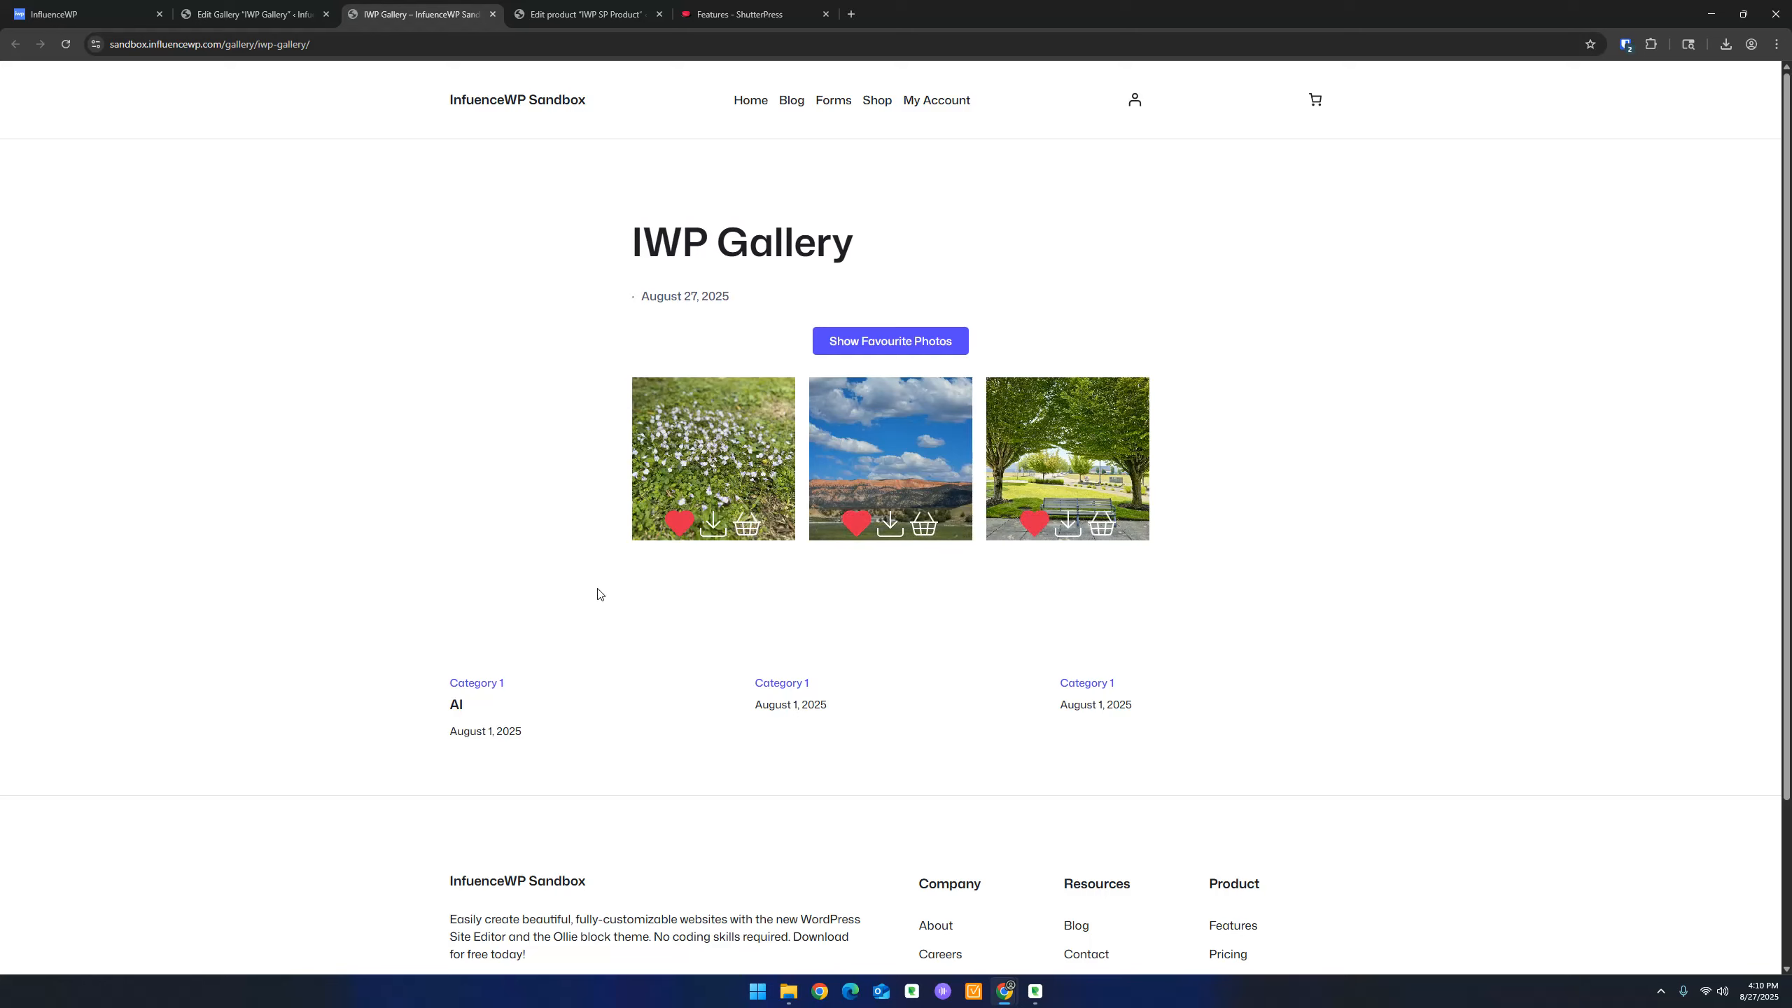
click(678, 526)
click(856, 524)
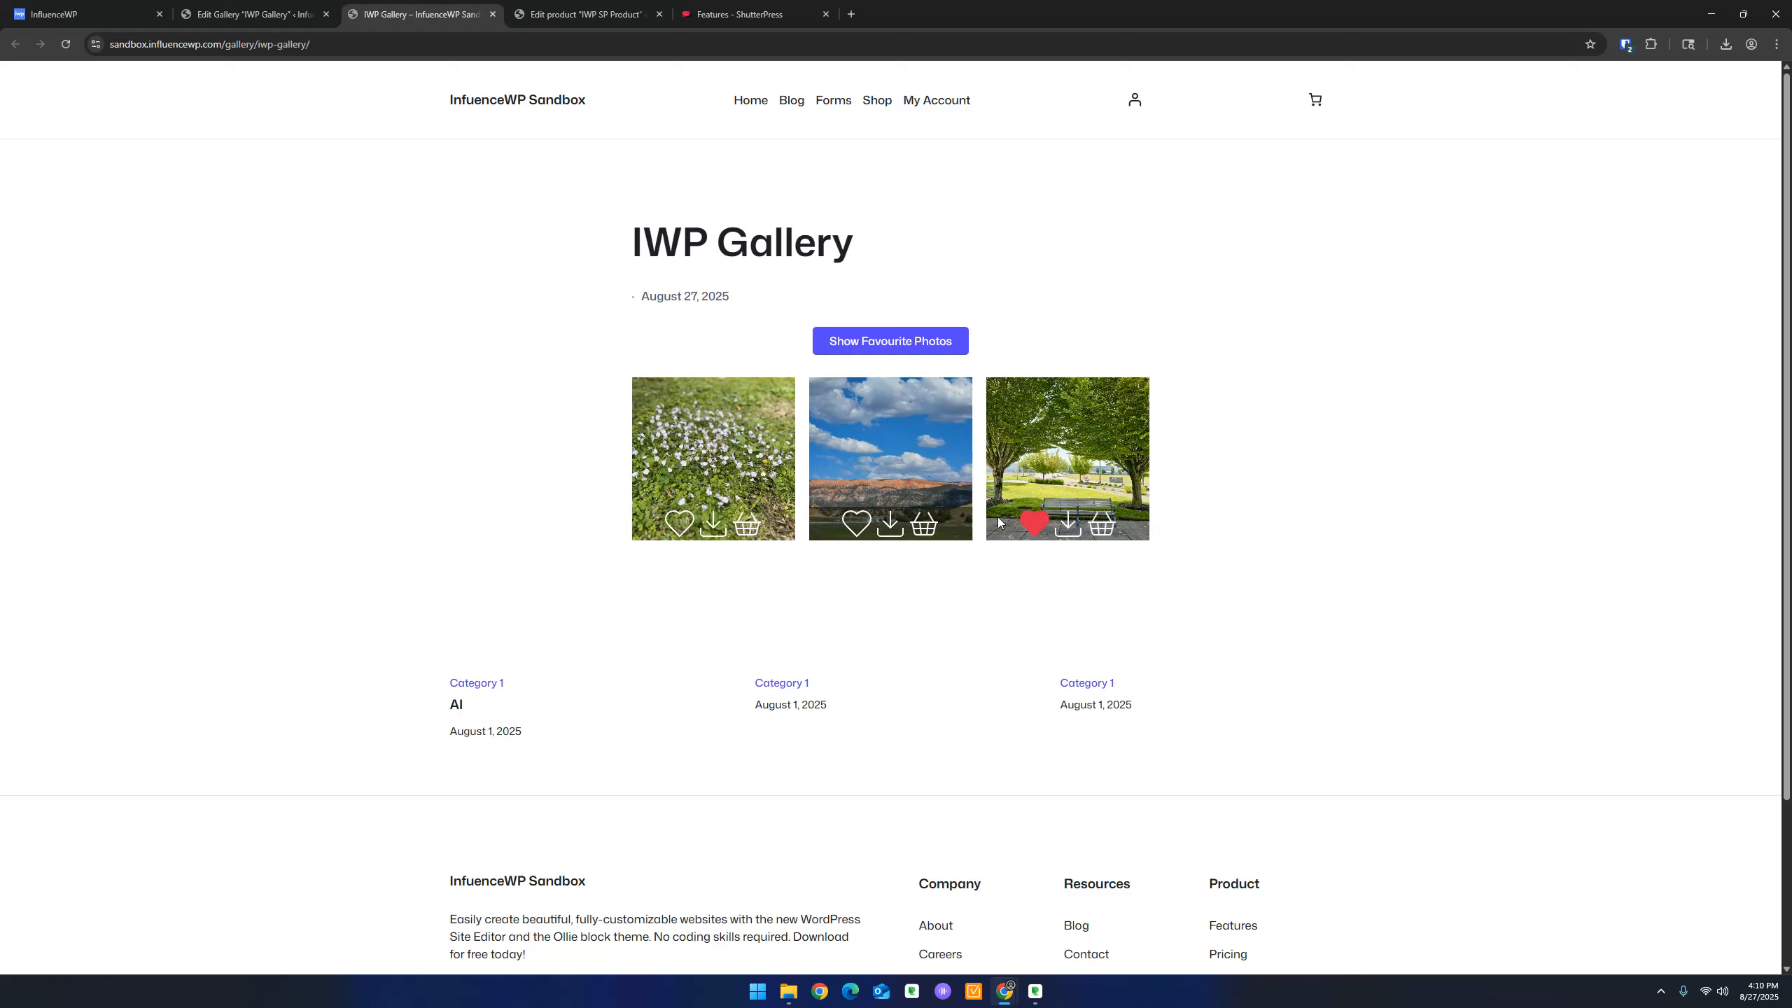
click(1027, 526)
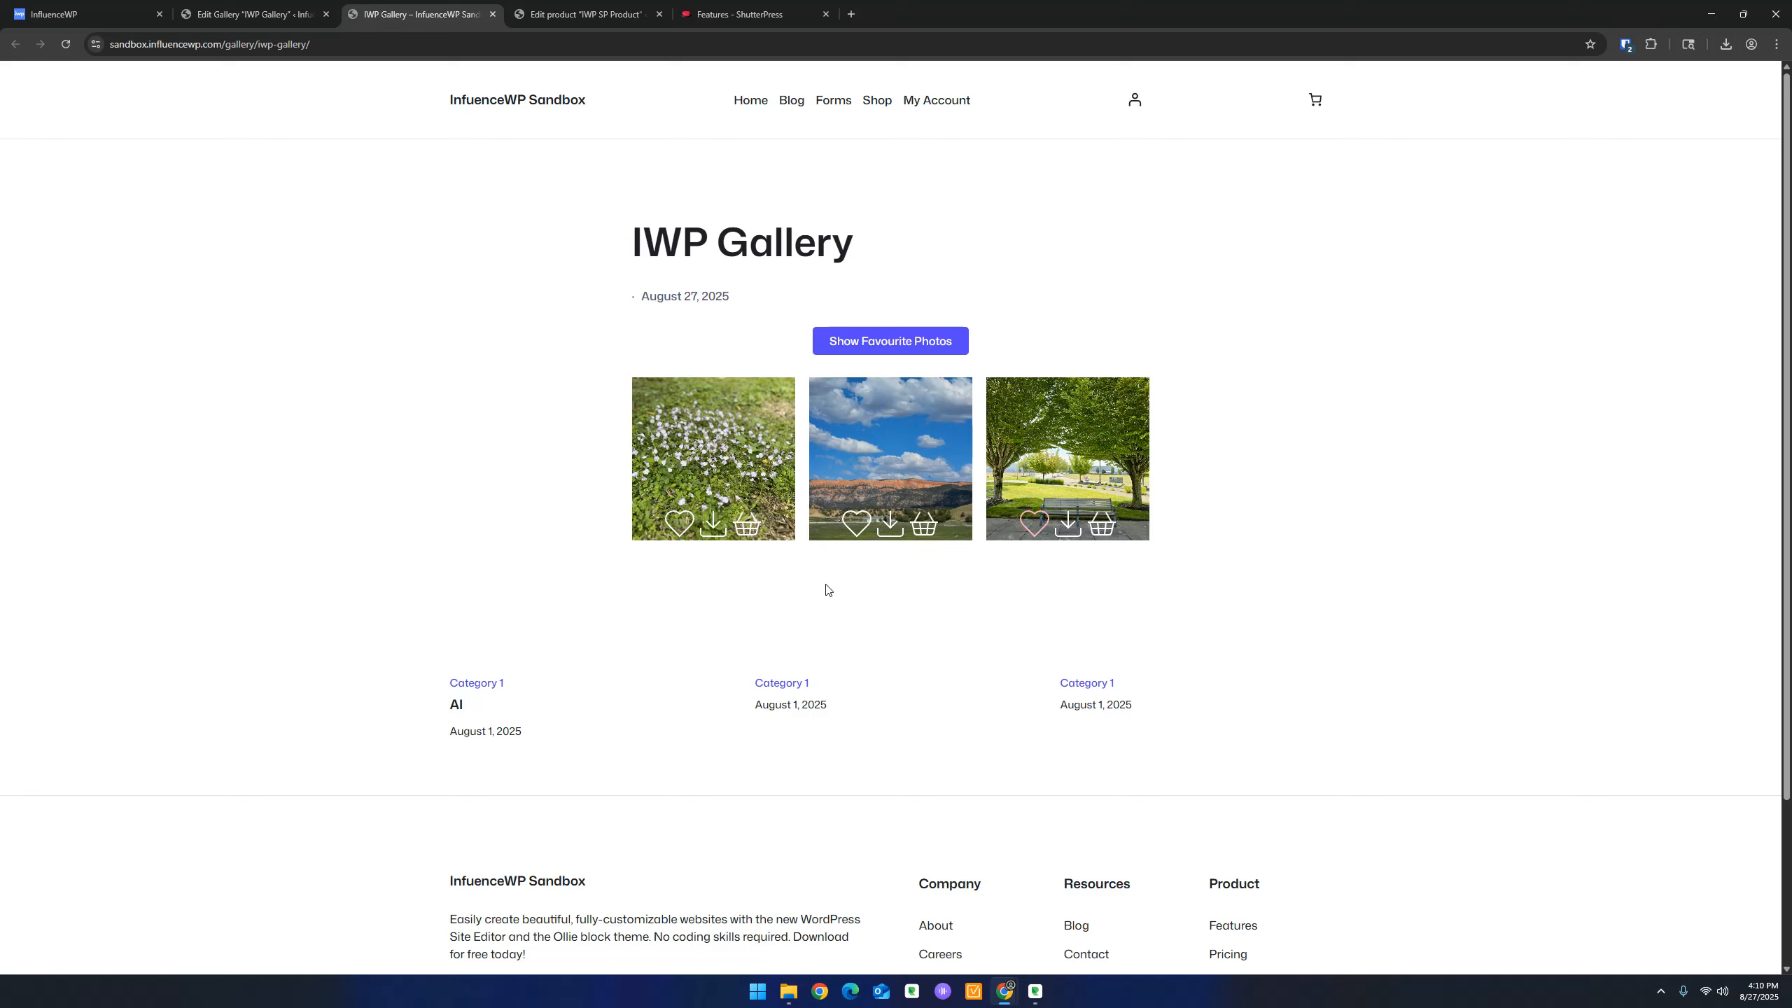
click(713, 526)
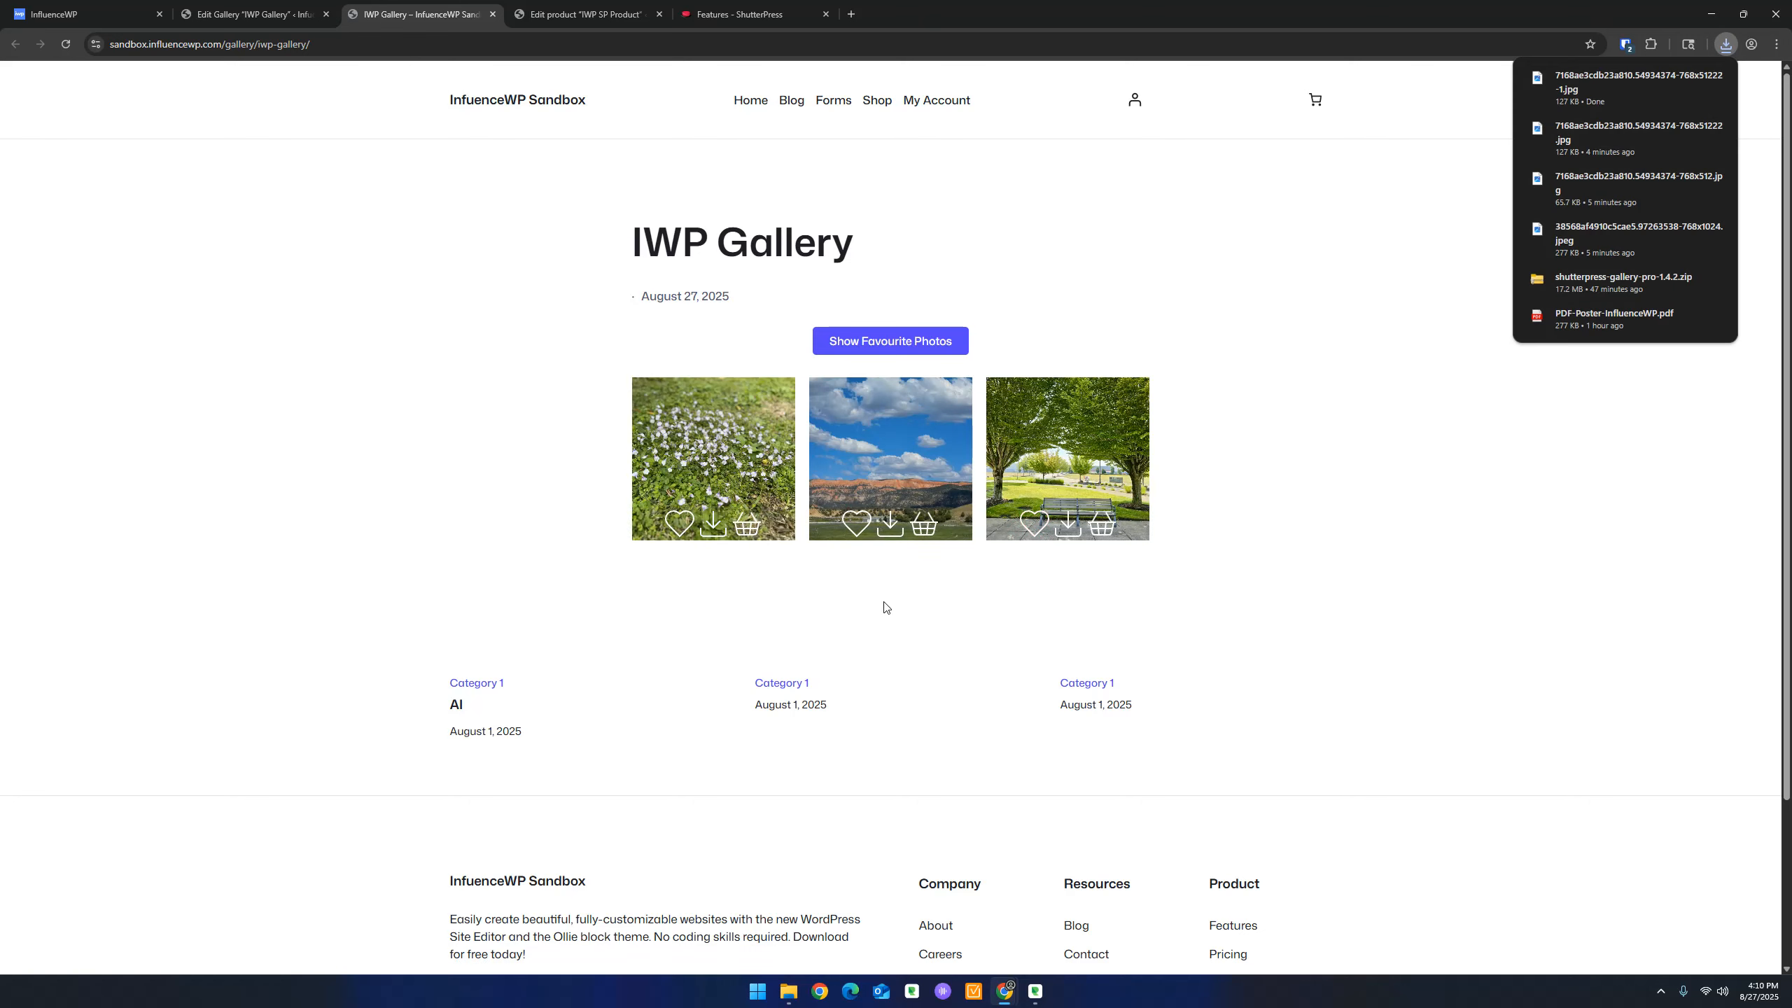
Preview the first photo's purchase options with a Red frame, leaving quantity at 0
click(748, 527)
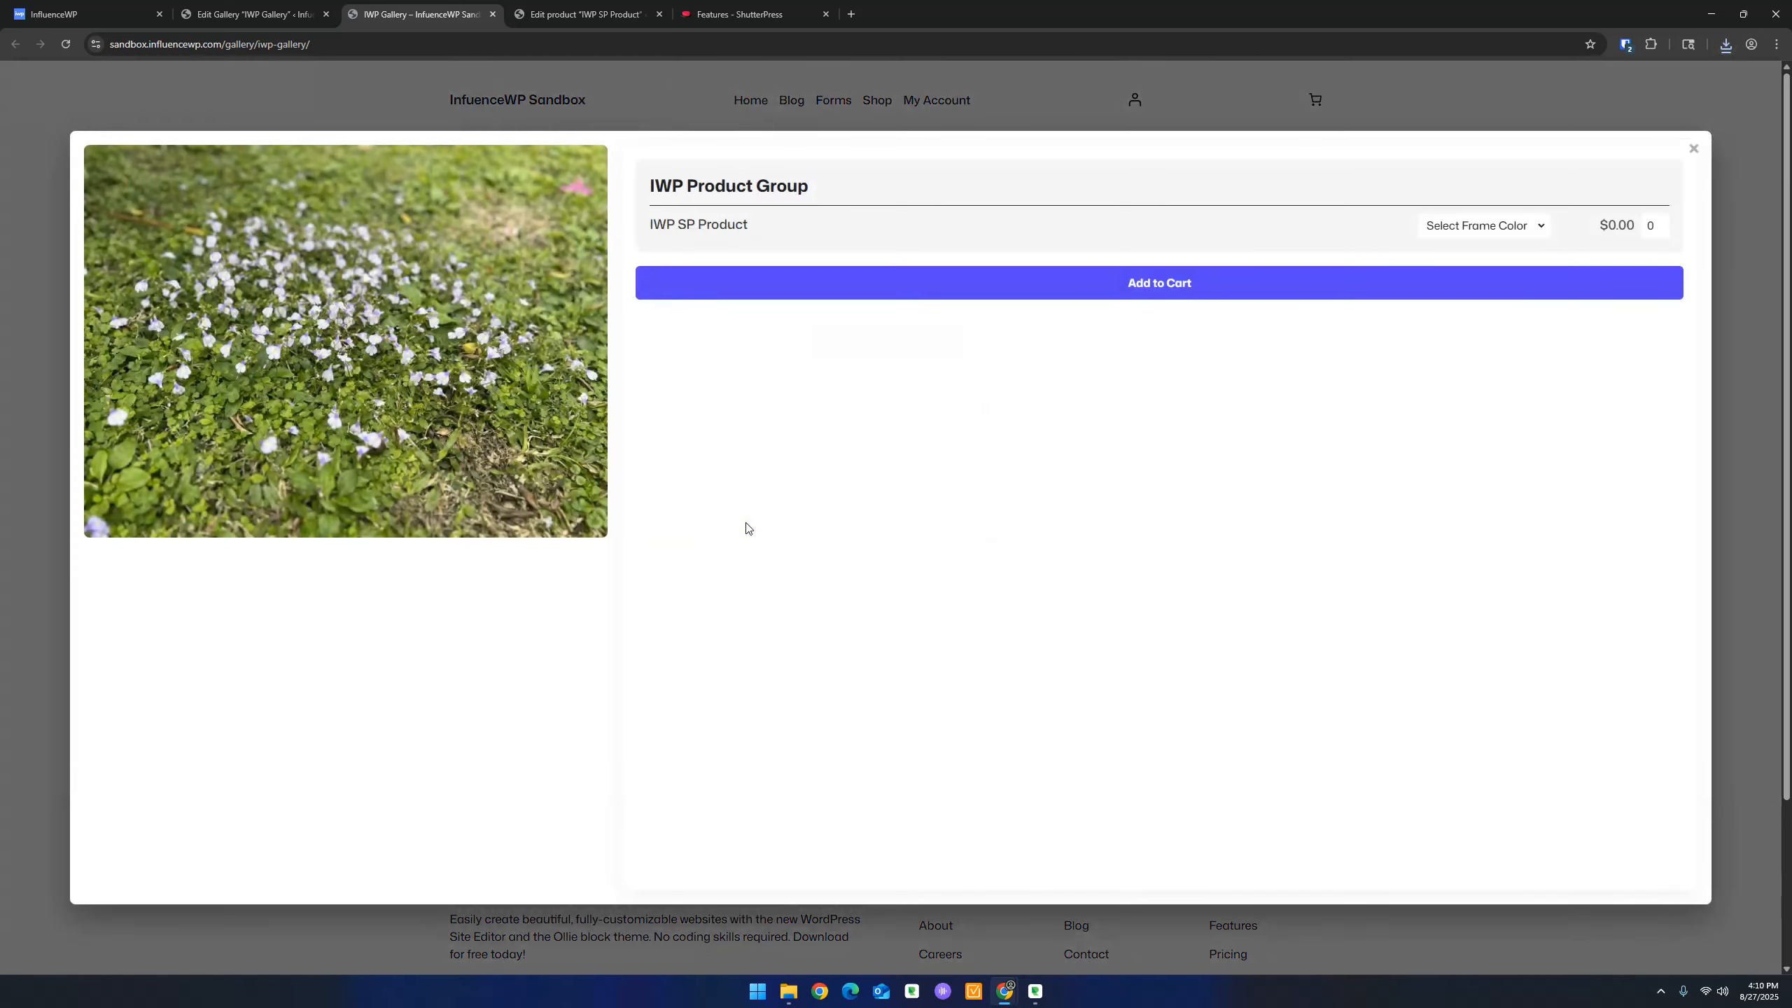
click(1493, 227)
click(1493, 229)
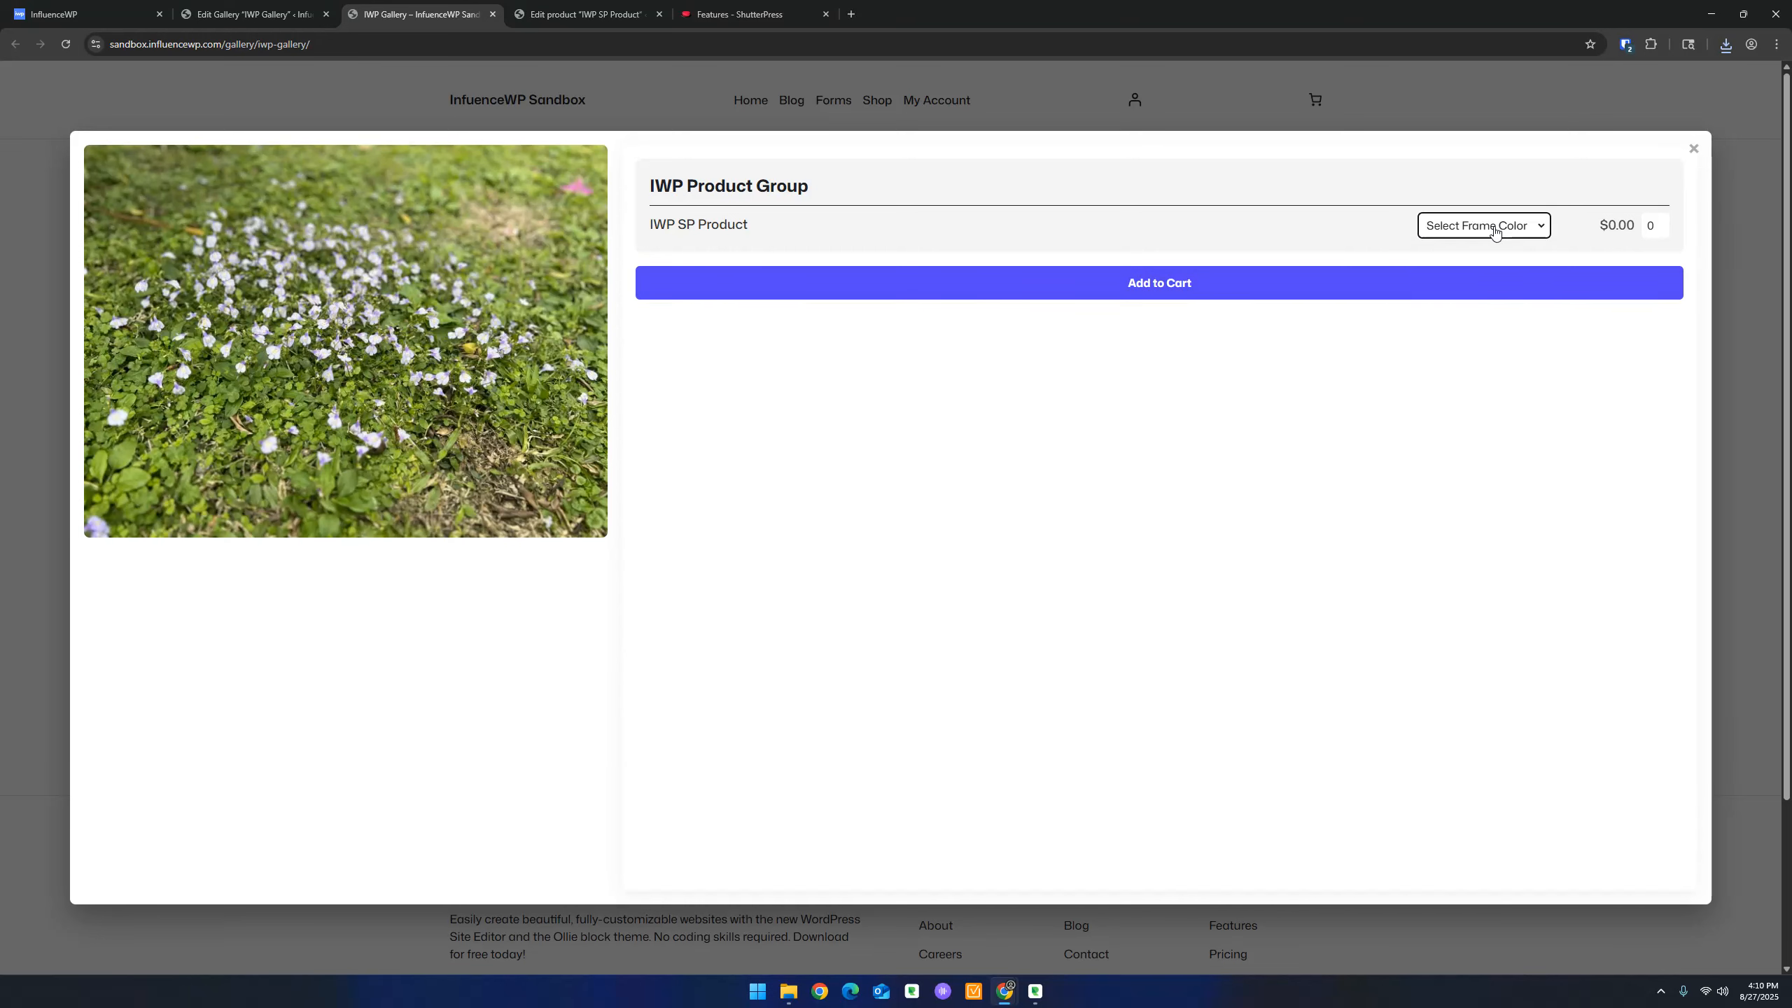
click(1494, 231)
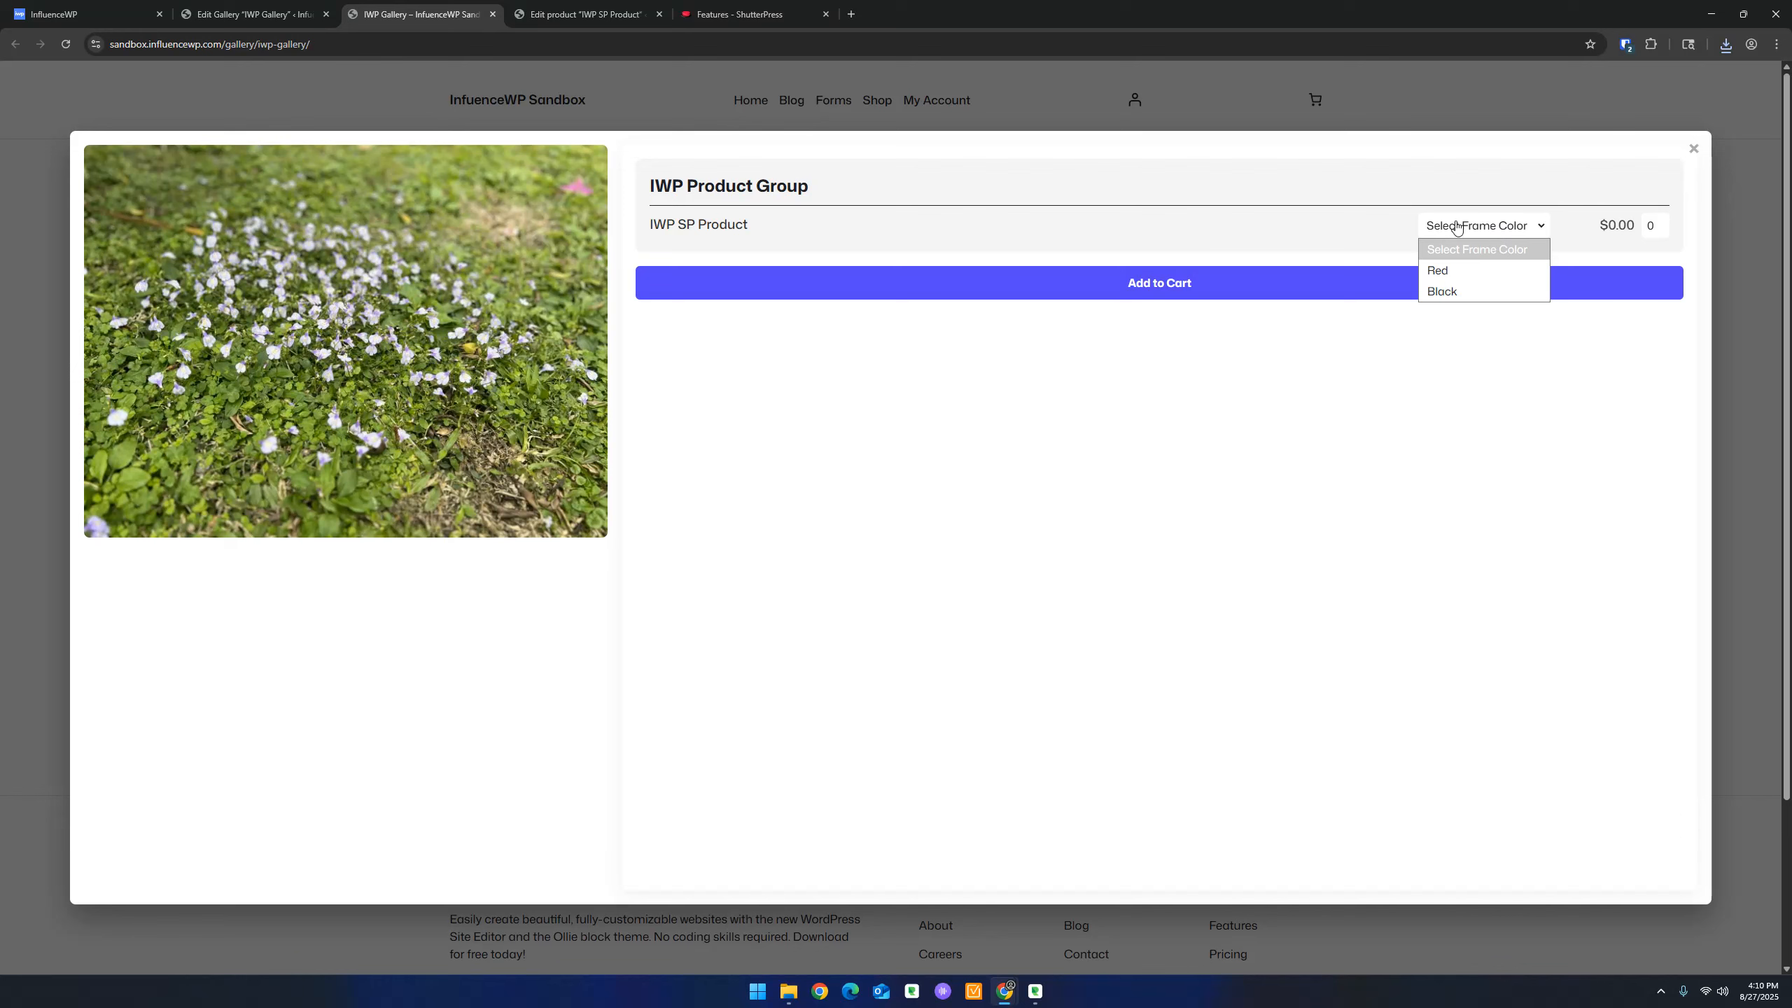
click(1455, 268)
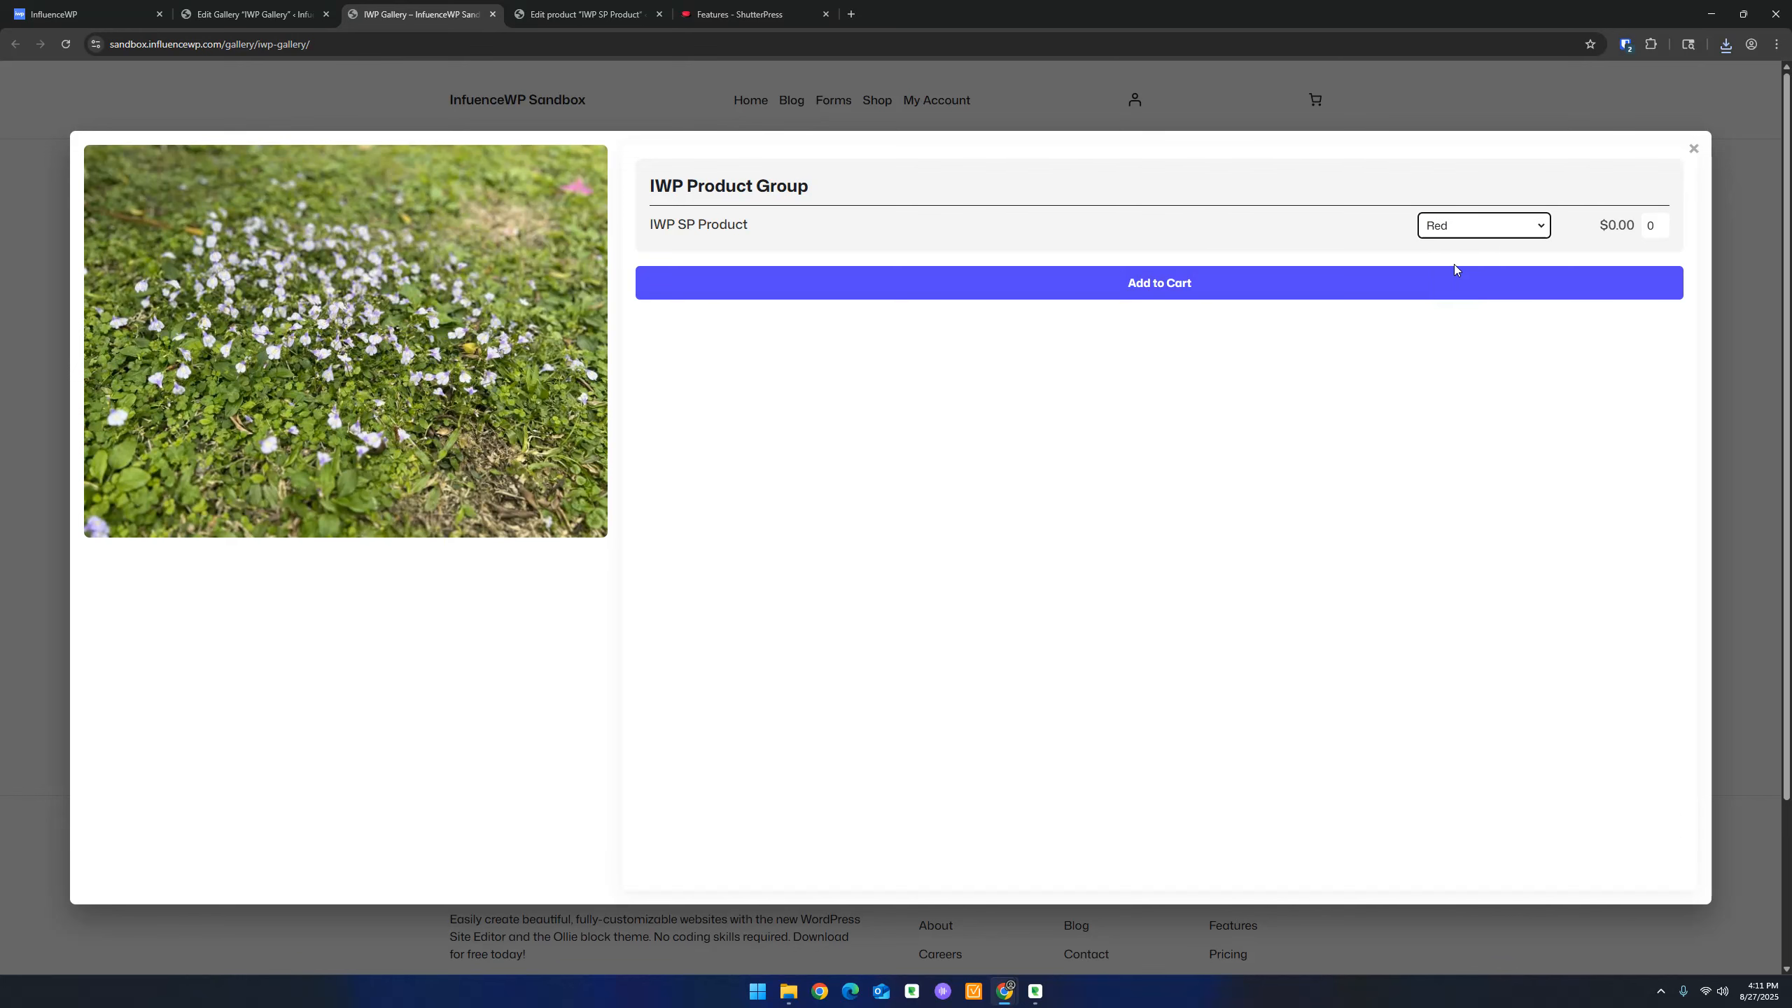
click(1517, 229)
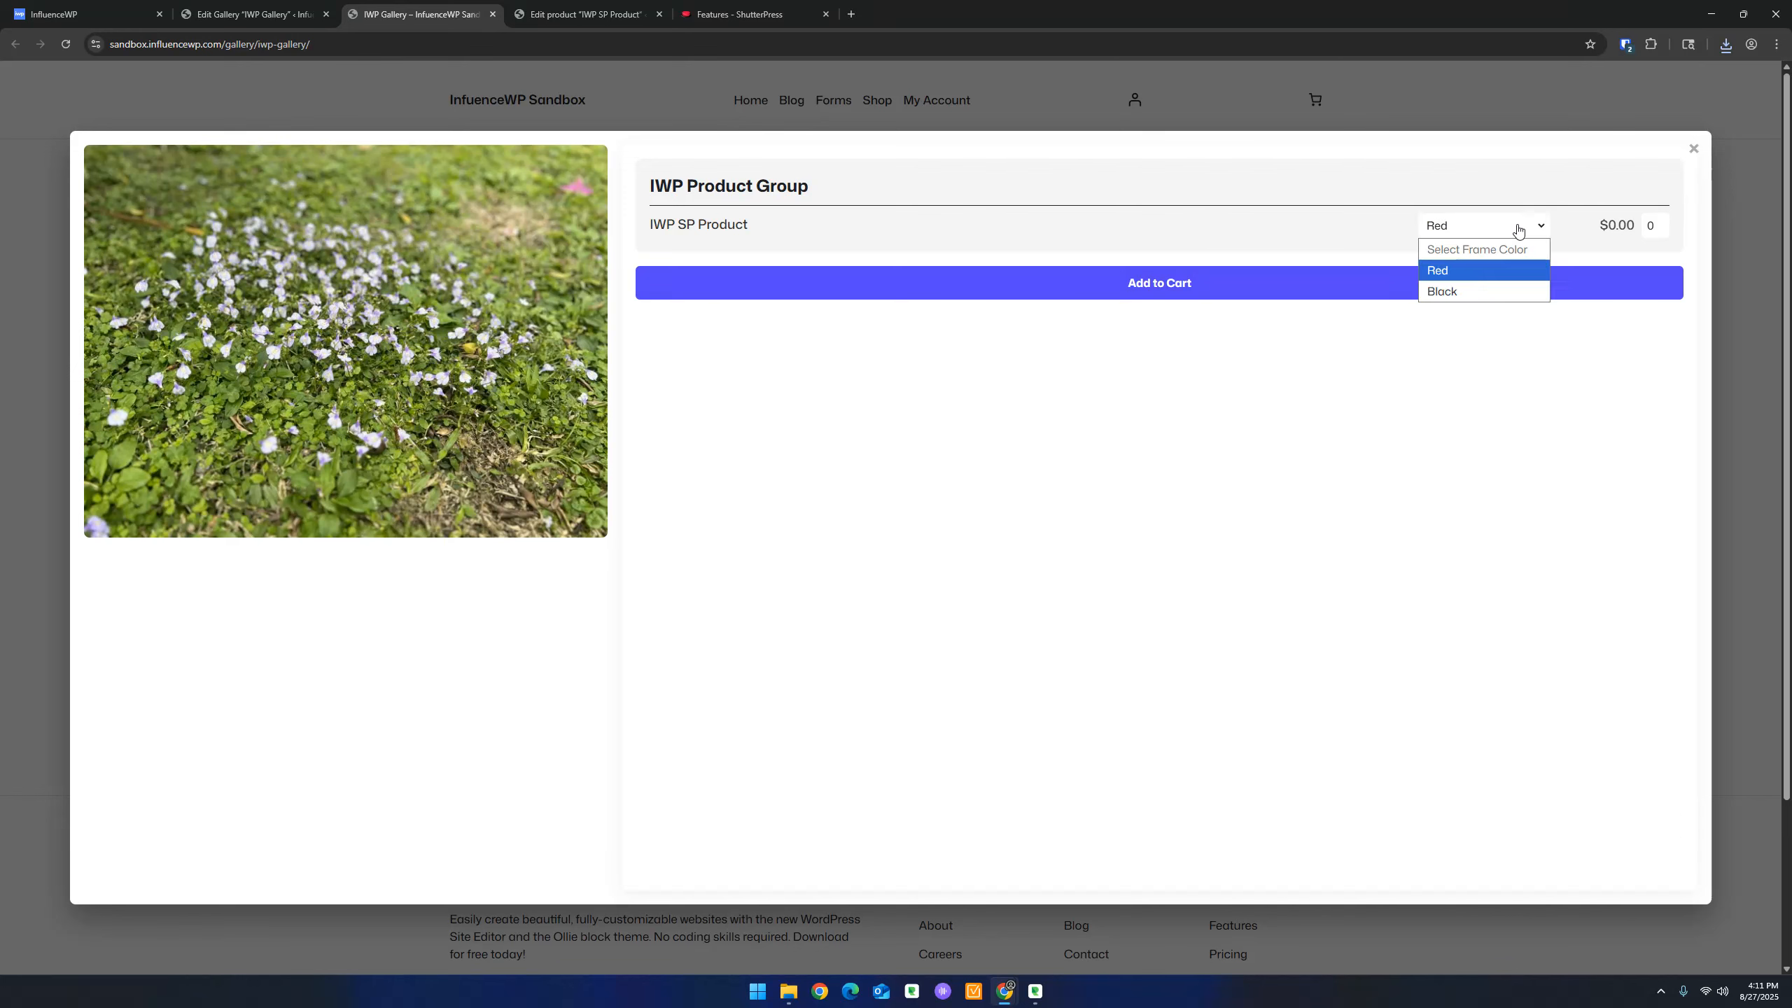
click(1518, 230)
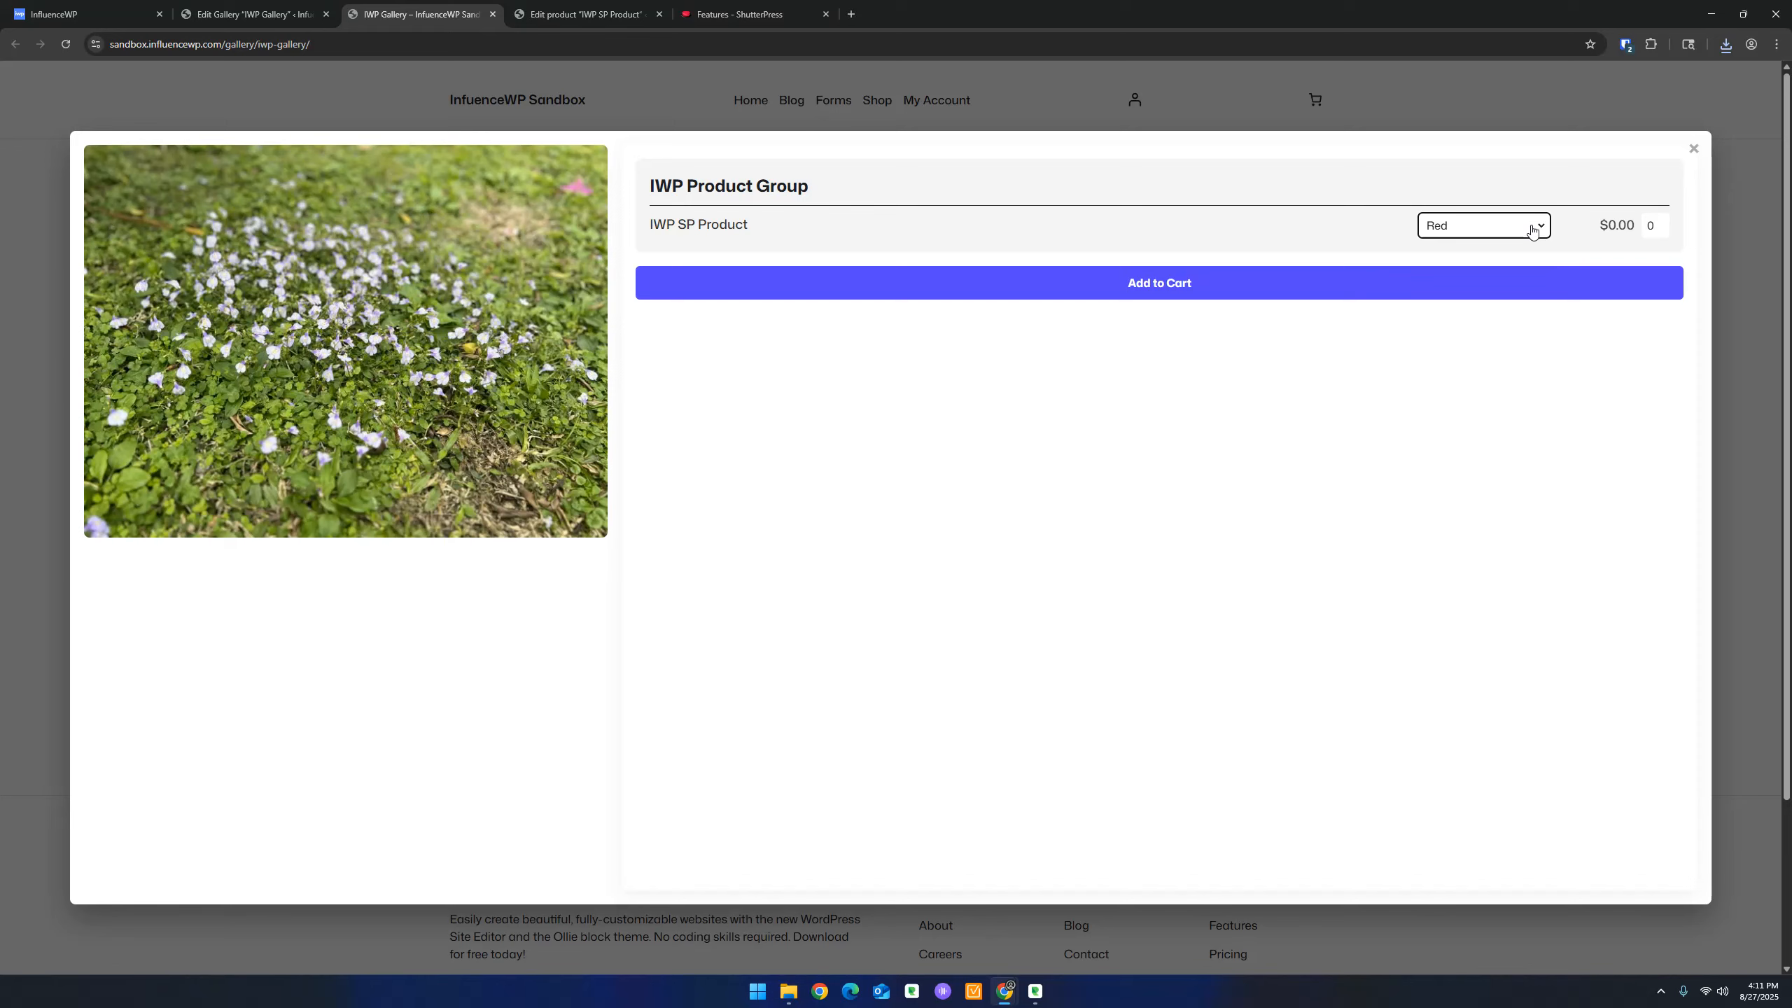
click(1648, 224)
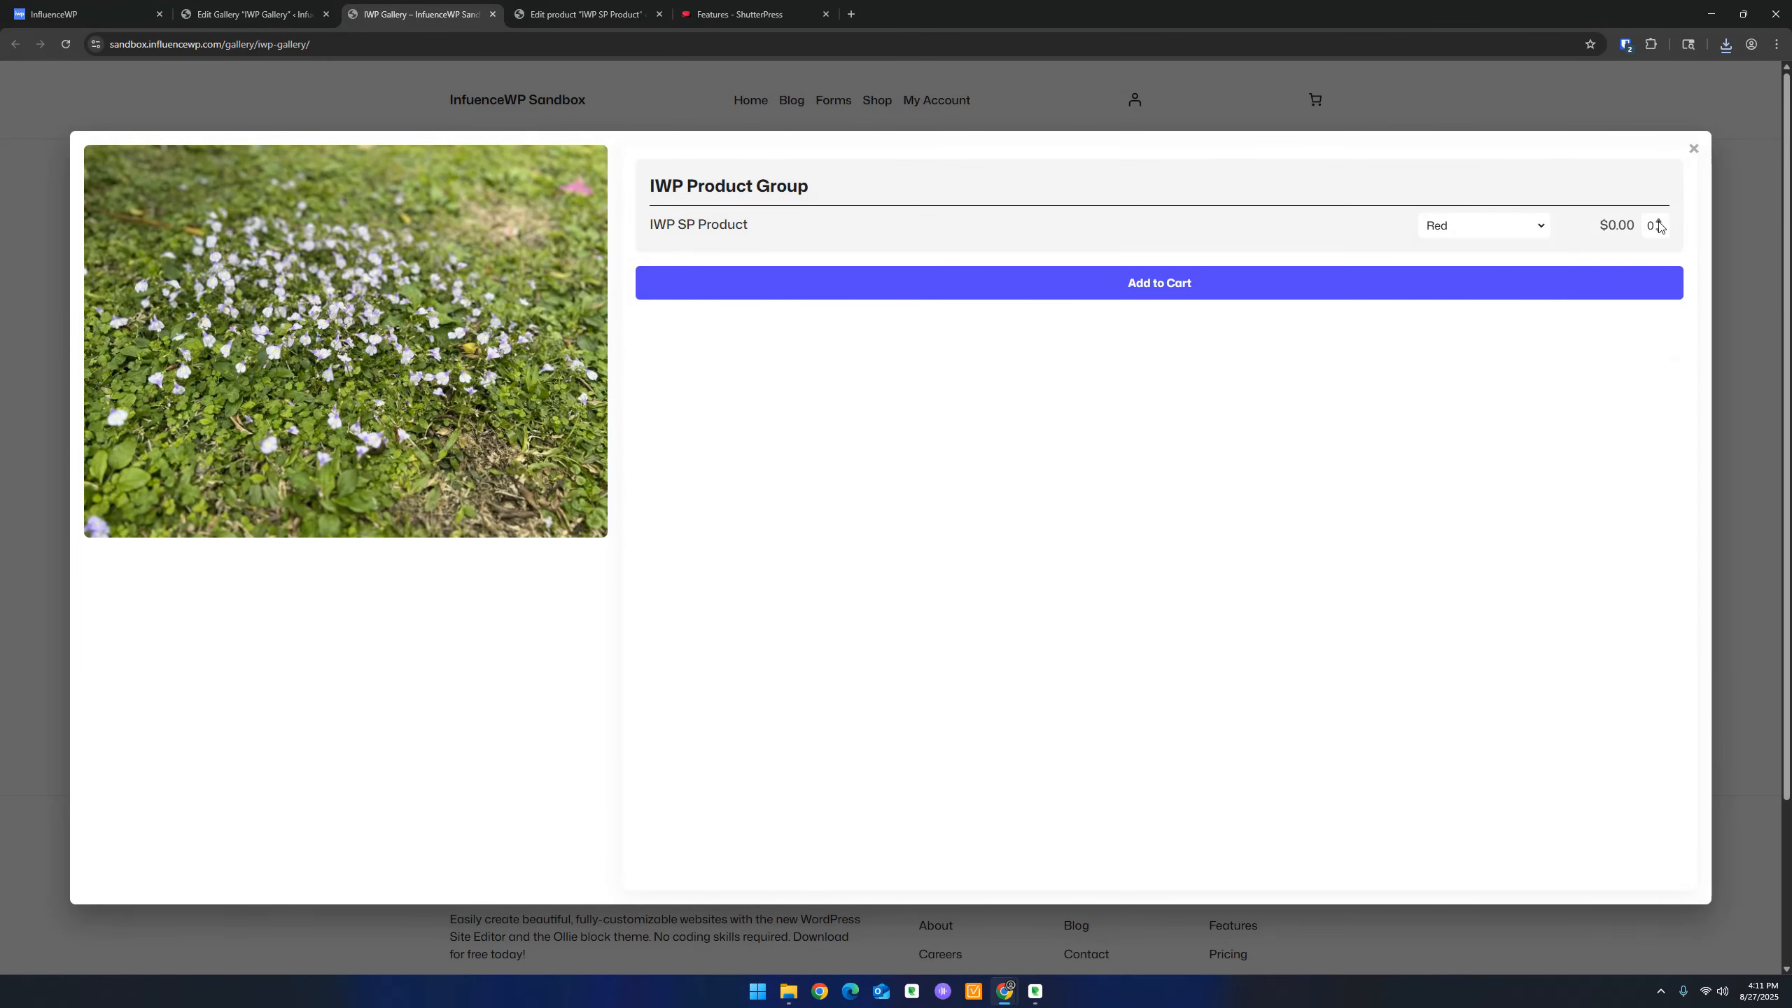
click(1658, 222)
click(1658, 230)
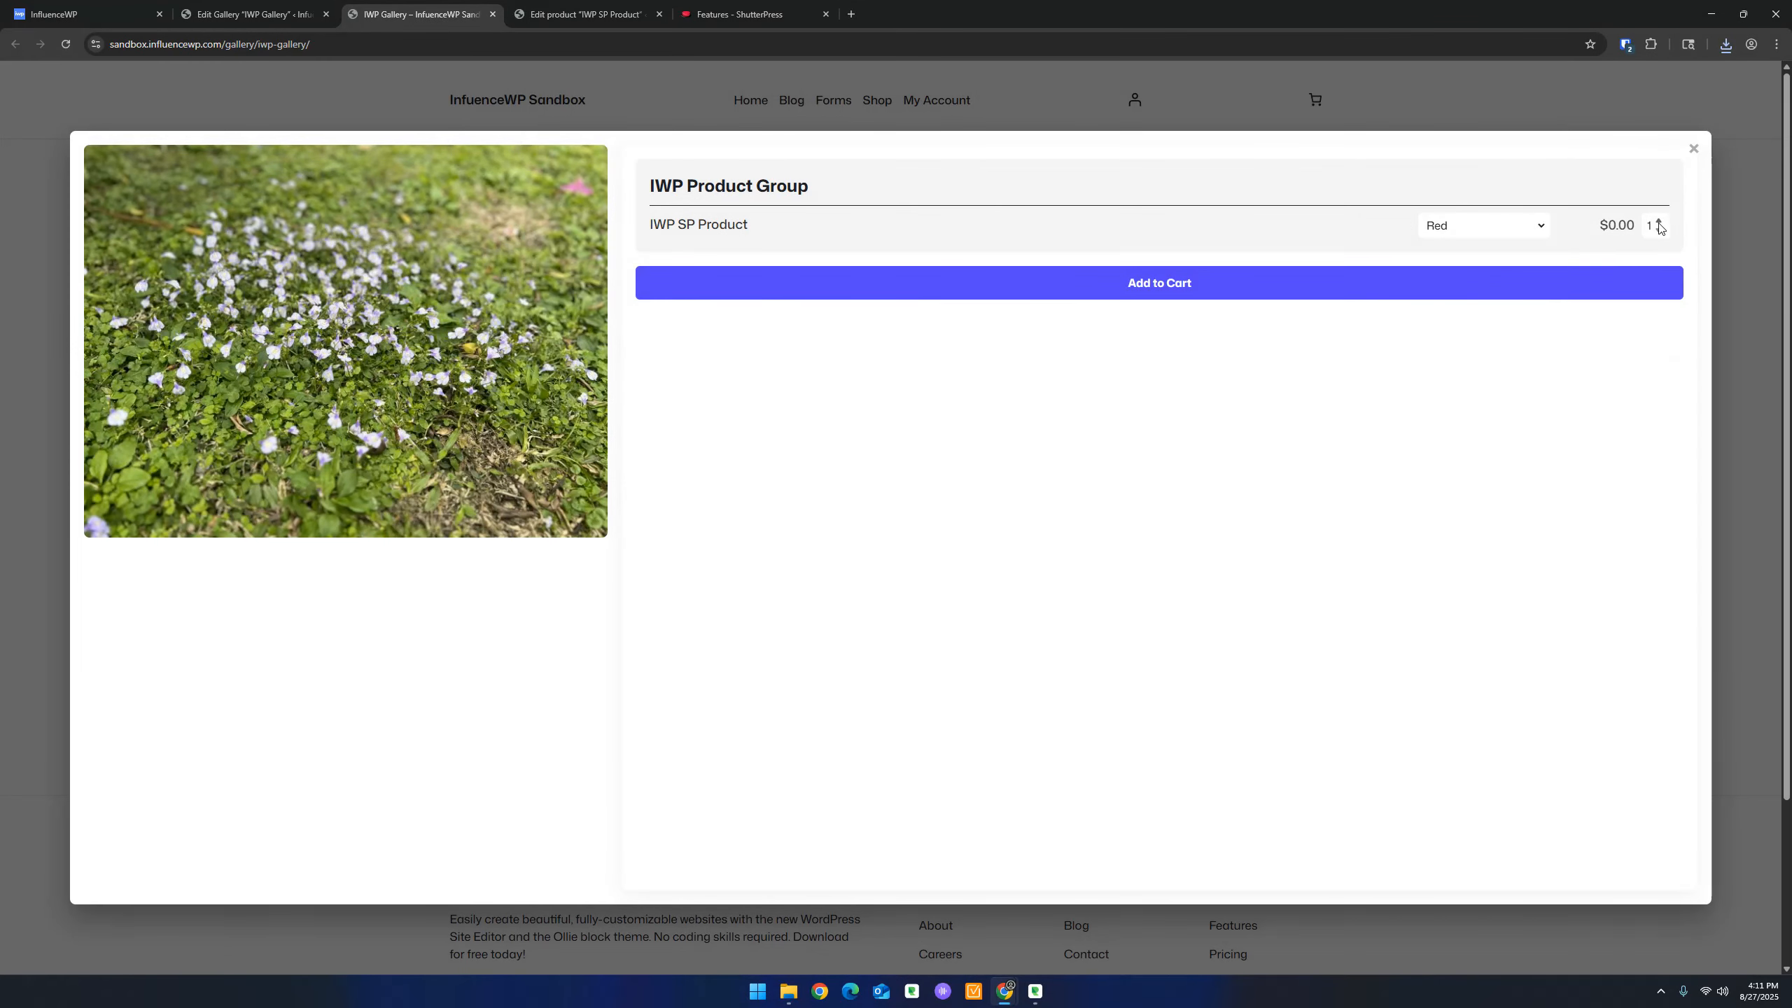
click(1694, 149)
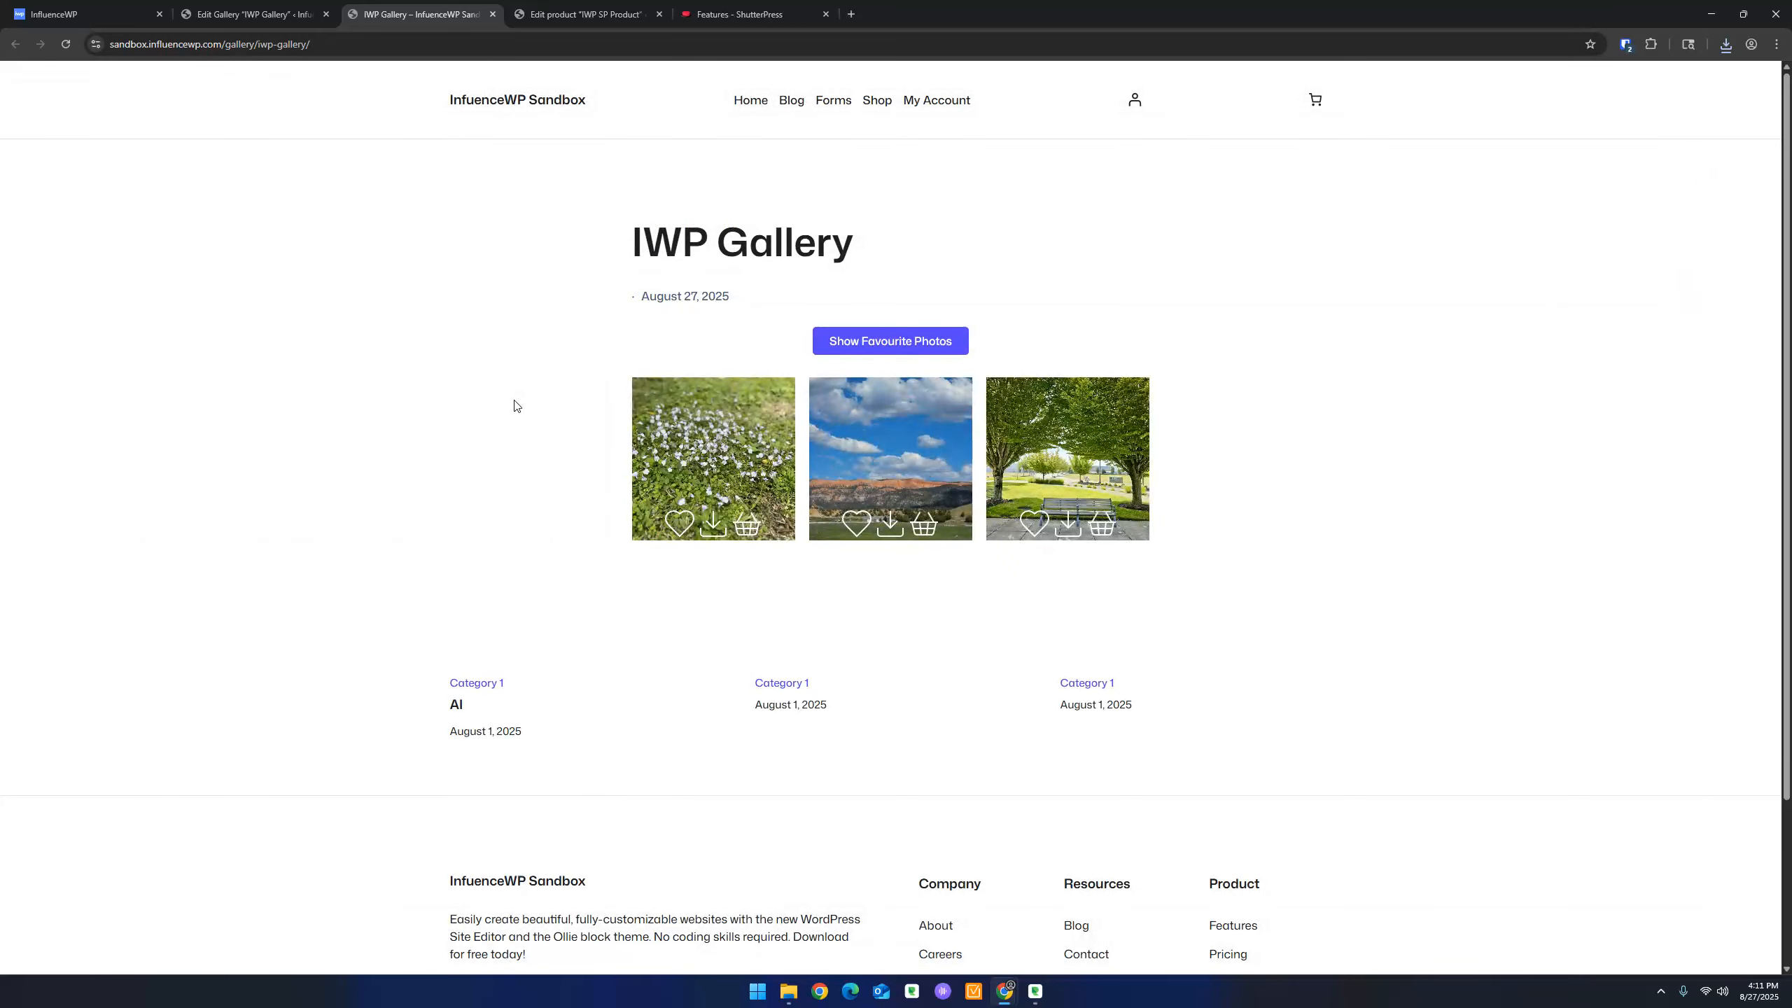
Toggle the Show Favourite Photos filter on and off several times
click(917, 344)
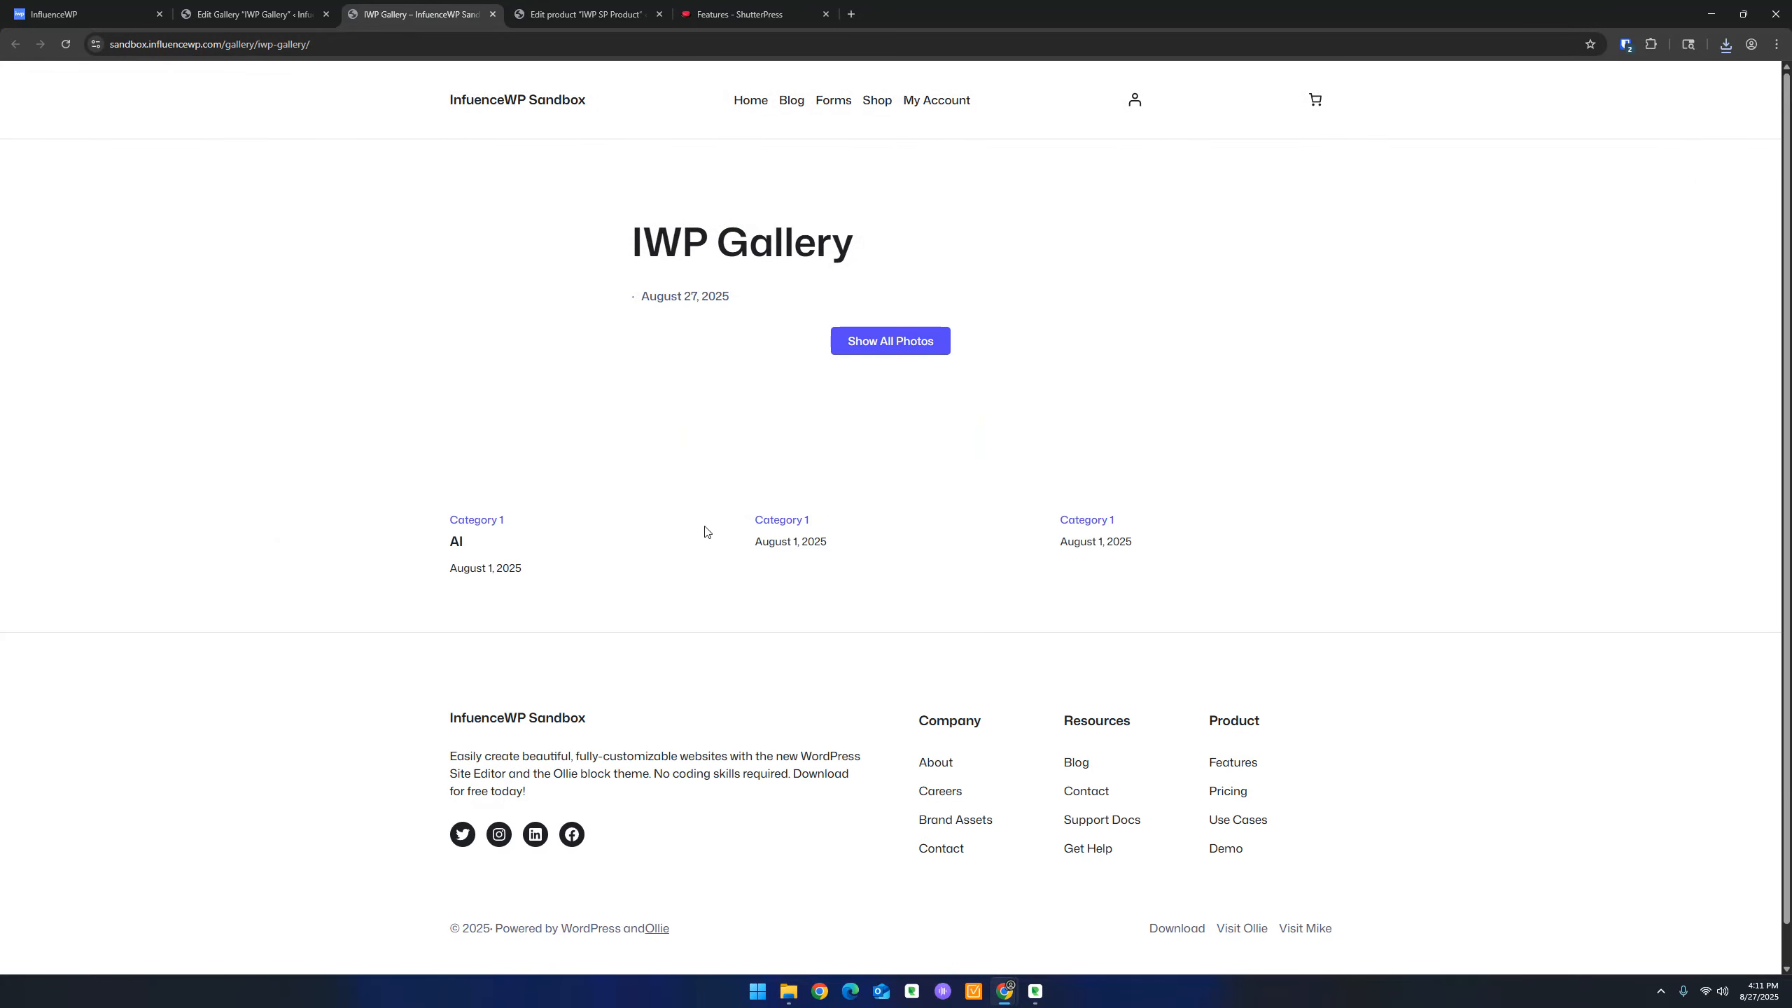
click(883, 343)
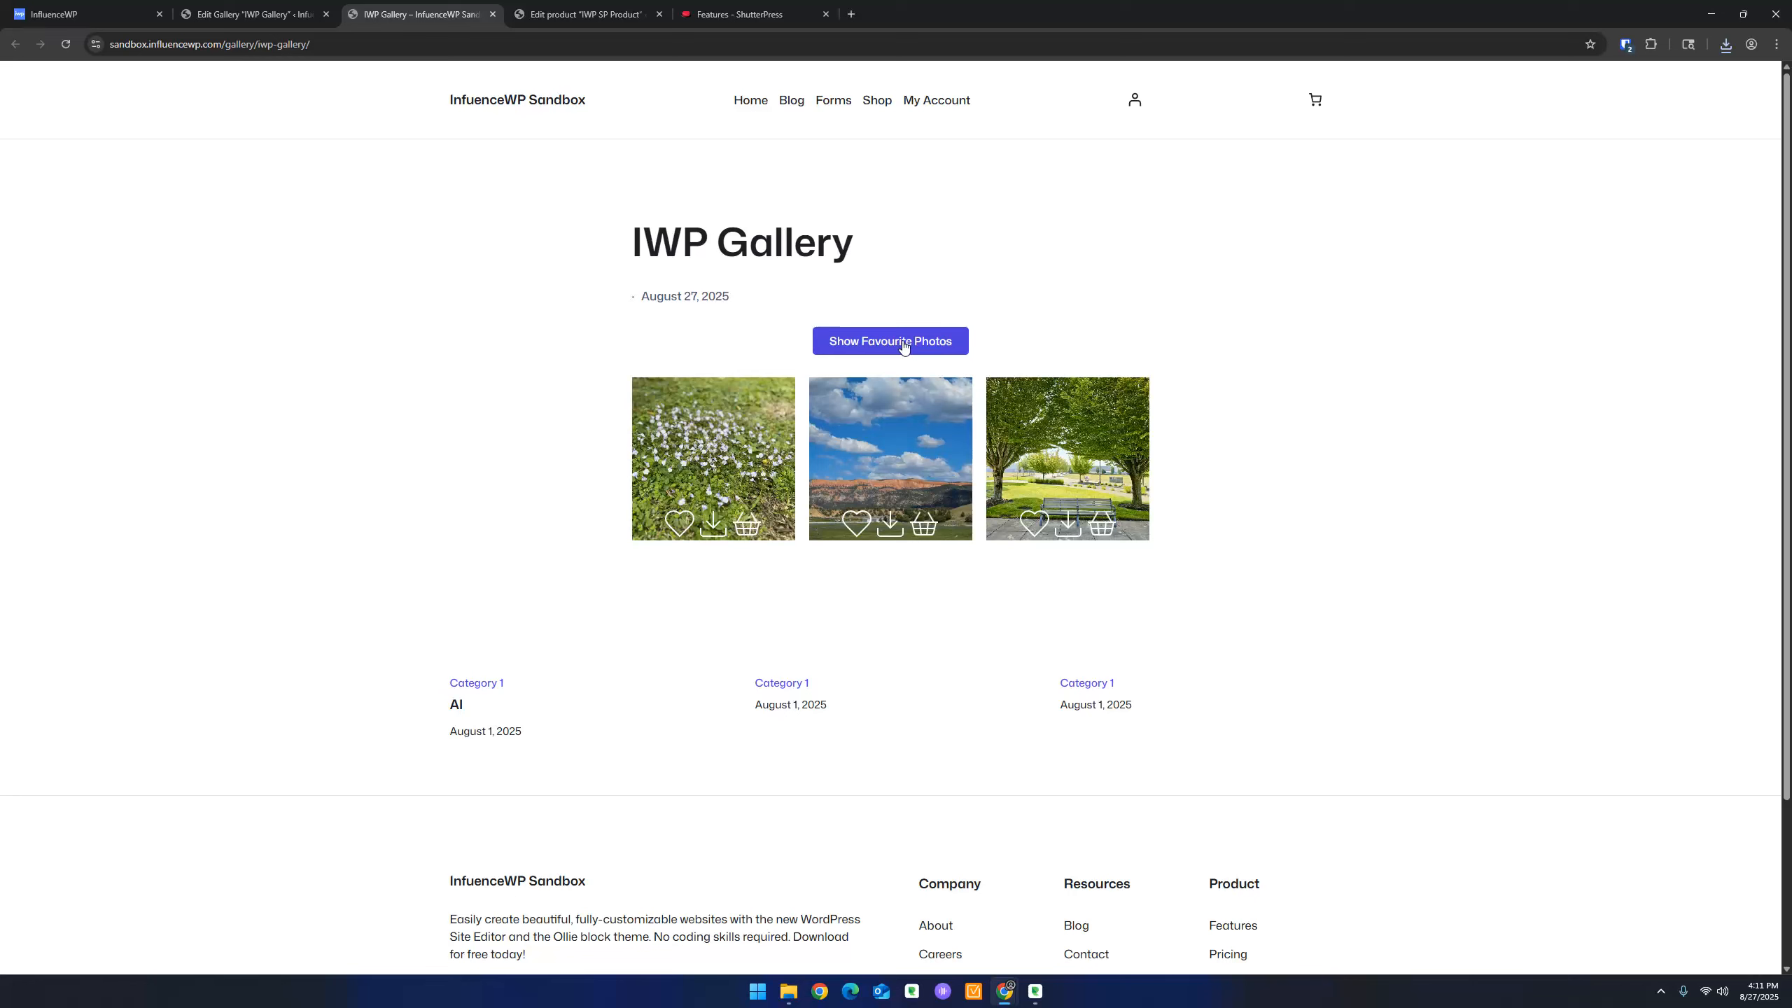
click(904, 345)
click(899, 346)
click(899, 347)
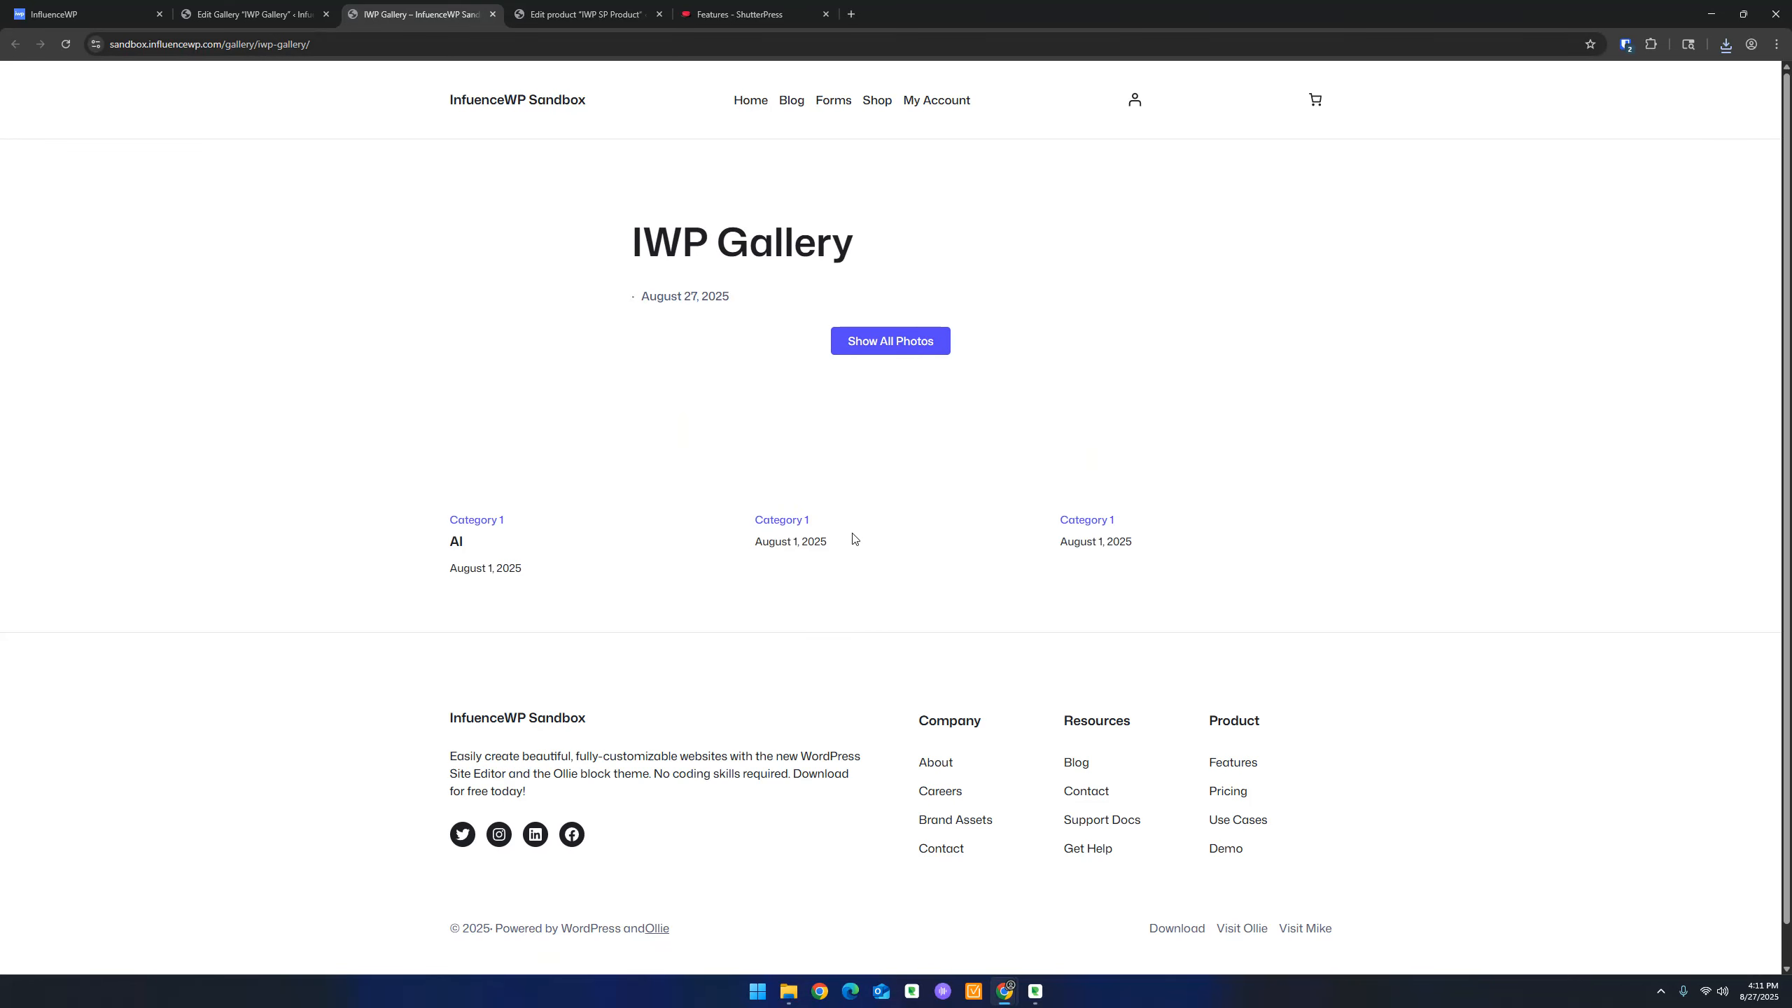
click(881, 346)
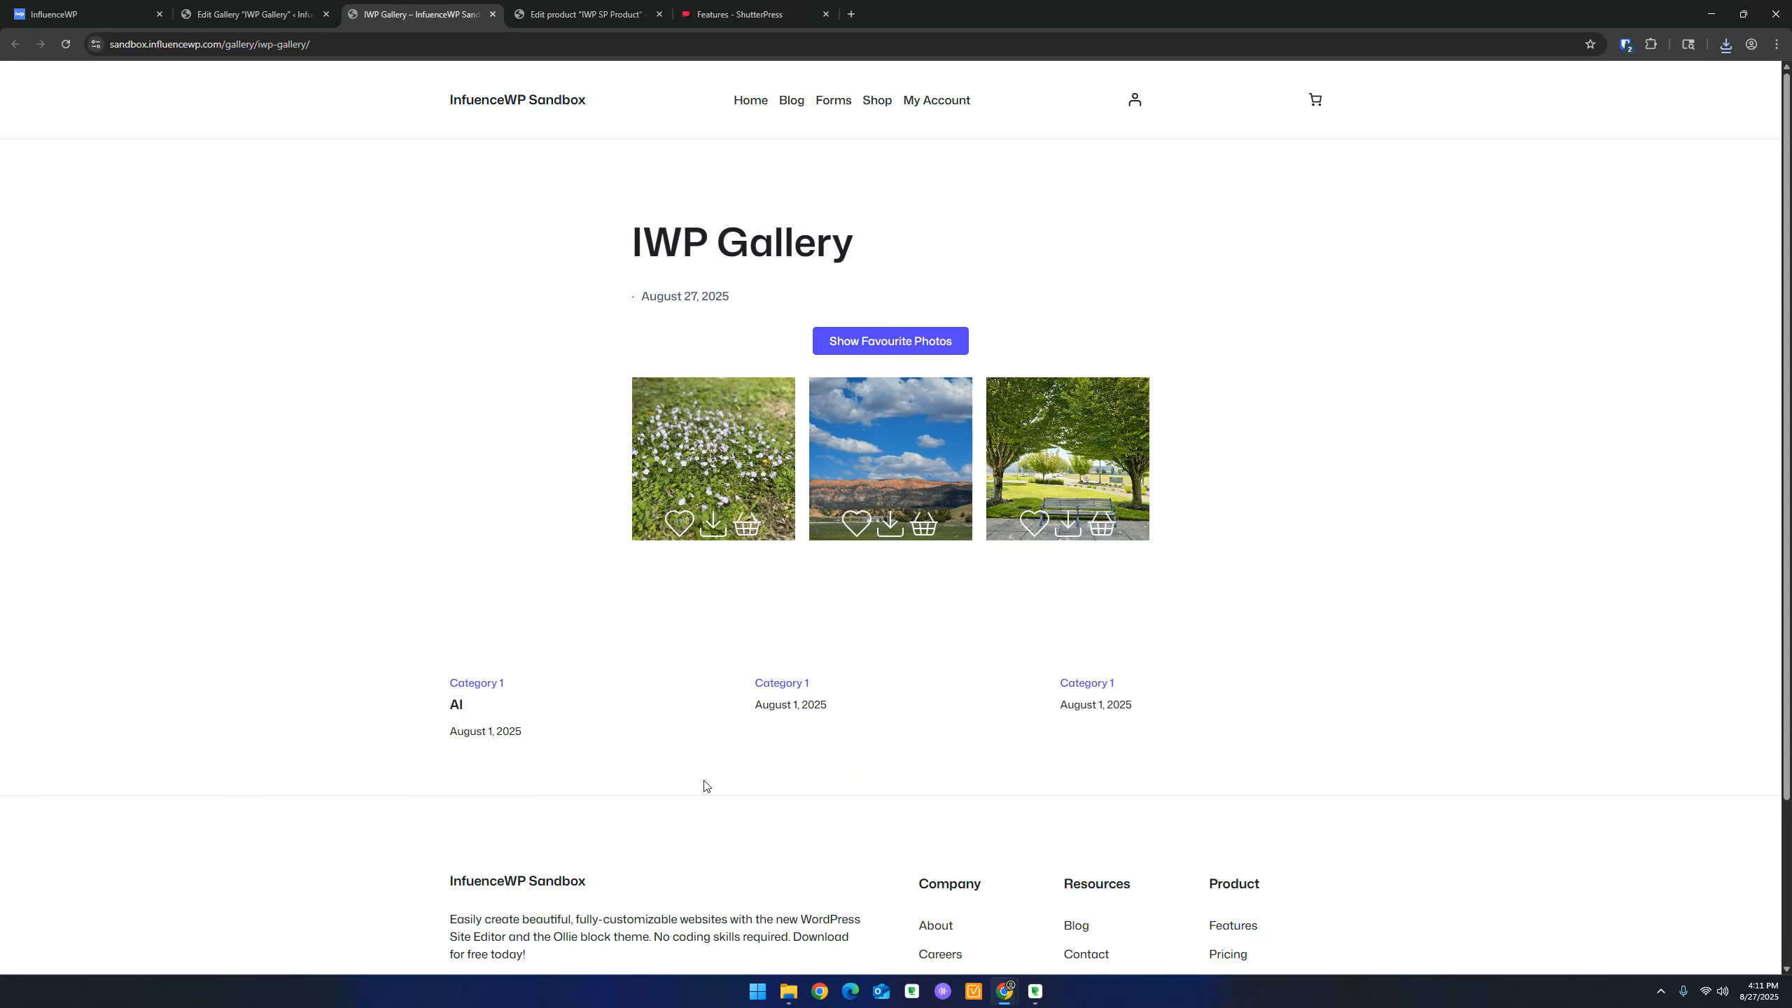
click(236, 14)
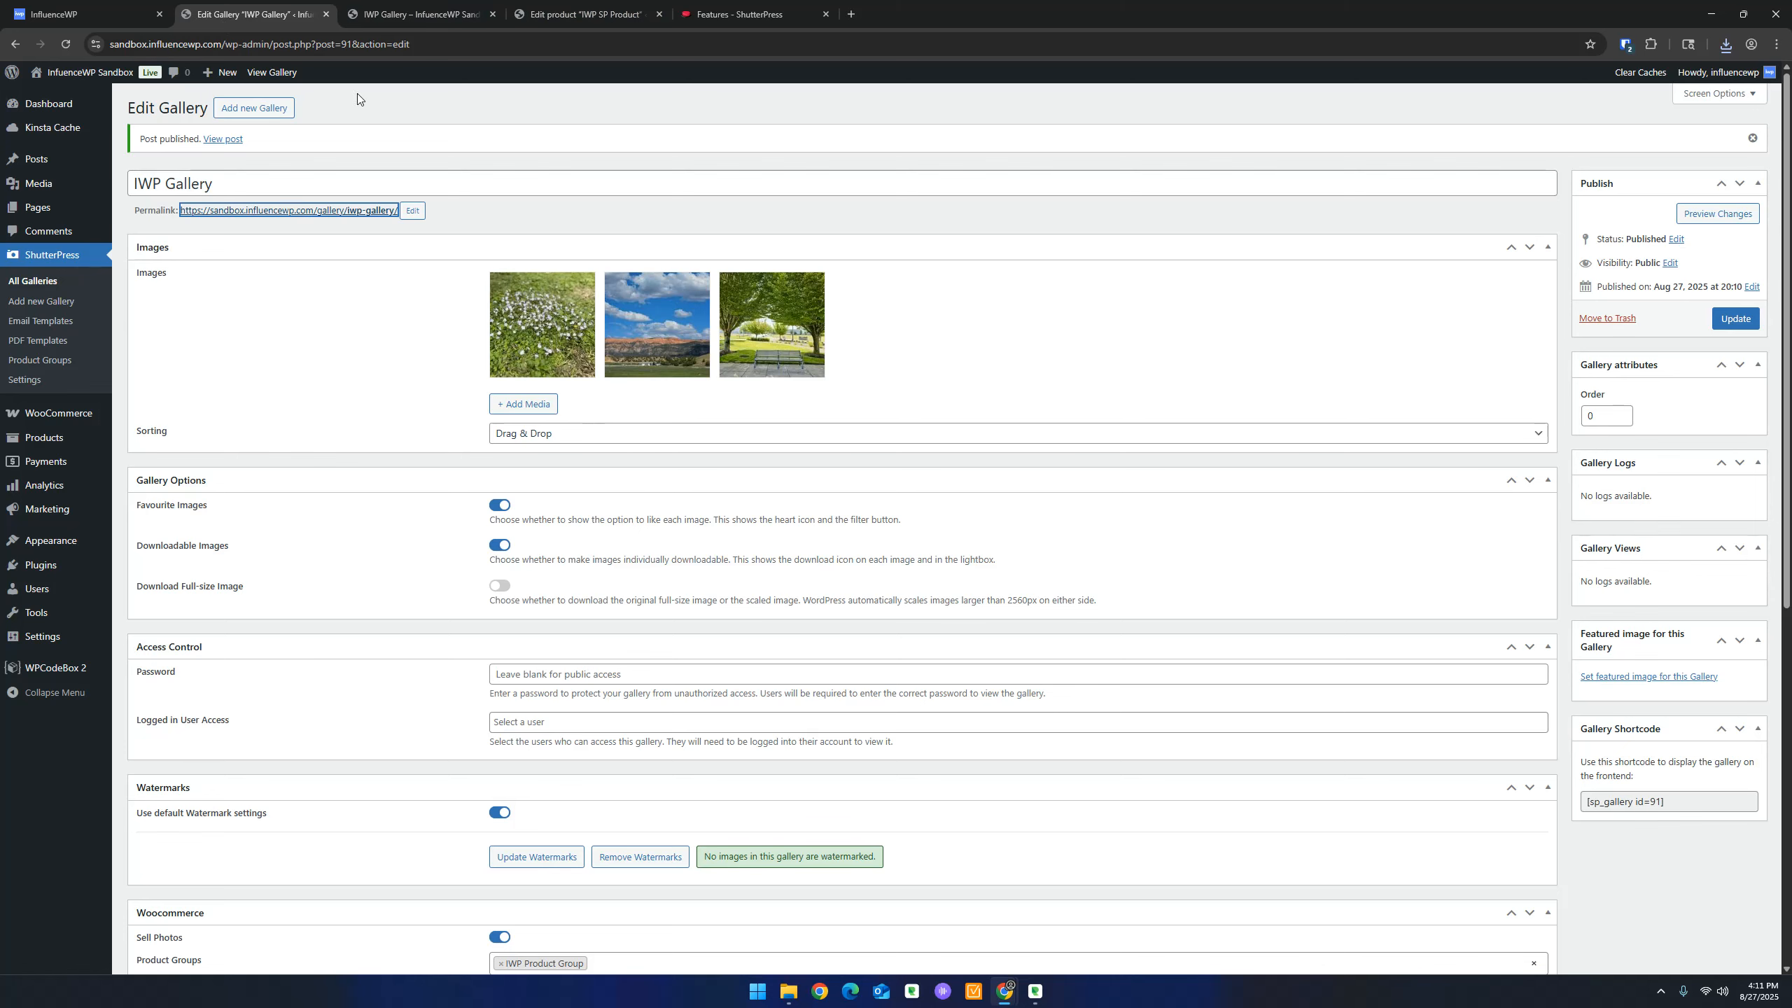
Check the image sorting options, keeping Drag & Drop
scroll(348, 423, down, 4)
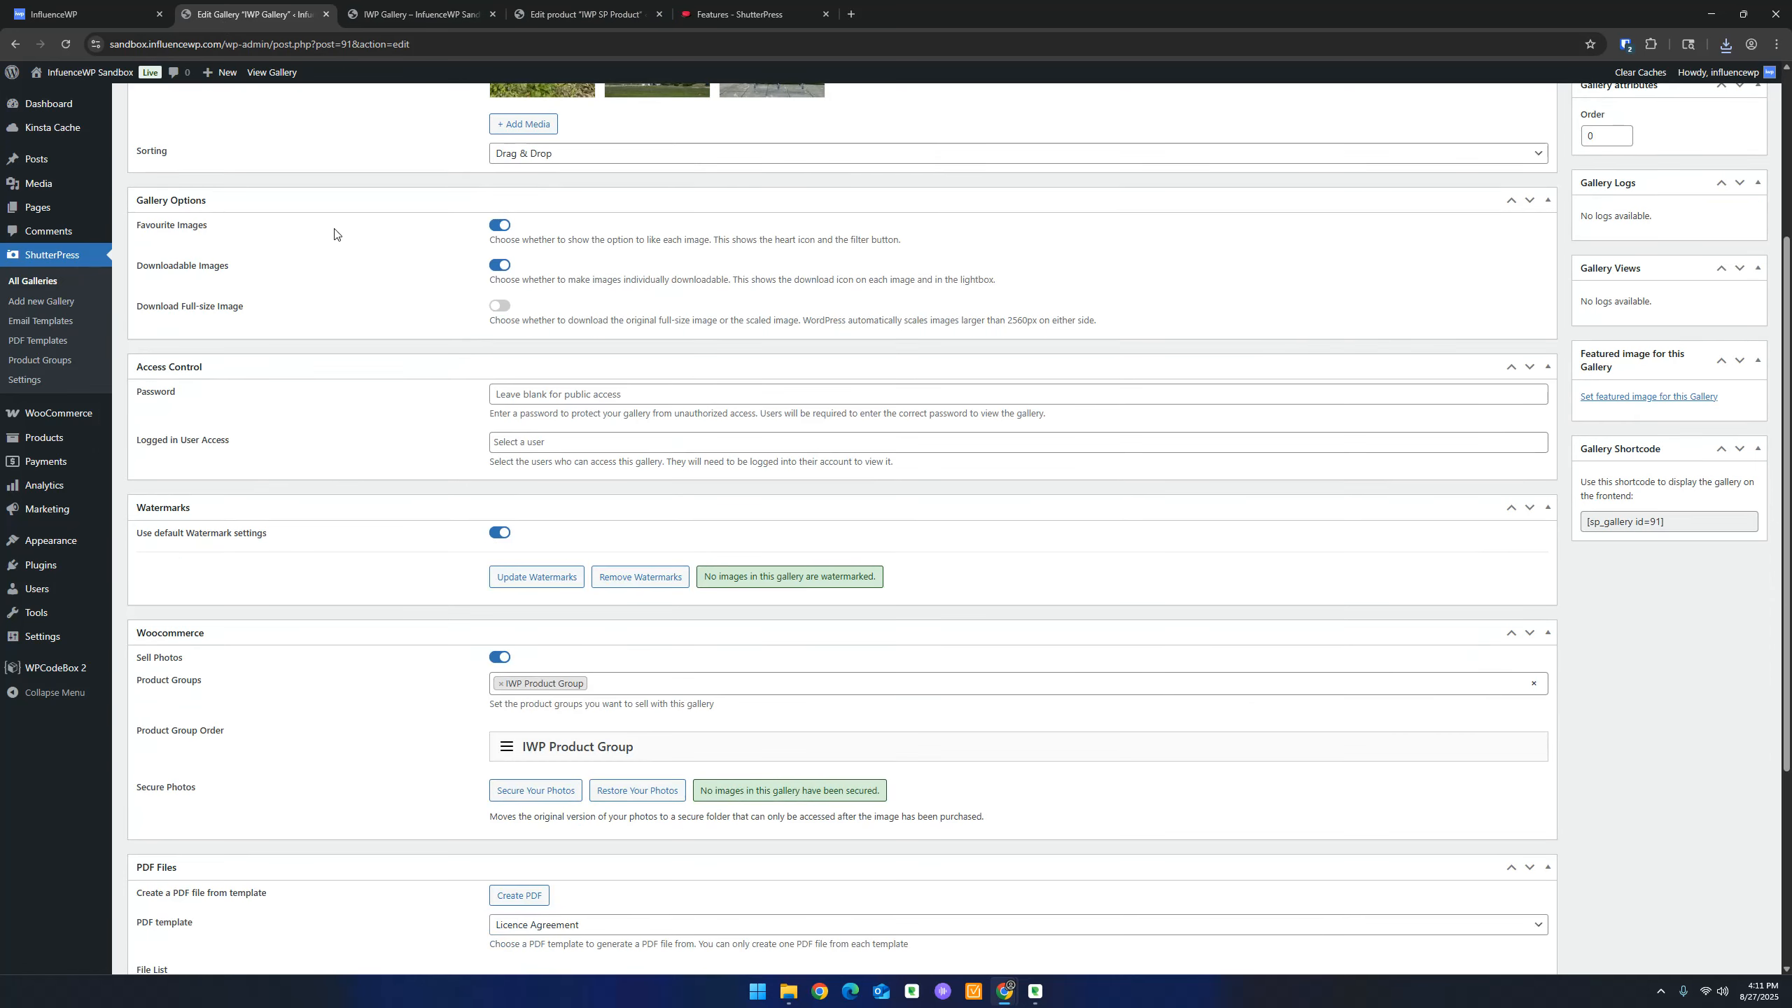
scroll(346, 261, up, 4)
scroll(360, 282, down, 1)
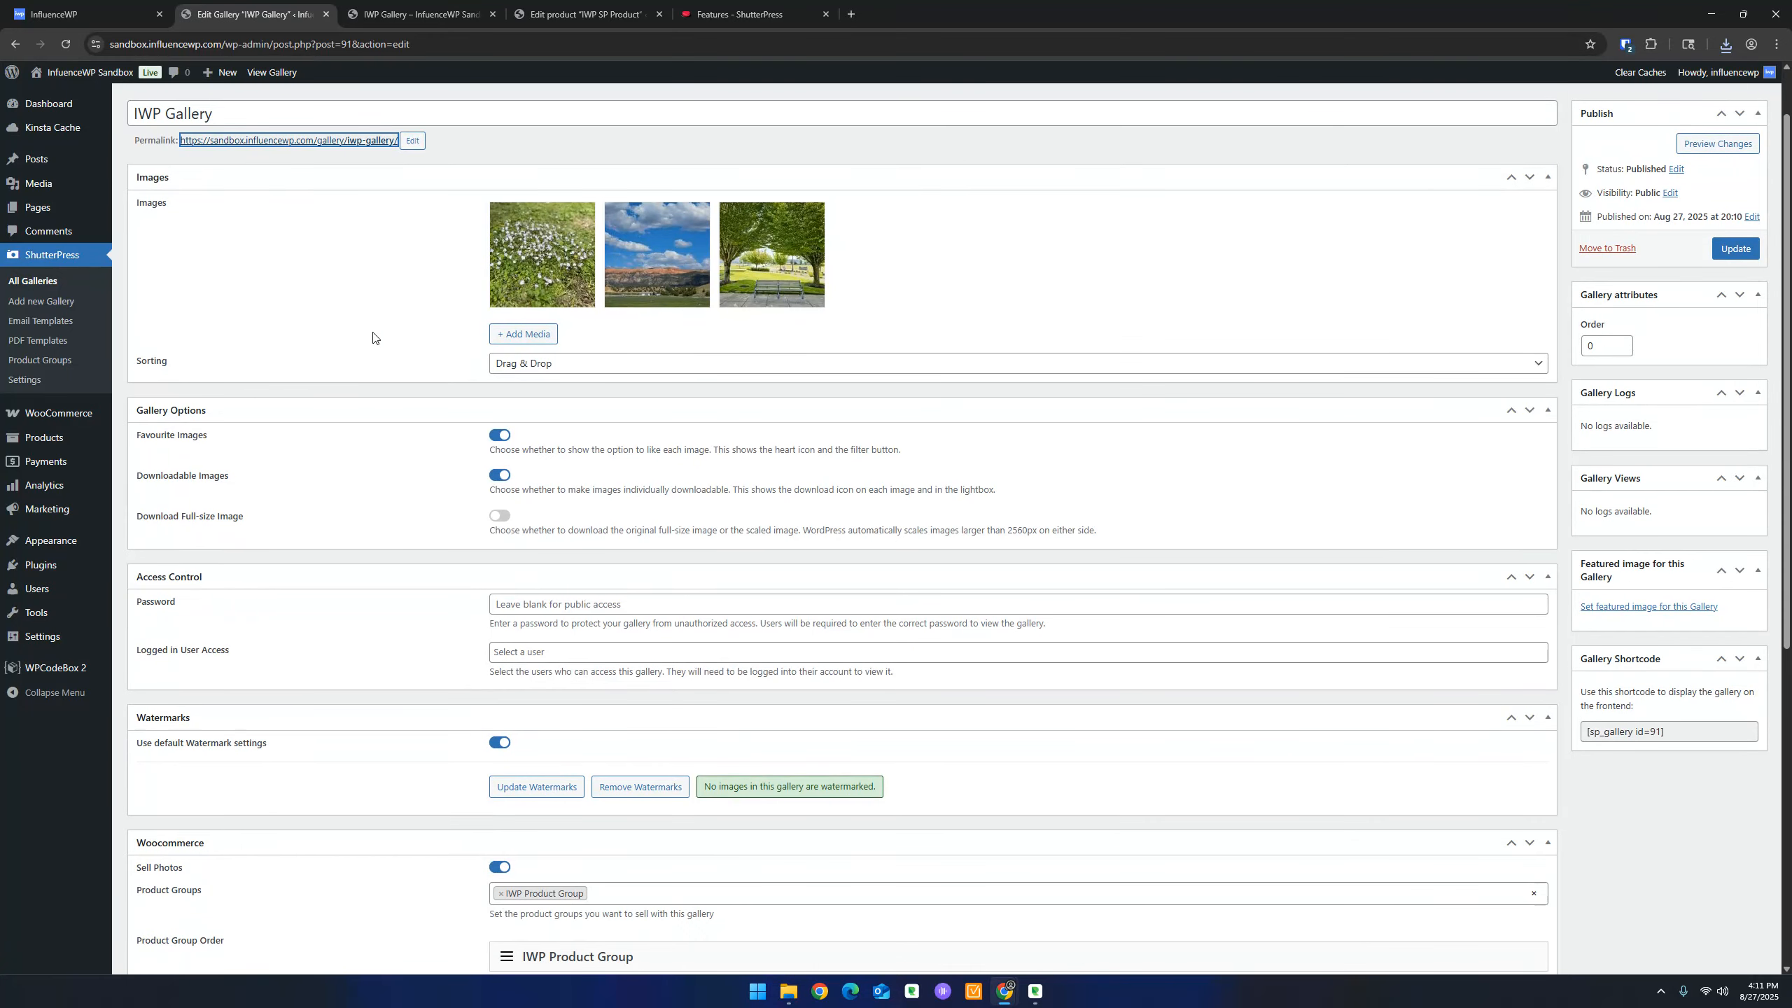
scroll(372, 338, down, 1)
click(621, 293)
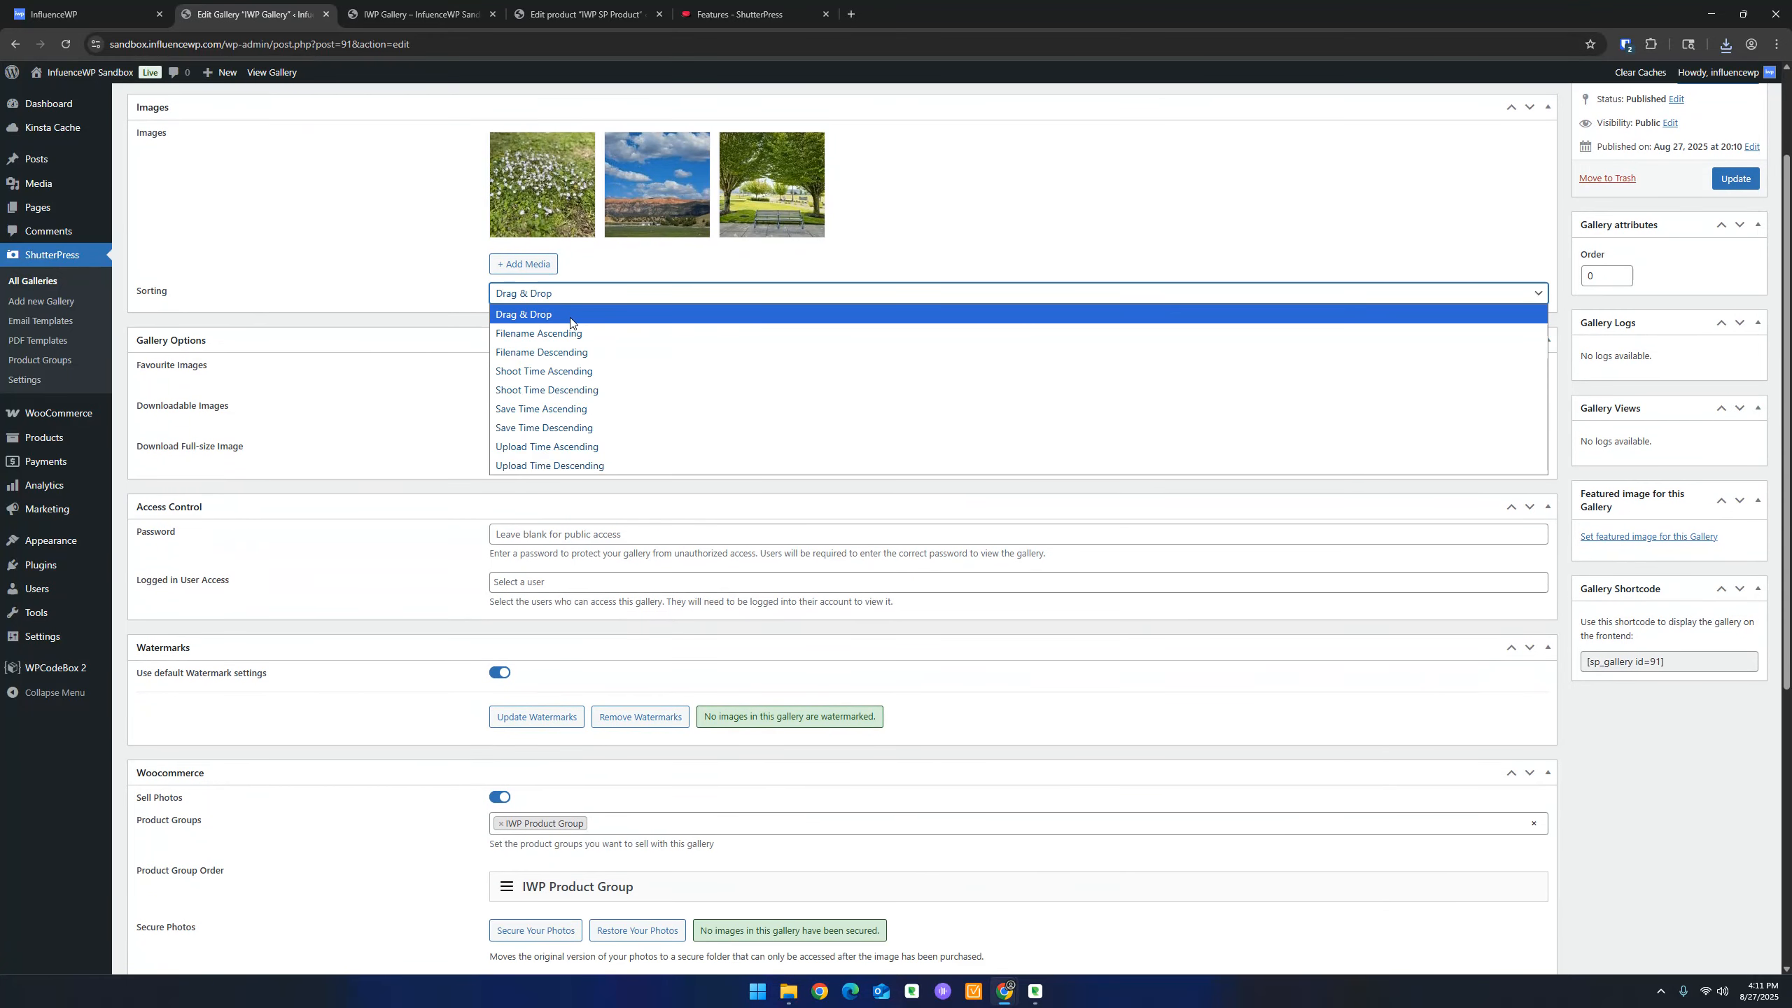
click(366, 324)
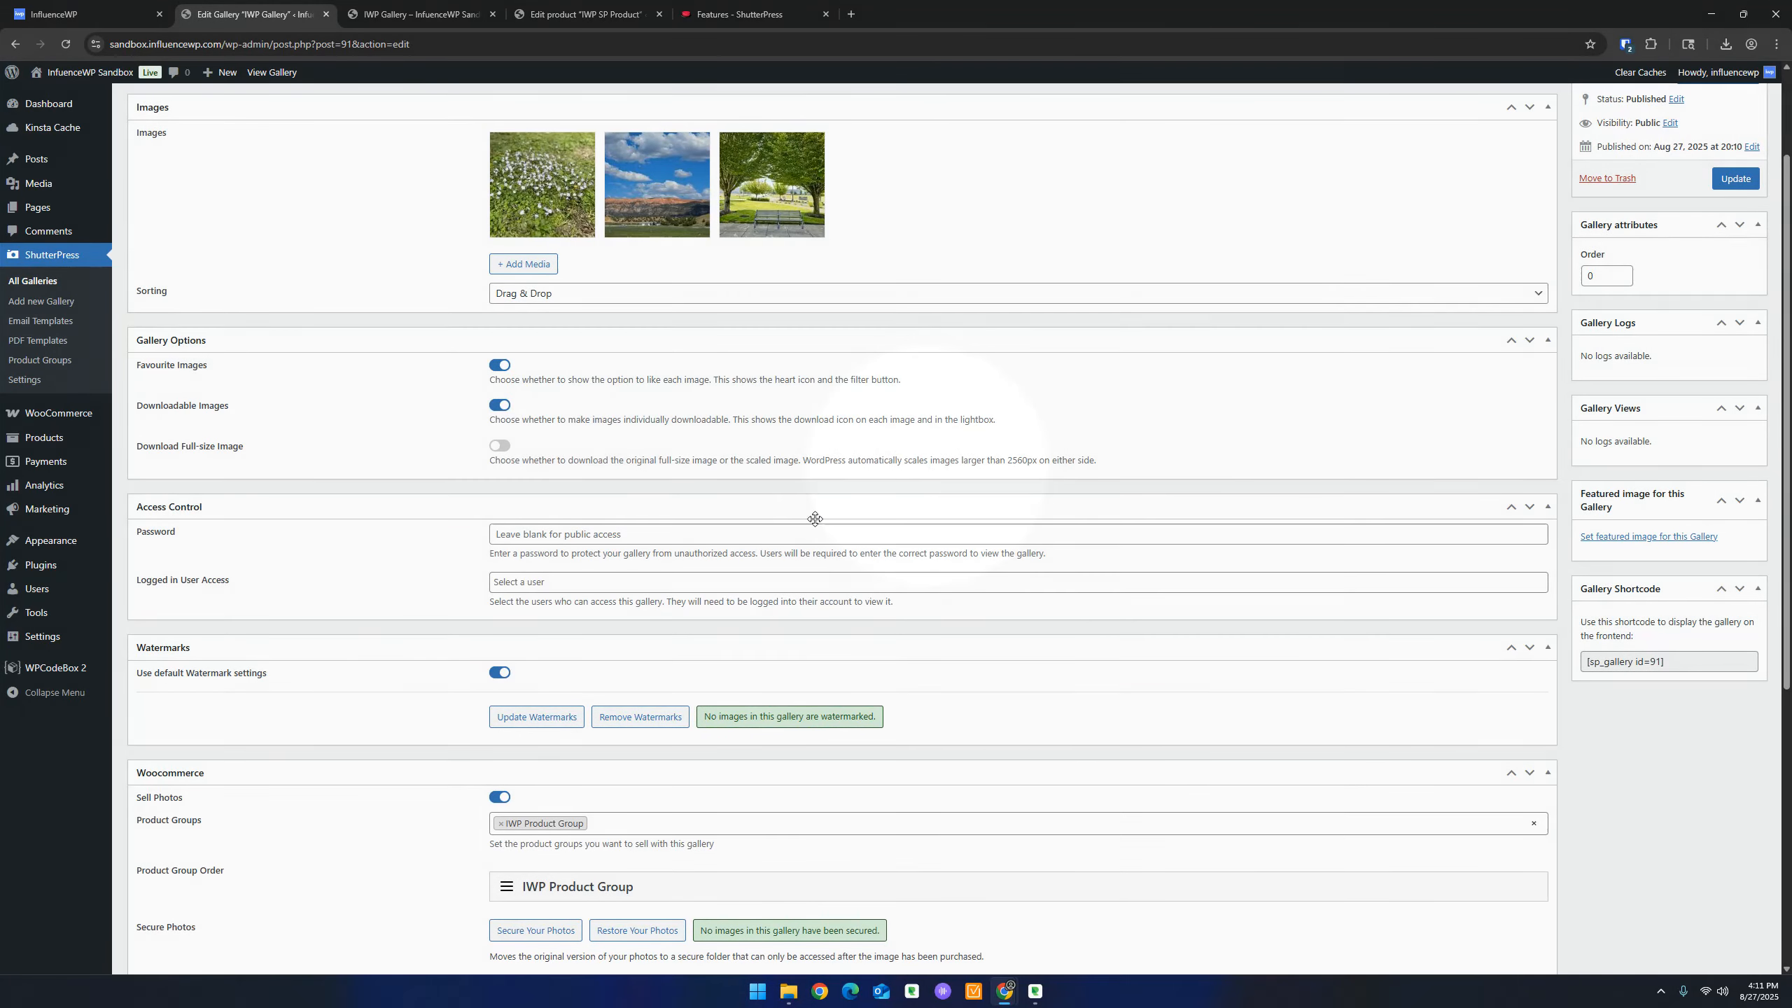
Enter an access password in the gallery's Password field and save IWP Gallery
scroll(505, 443, down, 1)
scroll(505, 444, down, 1)
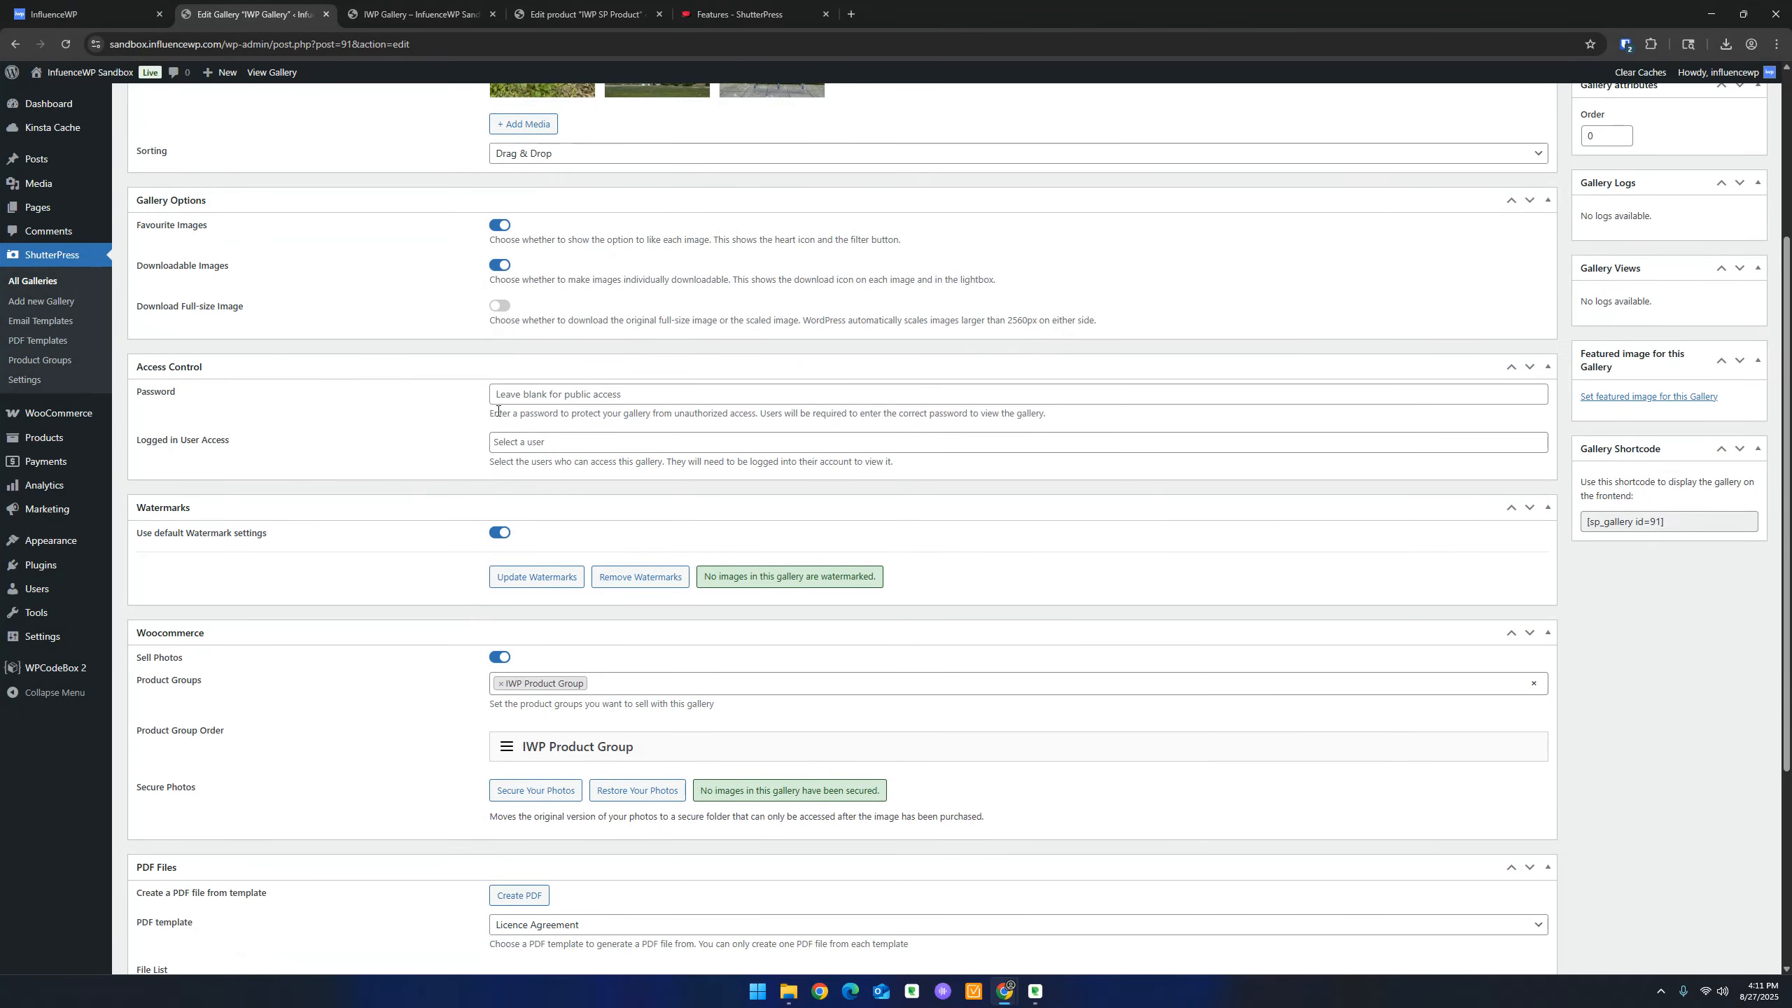
click(547, 393)
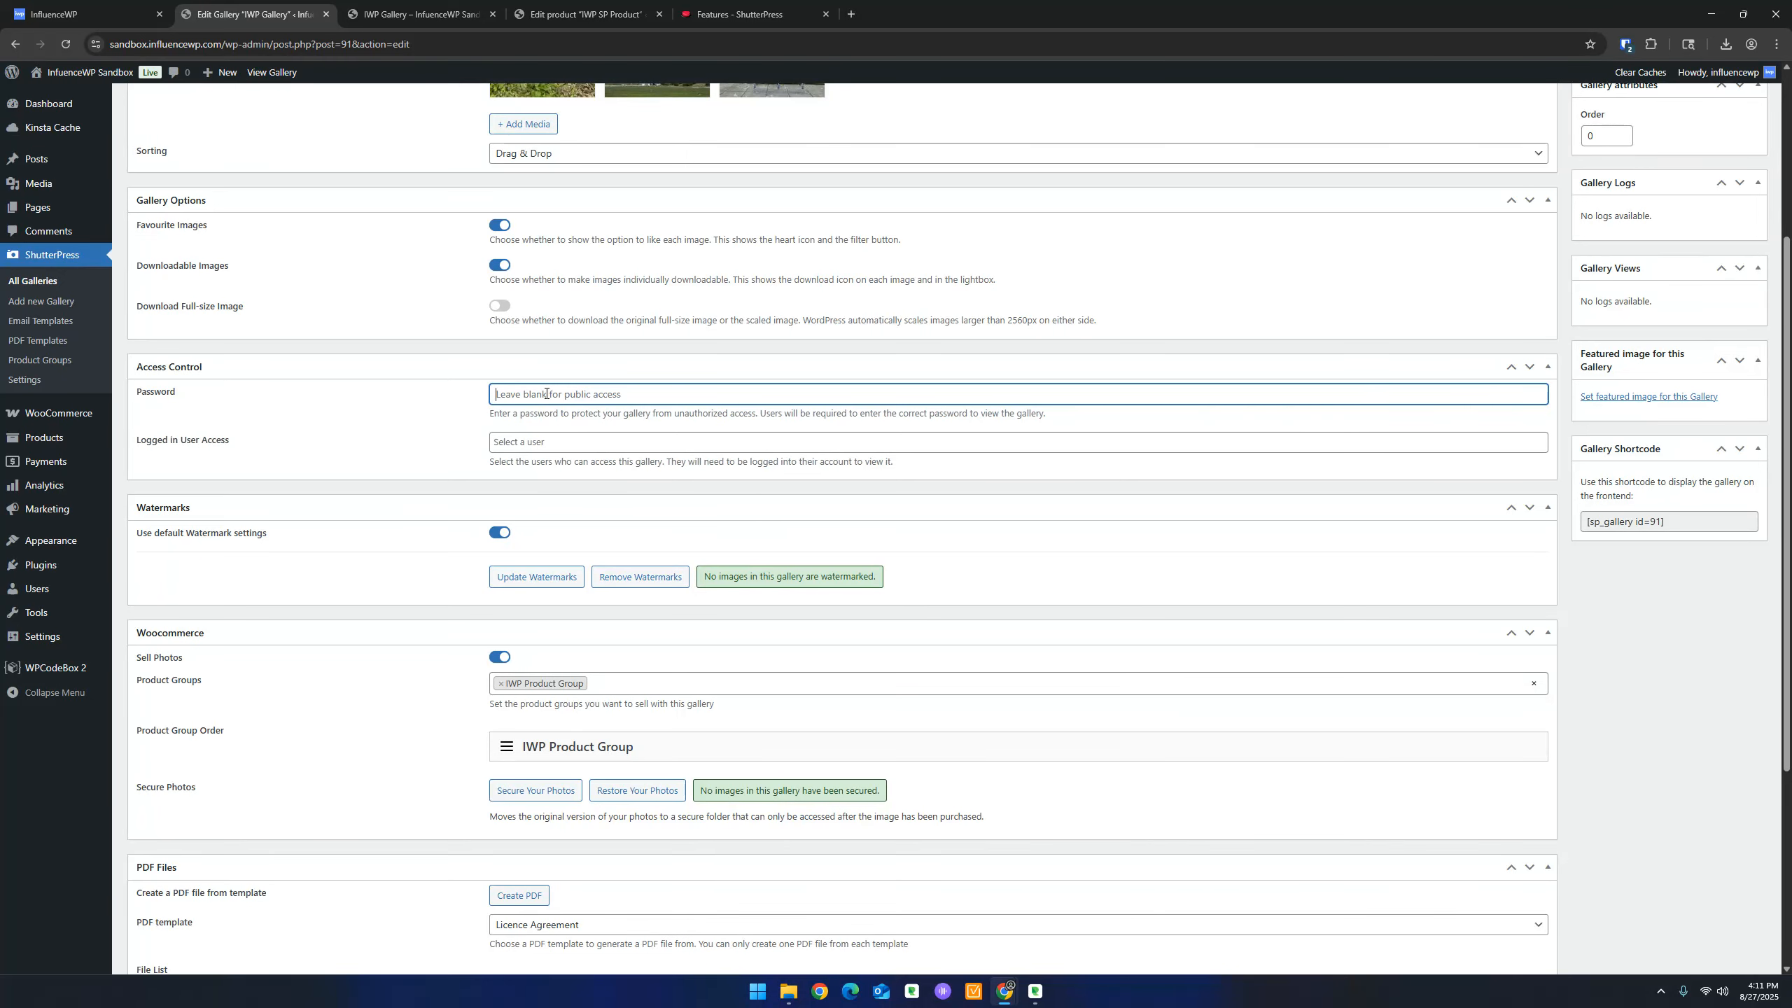
key(Return)
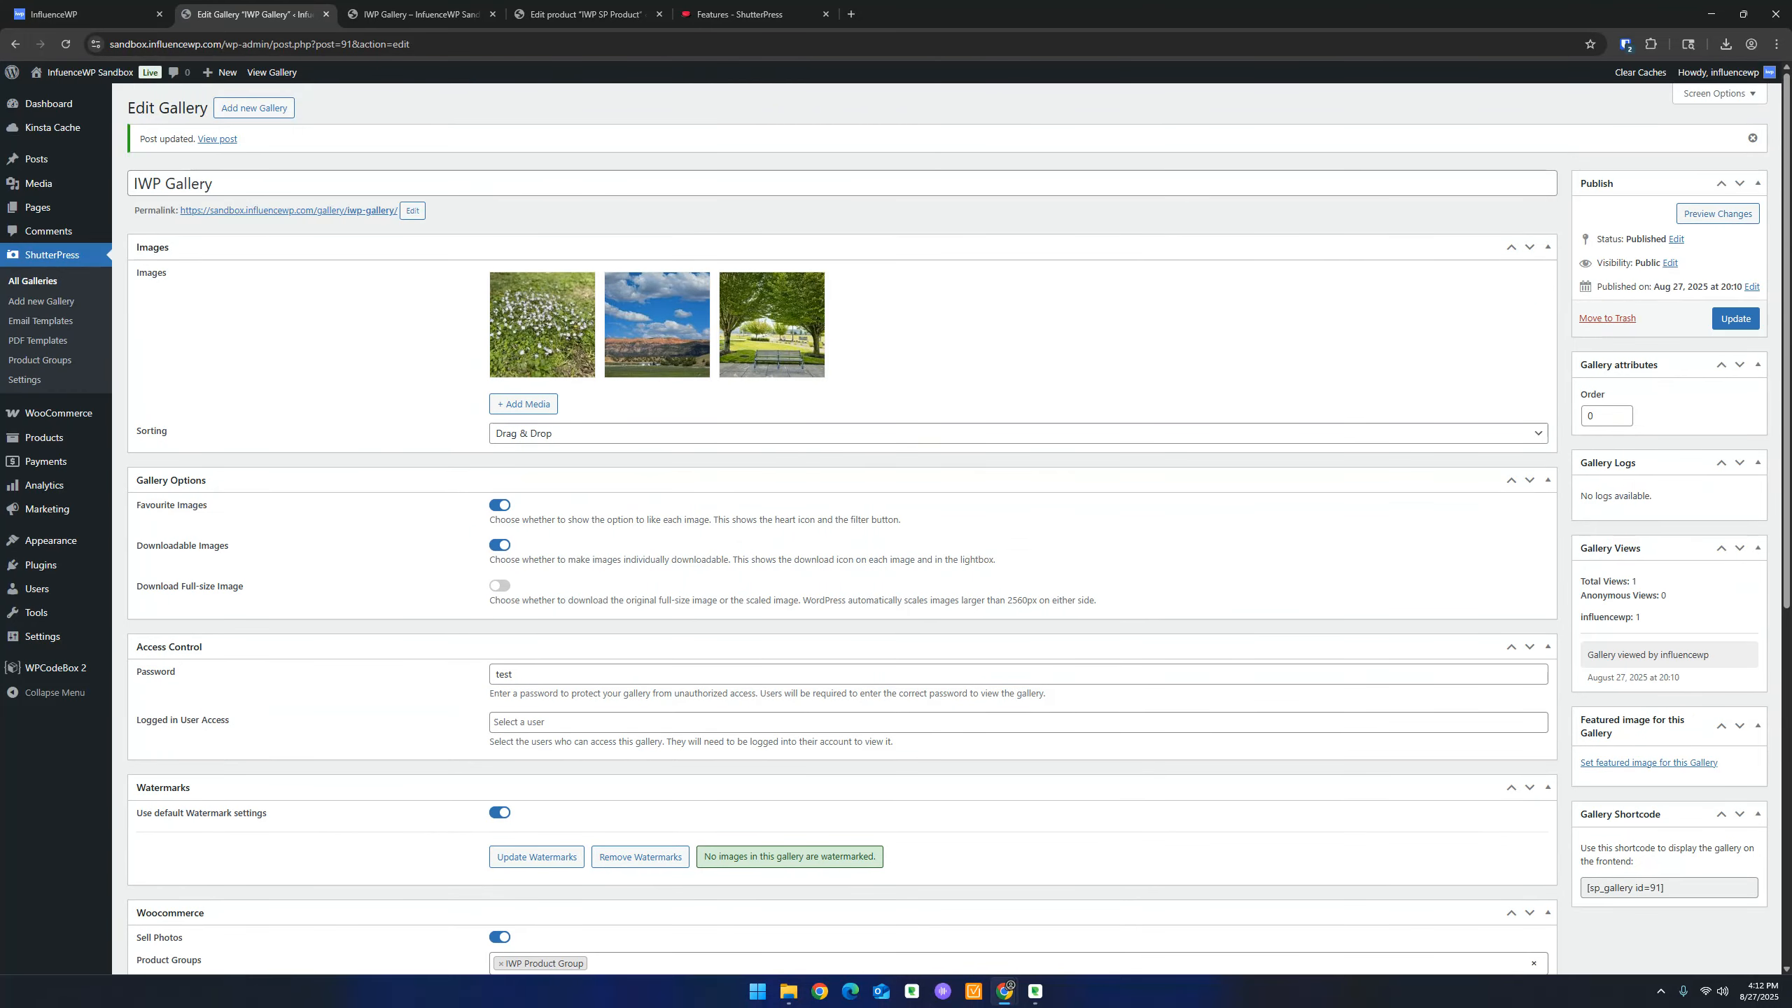
click(747, 14)
click(586, 14)
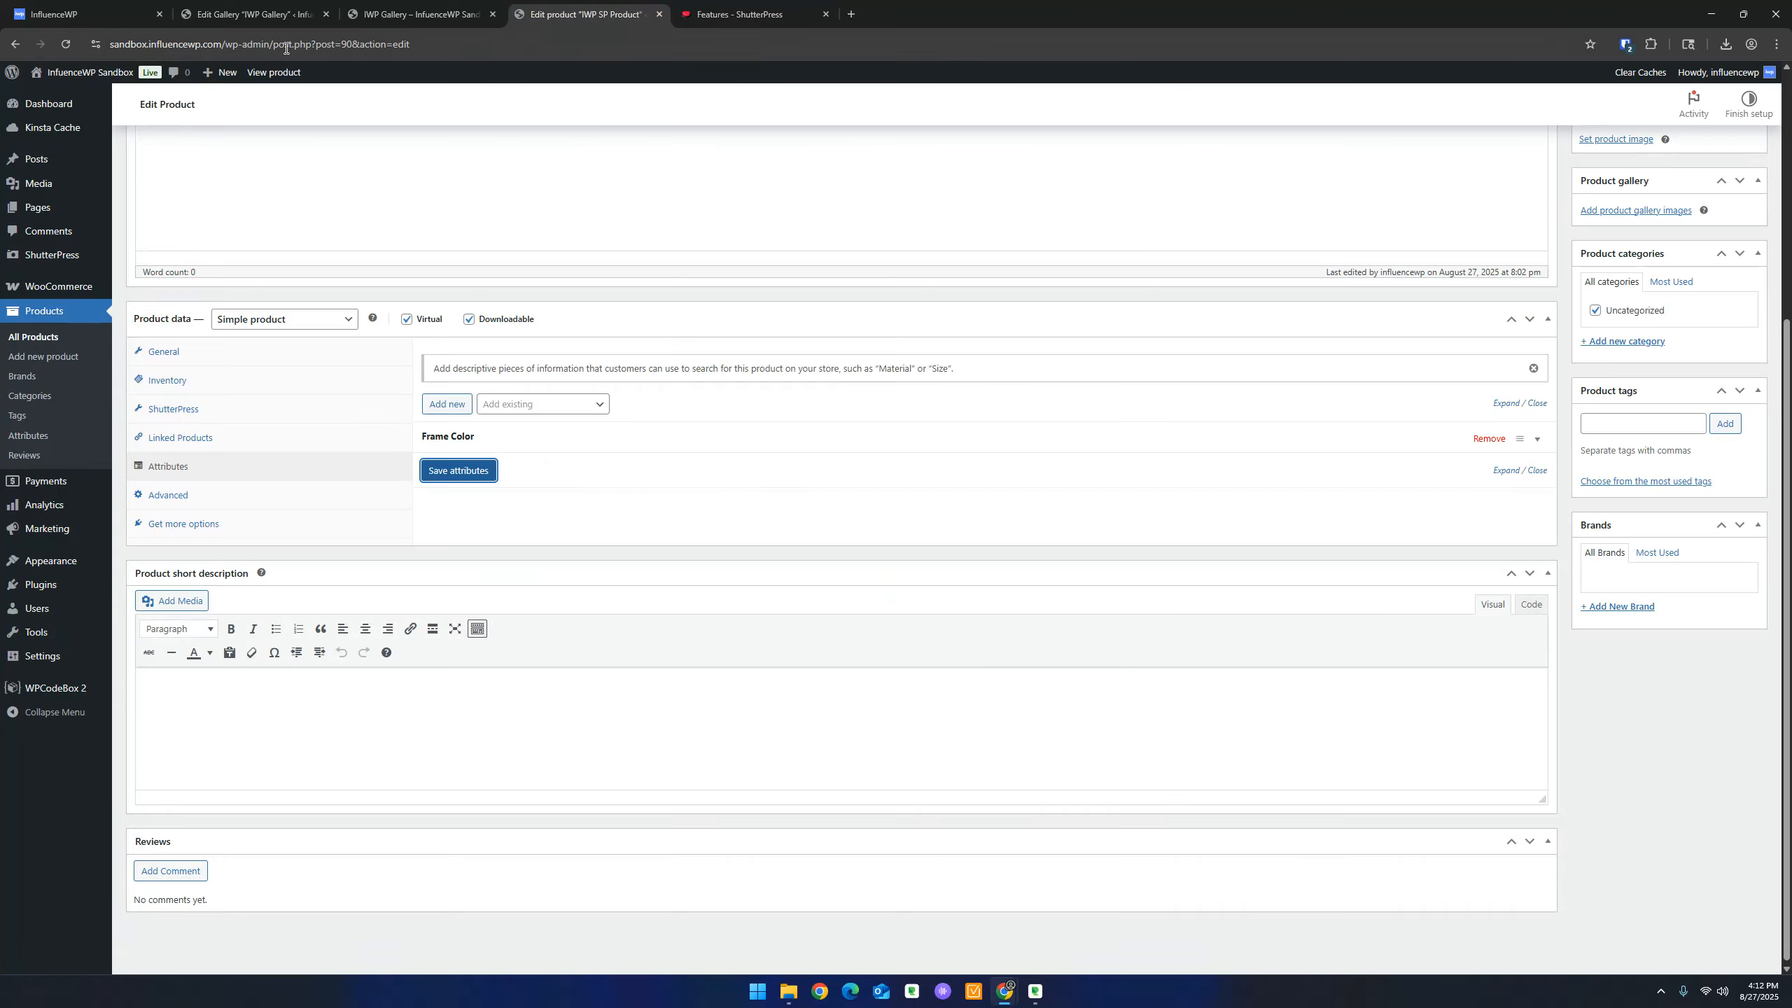
click(420, 14)
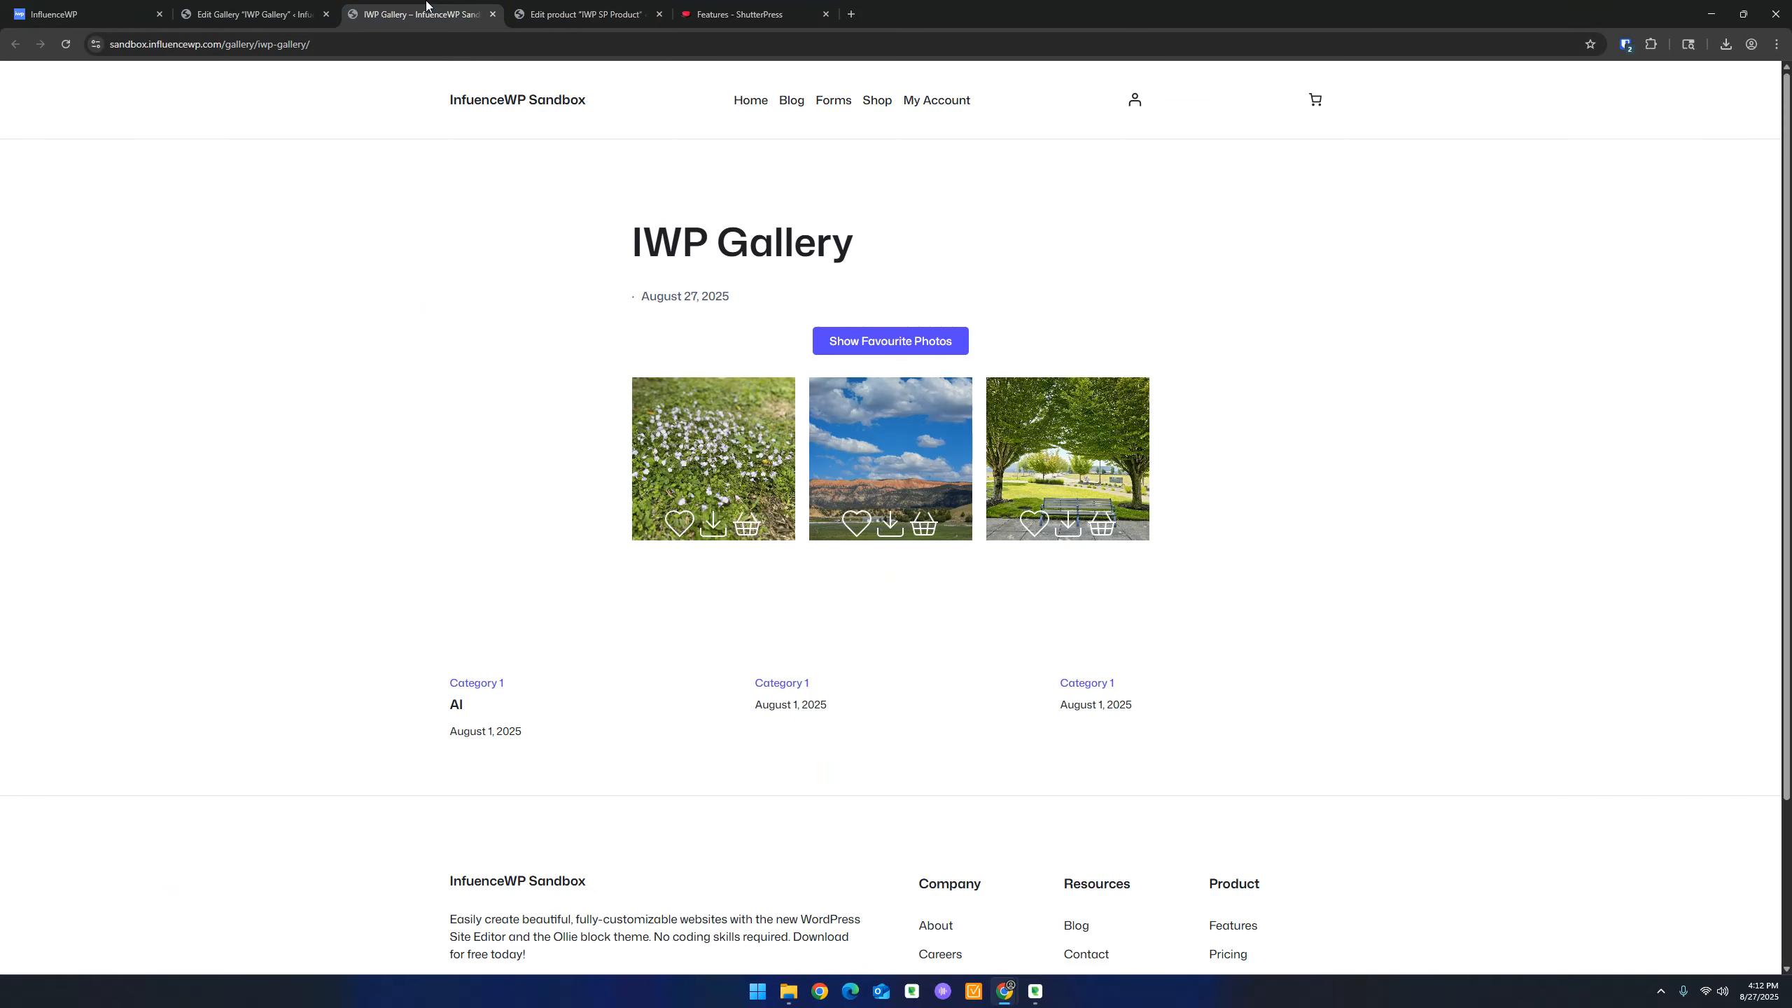
Reload the gallery page, copy its address, and bring Edge onto the main screen maximized
click(63, 43)
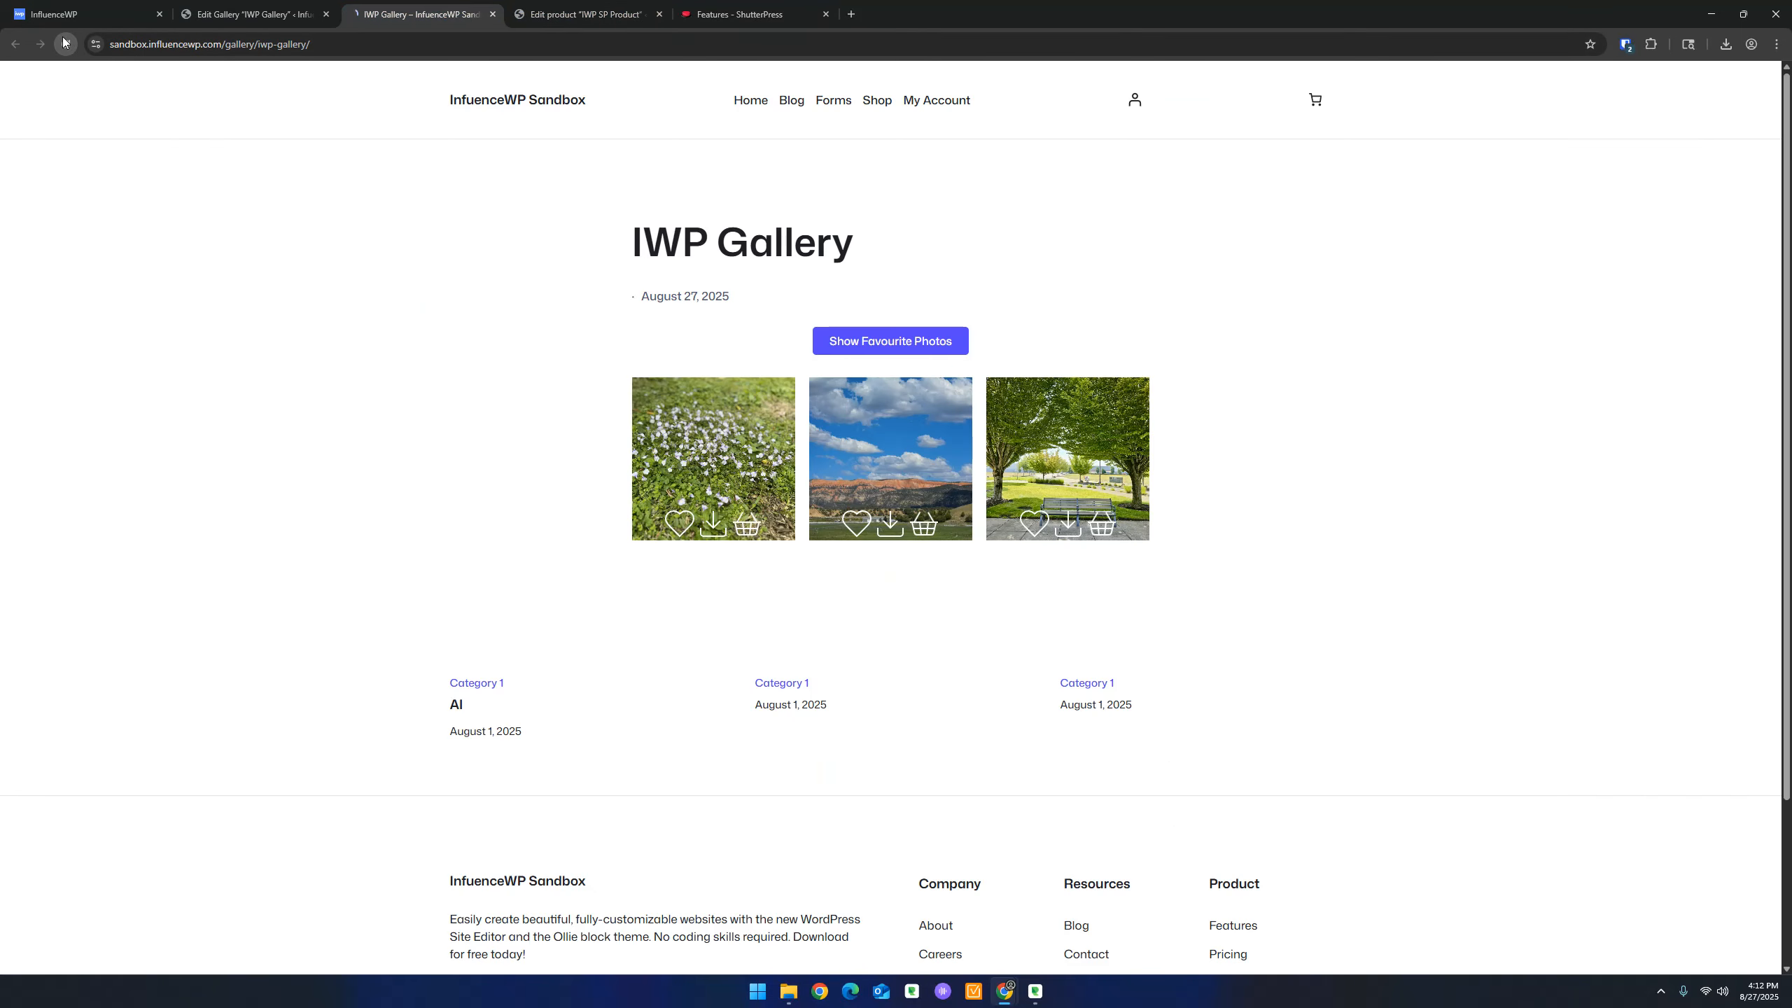
right_click(194, 38)
click(246, 150)
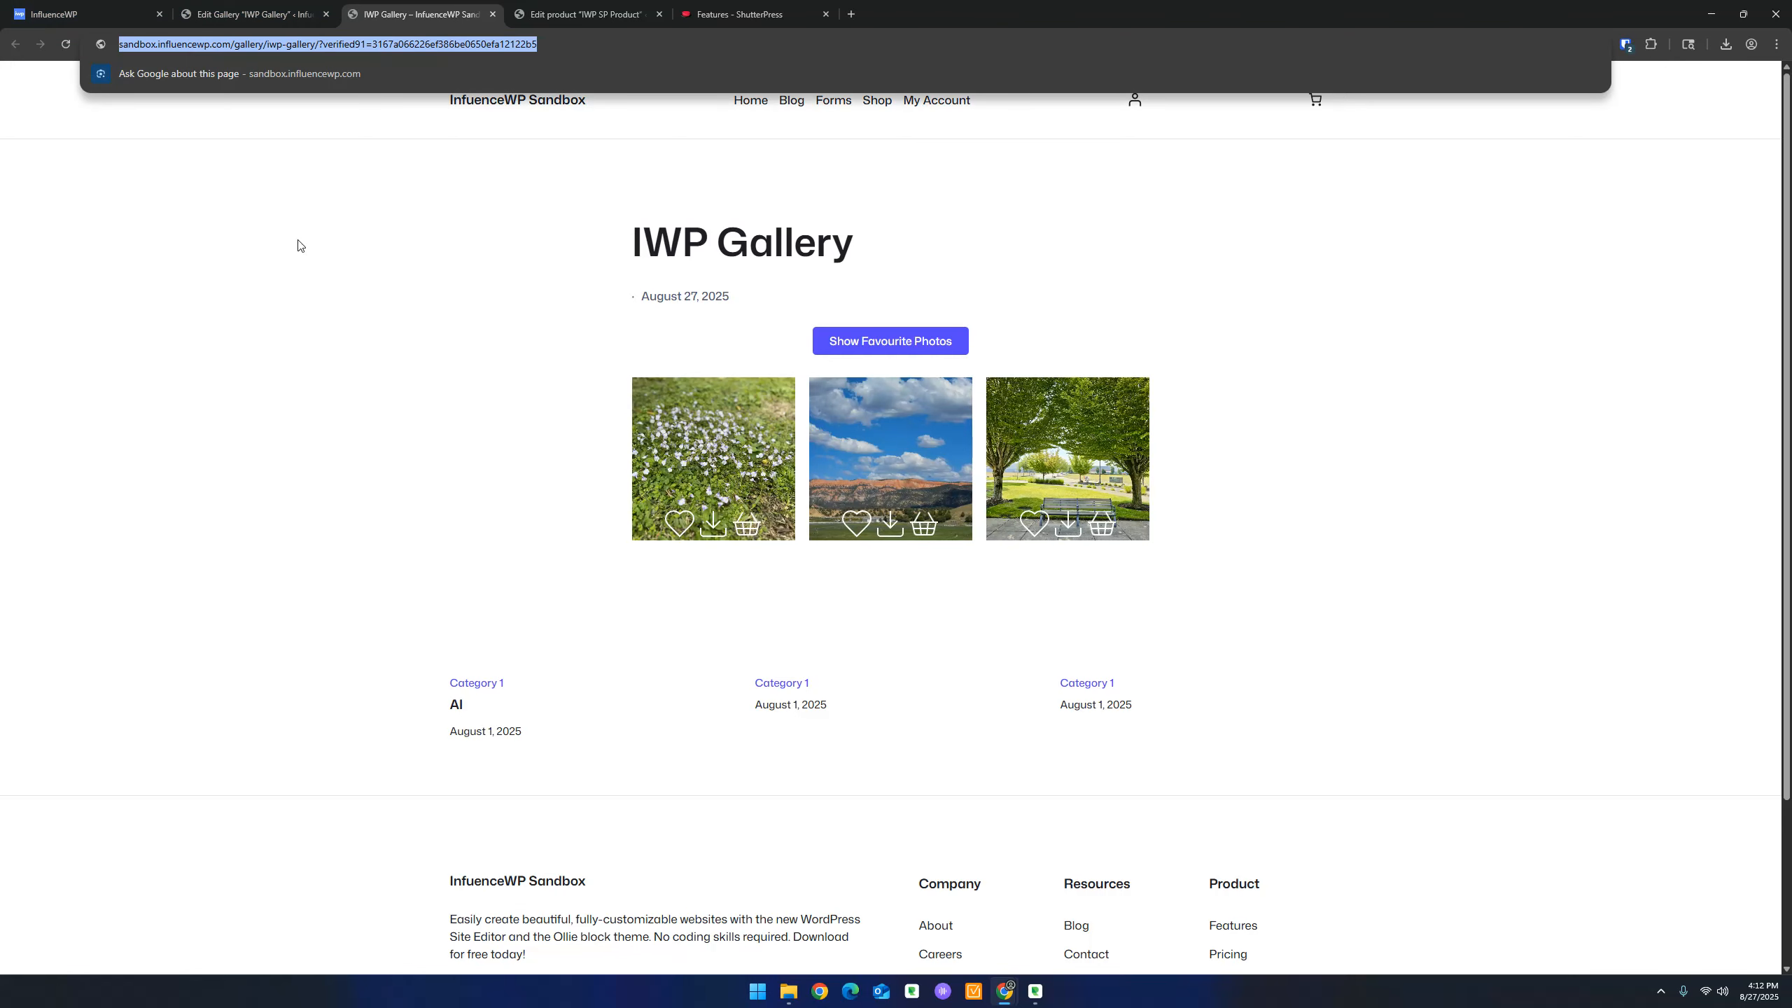
click(850, 992)
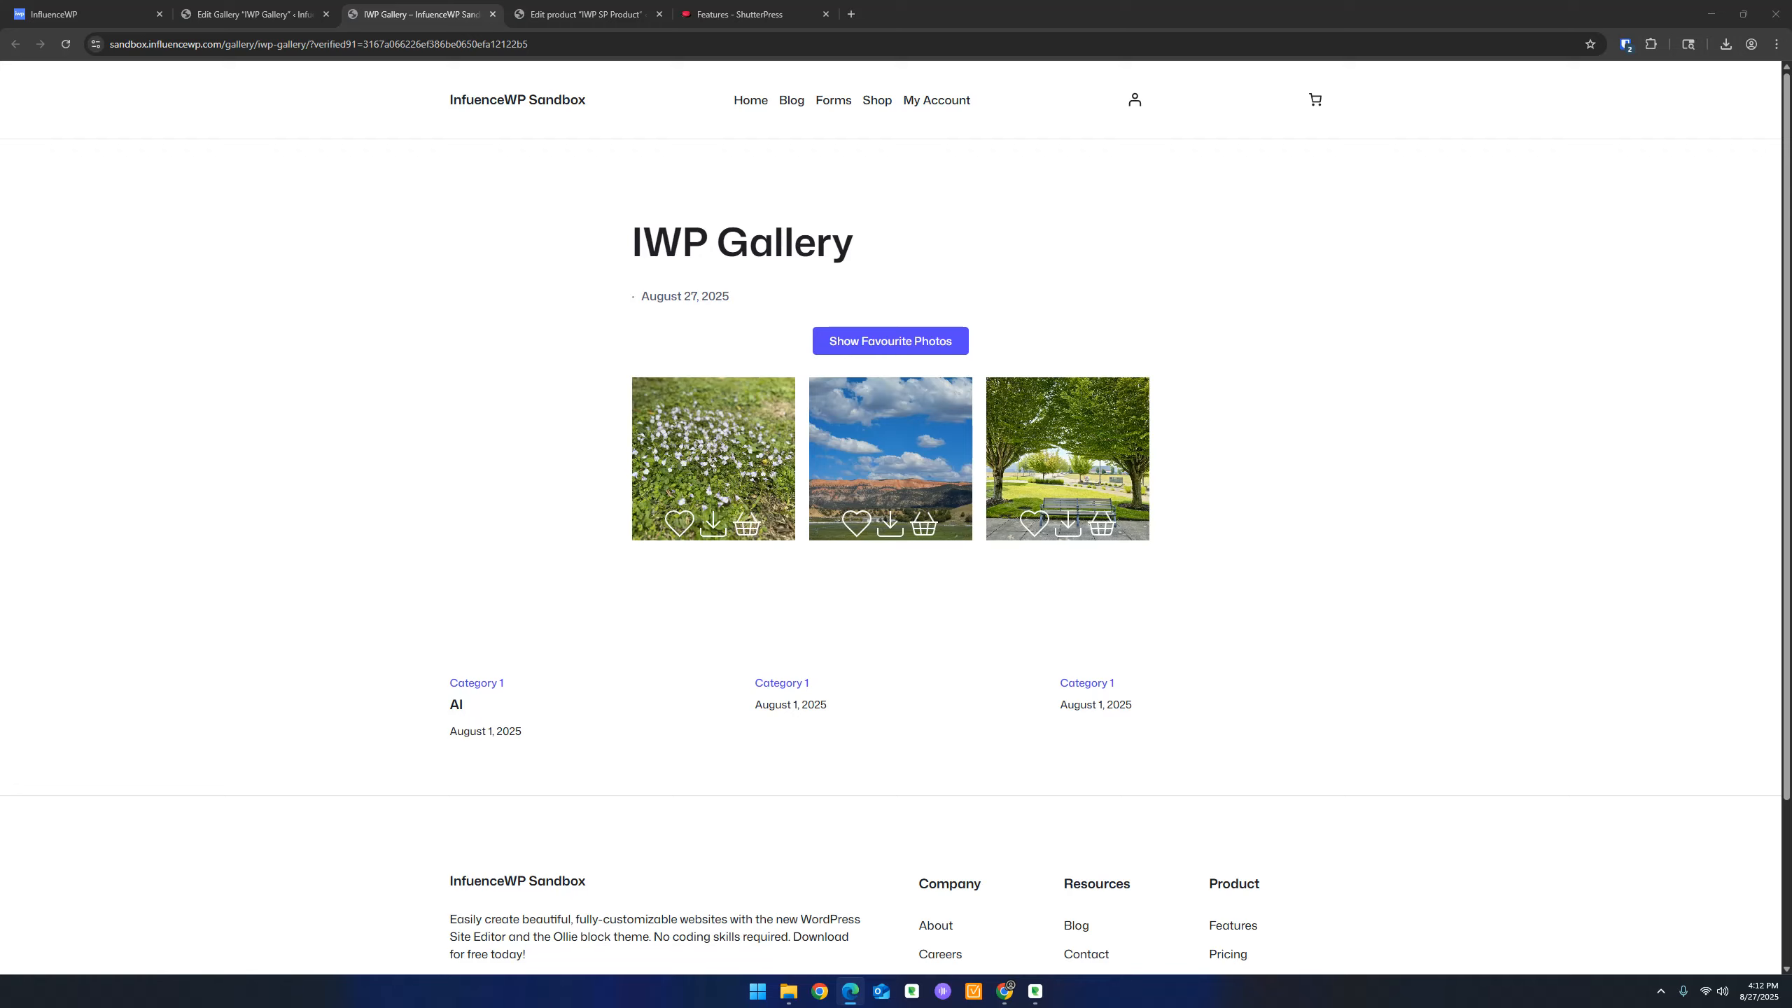
drag(1791, 282, 1033, 92)
double_click(1043, 75)
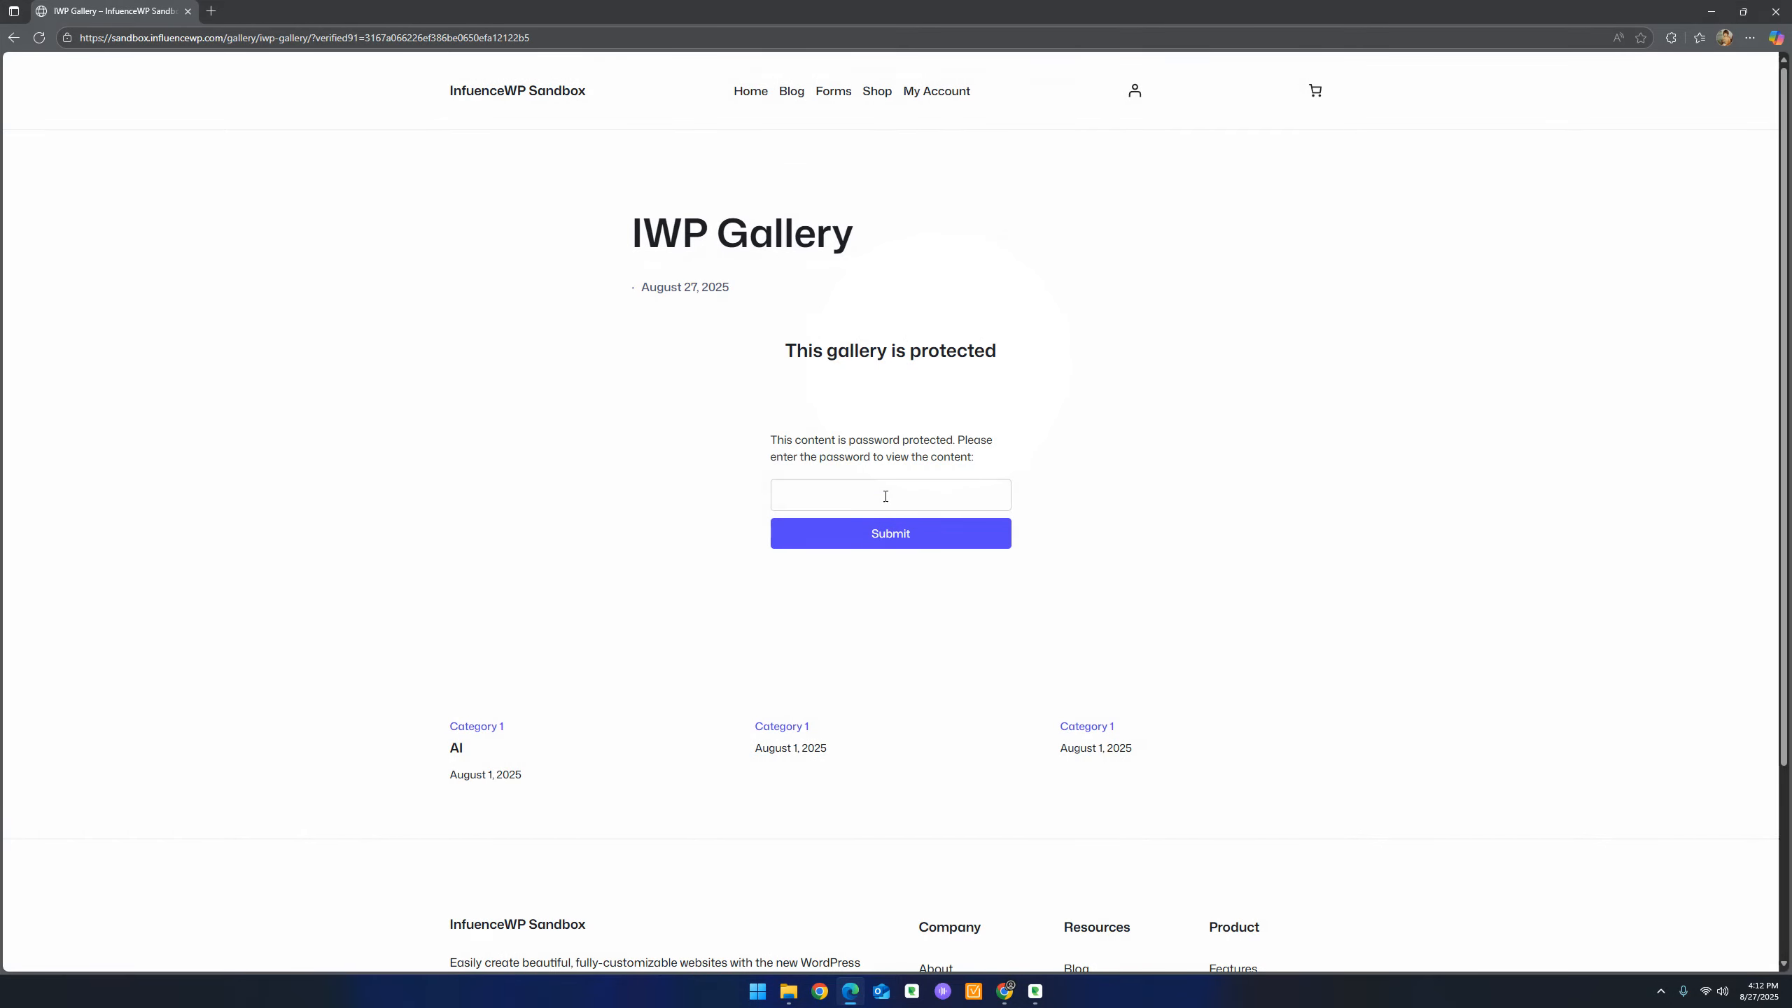
Enter the gallery password in Edge to unlock the three photos
click(886, 496)
text(p)
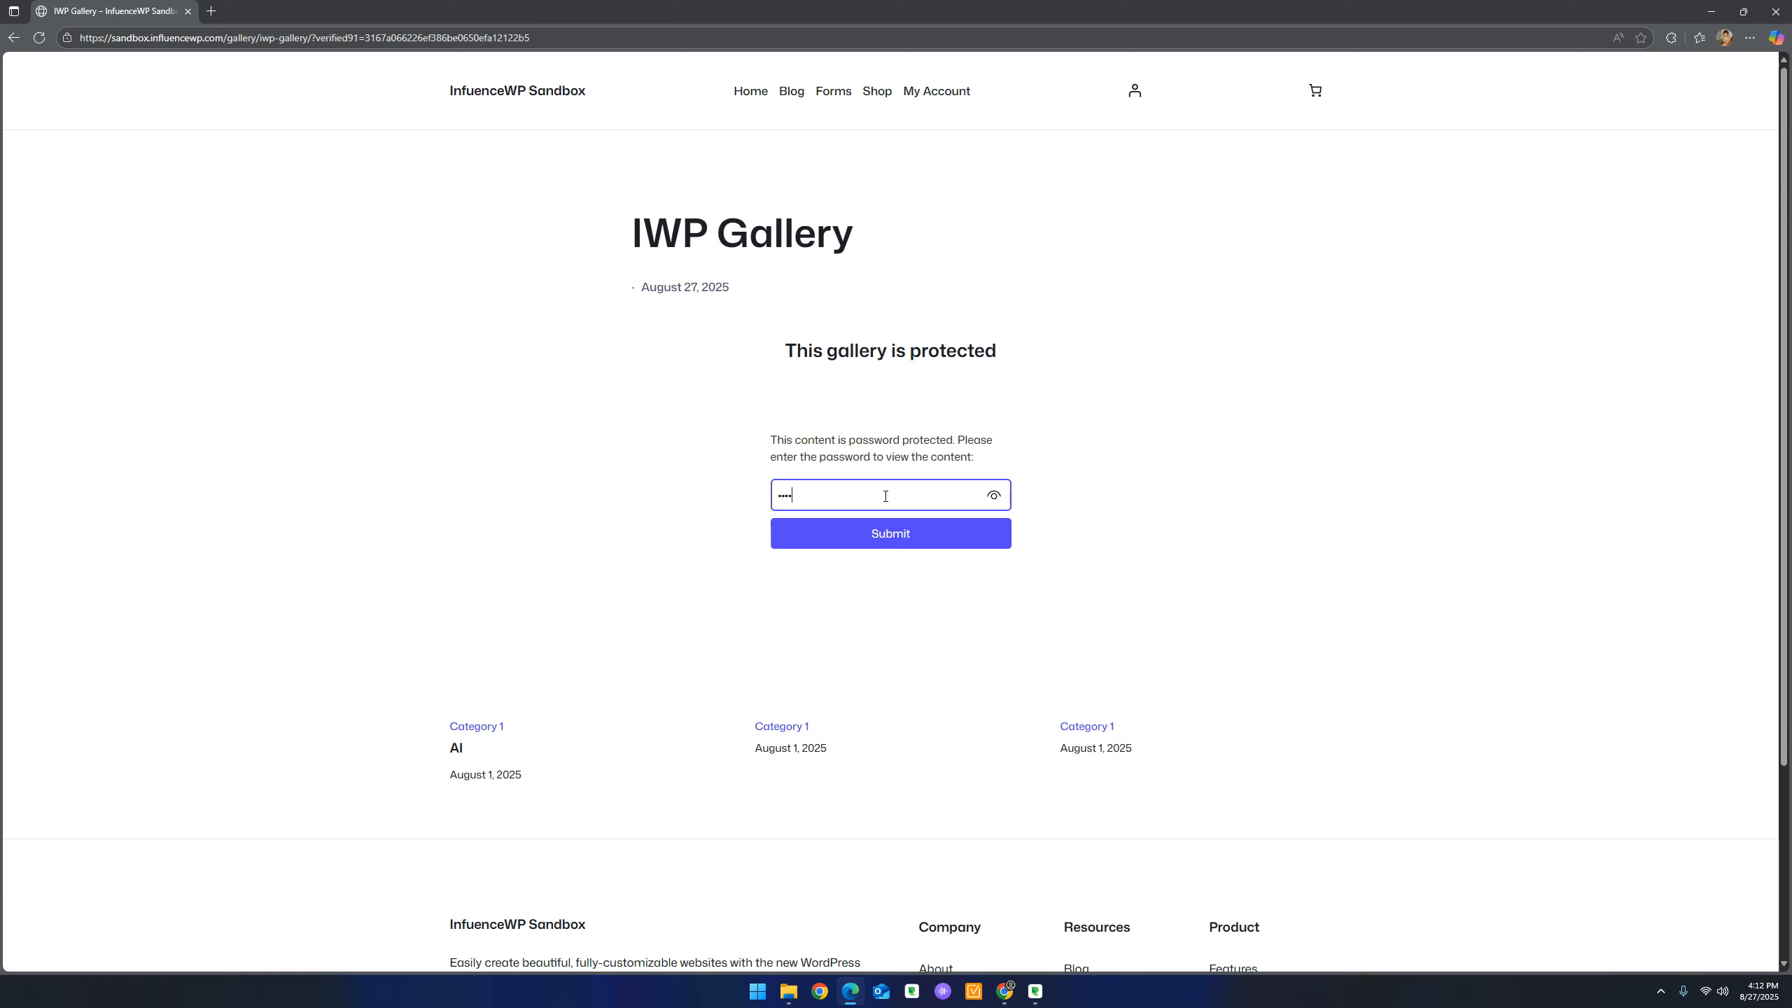
key(Return)
drag(880, 6, 1791, 243)
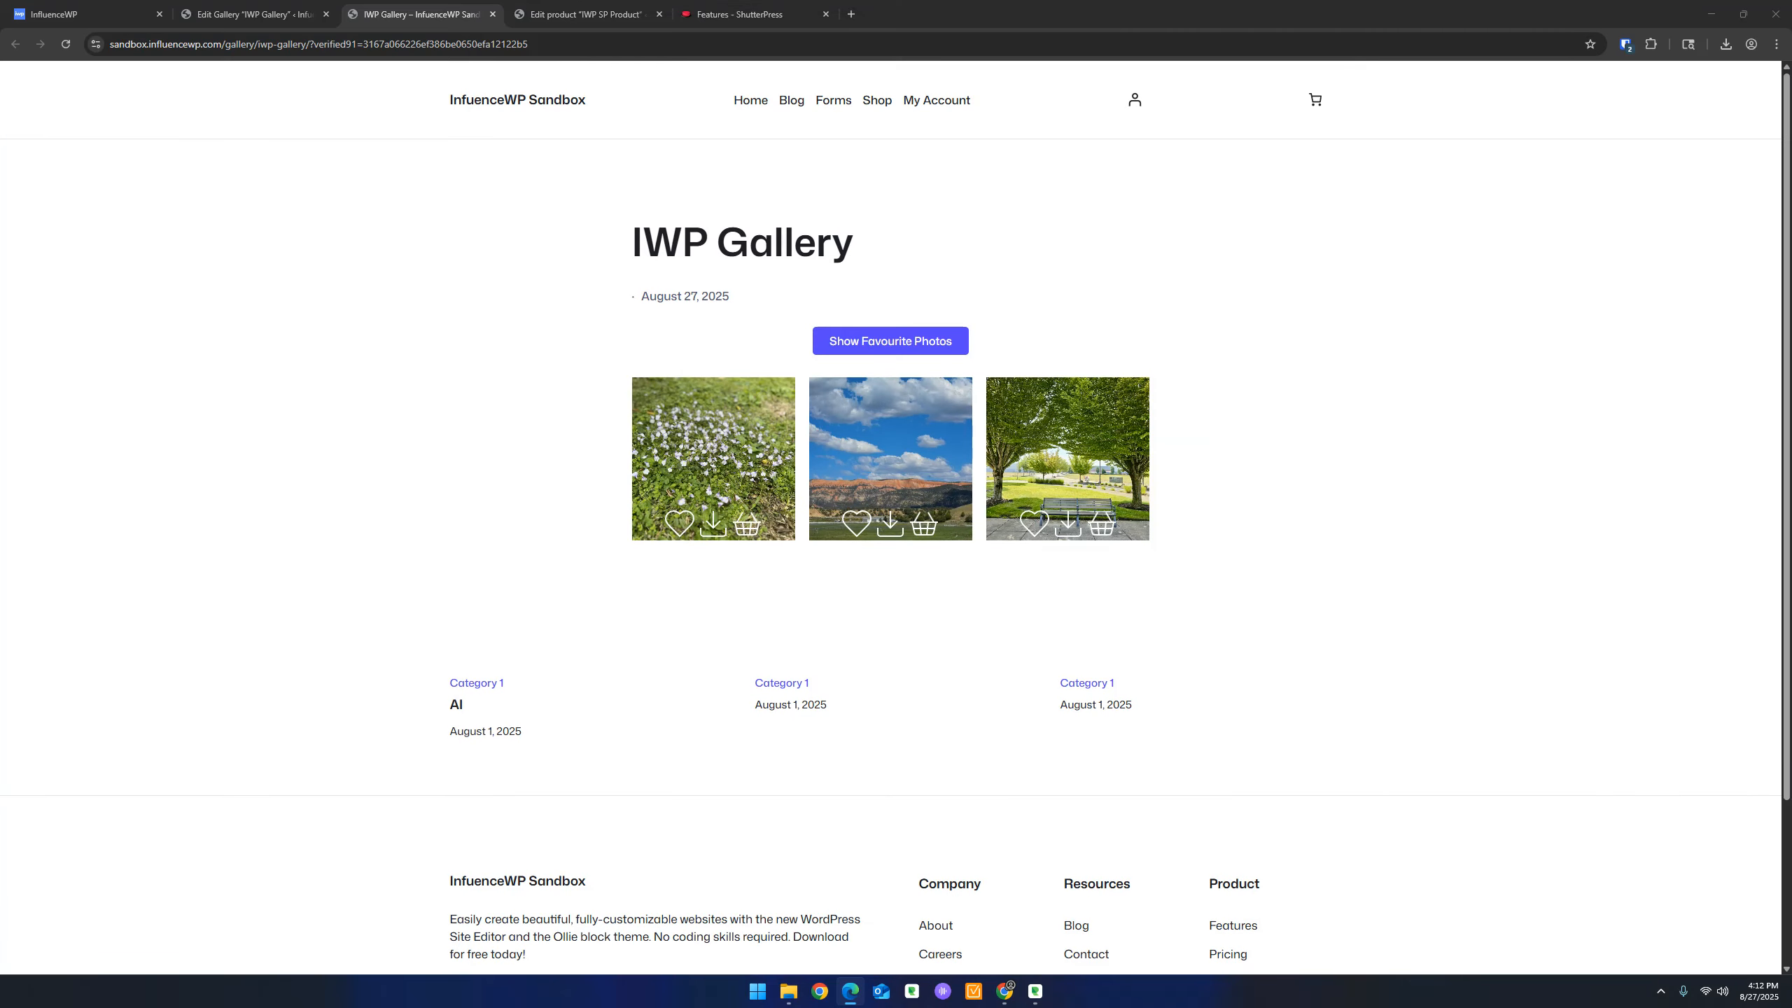
Reorder the browser tabs and close the IWP SP Product editing tab
click(258, 14)
scroll(398, 410, down, 1)
scroll(356, 501, down, 4)
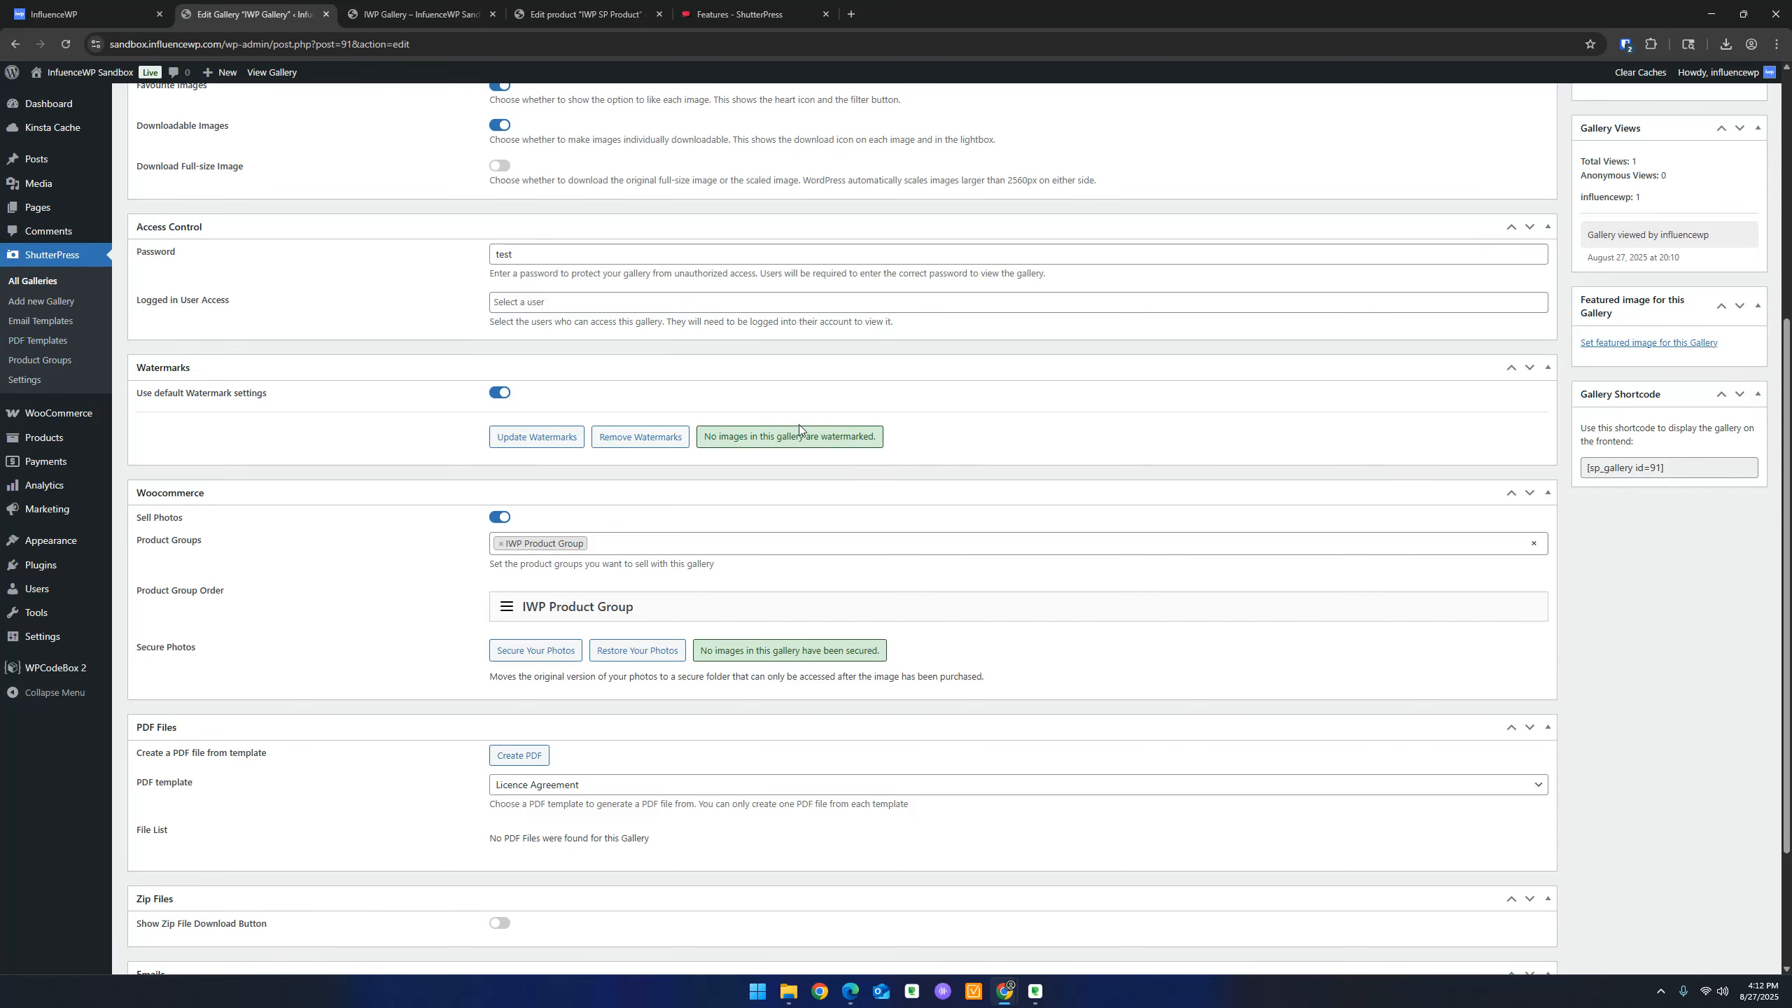
click(605, 9)
drag(455, 9, 608, 9)
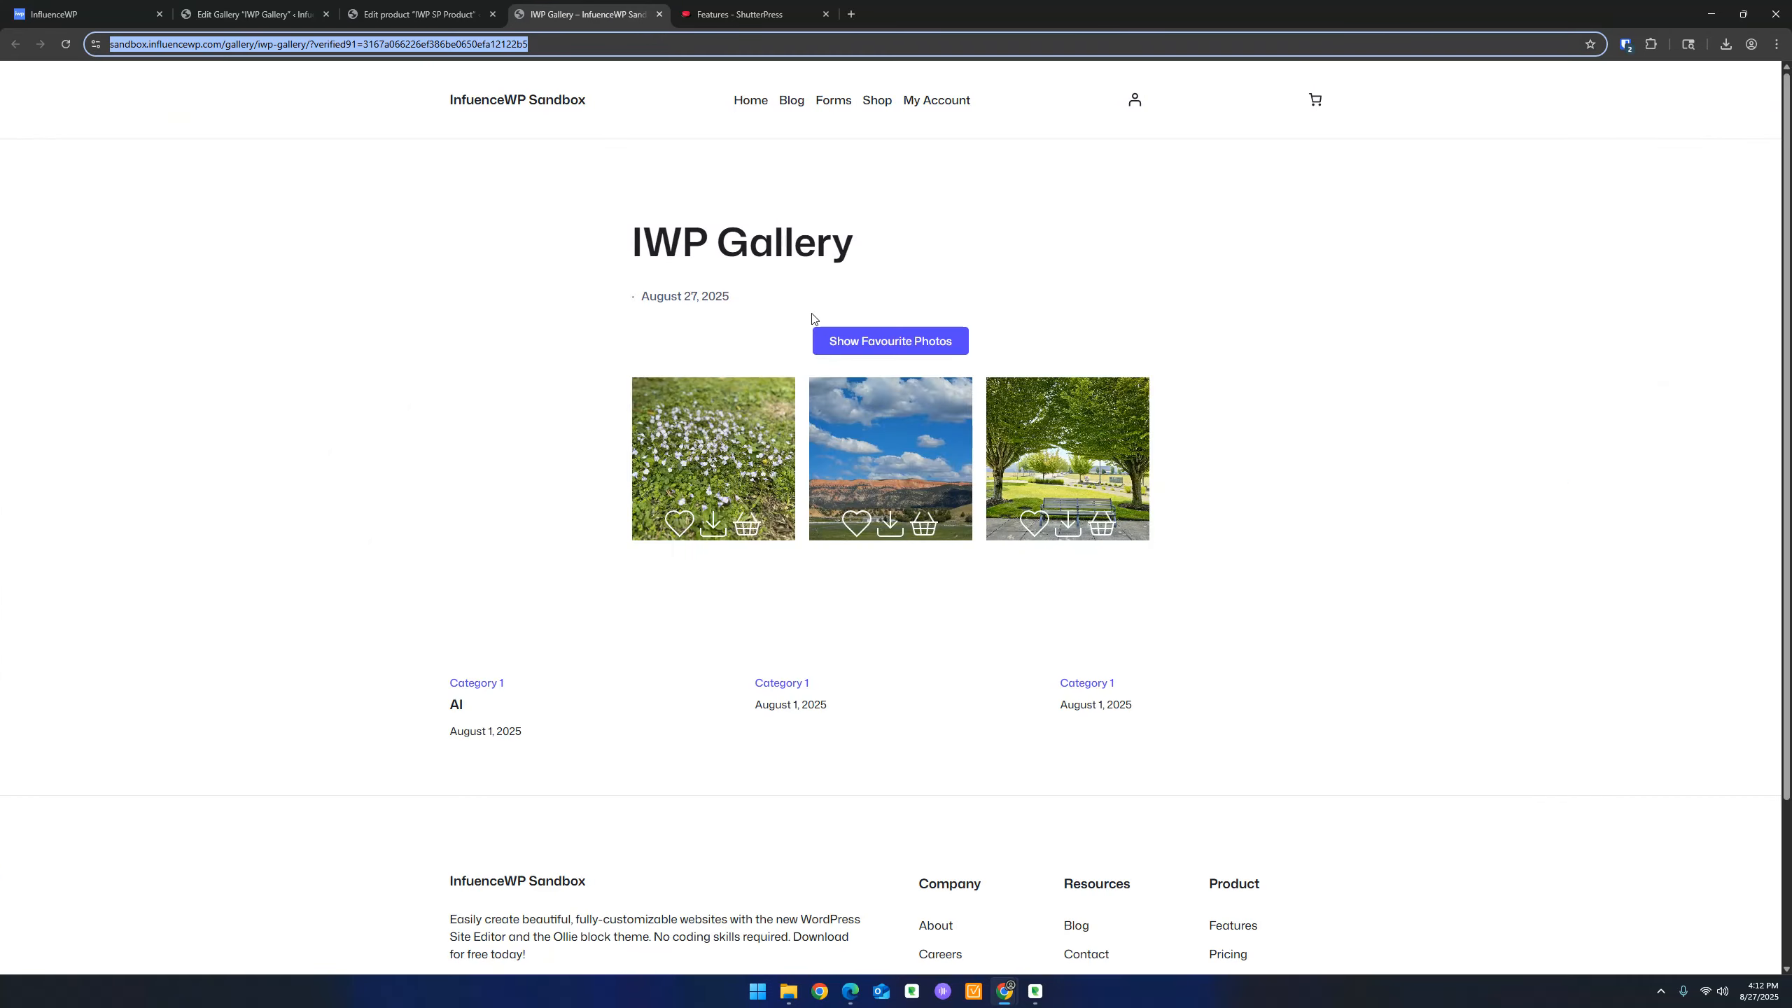
click(452, 11)
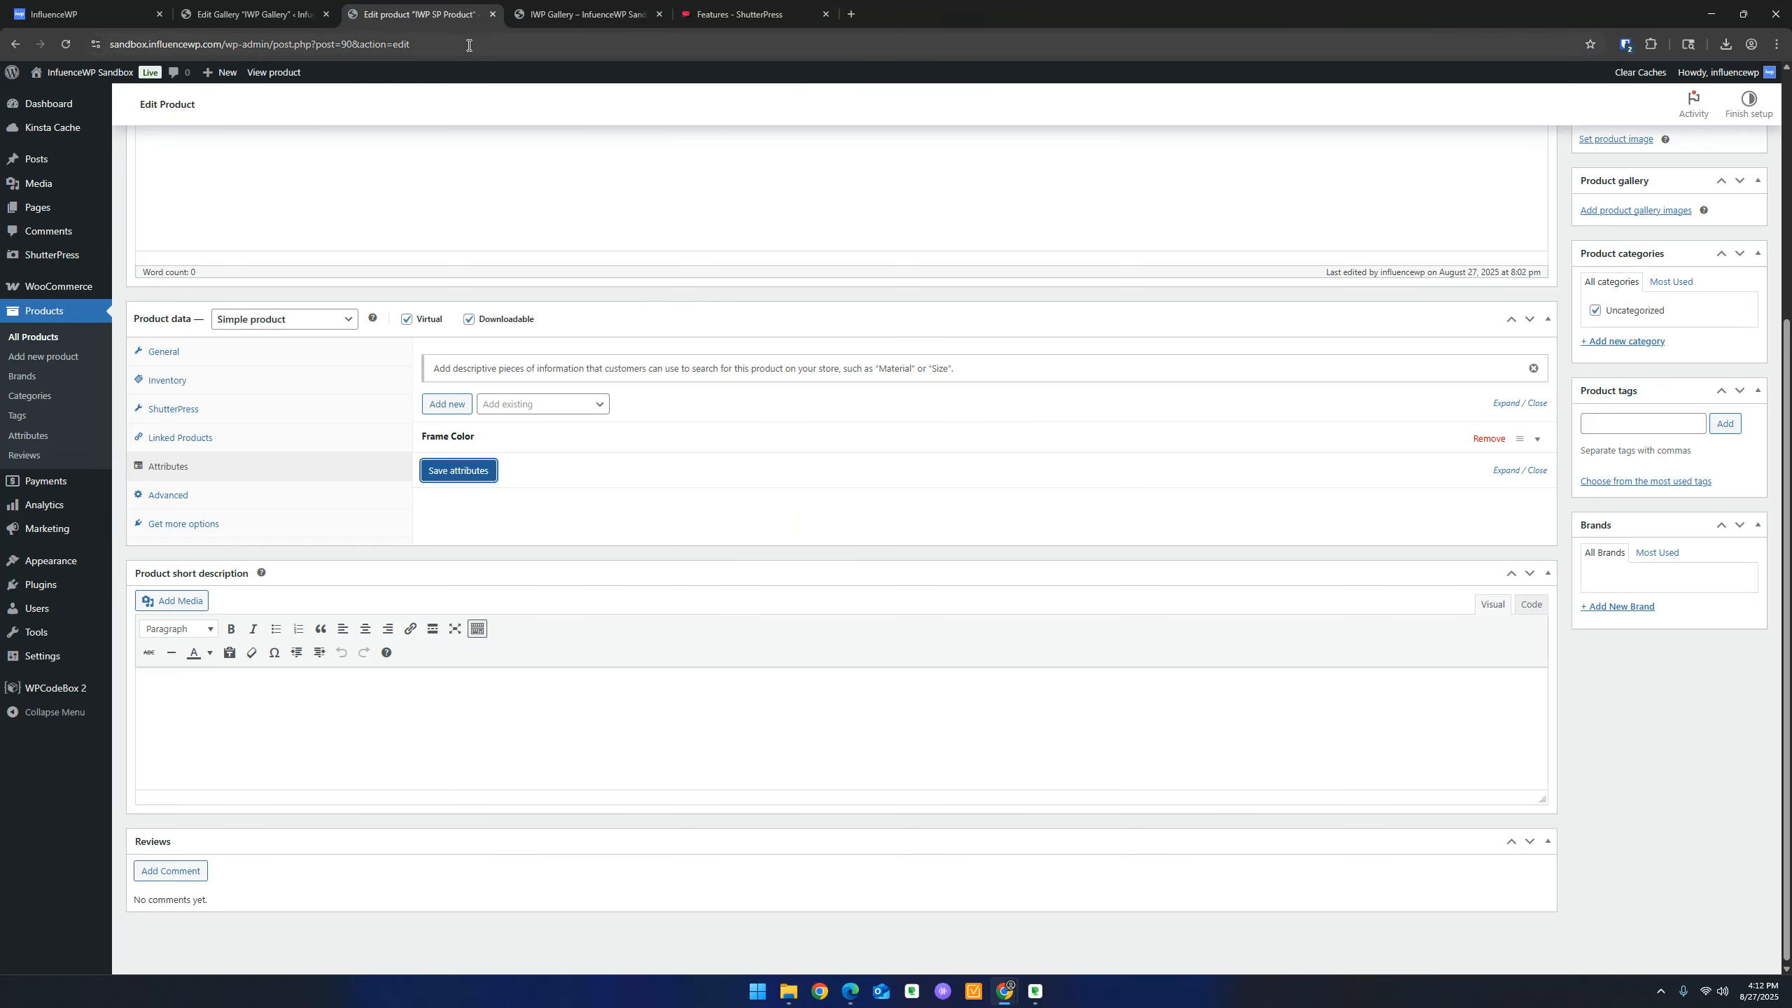
click(492, 13)
Apply watermarks to IWP Gallery's images and reload the front-end page to check them
click(250, 14)
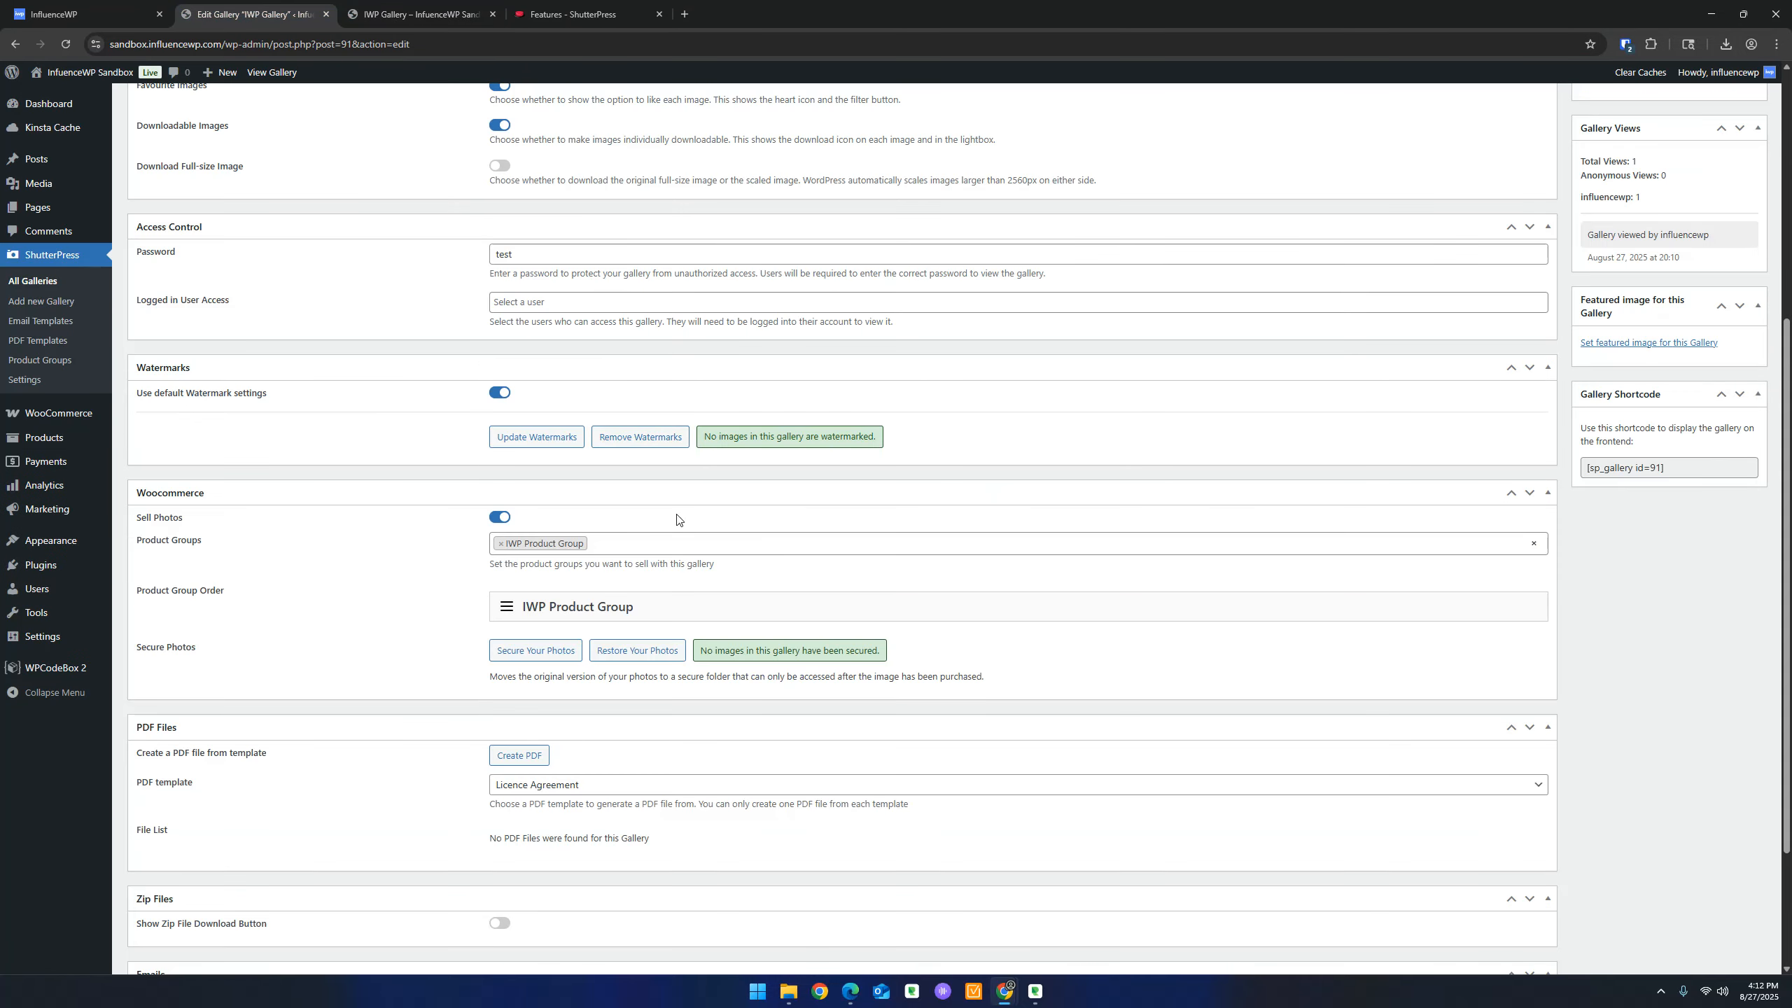
click(554, 437)
click(420, 14)
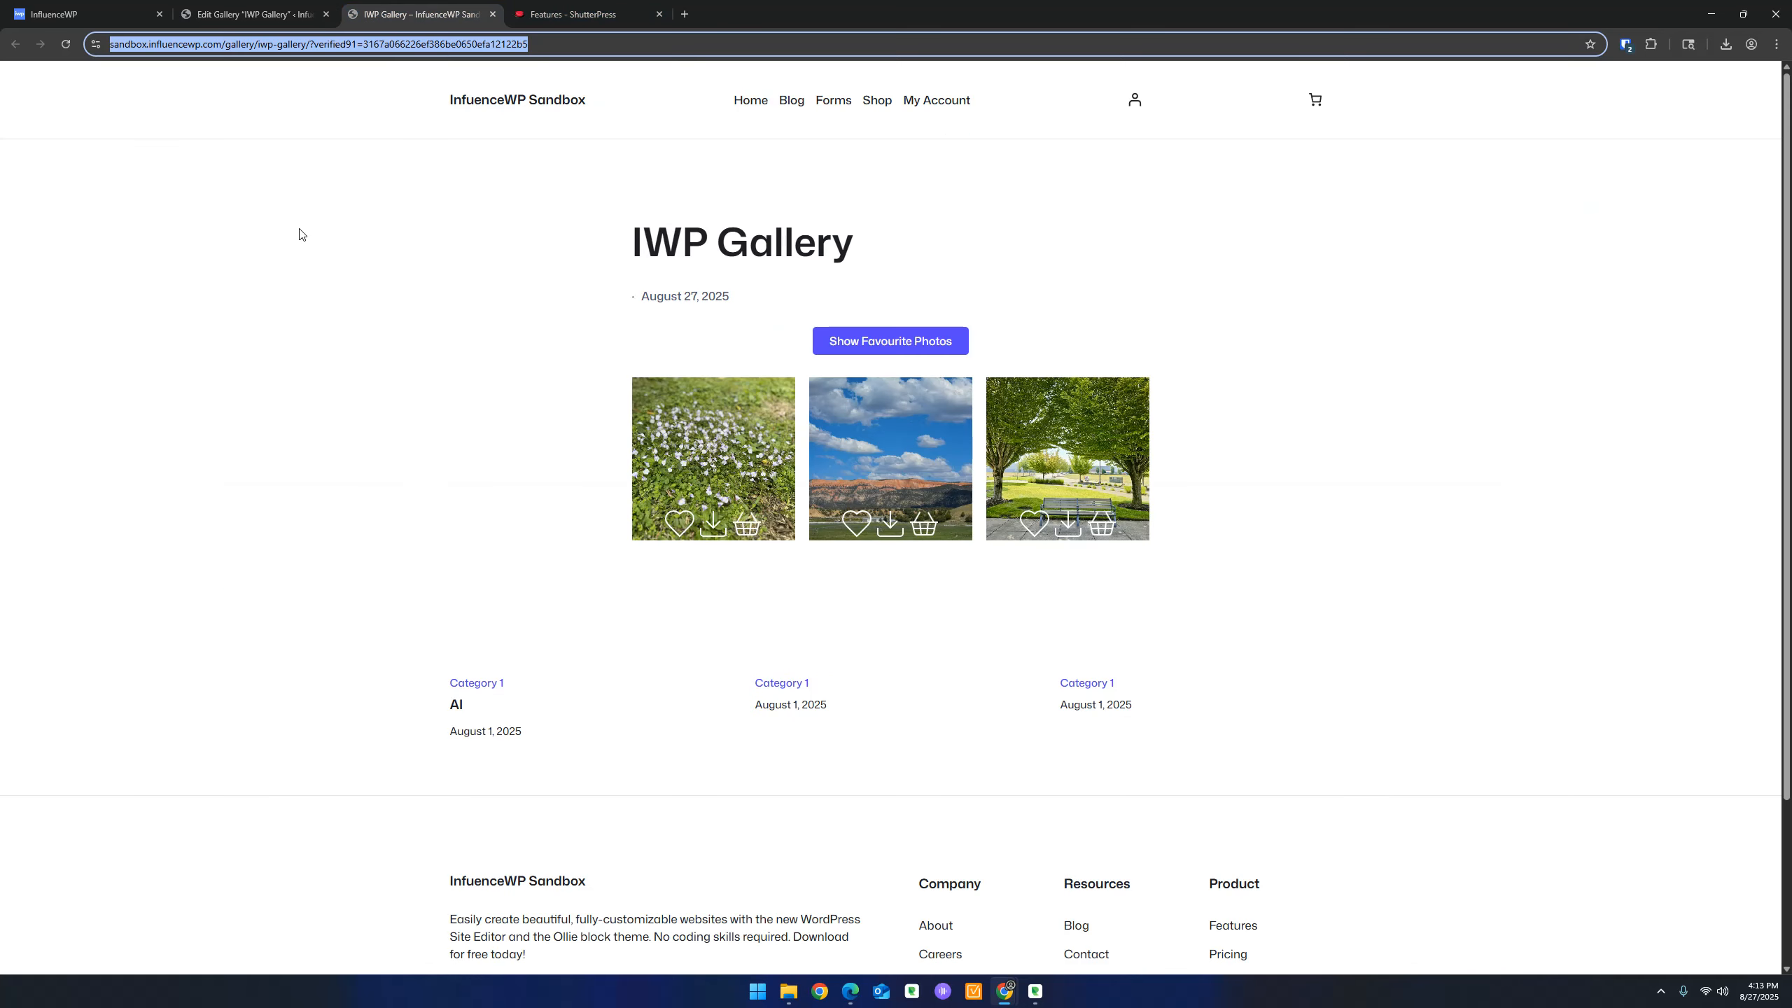
click(66, 45)
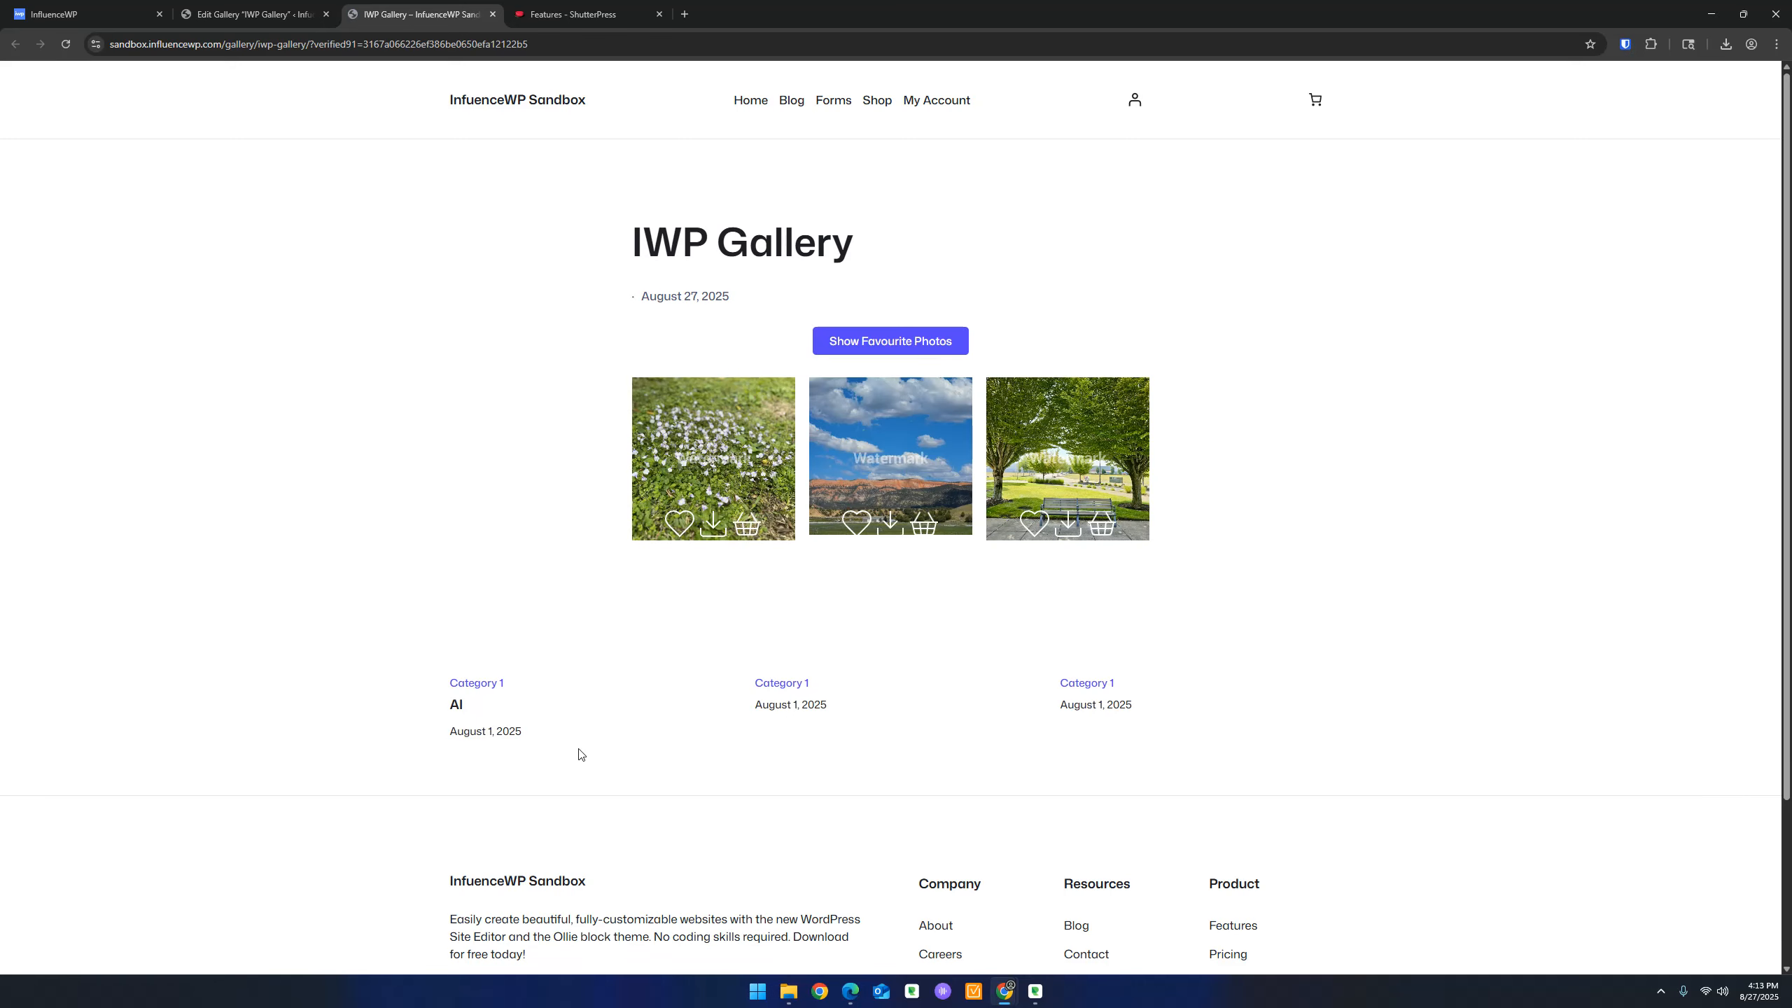
click(882, 463)
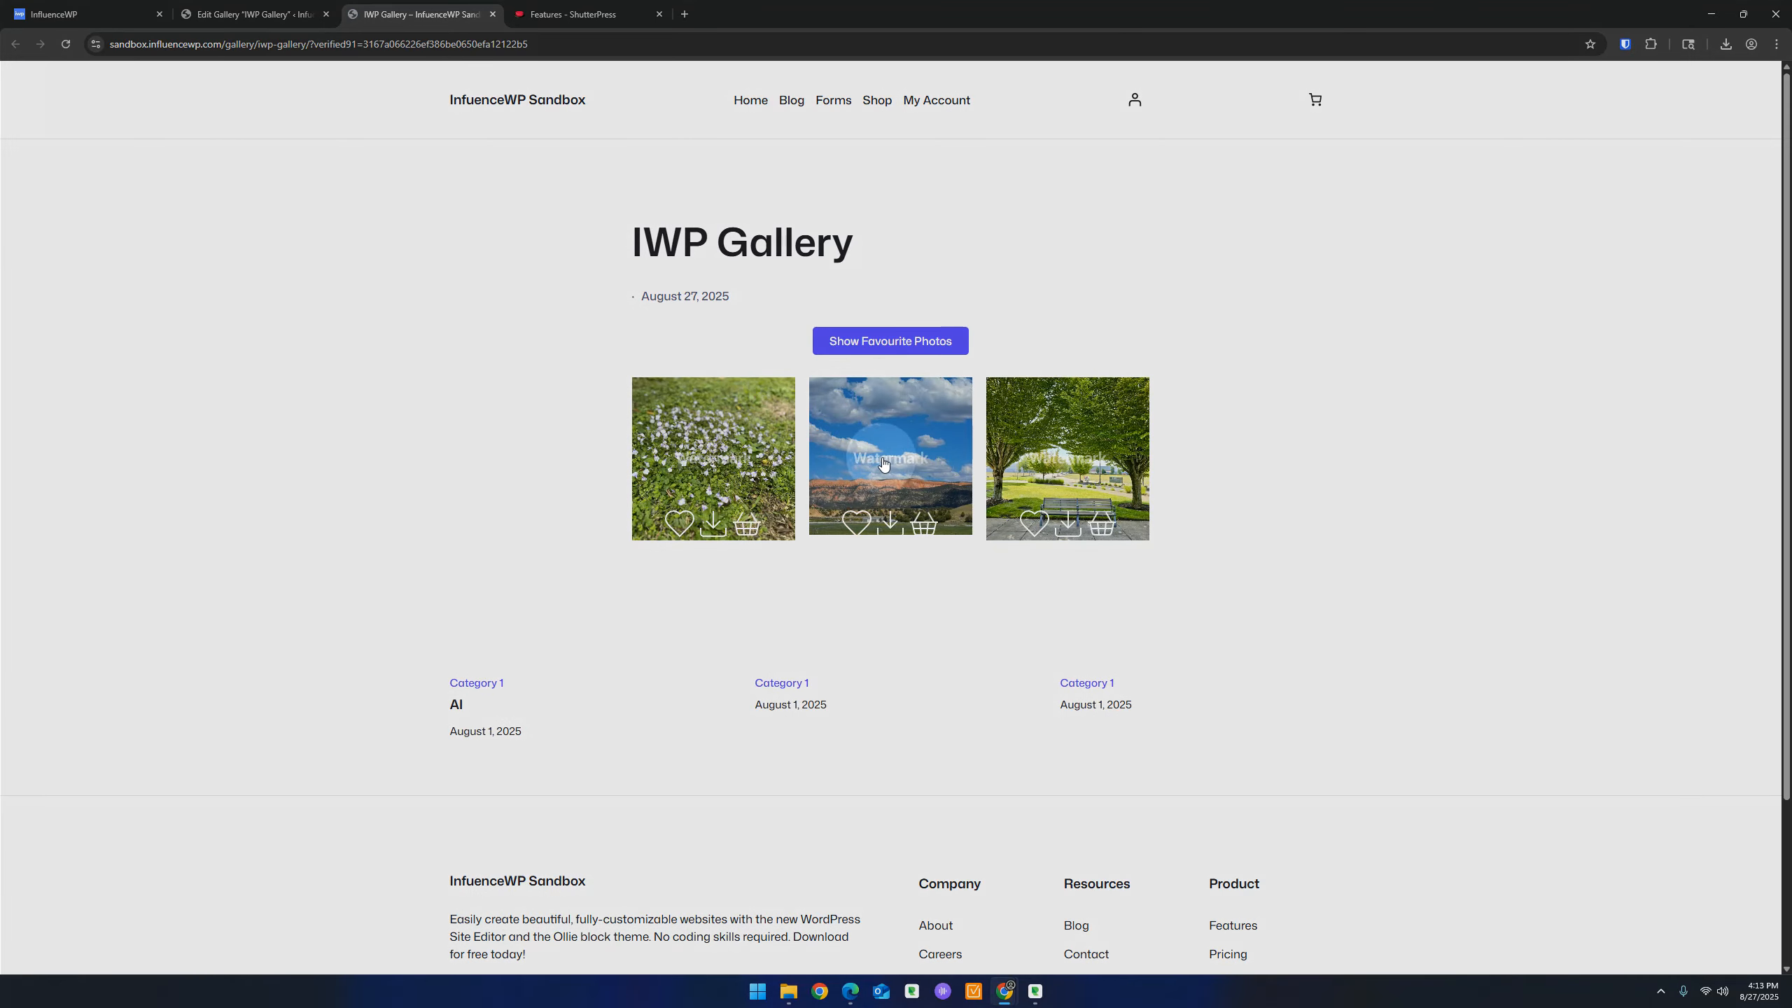
click(209, 7)
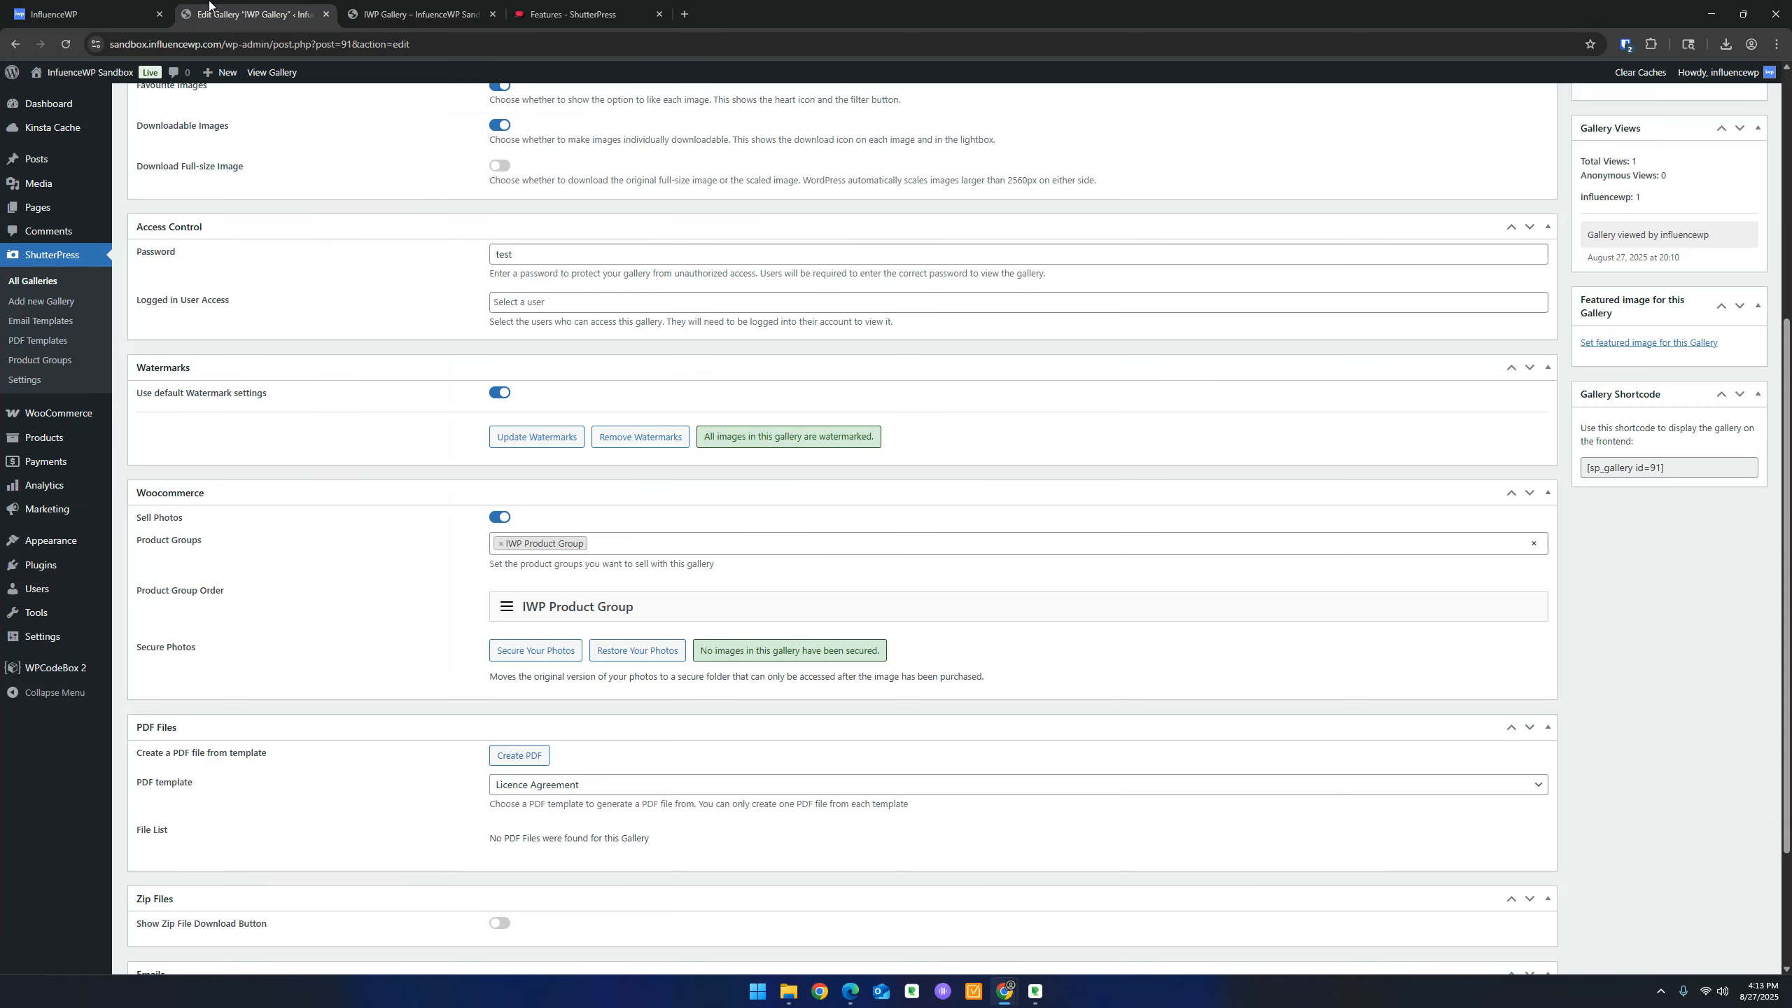
right_click(29, 382)
Choose the blue iwp logo as the image in ShutterPress Watermark Settings
click(81, 398)
drag(374, 10, 185, 12)
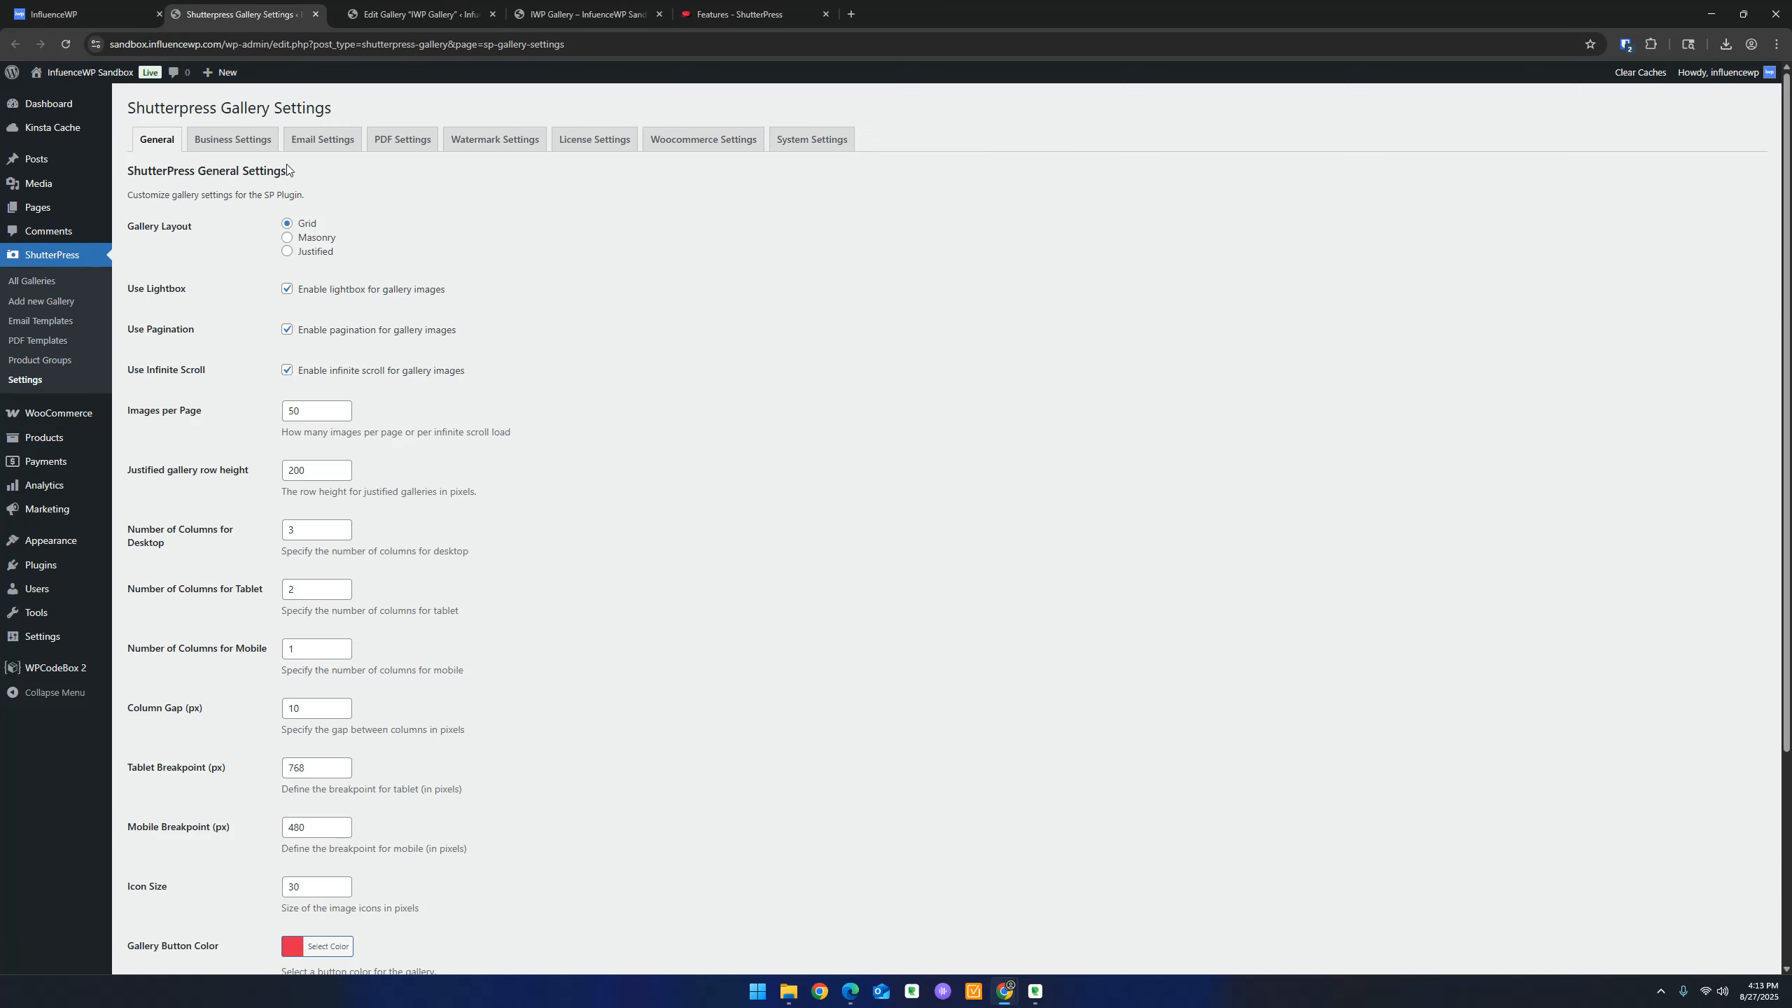
click(512, 149)
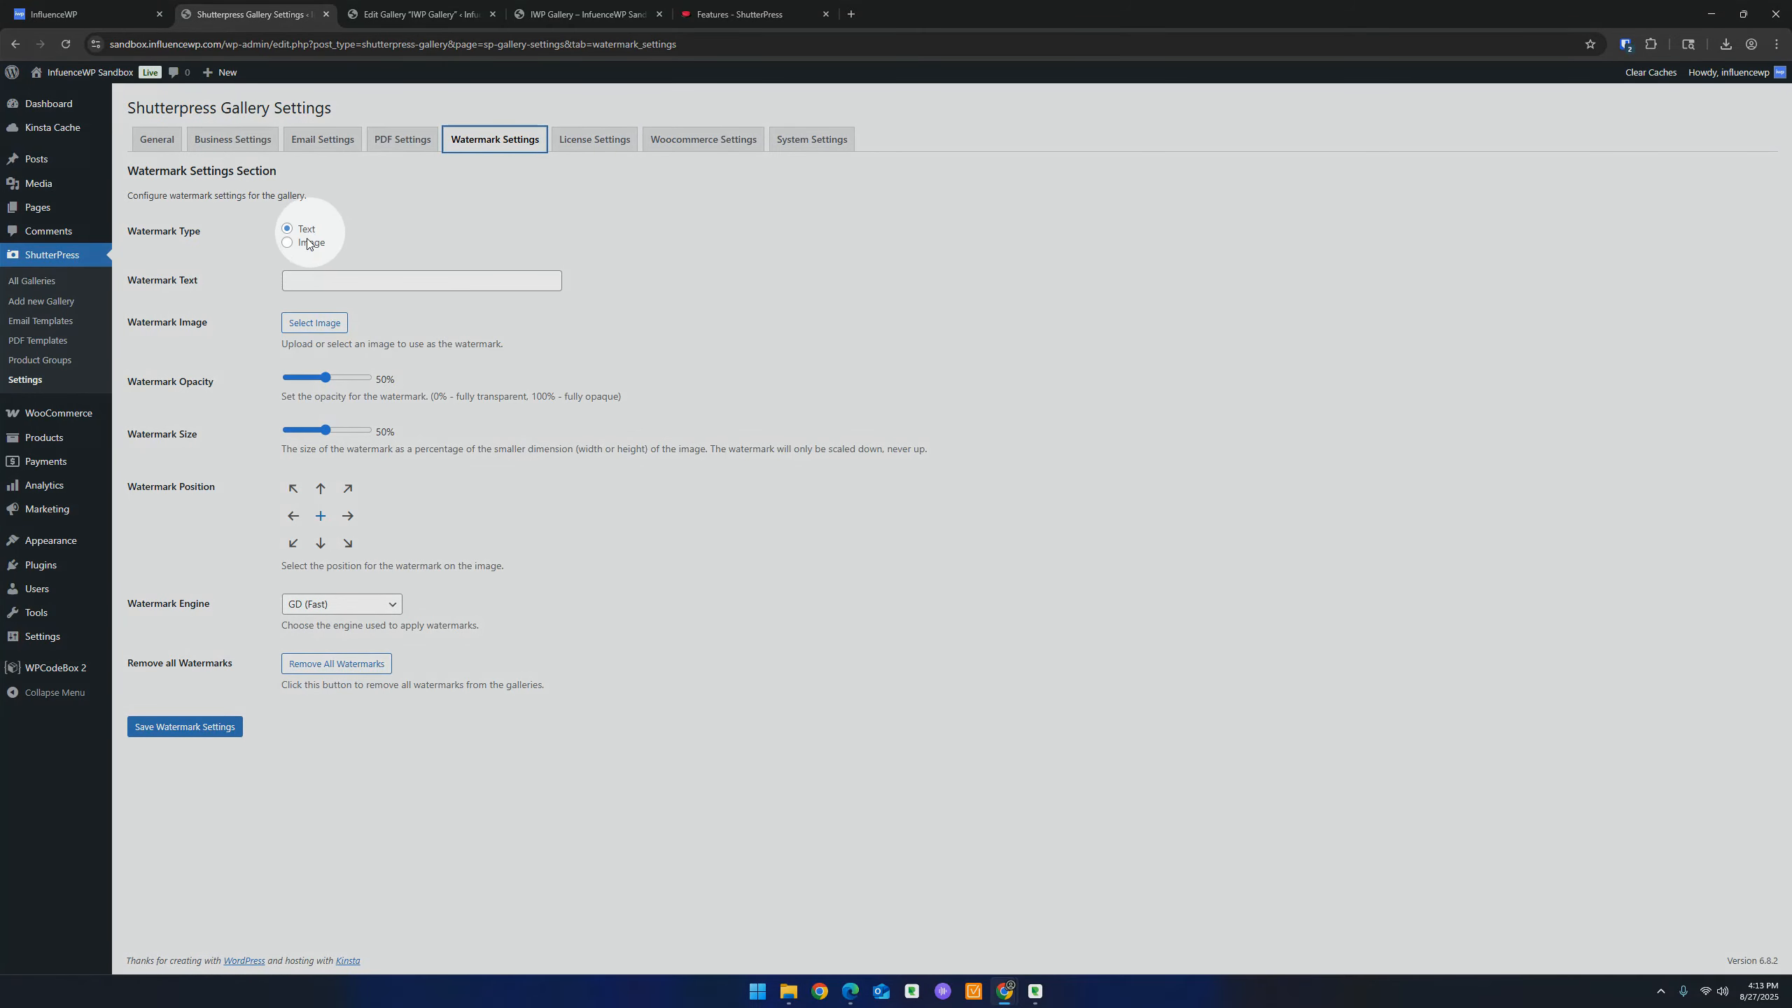
click(327, 279)
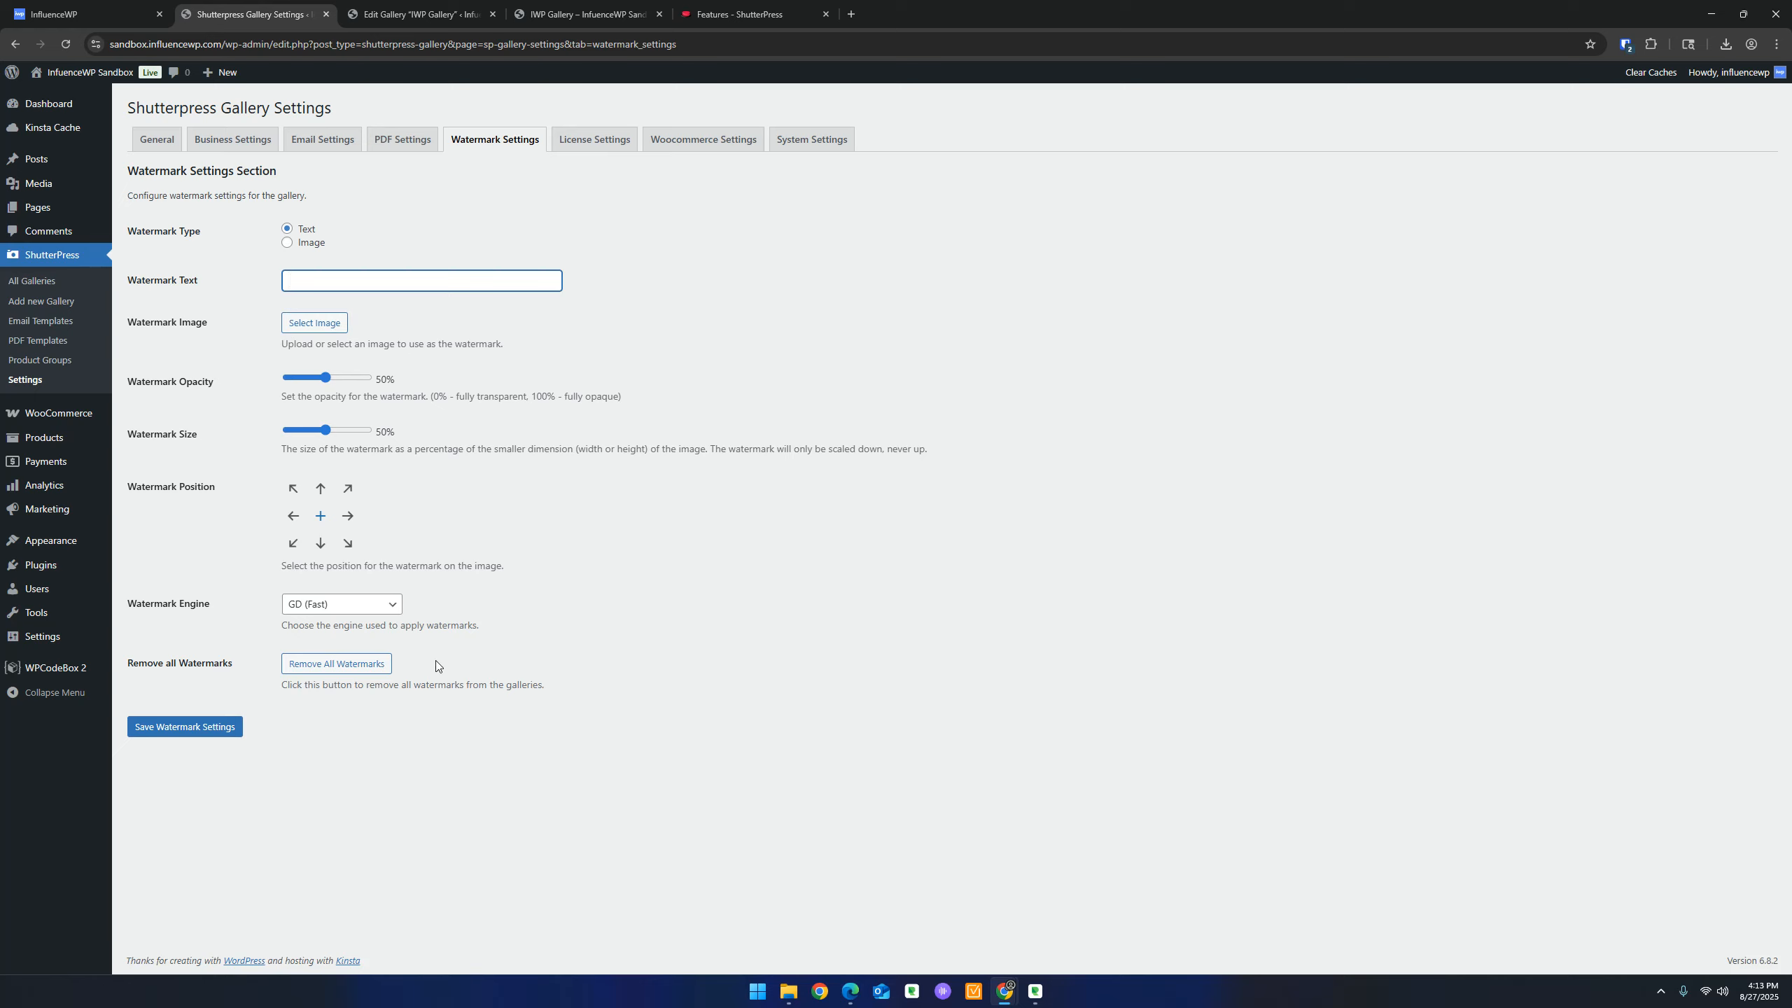
click(798, 632)
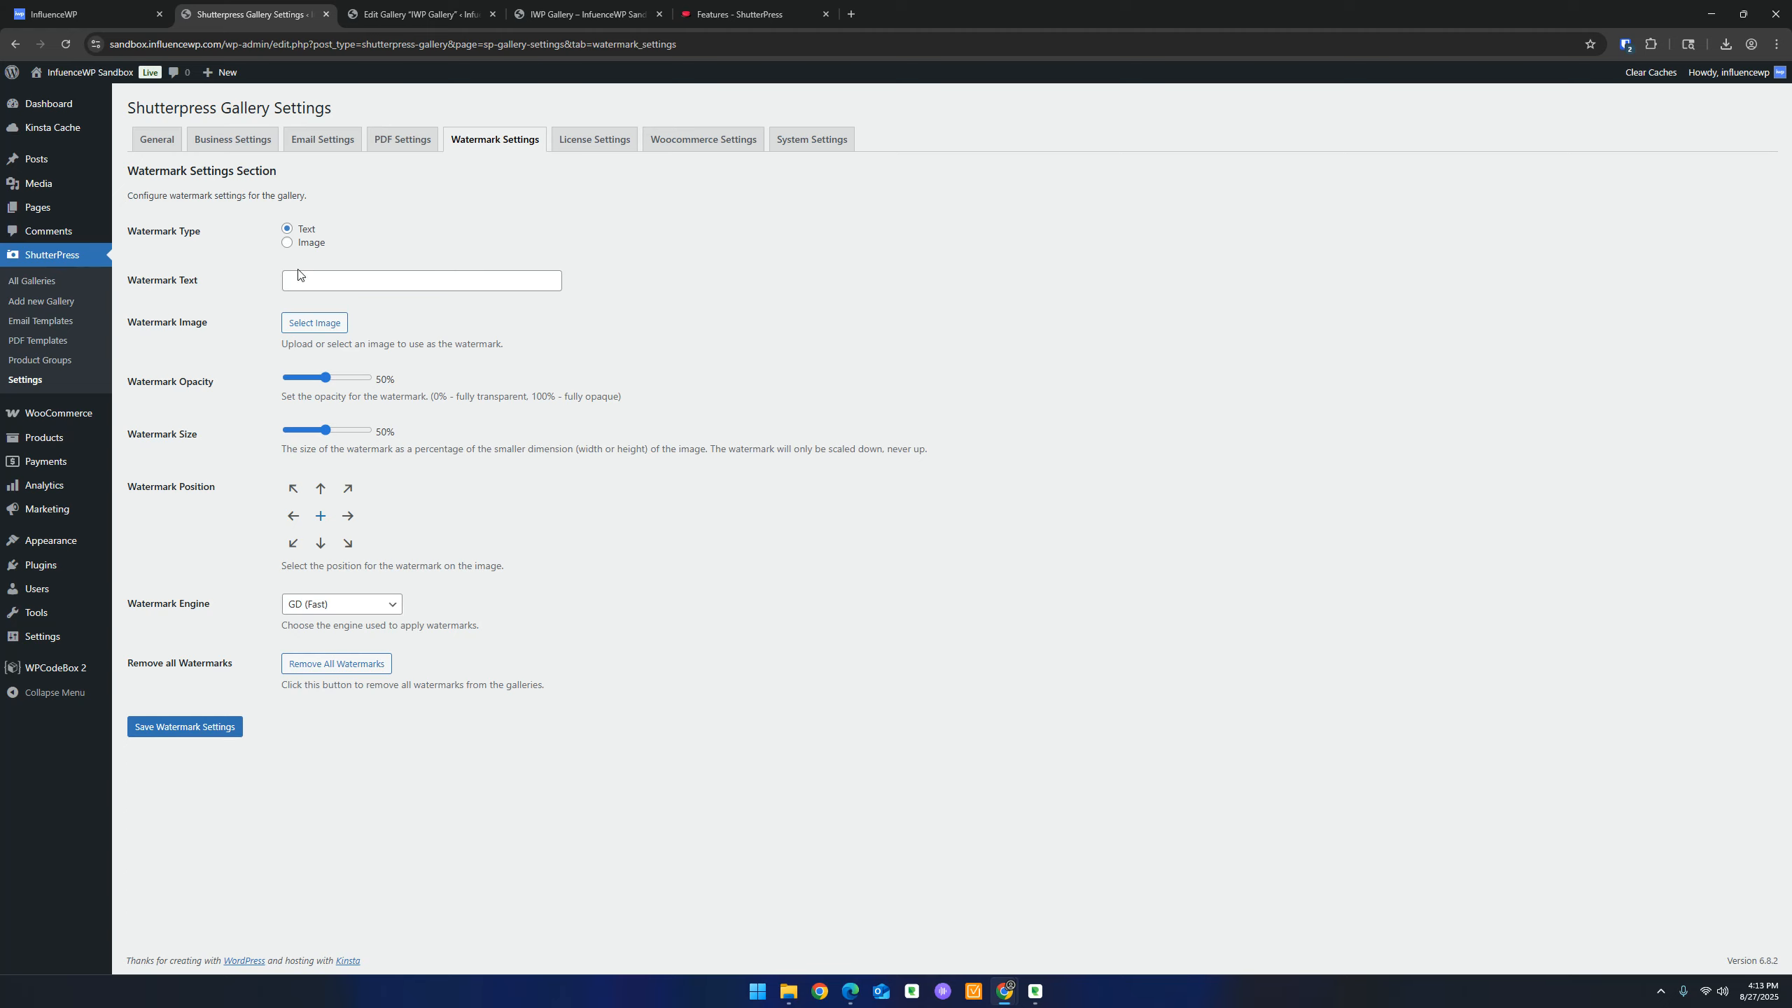
click(314, 323)
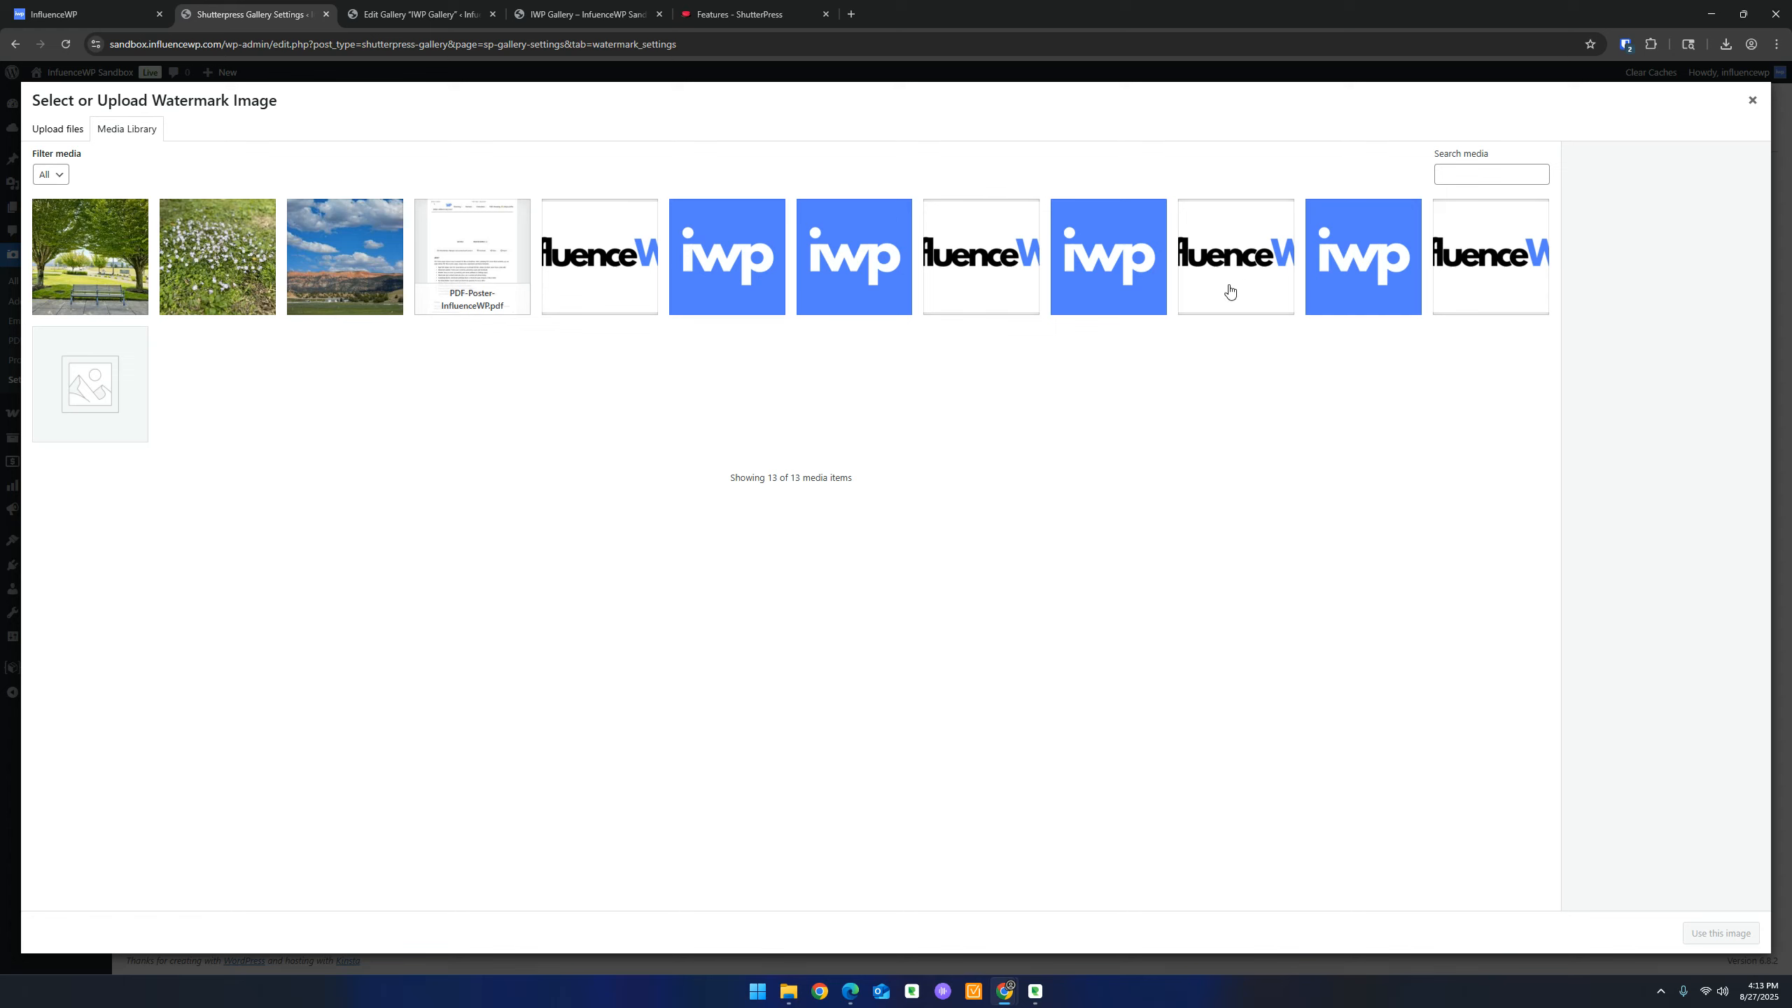
click(716, 245)
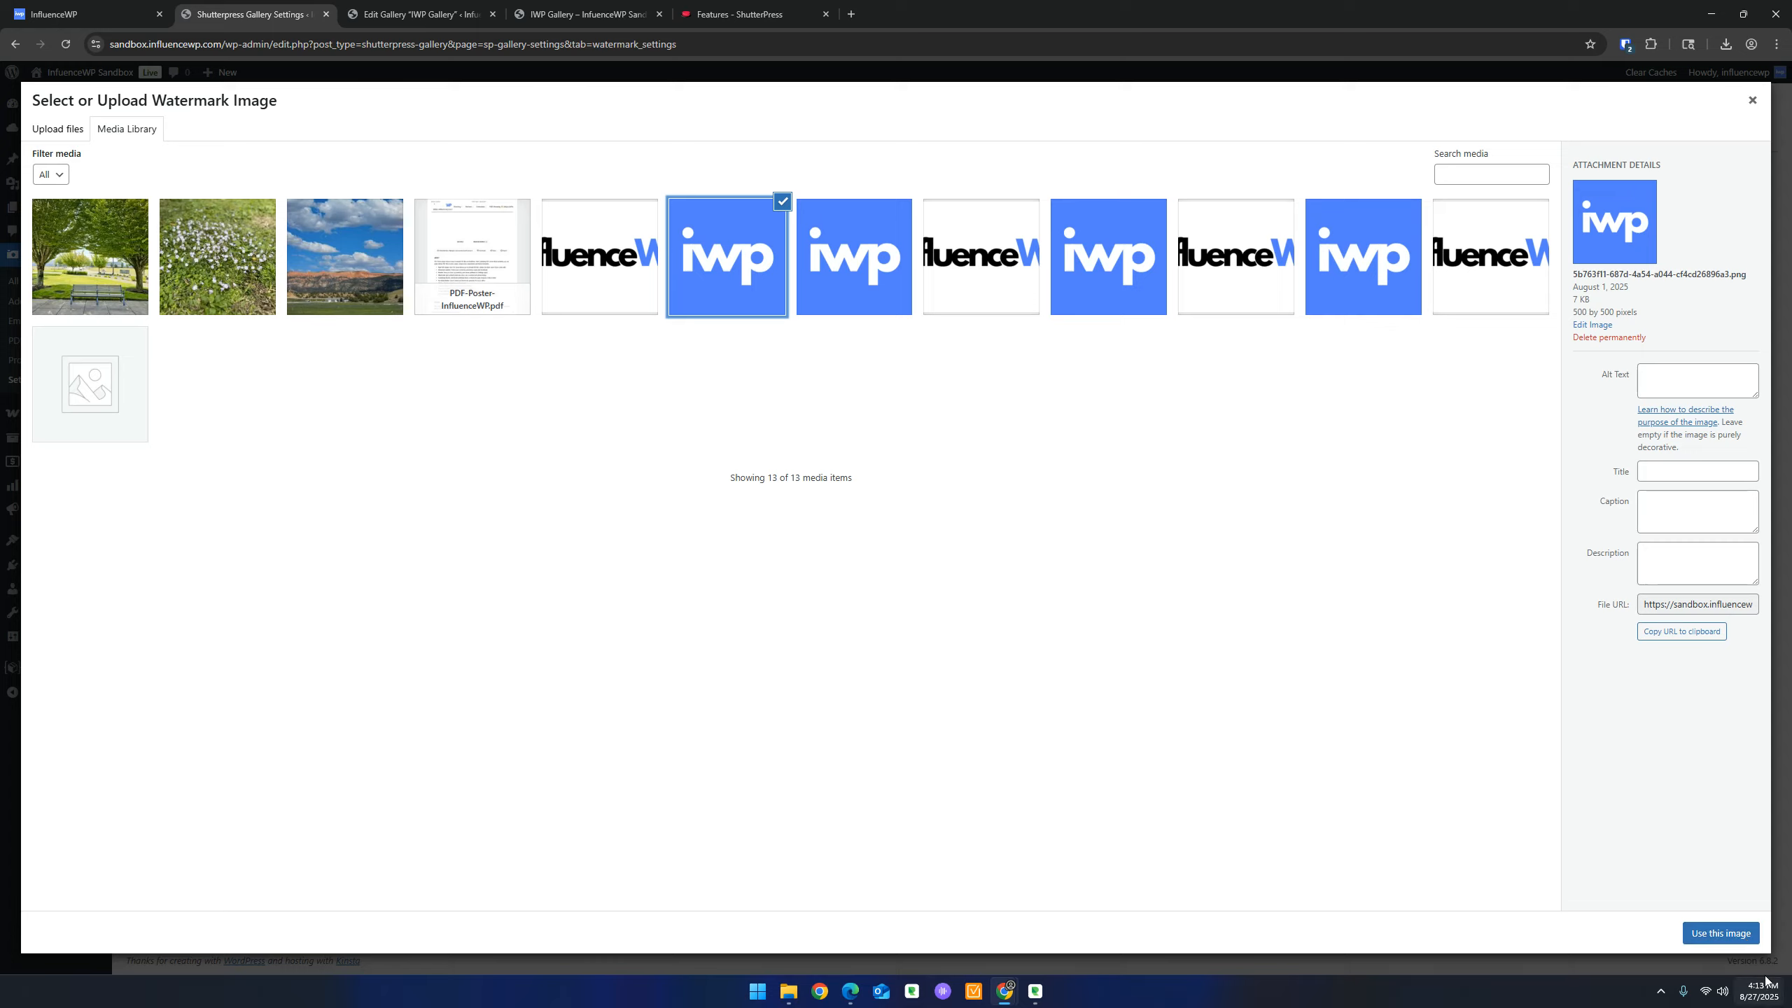
click(1725, 933)
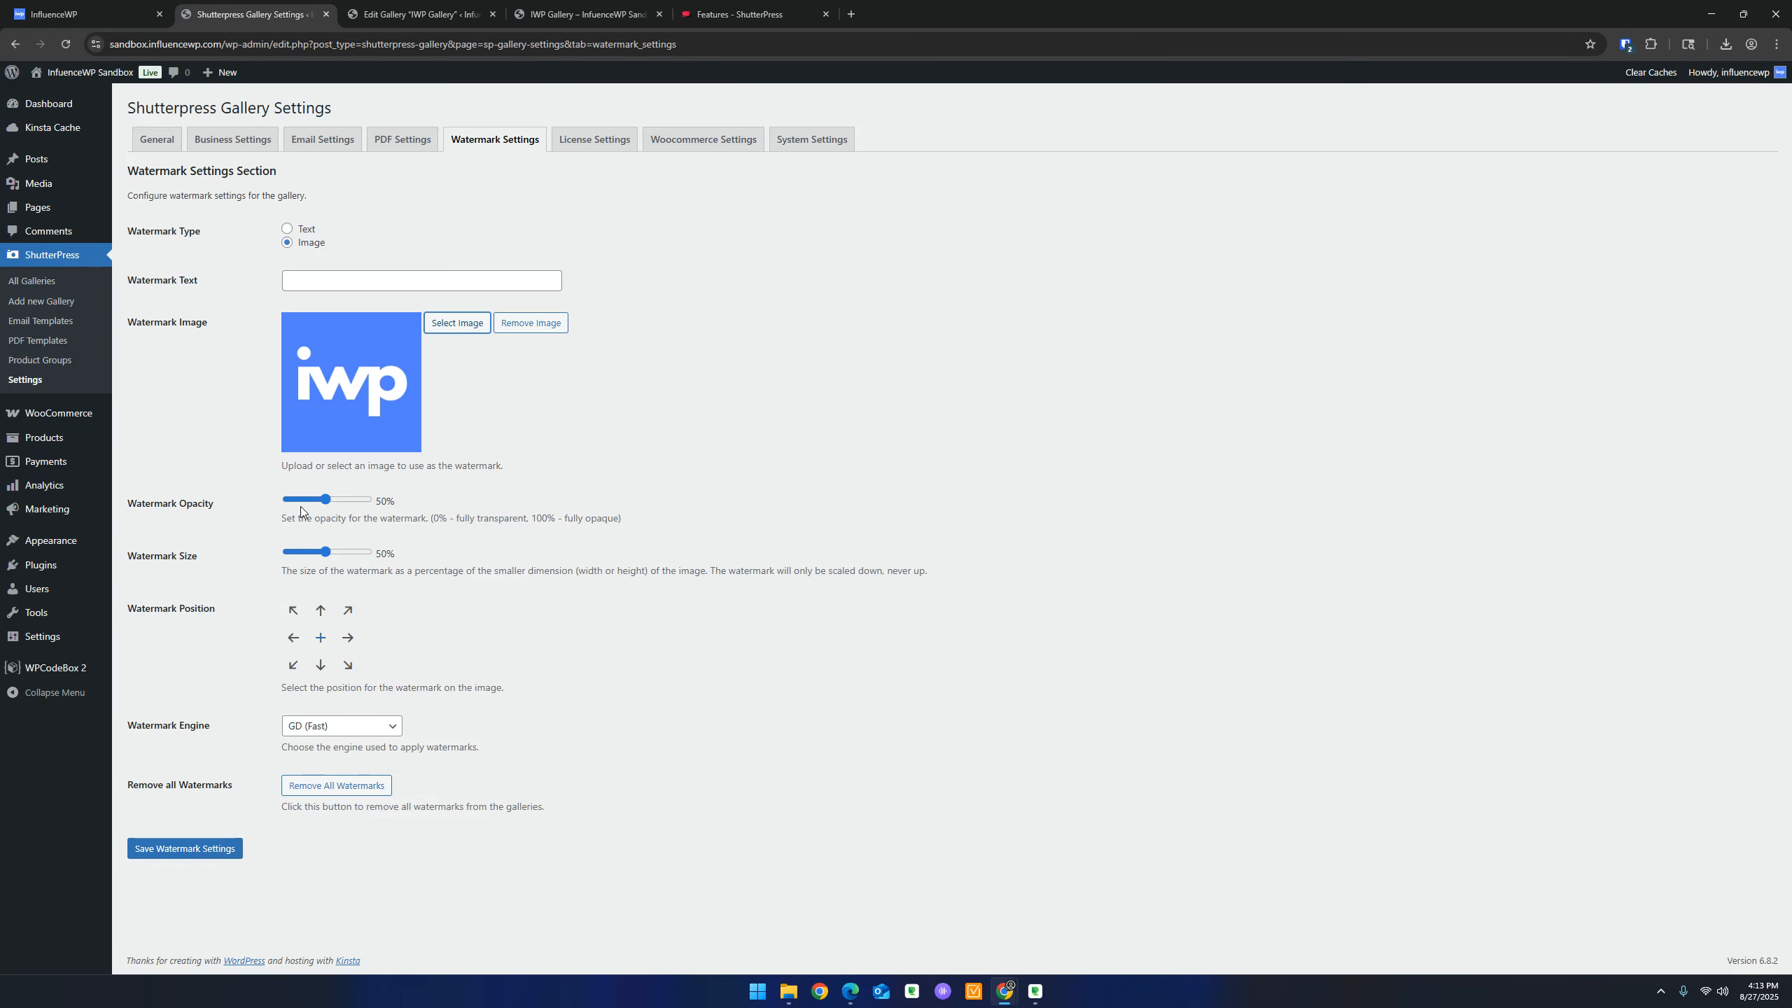
Set watermark opacity and size both to 15% and save the watermark settings
drag(325, 499, 298, 501)
drag(322, 556, 302, 559)
click(205, 847)
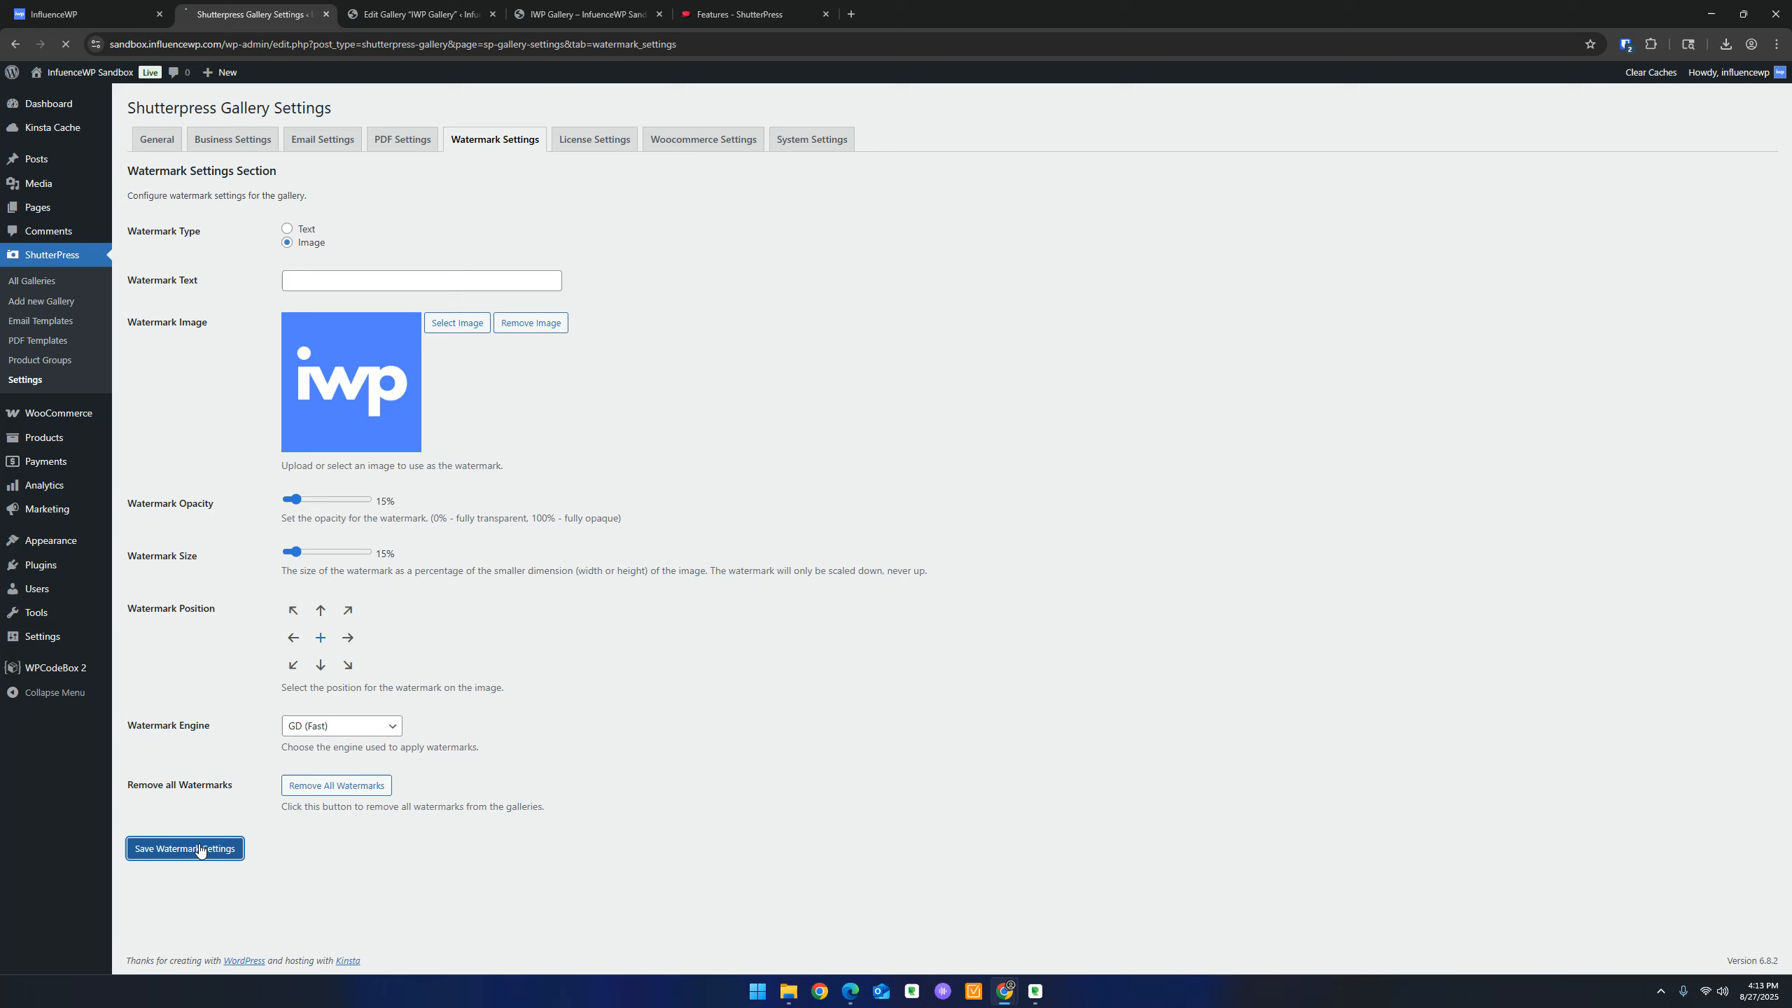
click(580, 14)
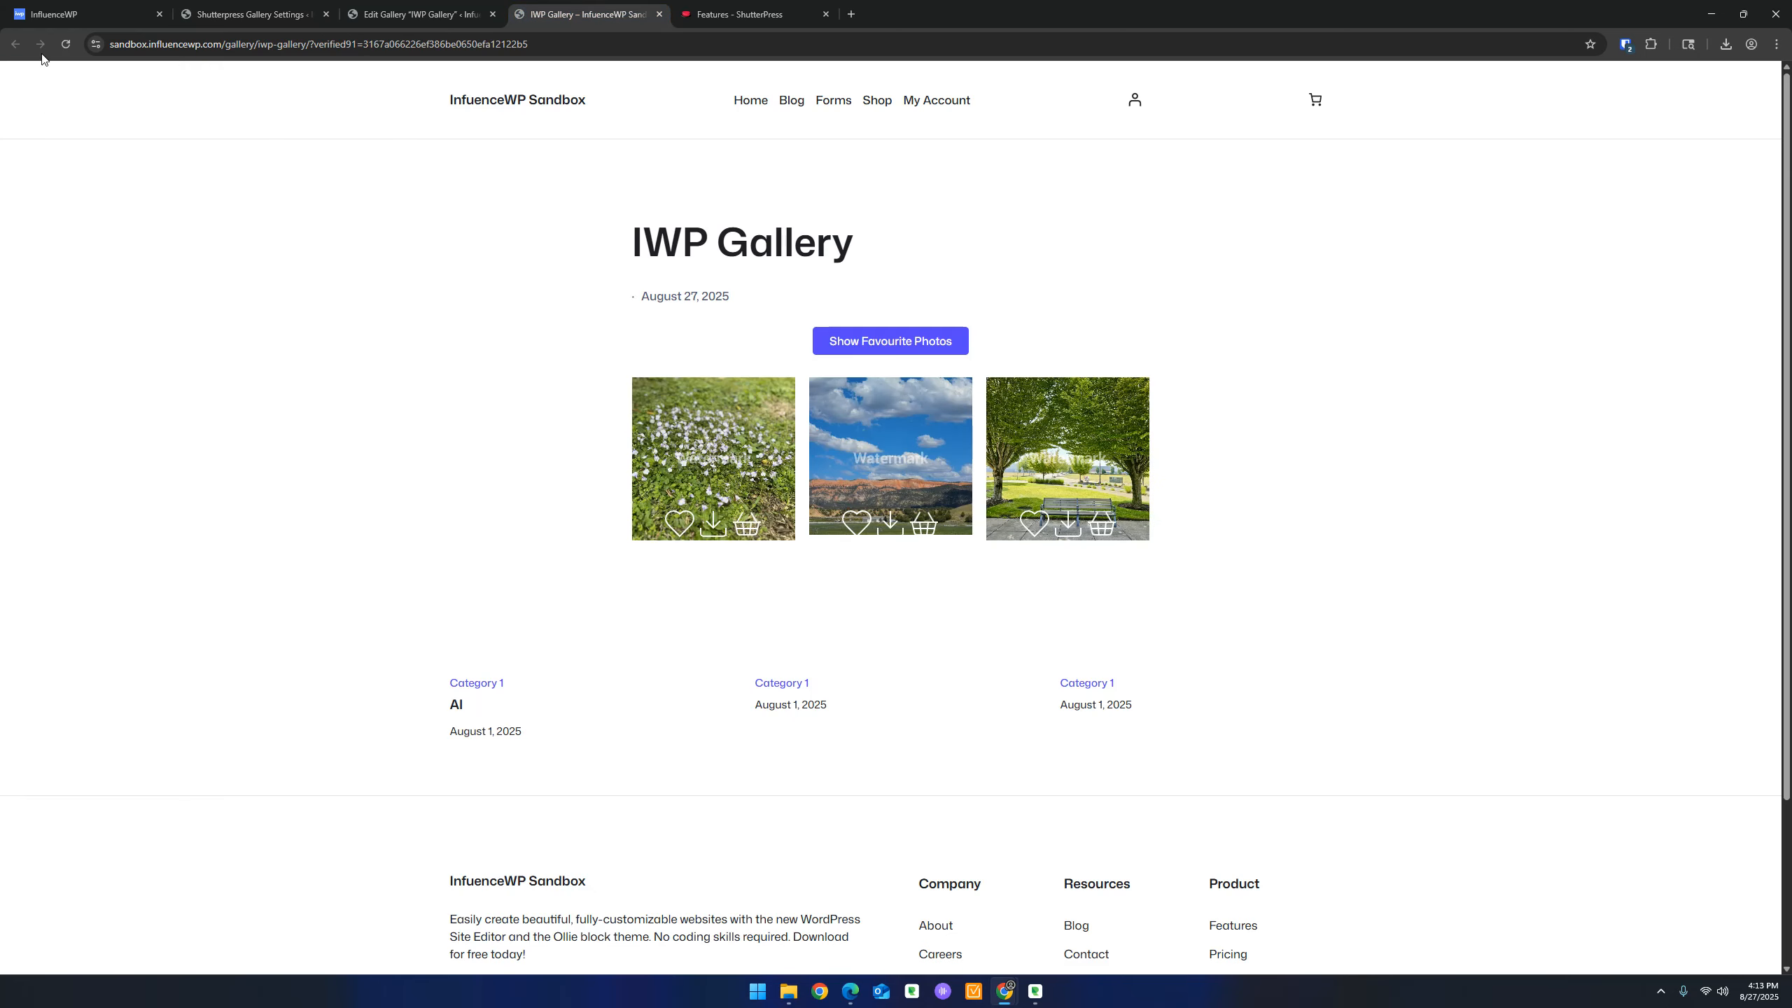
Regenerate the IWP Gallery watermarks and reload the front-end gallery to check them
click(67, 44)
click(424, 14)
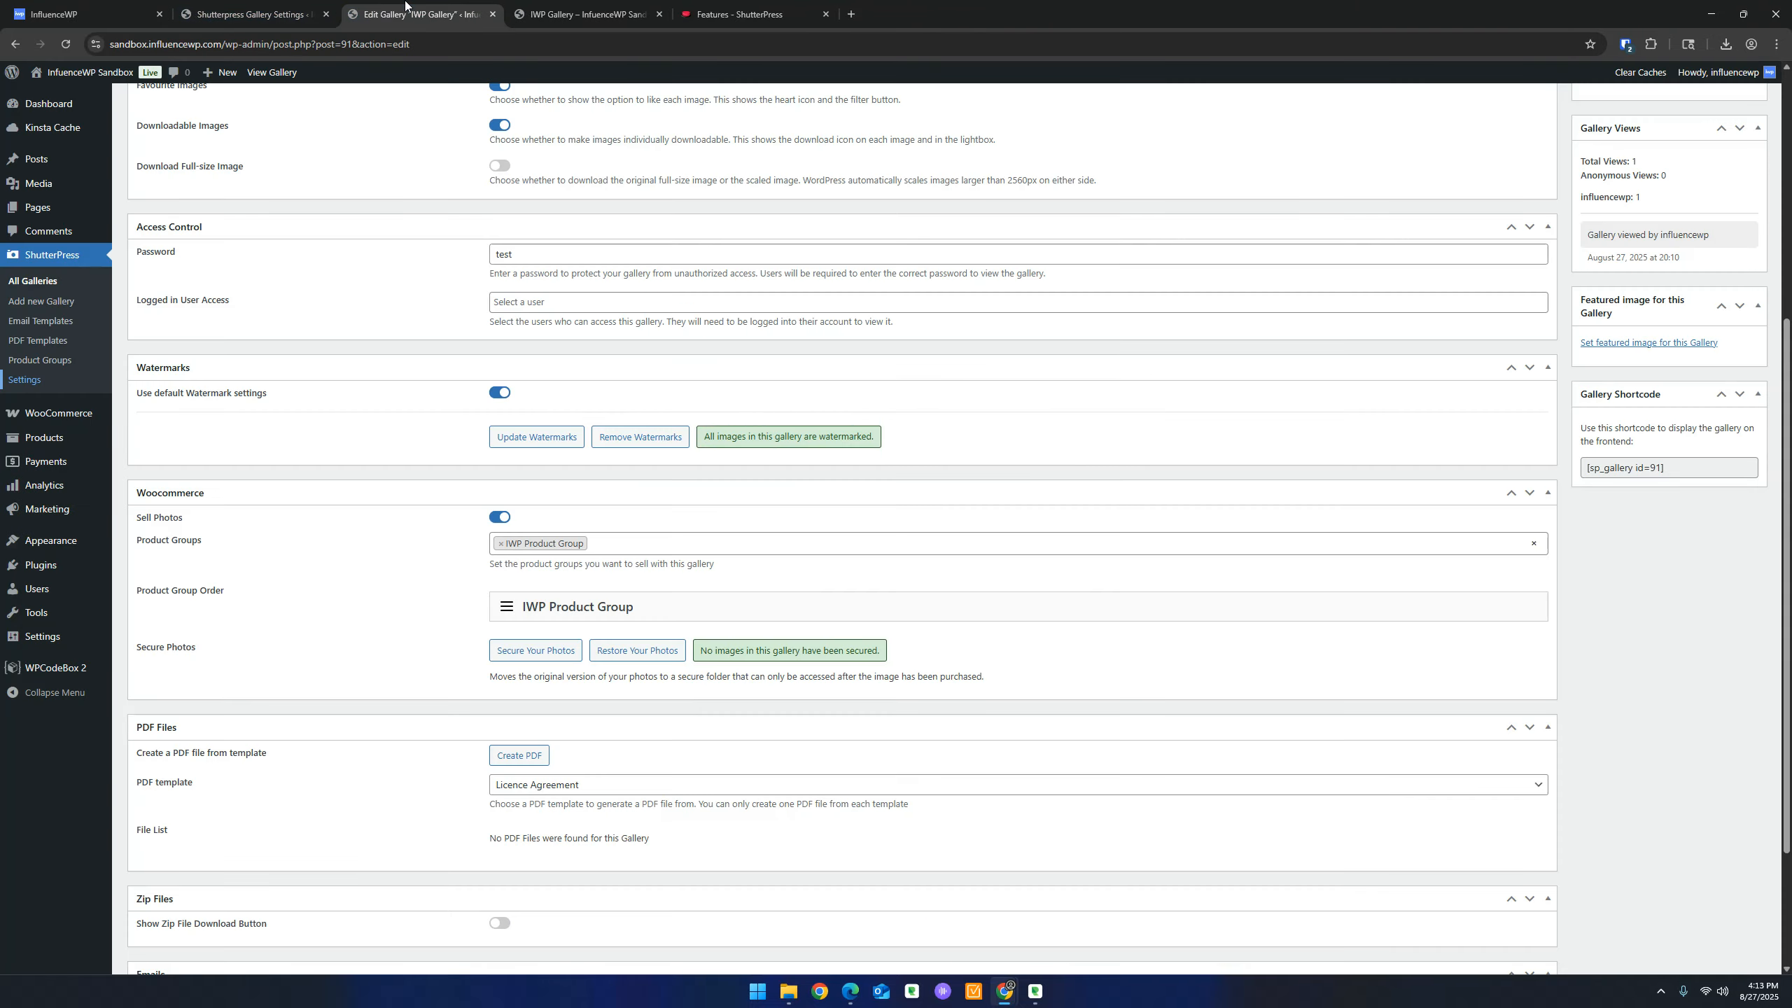
click(547, 441)
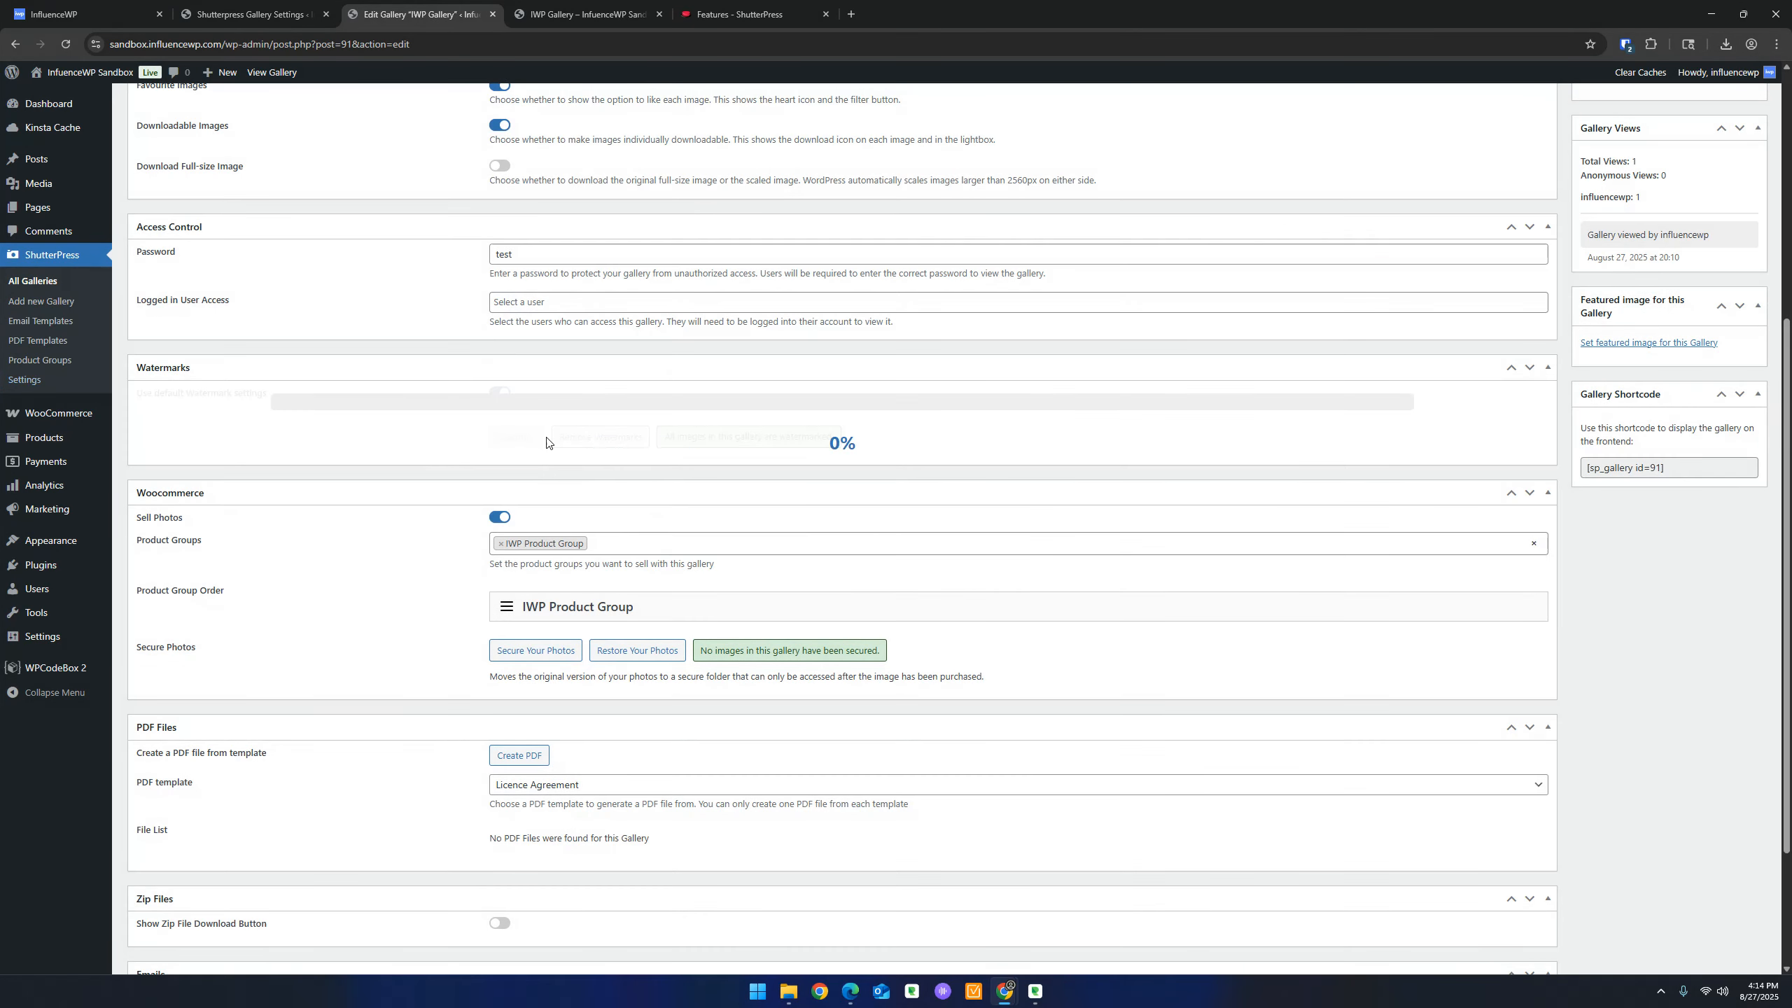
key(ctrl+Tab)
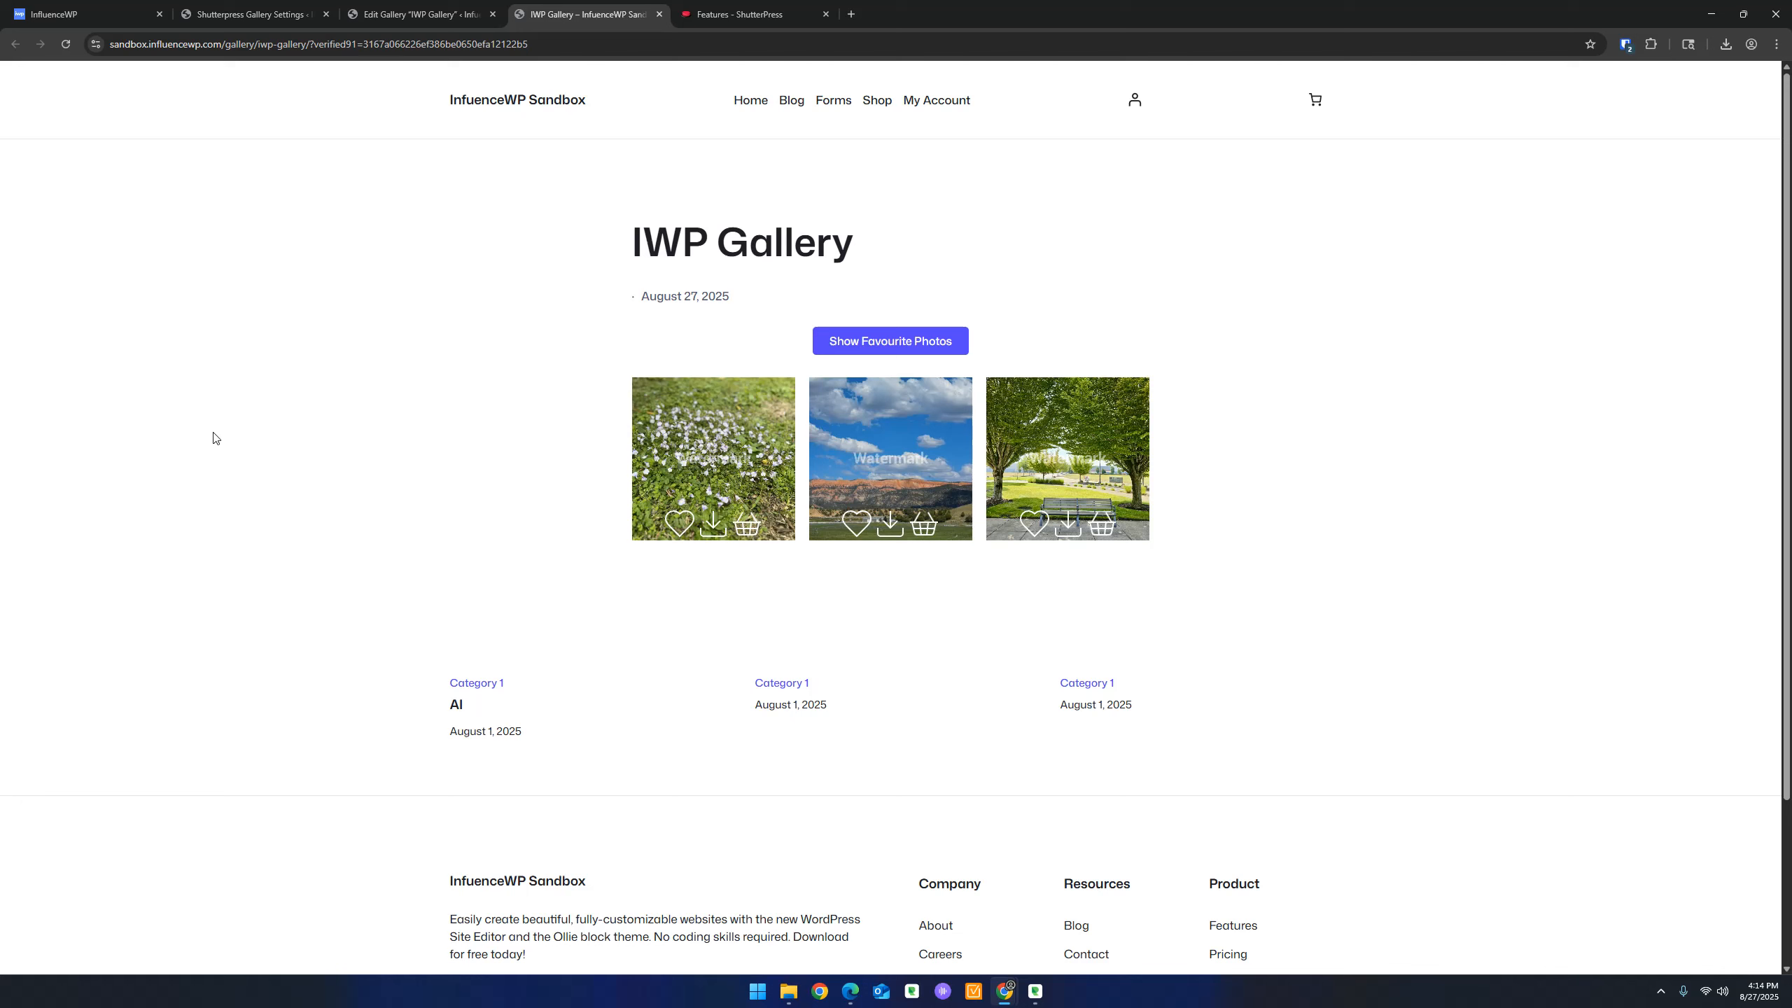
click(66, 45)
Raise the watermark opacity, save the watermark settings and reload the gallery
click(311, 14)
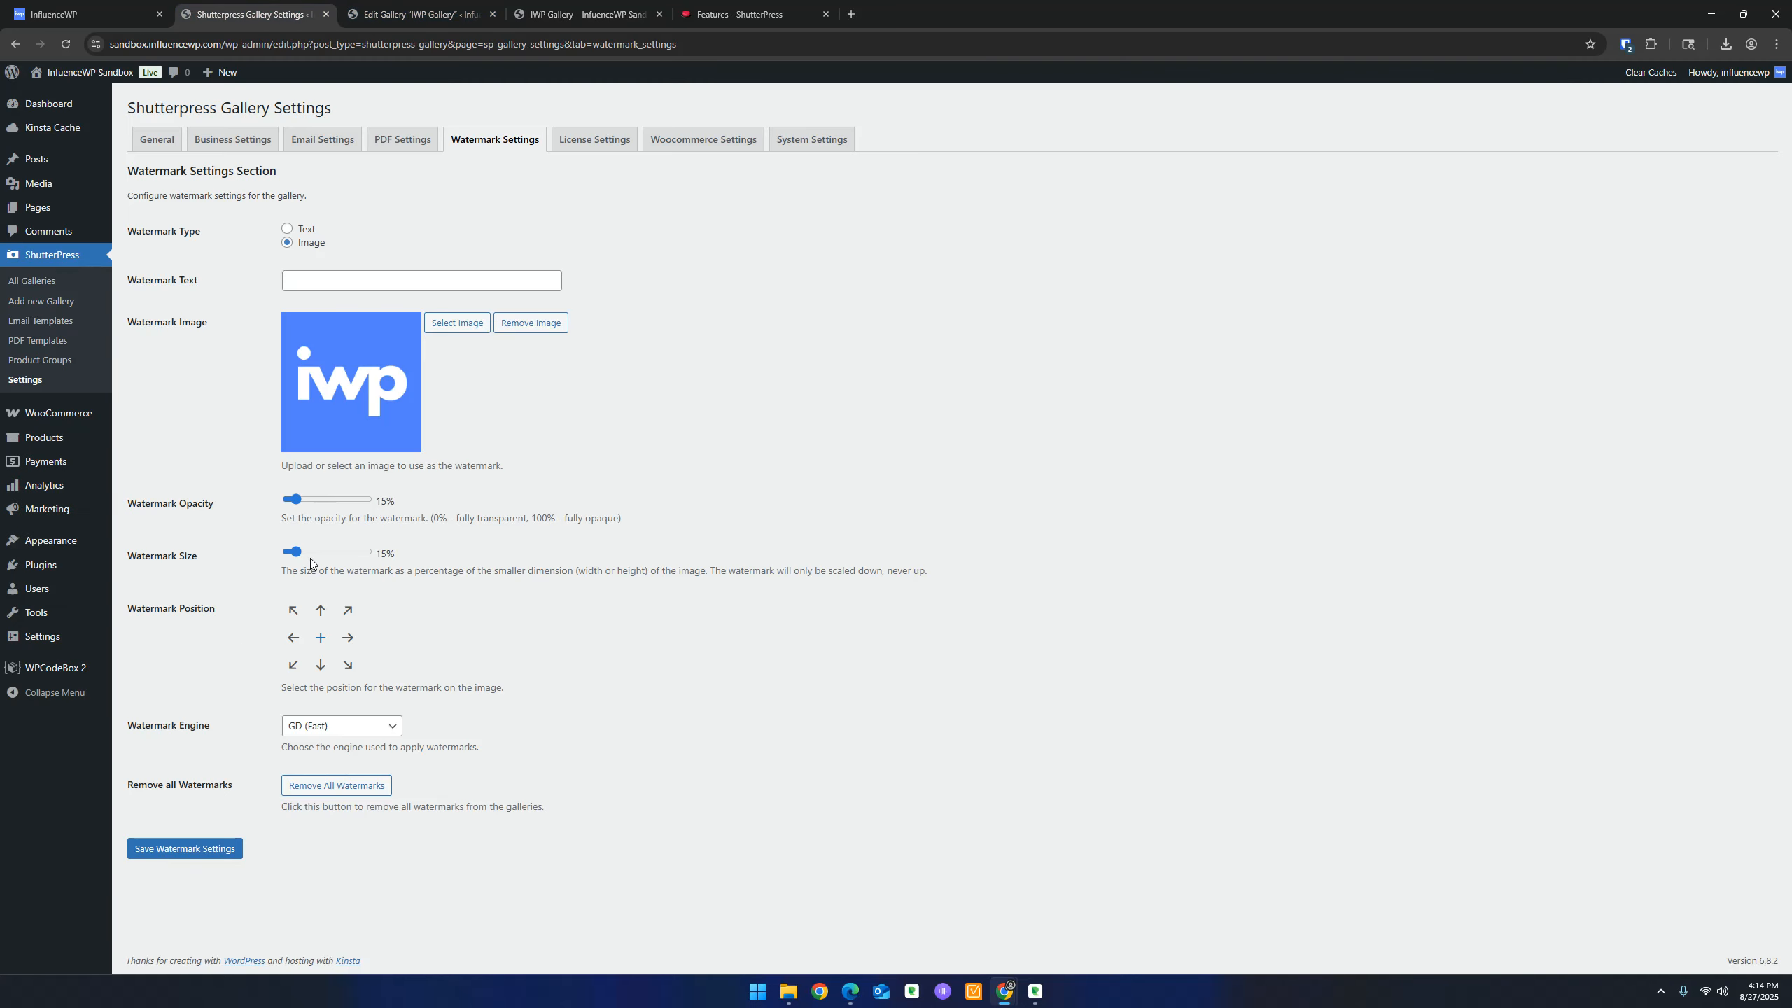
drag(295, 499, 326, 500)
click(229, 848)
click(623, 8)
click(65, 45)
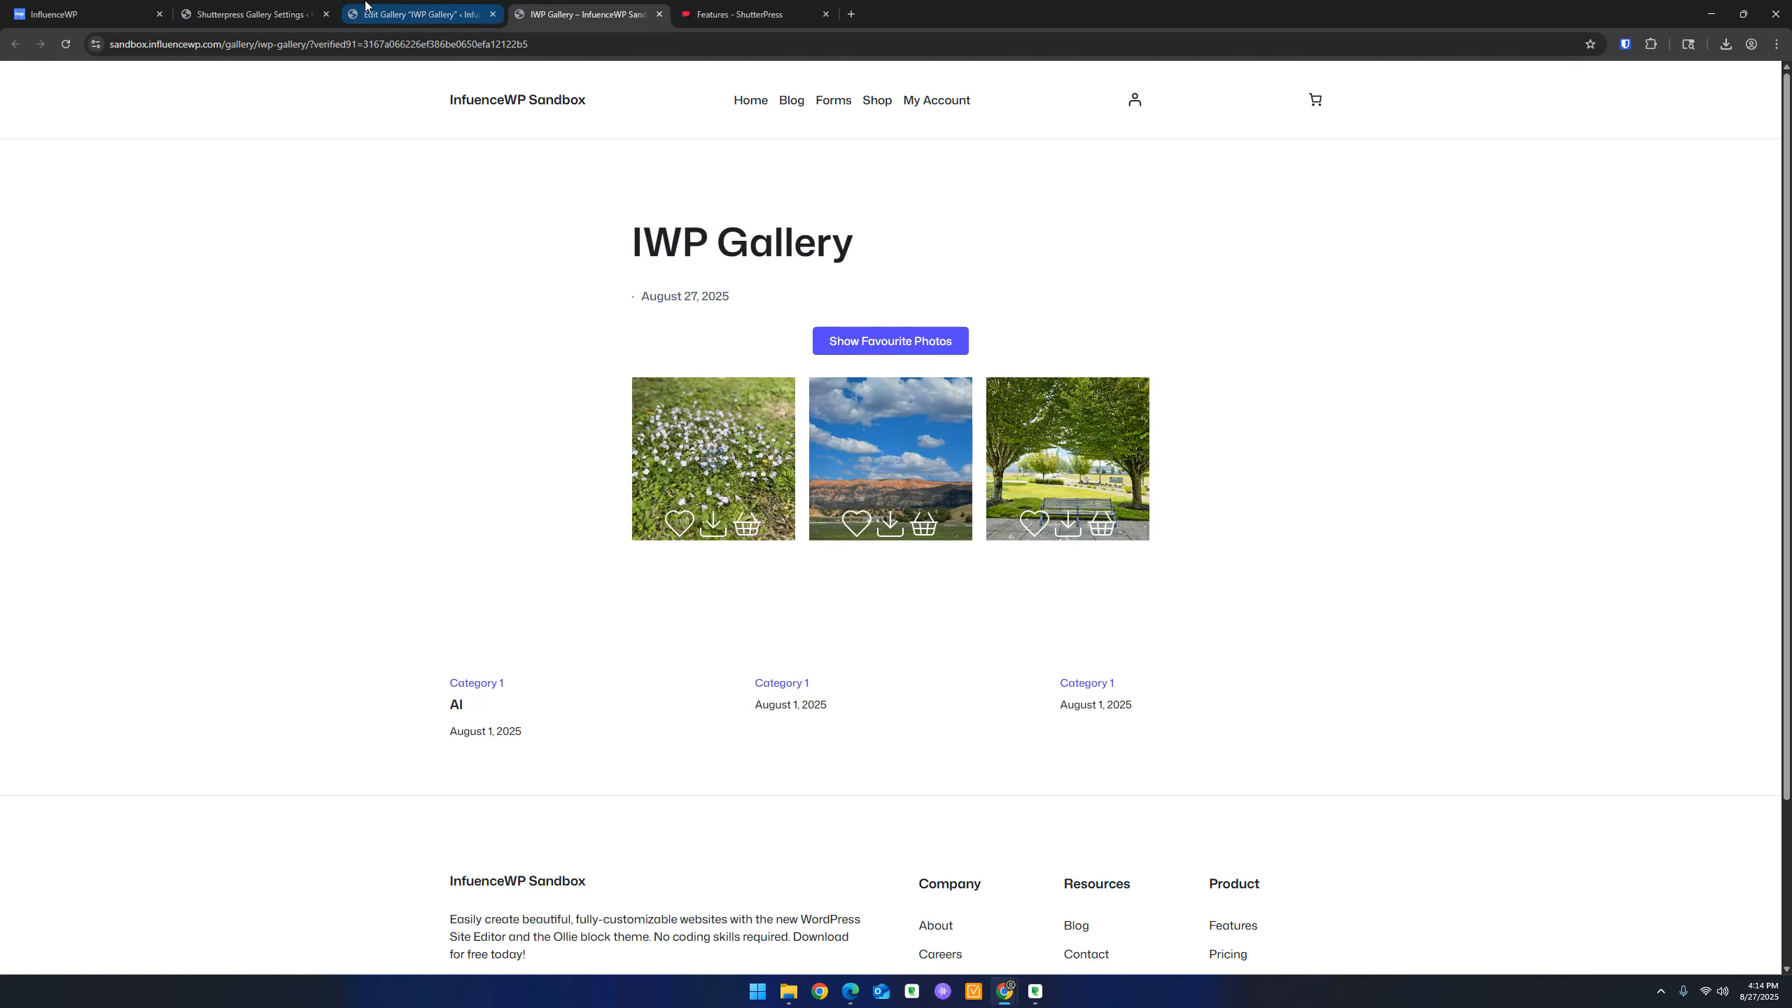
Update the IWP Gallery watermarks again and reload to see the small iwp logo on the photos
click(417, 14)
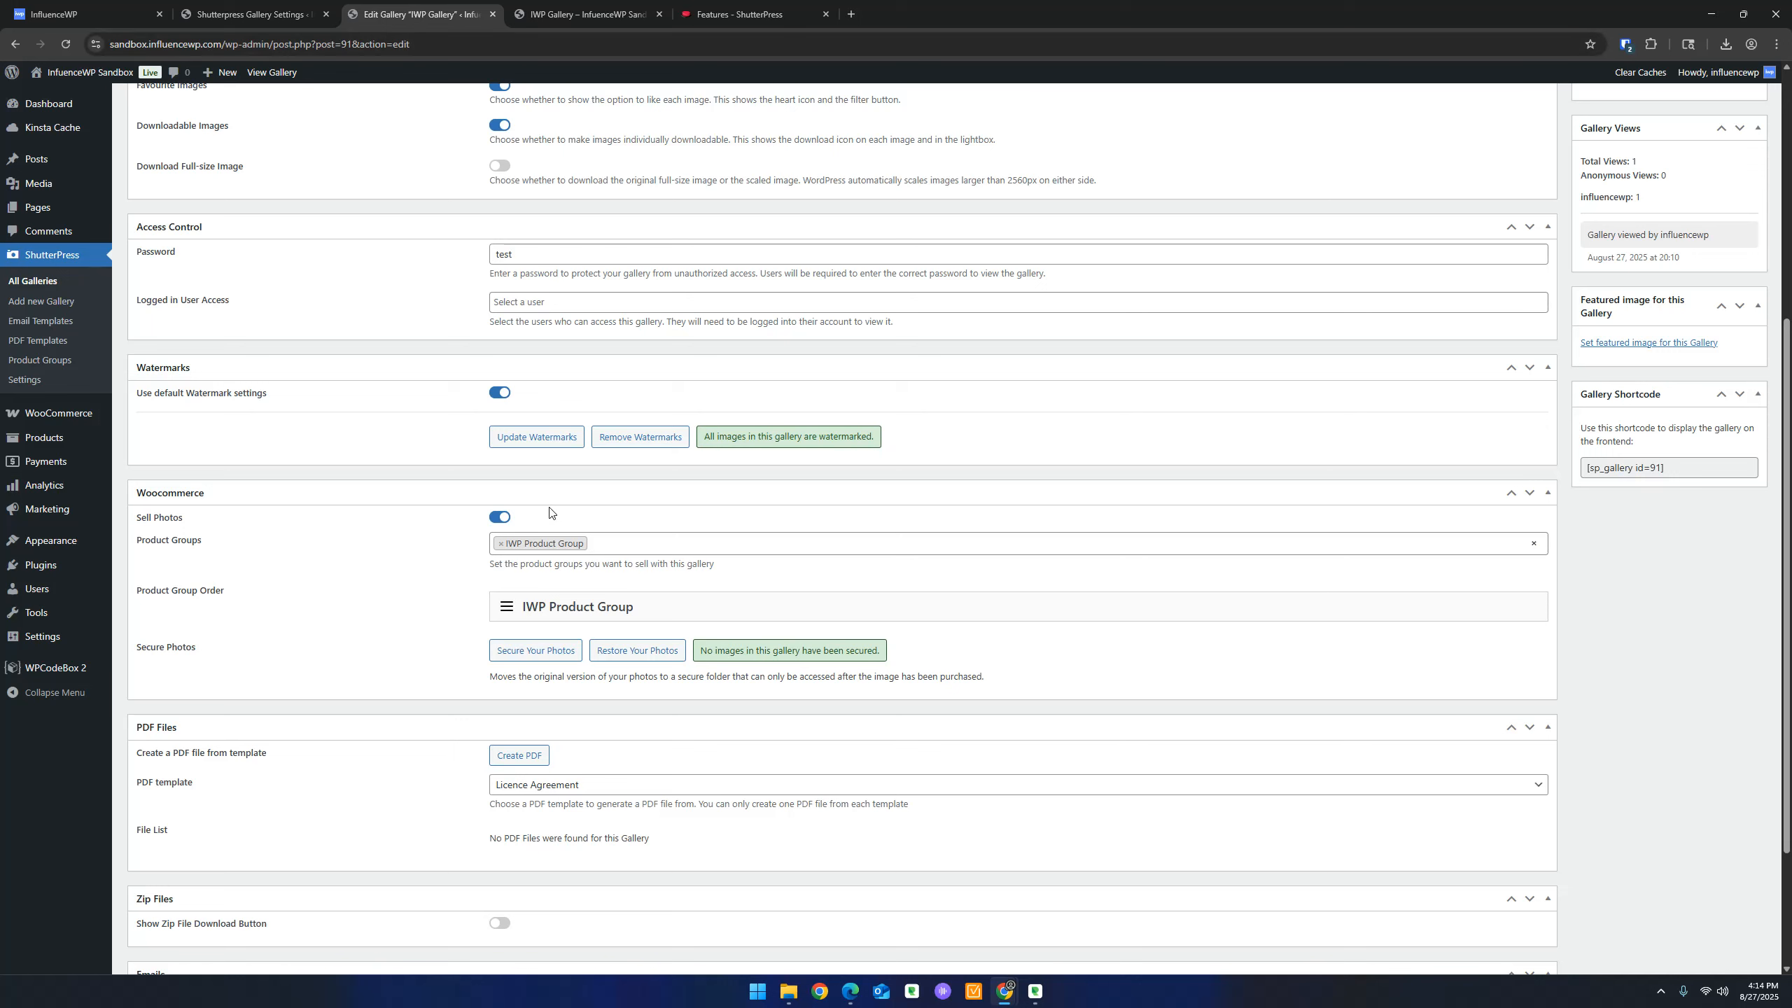
click(552, 437)
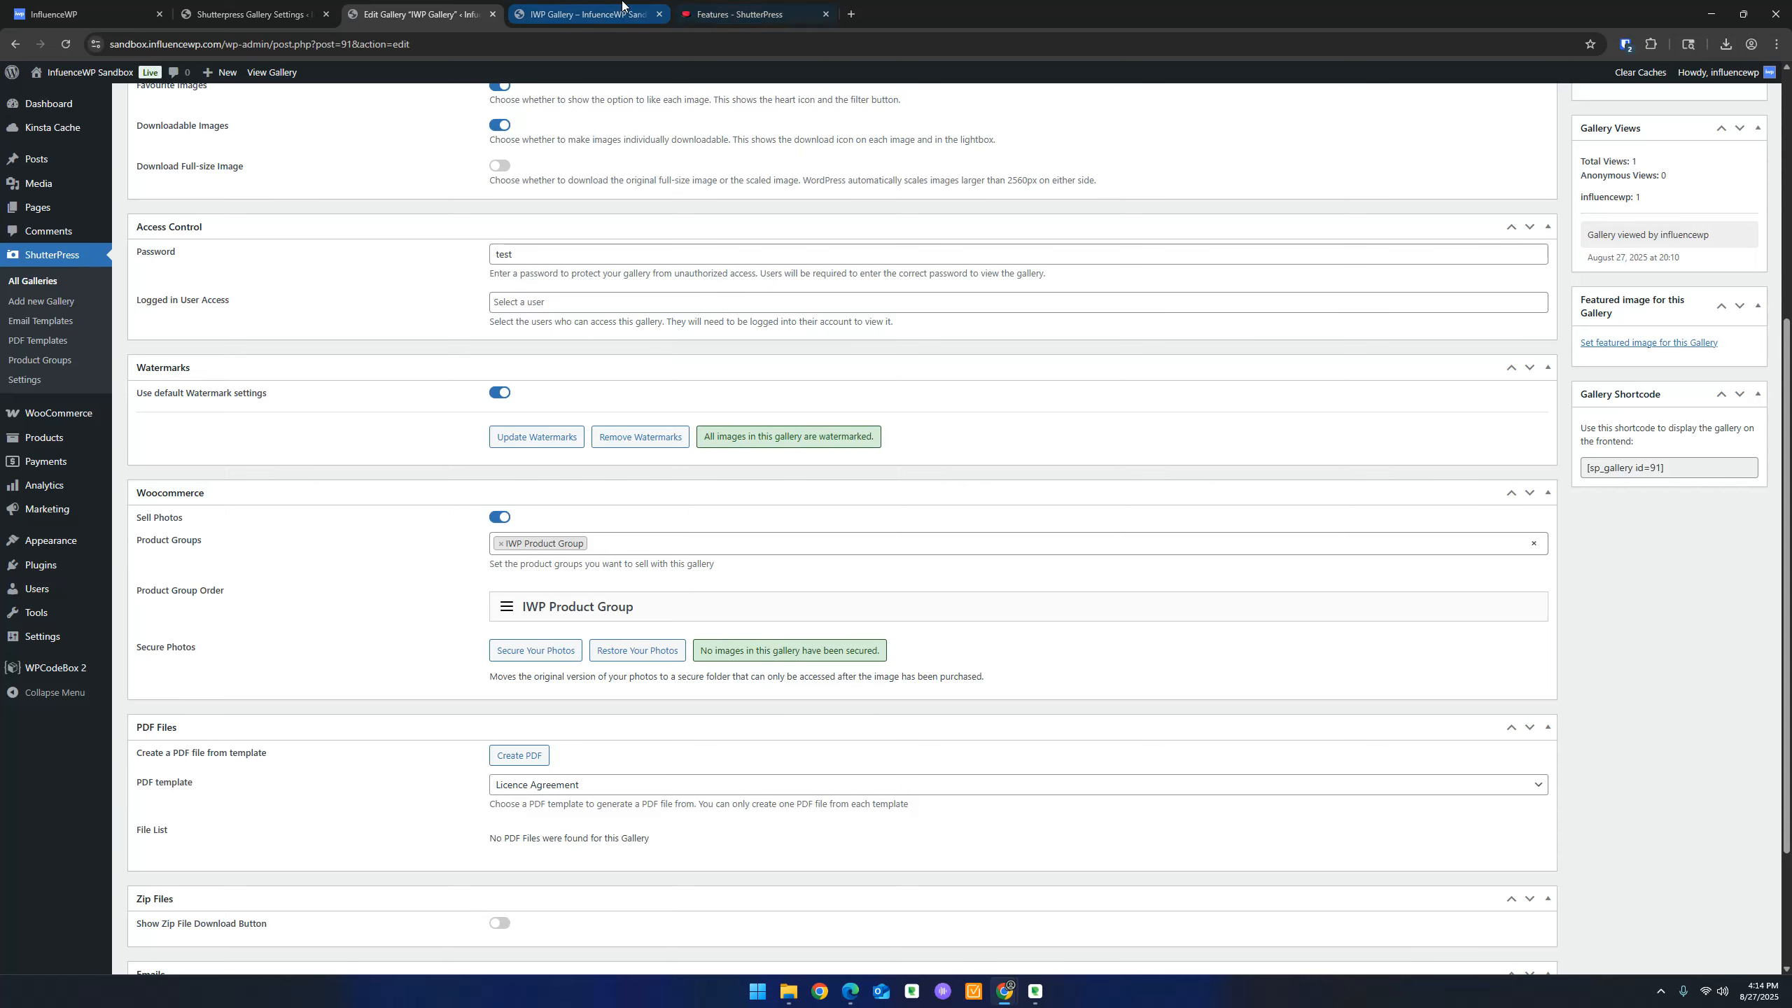
click(579, 9)
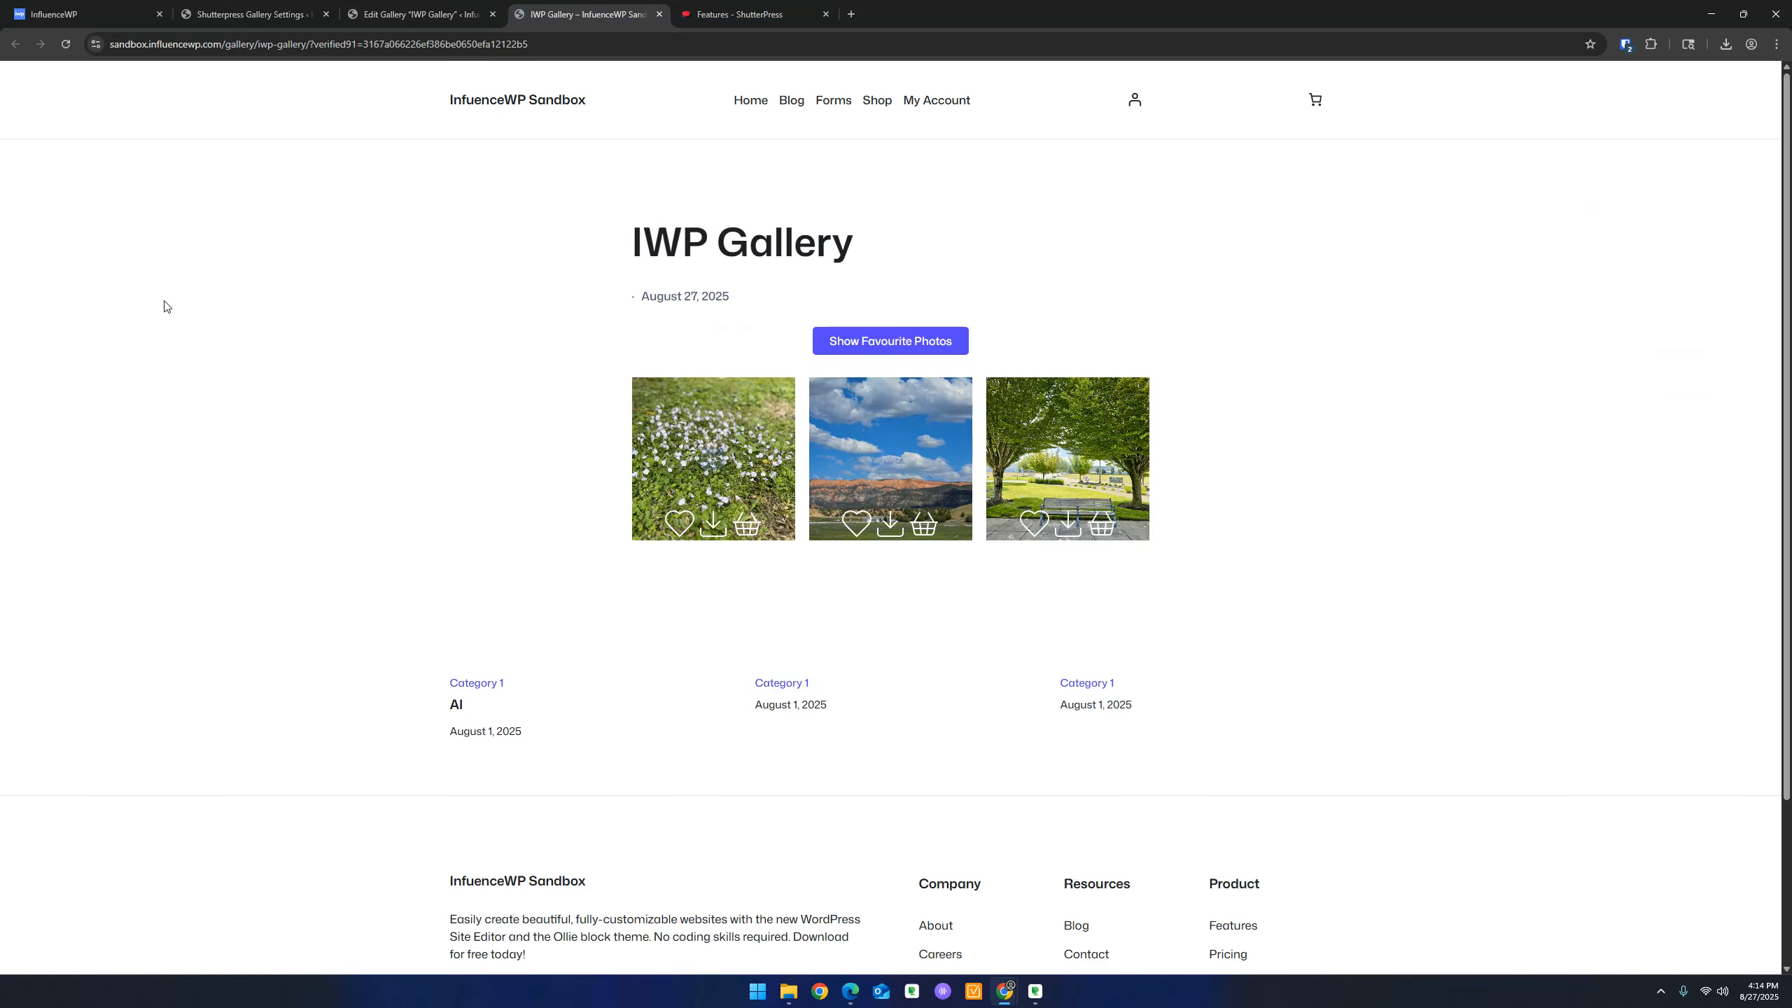
click(65, 44)
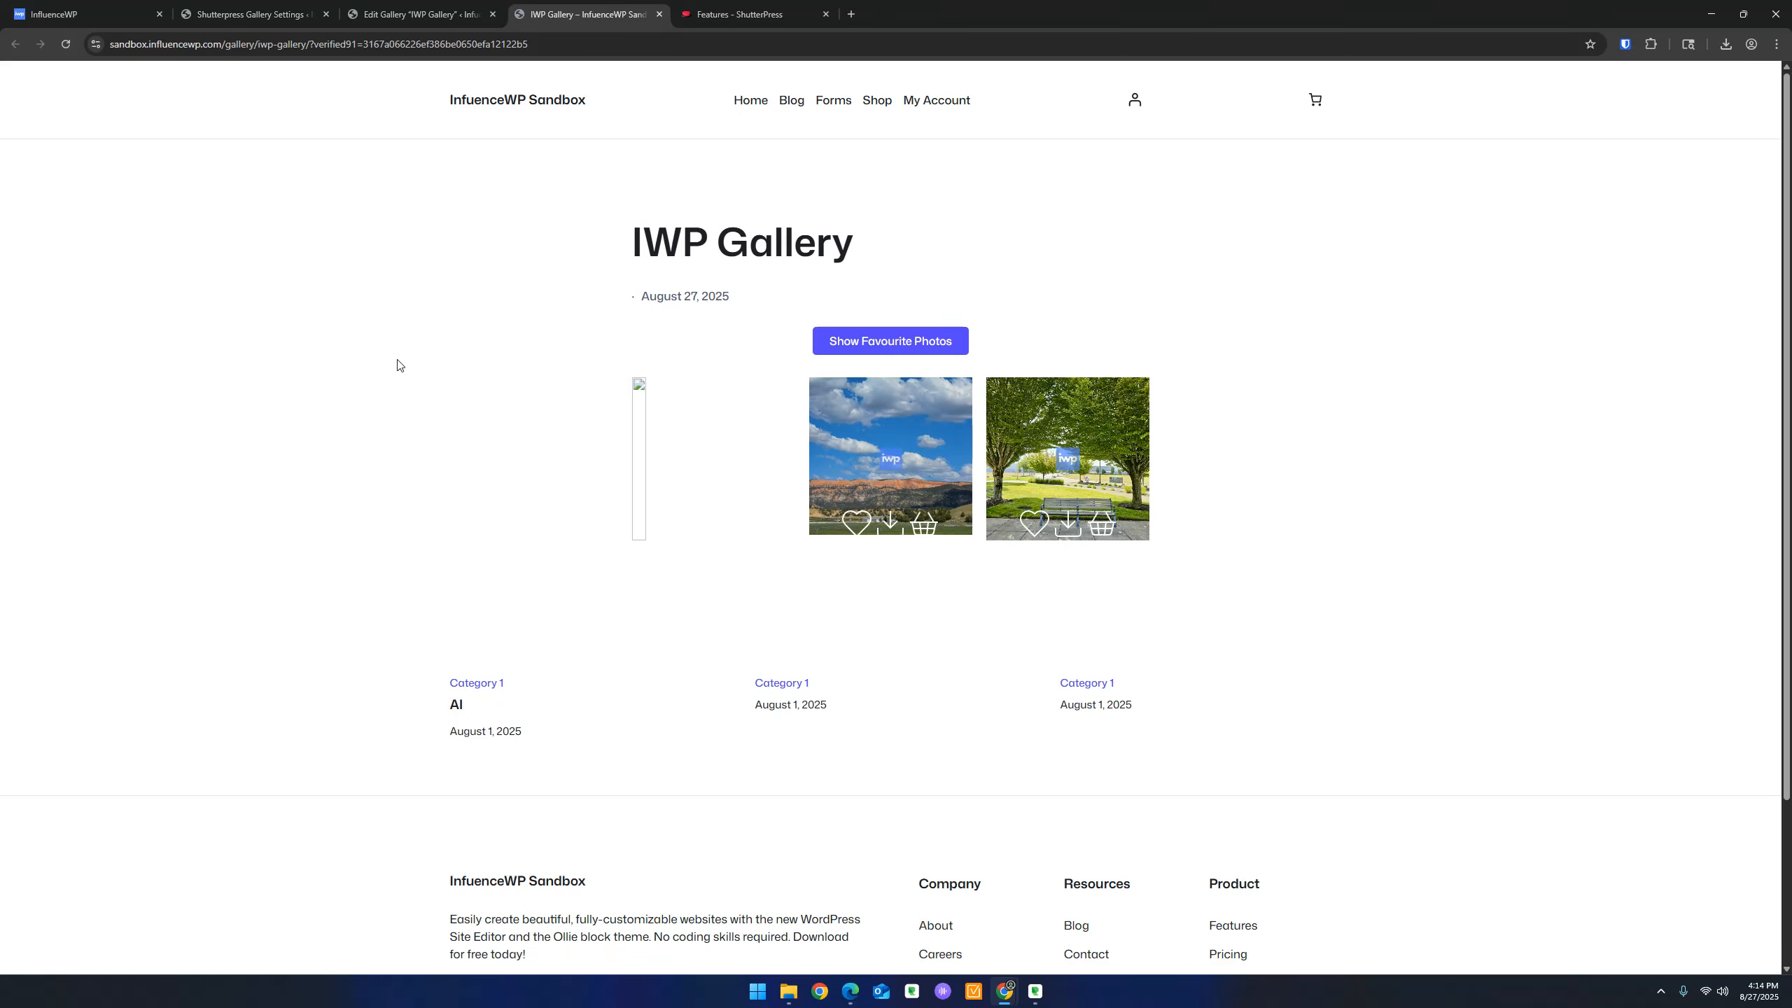
click(65, 44)
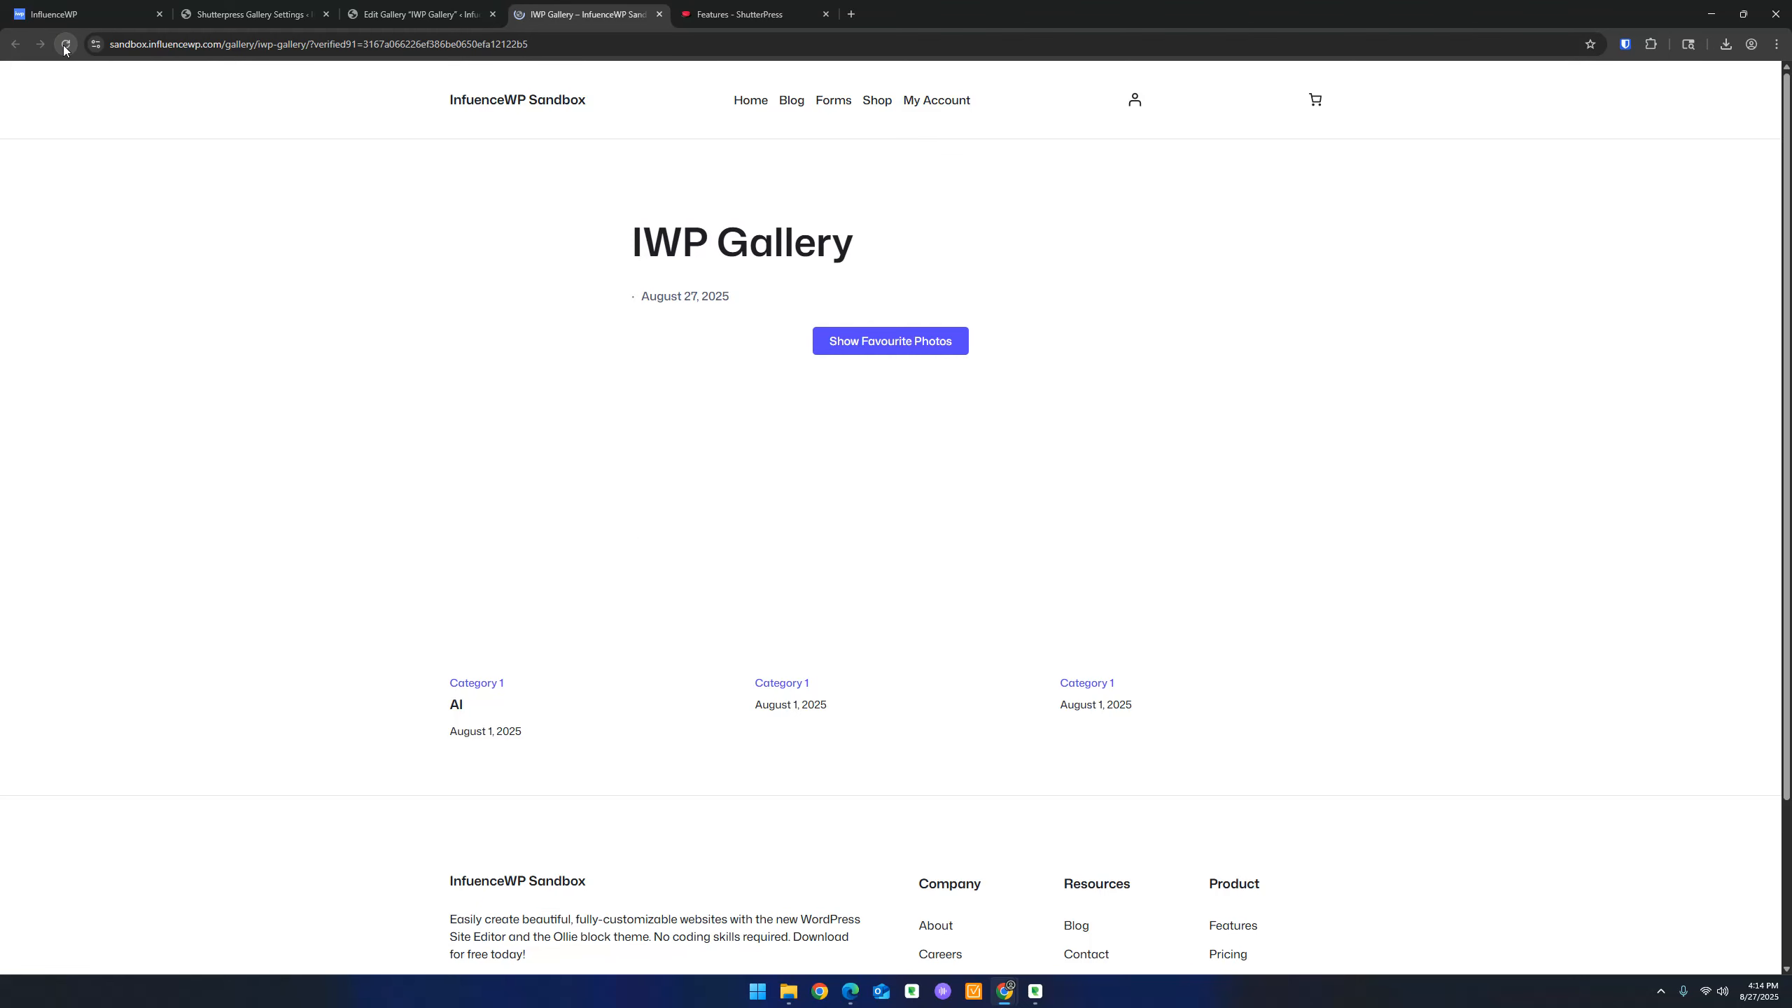
click(720, 423)
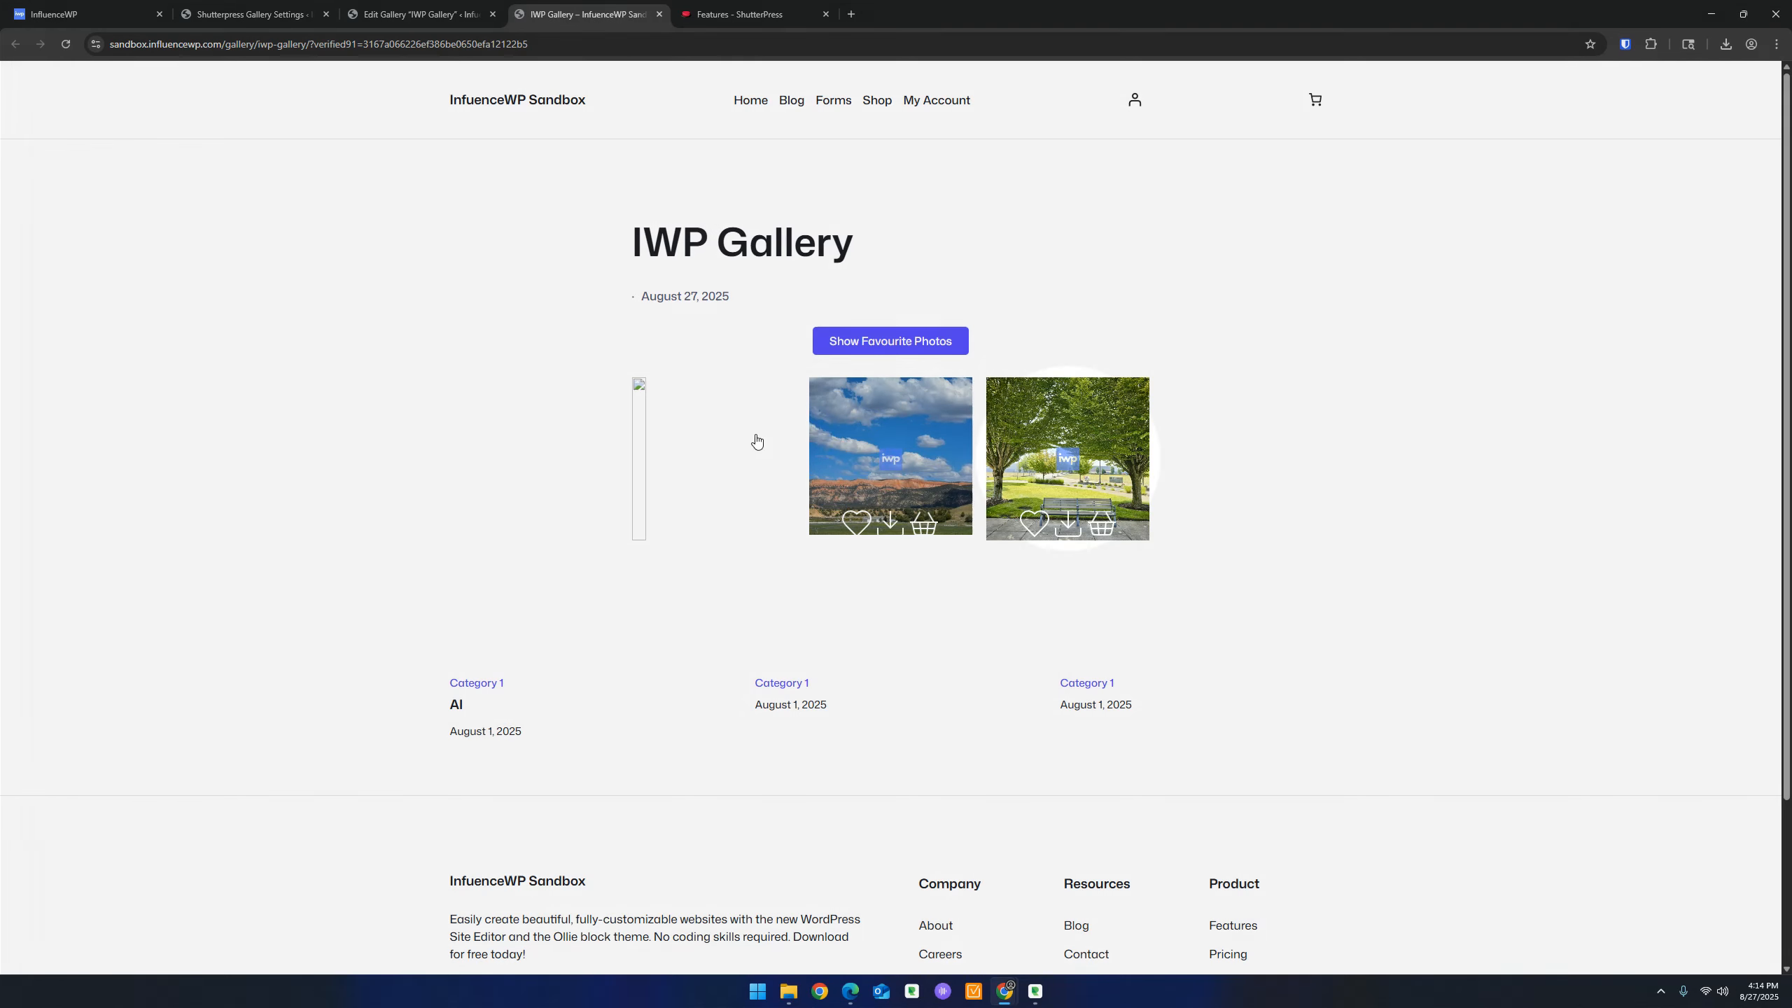
click(228, 8)
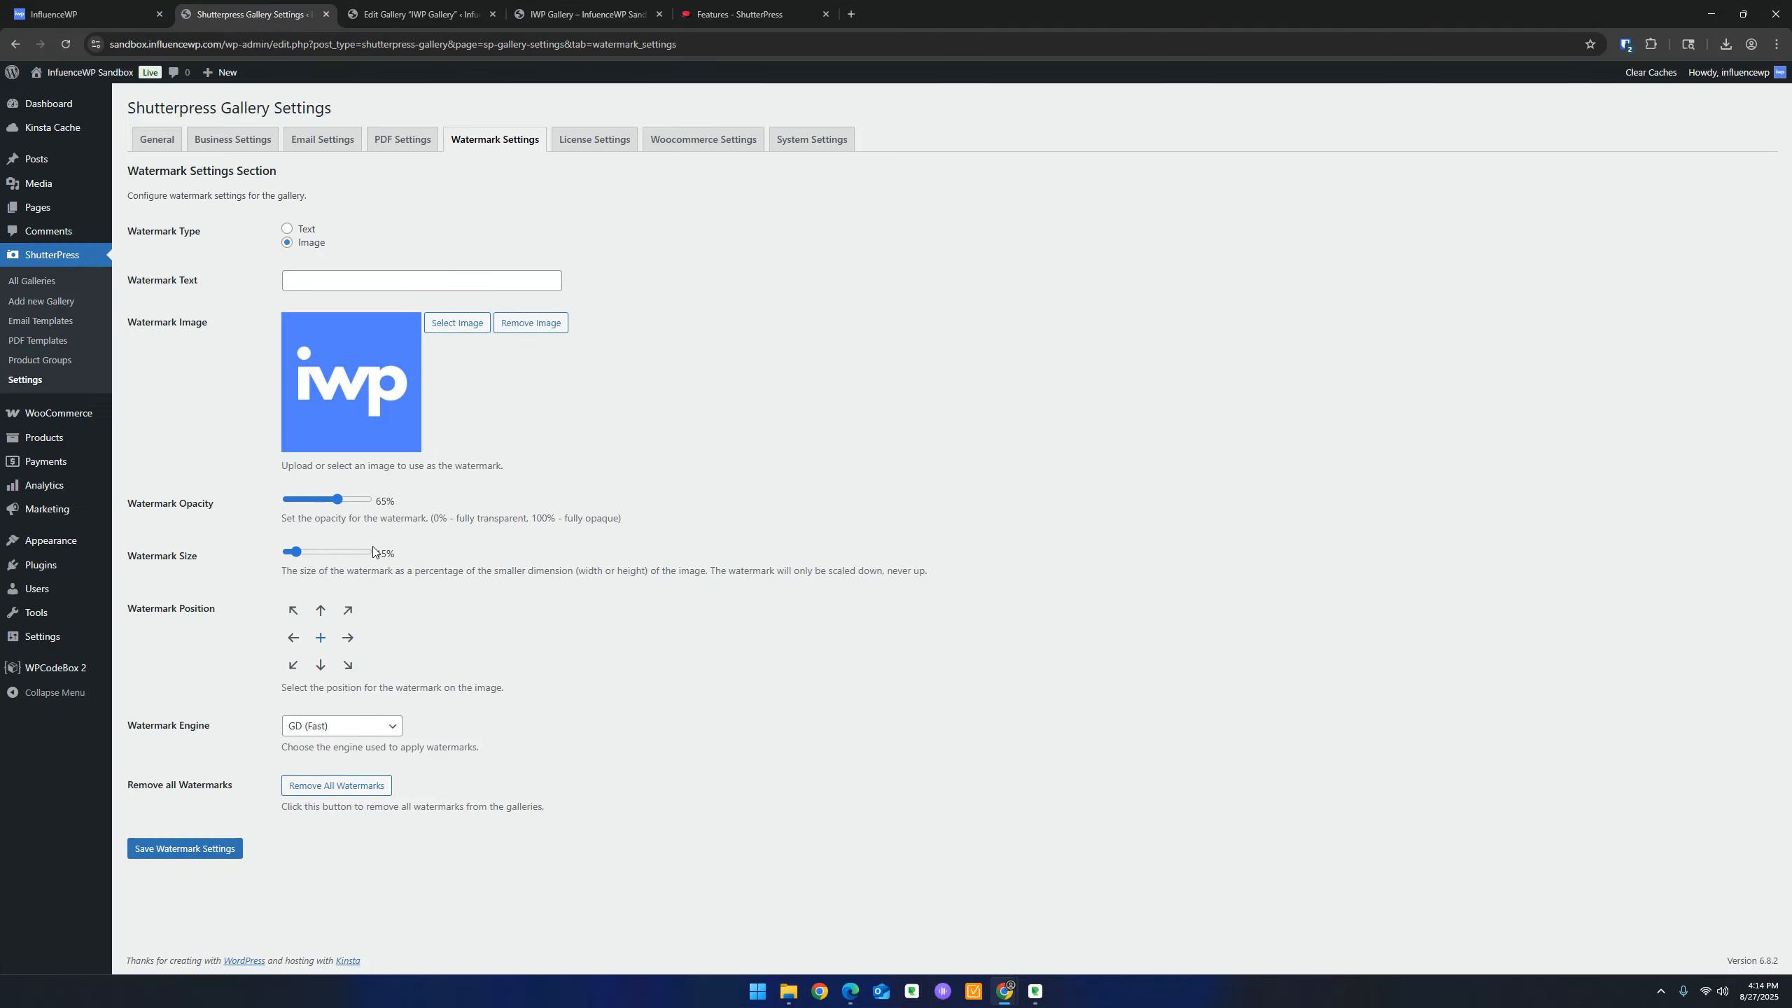
Set the watermark size to 70%, save, update the gallery watermarks and reload the front-end gallery
drag(296, 552, 351, 500)
click(200, 849)
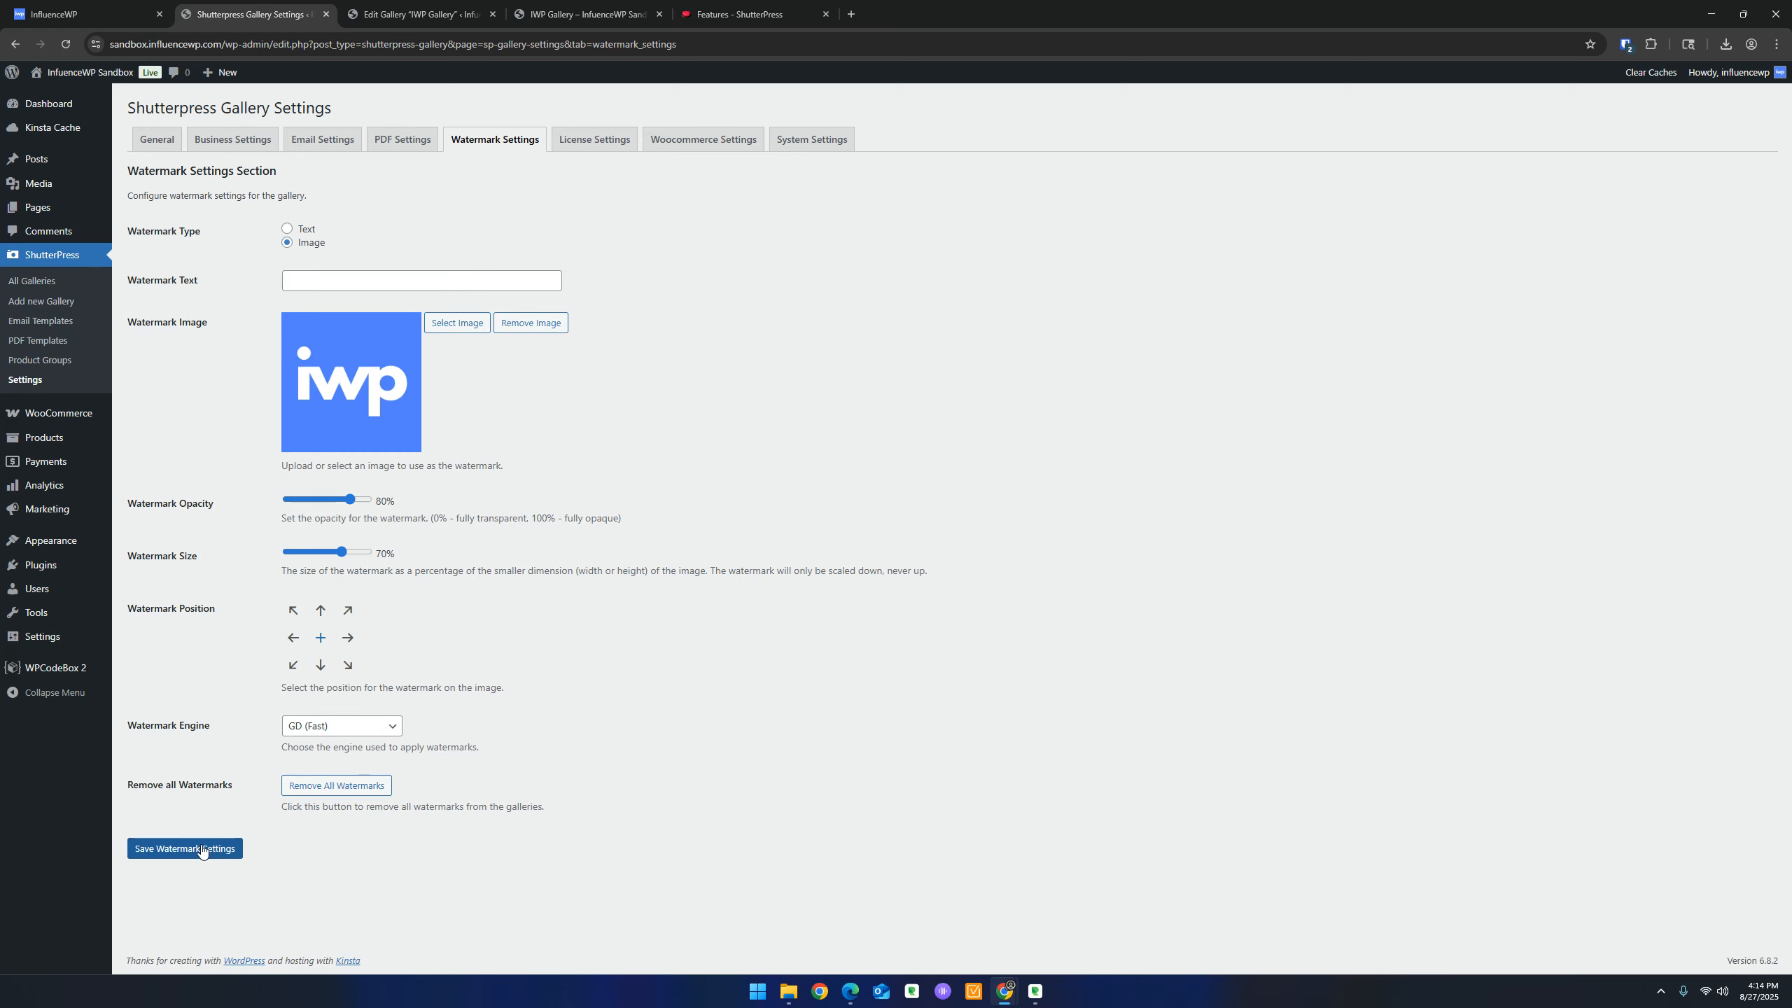
click(418, 8)
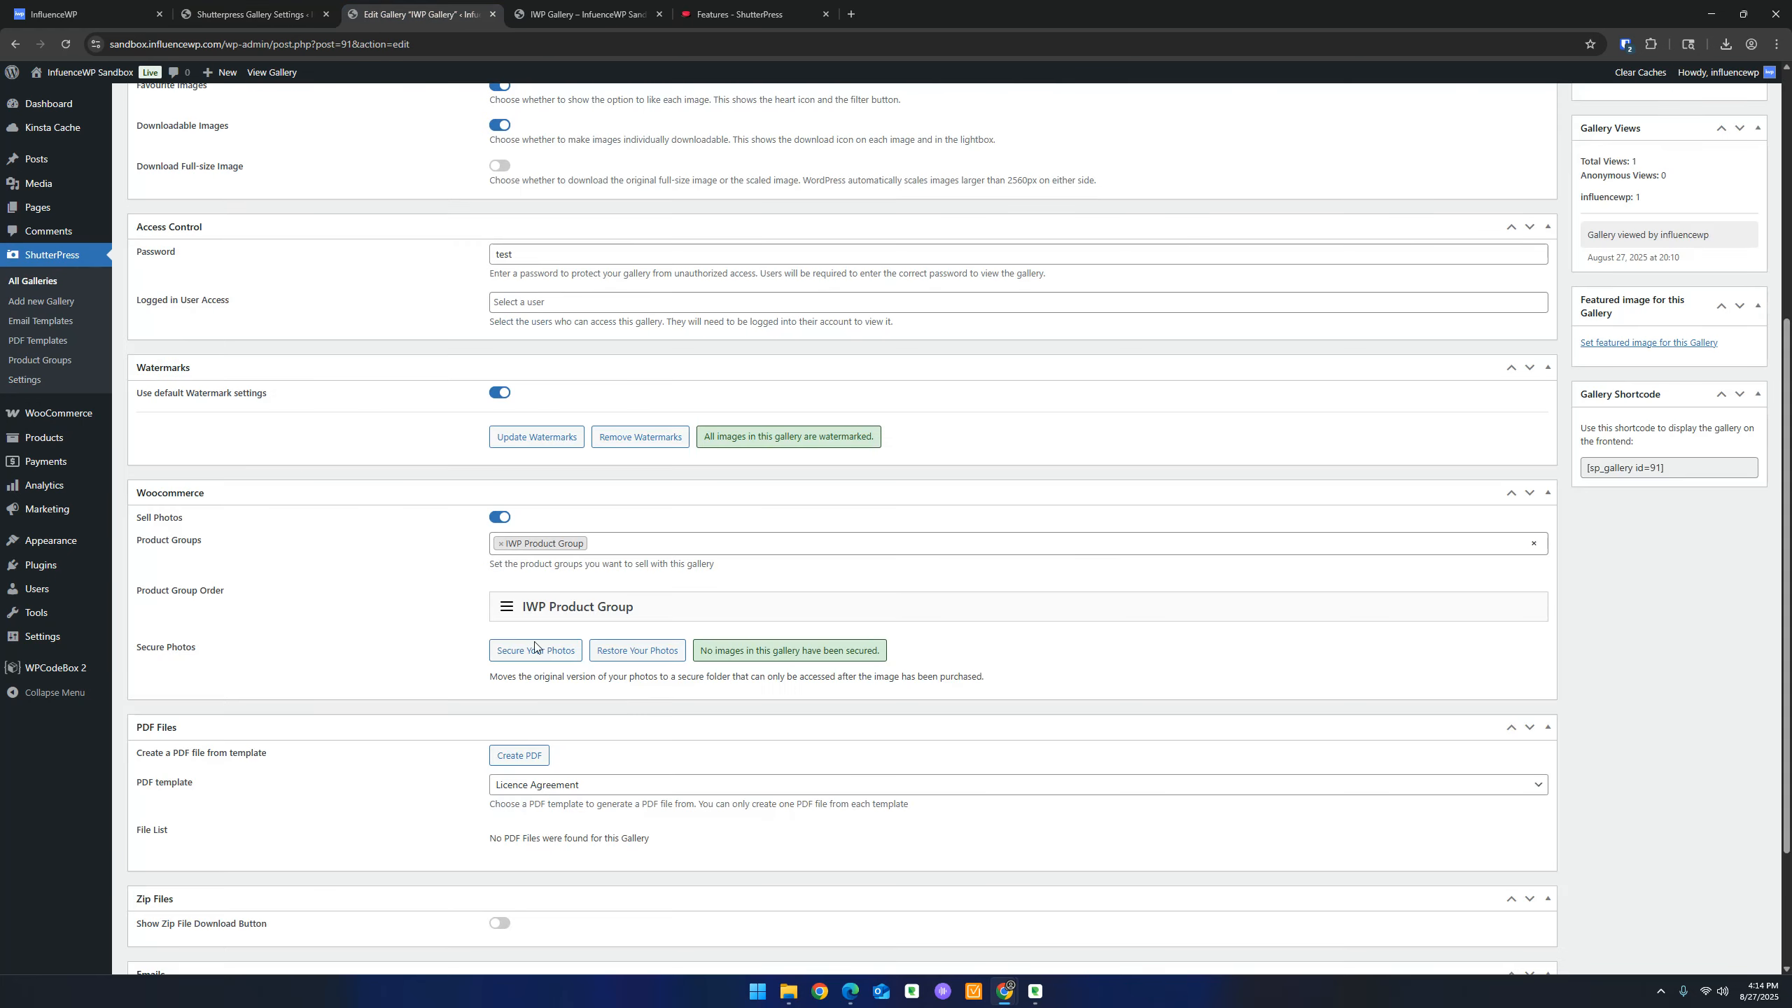
click(540, 438)
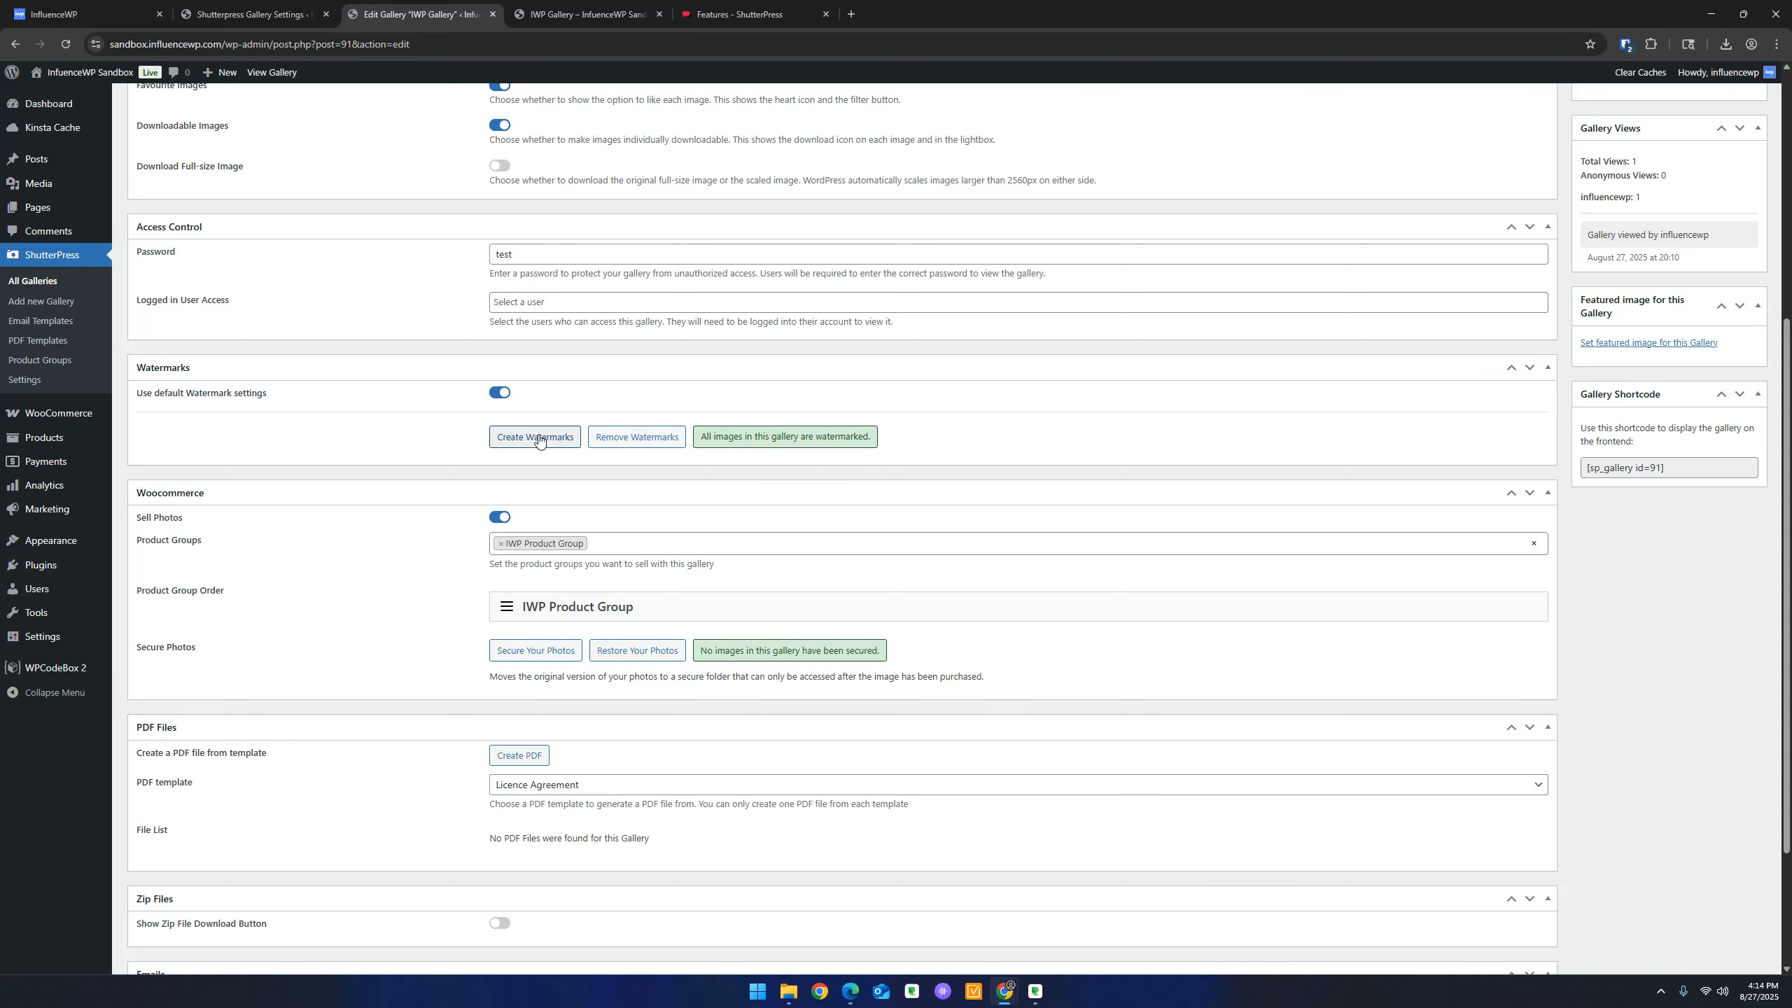
click(551, 7)
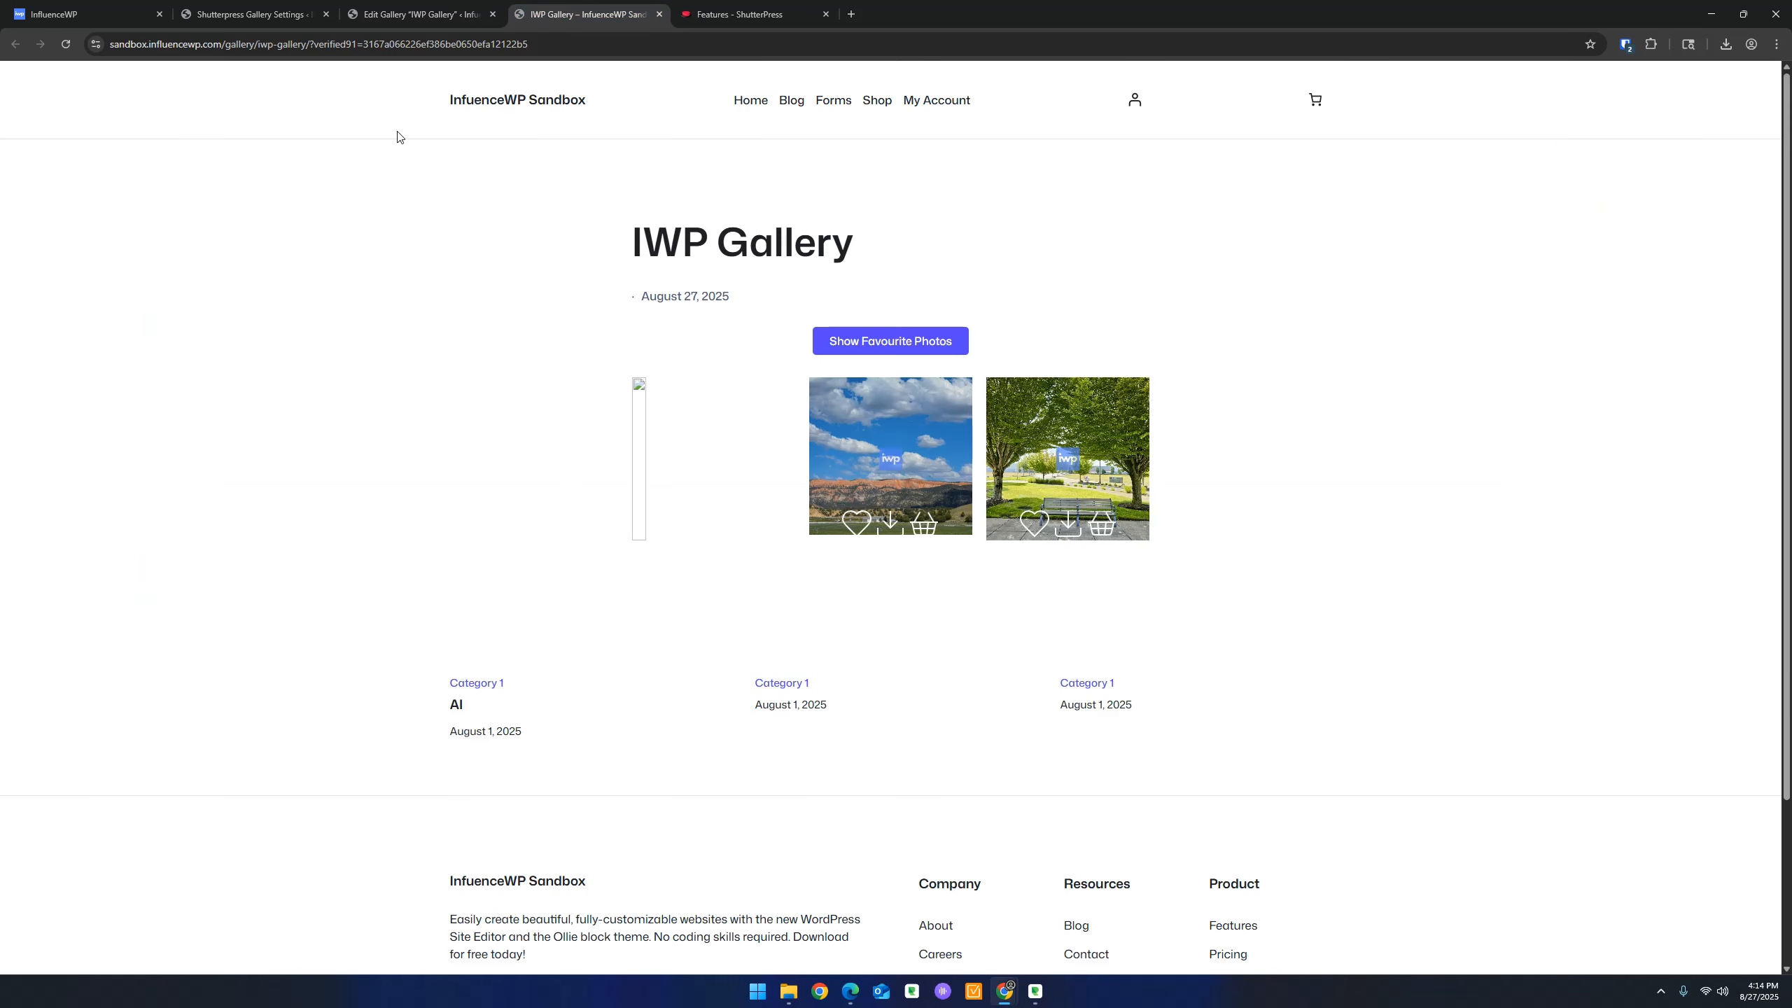
click(65, 46)
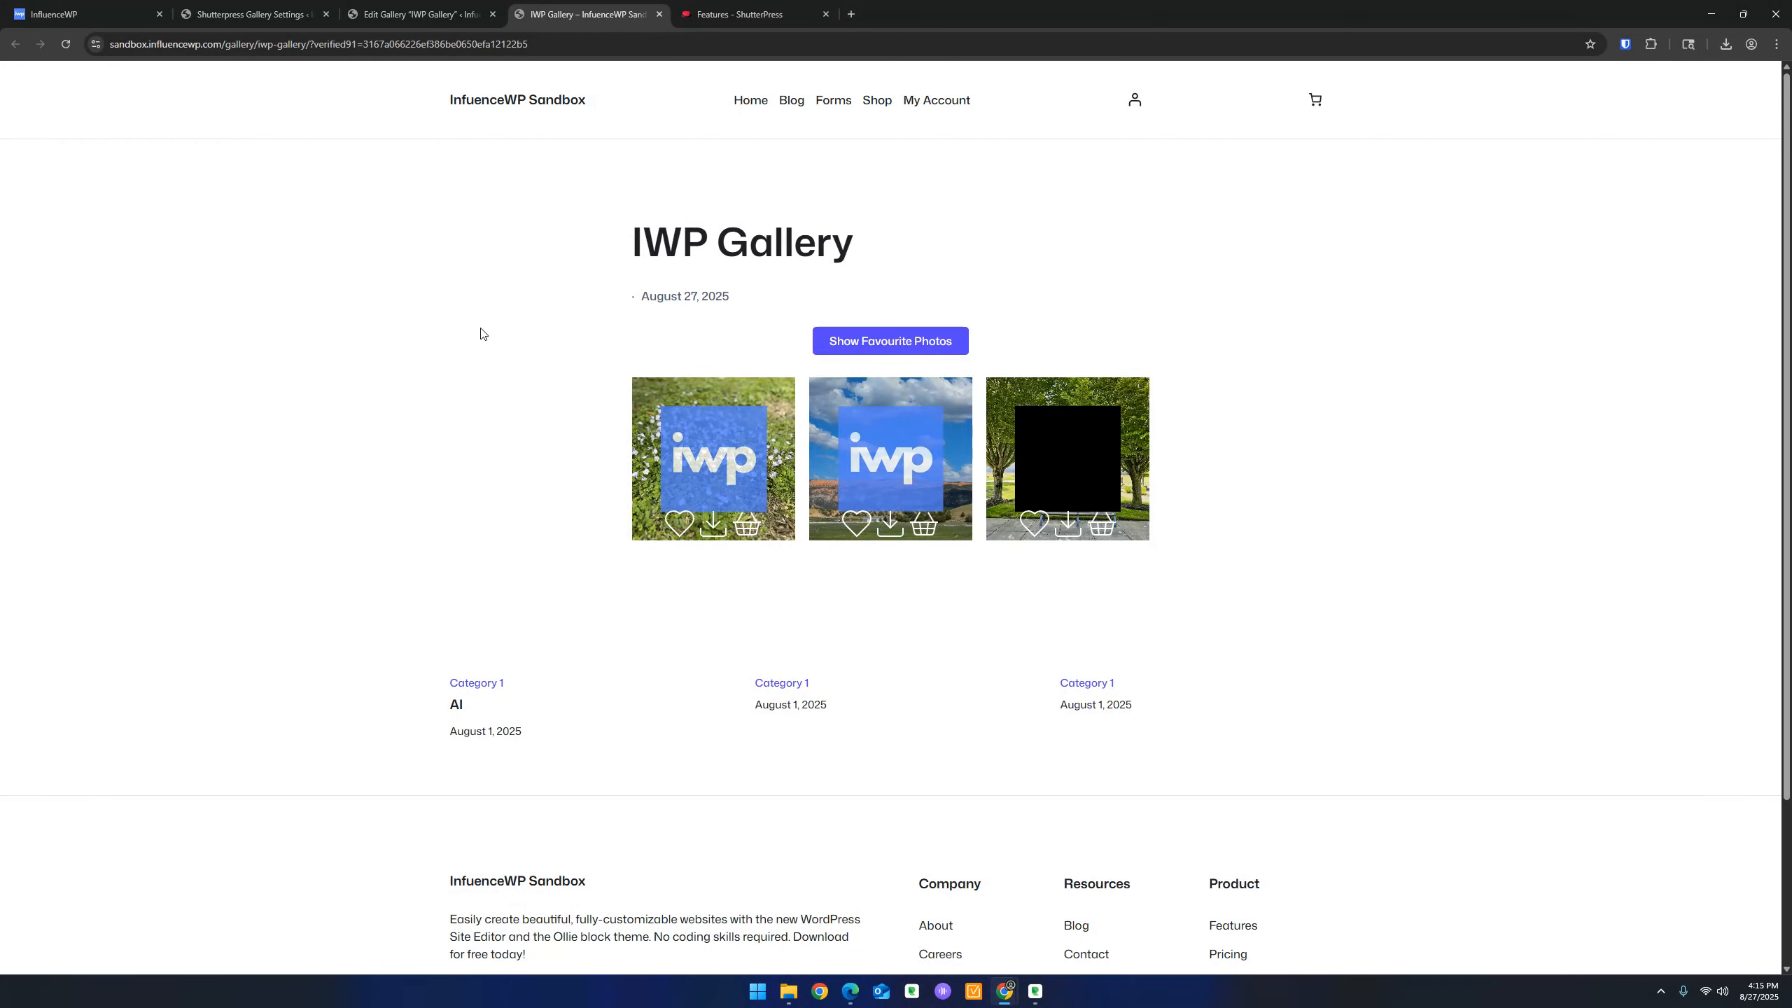
Switch the watermark engine to Imagick (High Quality) and save the watermark settings
click(251, 14)
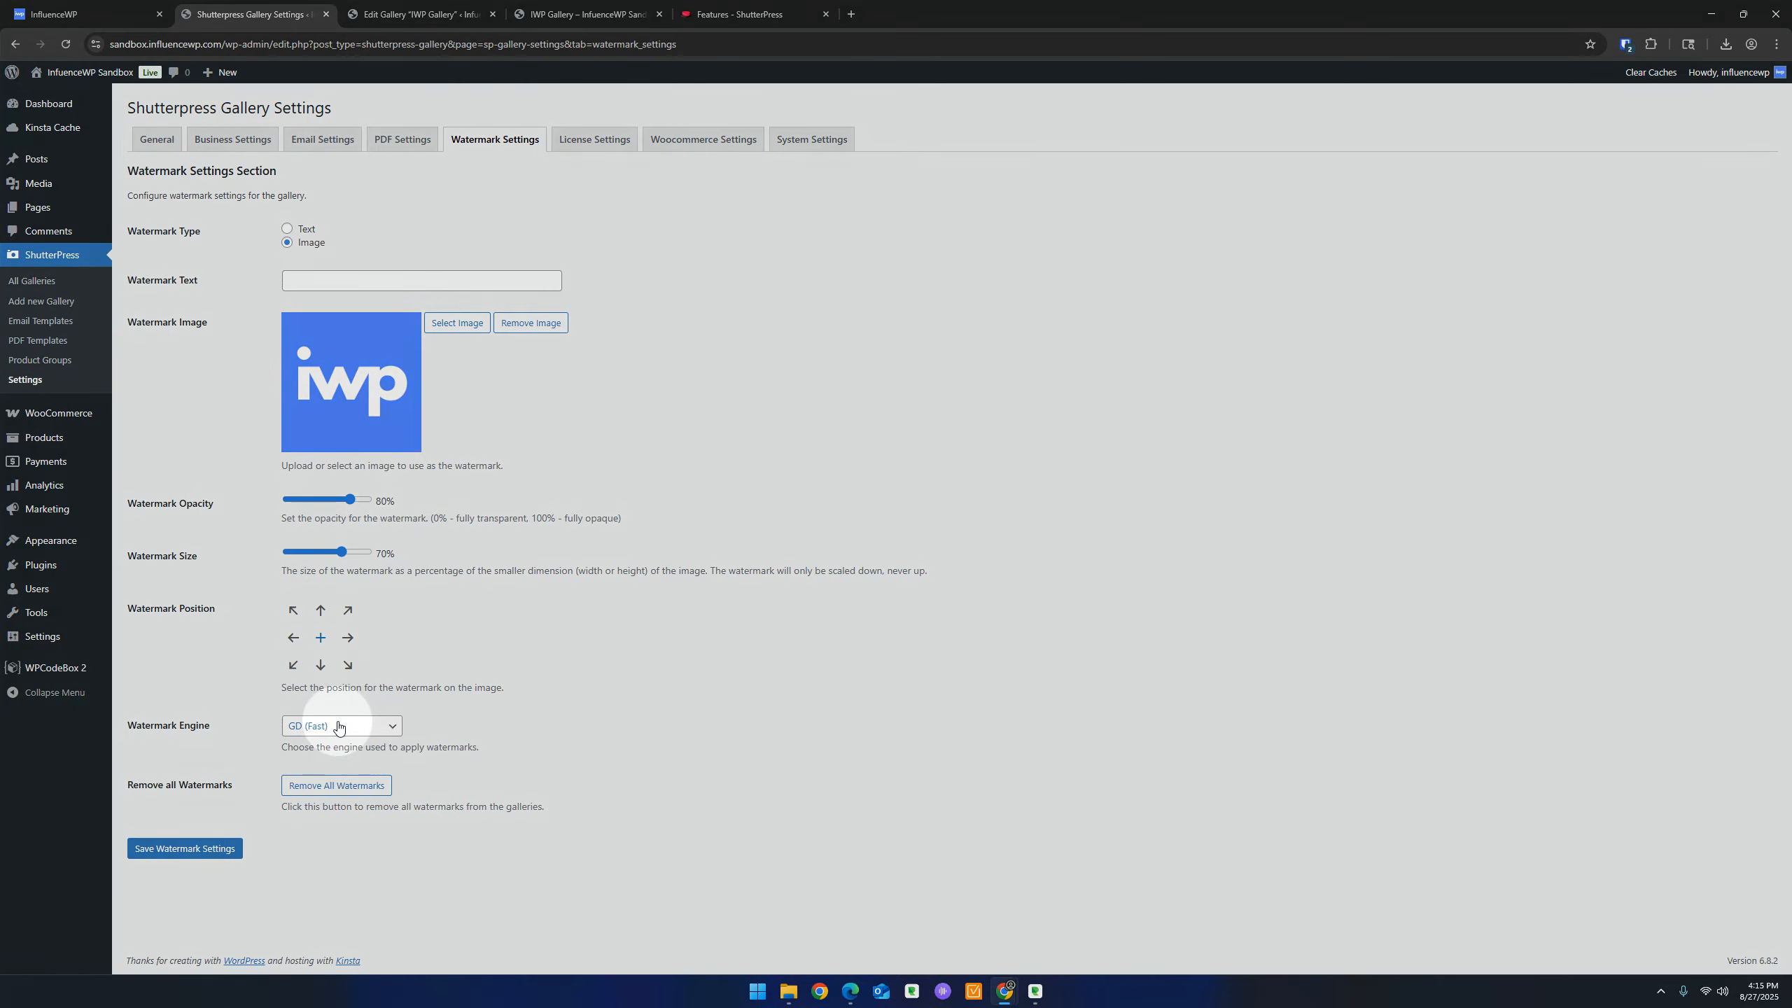
click(338, 726)
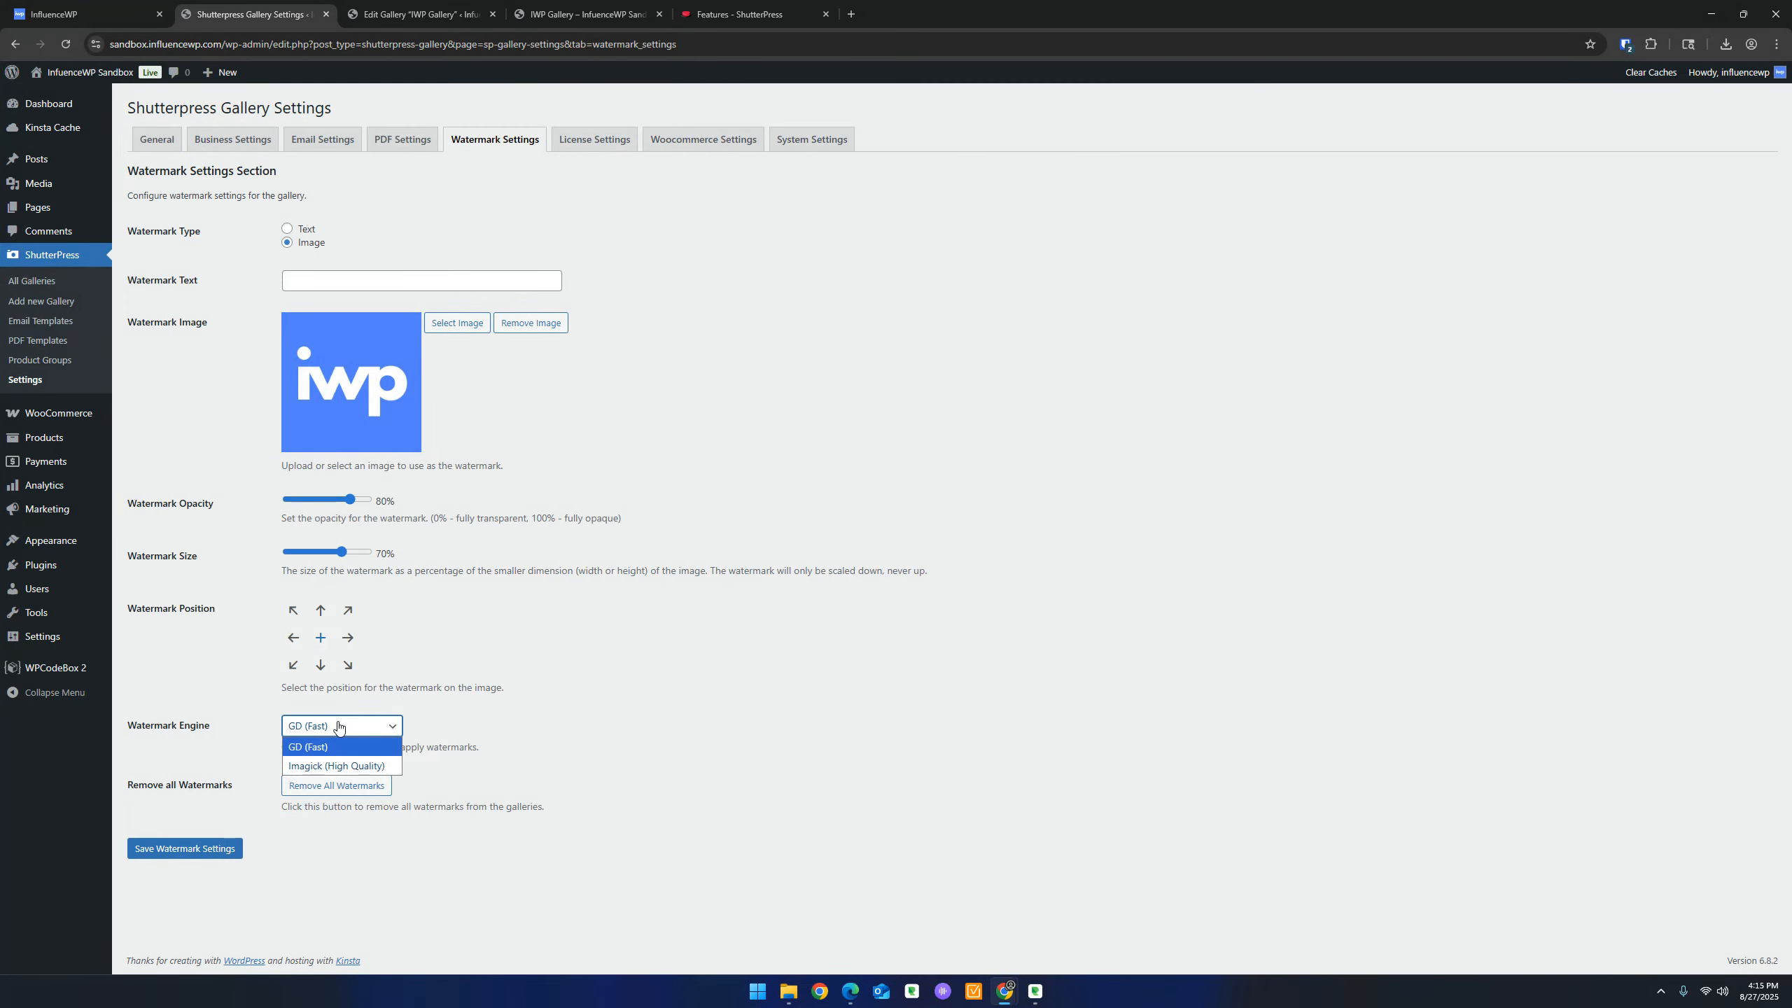
click(329, 763)
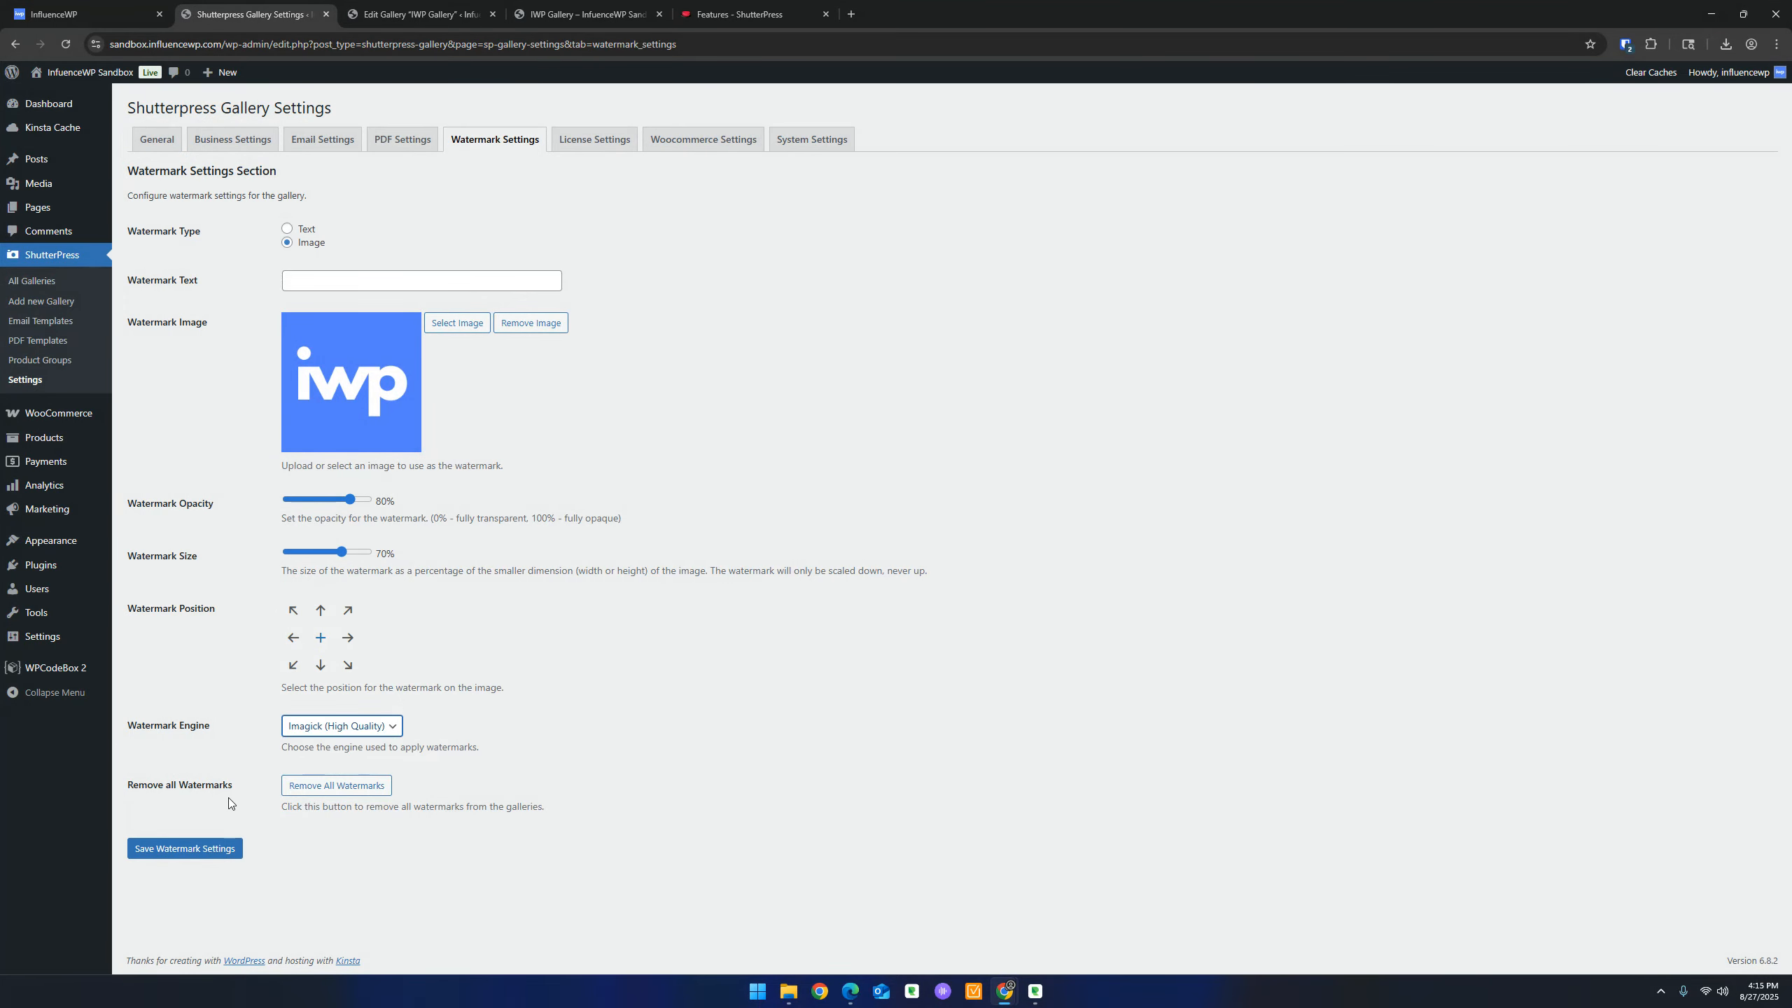
click(207, 853)
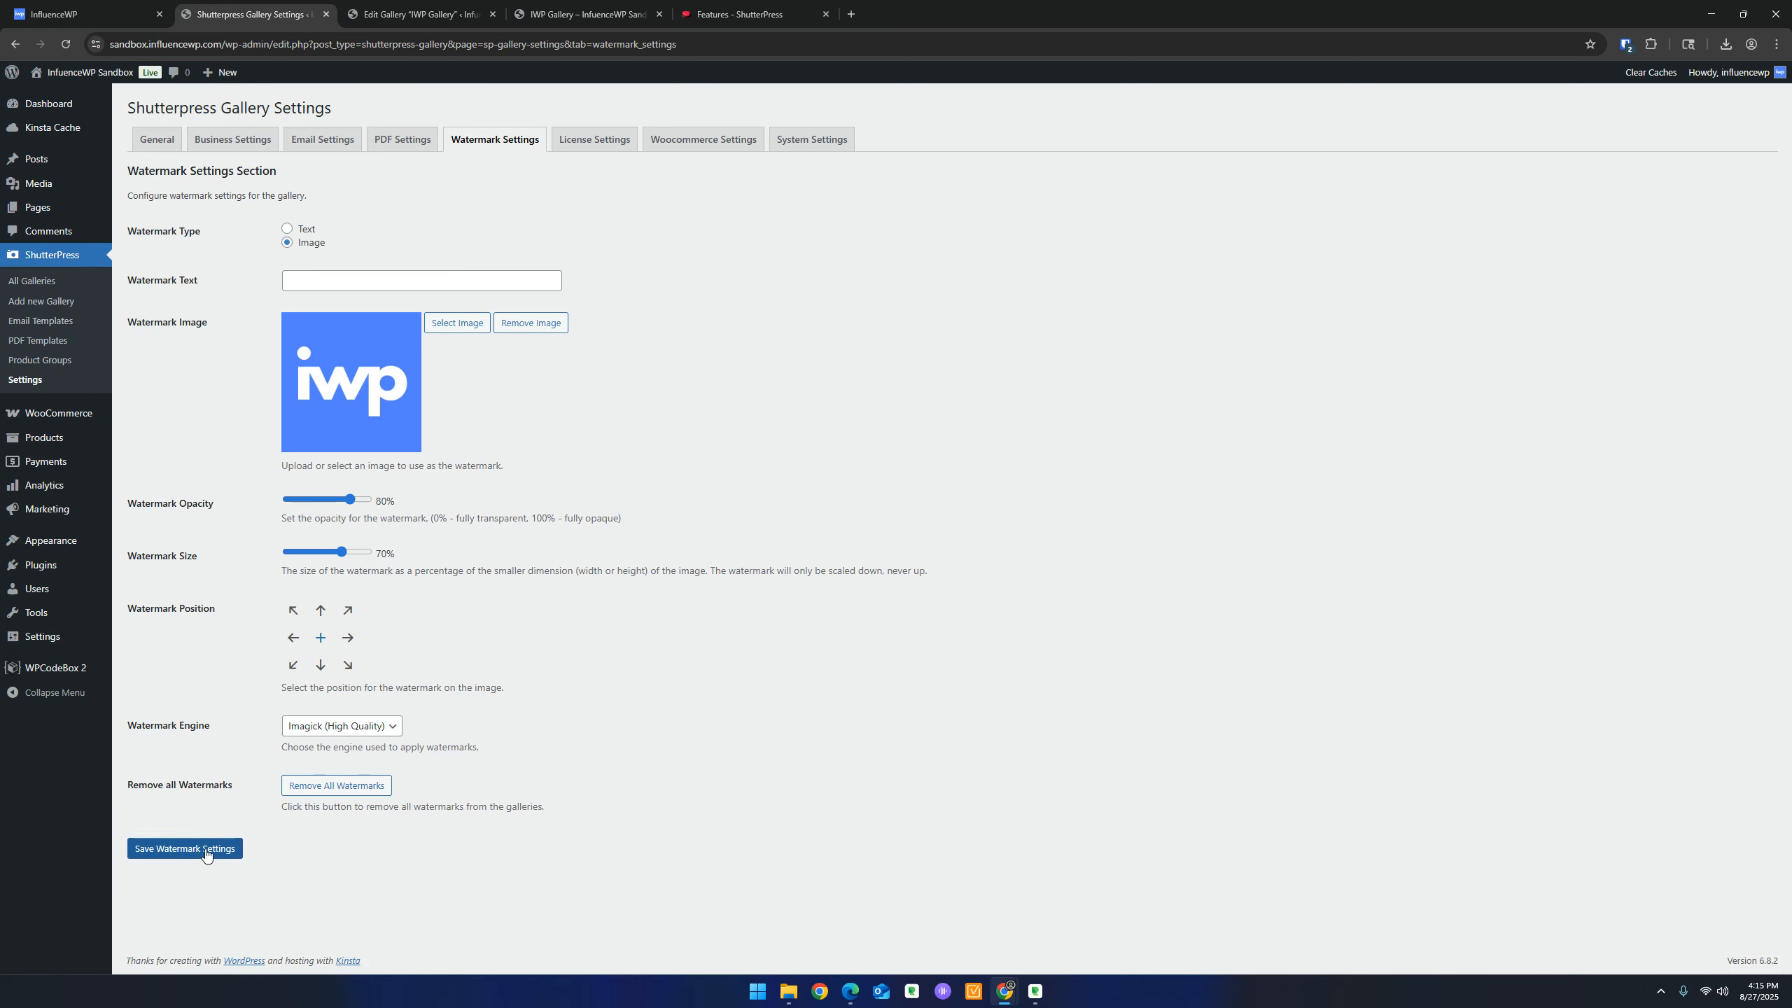
Update the IWP Gallery watermarks and reload the gallery to confirm all three photos carry the logo
click(460, 5)
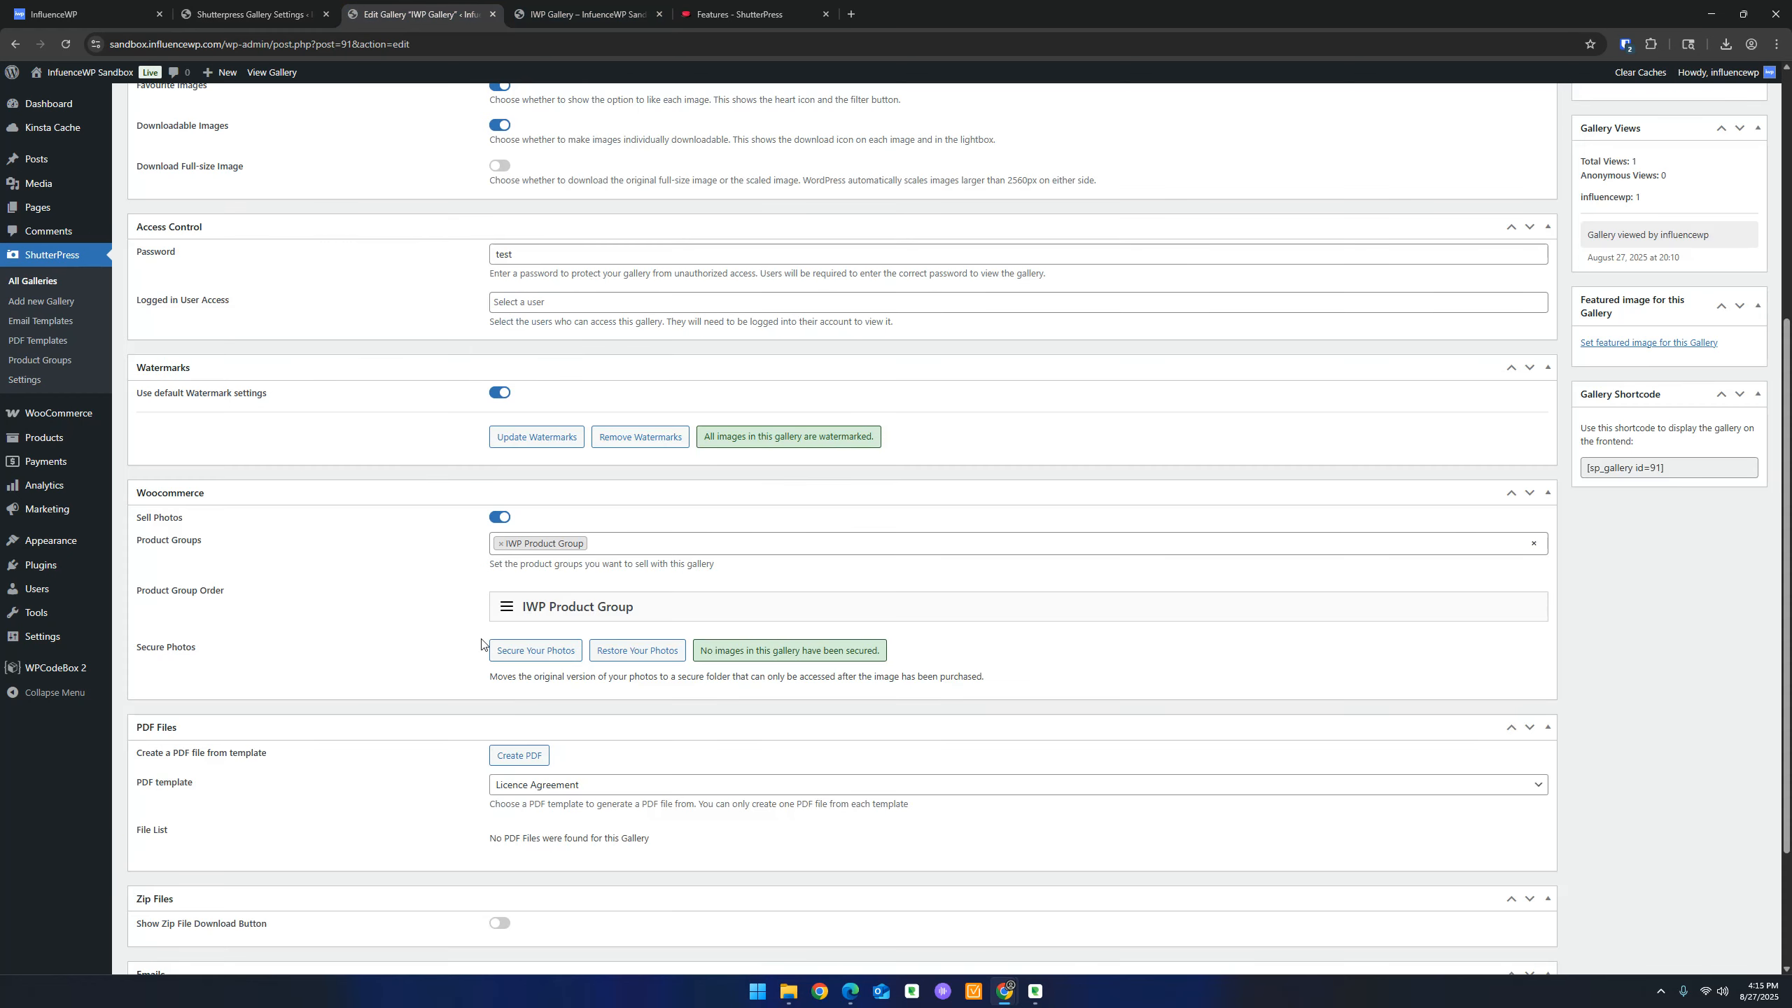
click(543, 438)
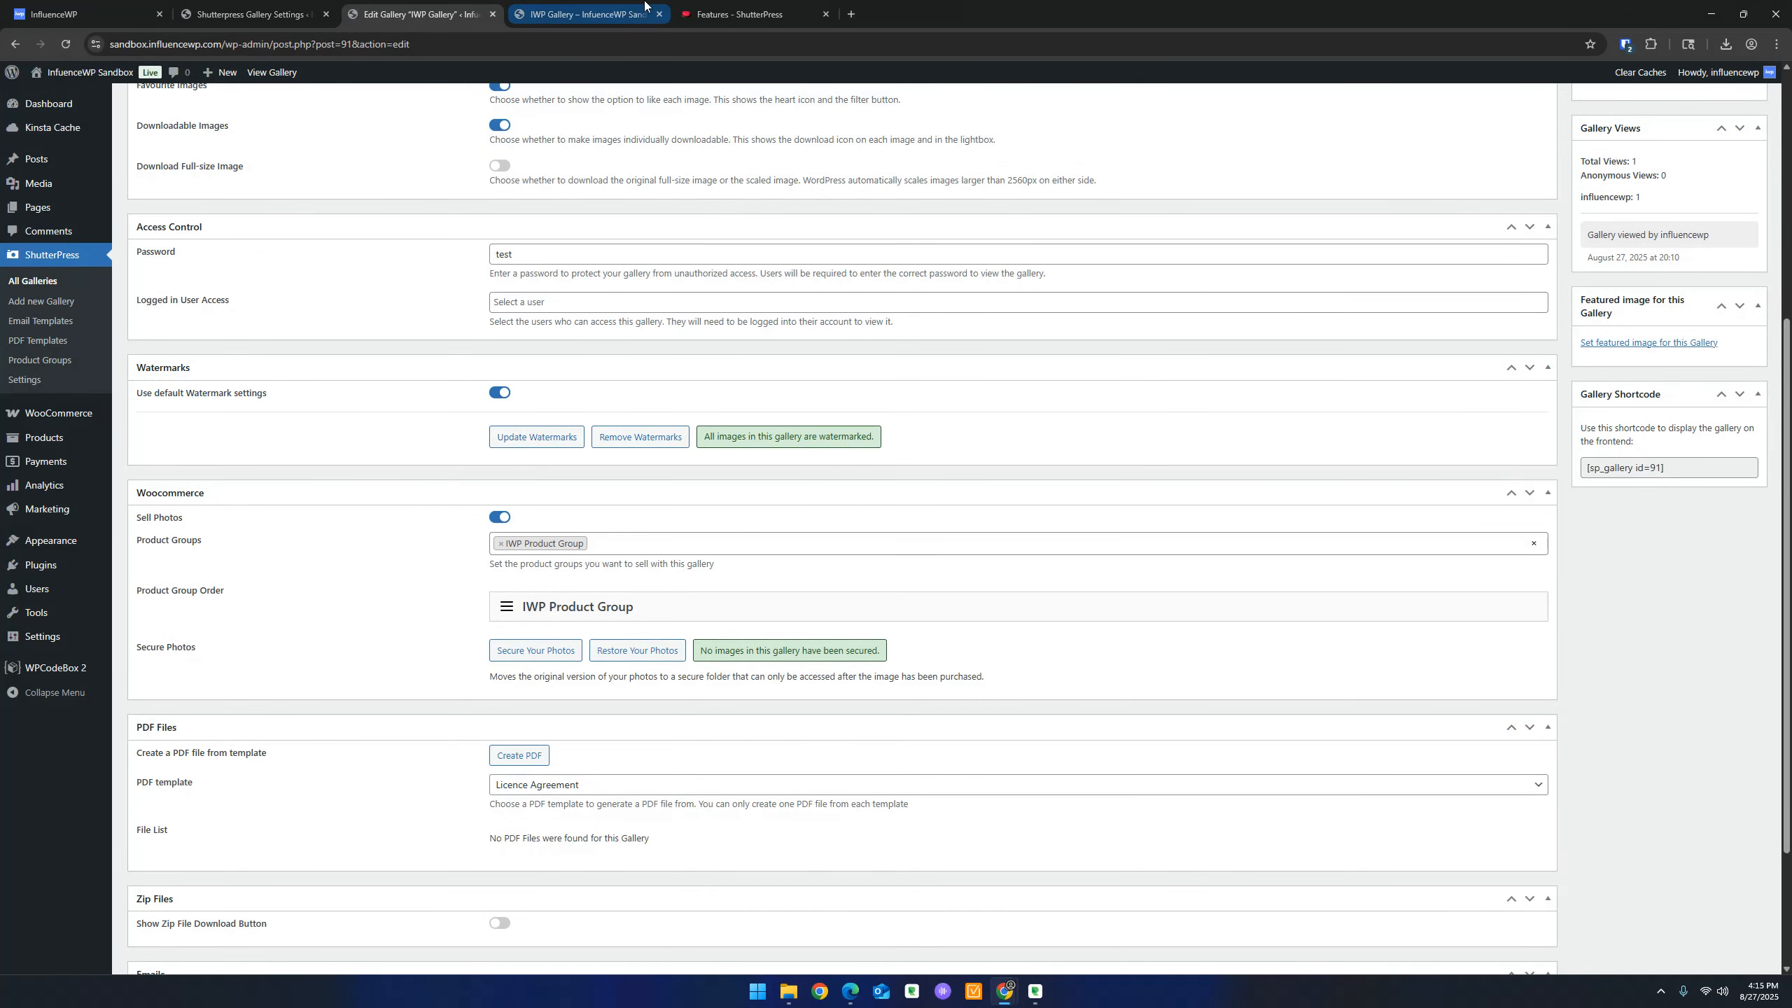
click(585, 14)
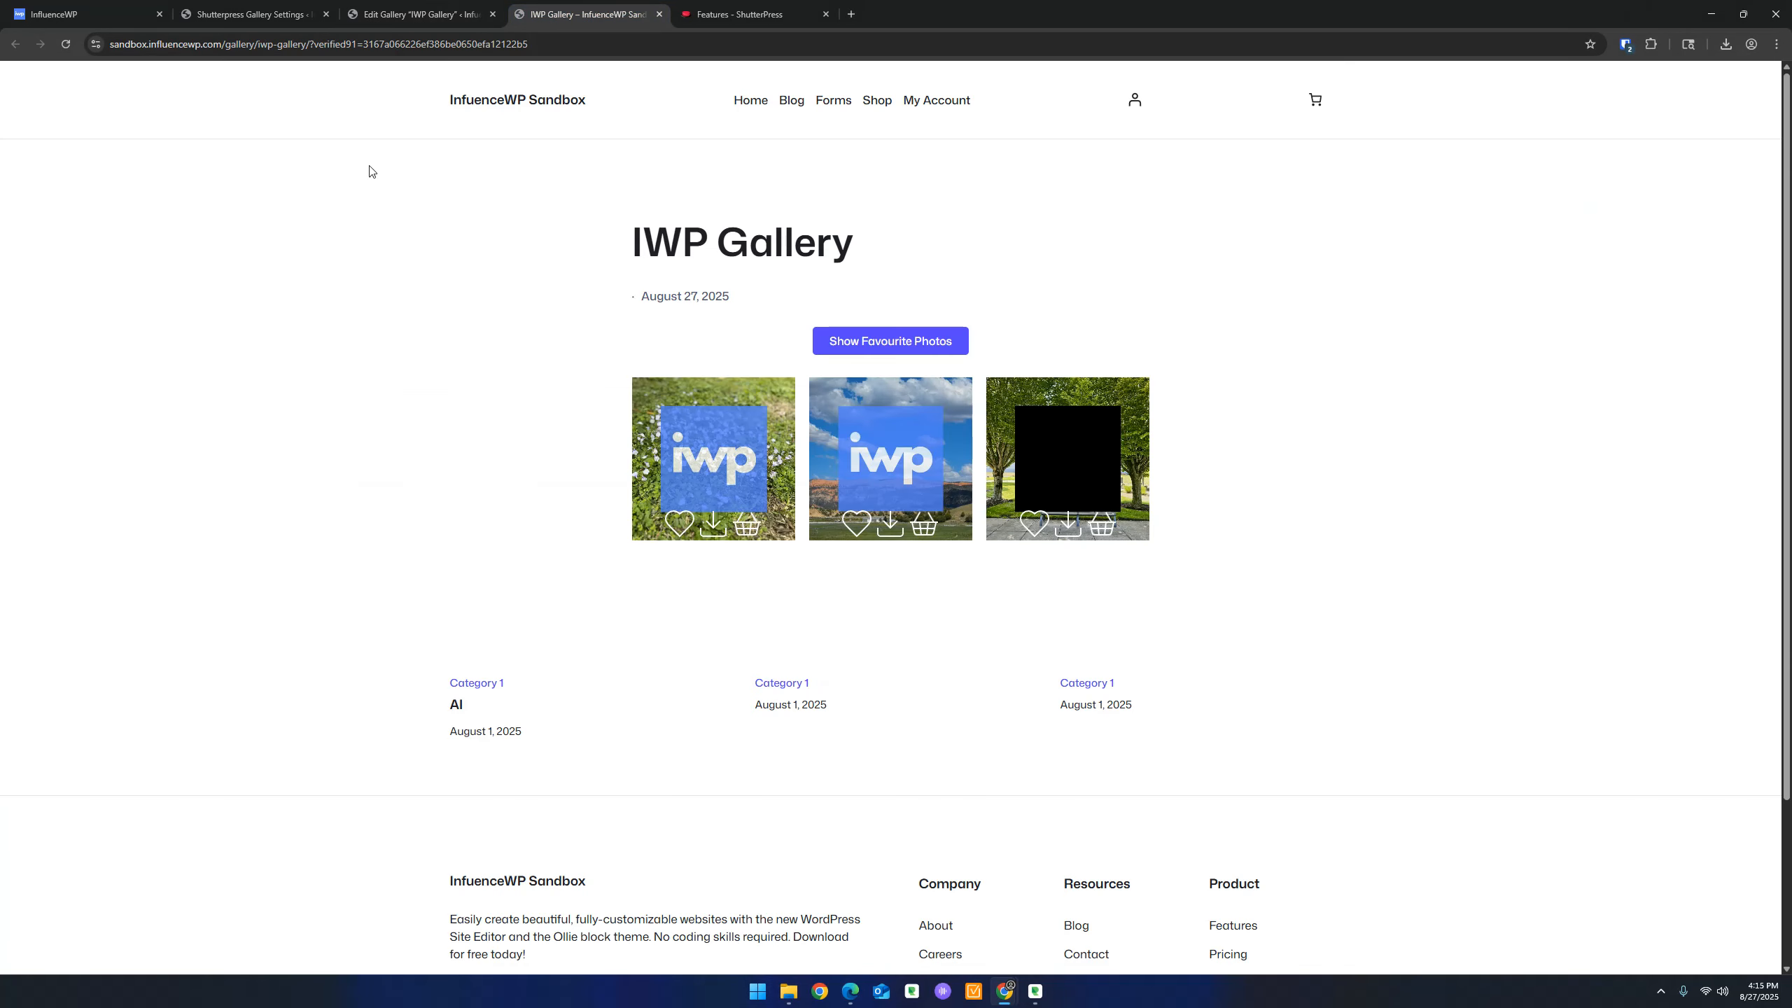
click(65, 45)
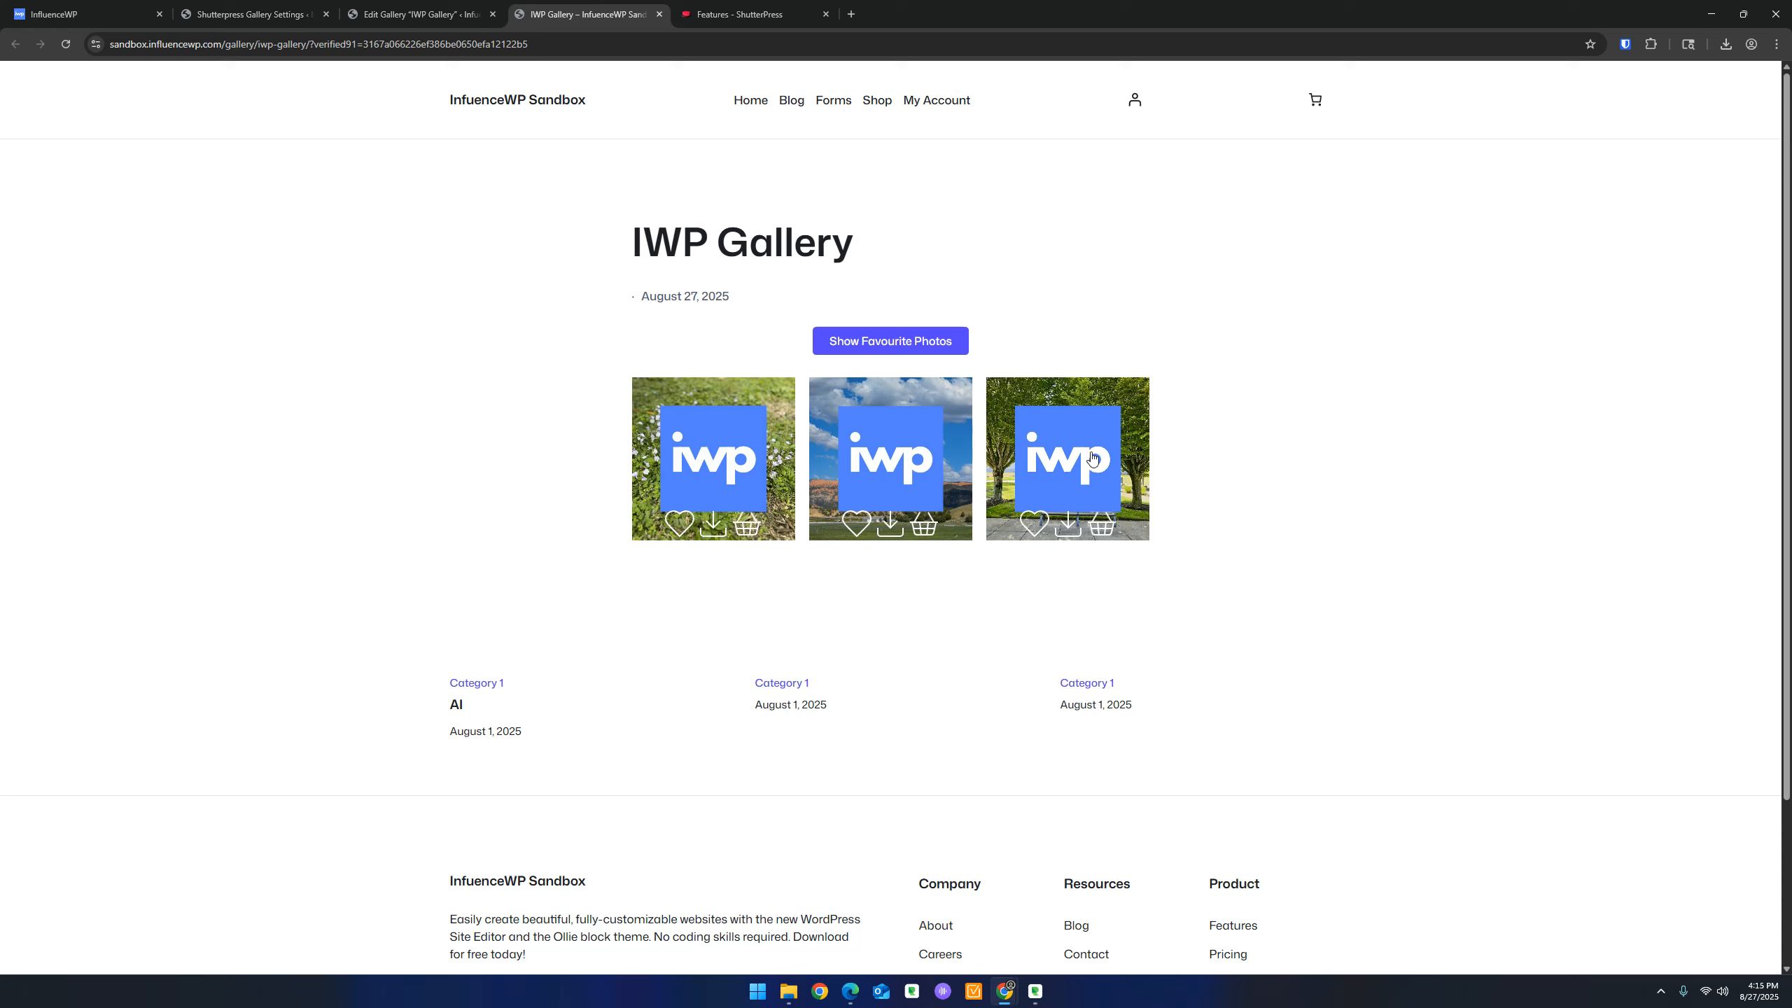
click(248, 14)
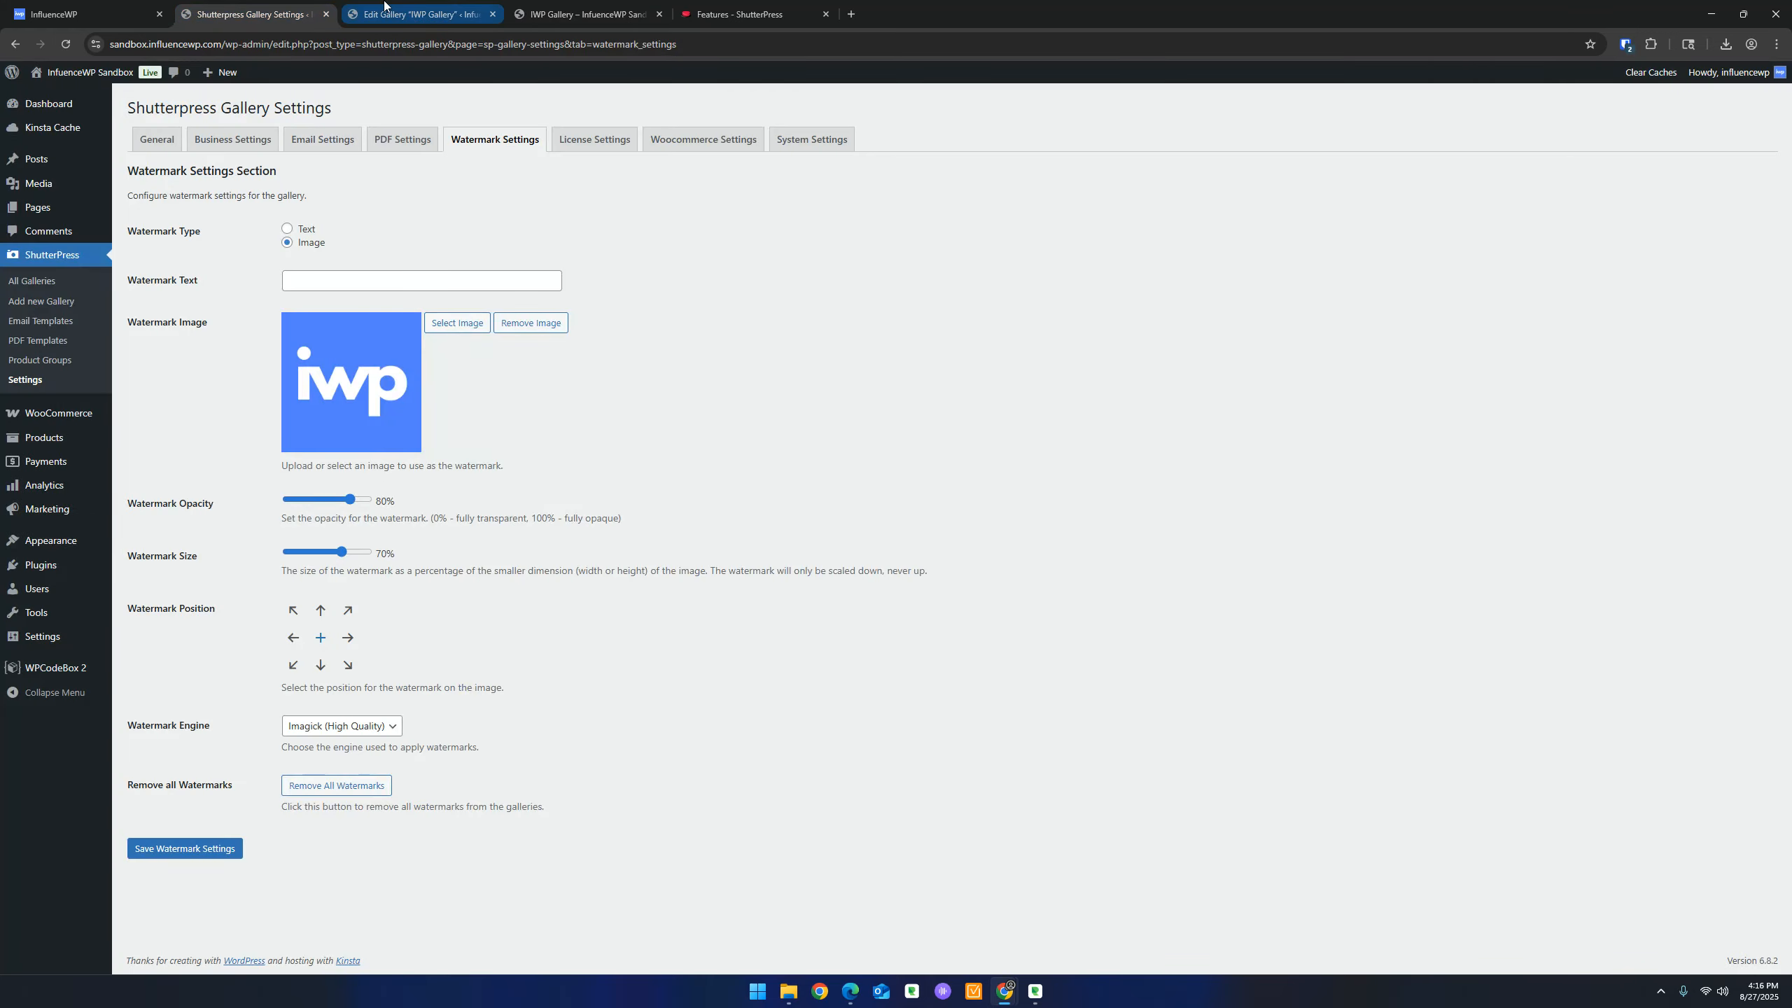
Set IWP Gallery's zip option to create a zip file, save, and reload the front-end gallery
click(438, 8)
scroll(313, 405, down, 3)
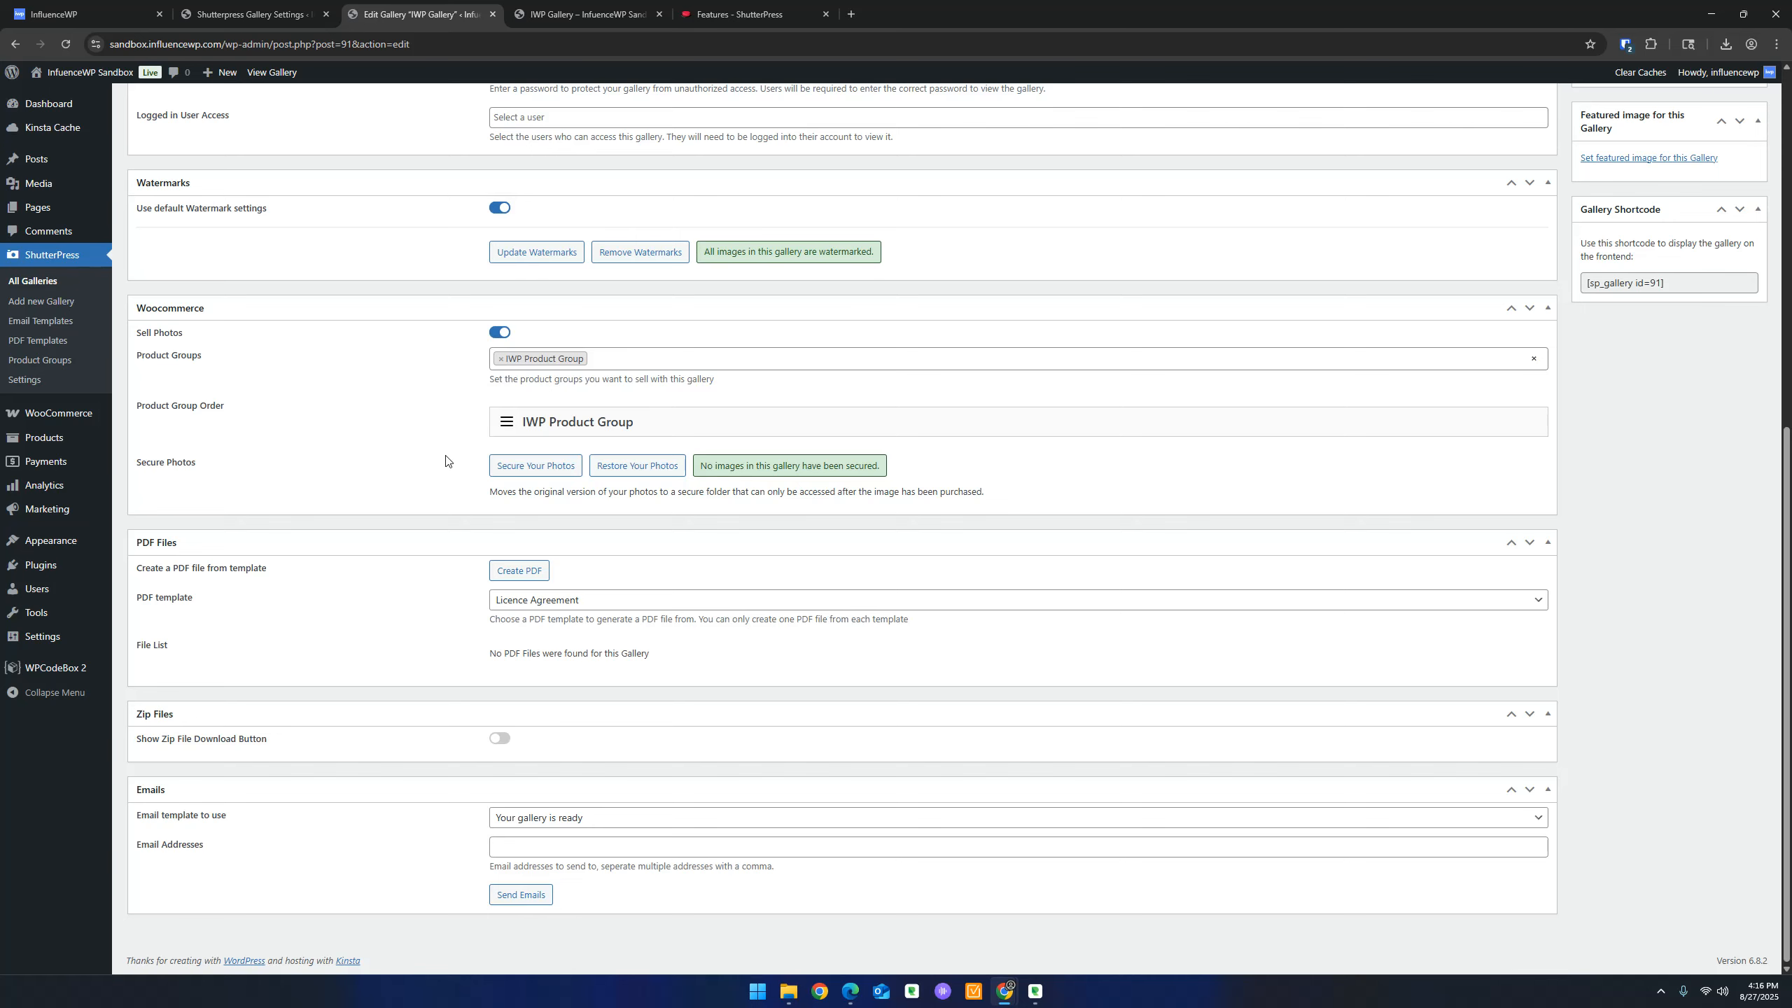
scroll(448, 456, up, 10)
scroll(448, 455, down, 10)
click(212, 747)
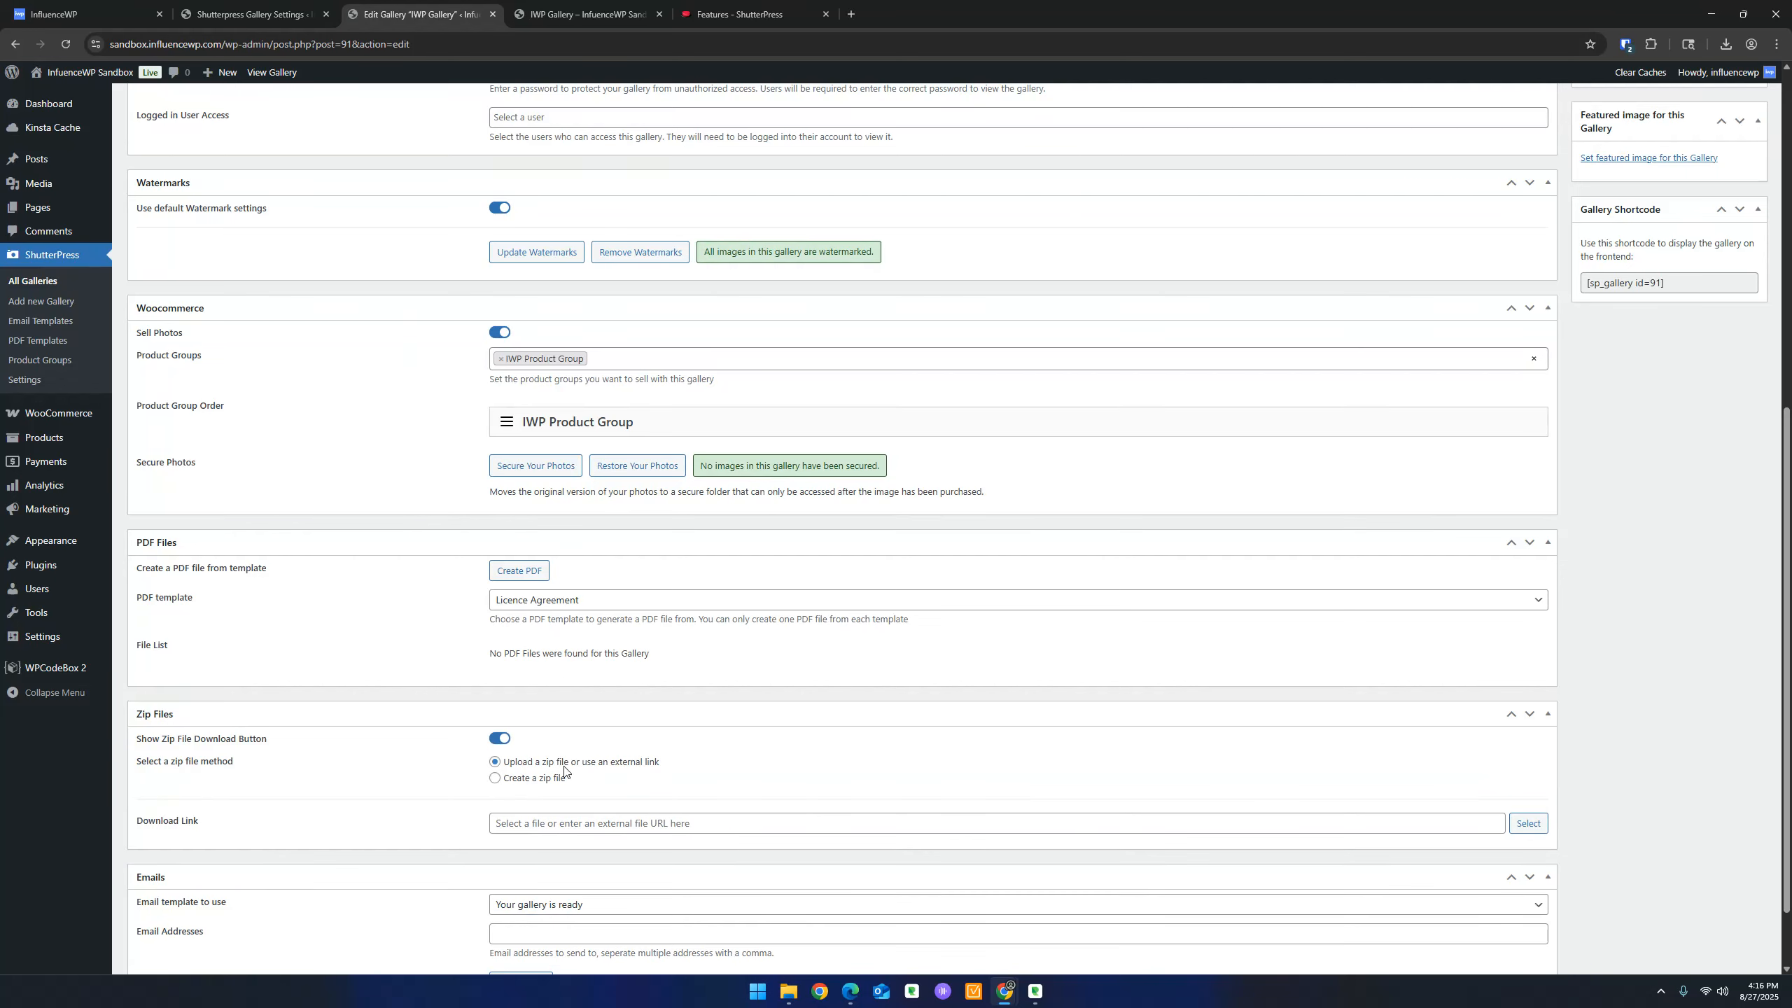
click(540, 779)
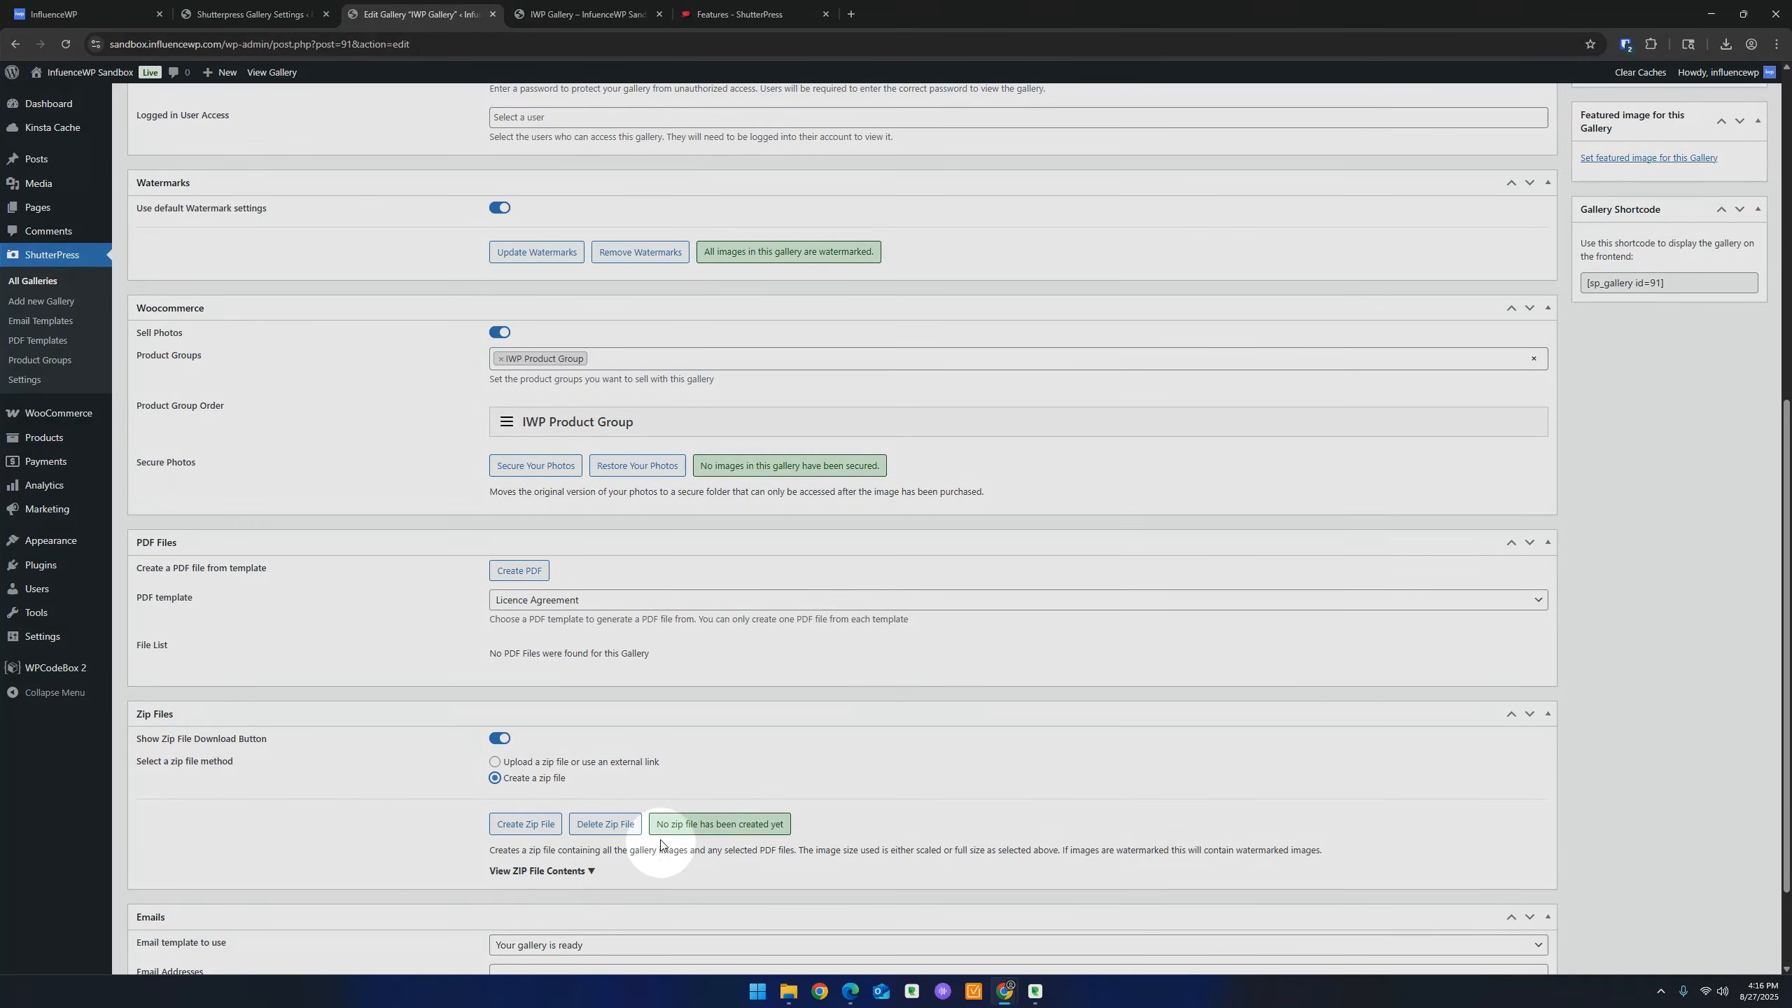
scroll(812, 549, up, 8)
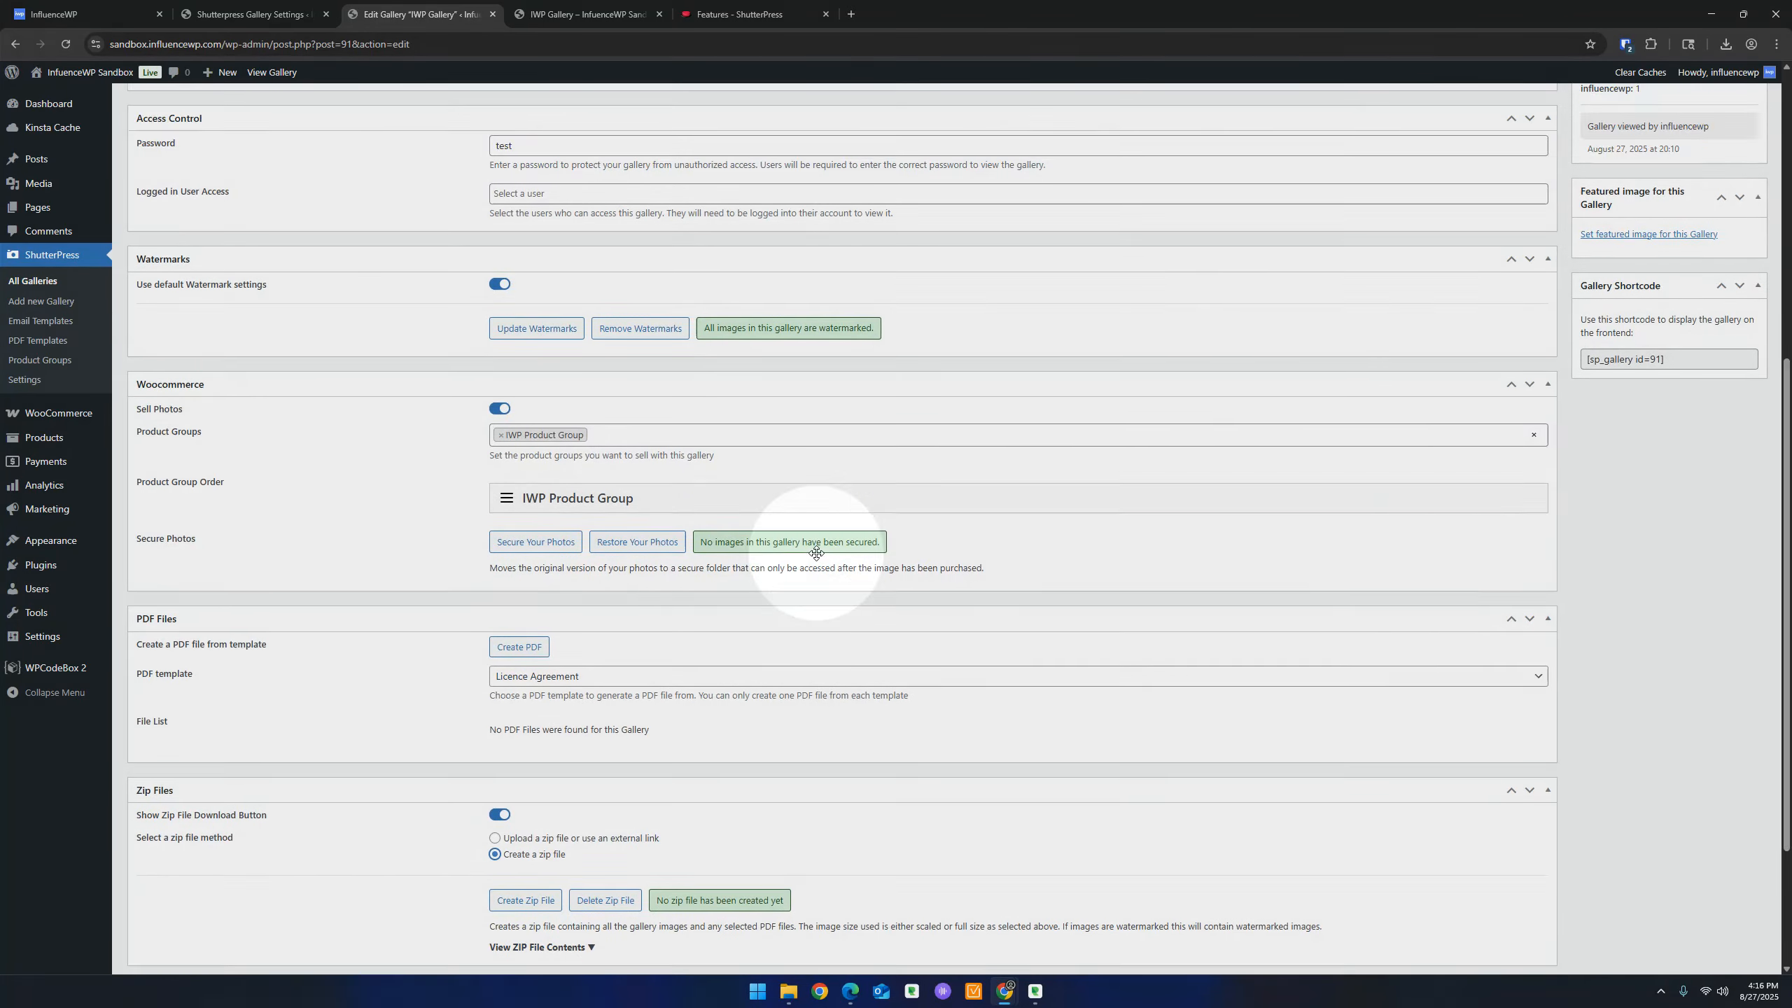
click(1732, 319)
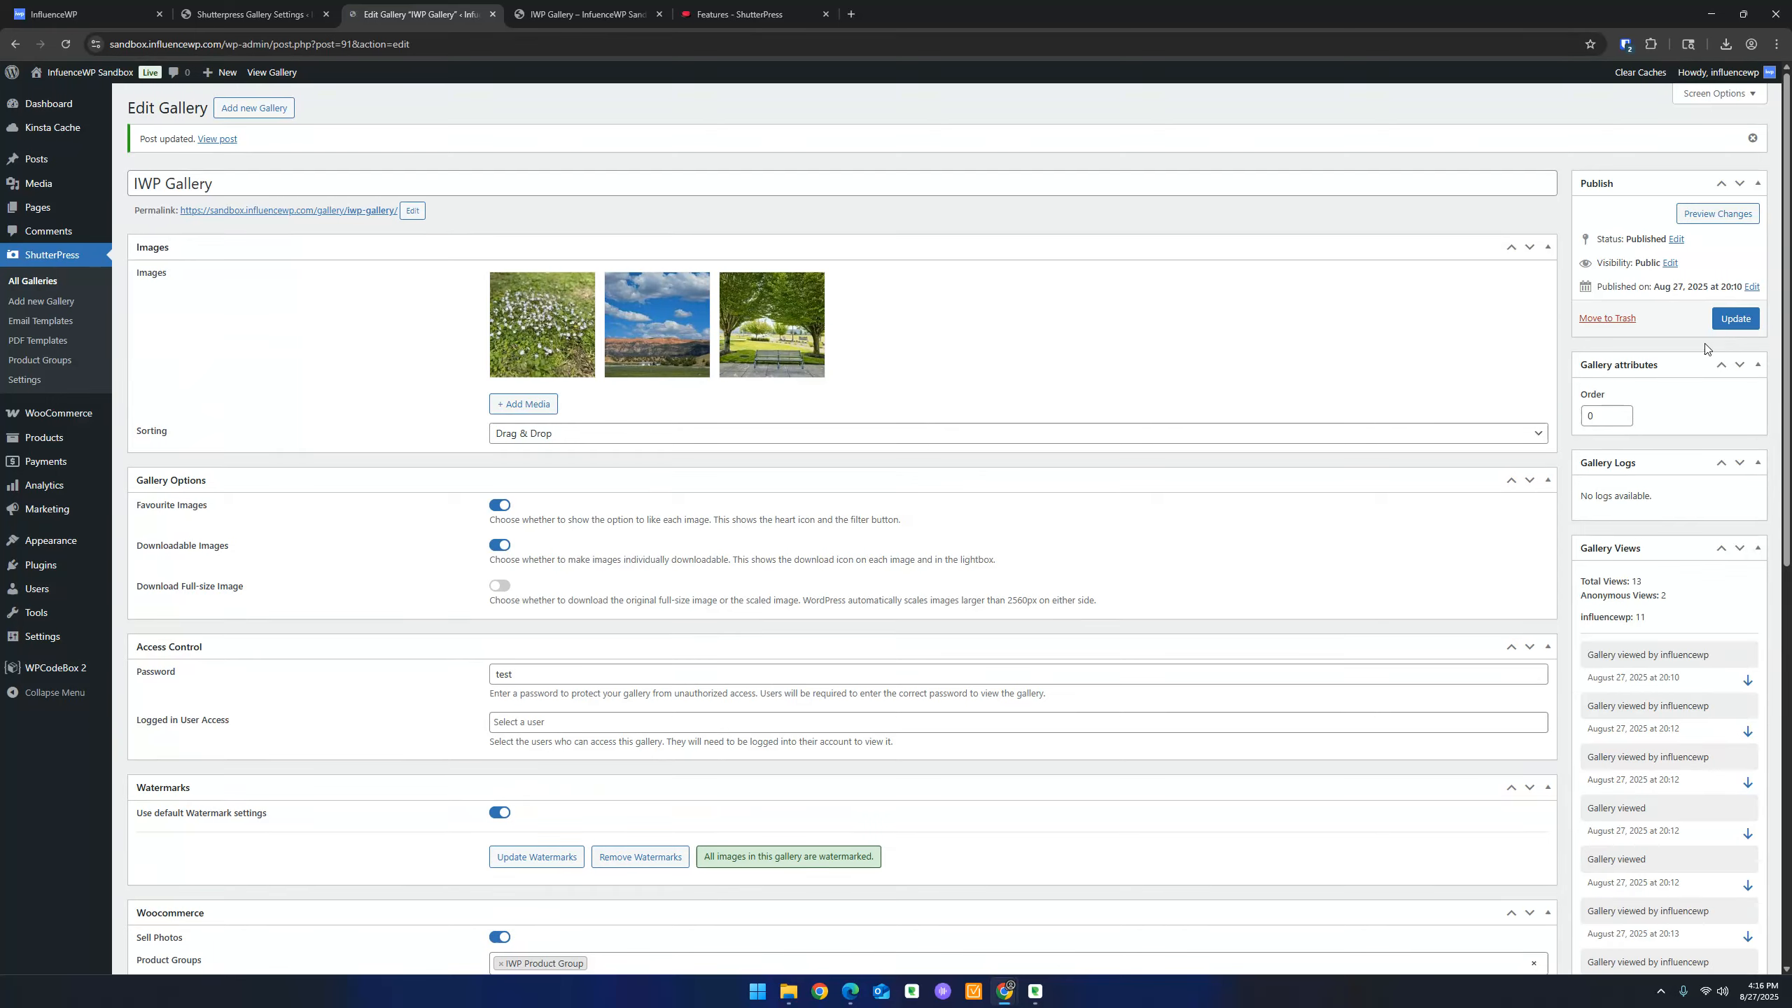
click(581, 14)
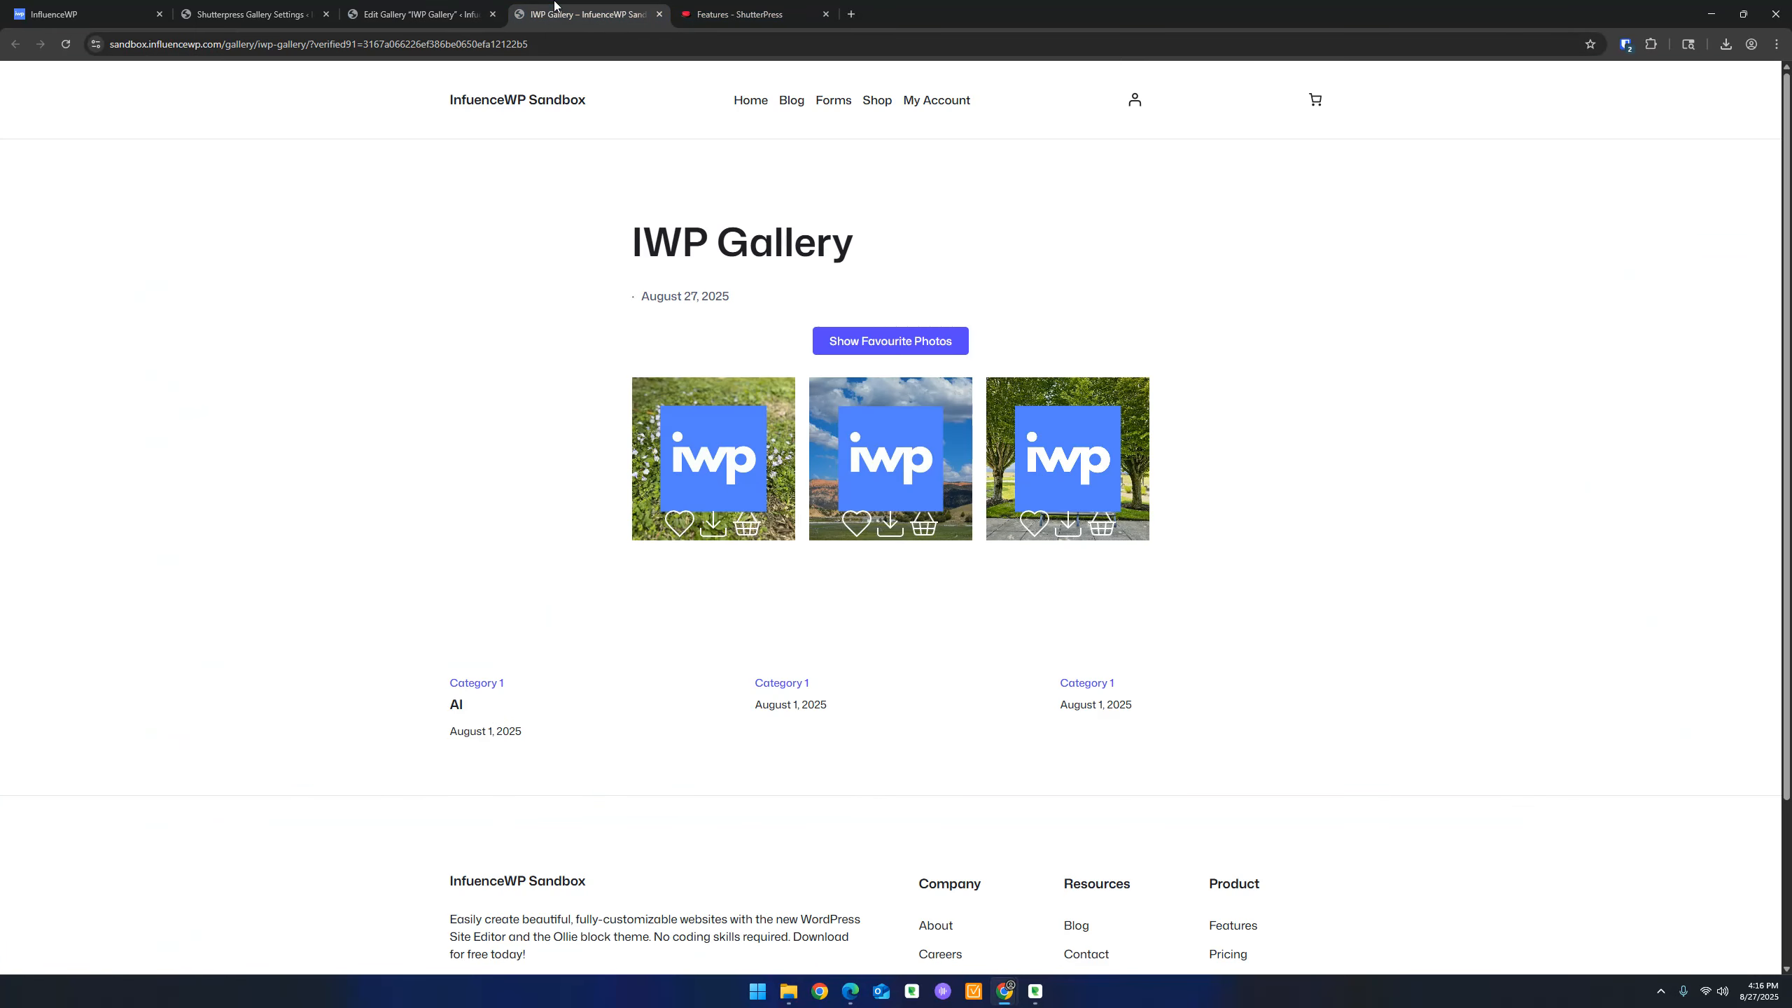
click(68, 47)
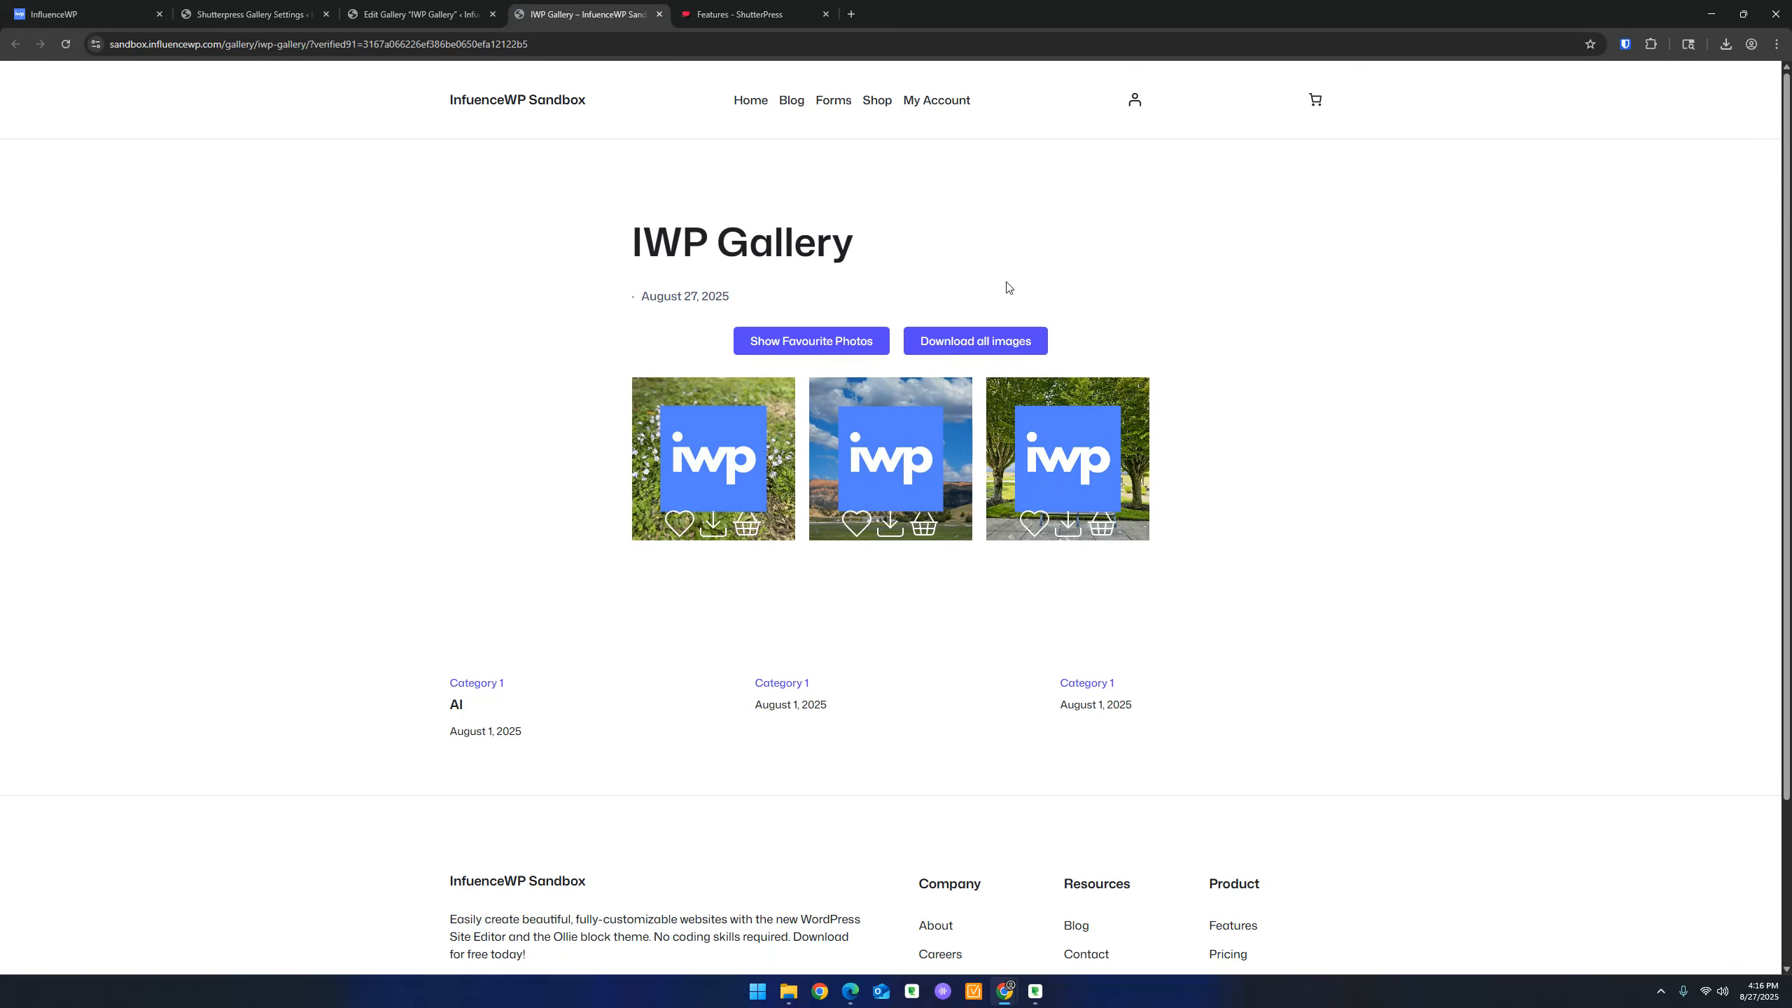
Try Download all images twice and dismiss the zip download errors
click(1018, 342)
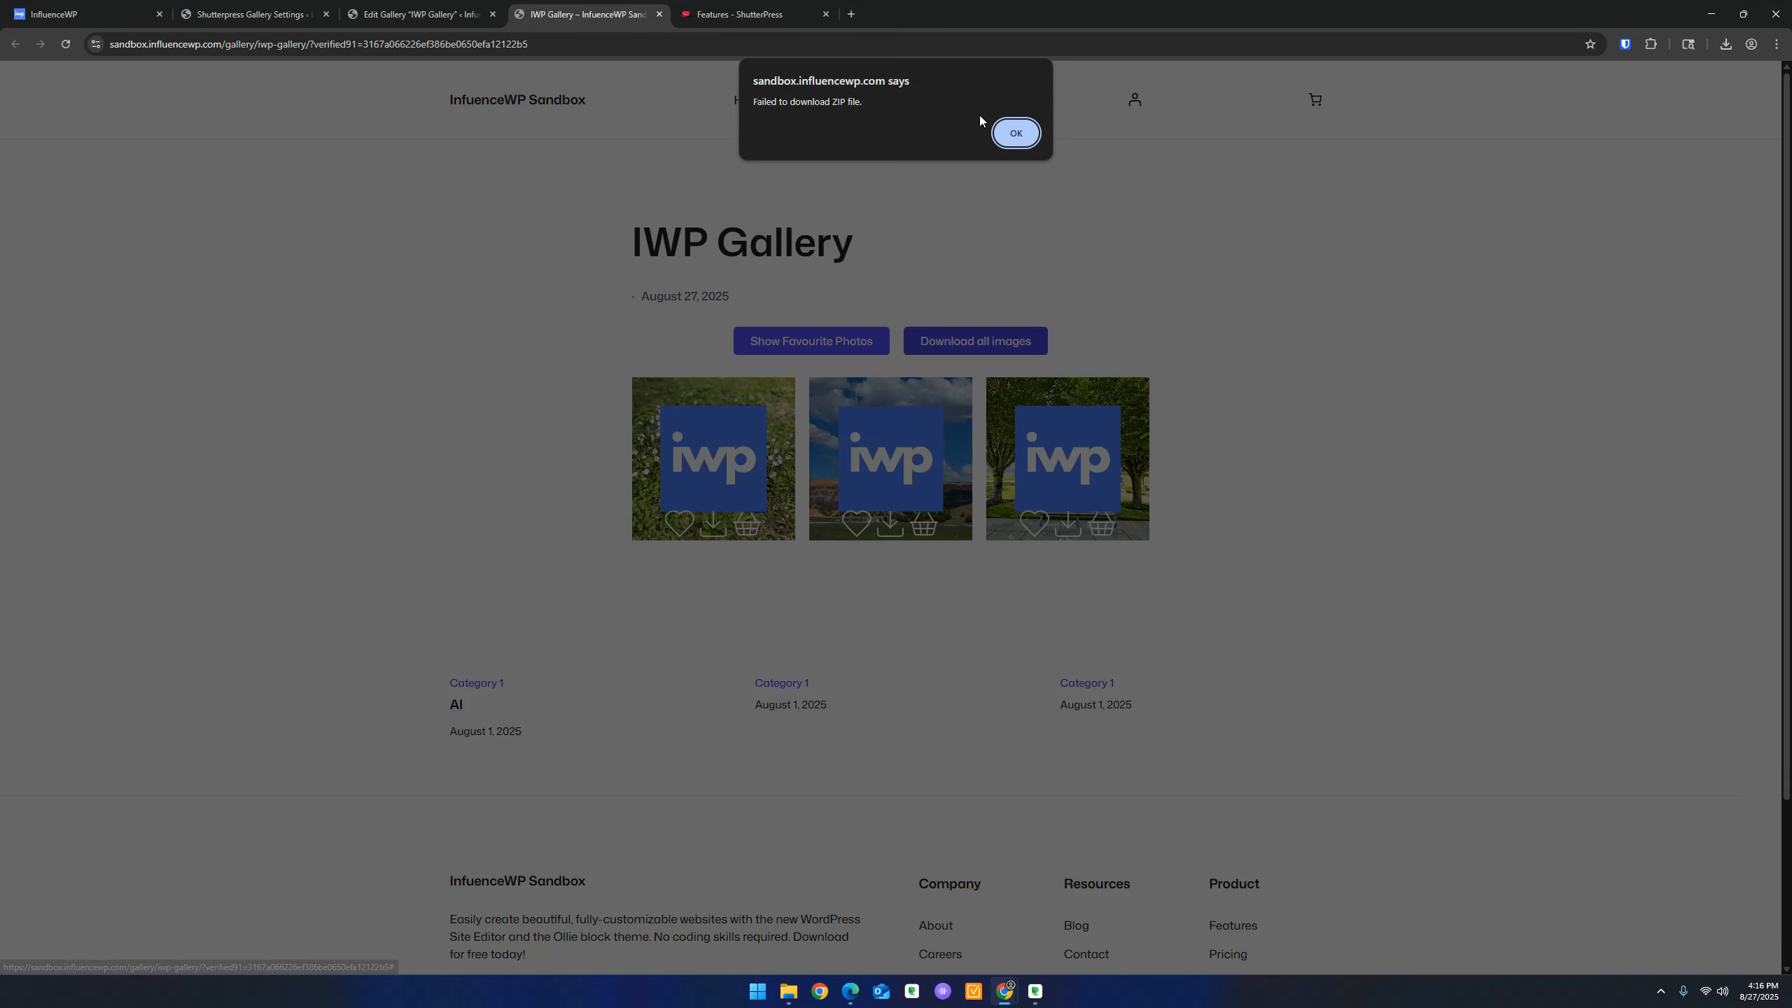
click(1016, 134)
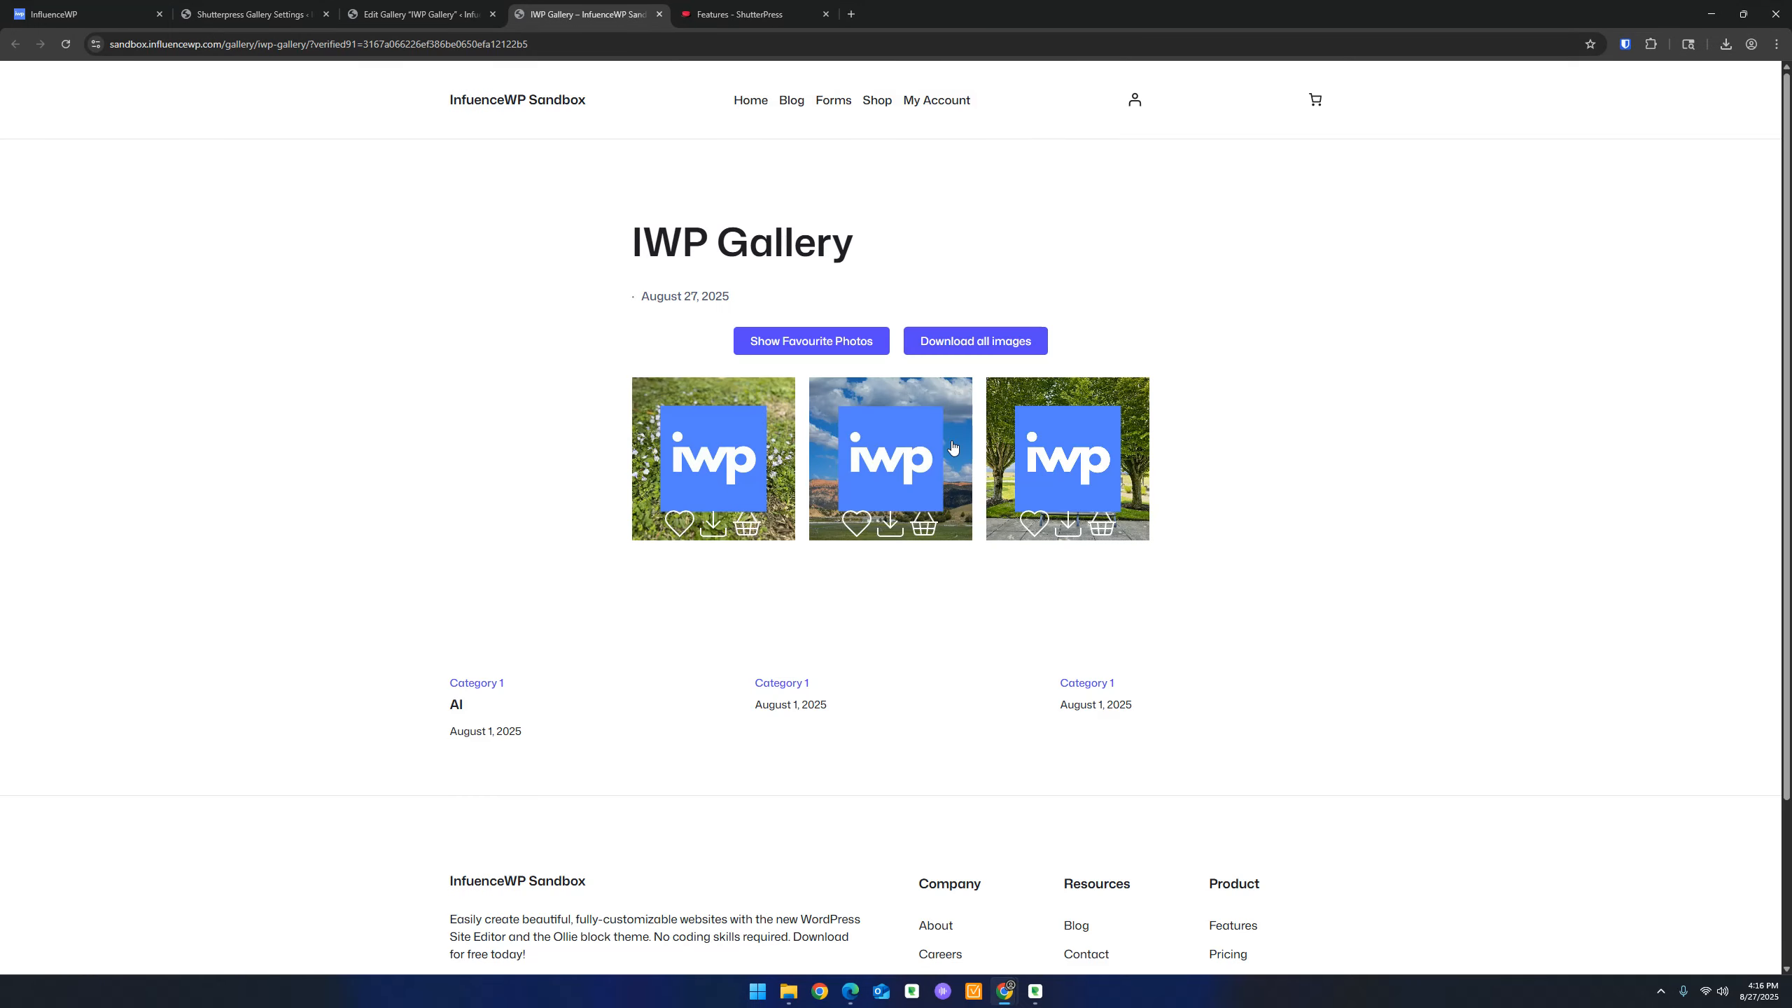
click(988, 339)
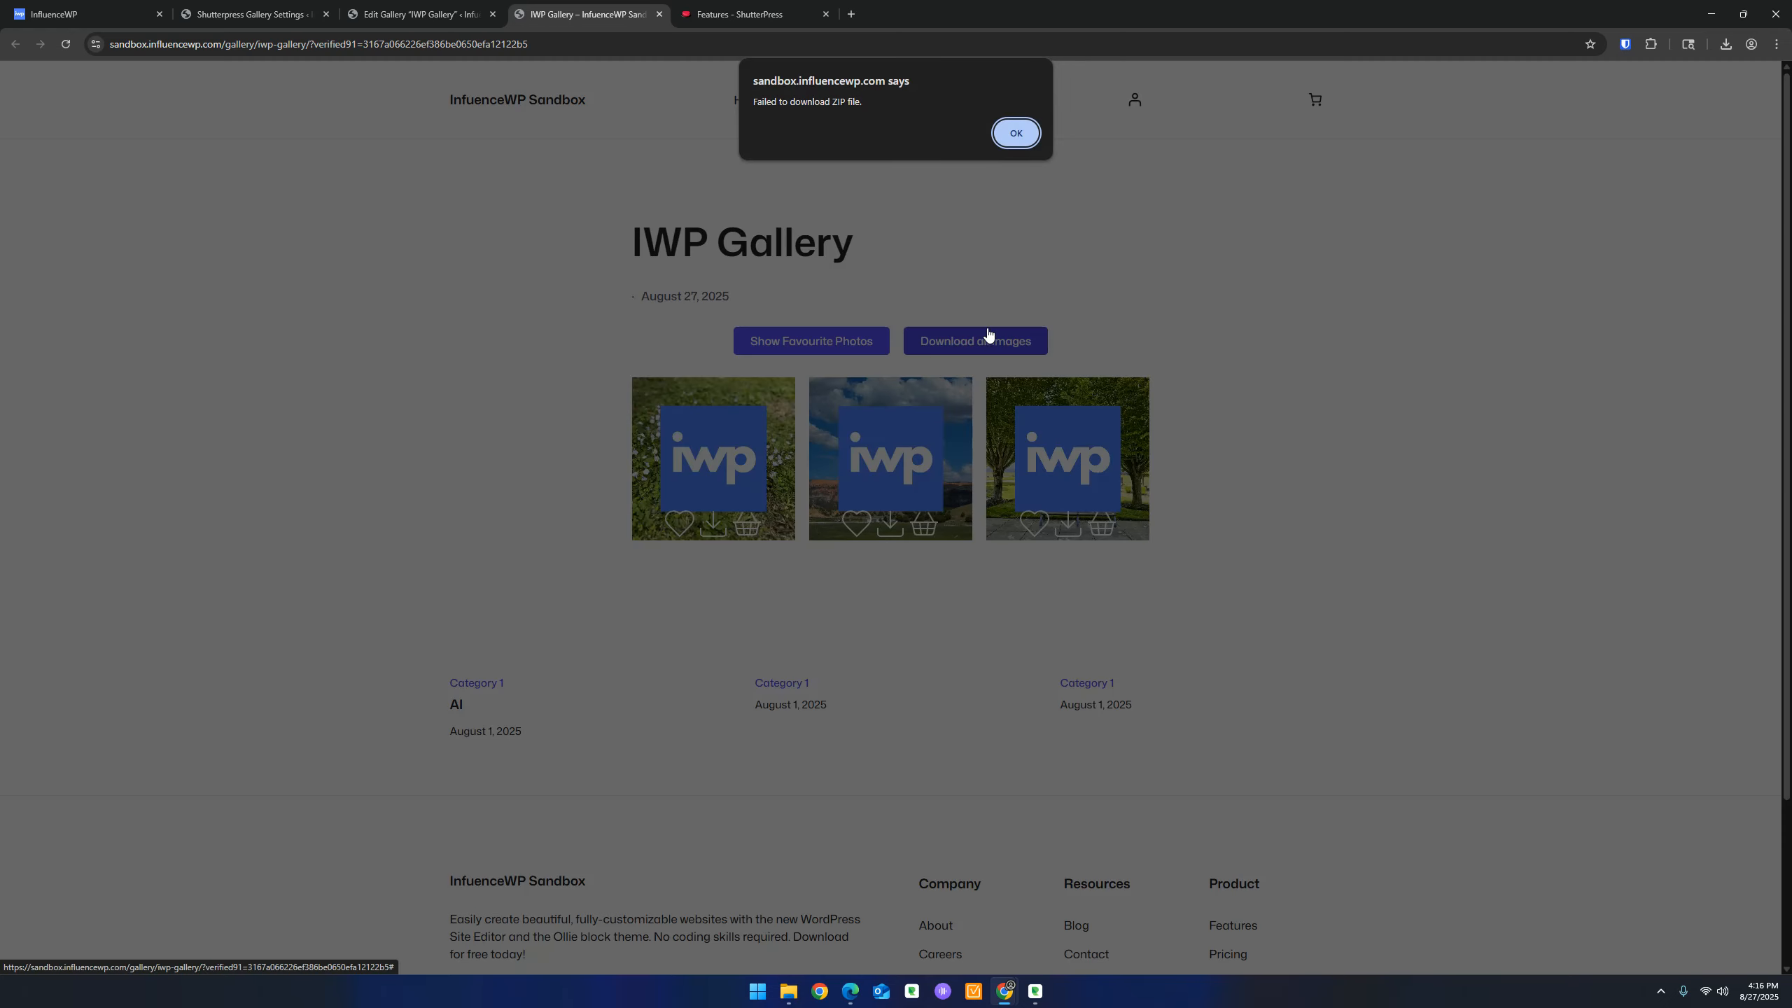
click(1016, 134)
Create the IWP Gallery zip file from the Zip Files box on the edit page
click(466, 9)
scroll(346, 588, down, 2)
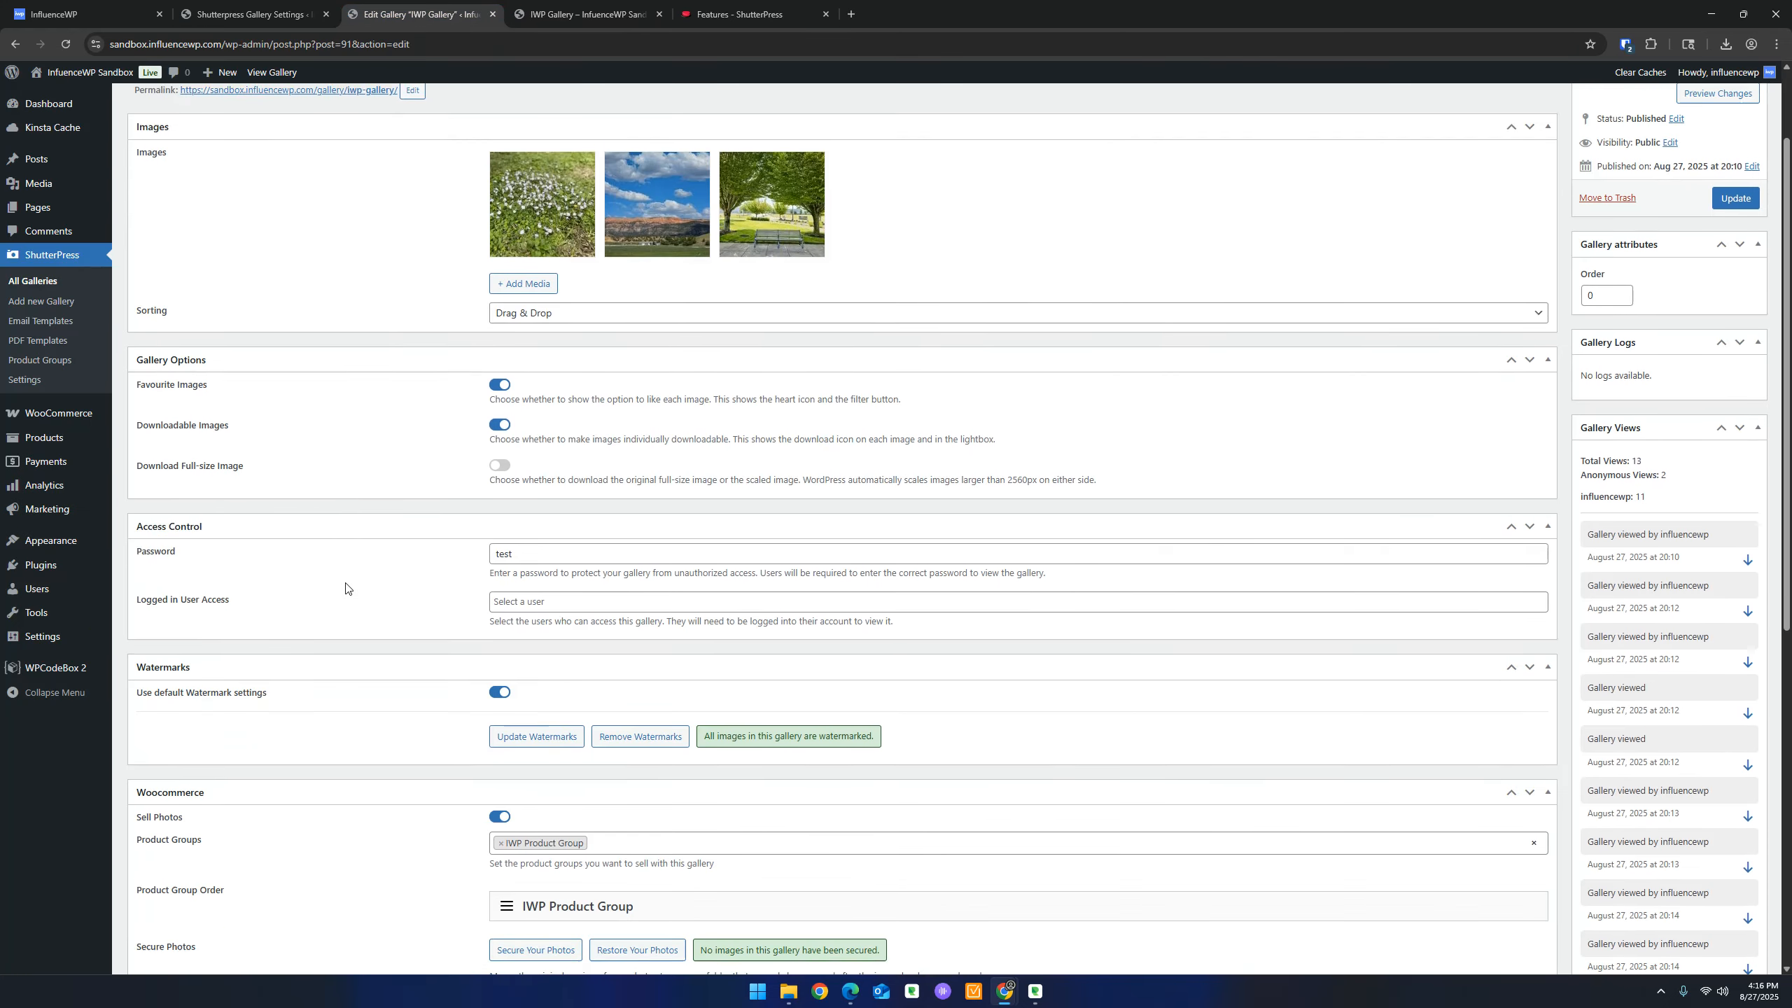
scroll(346, 588, down, 2)
scroll(351, 593, down, 5)
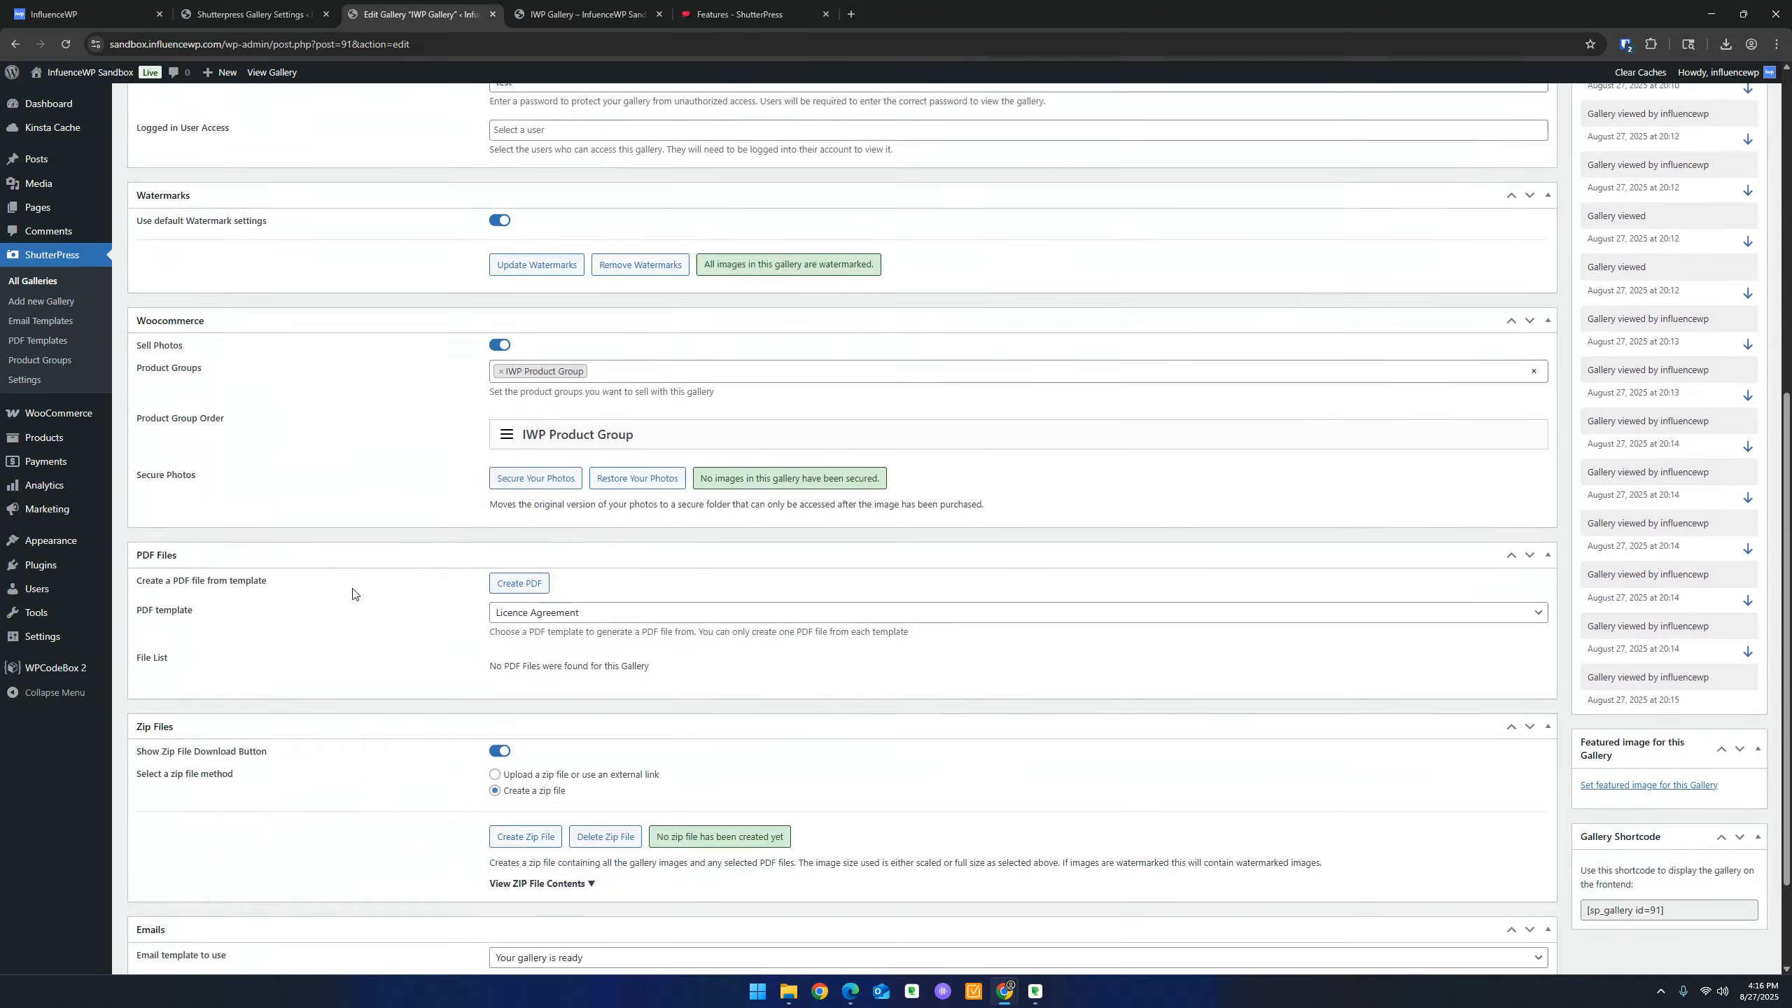
scroll(289, 623, down, 1)
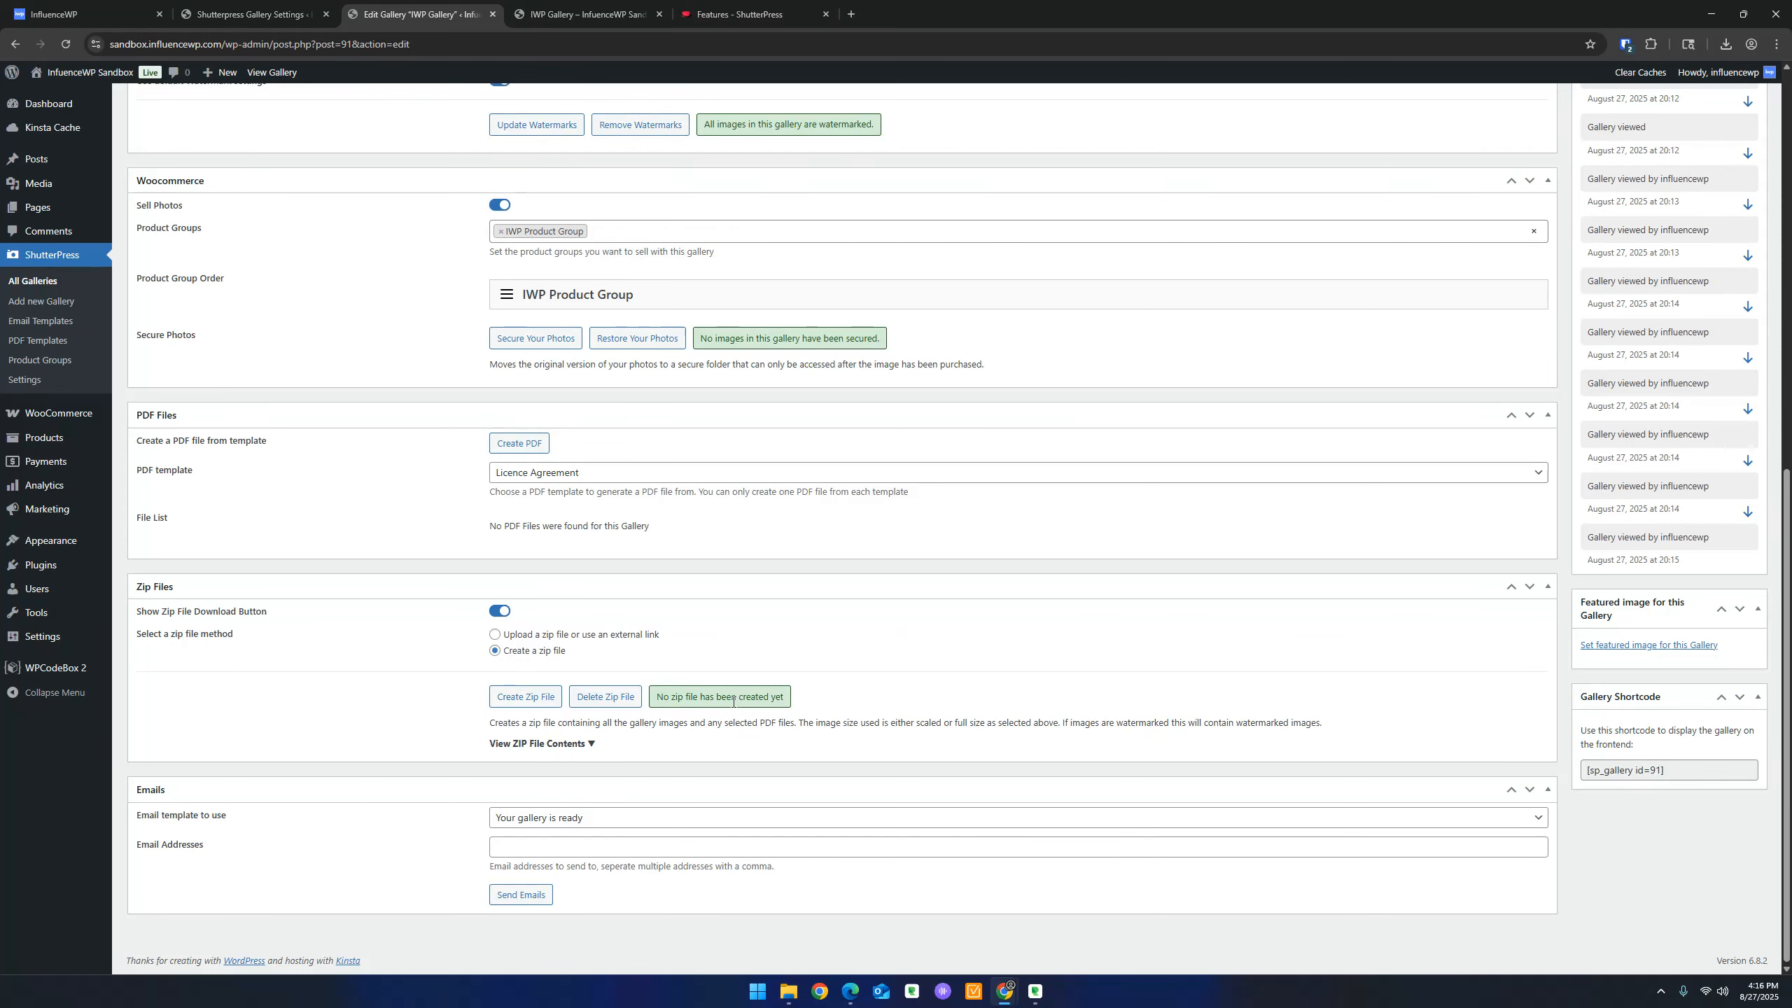
click(515, 699)
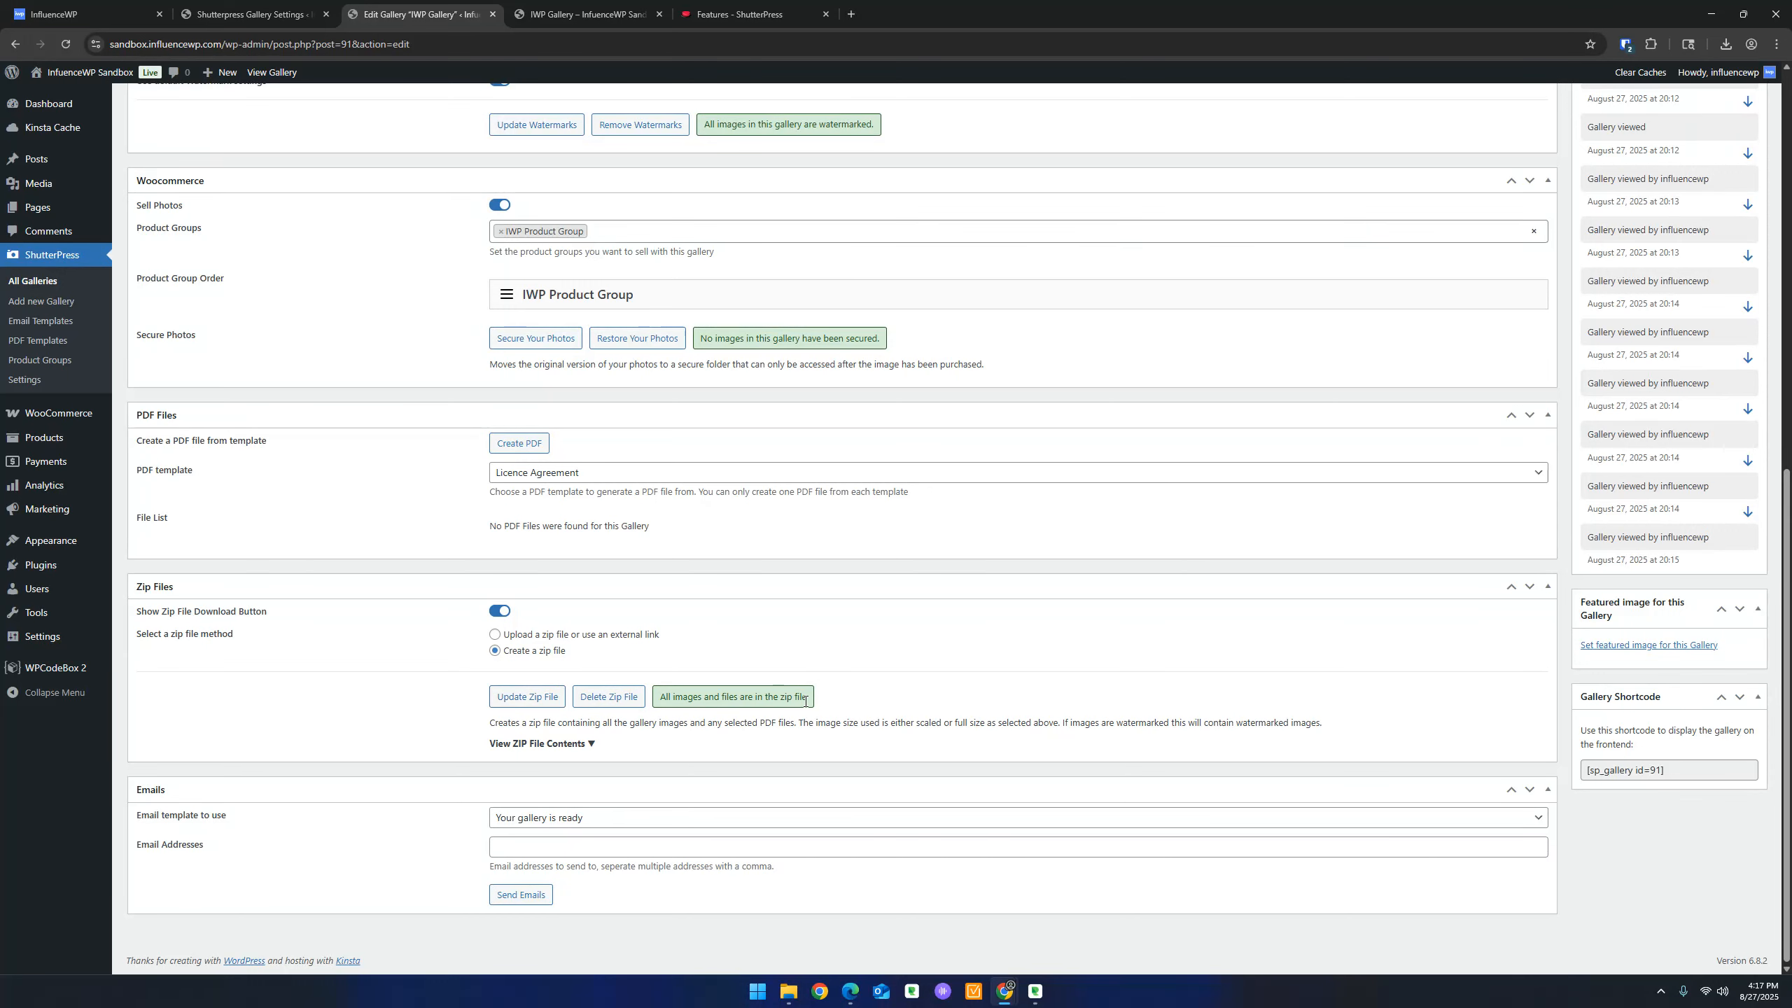
Reload the gallery and download all images as iwp-gallery.zip
click(578, 14)
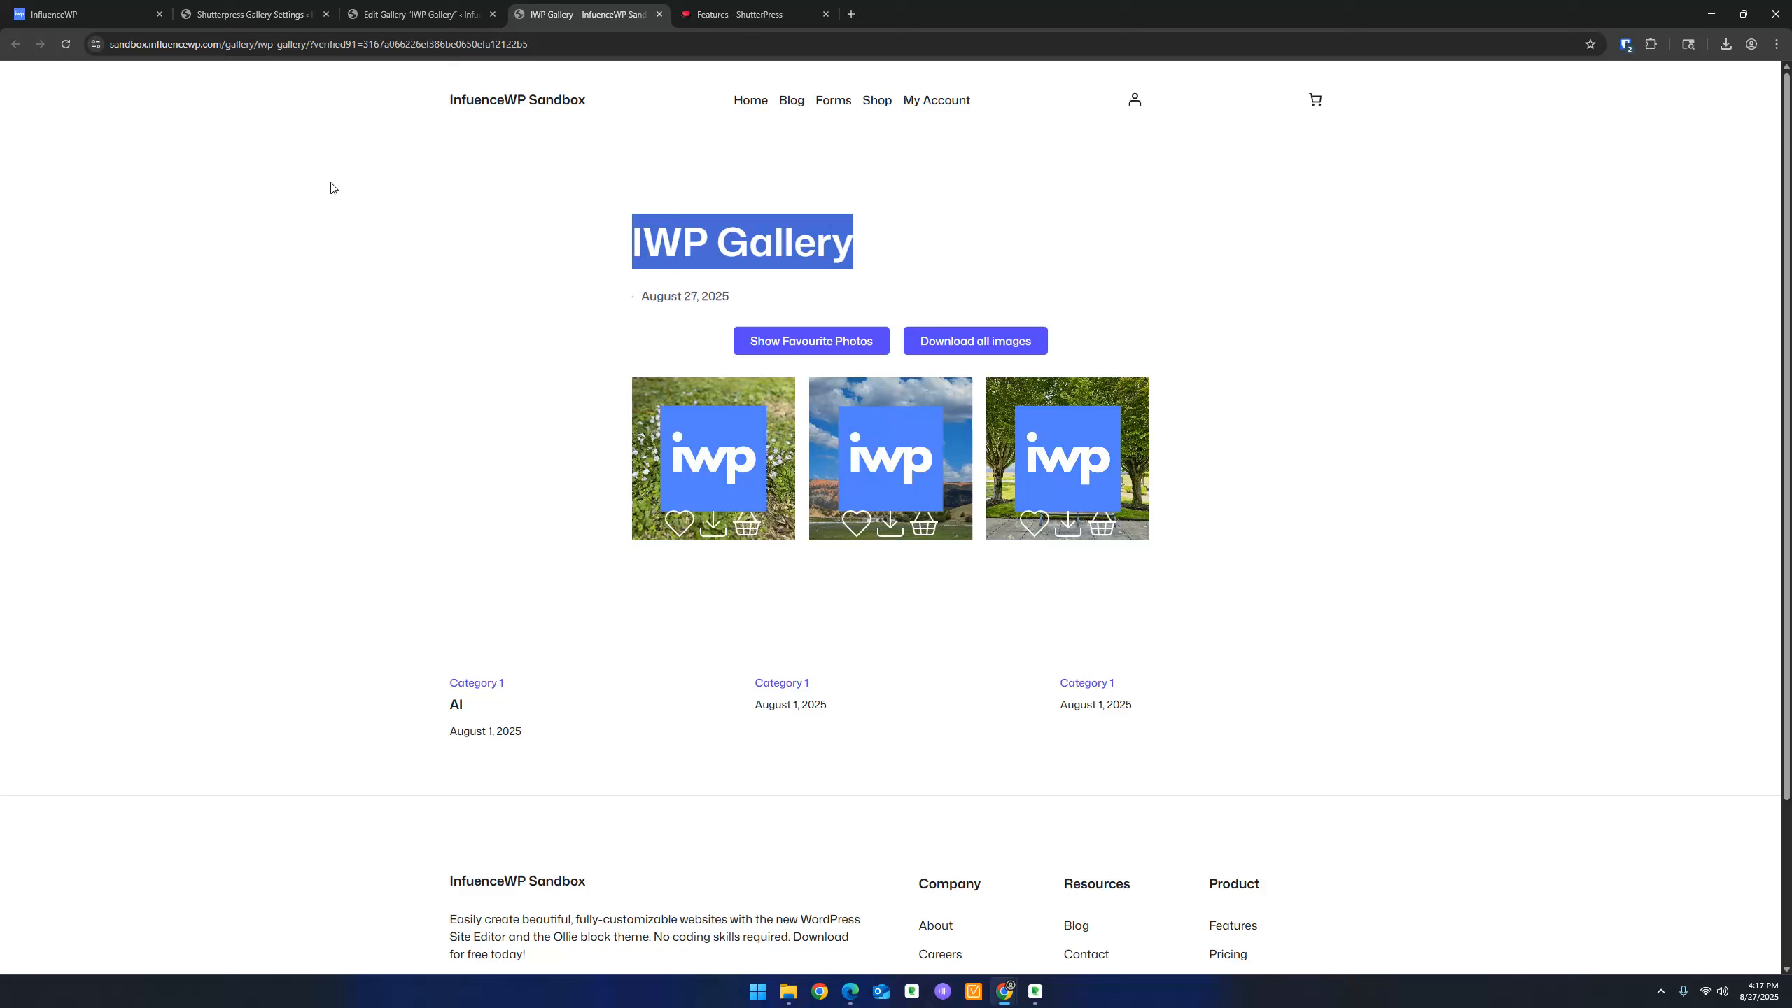
click(65, 44)
click(967, 346)
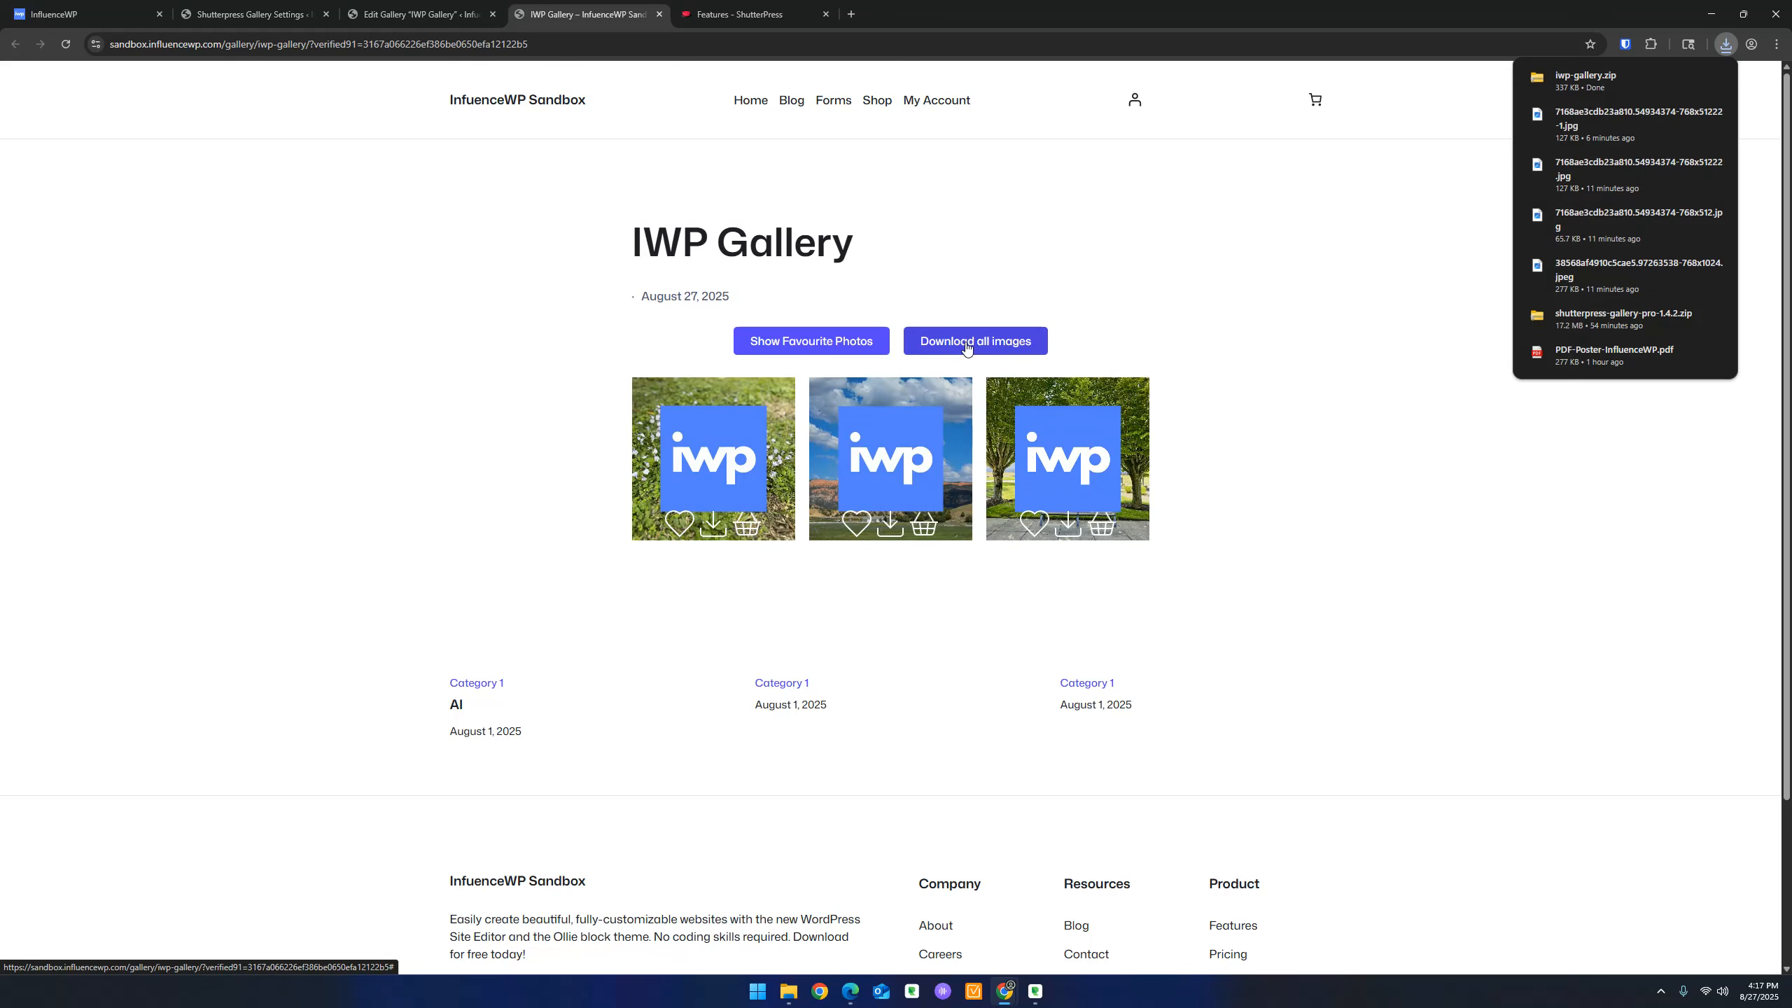
click(258, 9)
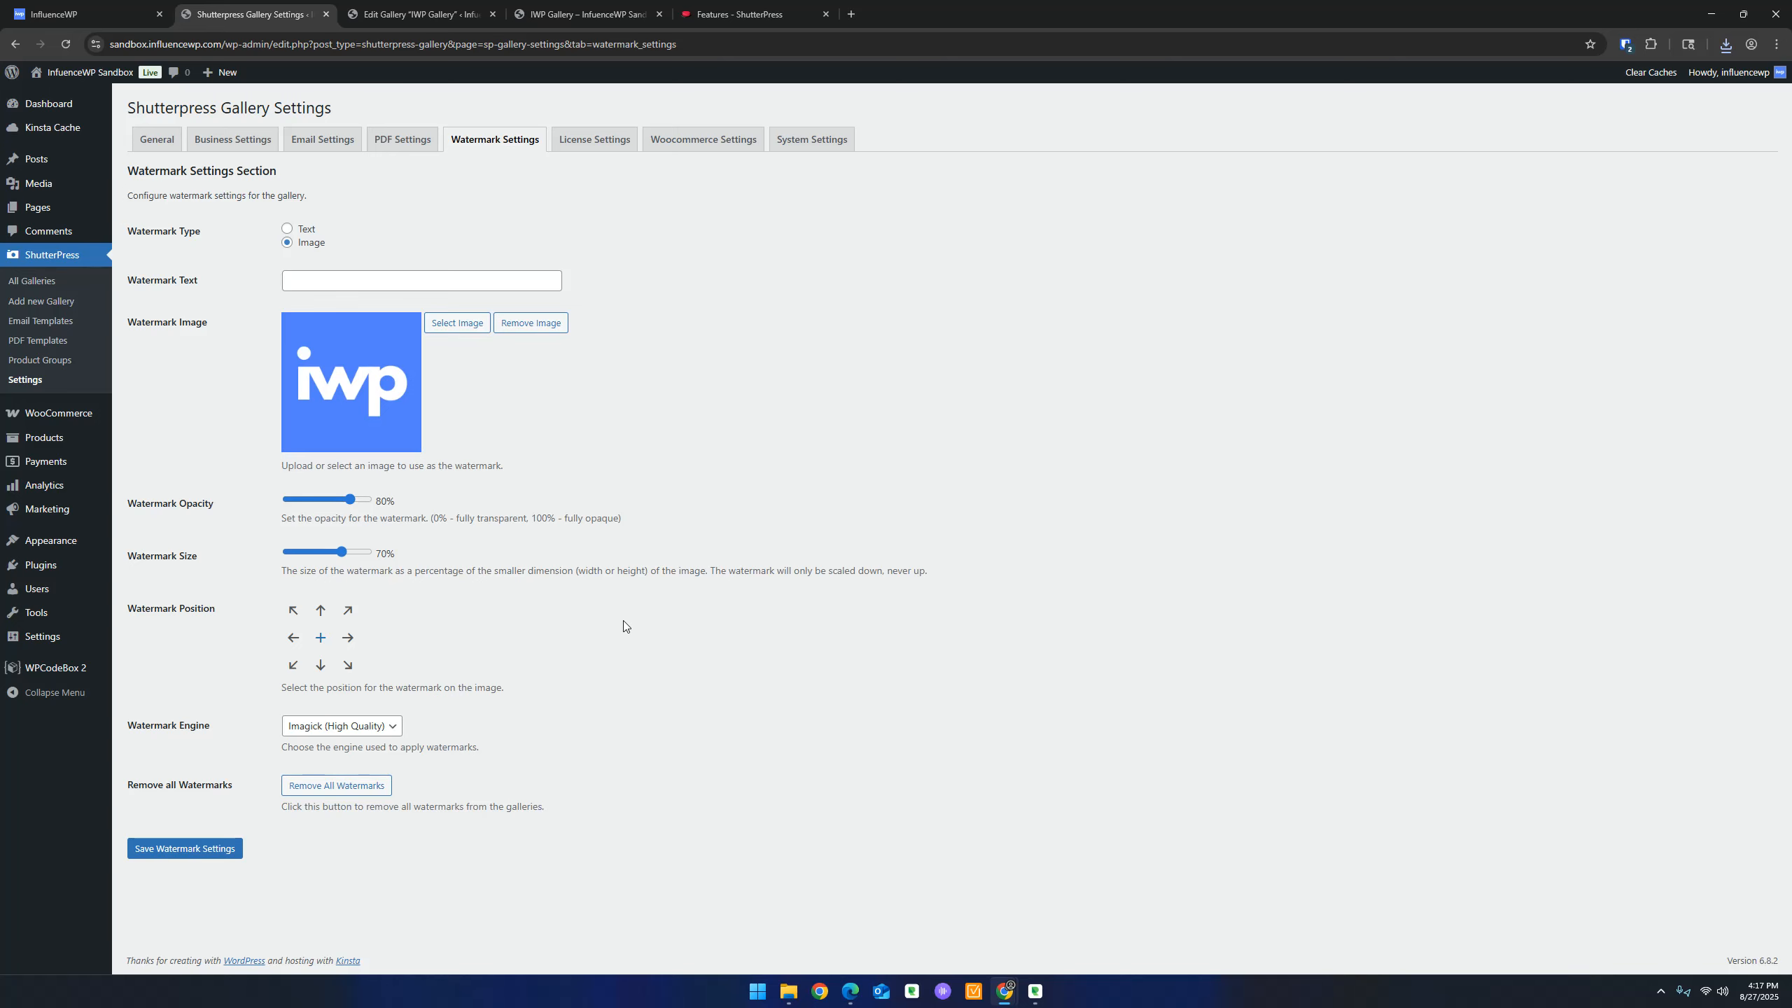
Remove all watermarks, confirm, dismiss the success alert and reload the gallery to see unwatermarked photos
click(340, 784)
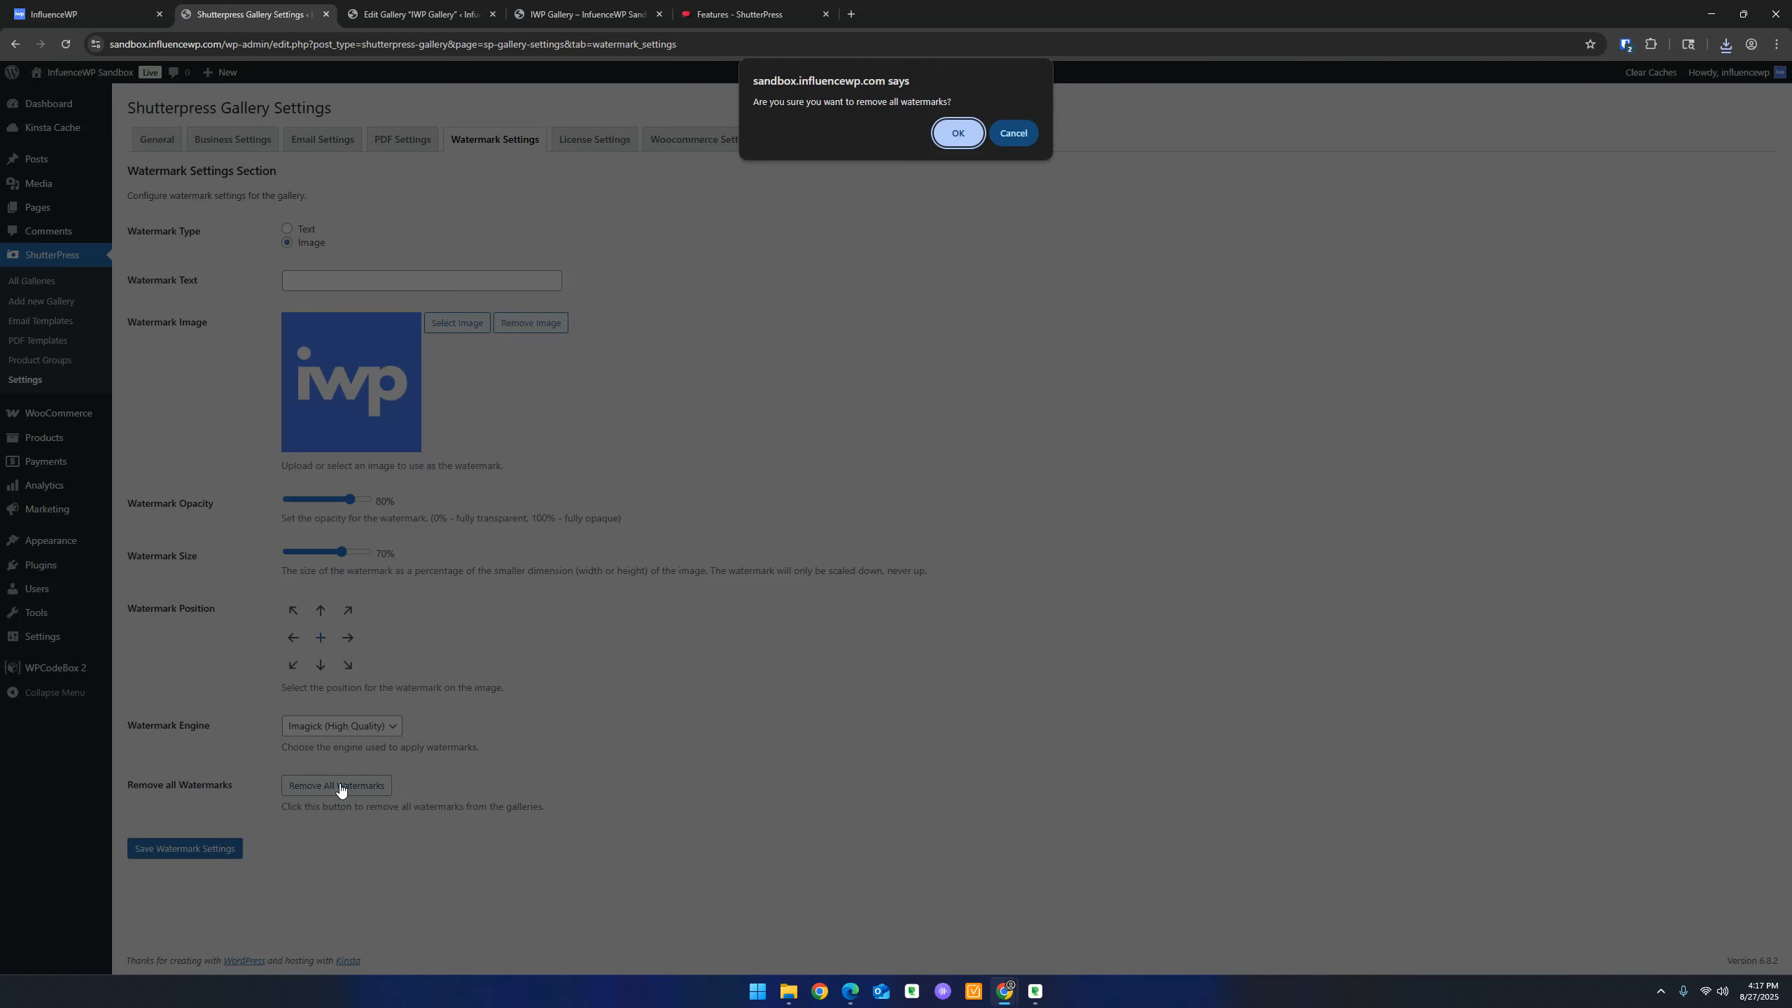
click(949, 132)
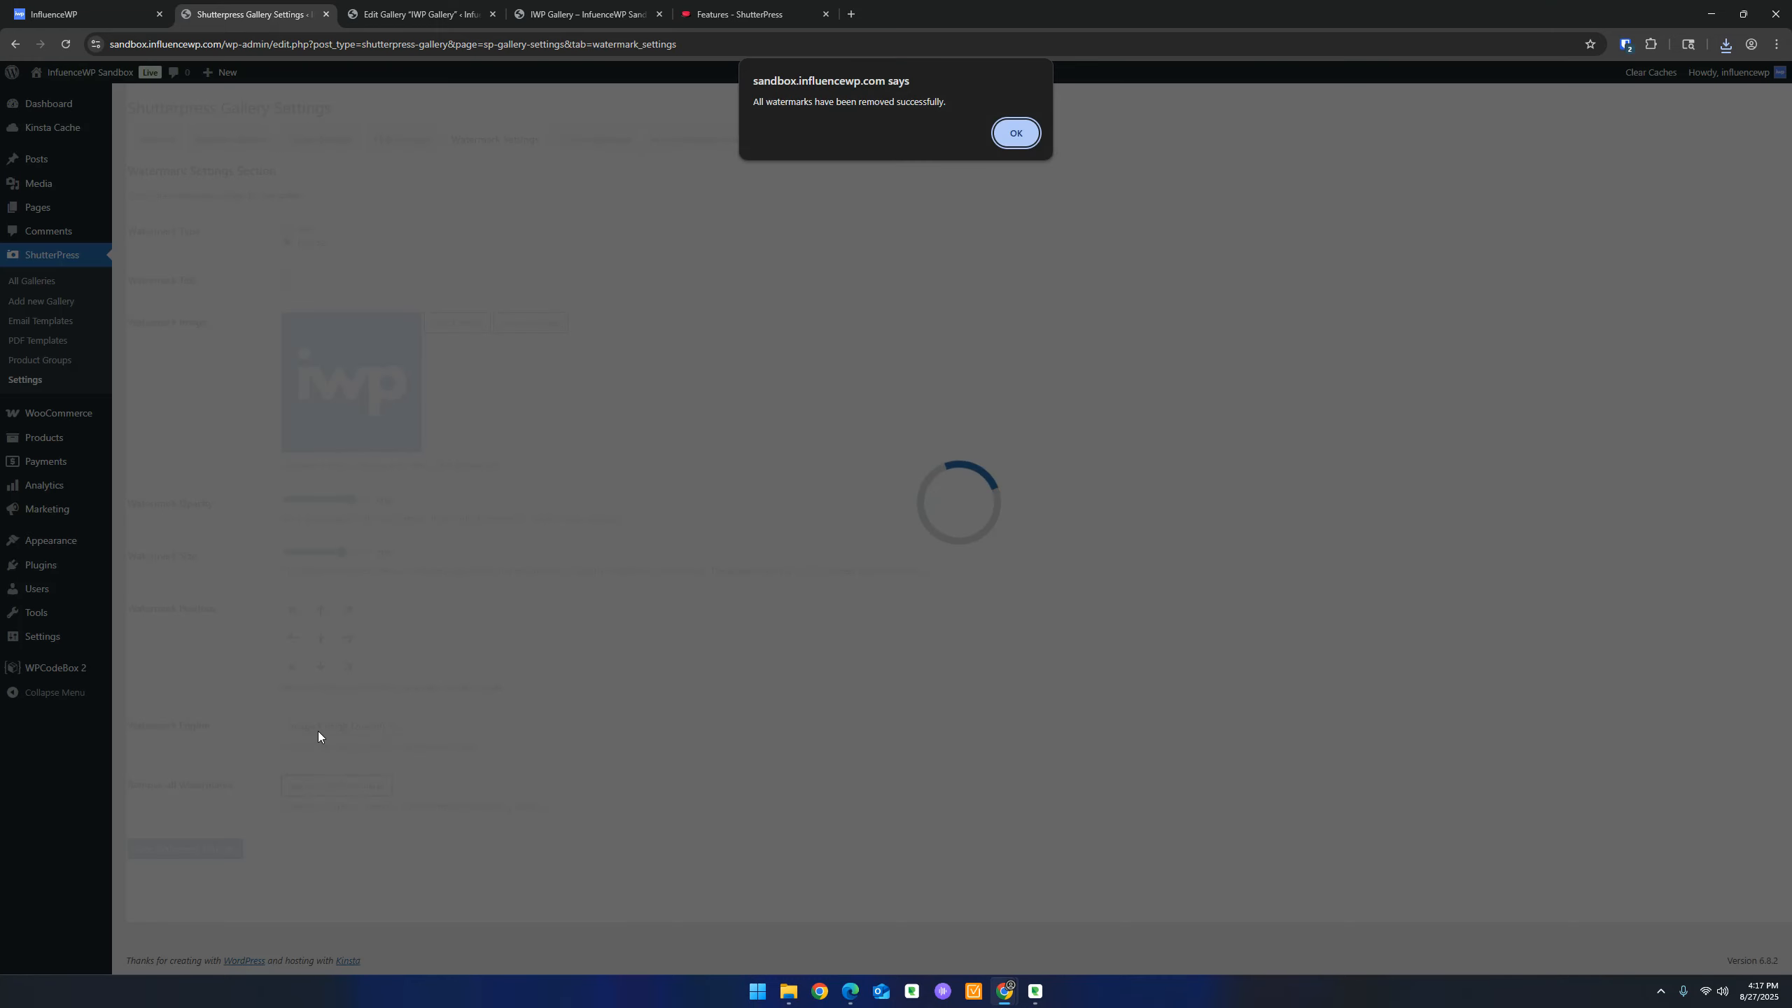
click(1015, 133)
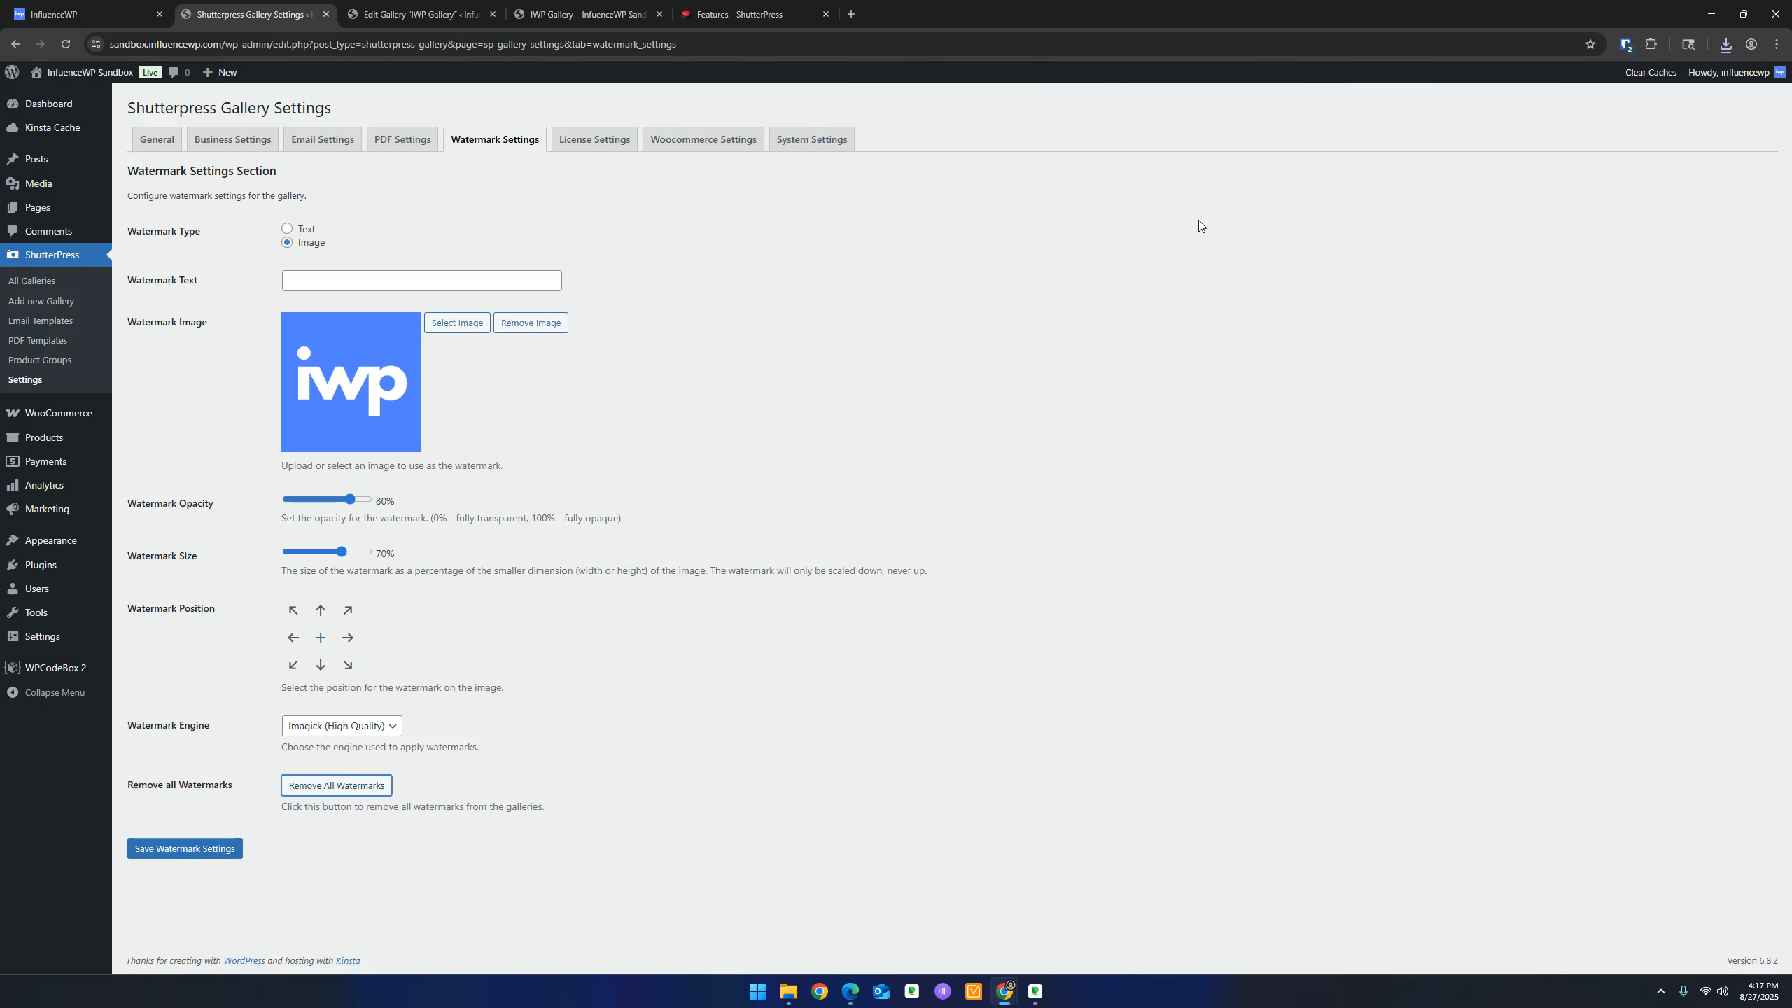
click(586, 14)
click(65, 44)
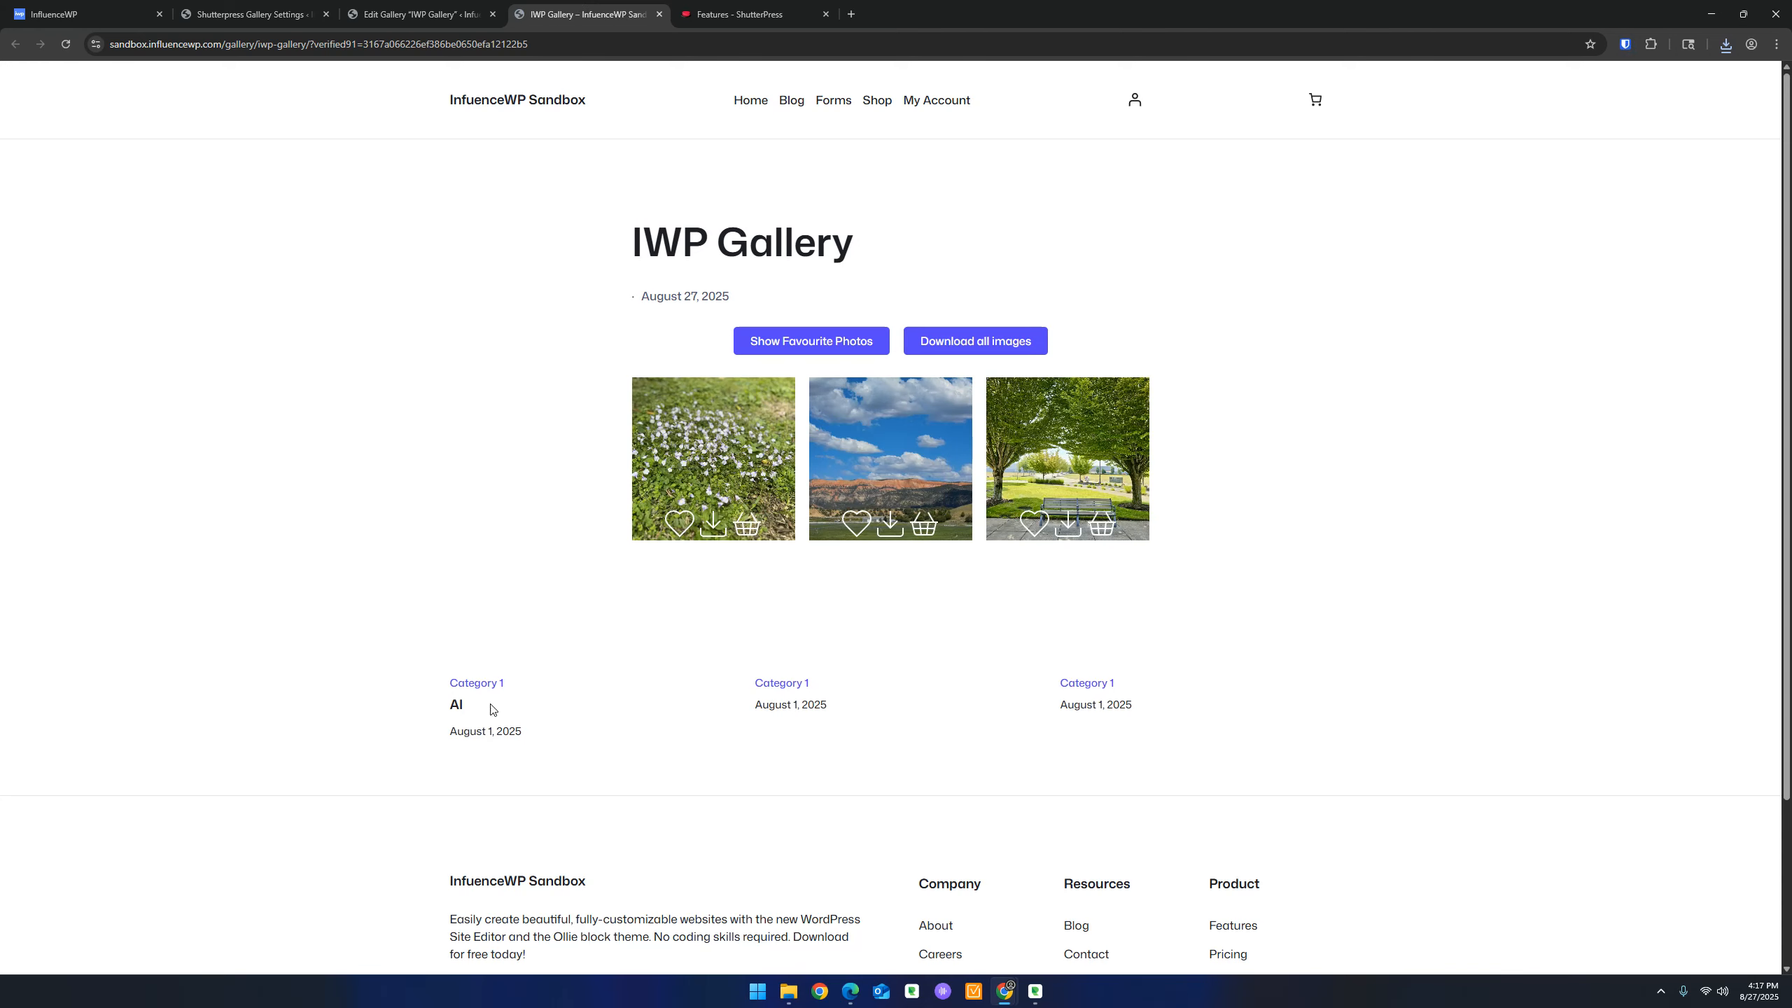
Return to the IWP Gallery edit page and scroll down to the Gallery Shortcode box
click(416, 14)
scroll(368, 653, up, 8)
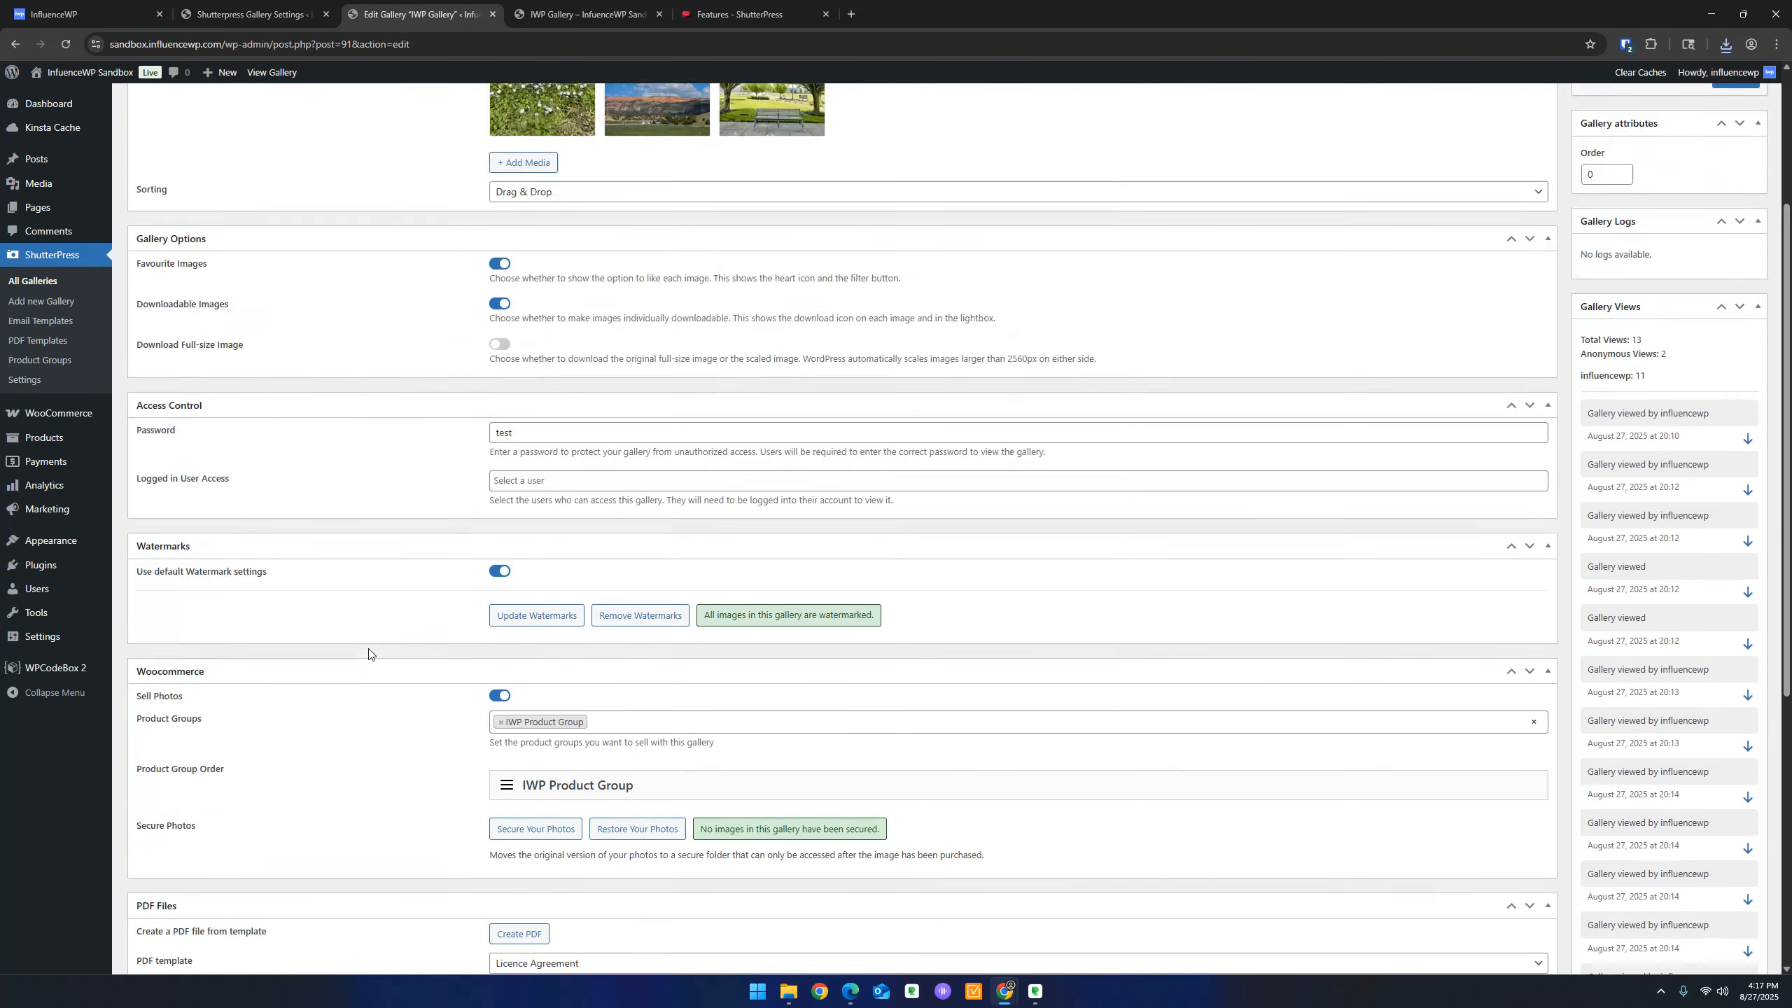
scroll(1640, 436, up, 1)
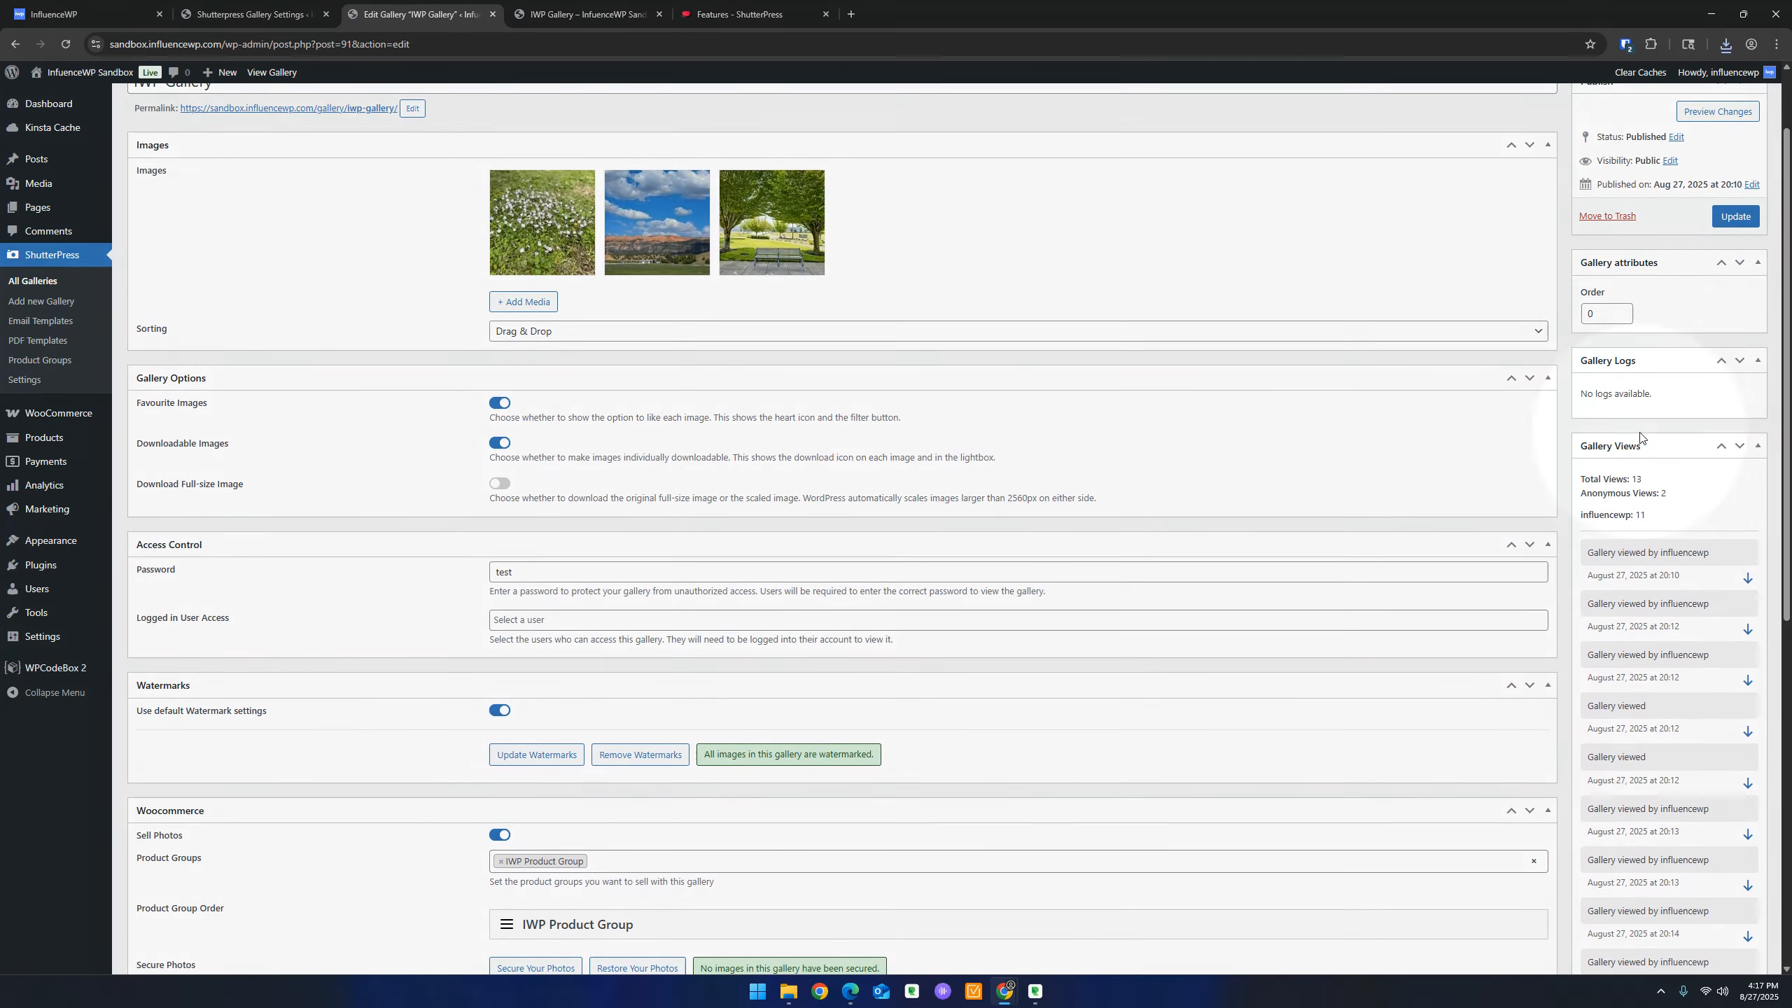
key(ctrl)
key(ctrl)
scroll(1631, 439, down, 2)
scroll(981, 485, up, 4)
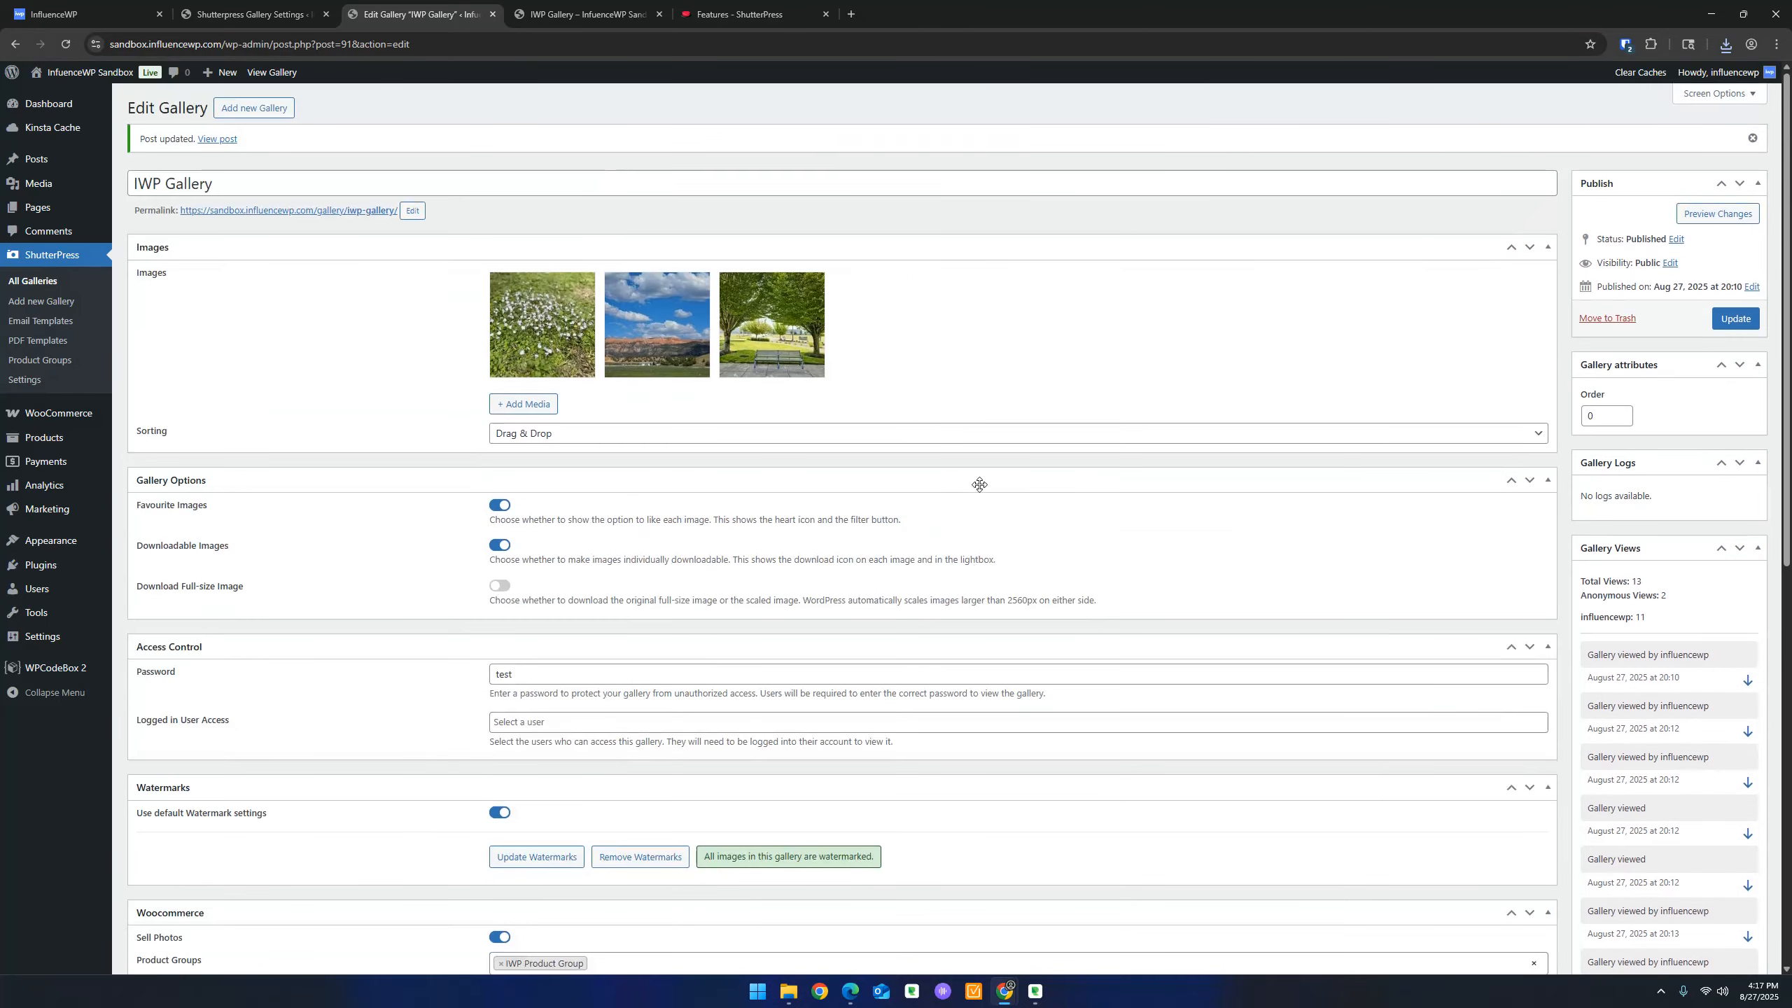
scroll(980, 484, down, 6)
scroll(1655, 373, up, 2)
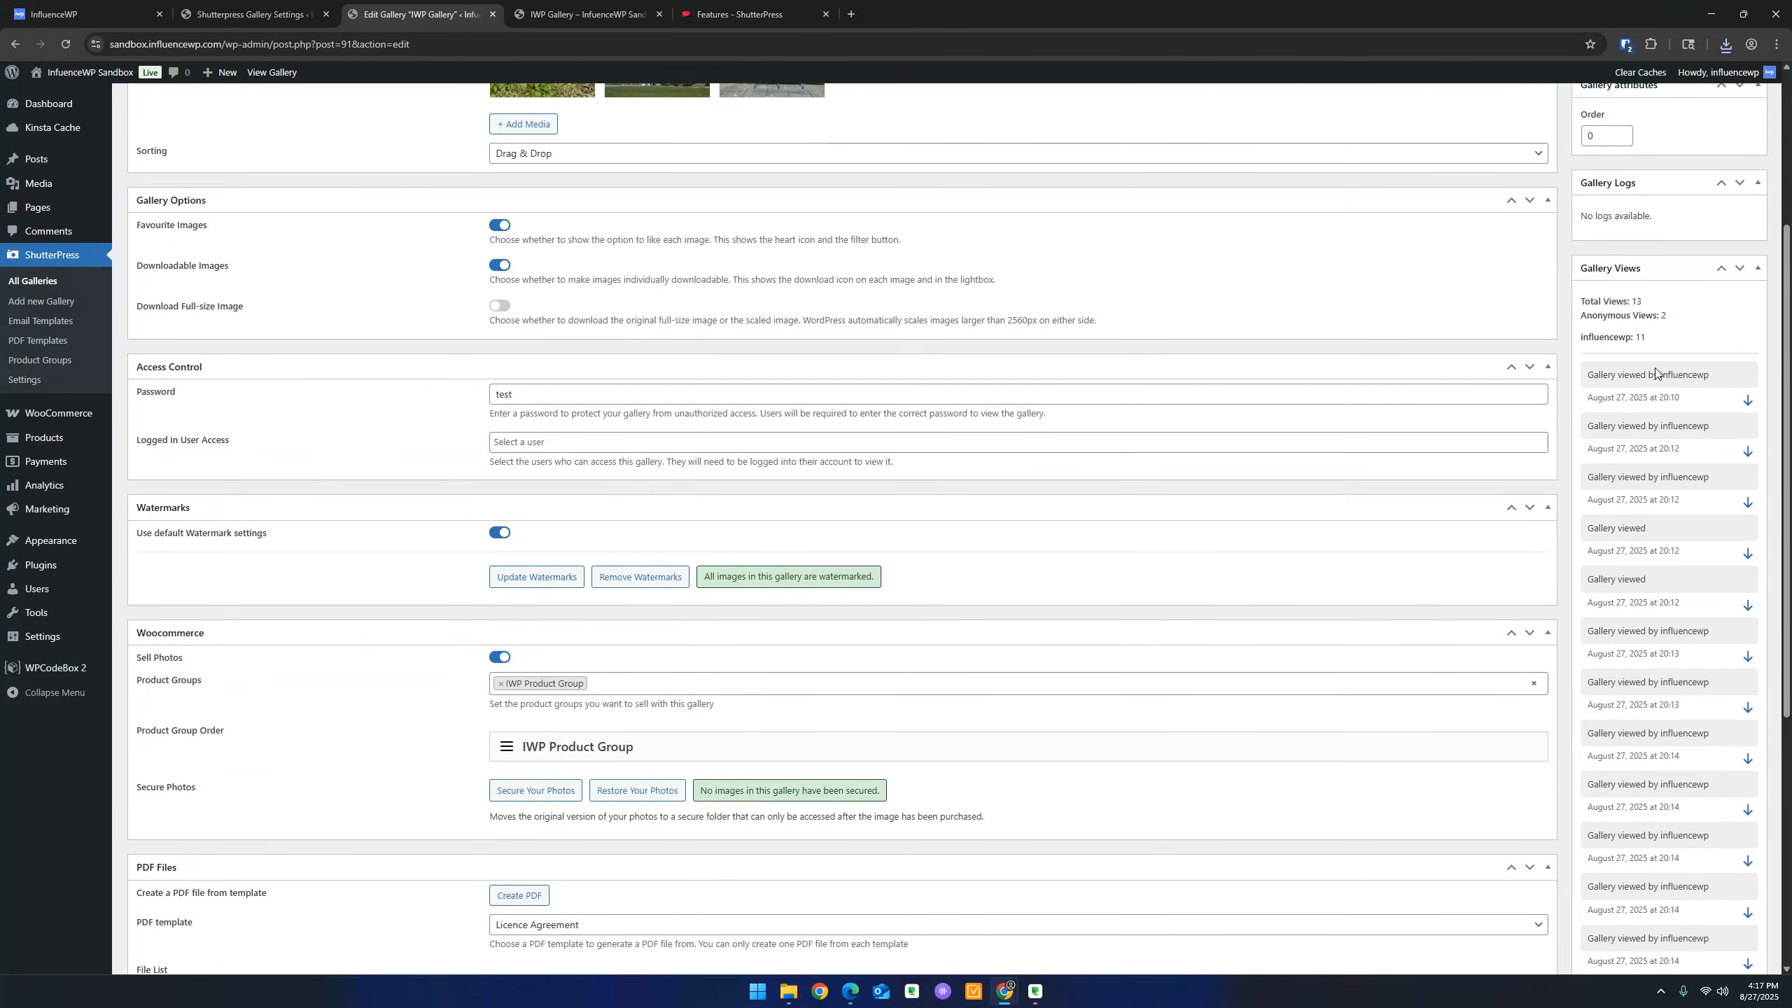
key(ctrl)
key(ctrl)
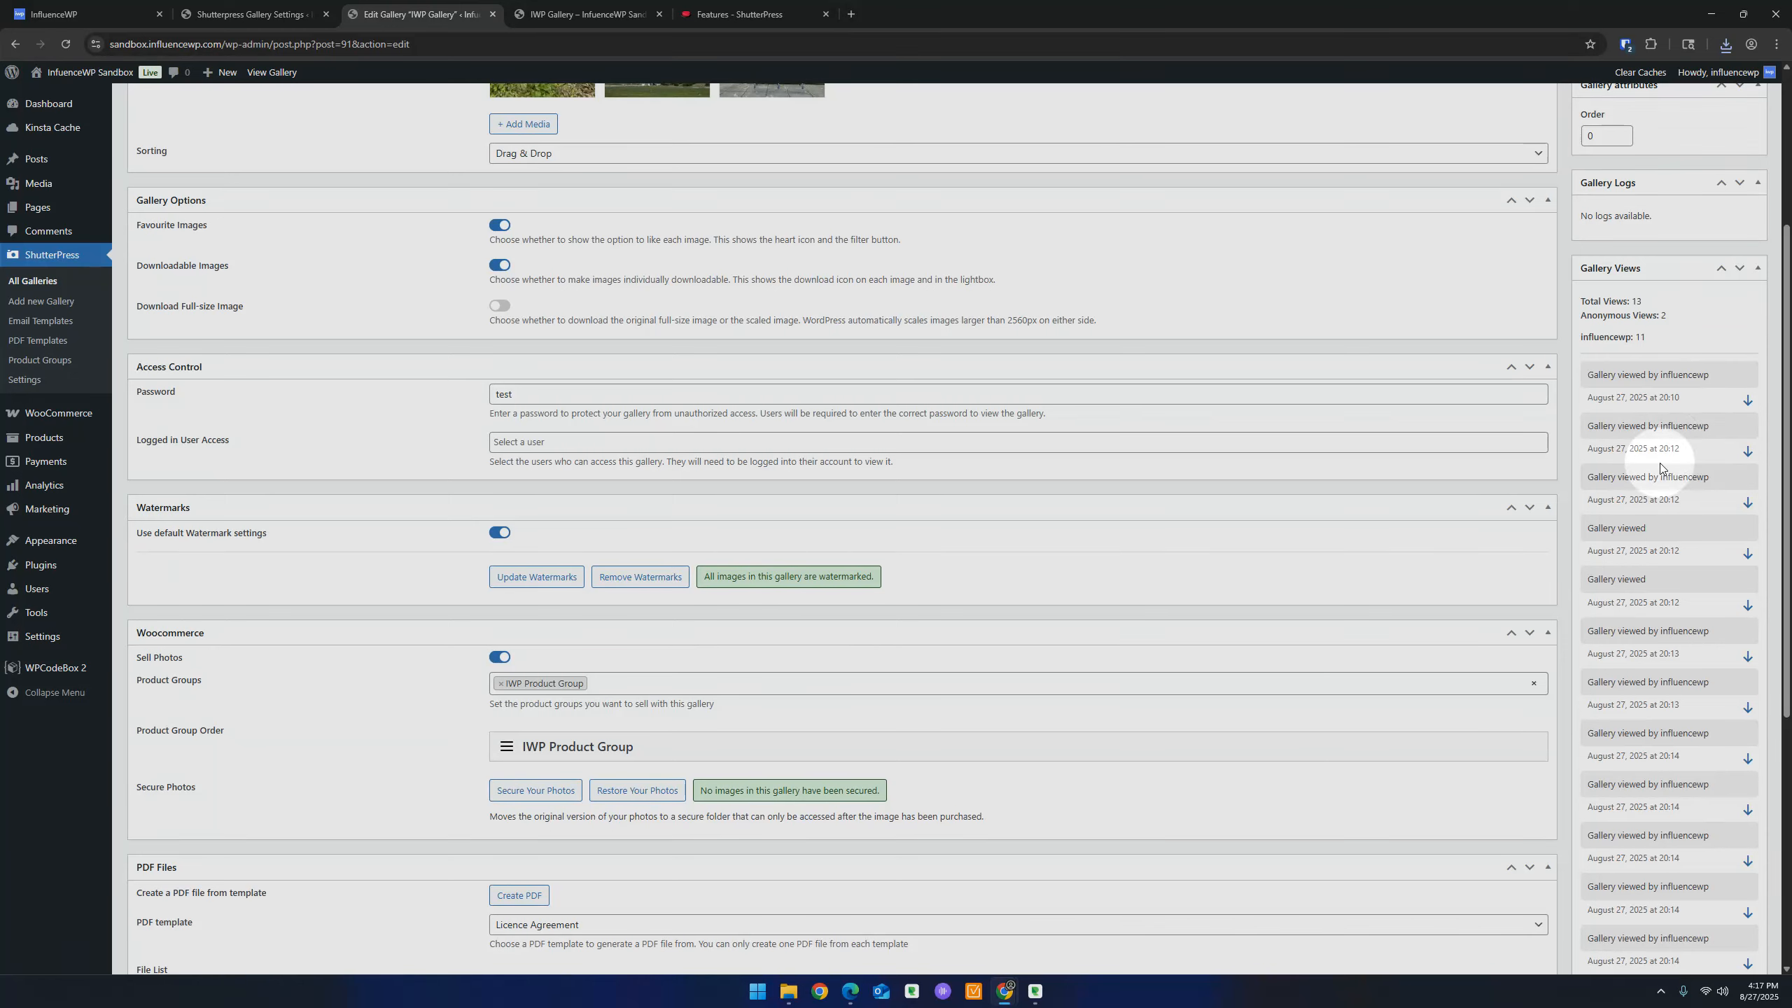
key(ctrl)
key(ctrl)
key(ctrl)
key(ctrl)
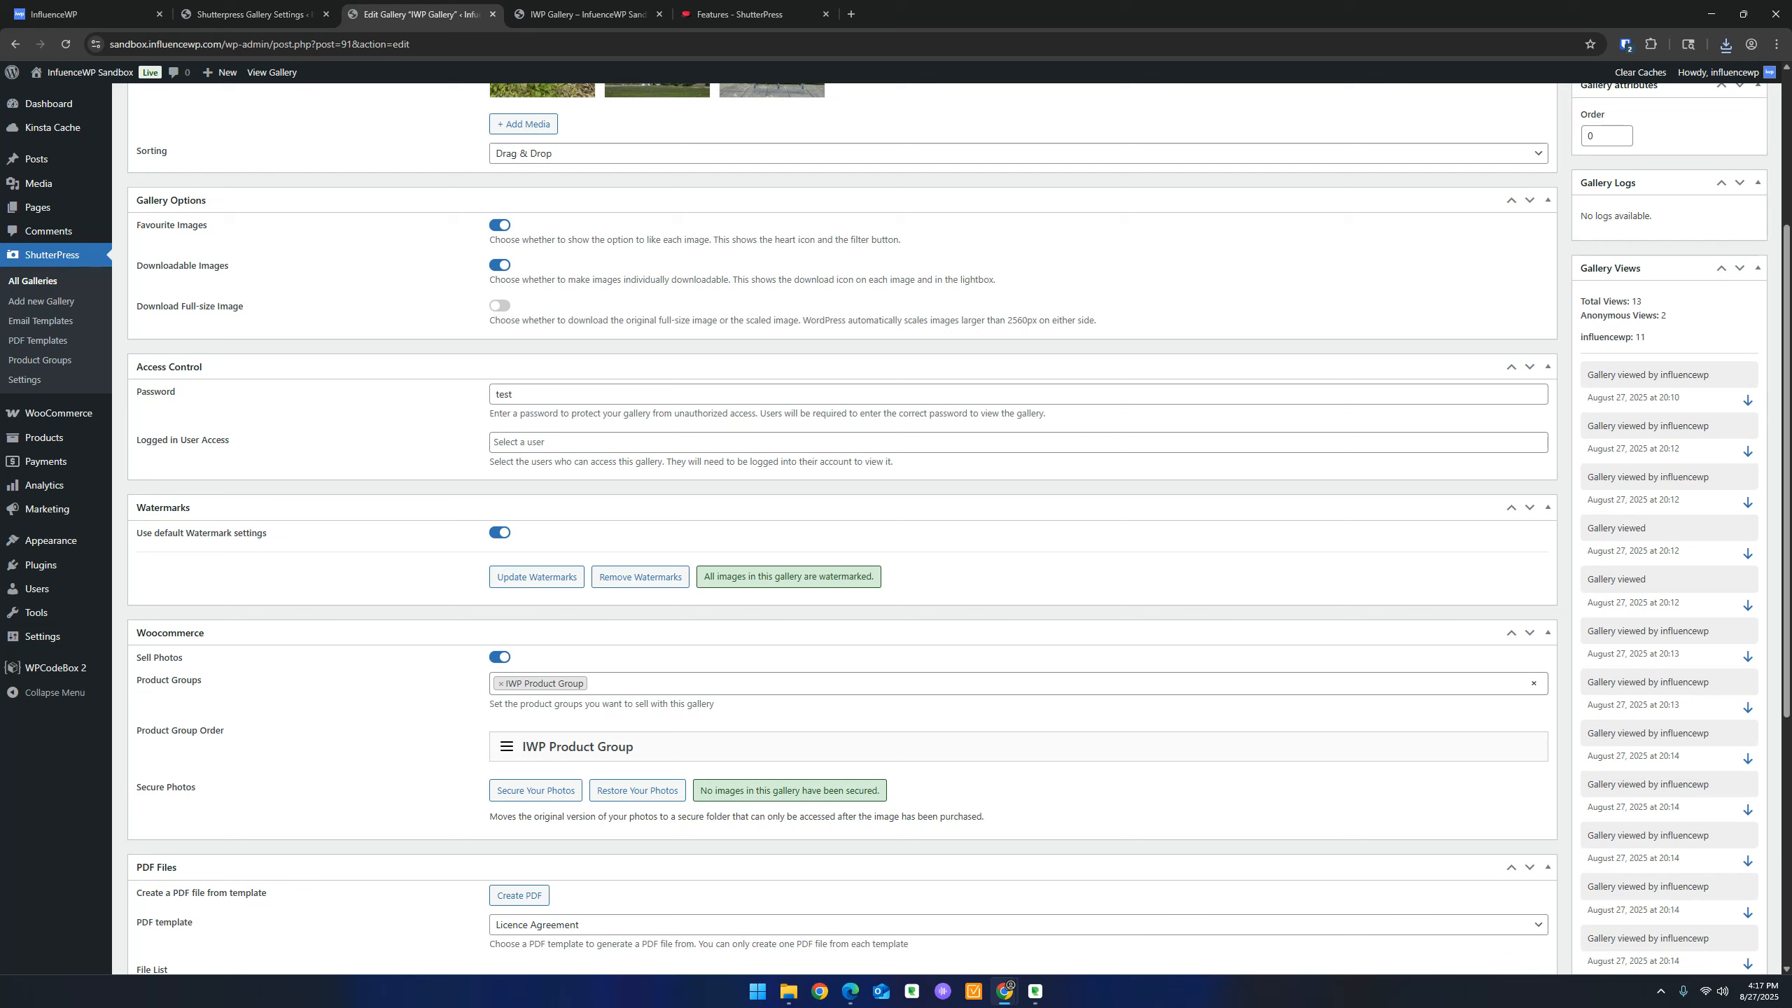
key(alt+Tab)
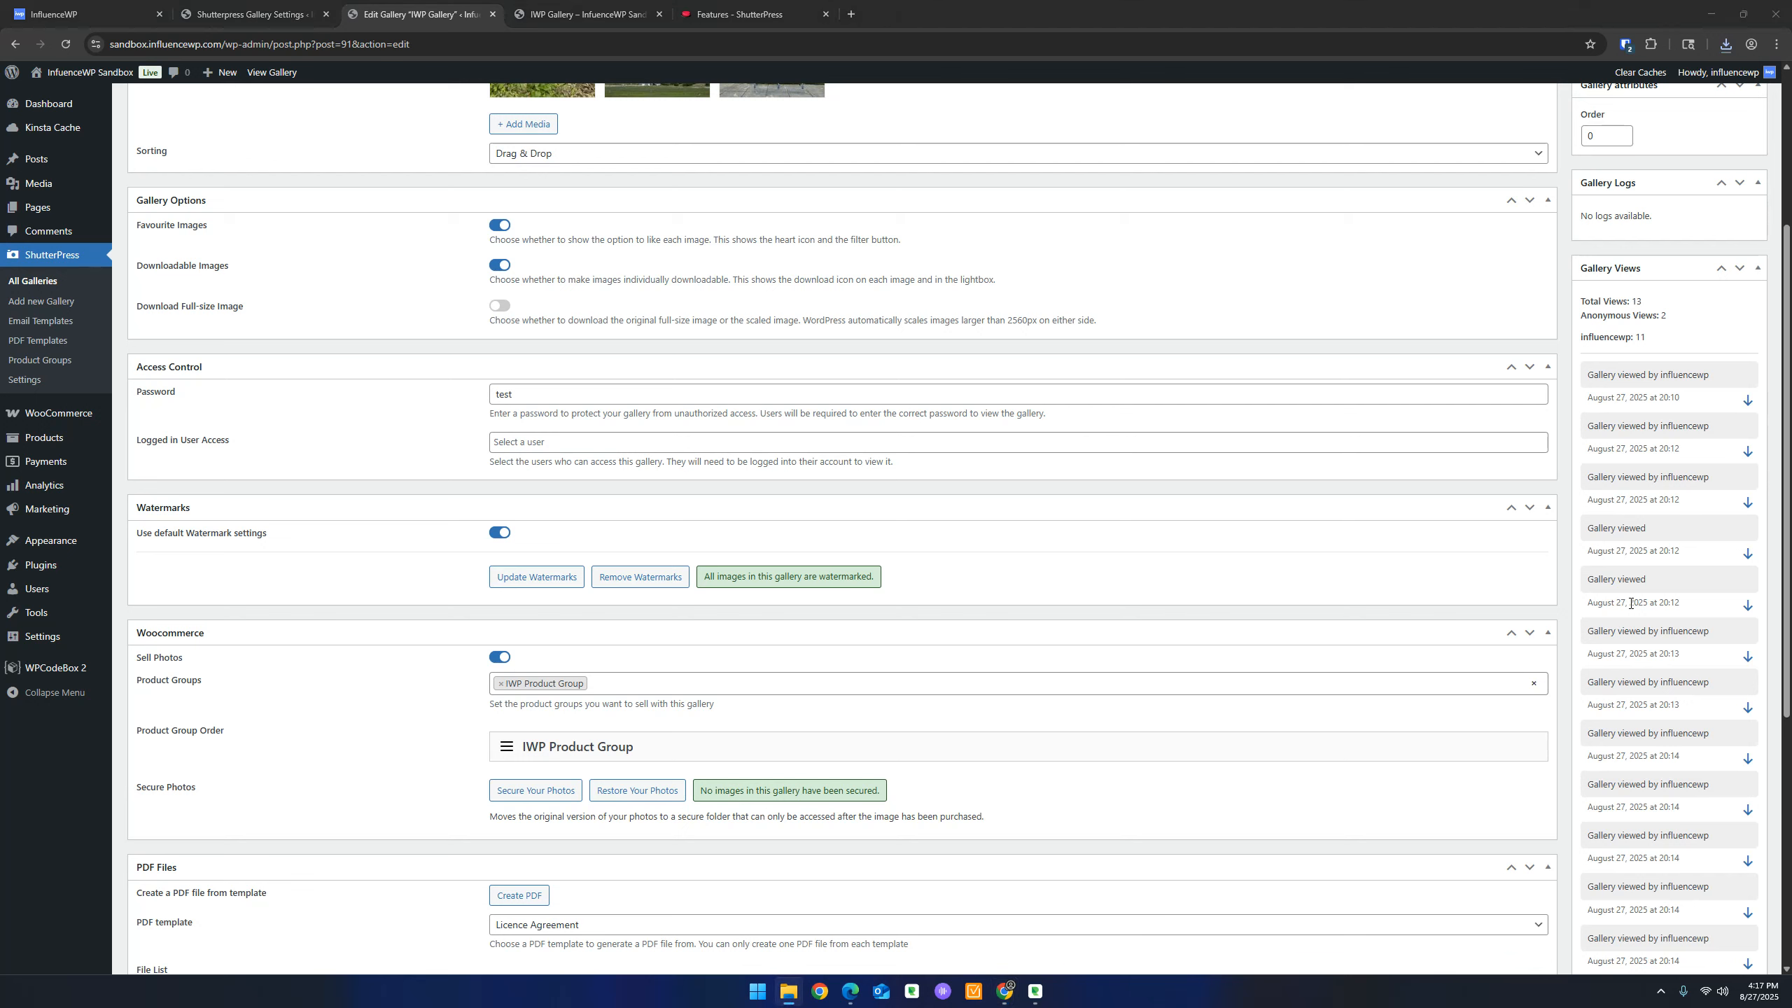
scroll(1638, 475, down, 1)
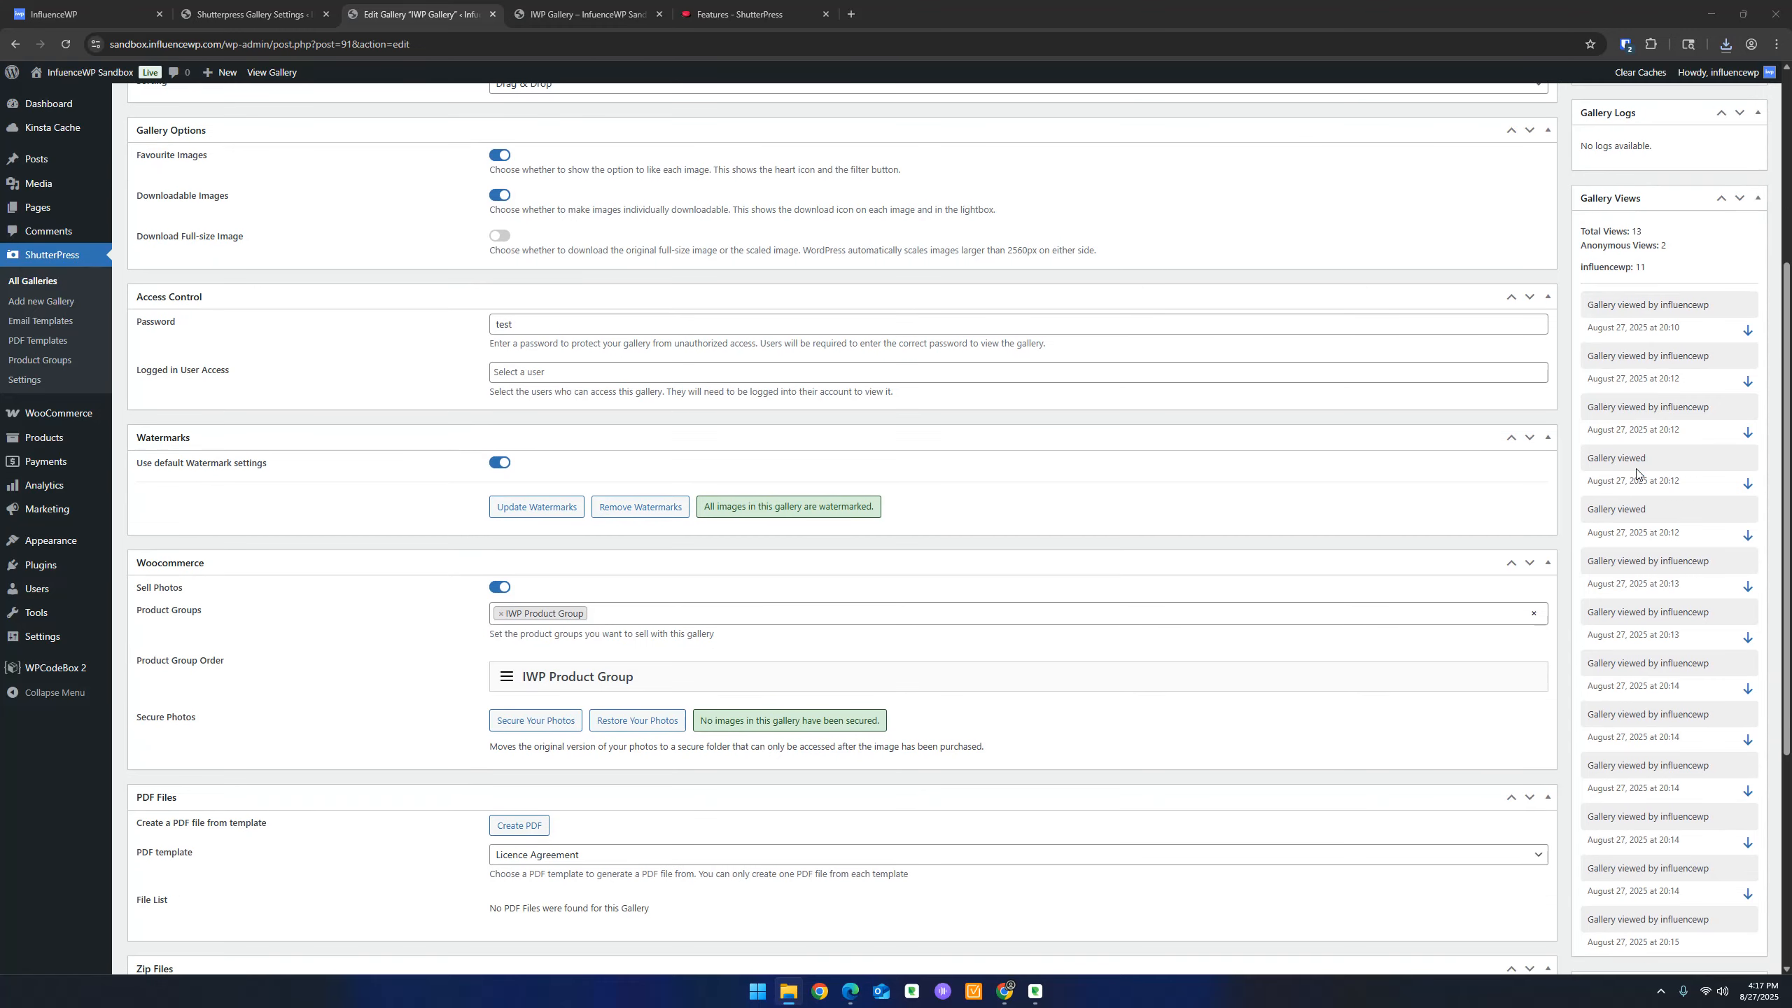
scroll(1657, 514, down, 1)
scroll(1643, 423, down, 2)
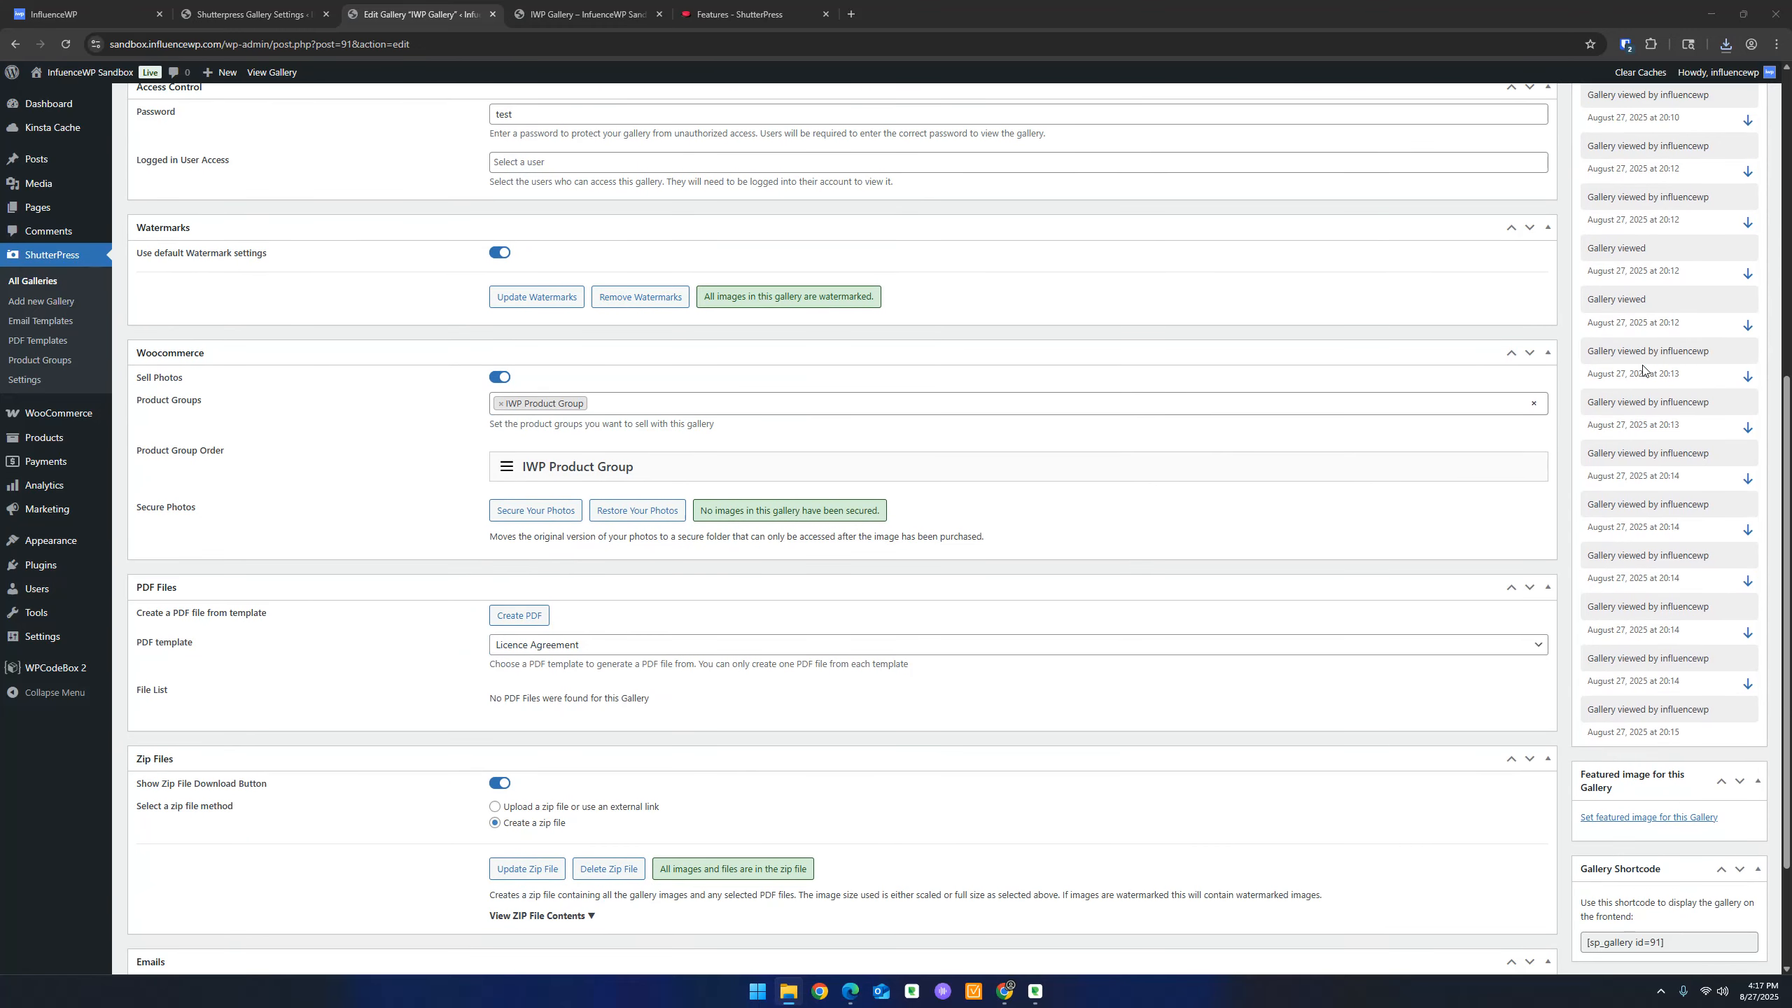
scroll(1642, 370, down, 2)
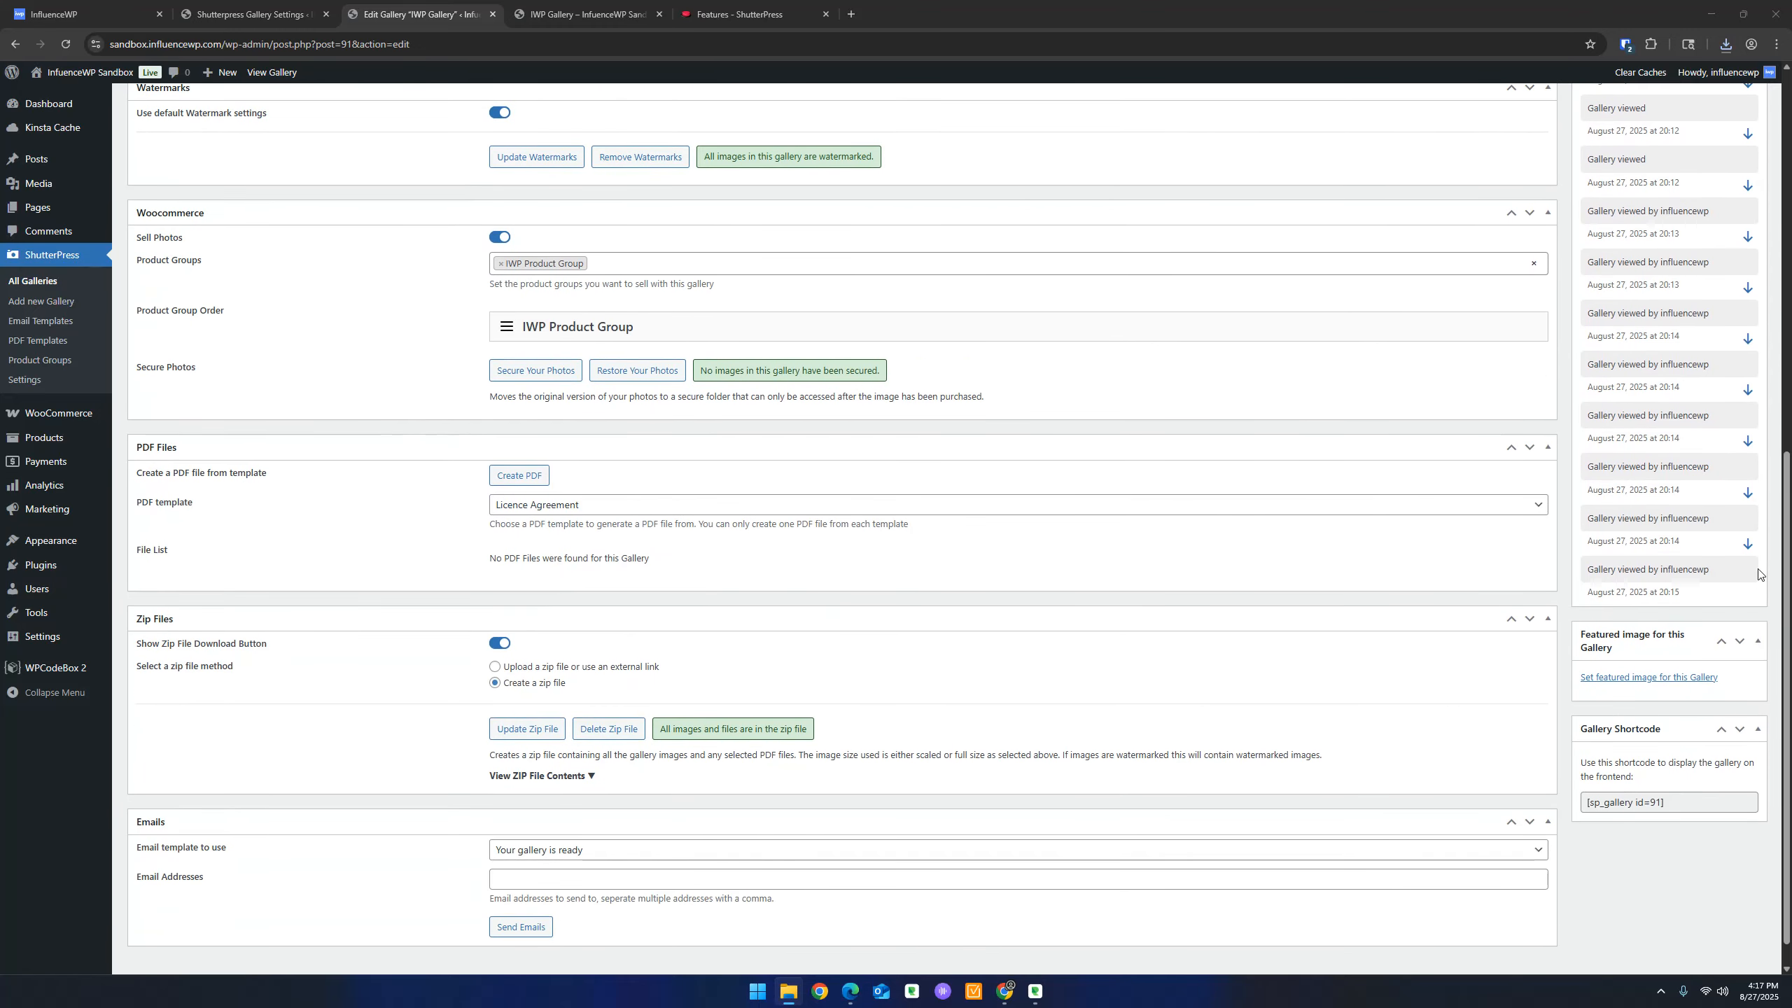
click(1743, 546)
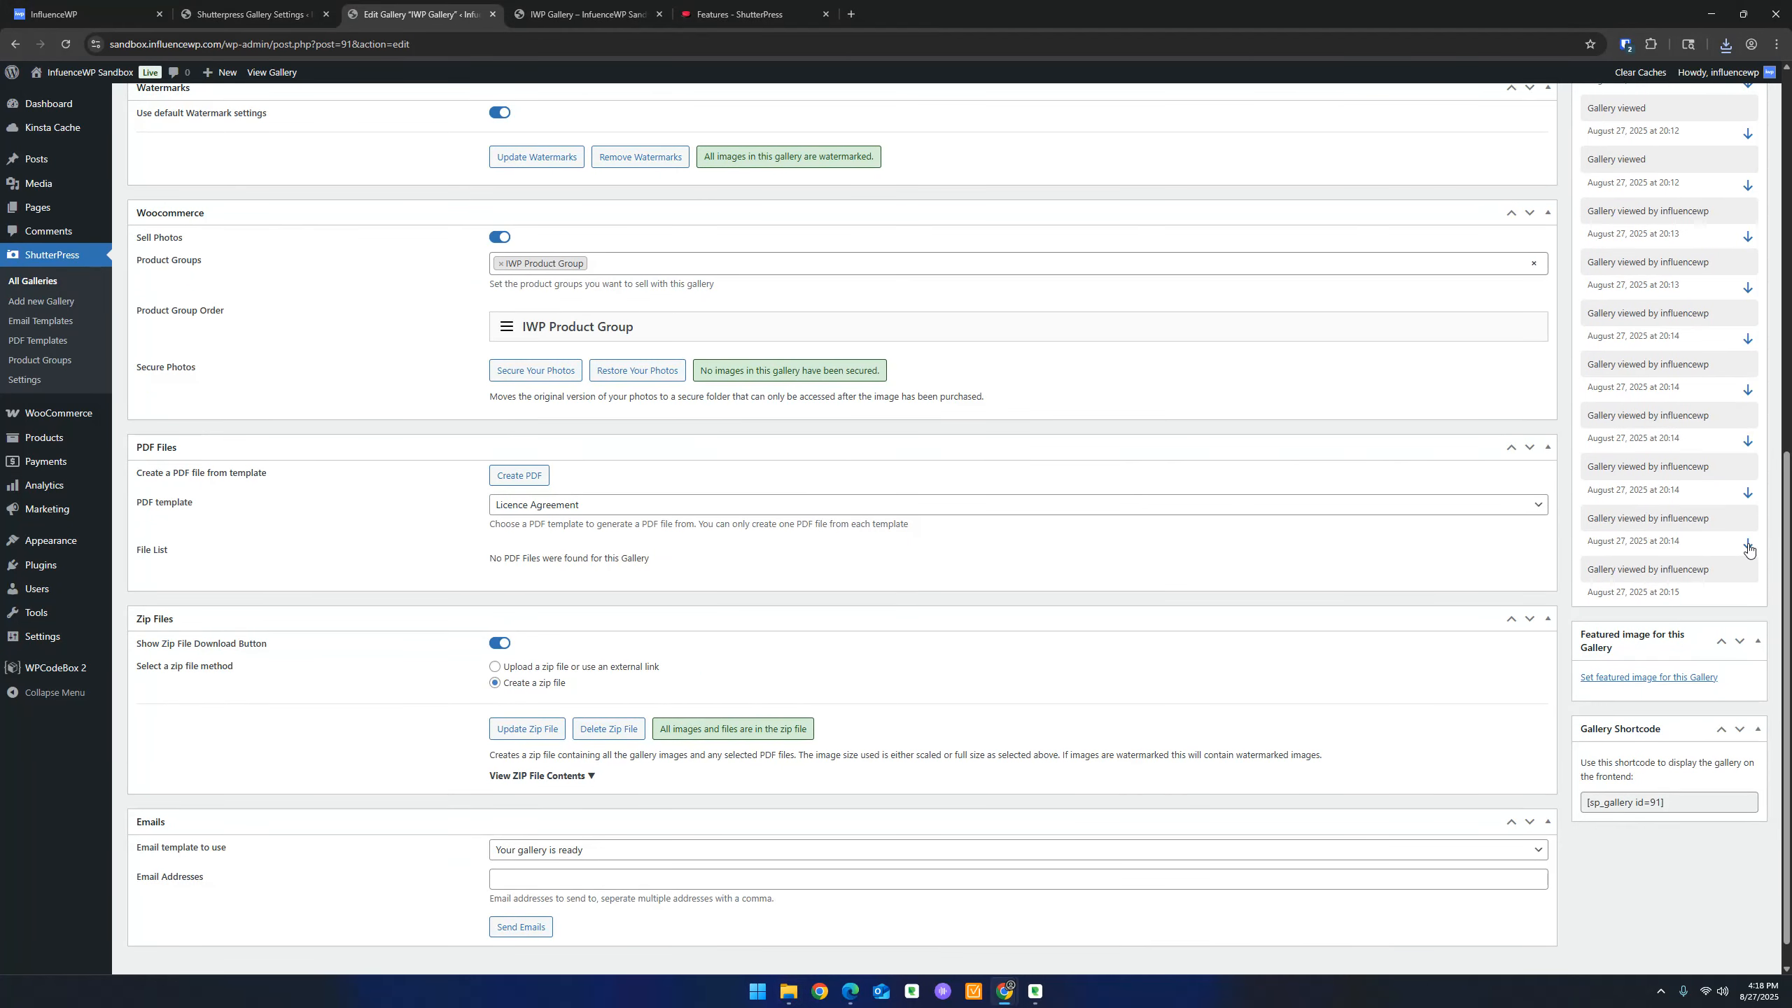
scroll(1708, 551, down, 1)
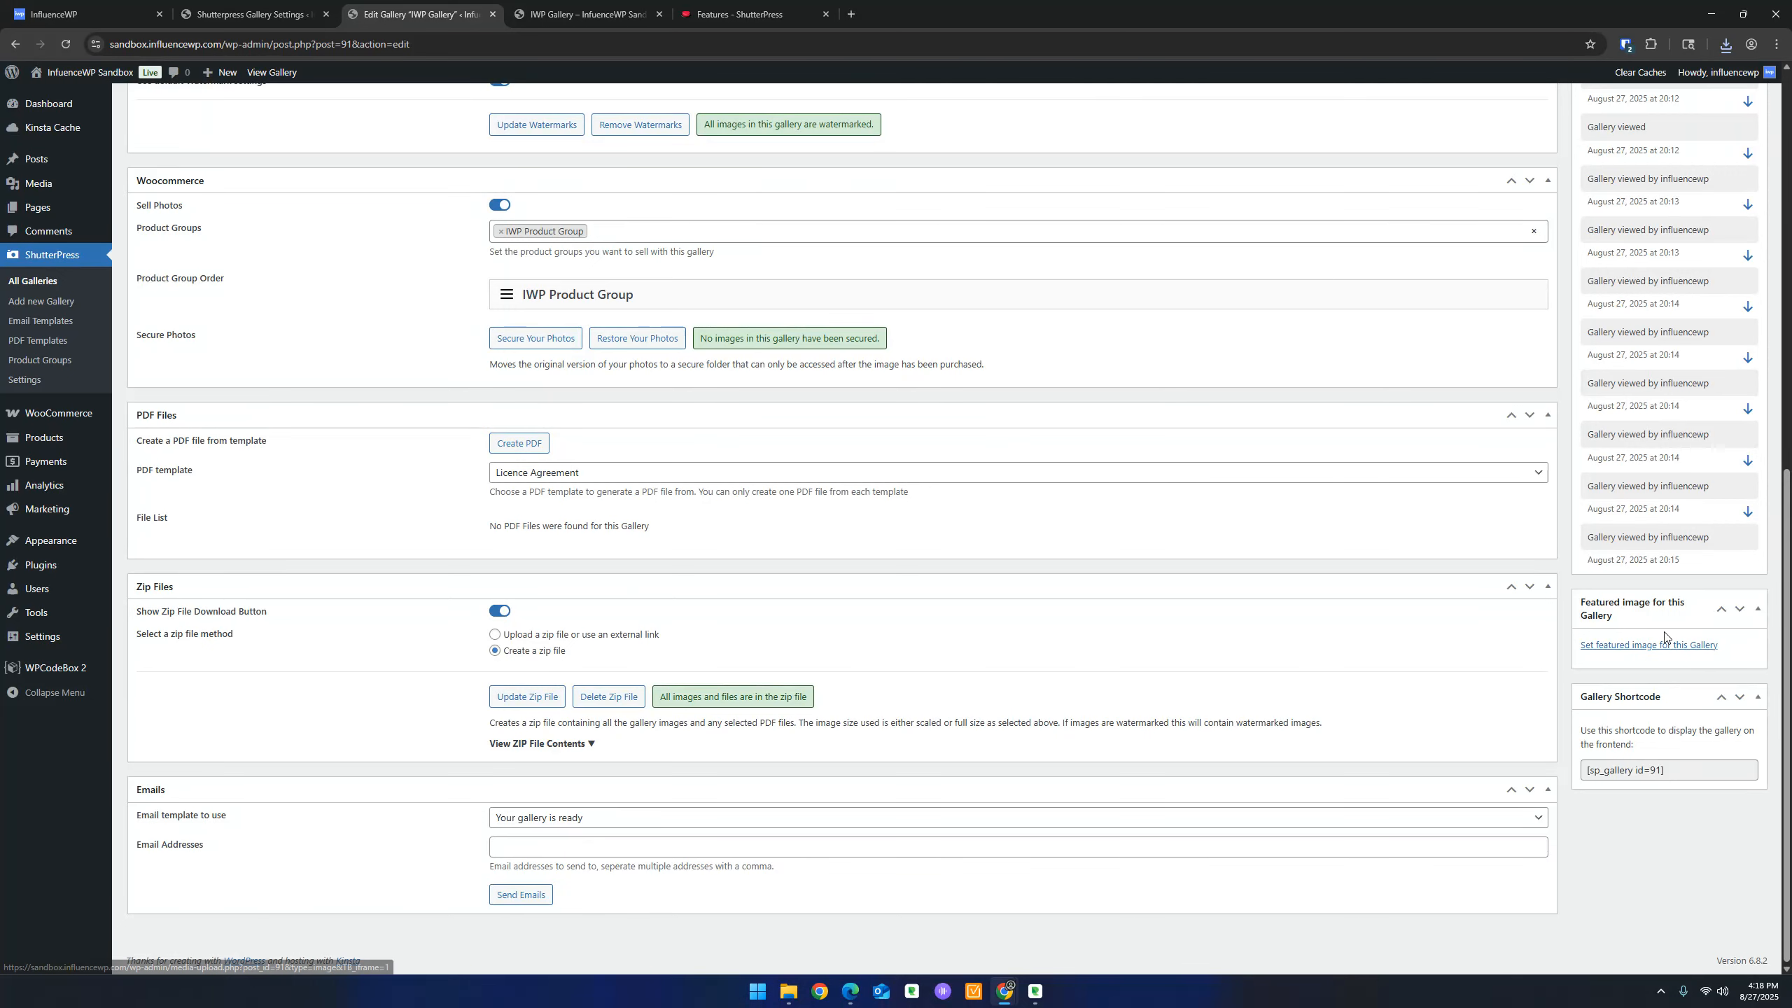
Copy the [sp_gallery id=91] shortcode and open the Test page editor in a new tab
click(1689, 771)
key(ctrl+c)
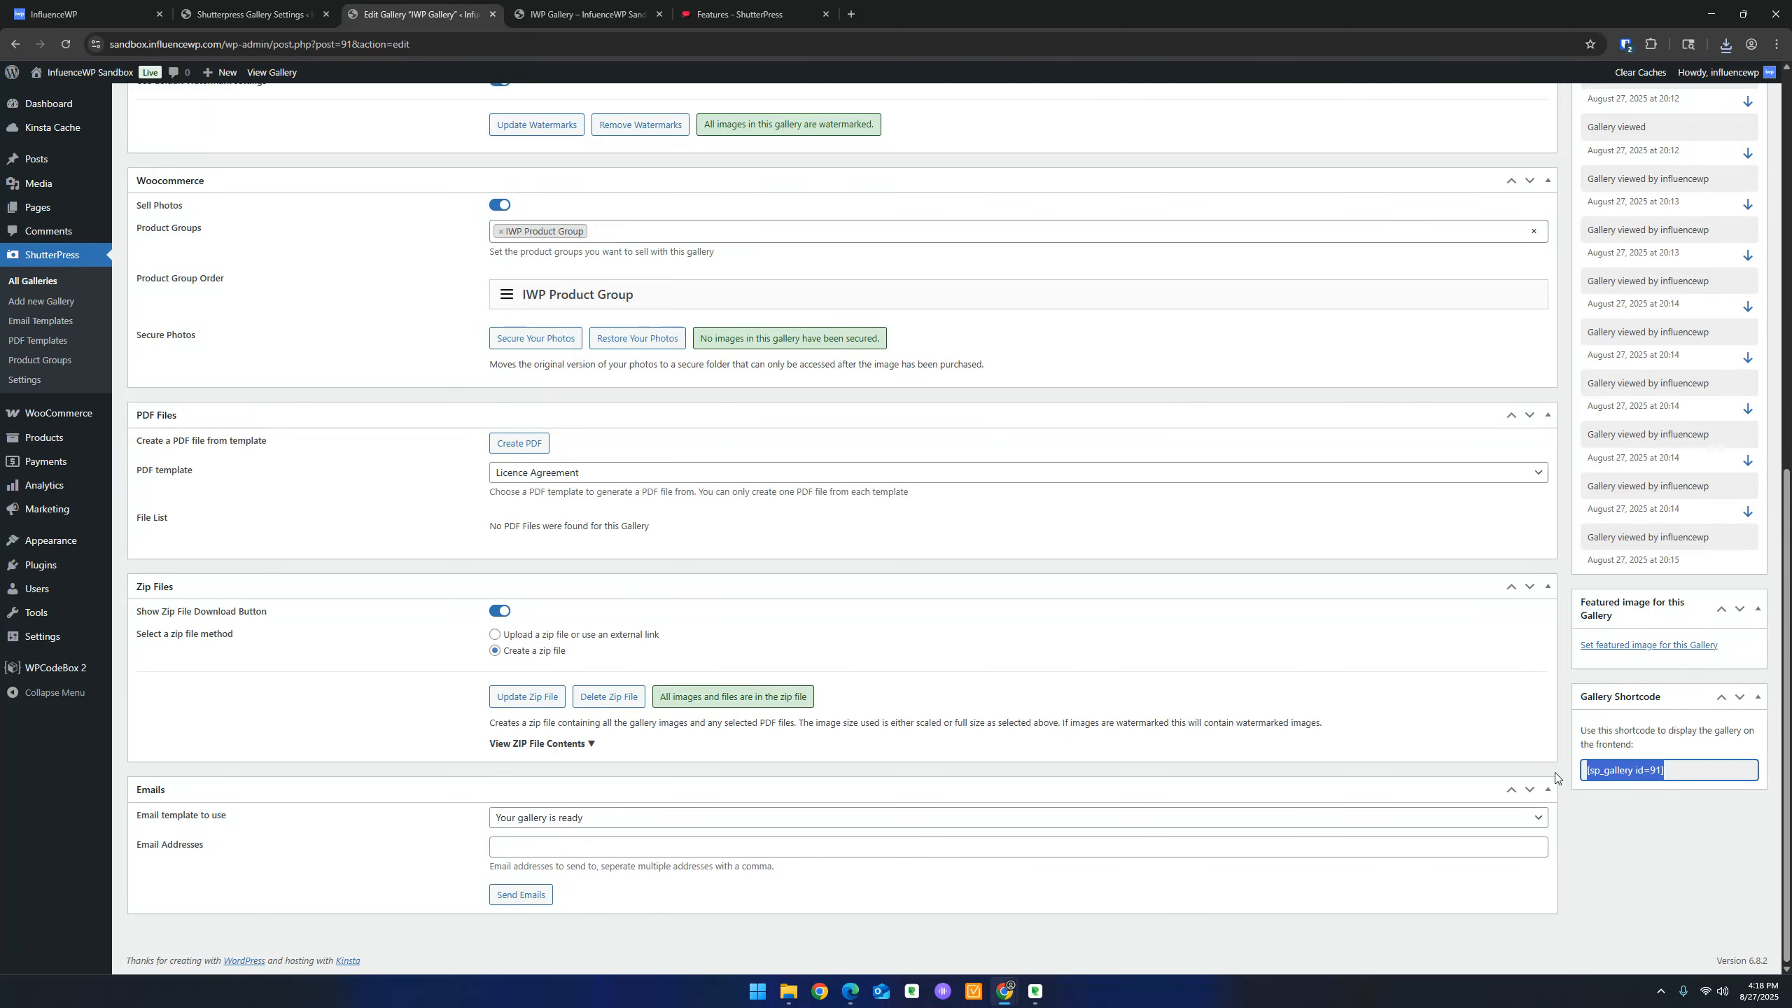
right_click(1638, 770)
click(1500, 590)
mouse_move(64, 206)
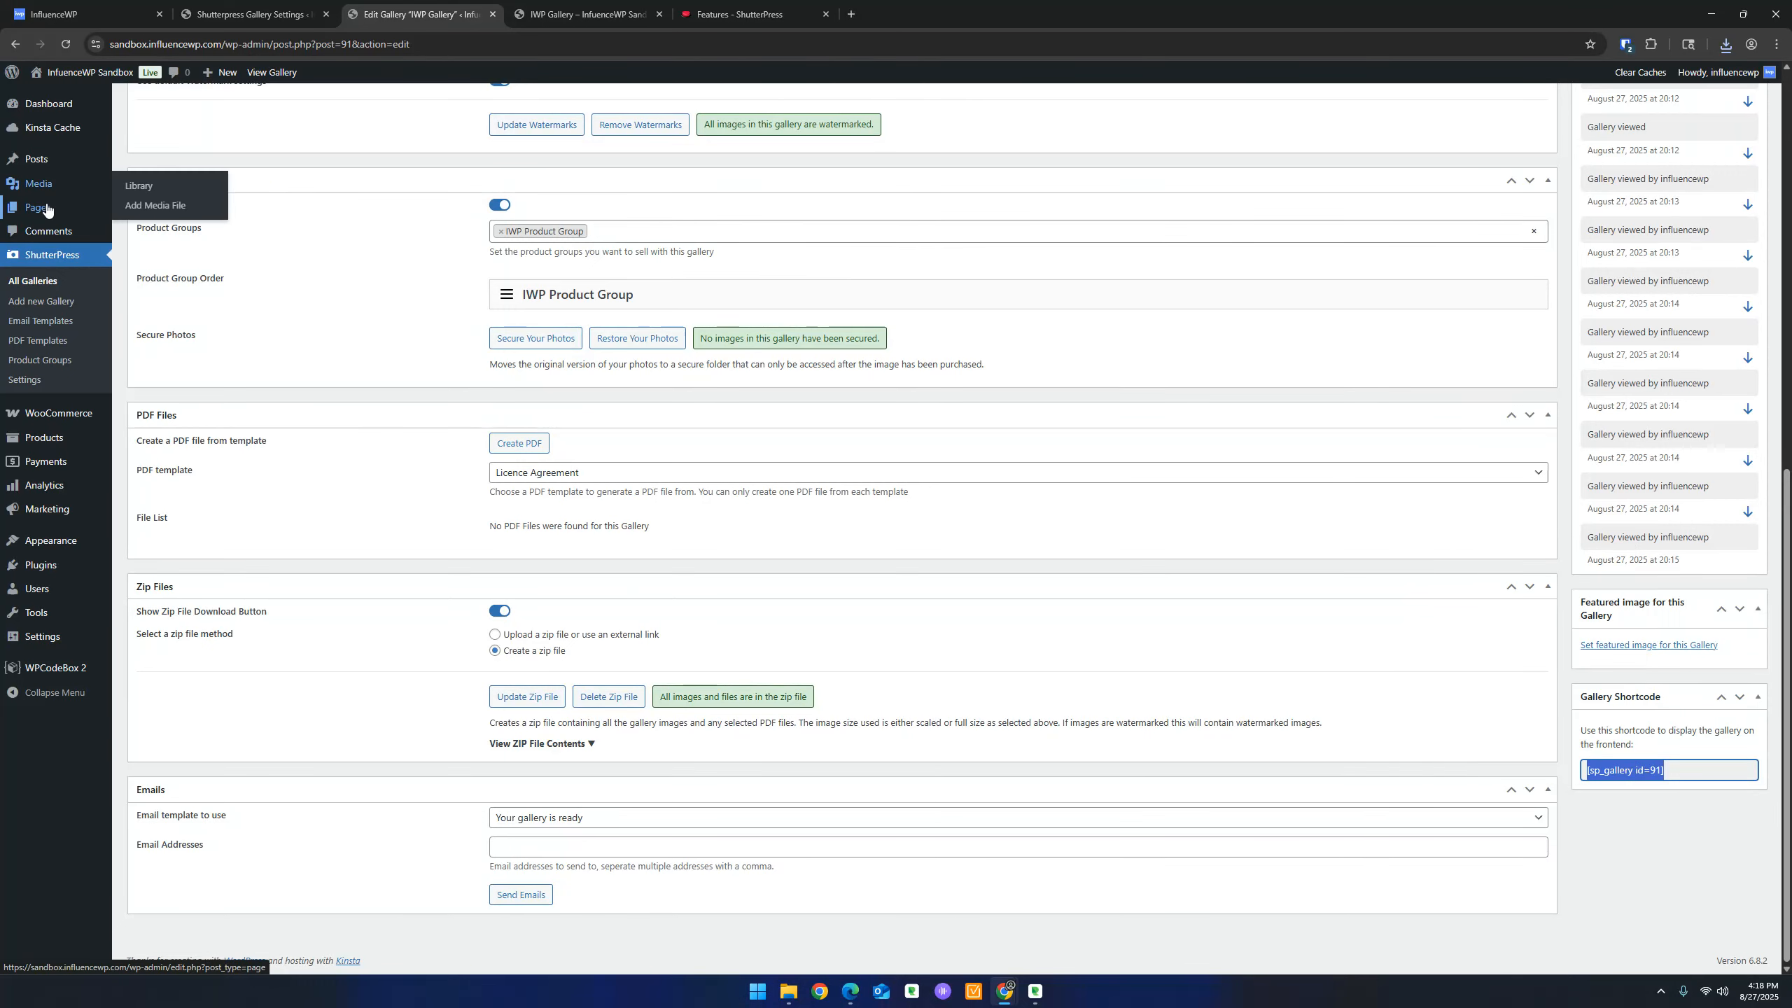
right_click(121, 206)
click(156, 223)
key(ctrl+Tab)
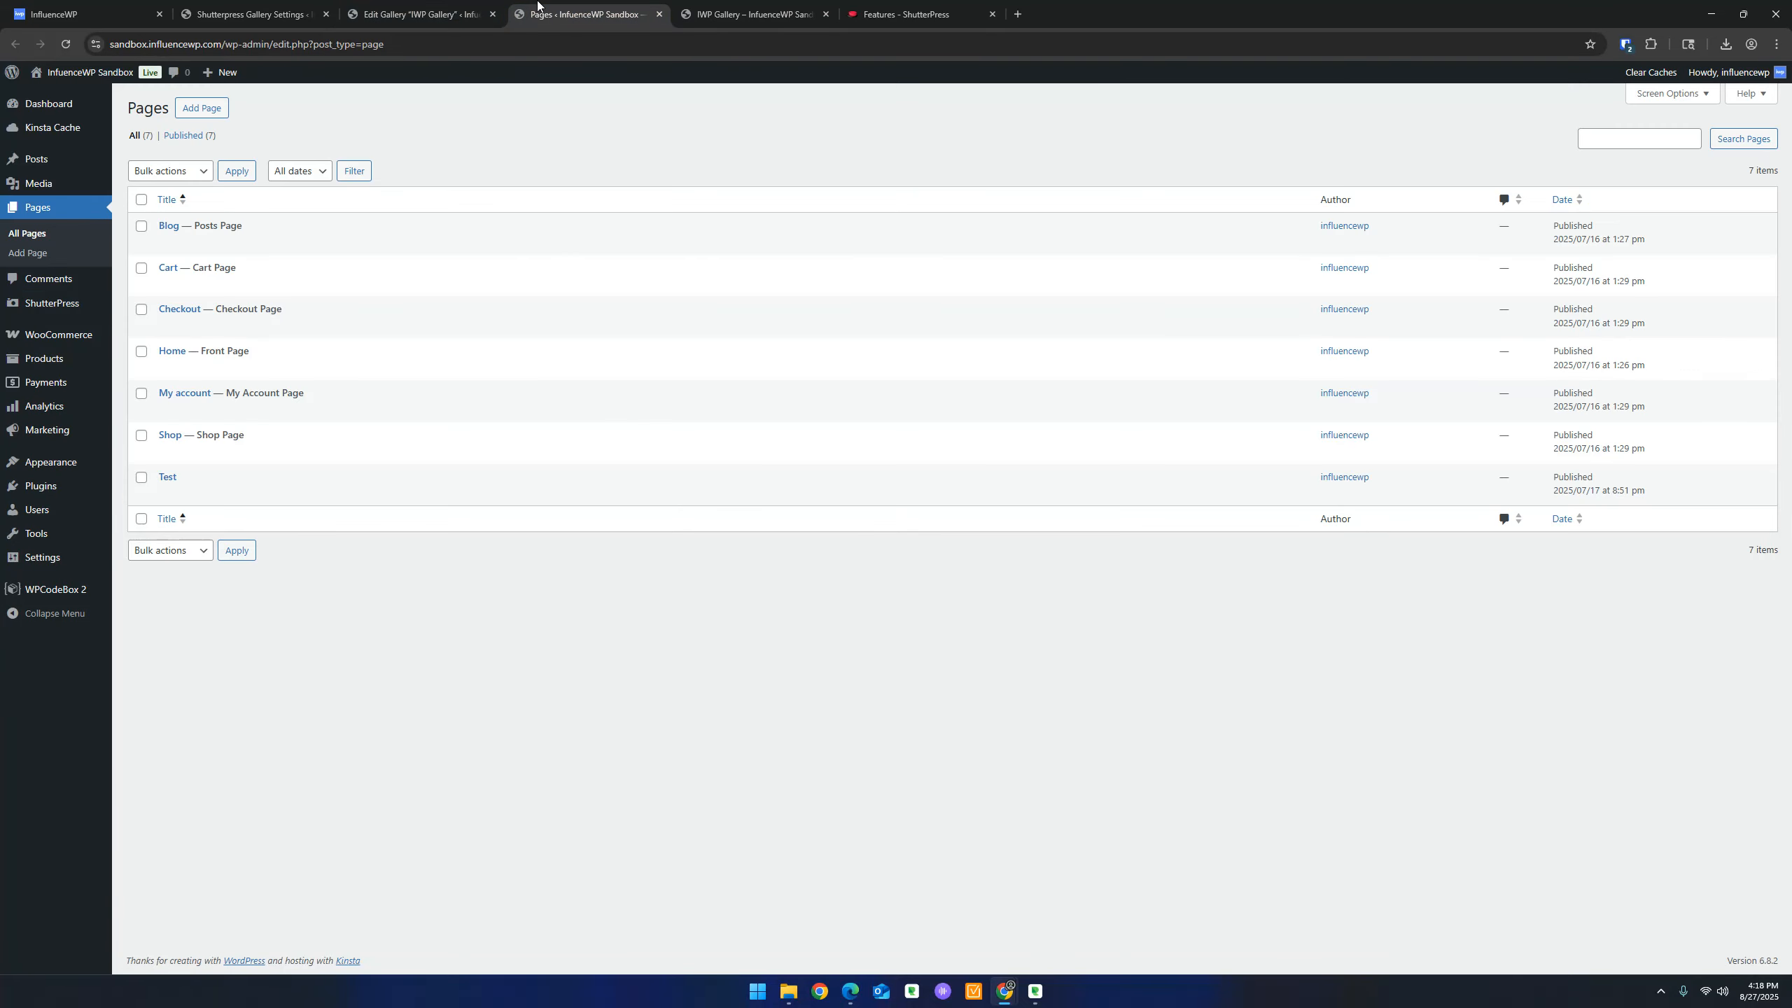
right_click(173, 496)
click(208, 512)
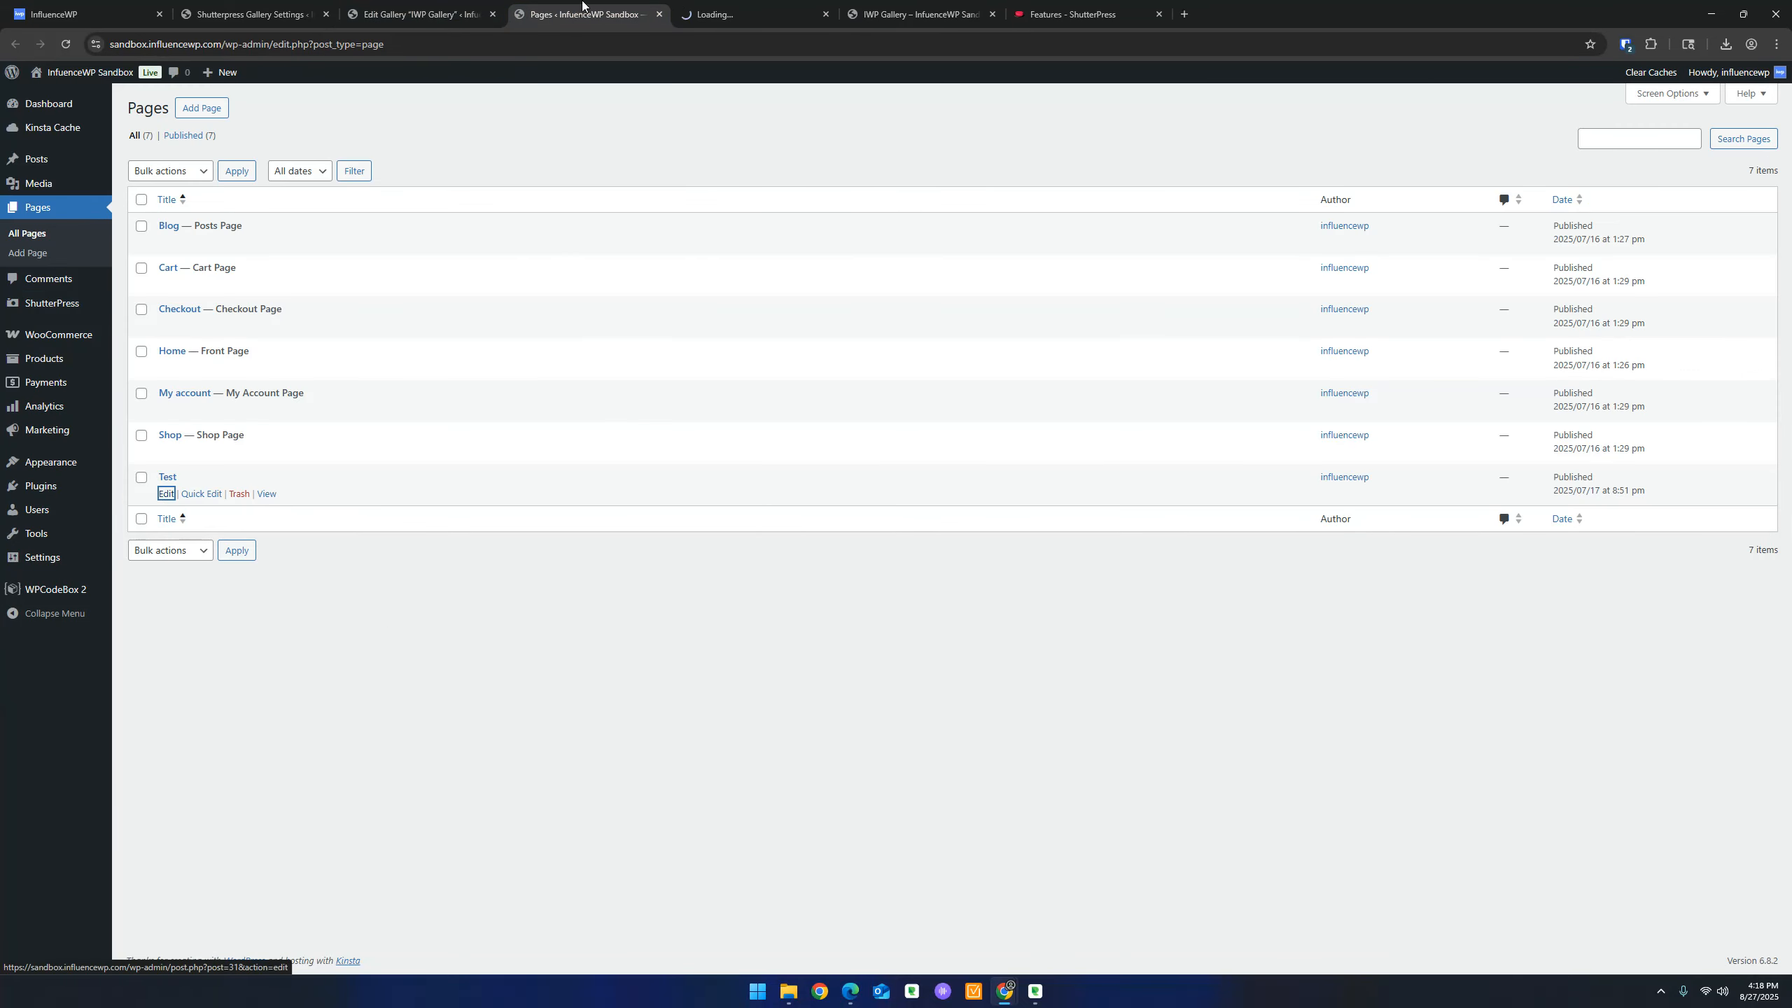
key(ctrl+Tab)
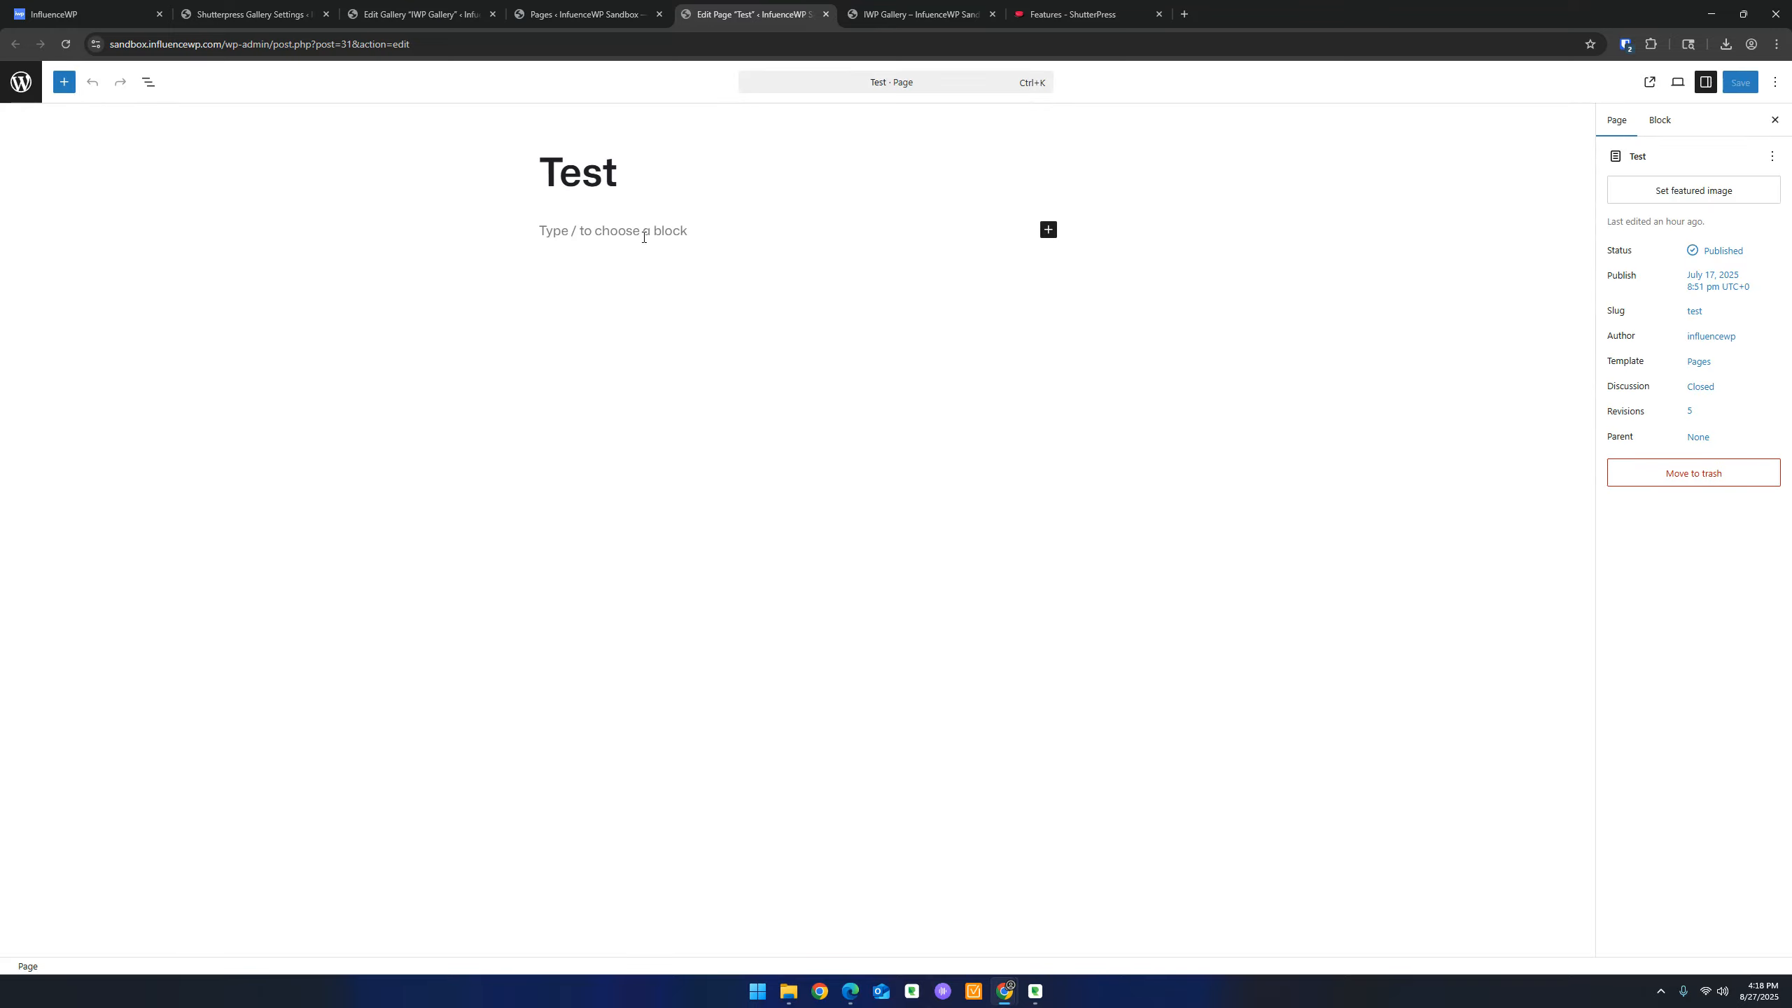
Add a Shortcode block with [sp_gallery id=91] to the Test page, save it and view it live
click(644, 234)
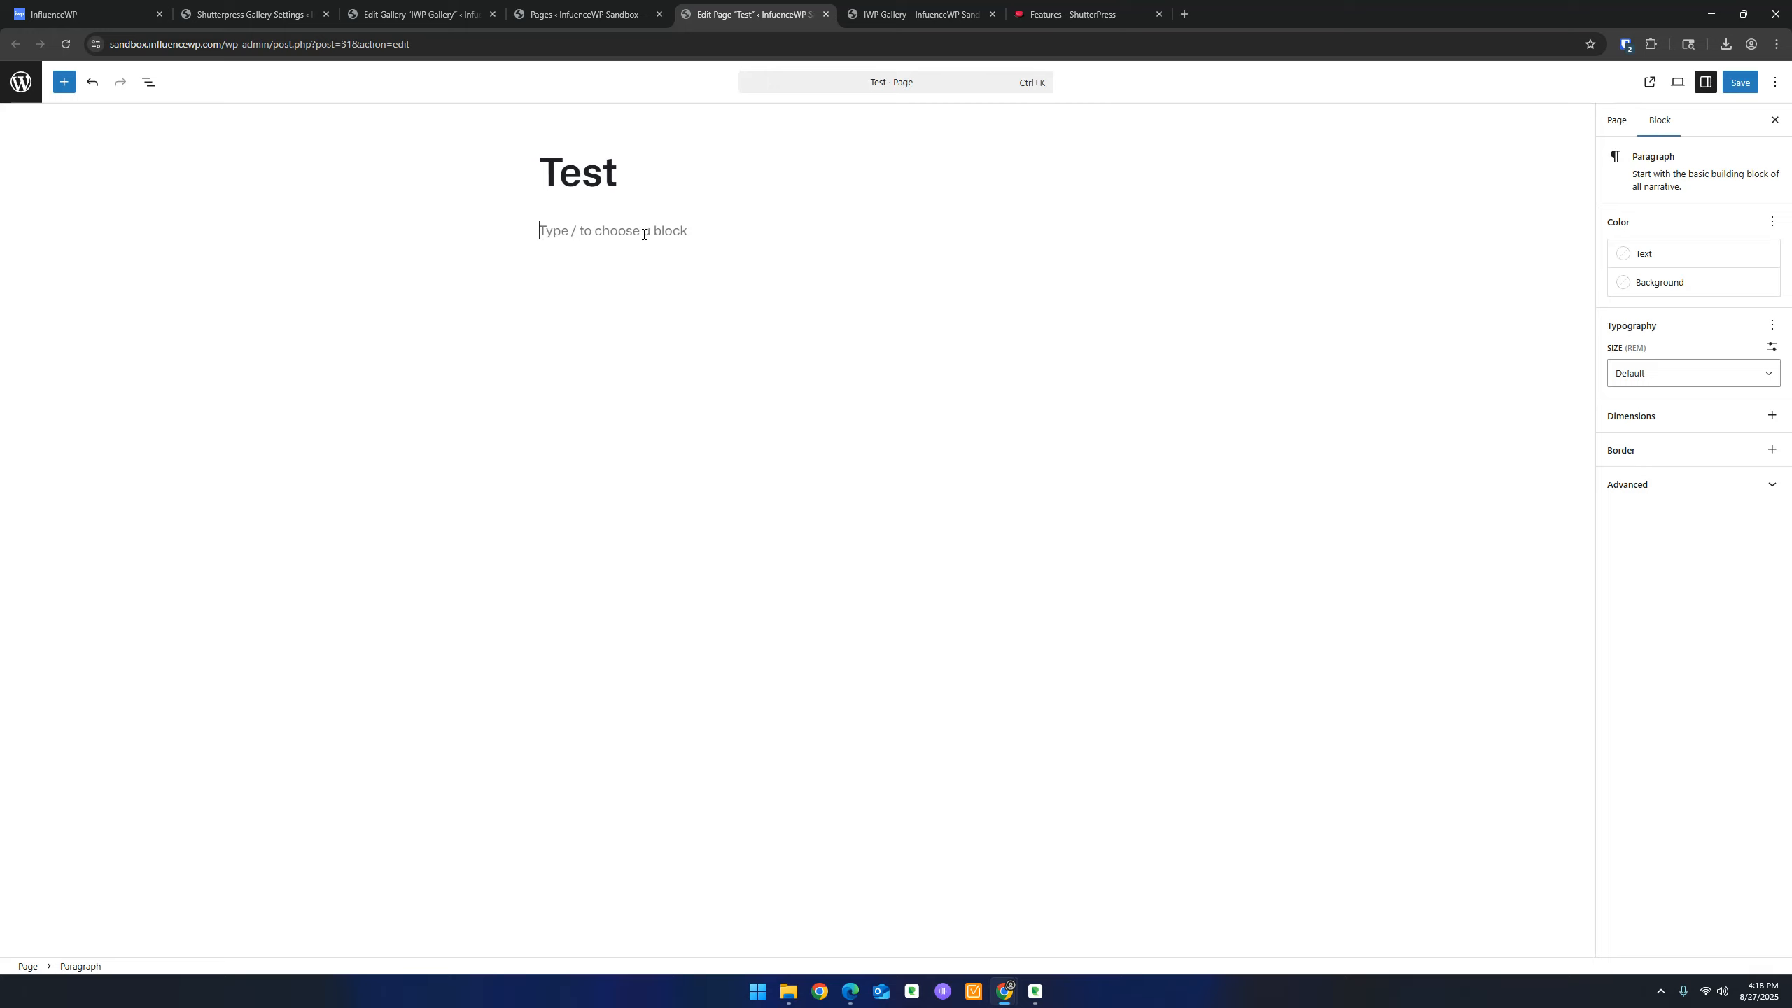
text(/)
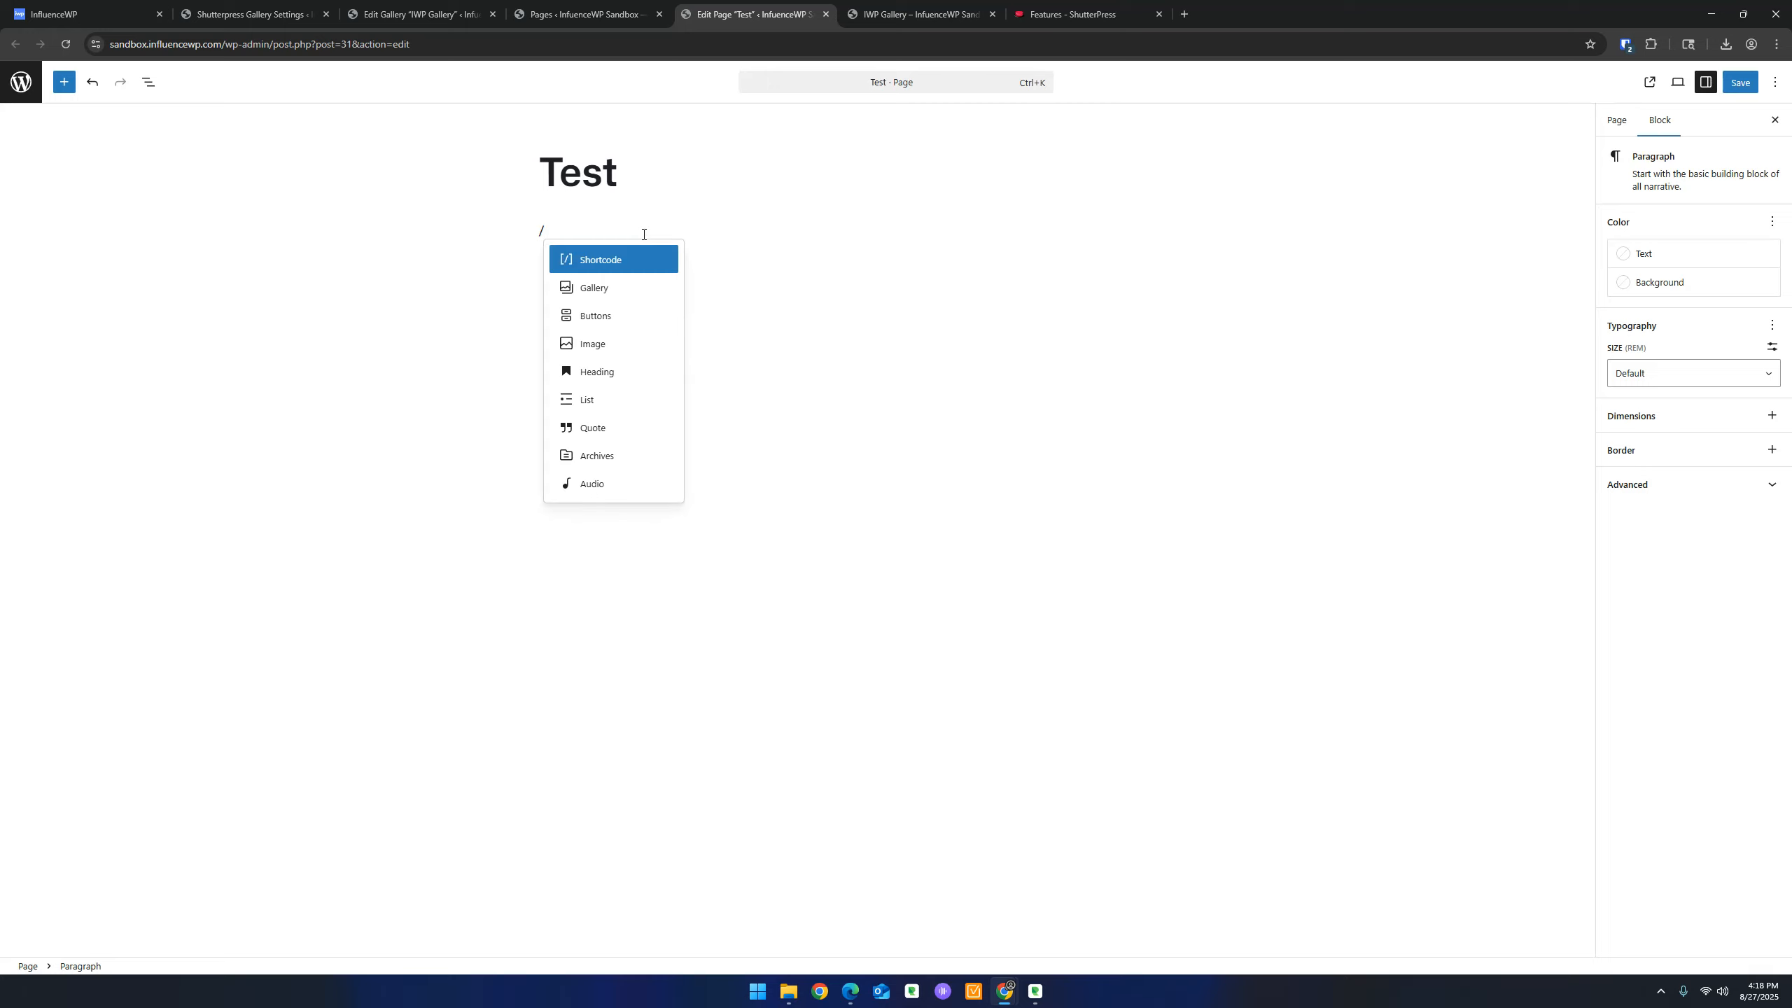
key(Return)
key(ctrl+v)
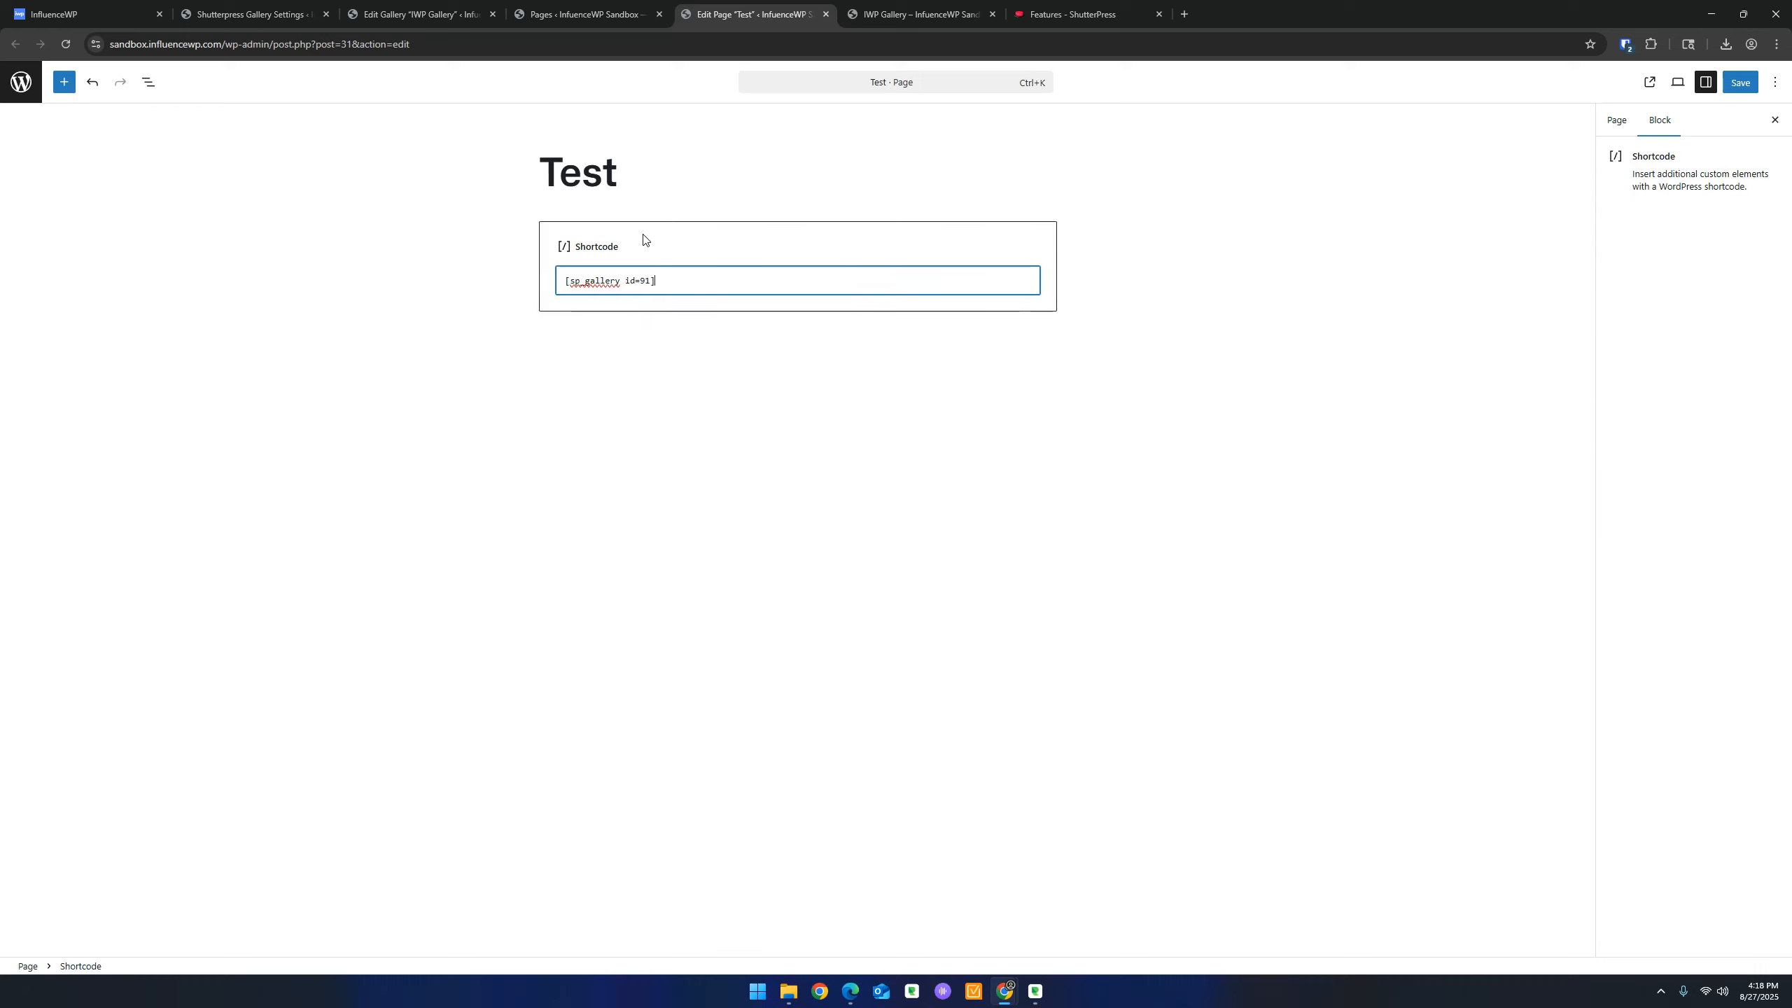
click(1740, 82)
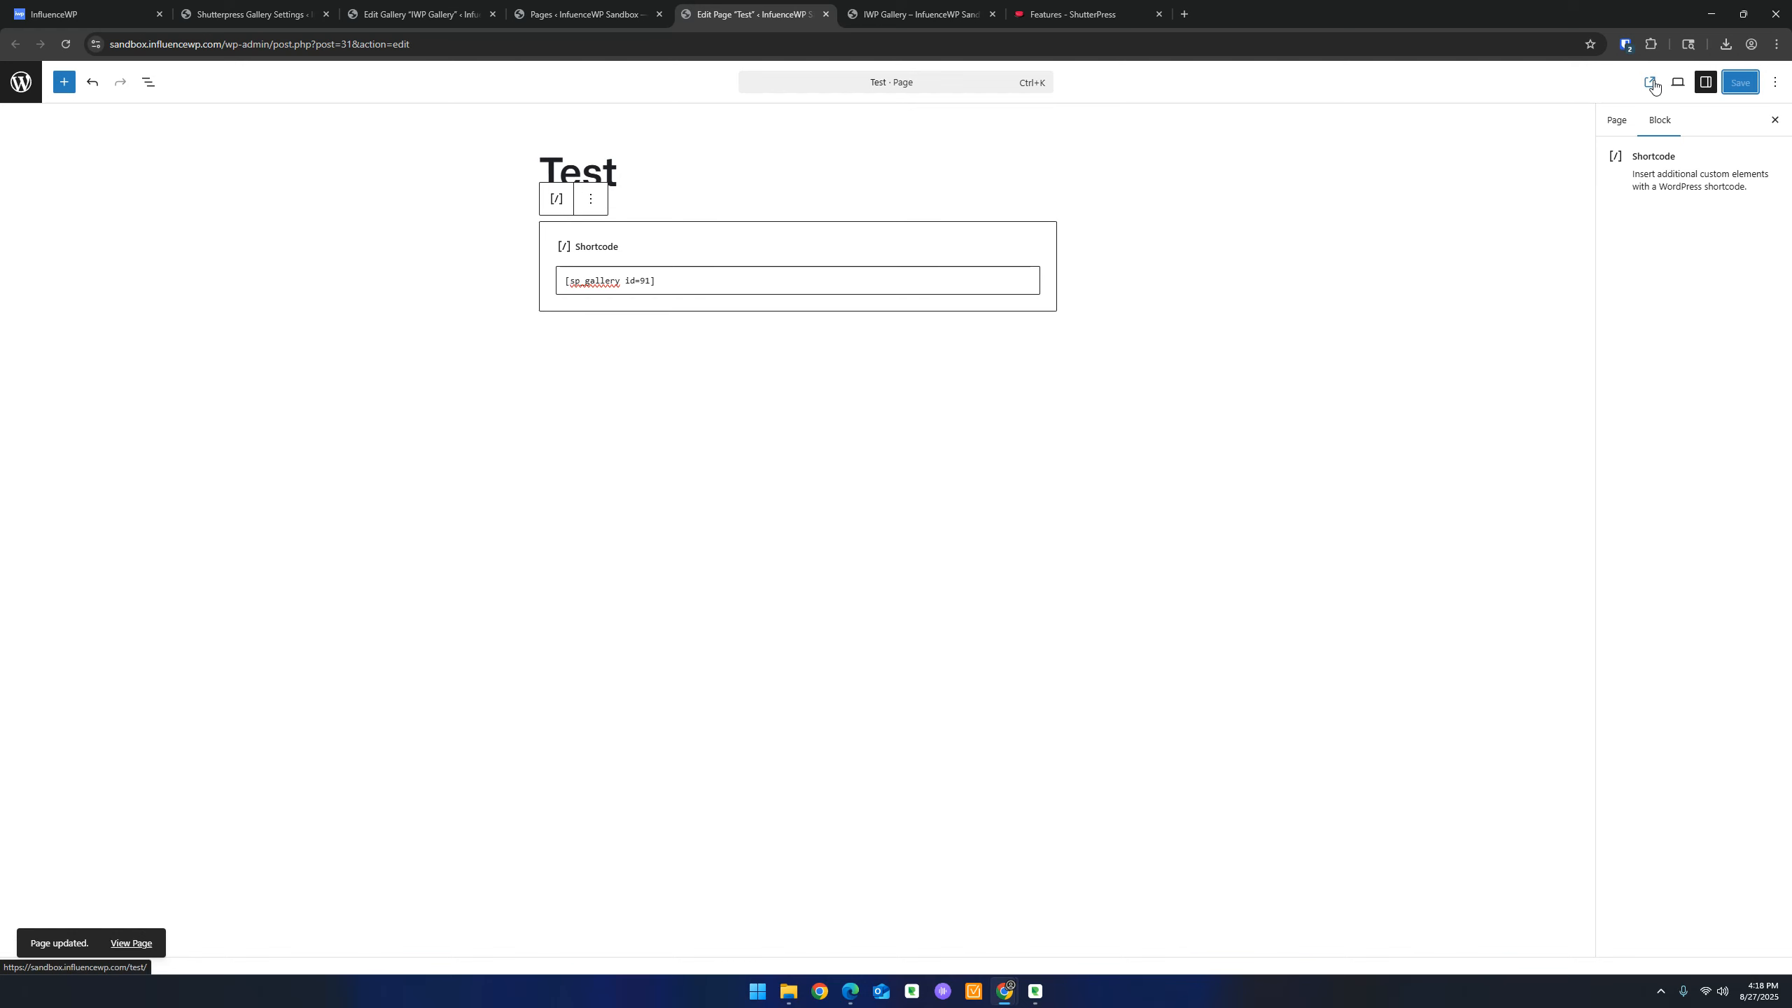
click(1651, 82)
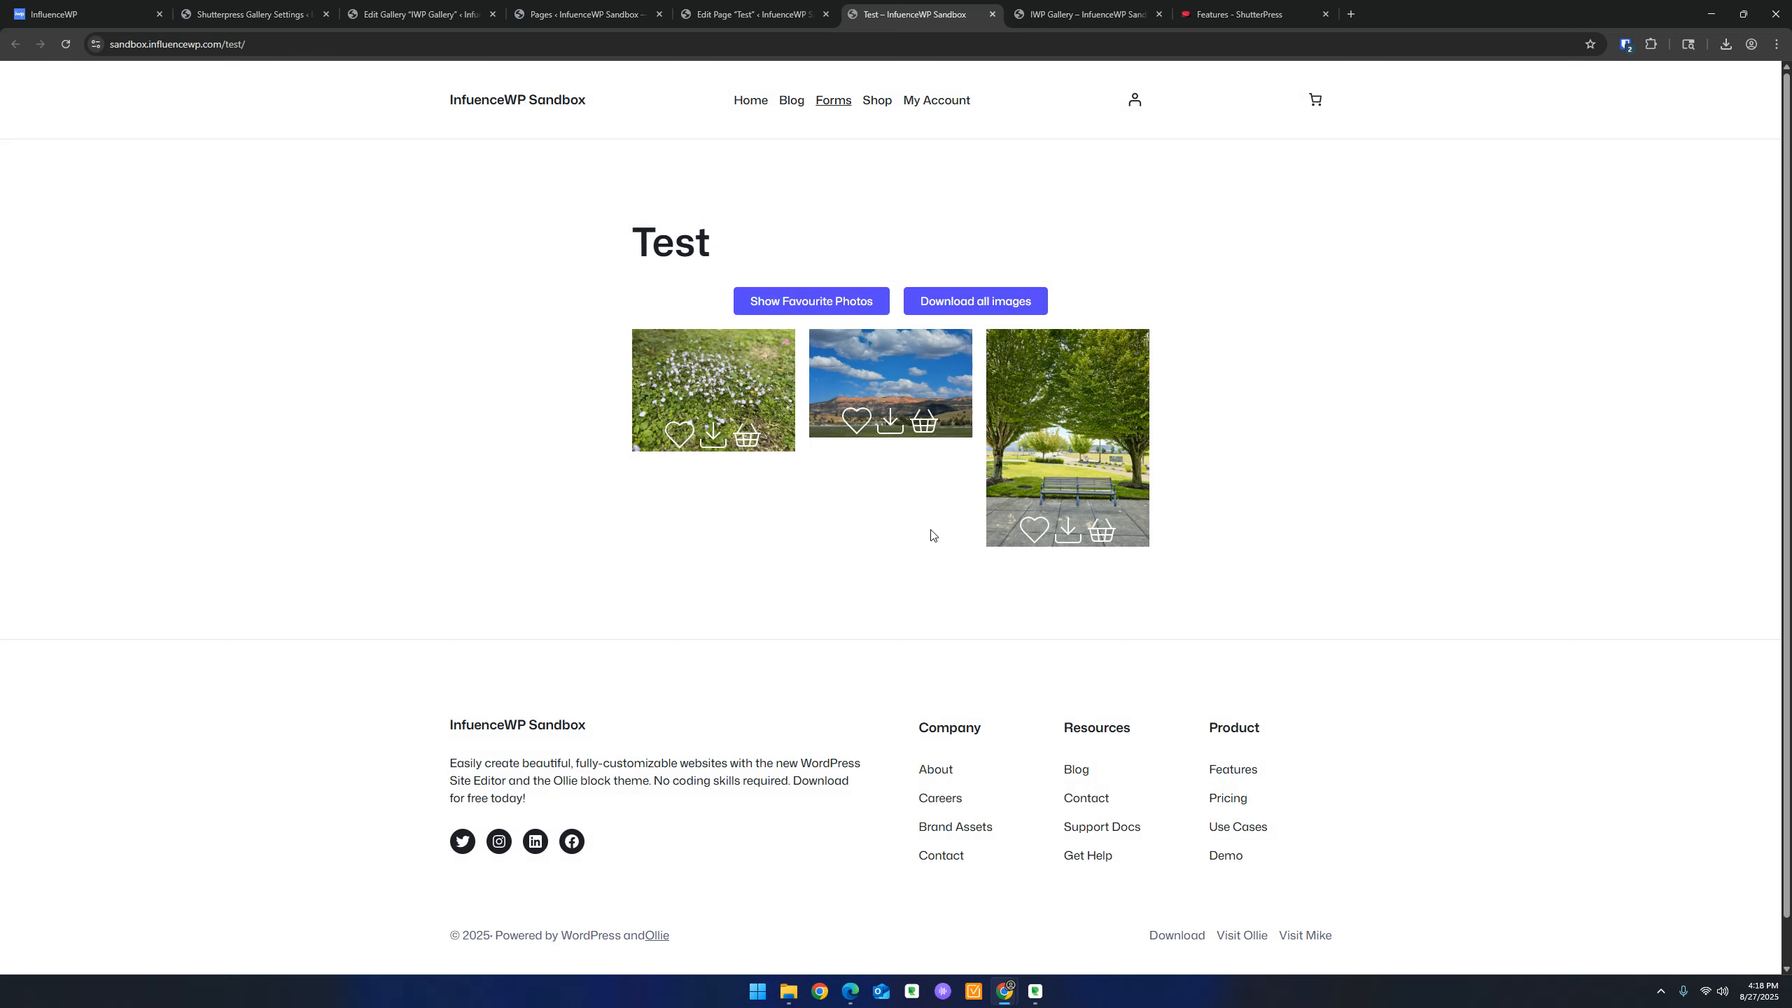
click(338, 9)
Return to ShutterPress Gallery Settings and look over the General settings section
click(382, 4)
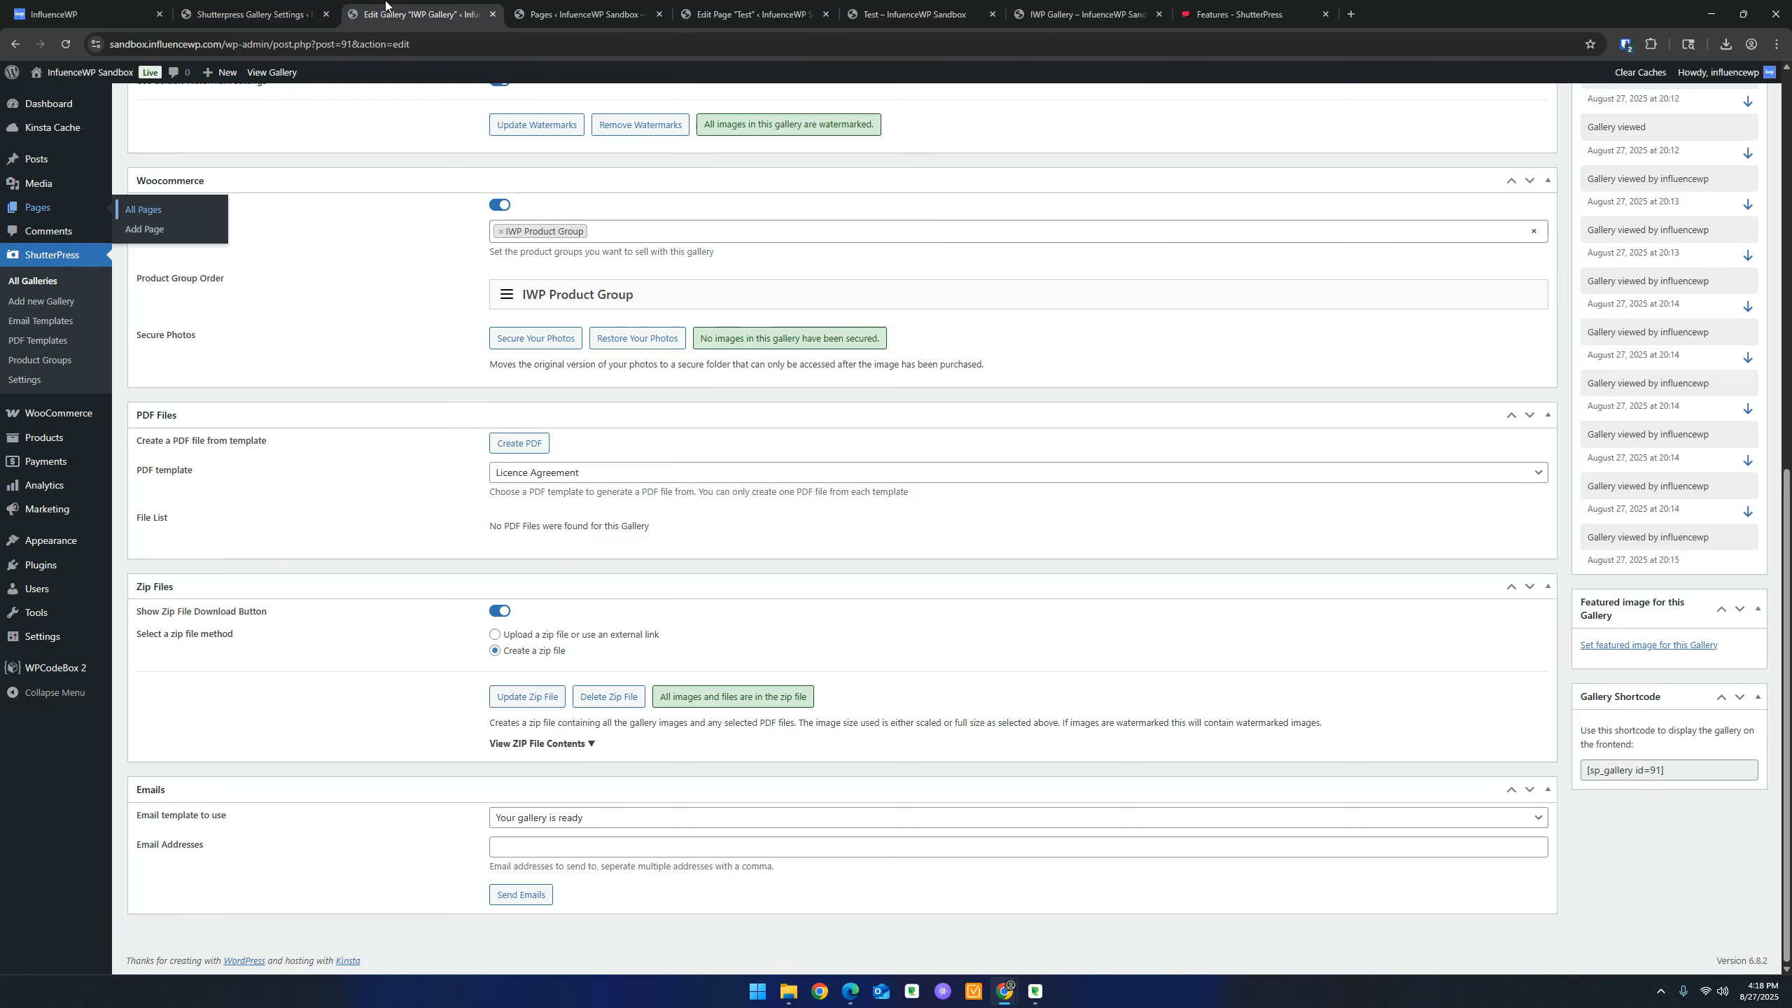
scroll(368, 331, up, 2)
click(238, 6)
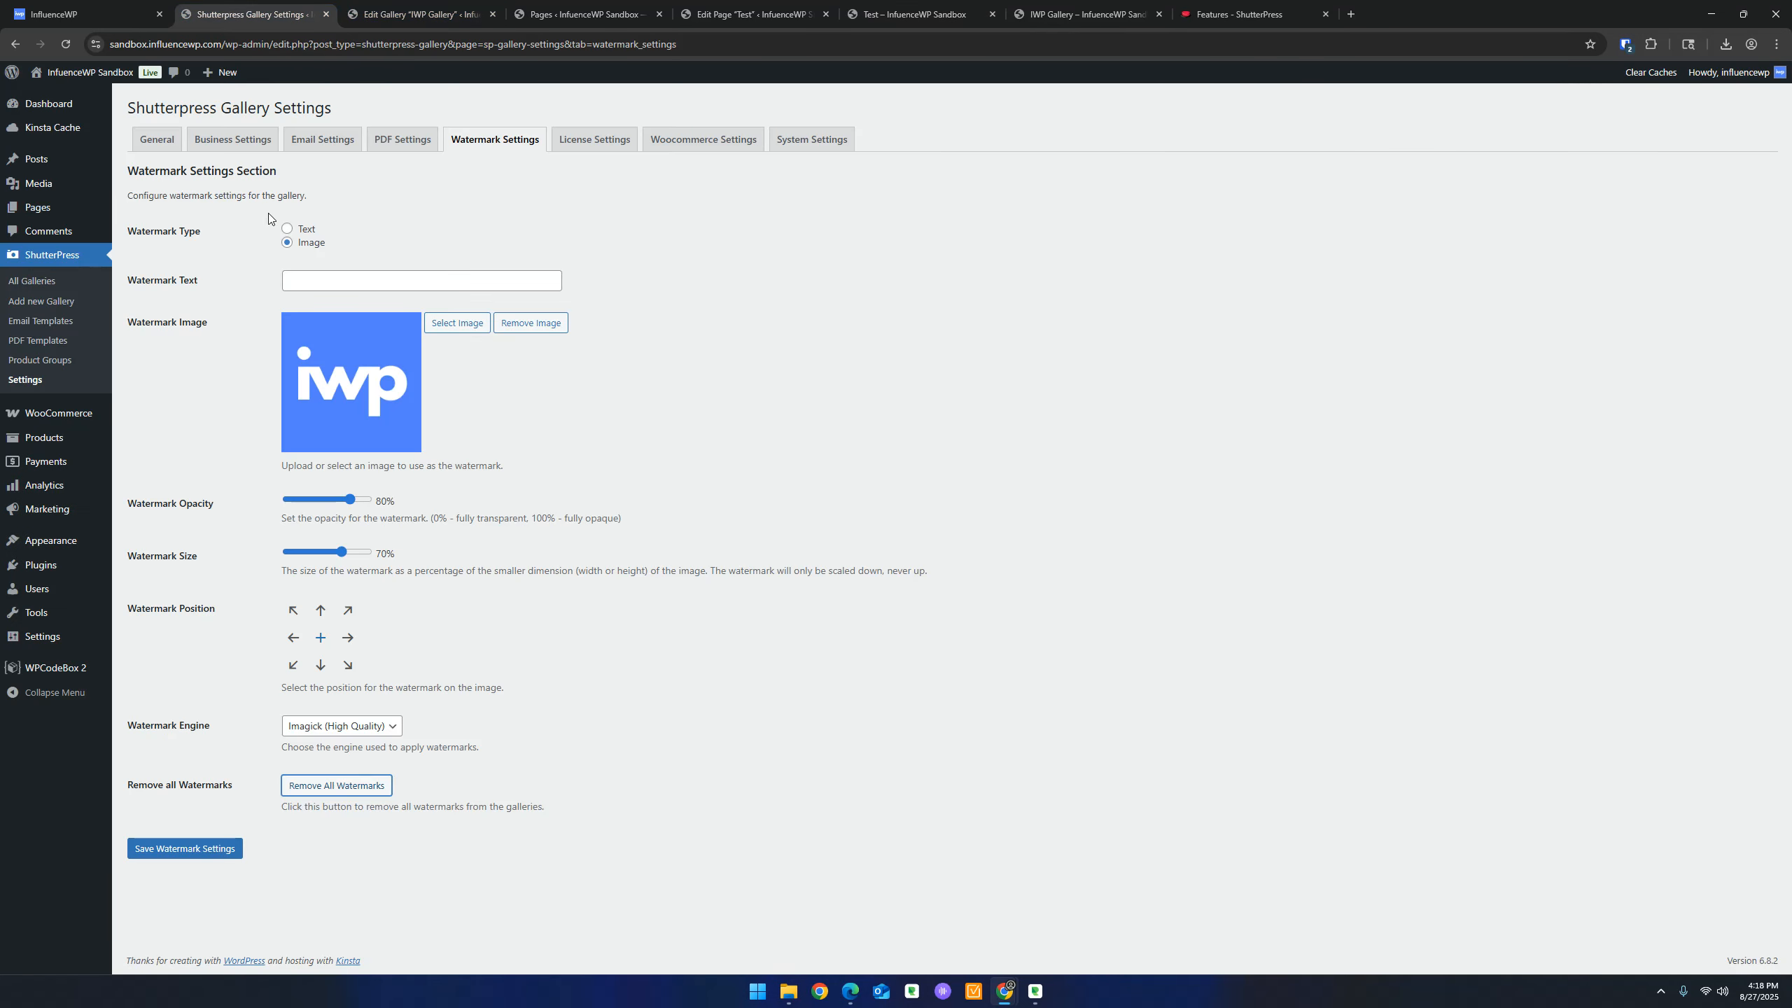
click(152, 145)
scroll(247, 387, down, 5)
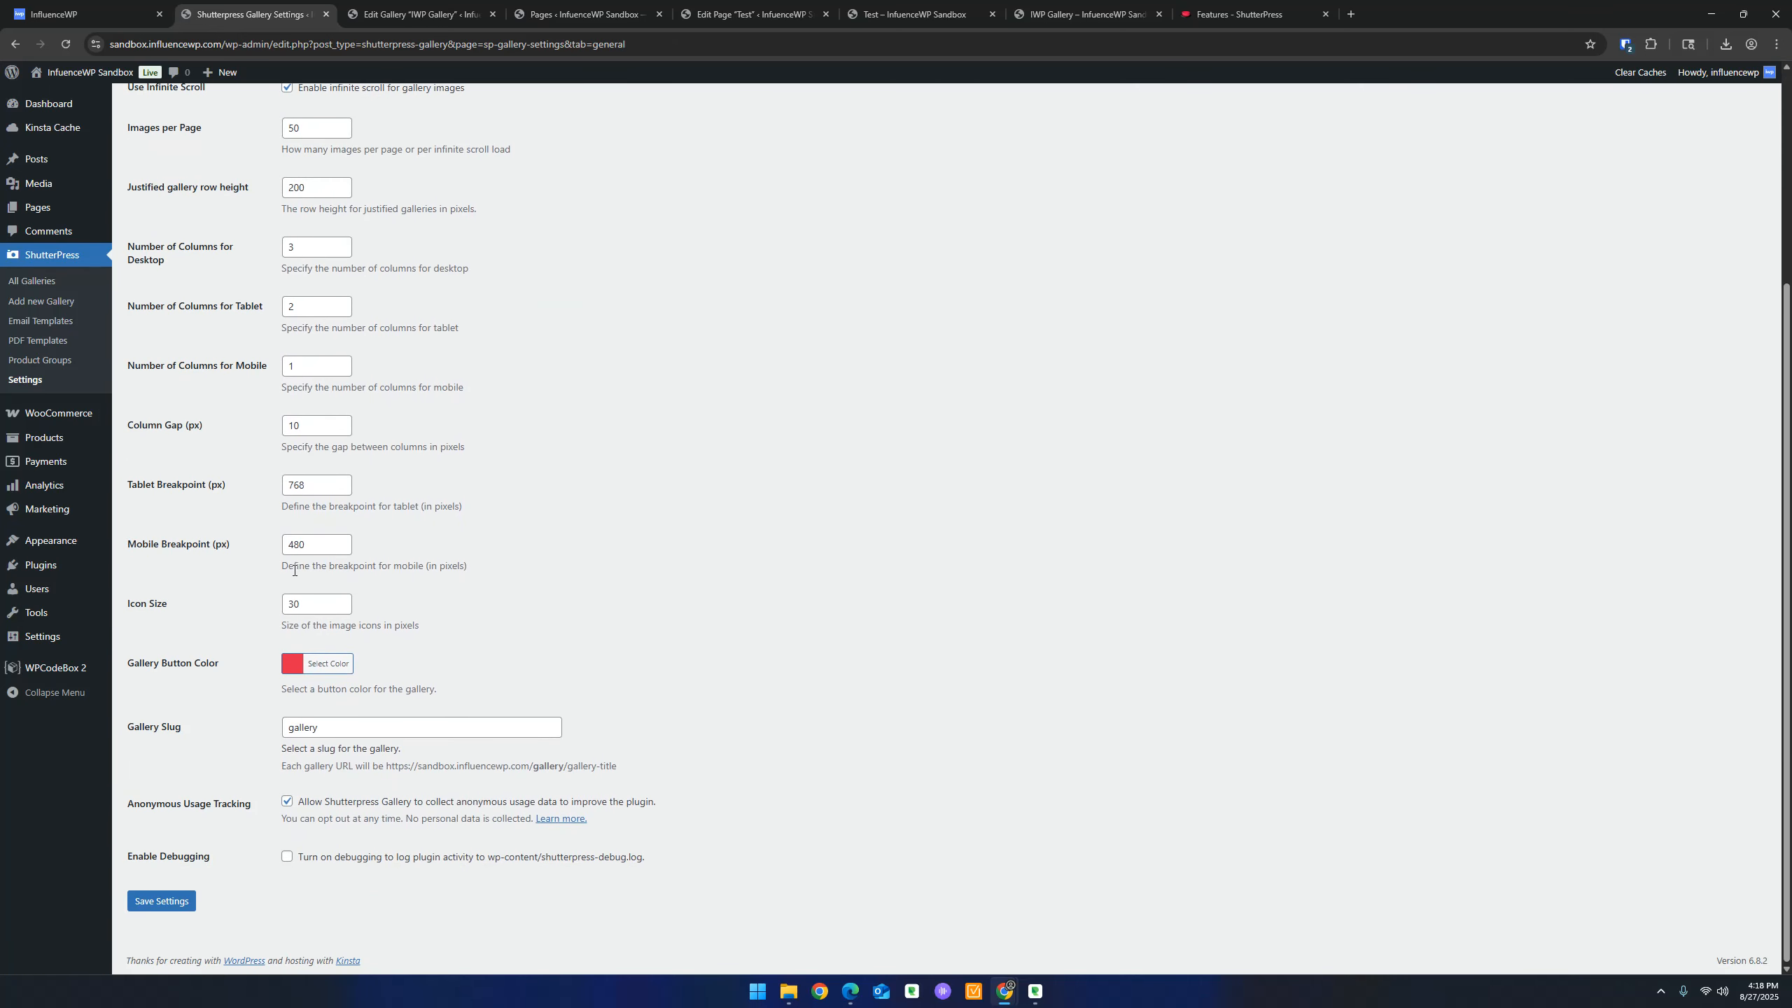
scroll(294, 570, up, 5)
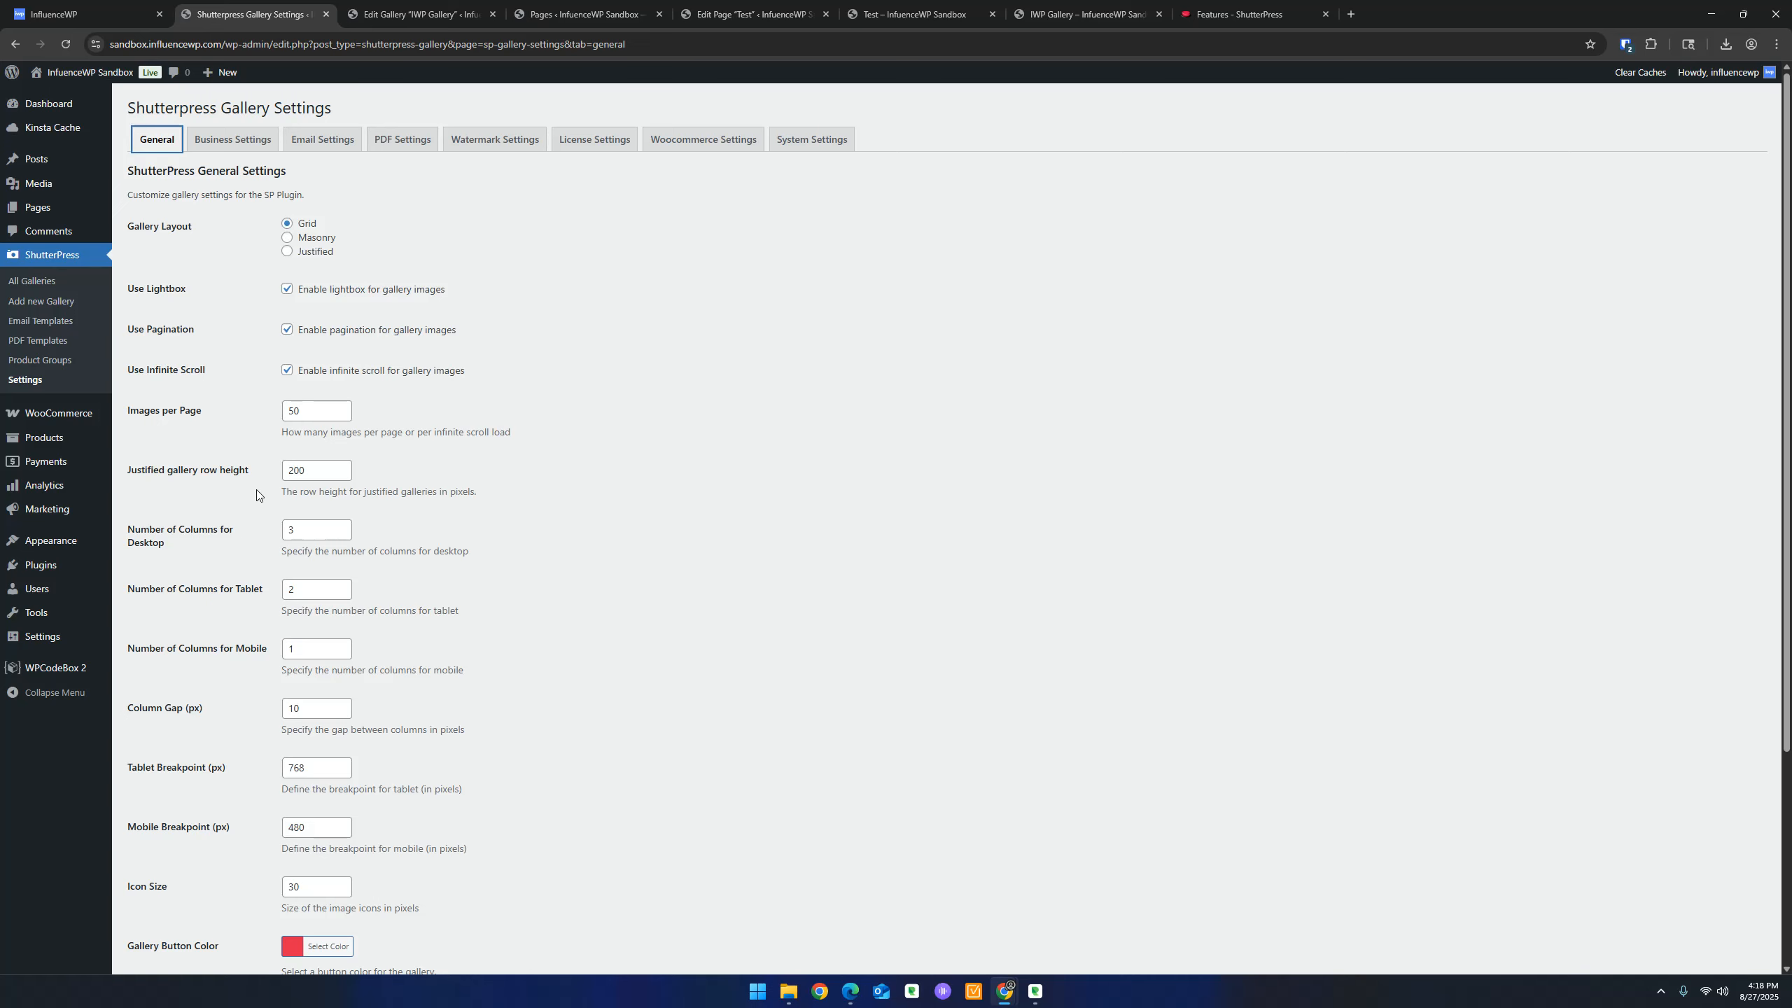
scroll(221, 569, down, 3)
scroll(221, 569, up, 3)
Step through the Business, Email, PDF, Watermark, License and Woocommerce settings sections
click(219, 139)
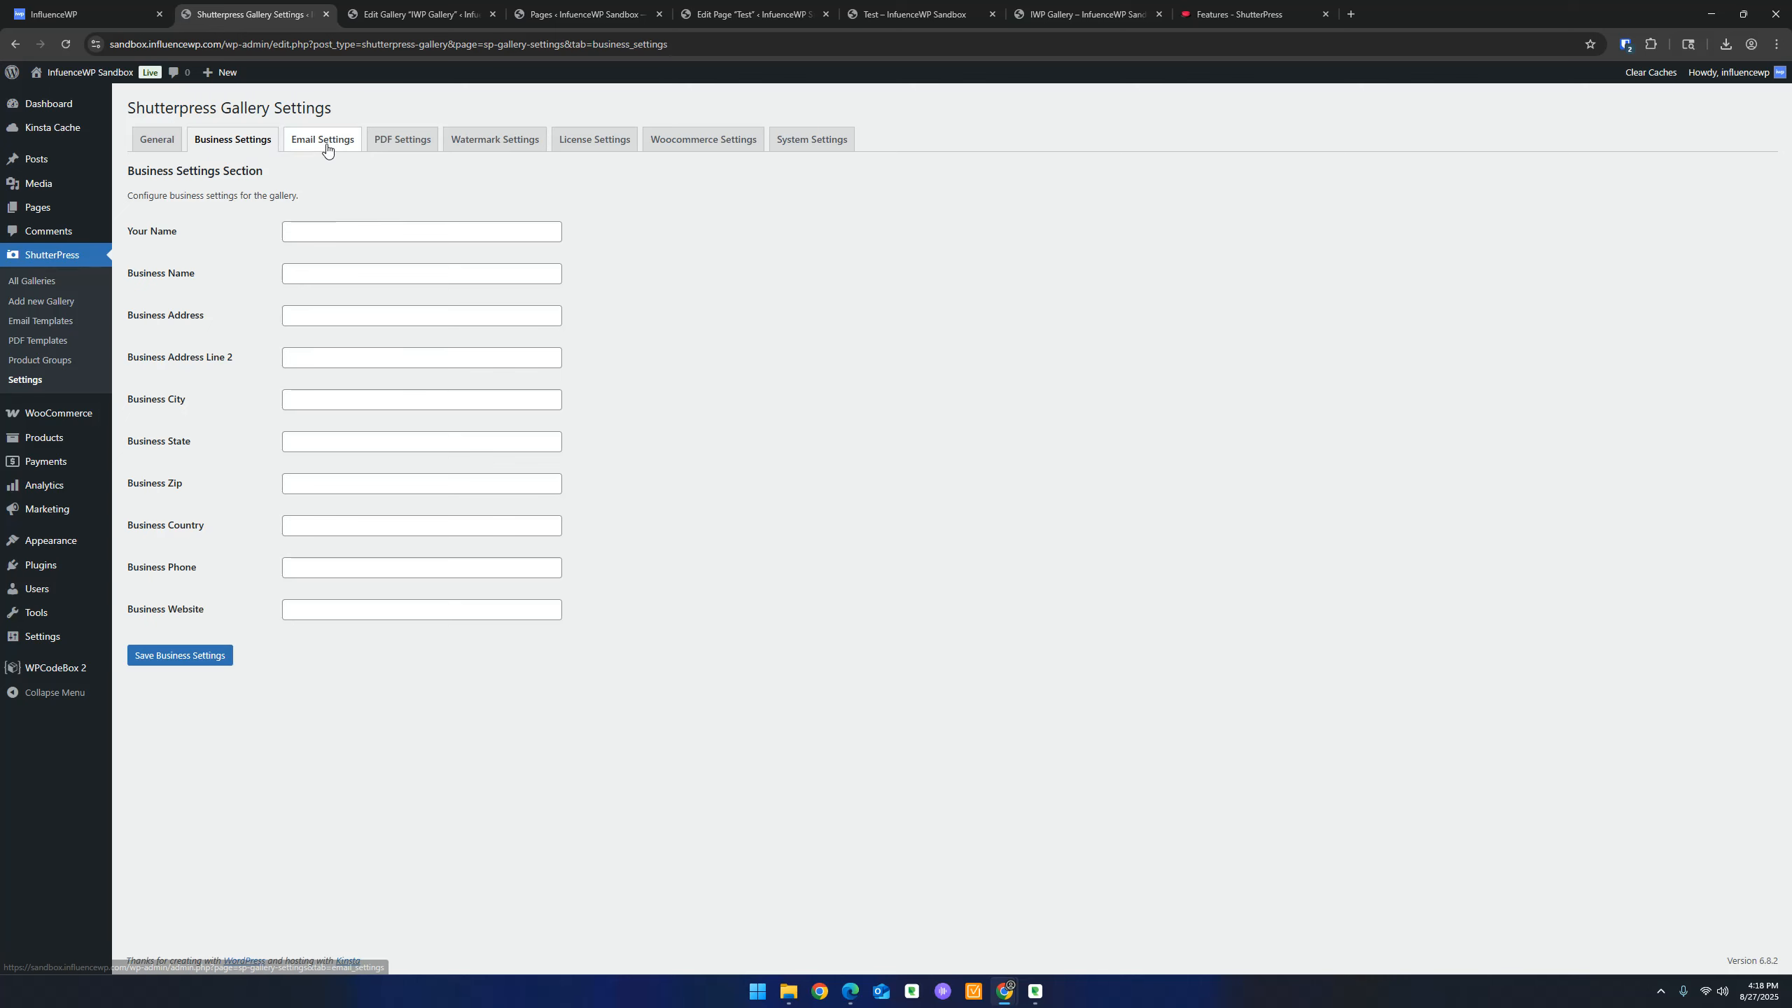
click(326, 147)
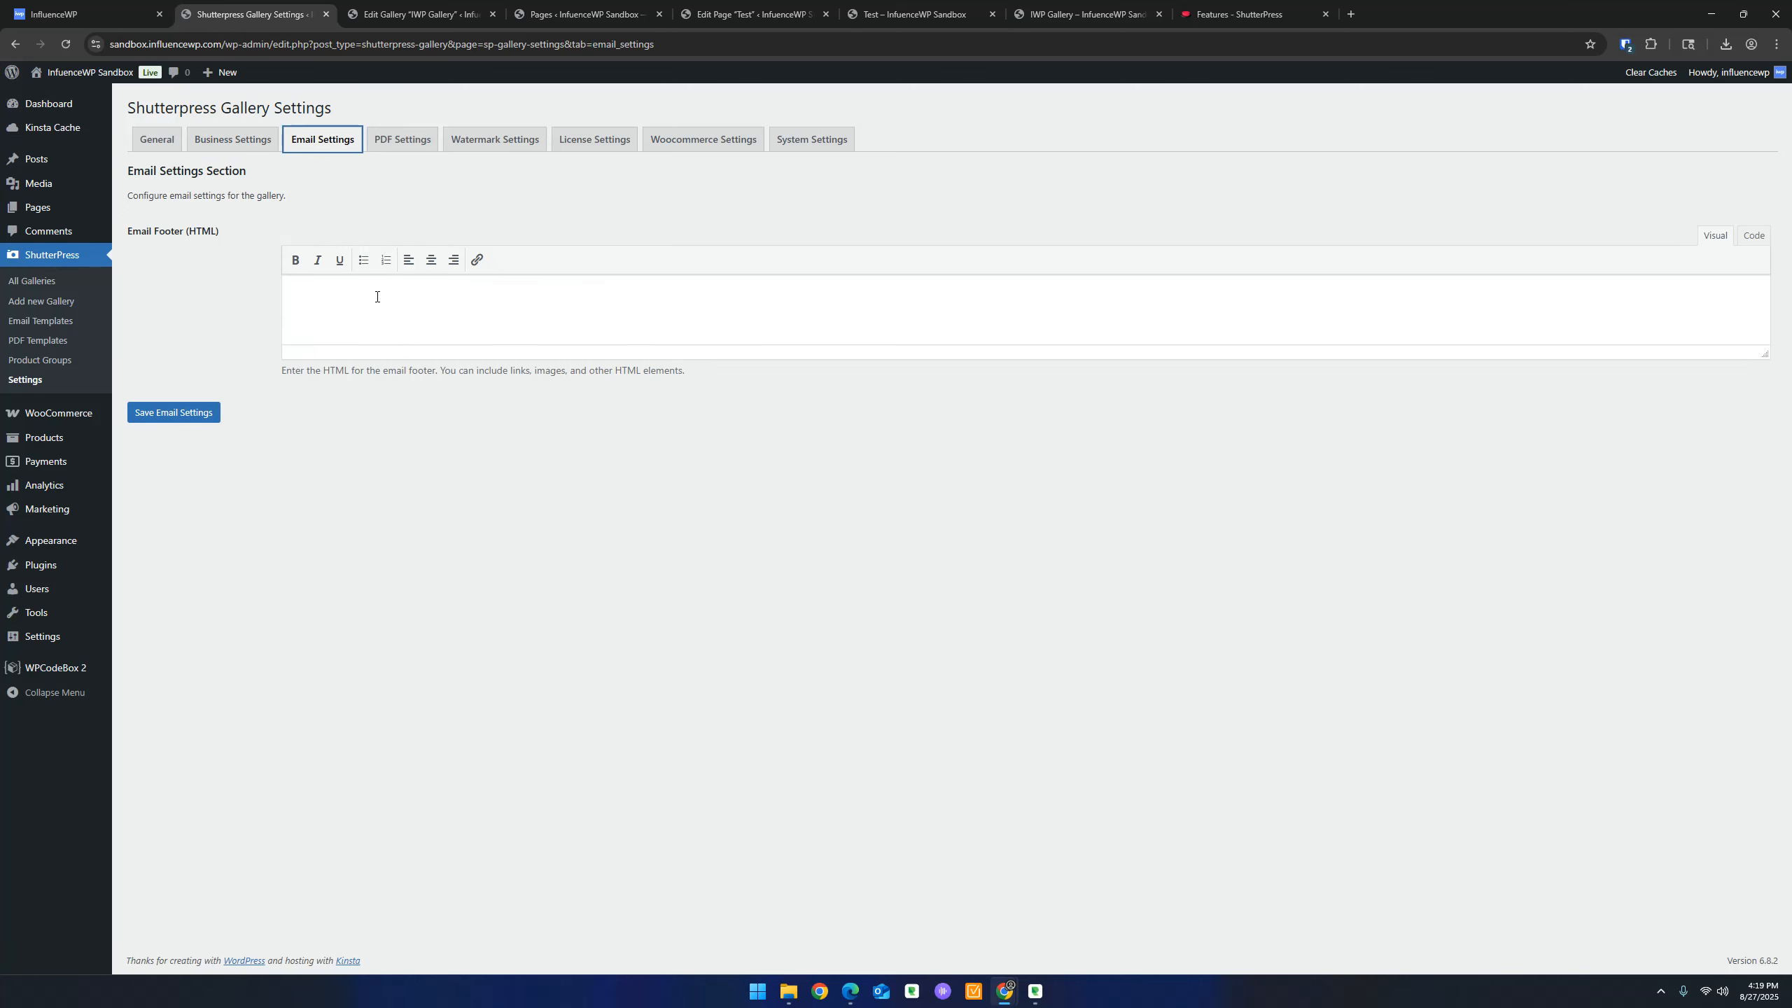
click(484, 336)
click(382, 141)
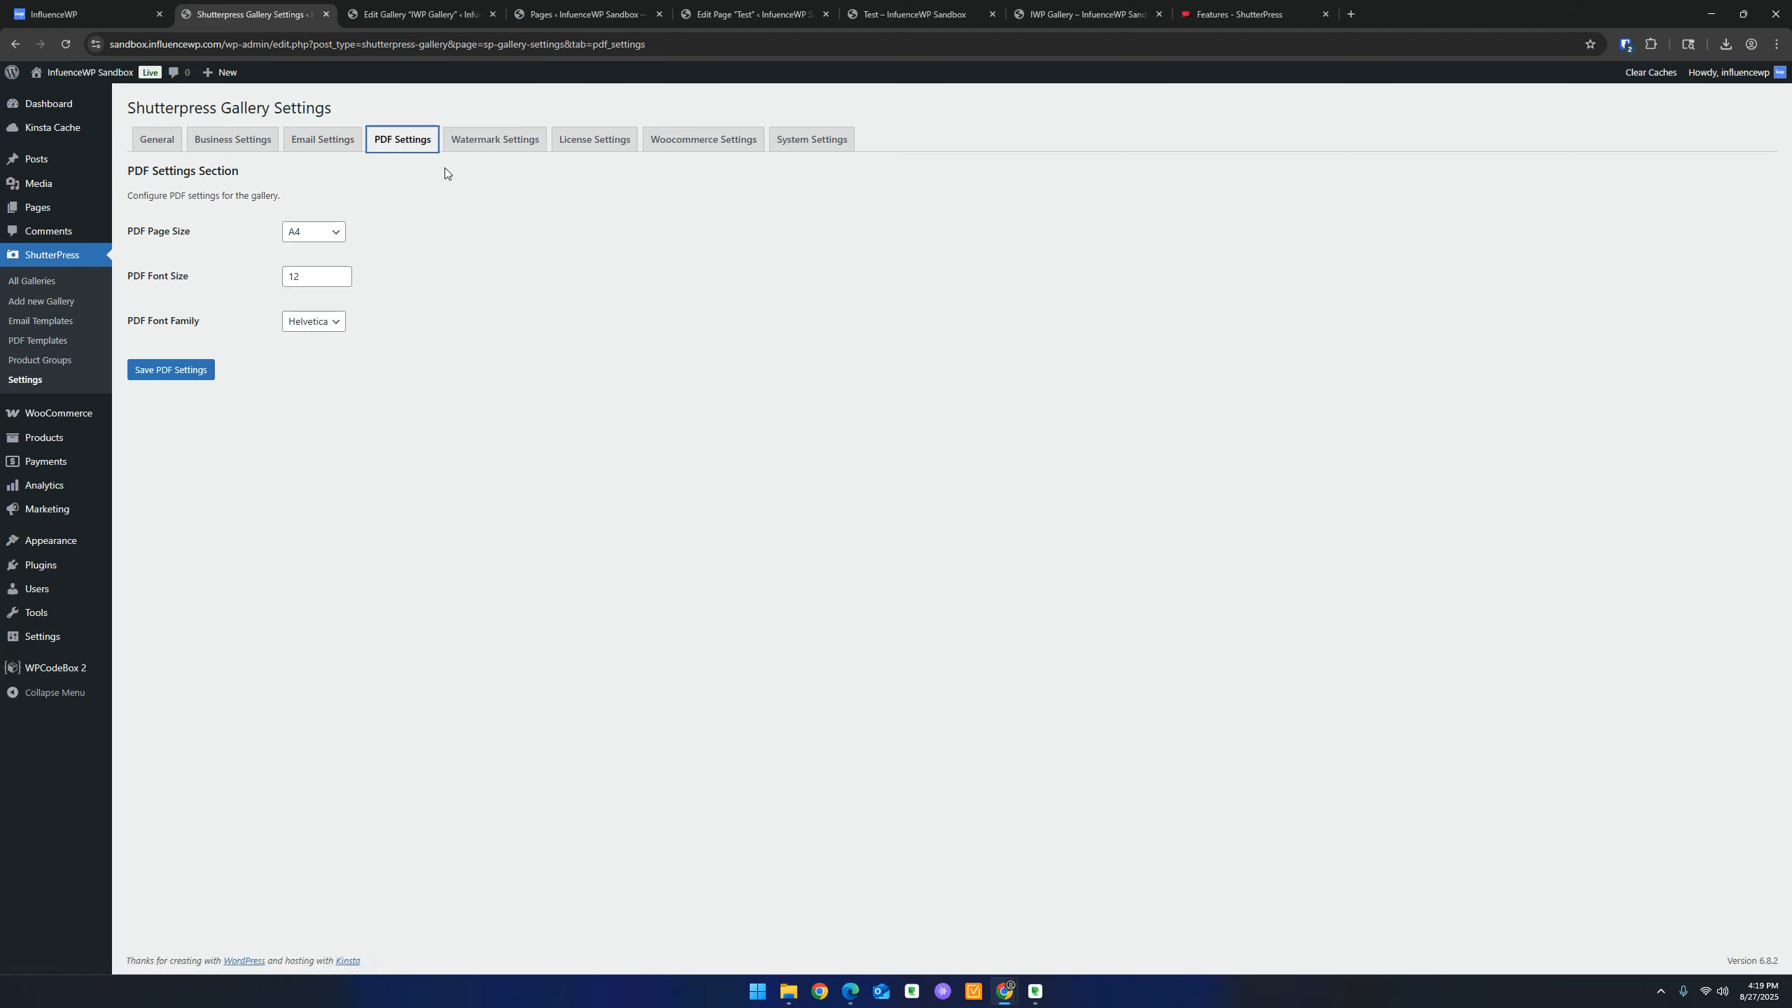
click(494, 139)
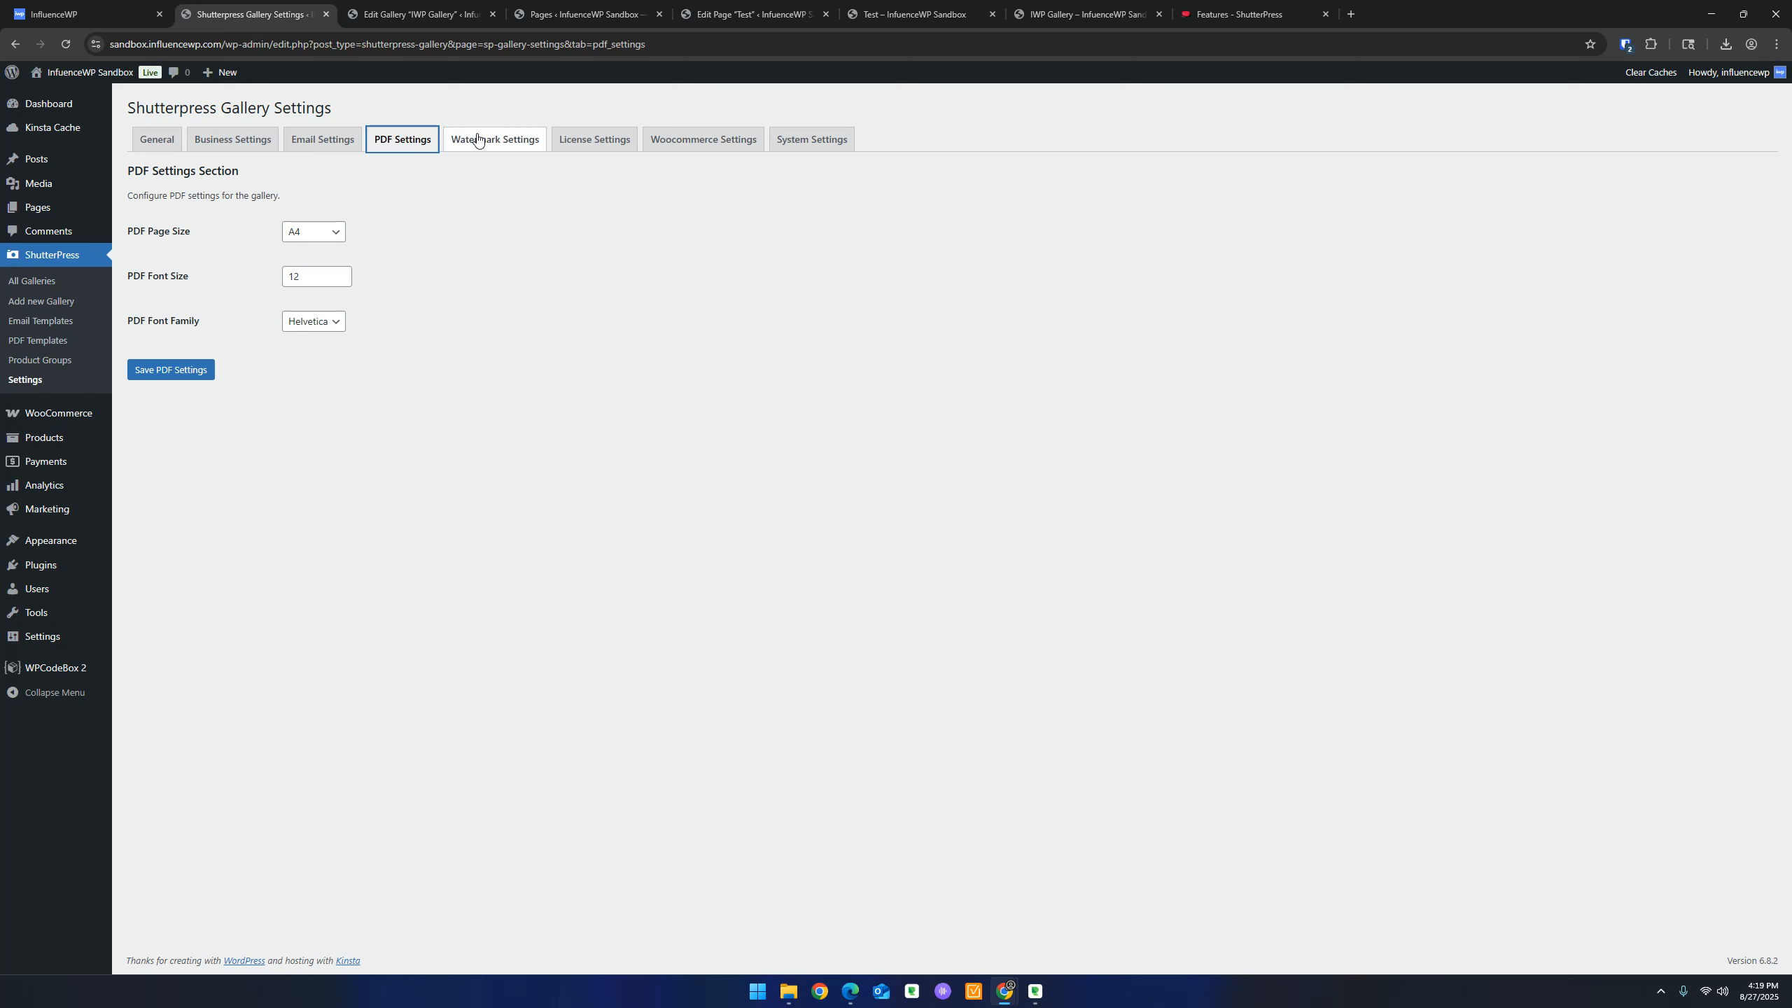
click(574, 141)
click(685, 141)
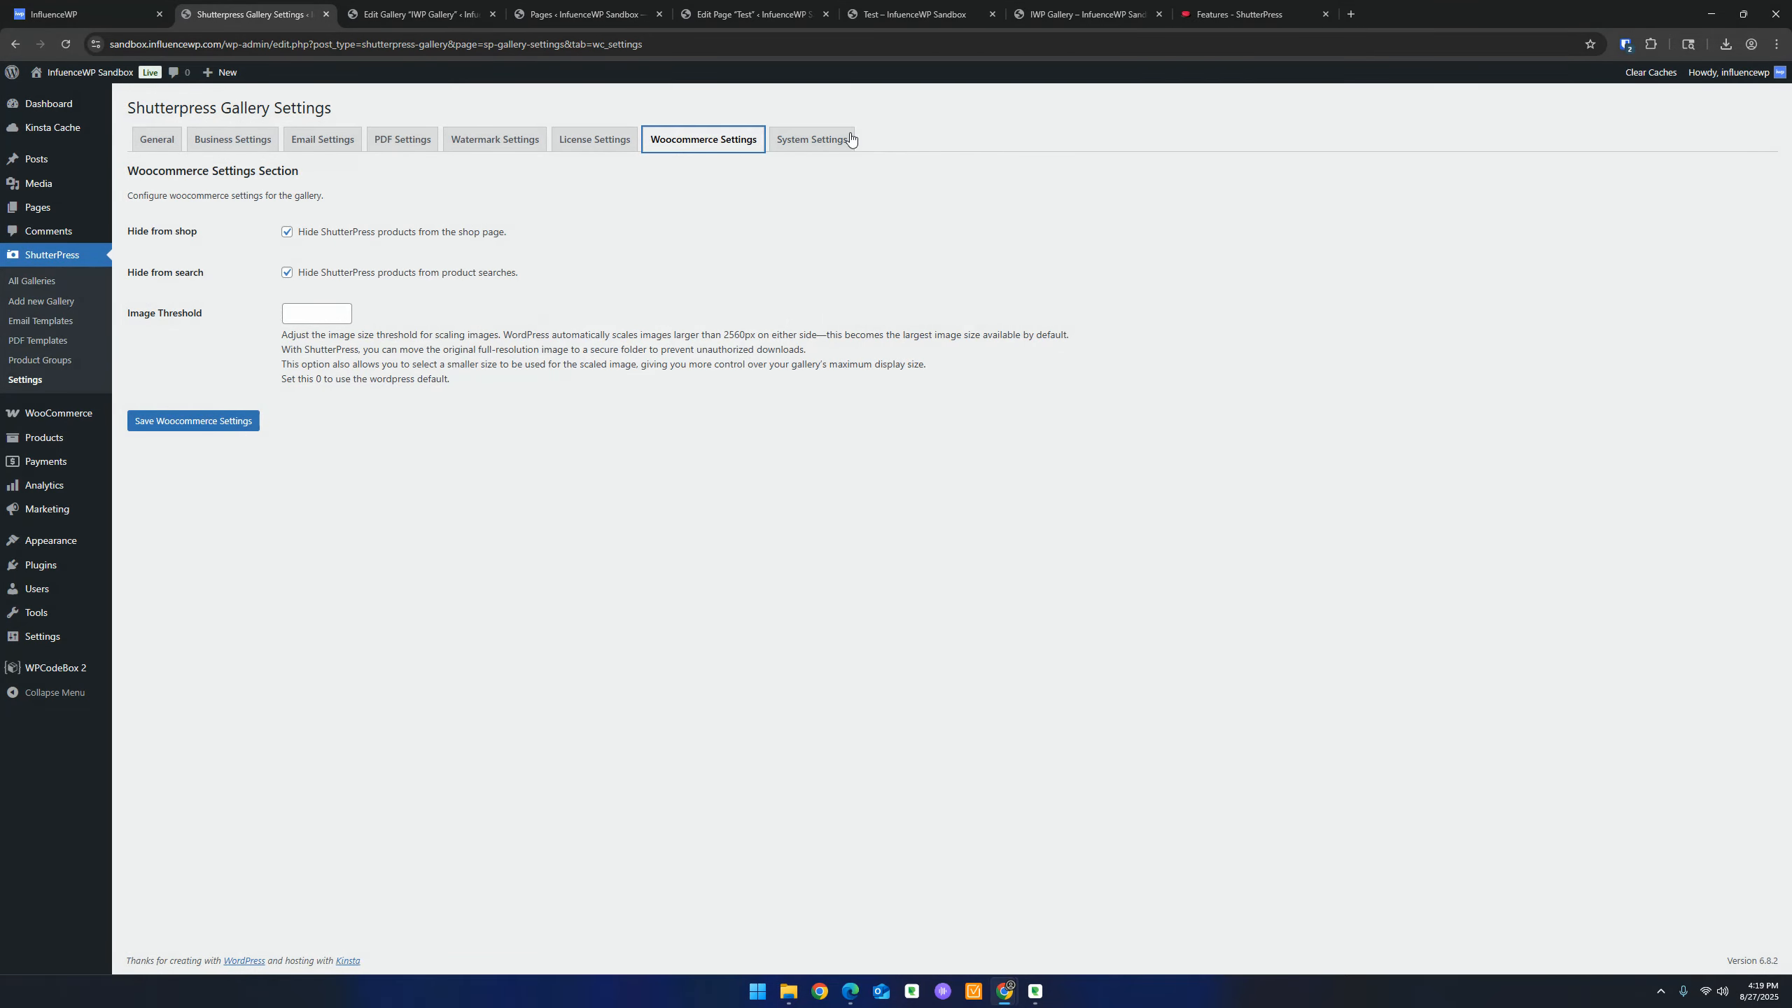
Check the System Settings server requirements, browse email and PDF templates and galleries, then return to the Test page
click(812, 141)
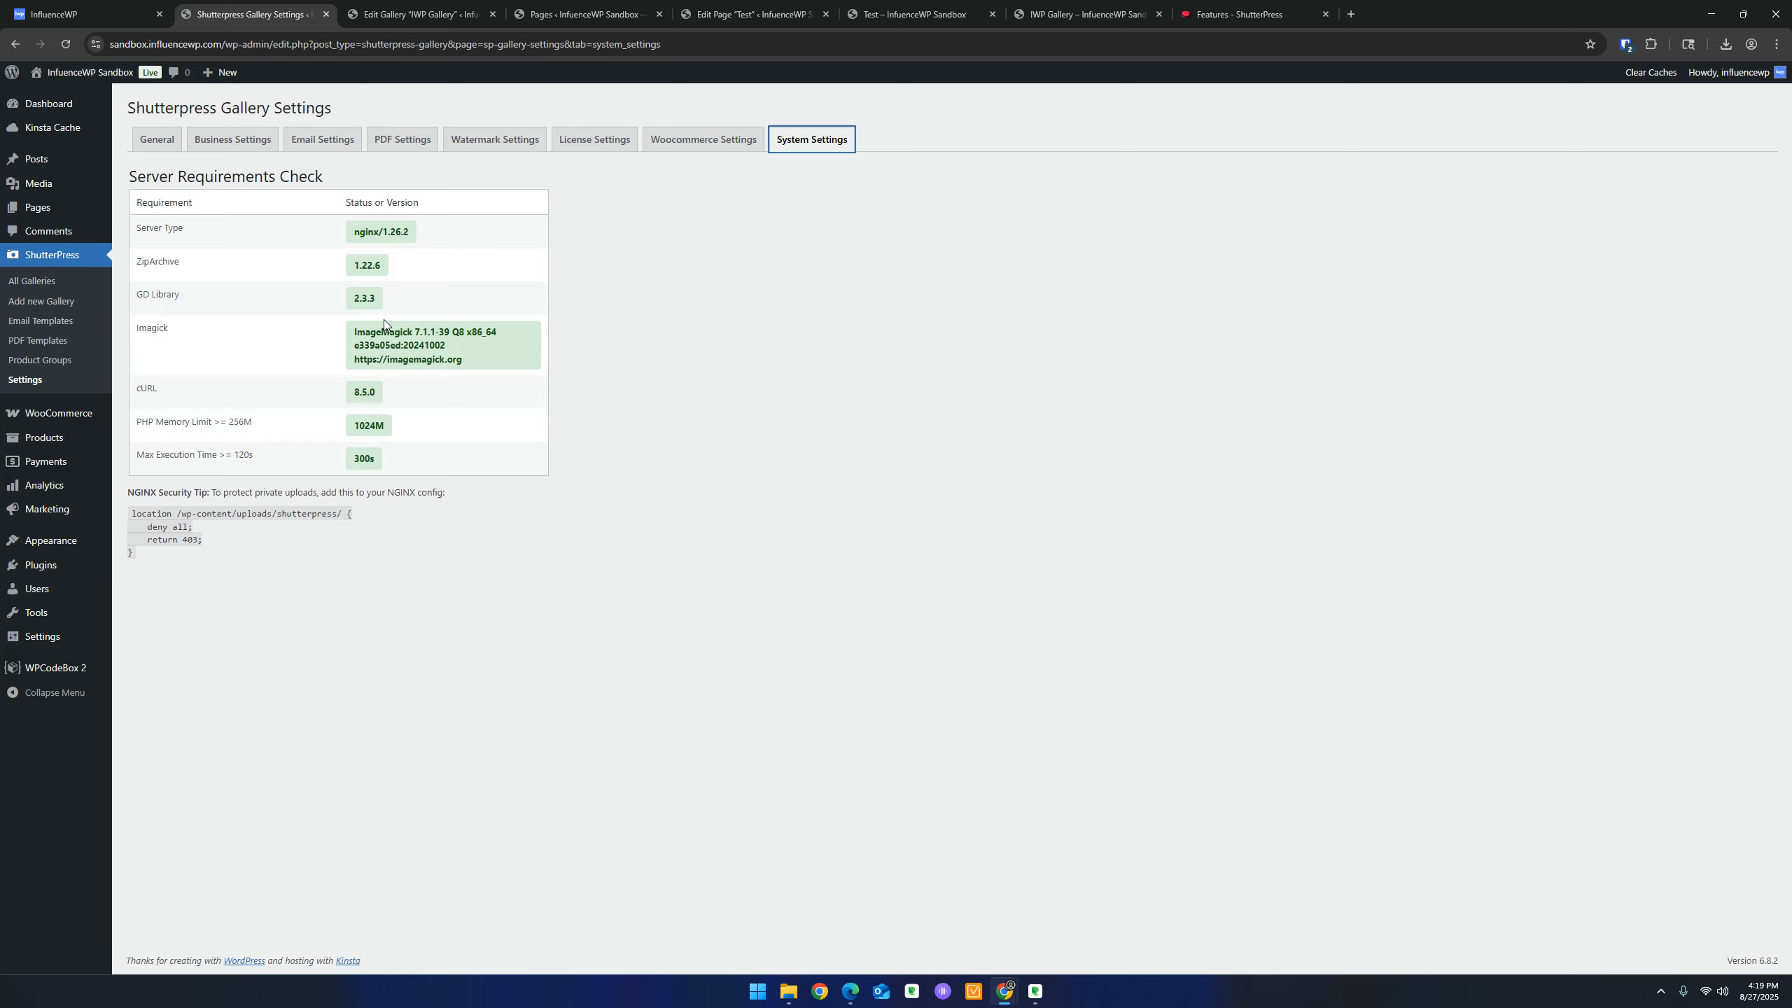
click(39, 321)
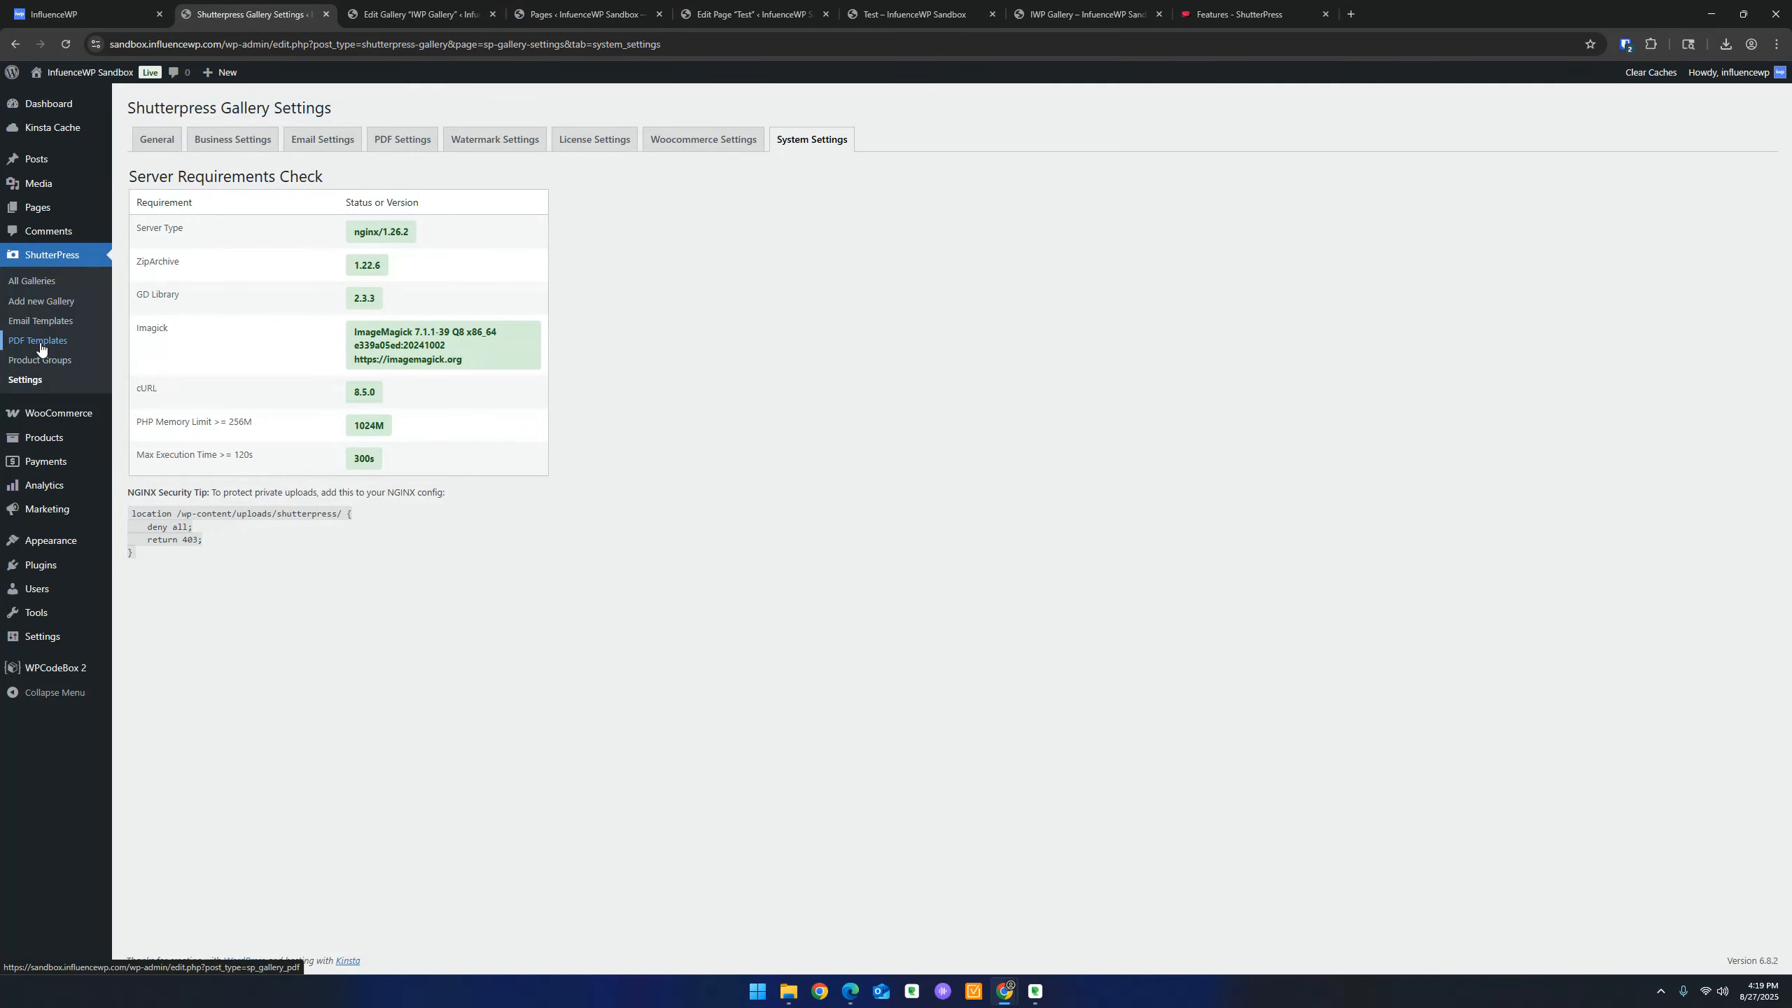
click(39, 342)
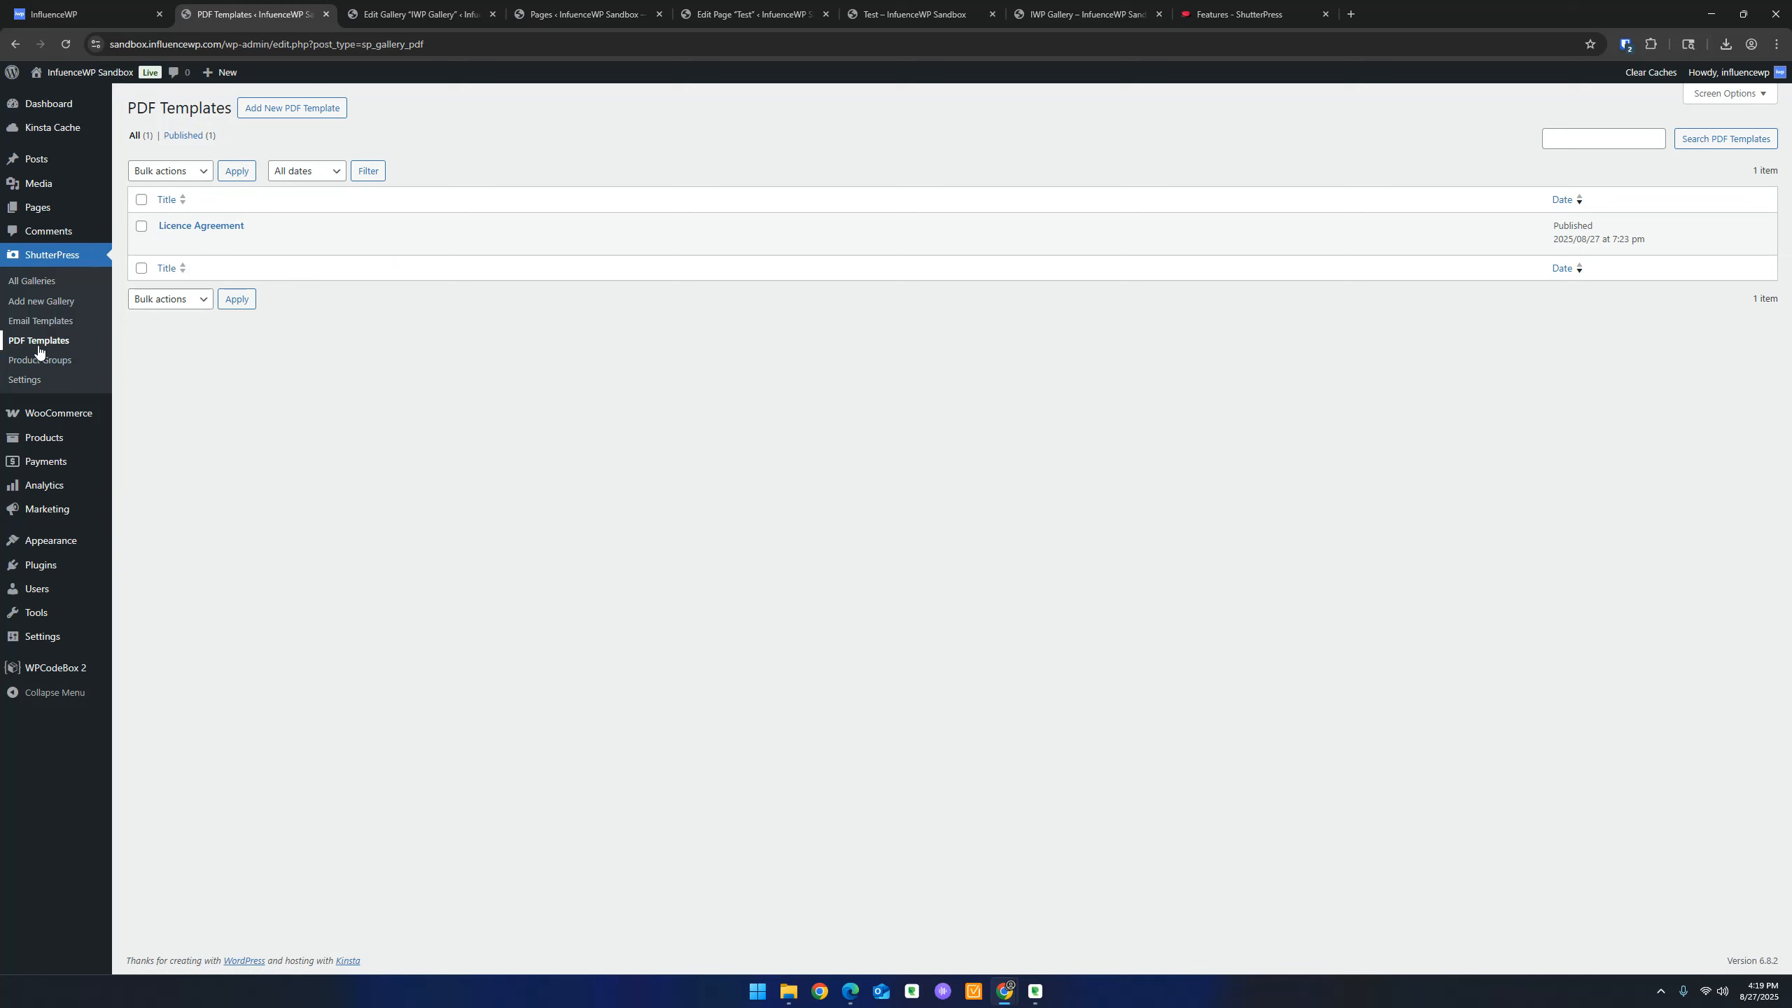
click(32, 280)
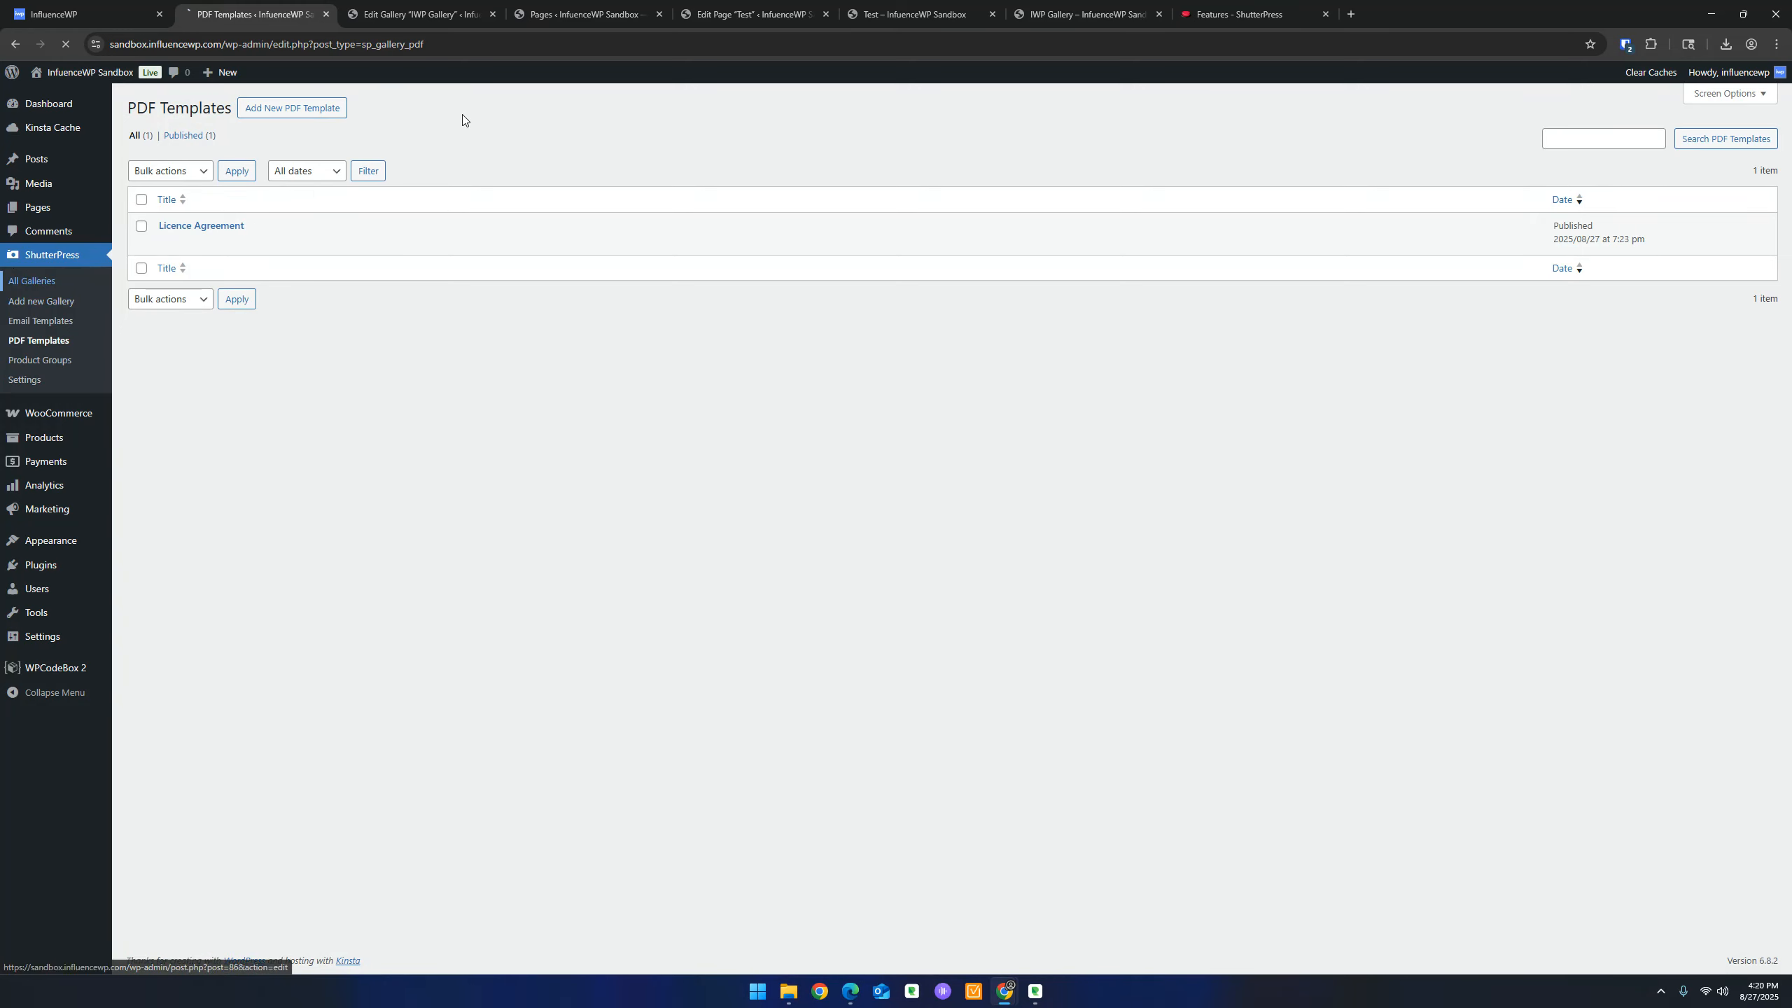
click(917, 14)
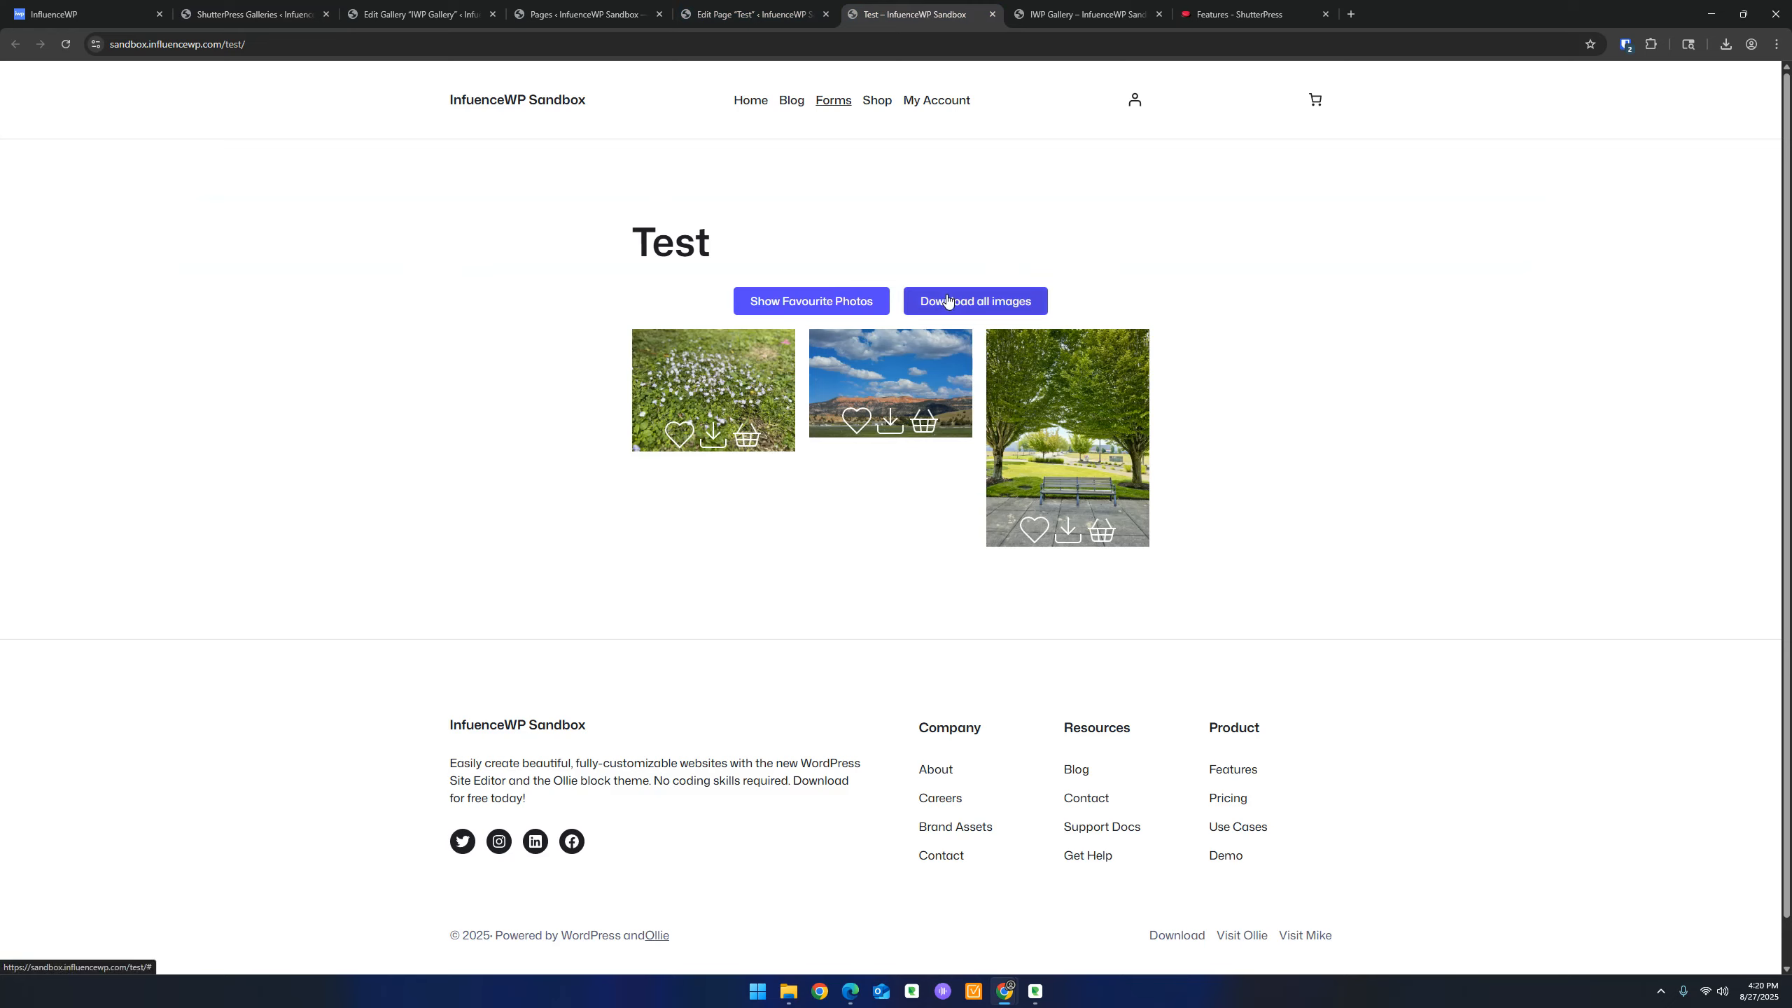
Filter the Test gallery to favourites, switch back to all photos, and favourite the bench photo
click(838, 302)
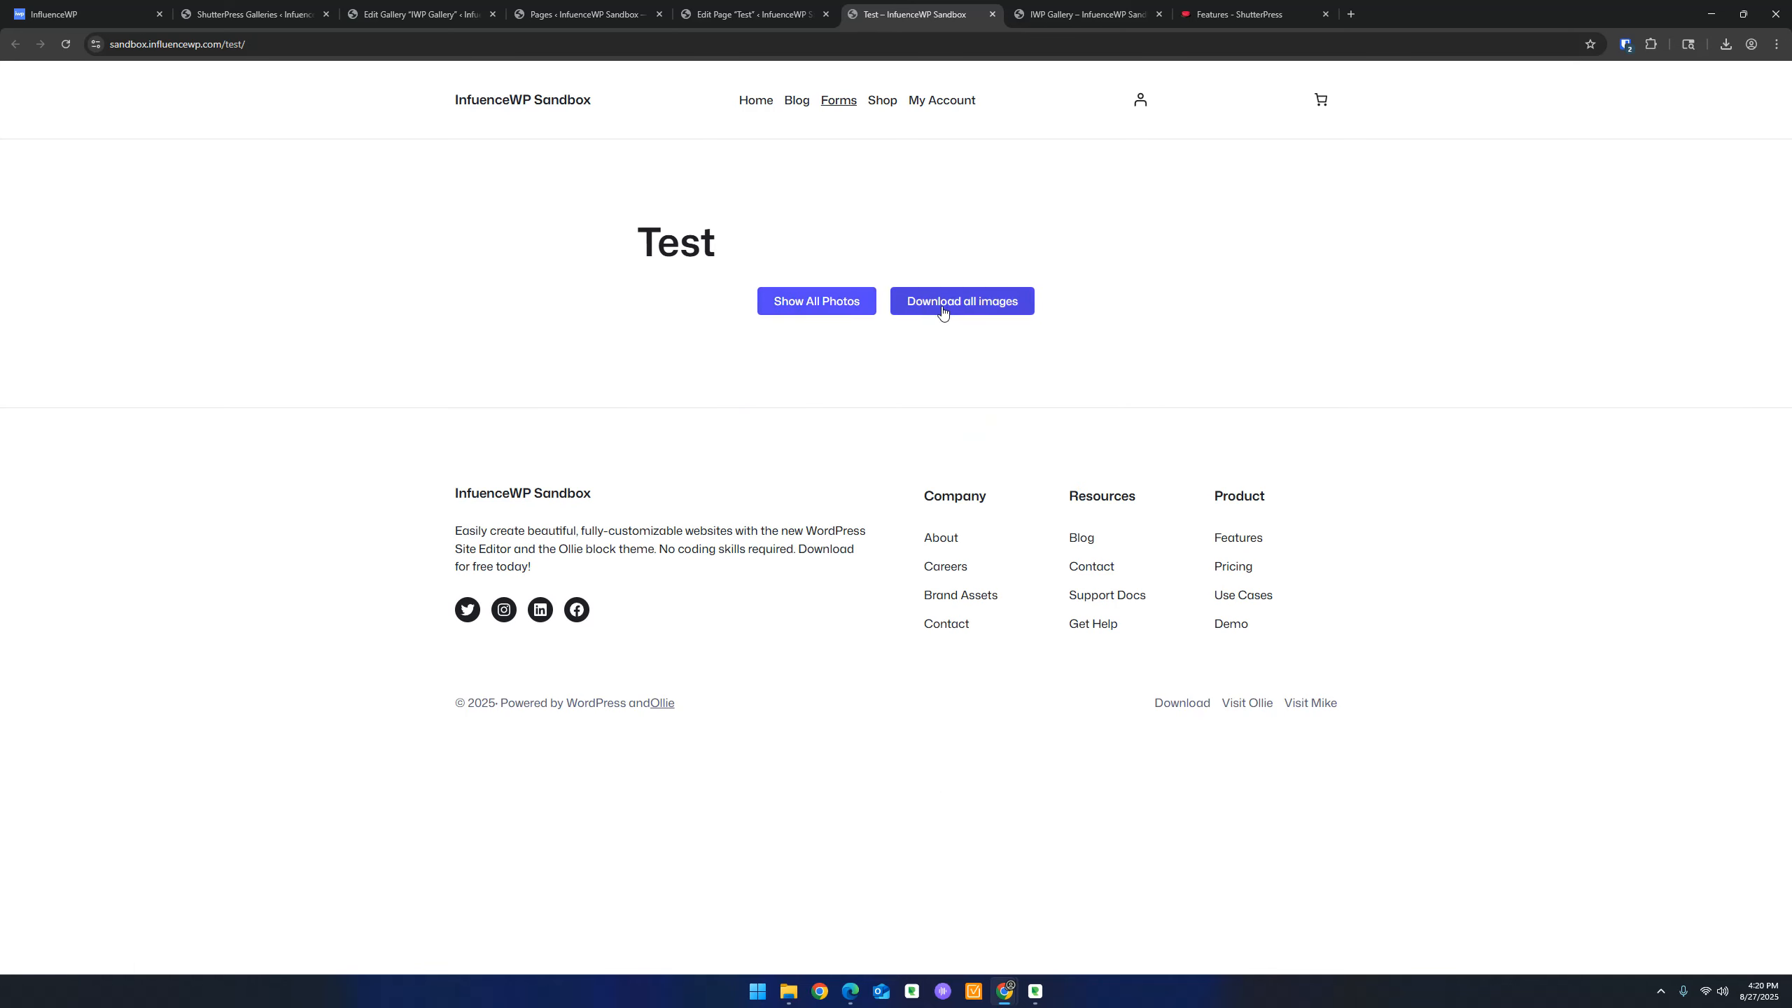
click(839, 302)
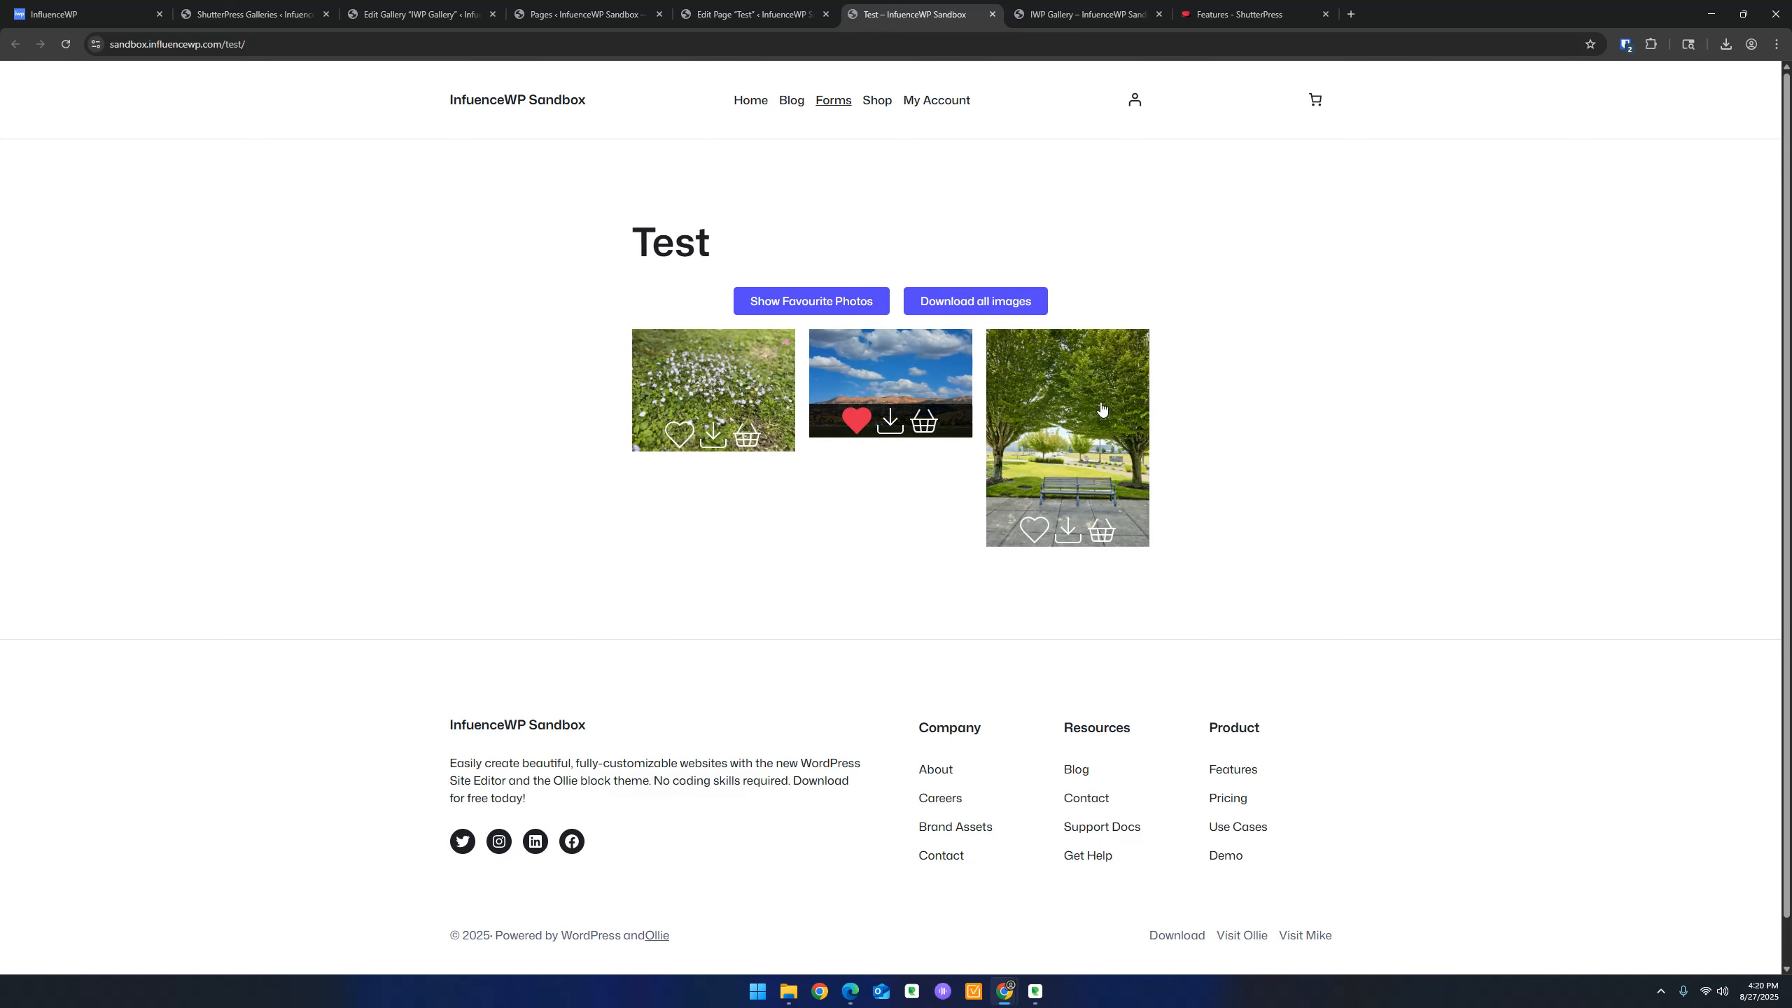
click(1035, 529)
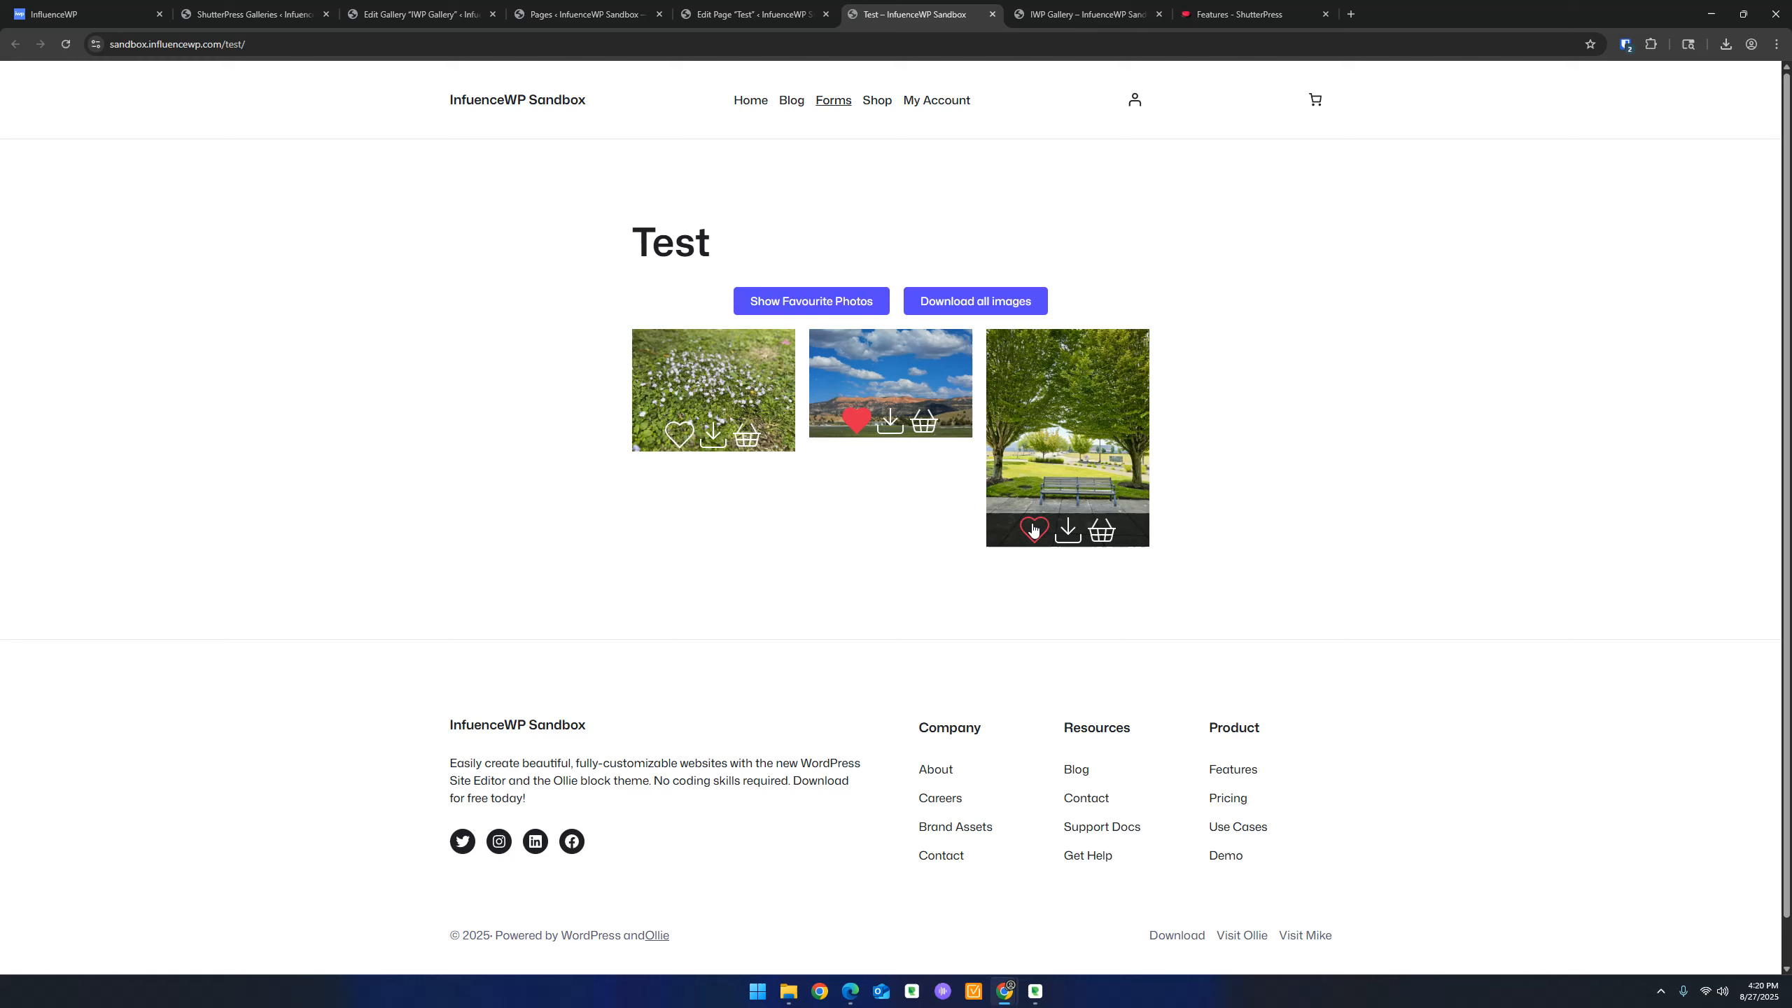
View the bench photo's purchase options (IWP SP Product, $0.00, Frame Color), then close them
click(1102, 531)
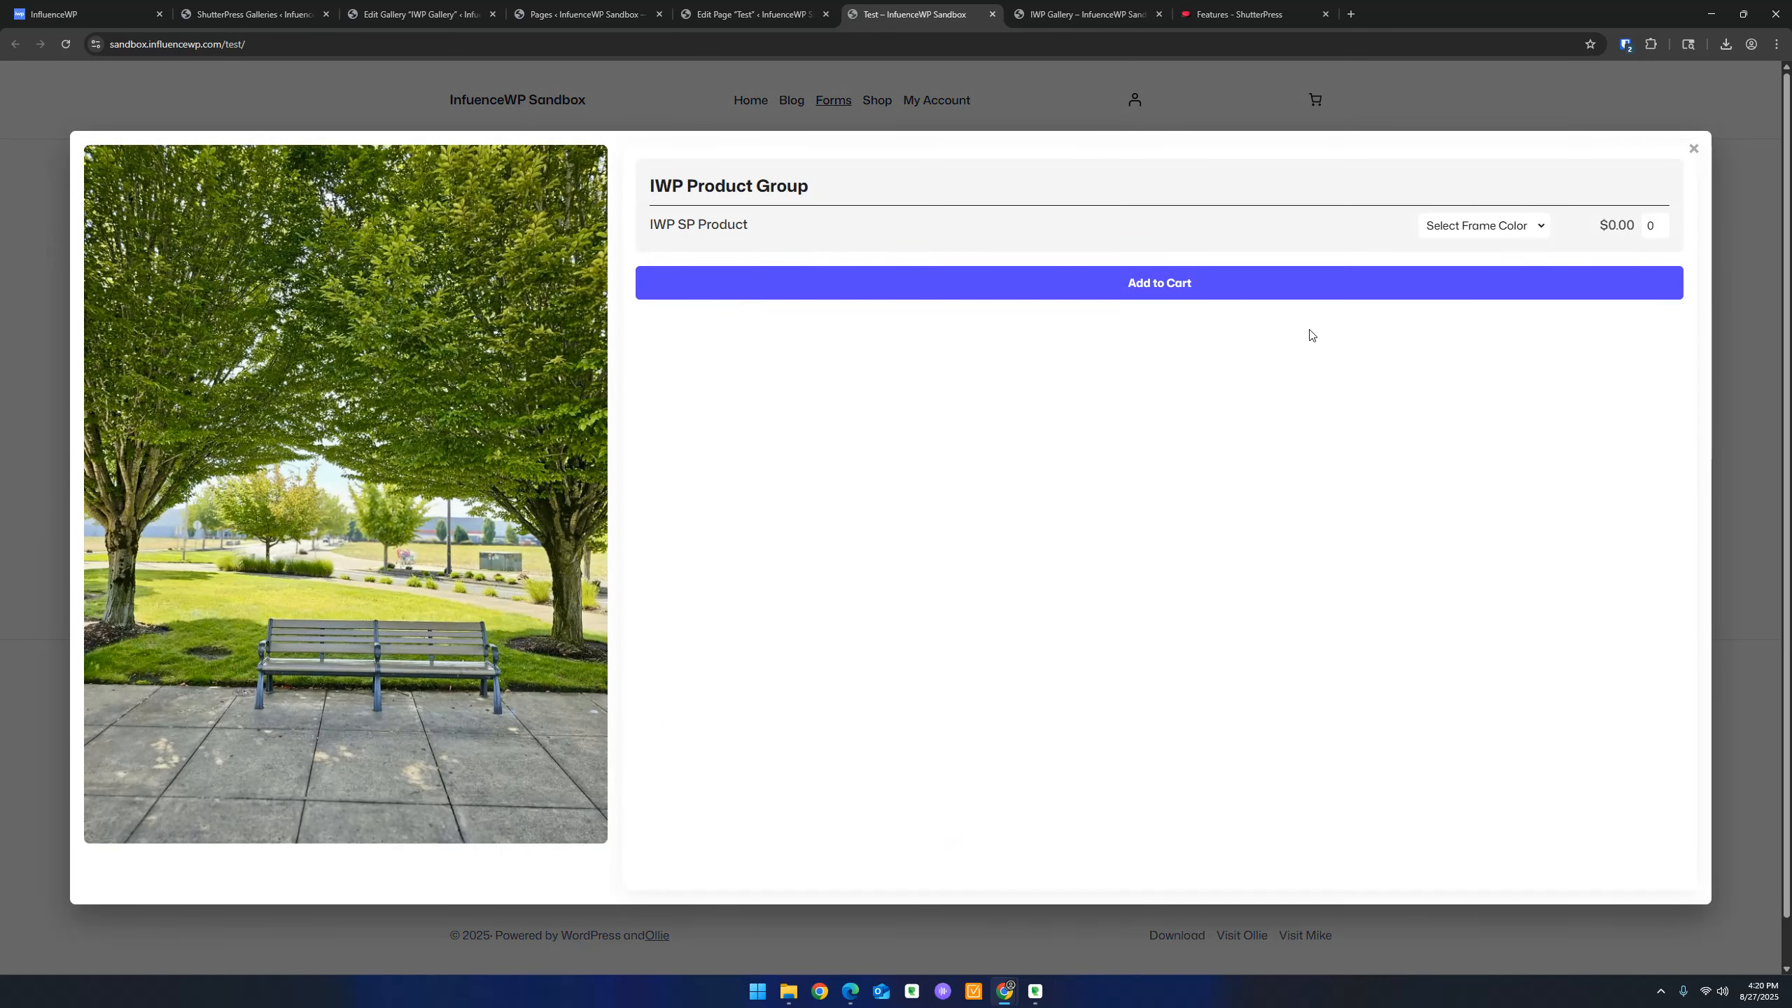
click(910, 261)
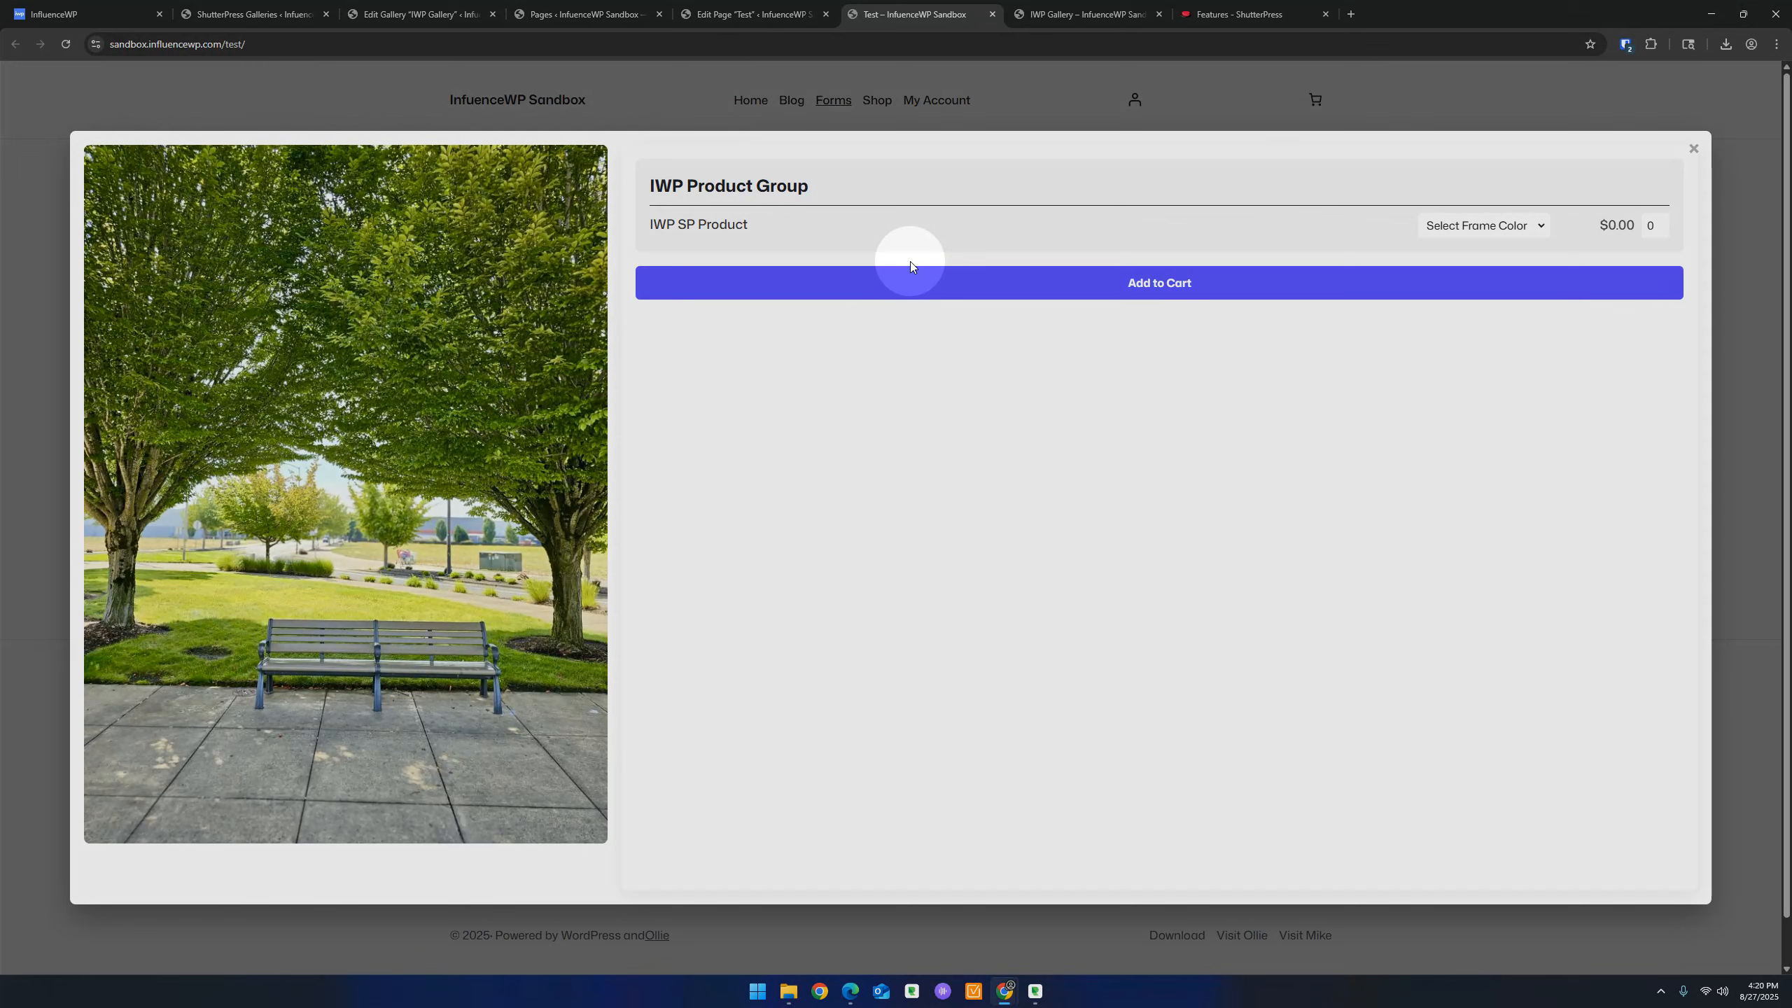
click(1693, 148)
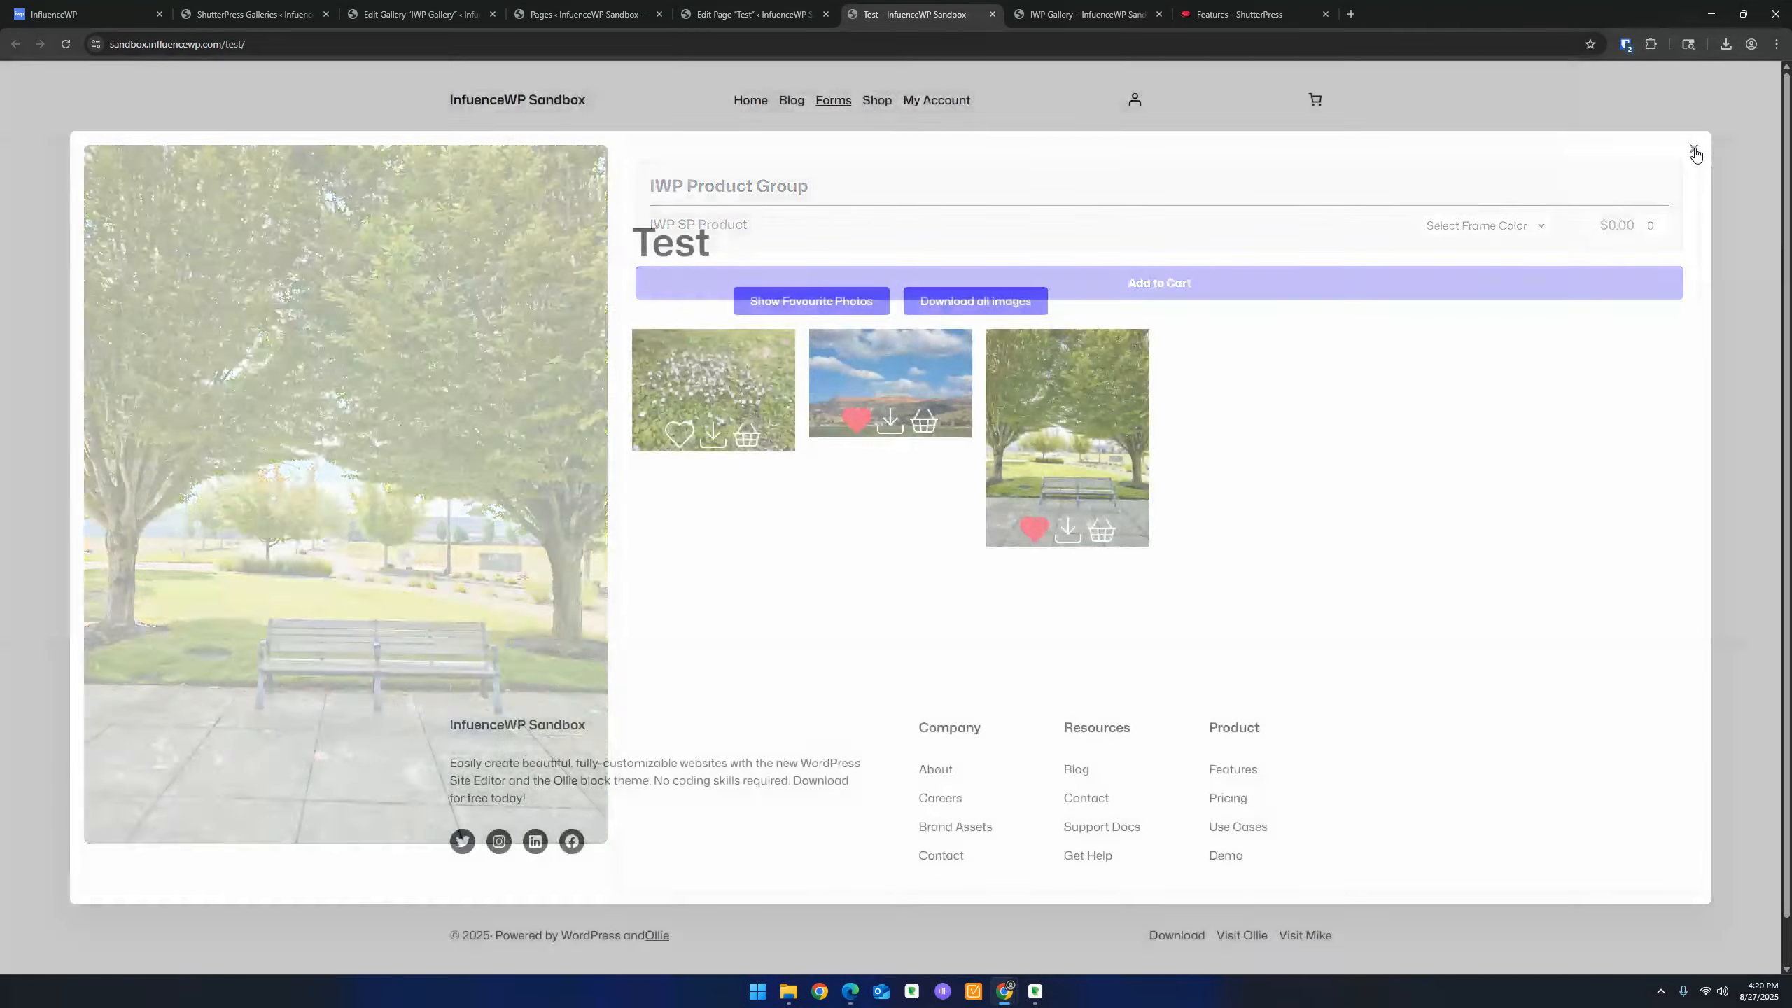